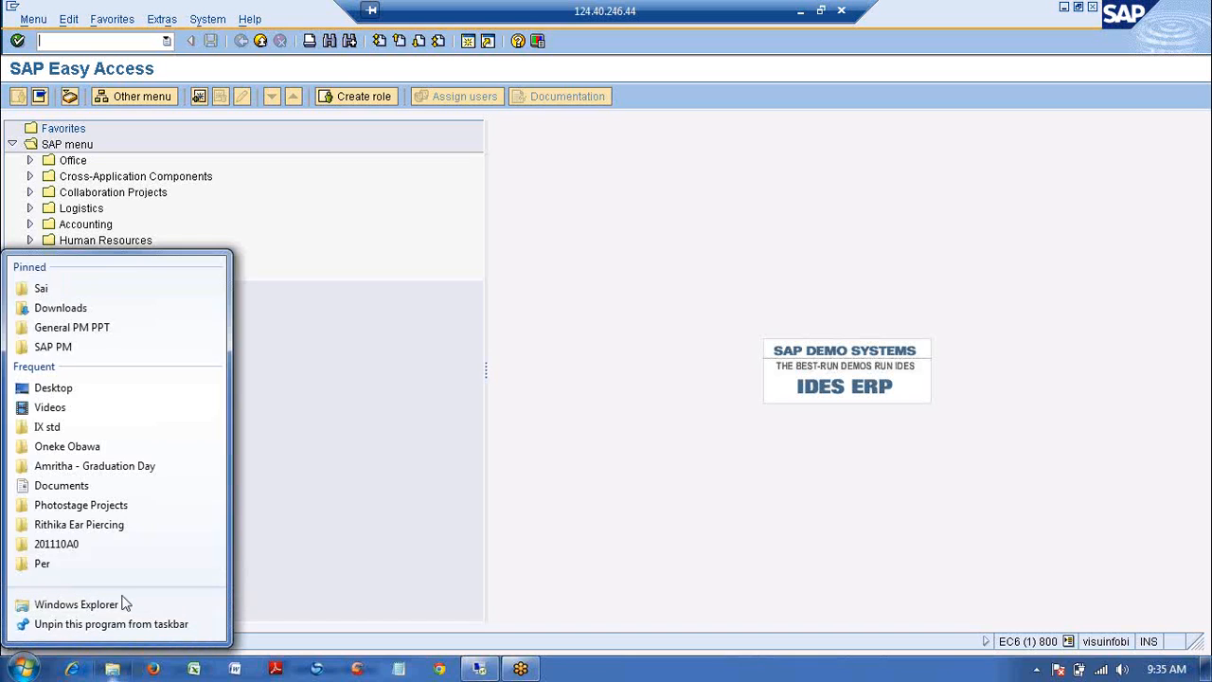
Step: Open the PM01 - PM Master Data presentation from the General PM PPT folder and highlight the Equipment bullet on slide 3
click(74, 291)
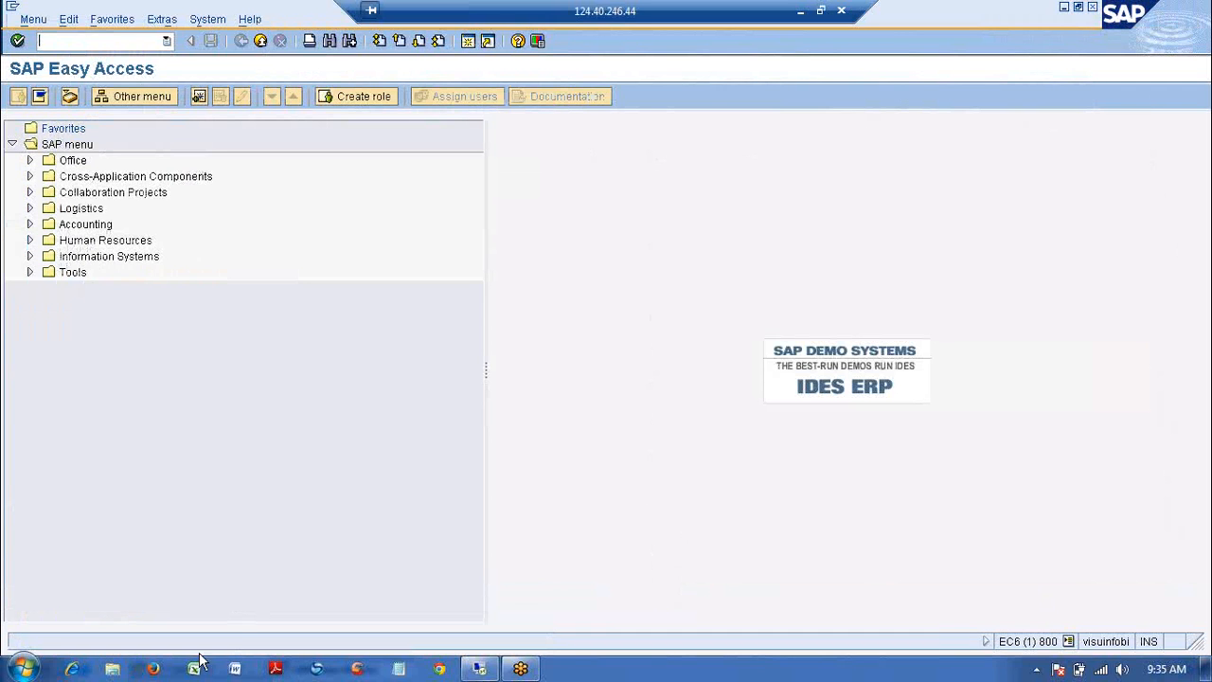
right_click(112, 670)
click(95, 325)
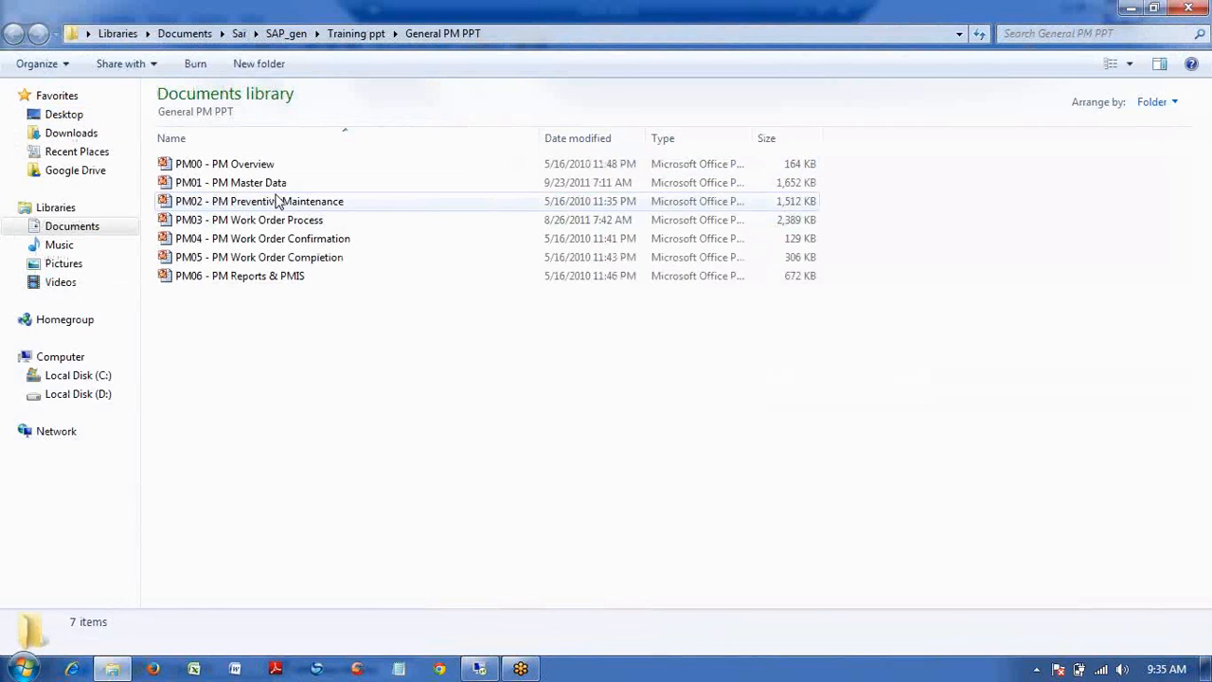
double_click(257, 183)
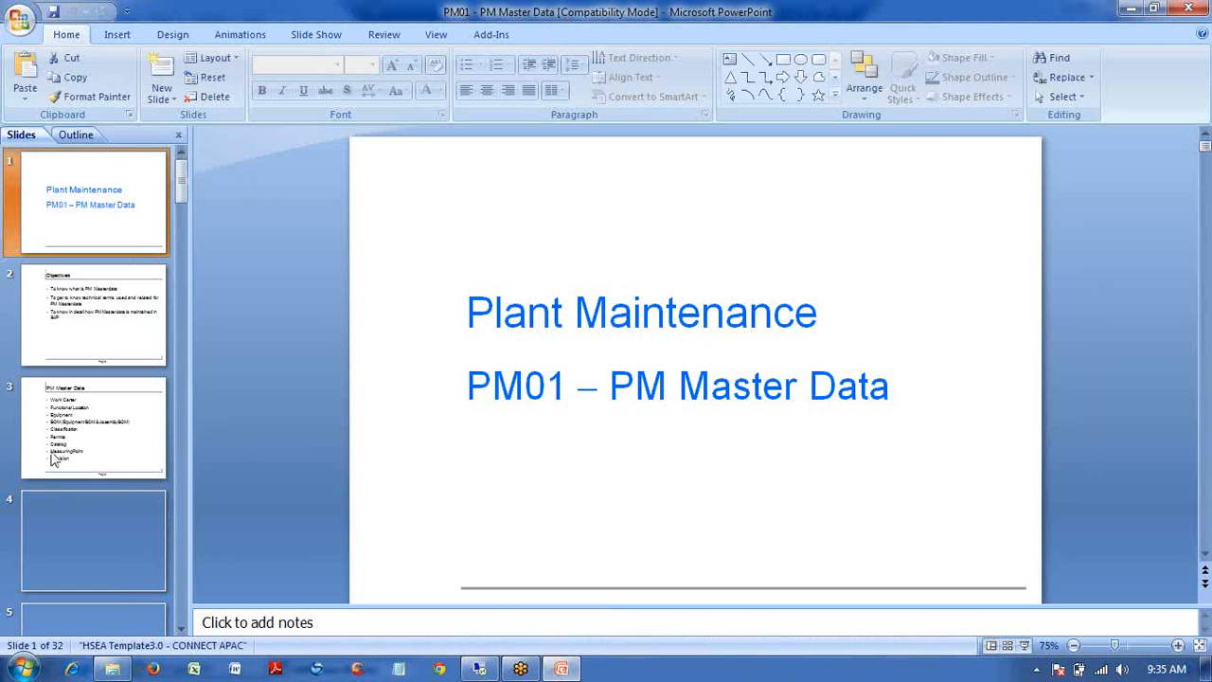
click(107, 445)
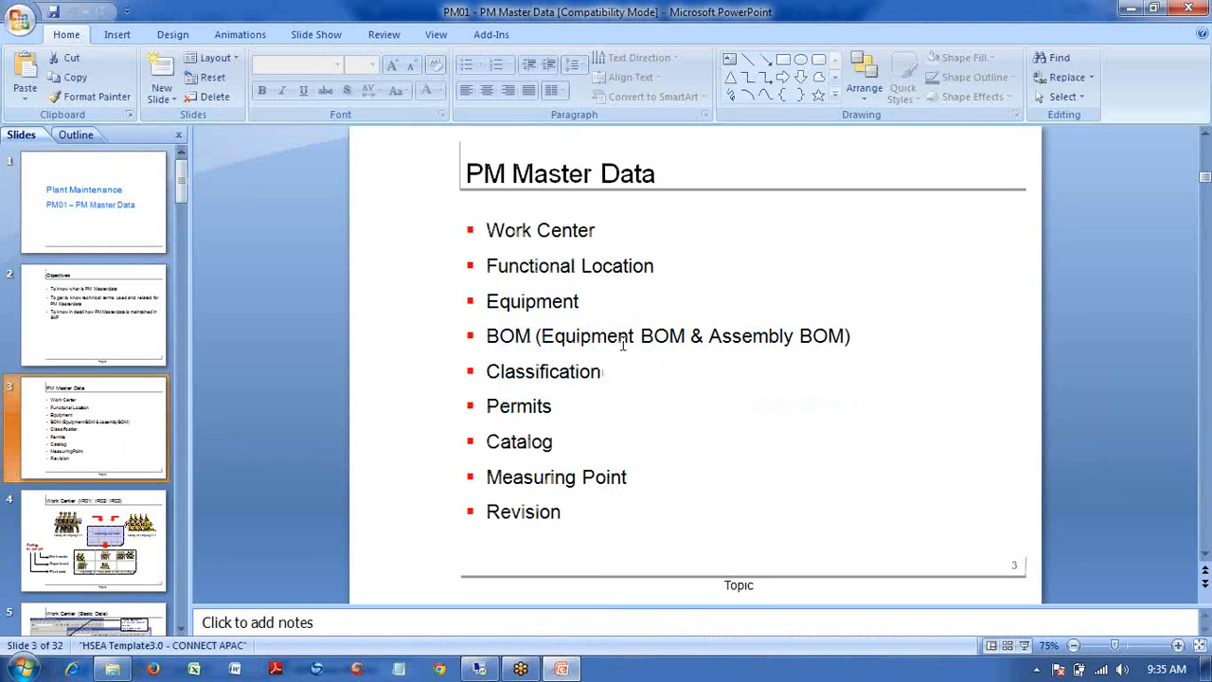
drag(580, 301, 485, 301)
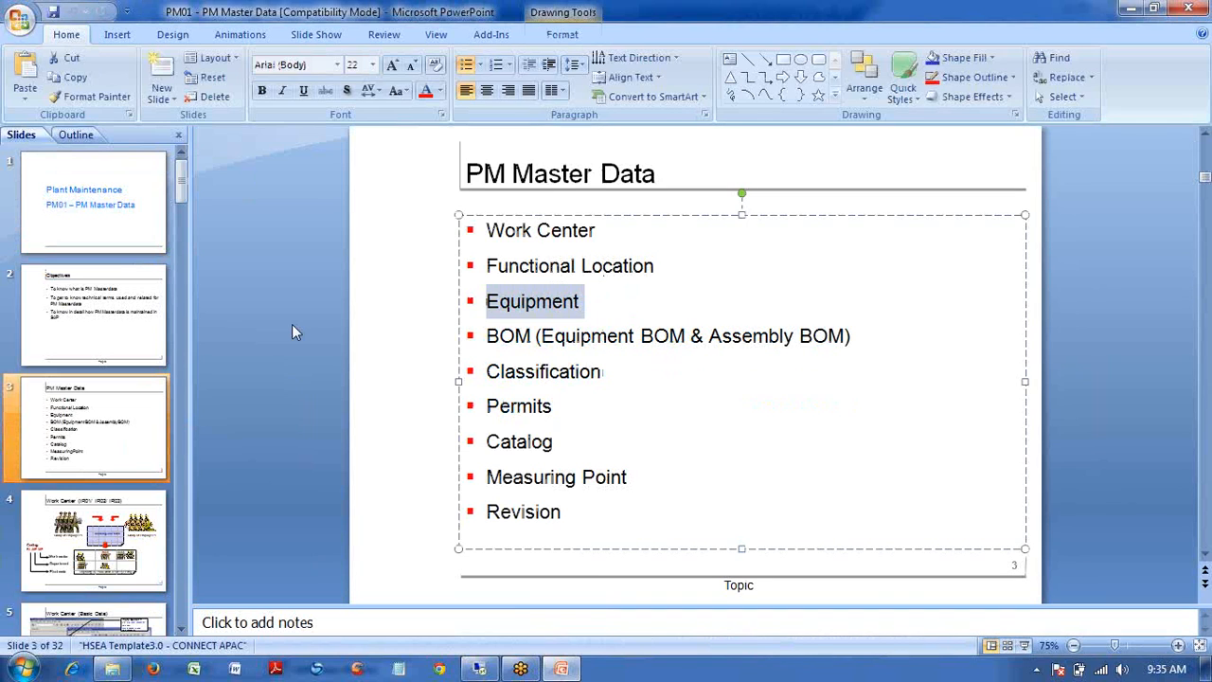
Step: Open a blank Excel workbook and enter M in cell D6 with the description Machines in E6
click(194, 670)
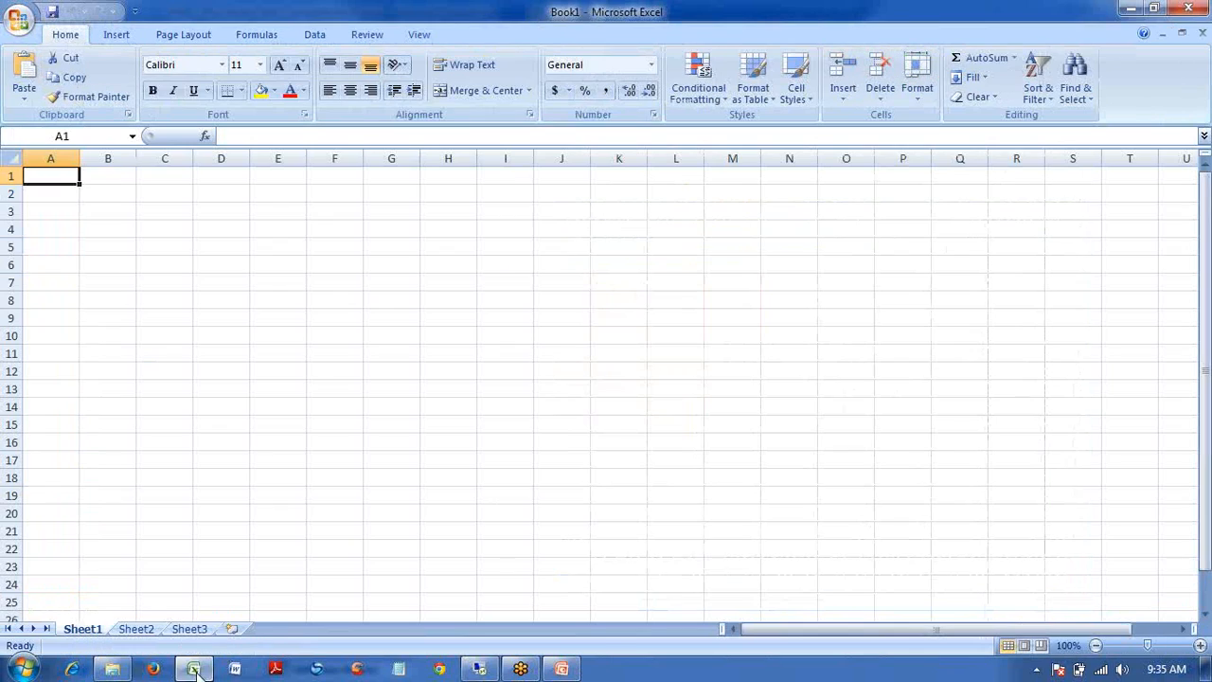
click(337, 282)
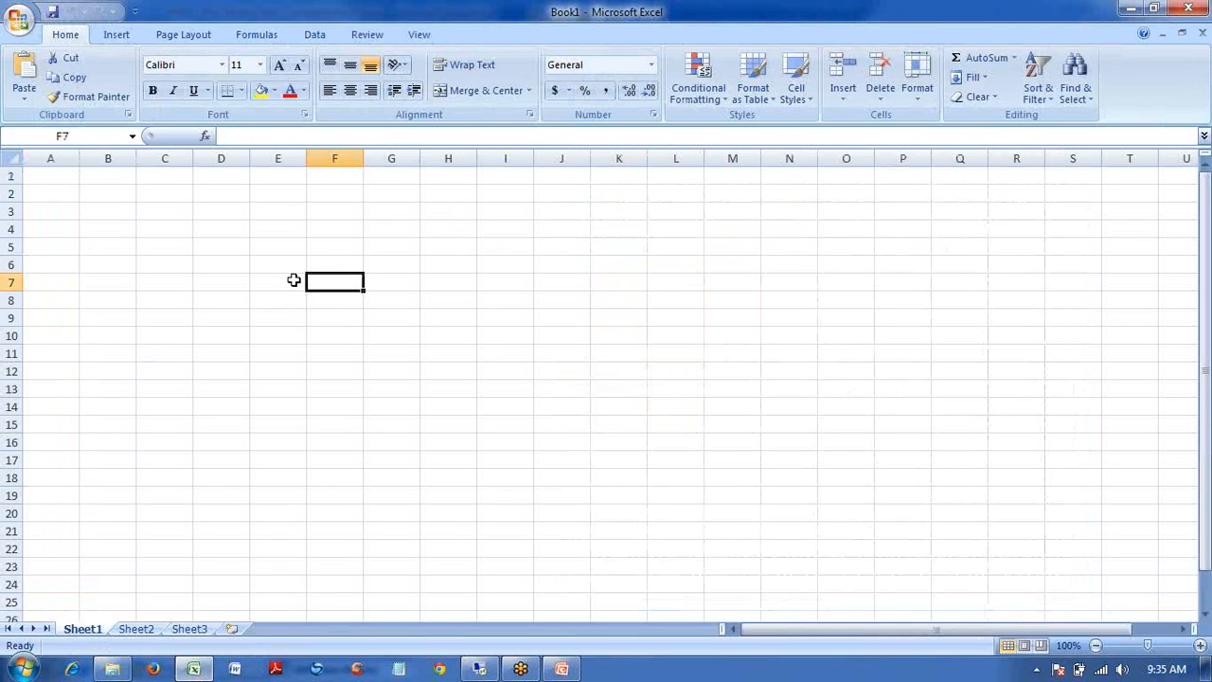
click(226, 265)
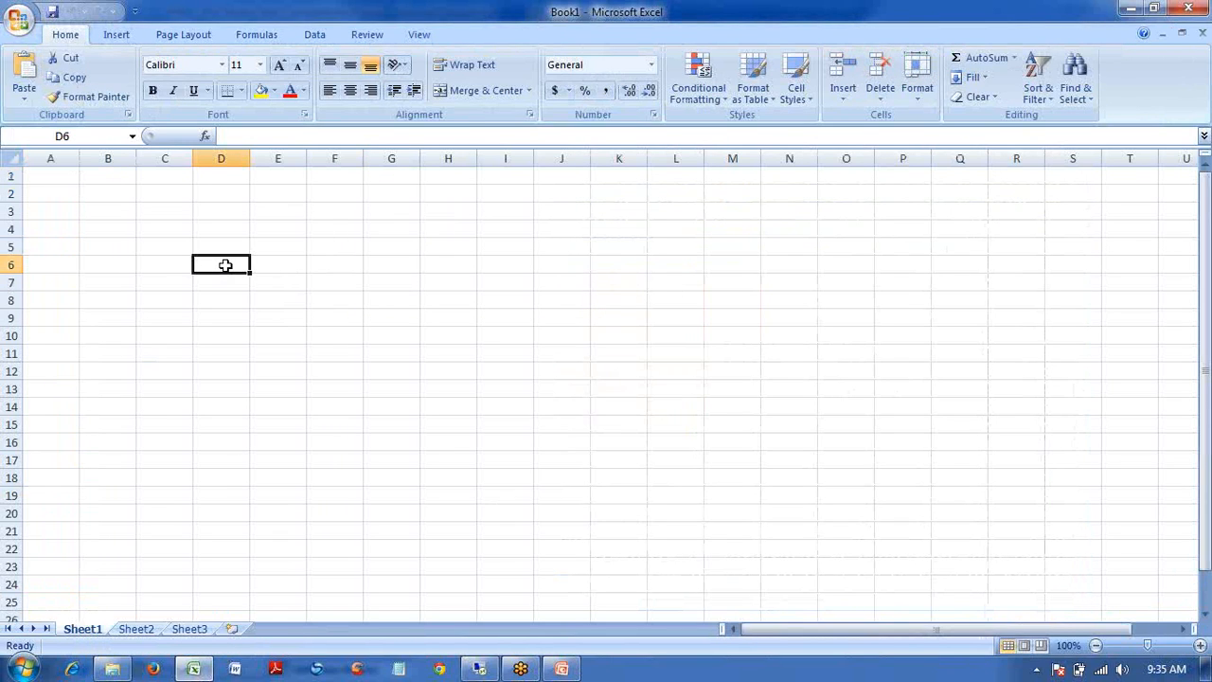
text(M)
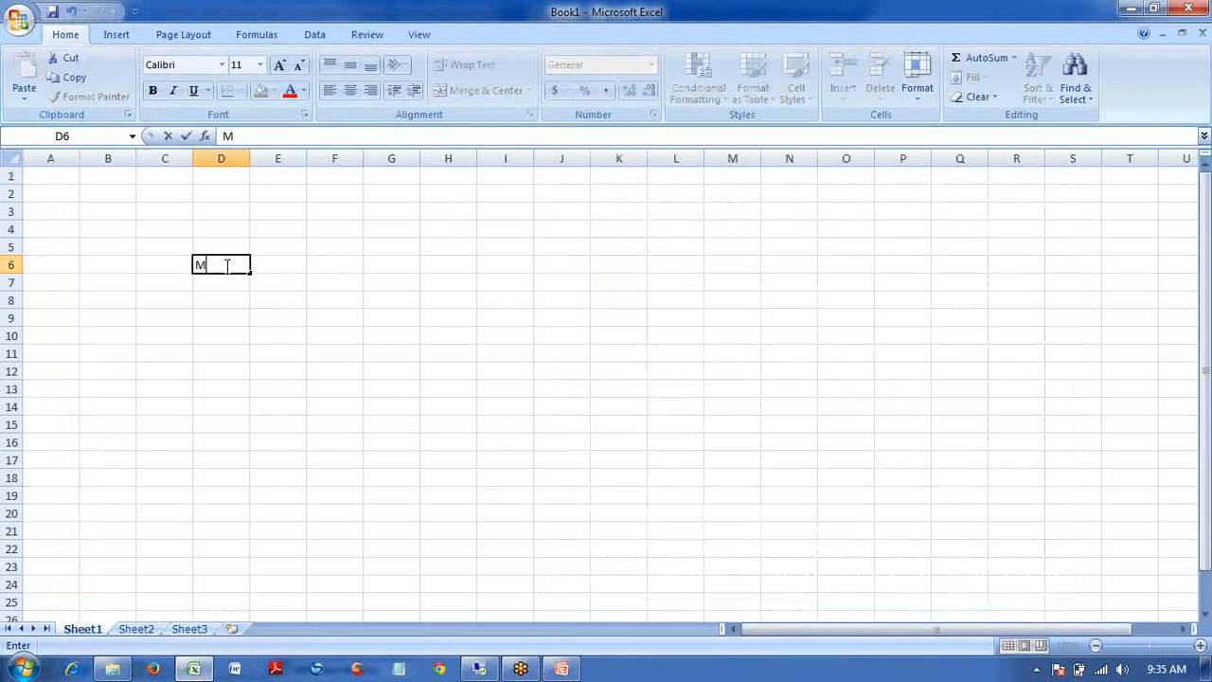
key(Caps_Lock)
key(Return)
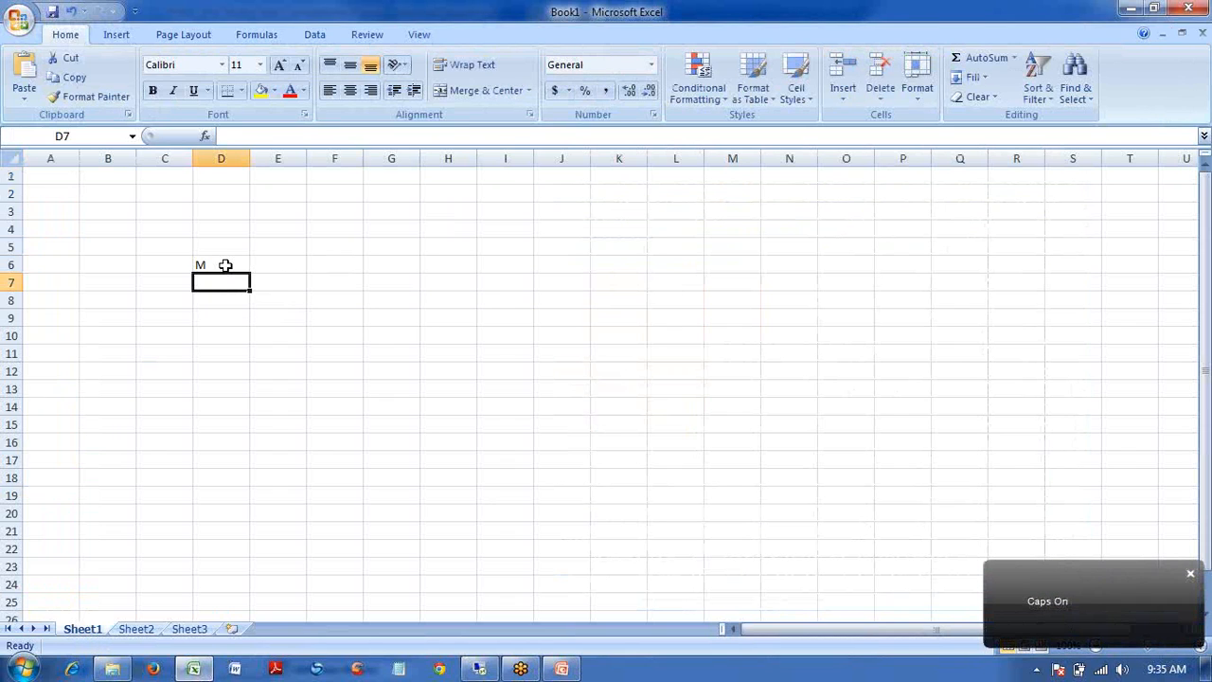
key(Up)
key(Right)
text(M)
key(Caps_Lock)
text(achines)
key(Return)
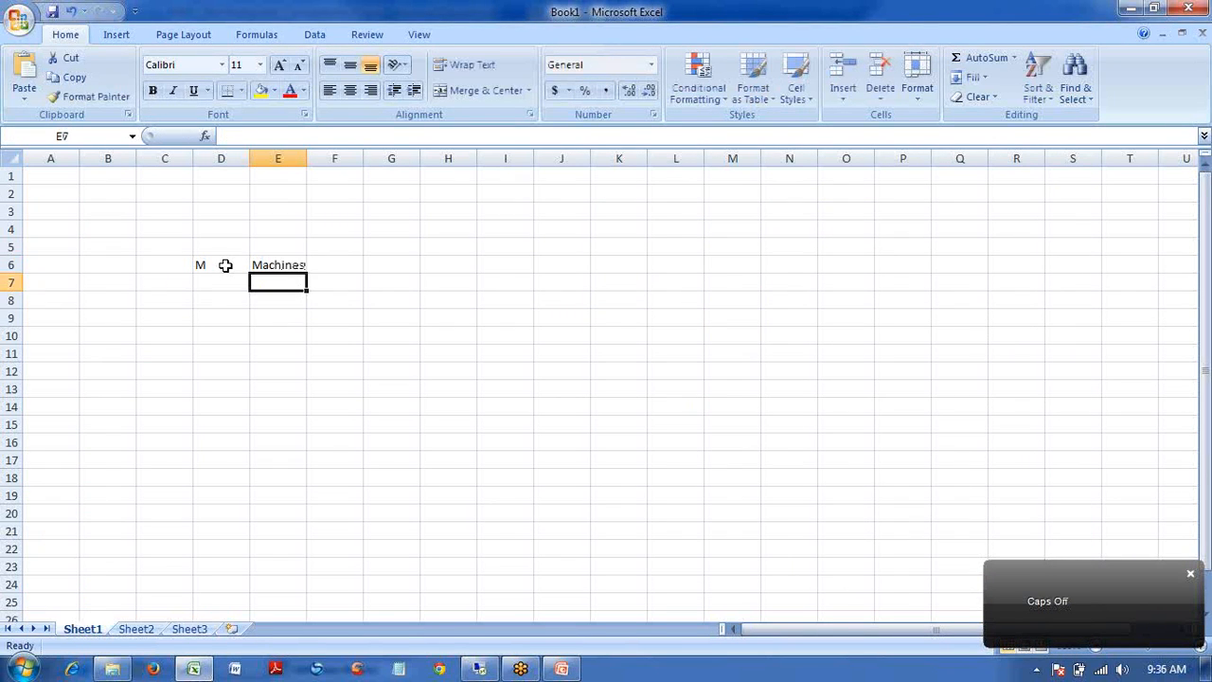
Step: Enter F in D7 with Fleet Objects - Vehicles in E7, and fit column E to its text
click(230, 279)
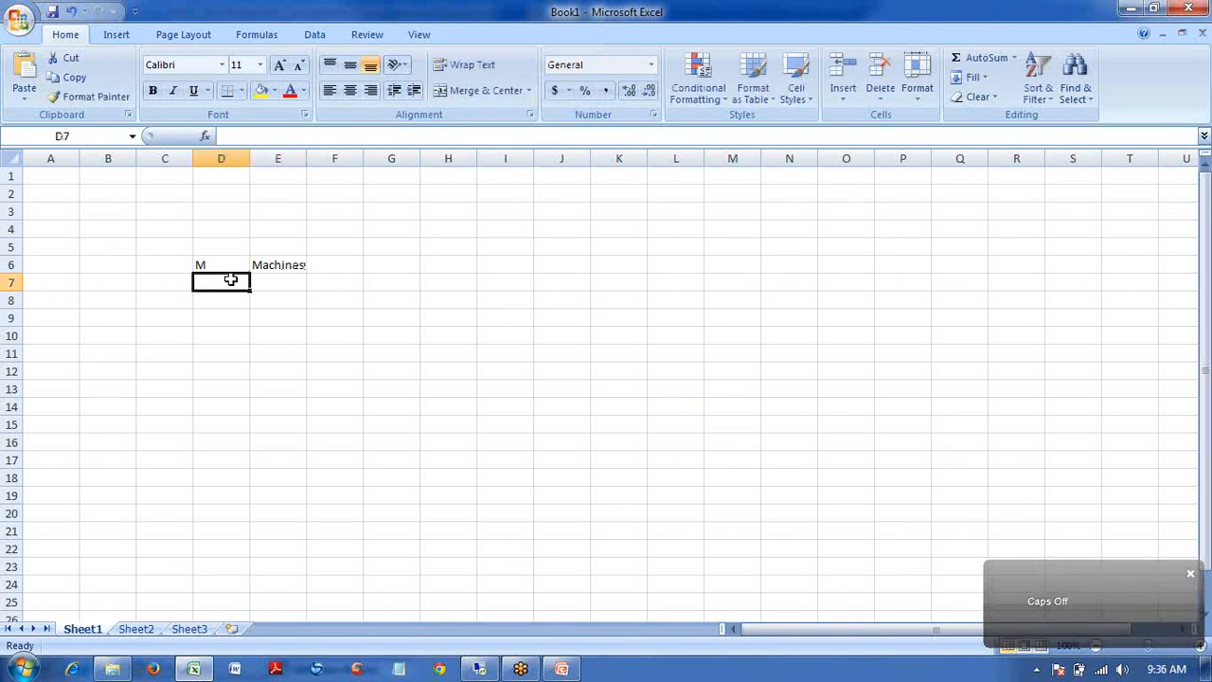
text(F)
key(Right)
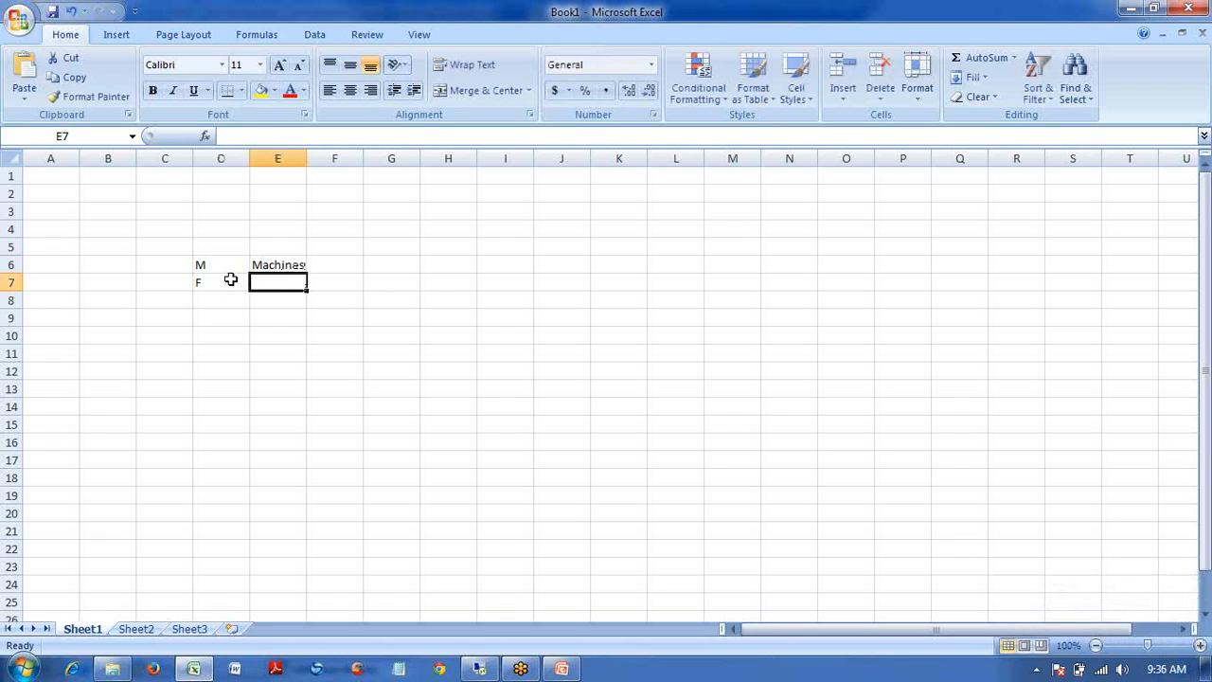
text(Fleet)
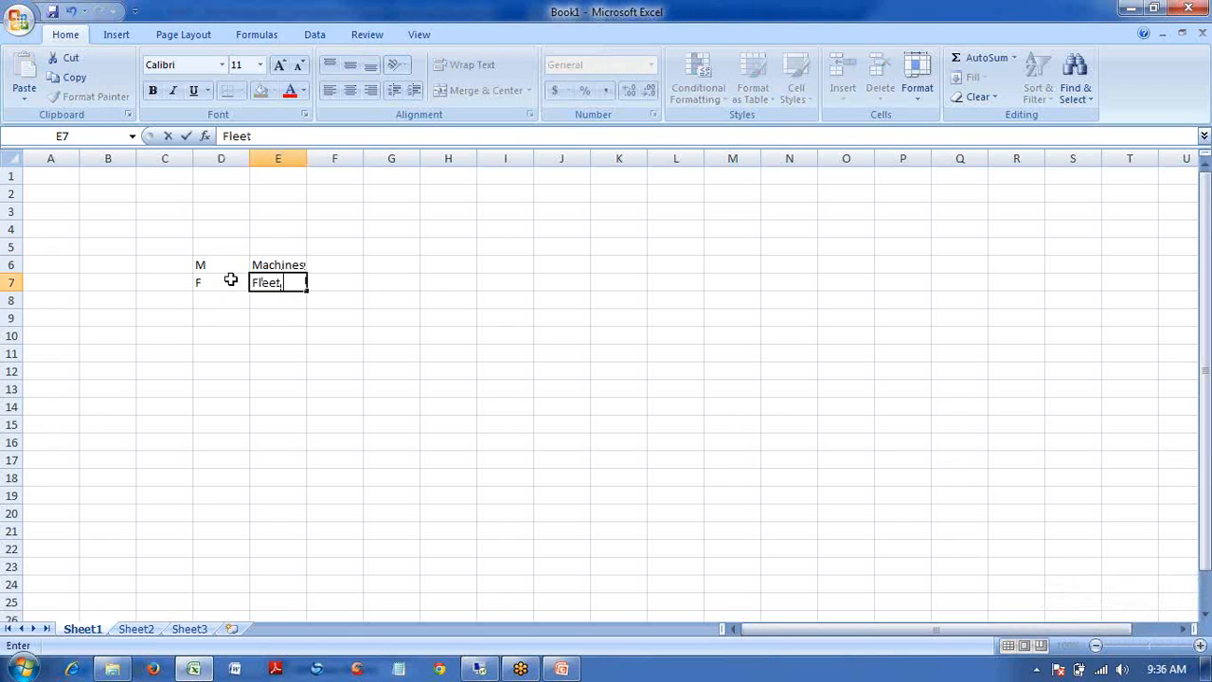
text( Objects - Vehicles)
key(Return)
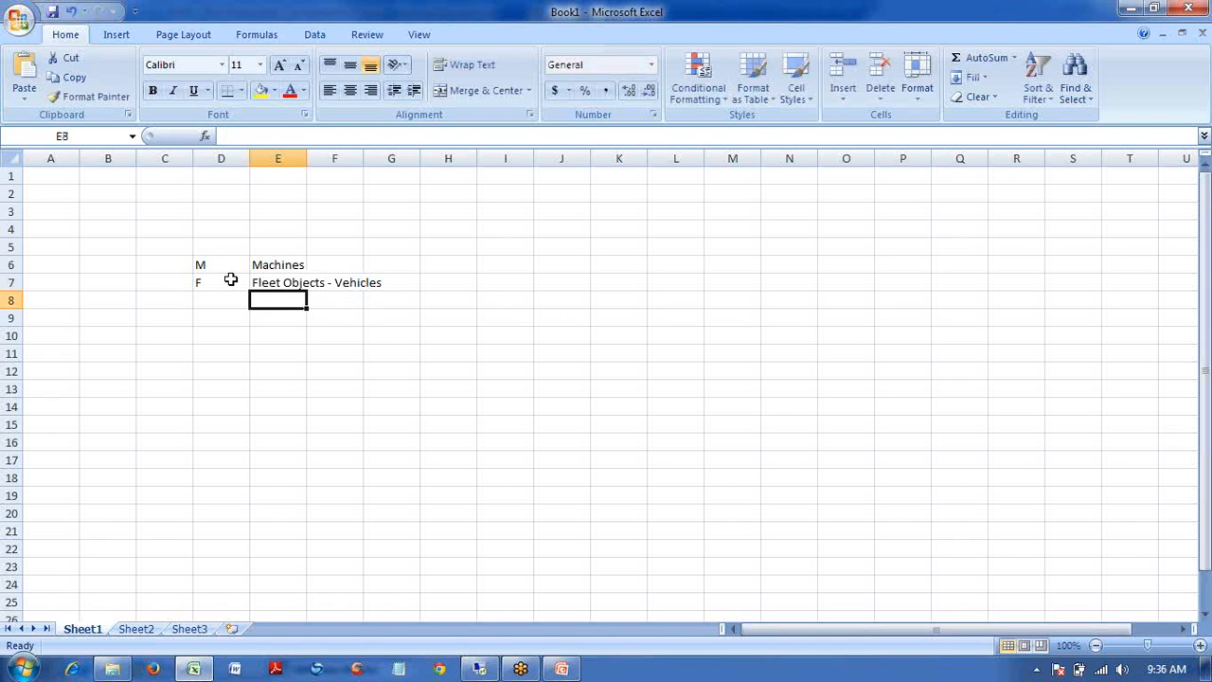
double_click(305, 158)
click(222, 284)
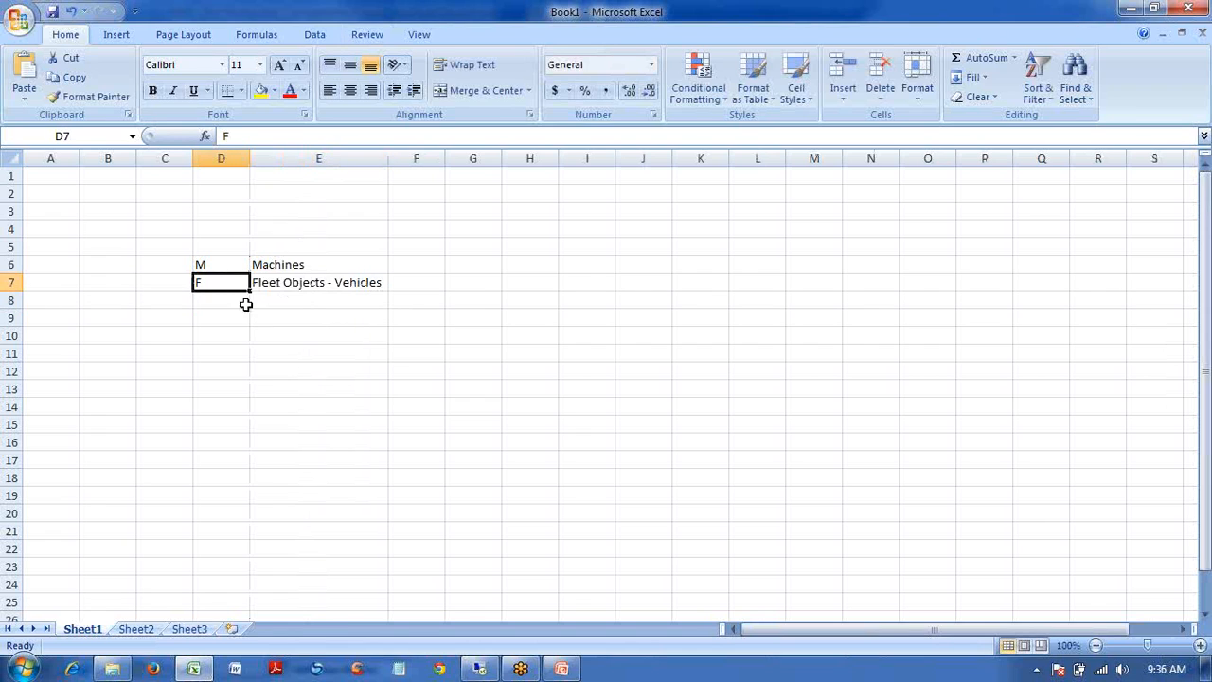
Step: Enter P in D8 with Production Resource Tools in E8, refit column E's width, and select the D6:E8 list
click(228, 304)
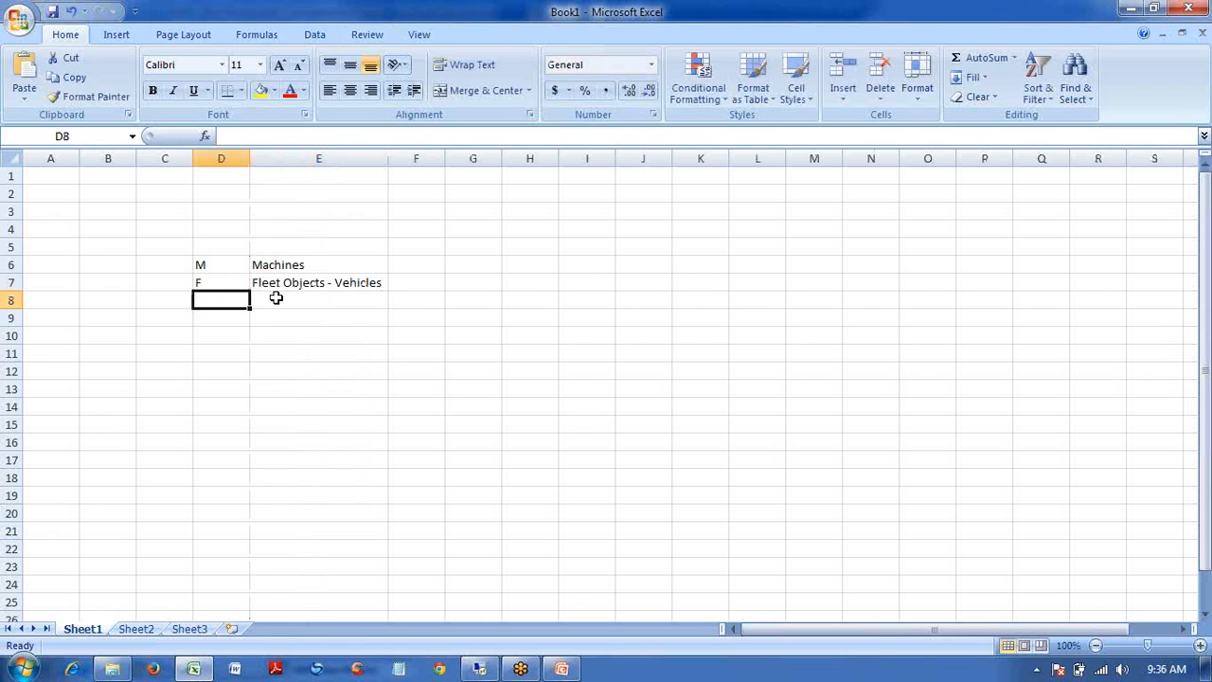
text(P)
click(276, 298)
text(Pr)
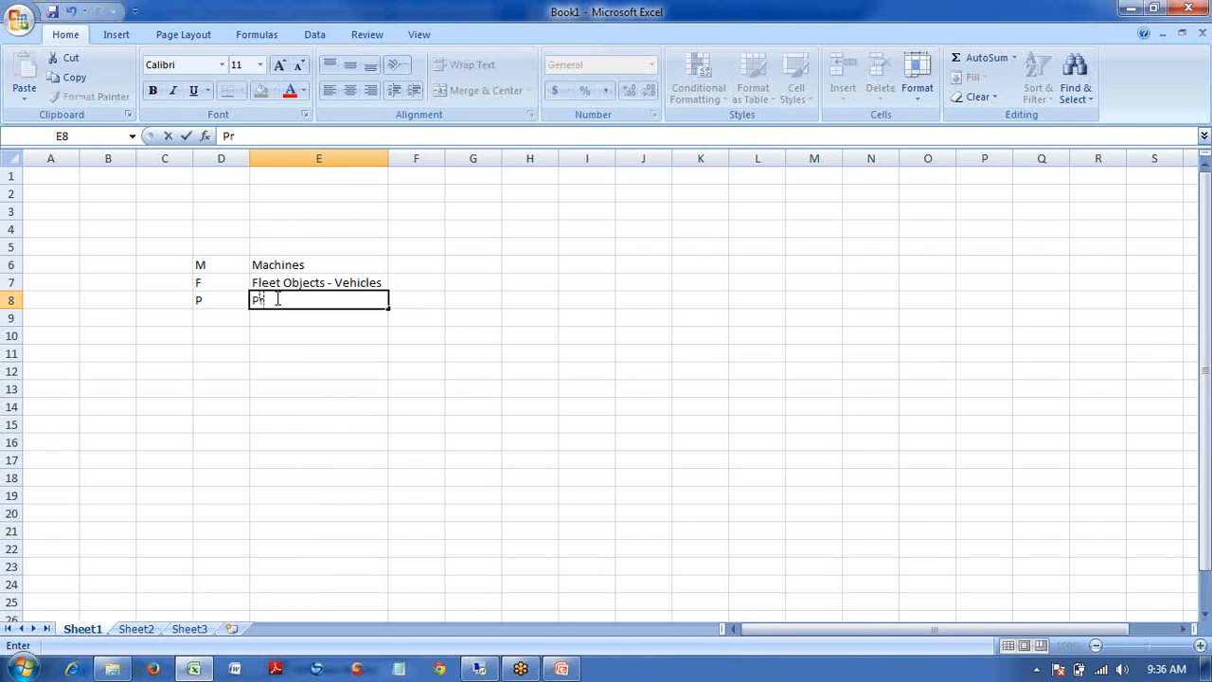
text(oduction R)
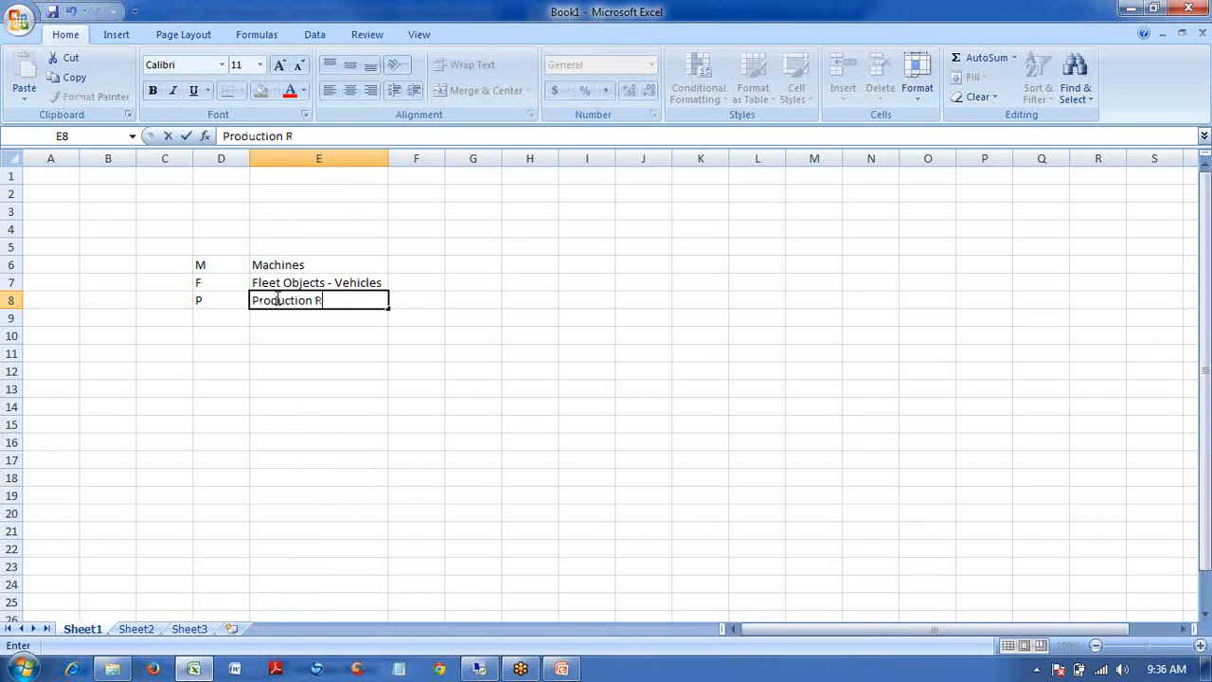
text(esource Tools)
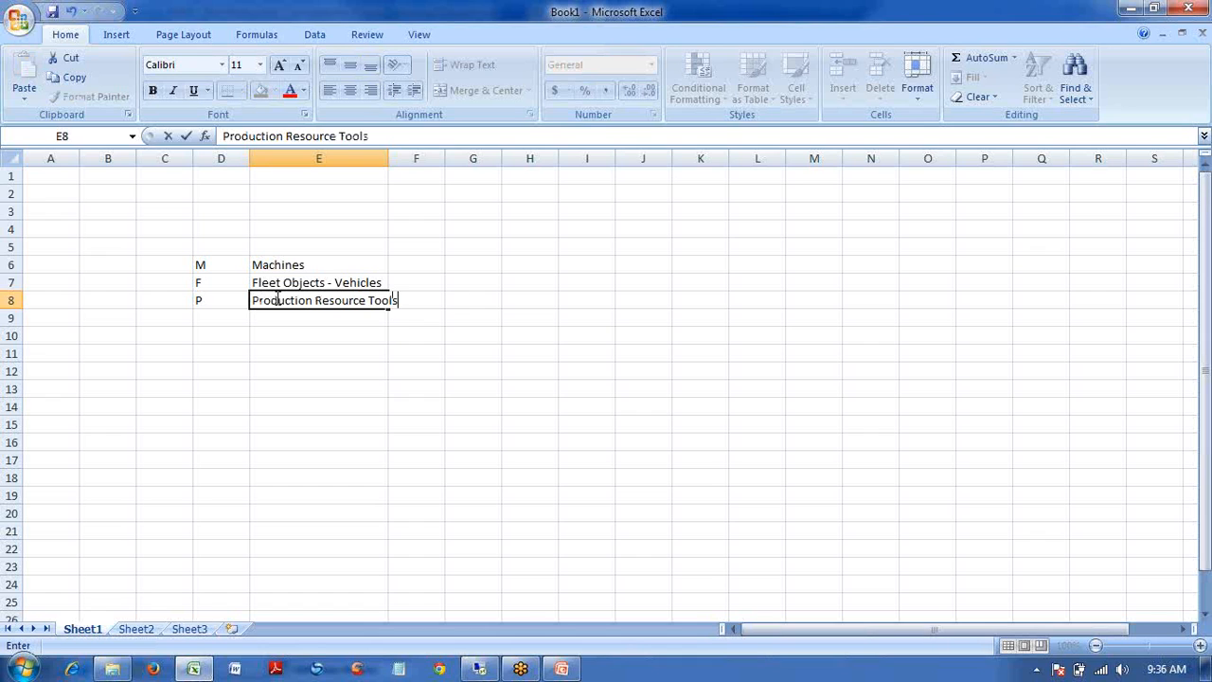
key(Return)
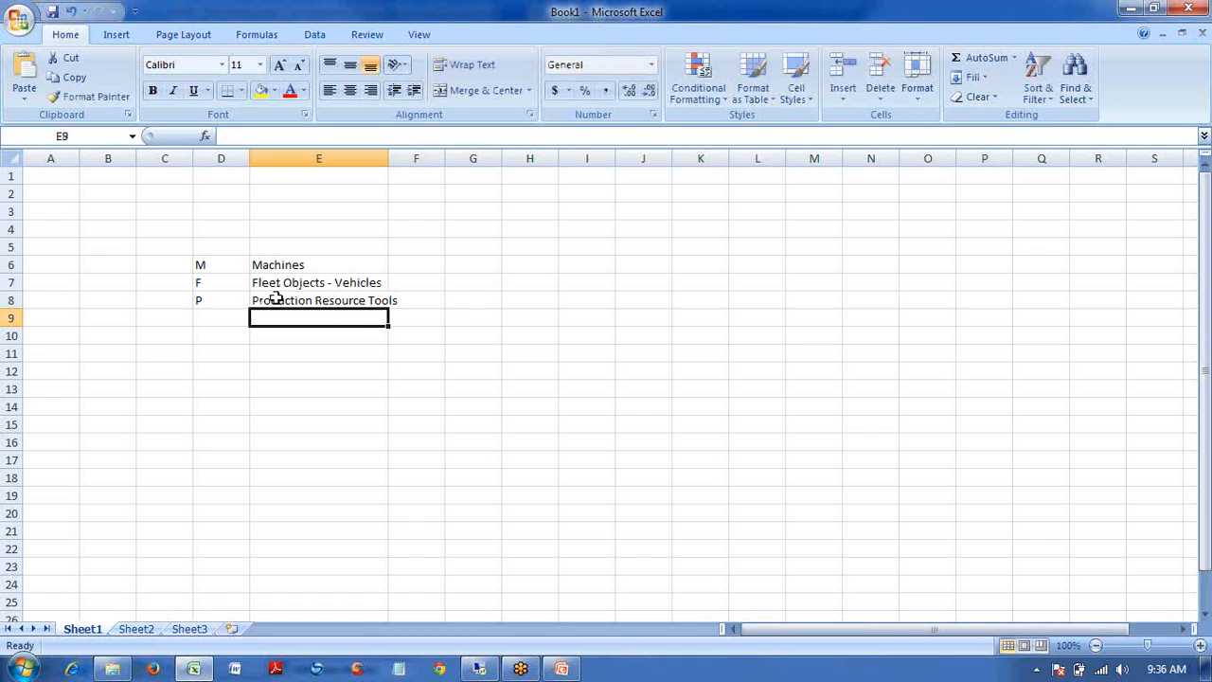
double_click(389, 158)
click(457, 300)
drag(244, 265, 315, 300)
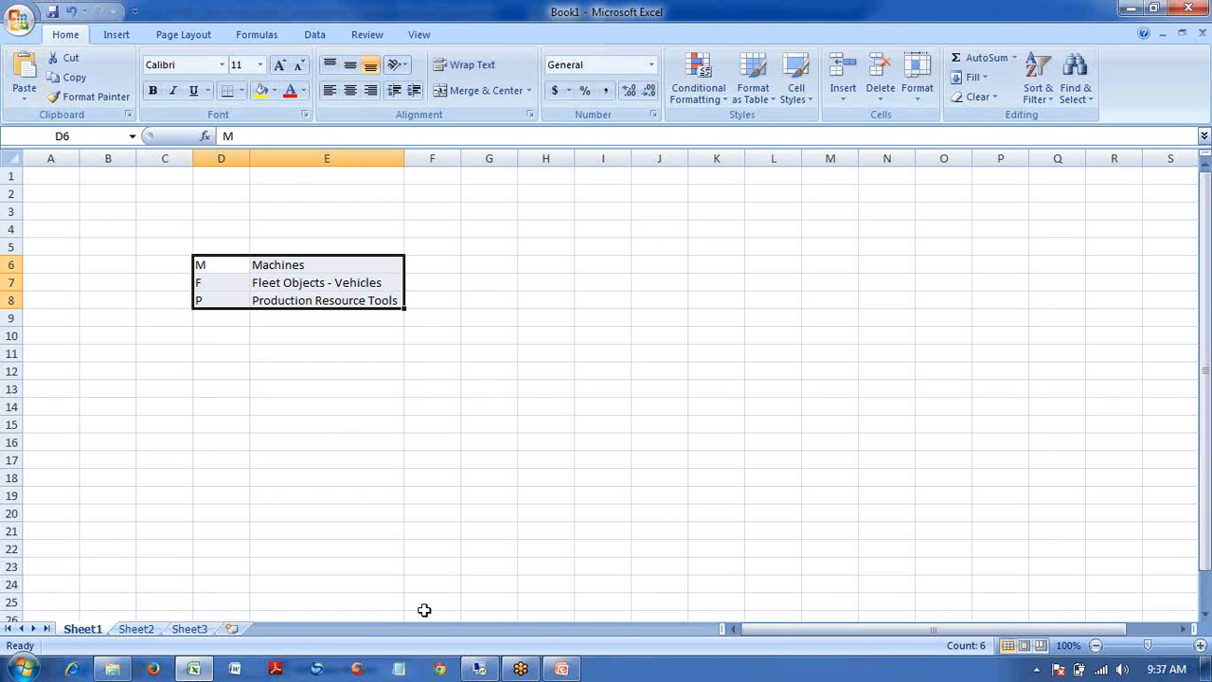
Step: Switch to SAP Easy Access and expand Logistics, Plant Maintenance, Management of Technical Objects down to Equipment
click(480, 670)
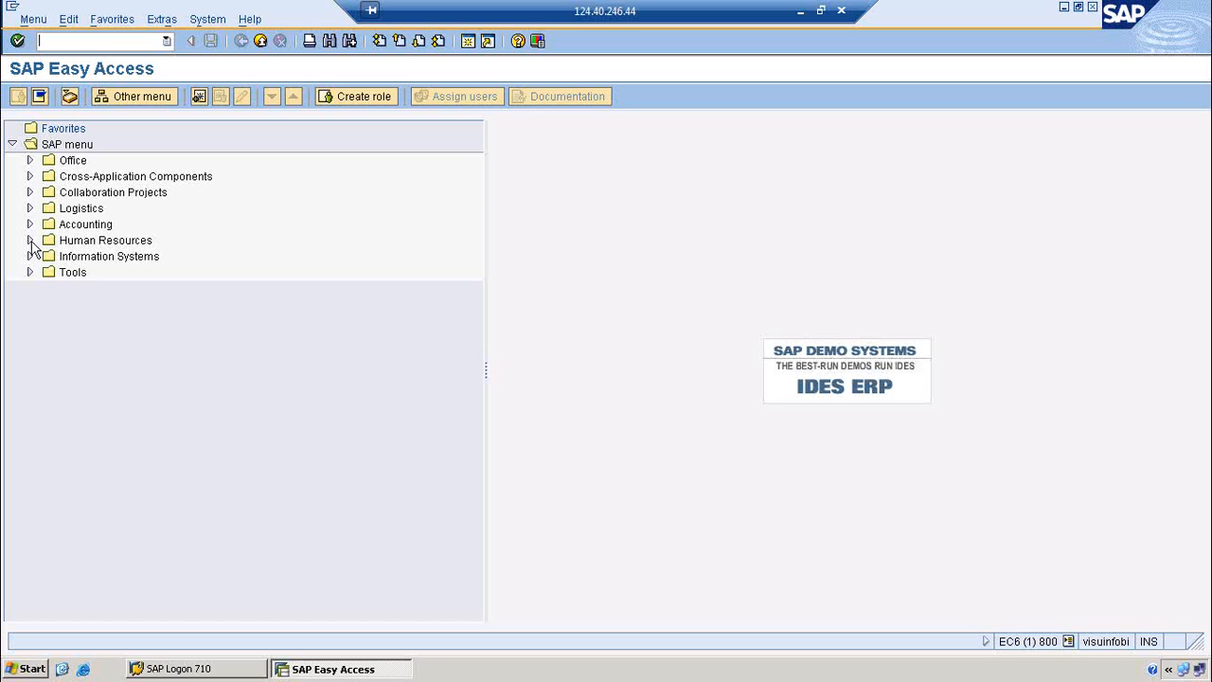
click(29, 209)
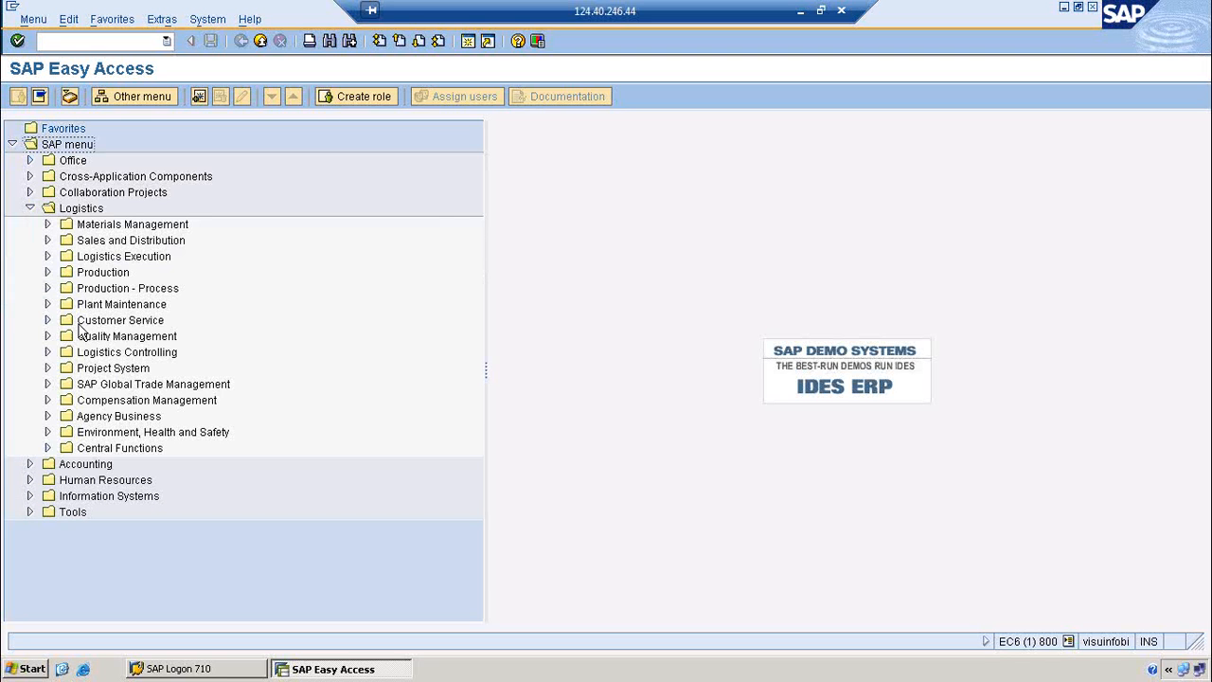
click(48, 304)
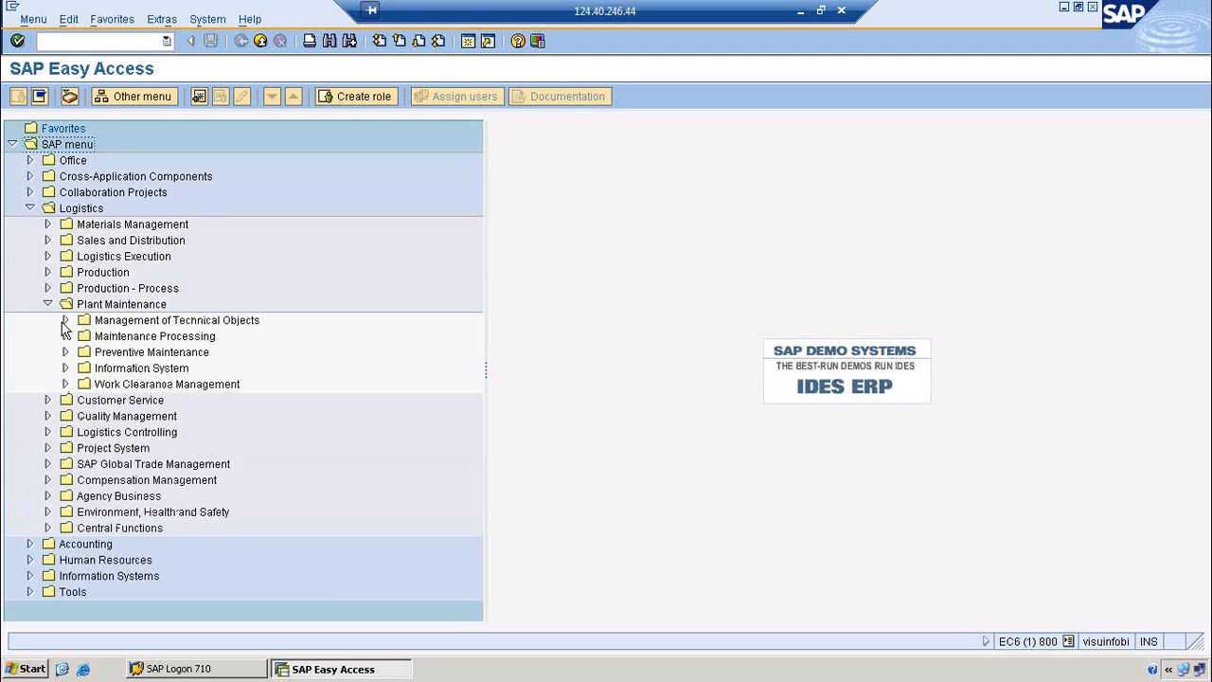
click(65, 320)
click(84, 351)
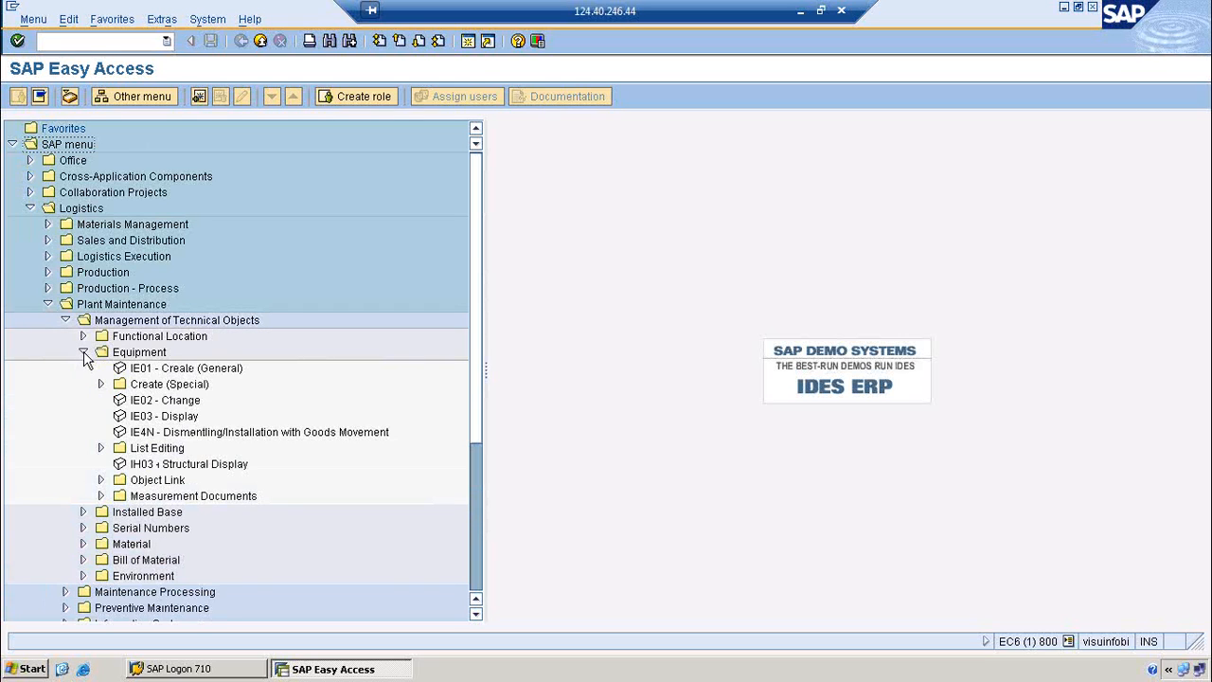
Step: Point out the IE01, IE02 and IE03 equipment transactions, and open IE01 - Create (General)
click(162, 371)
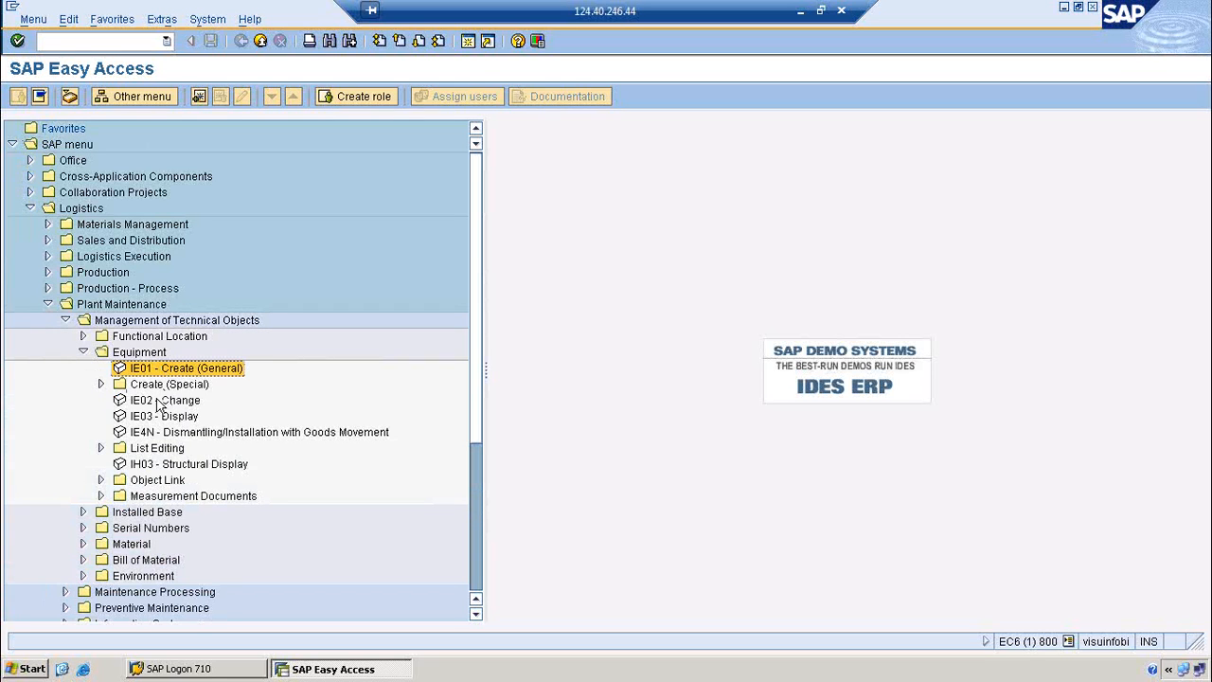
click(161, 401)
click(158, 420)
double_click(187, 371)
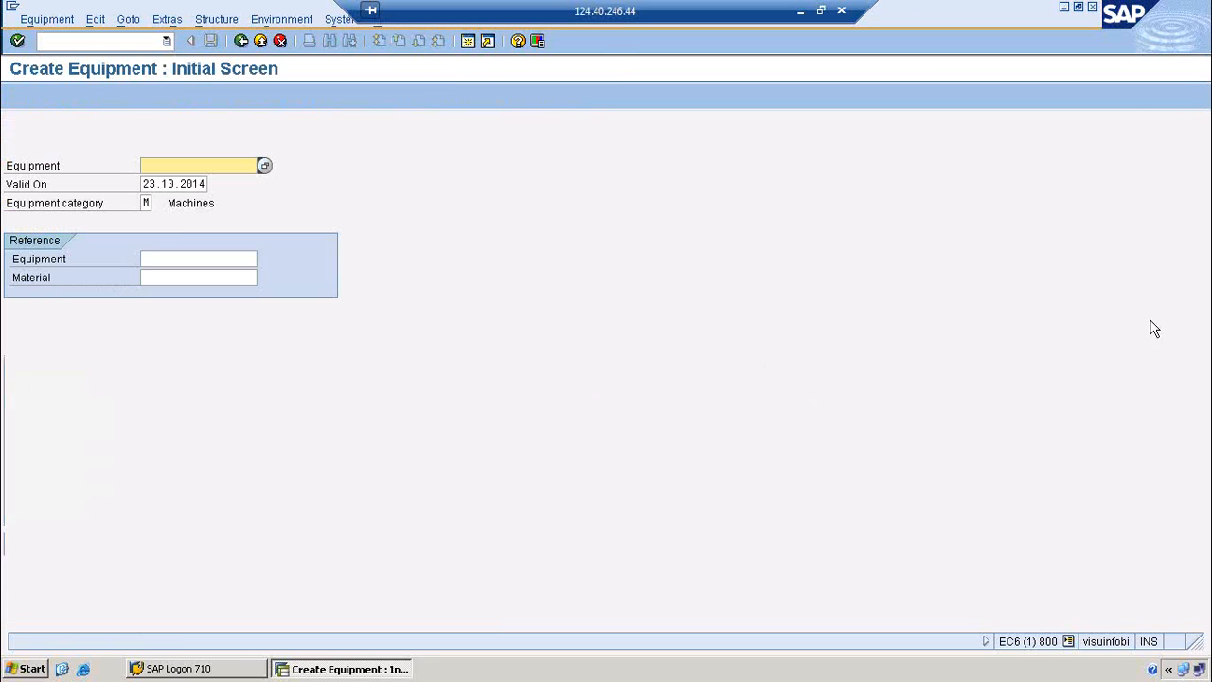
Step: Review the possible equipment categories, including F Vehicles and P Production resources/tools, and choose M Machines as the equipment category
click(148, 203)
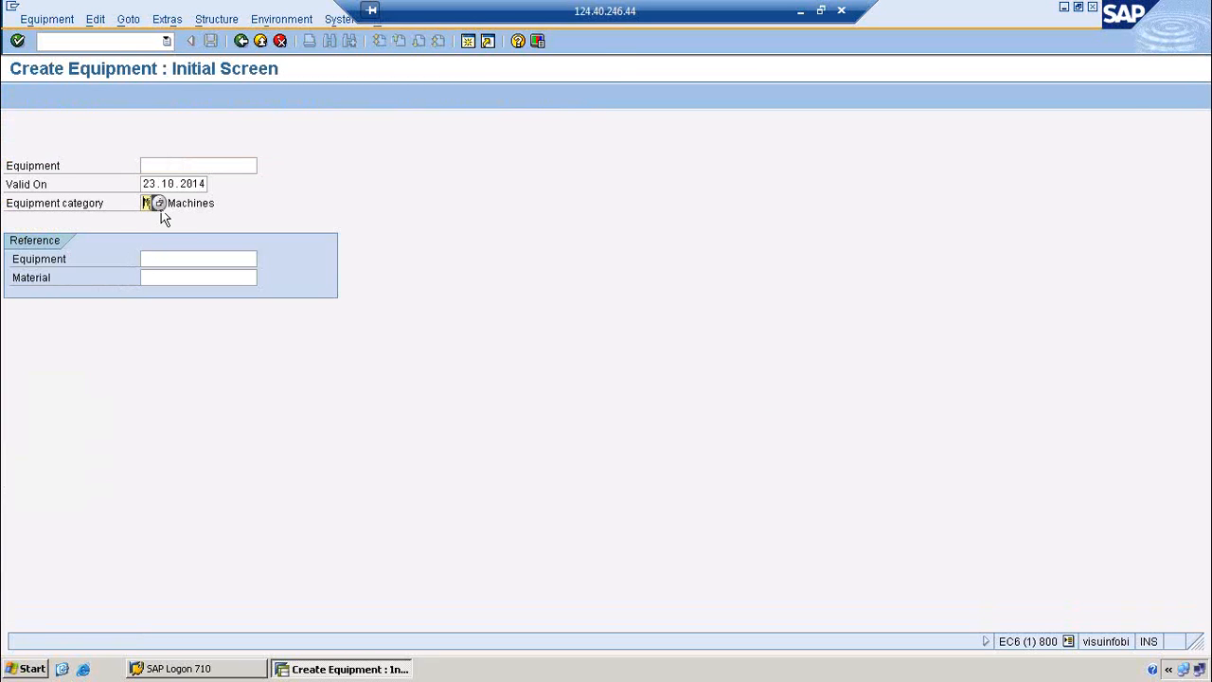
click(158, 204)
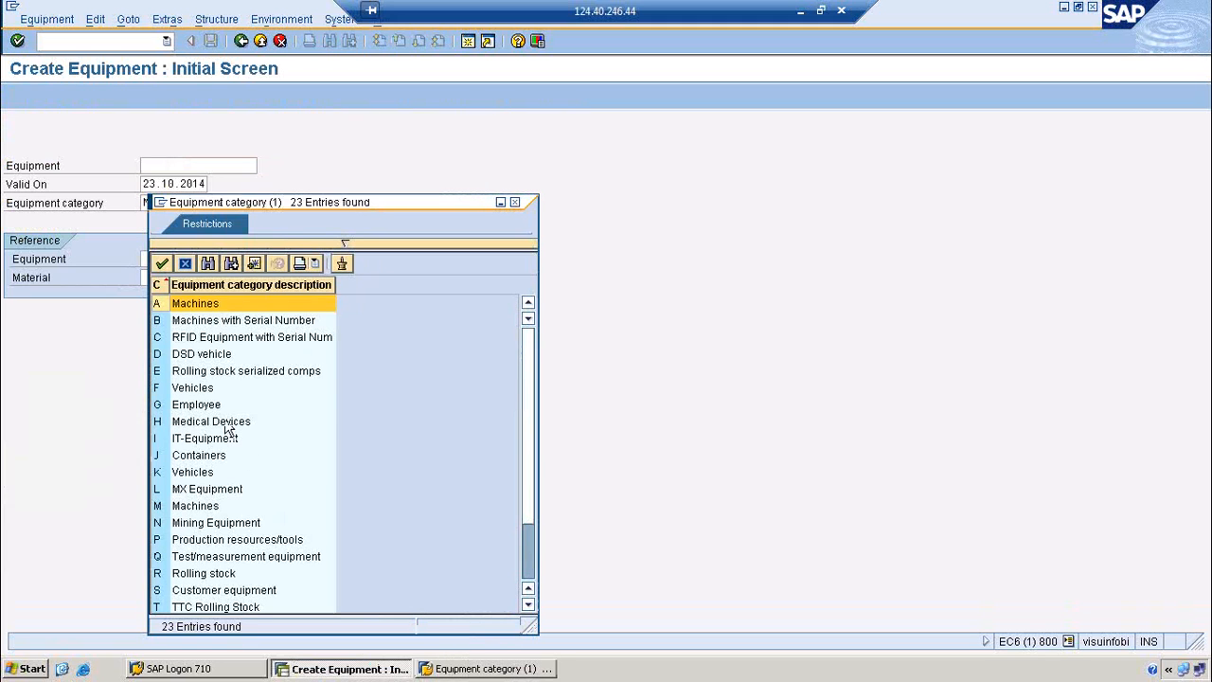
click(228, 422)
scroll(228, 425, down, 2)
scroll(225, 425, up, 2)
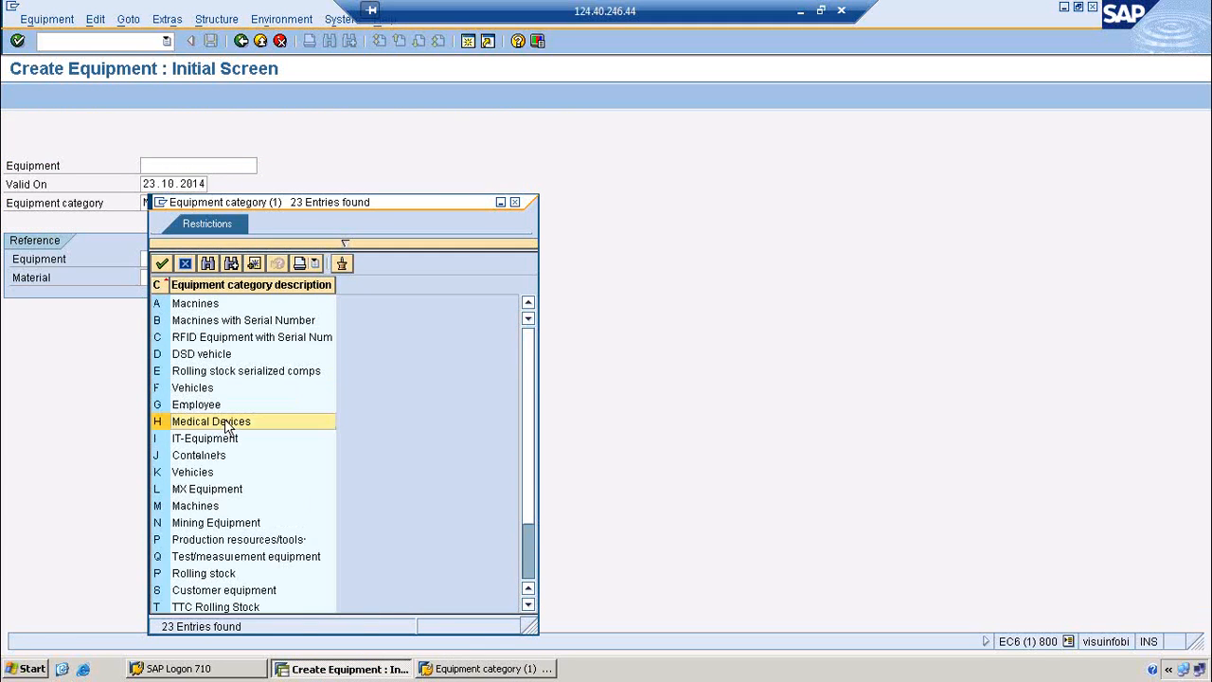
click(200, 507)
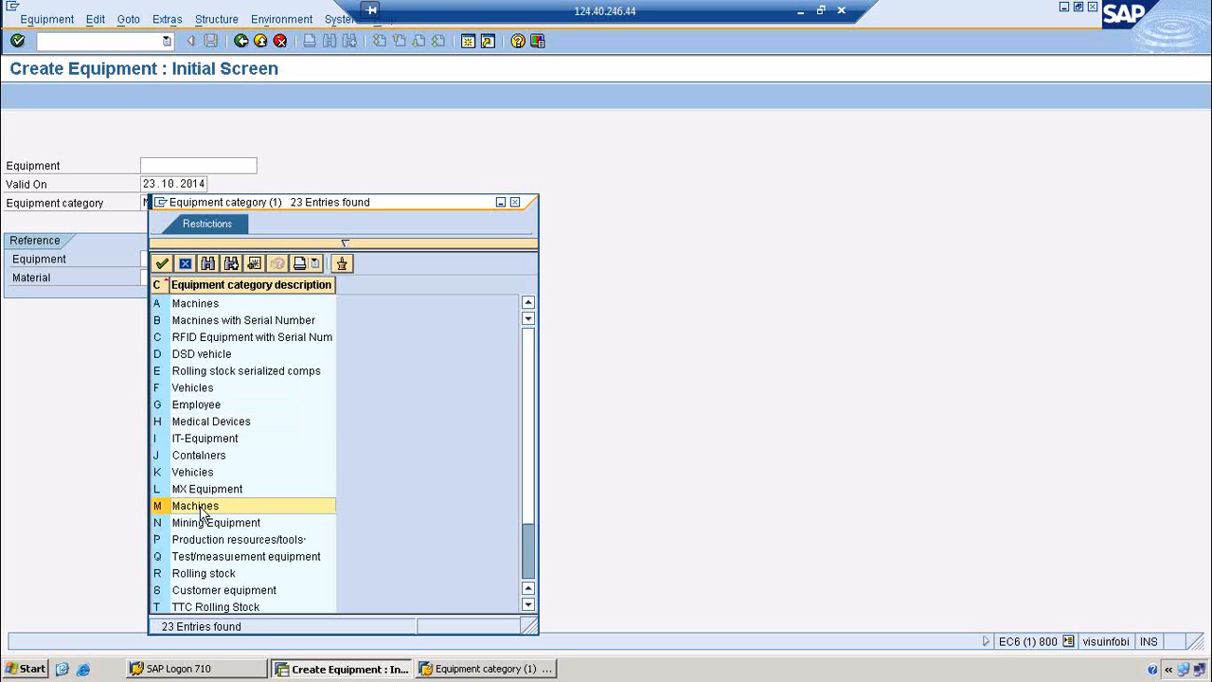
click(186, 390)
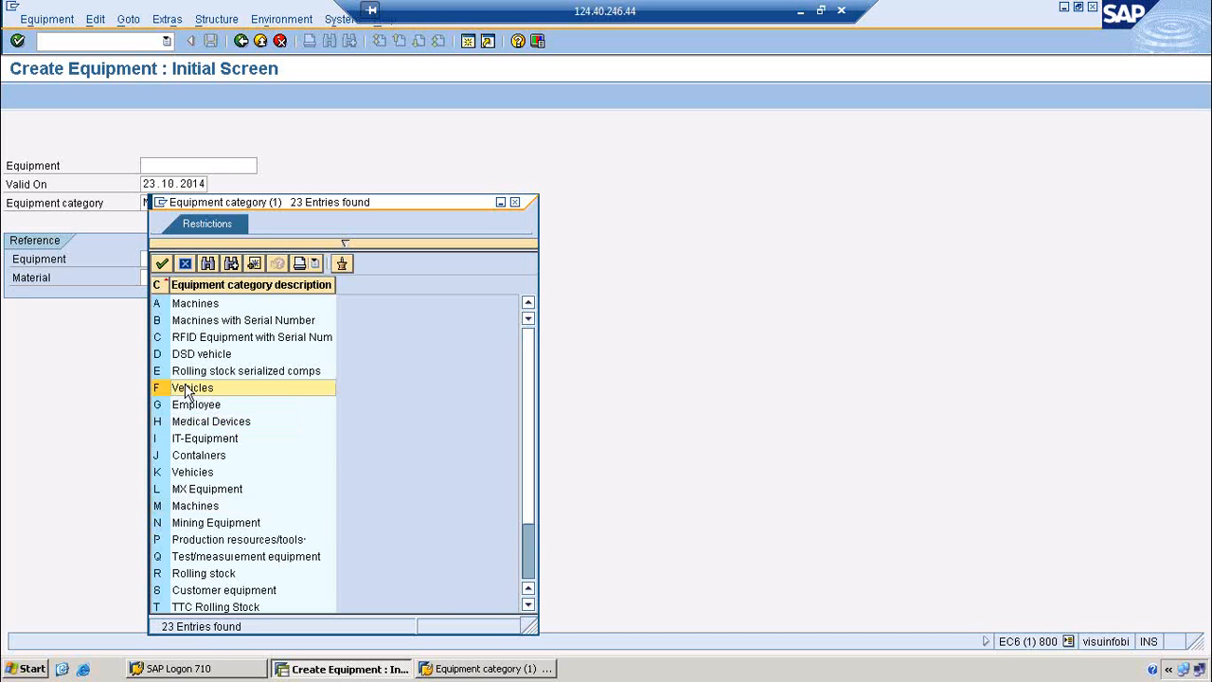
click(224, 542)
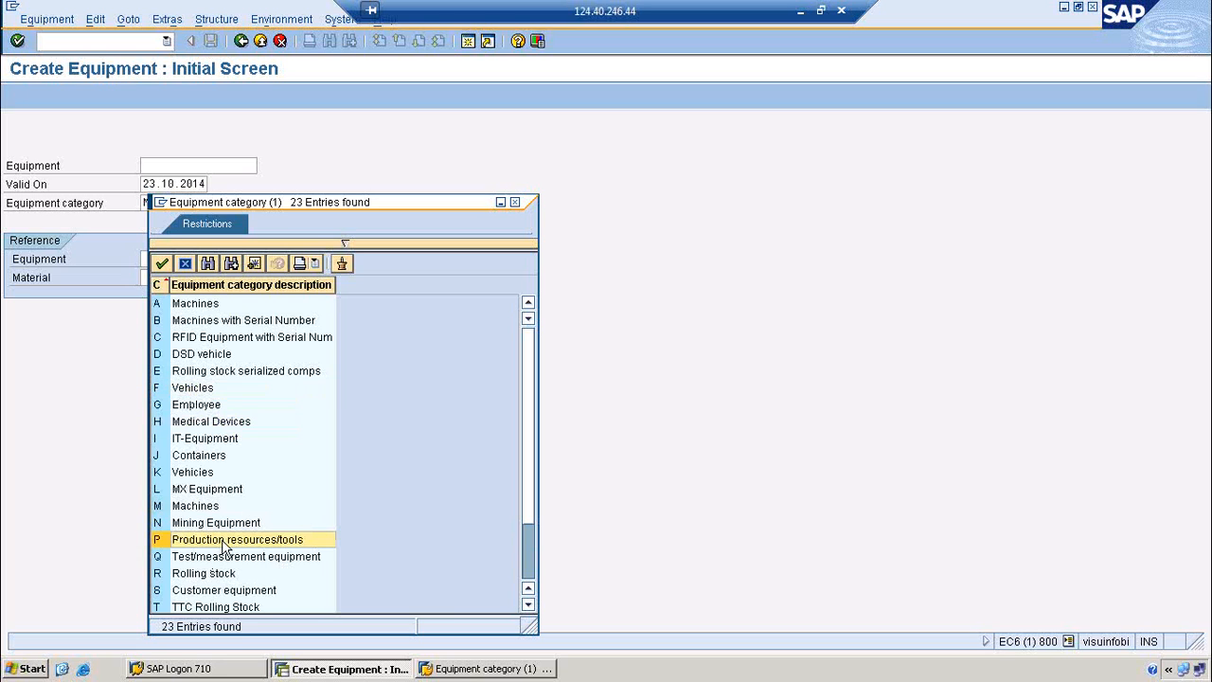
click(201, 509)
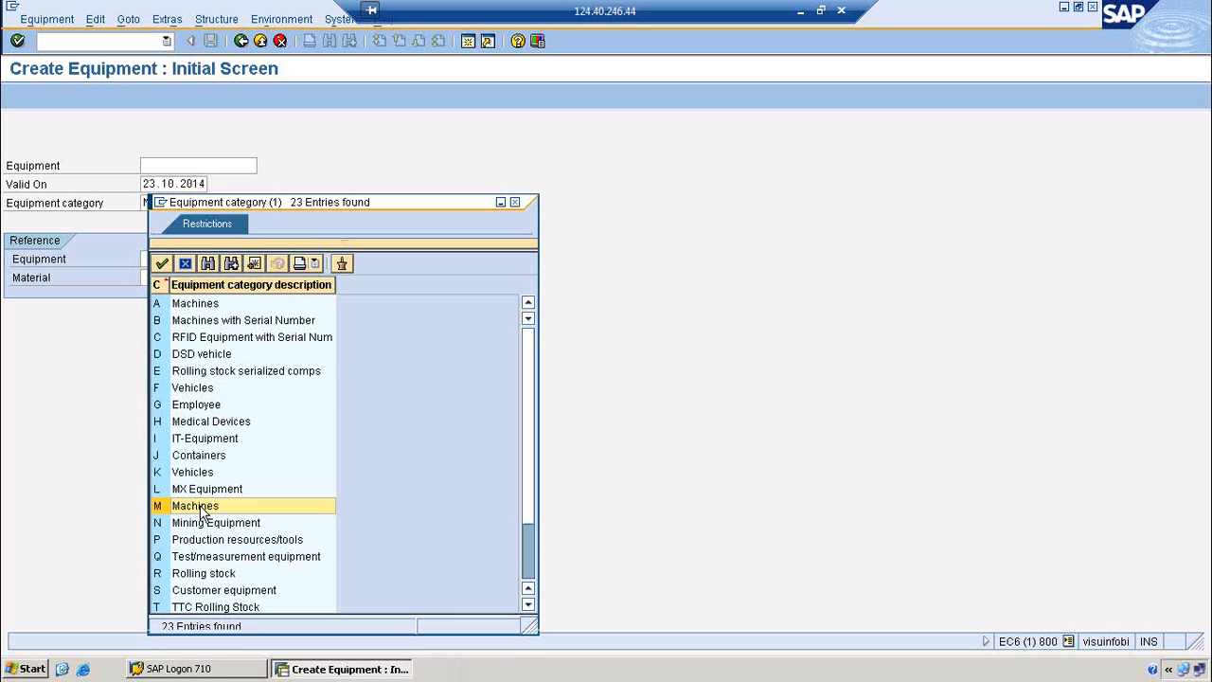
Step: Accept category M Machines to open the equipment's general data, and point out its equipment number
double_click(199, 508)
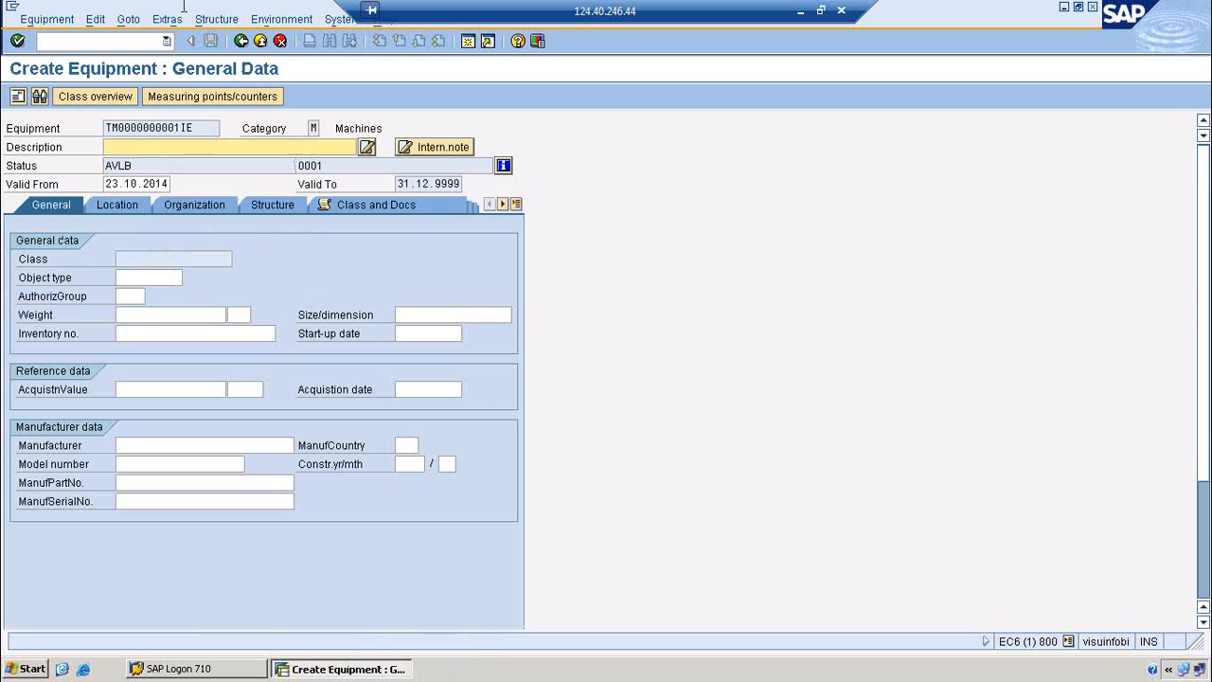
drag(197, 128, 92, 129)
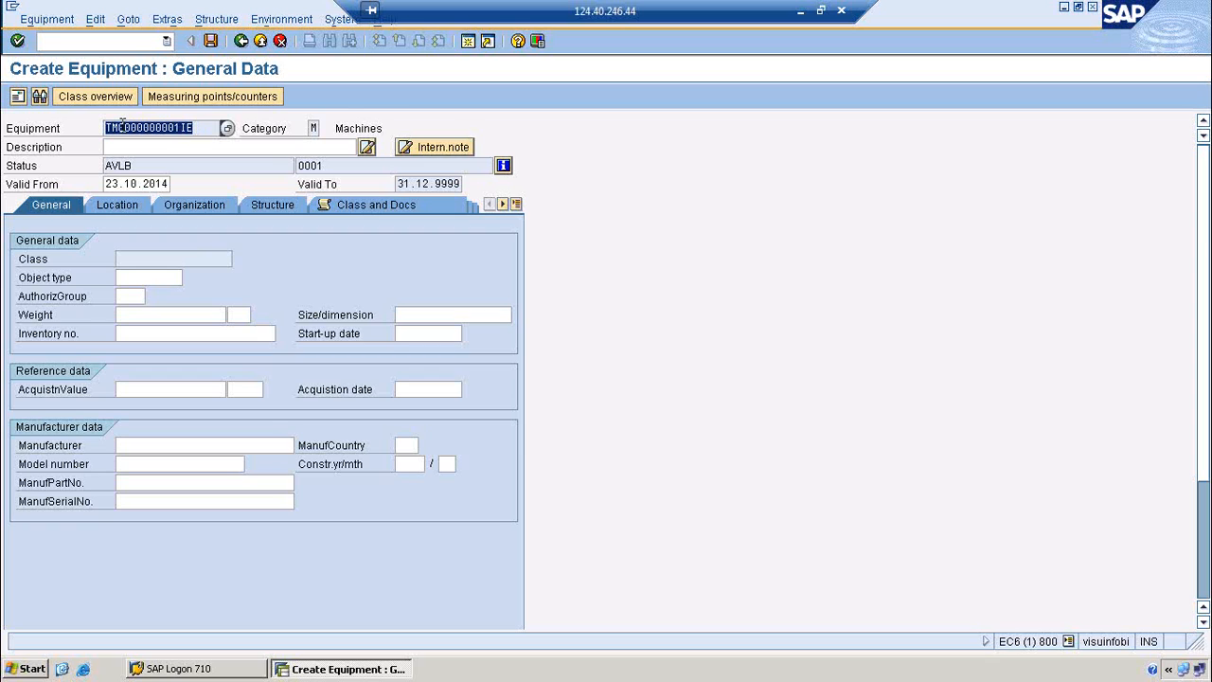
click(199, 128)
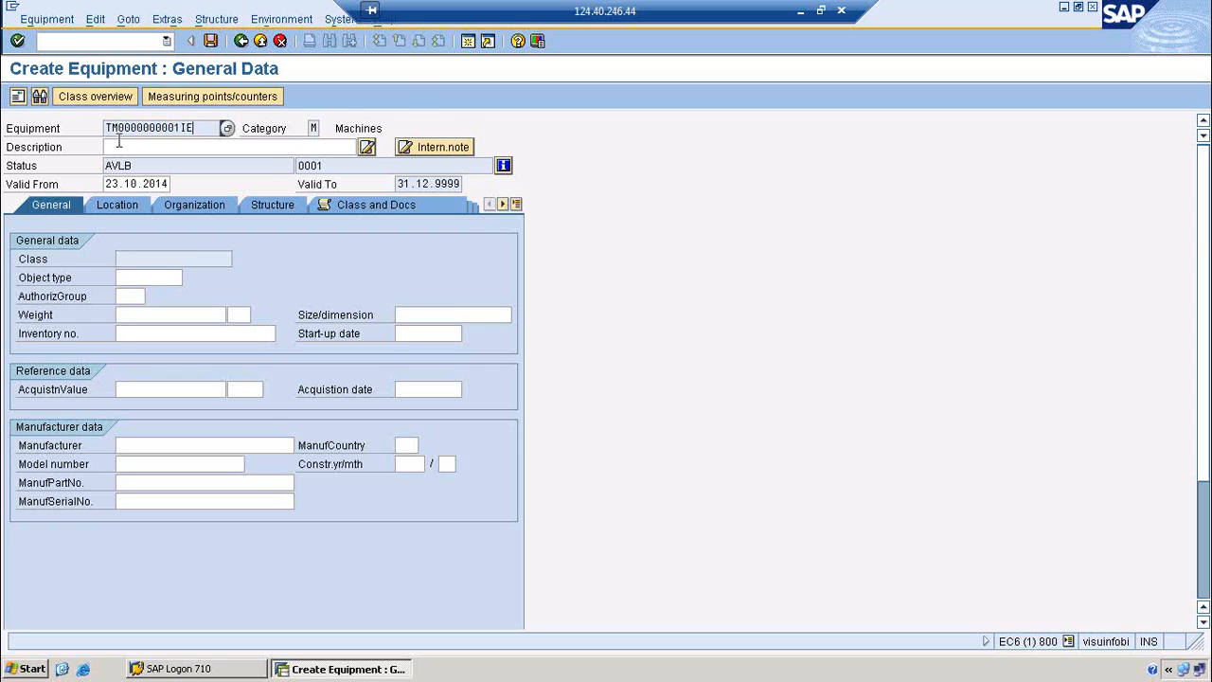
drag(117, 129, 91, 129)
drag(199, 129, 94, 134)
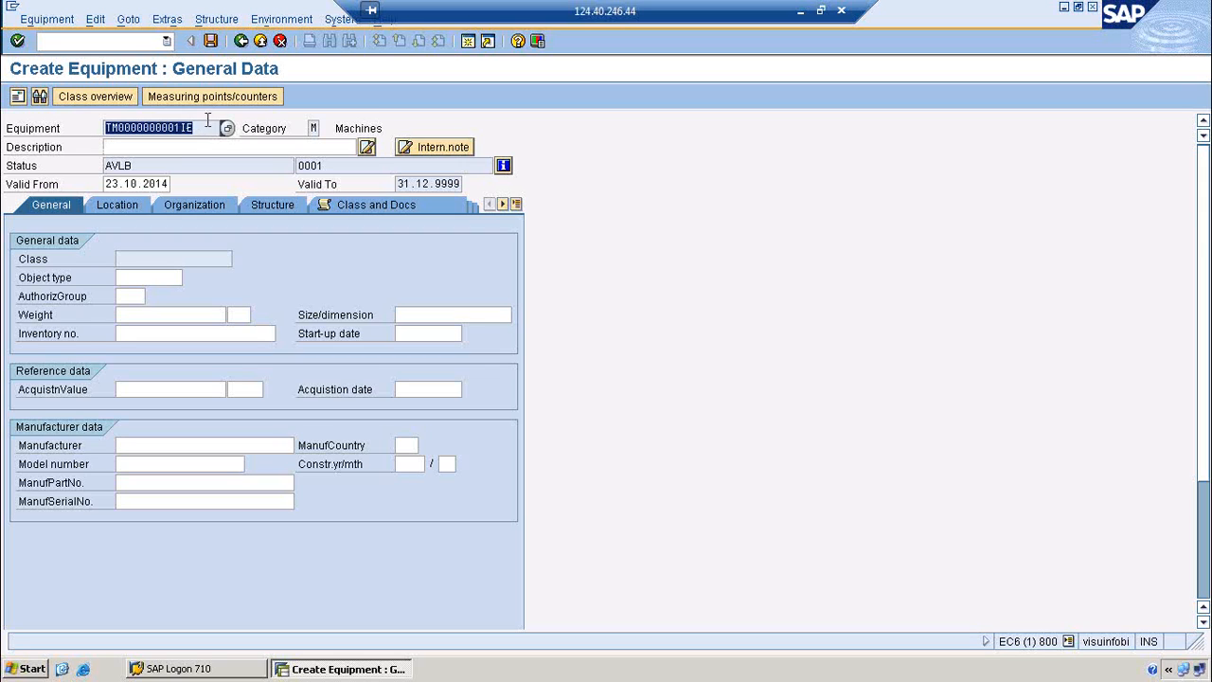
drag(201, 128, 104, 130)
click(131, 148)
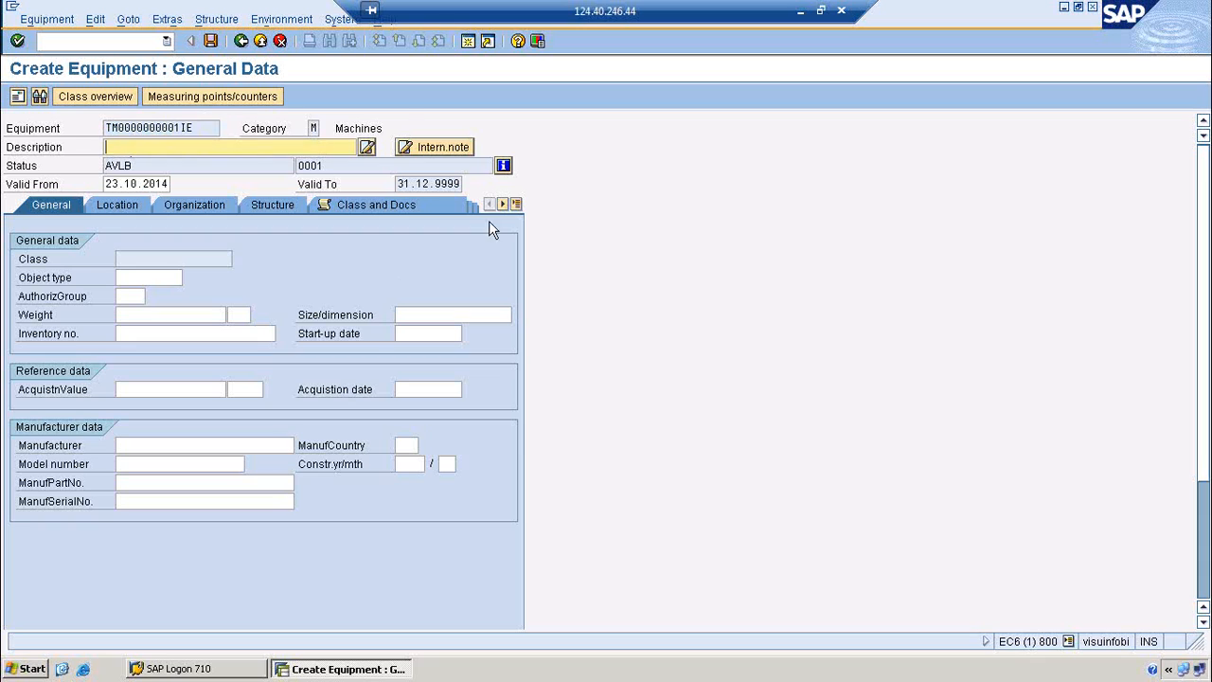
Step: Run transaction IH01 in a new session and display the fully expanded functional location structure of MAUT
click(468, 40)
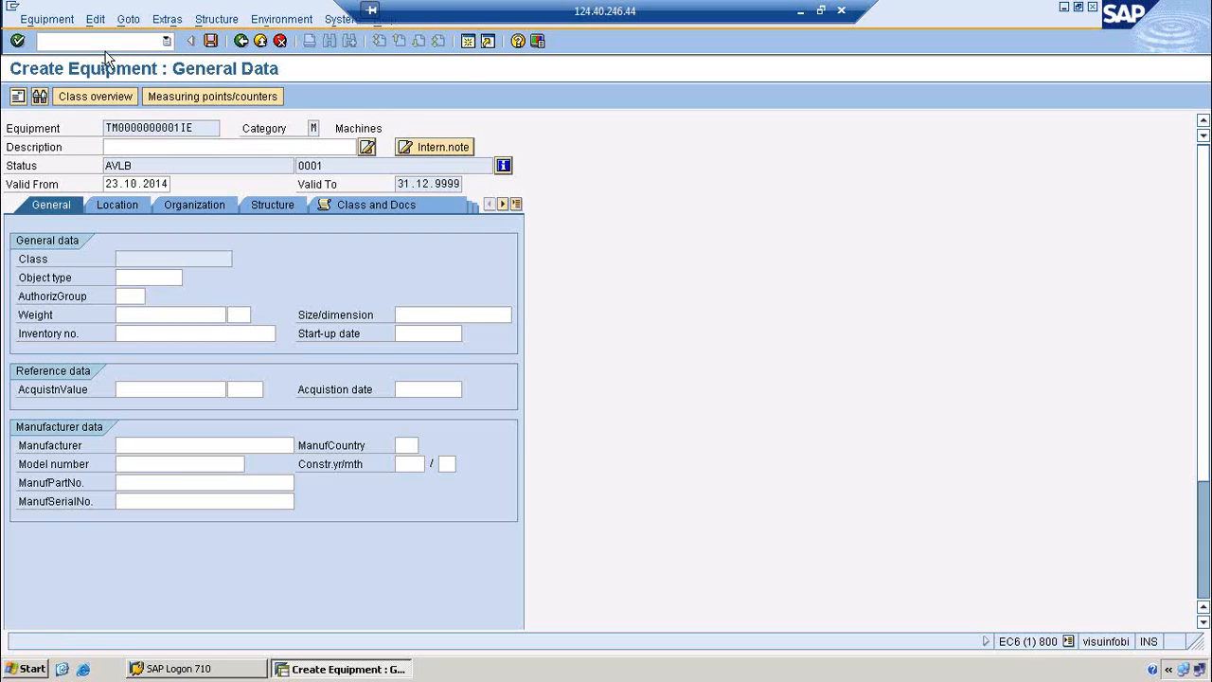
text(ih01)
key(Return)
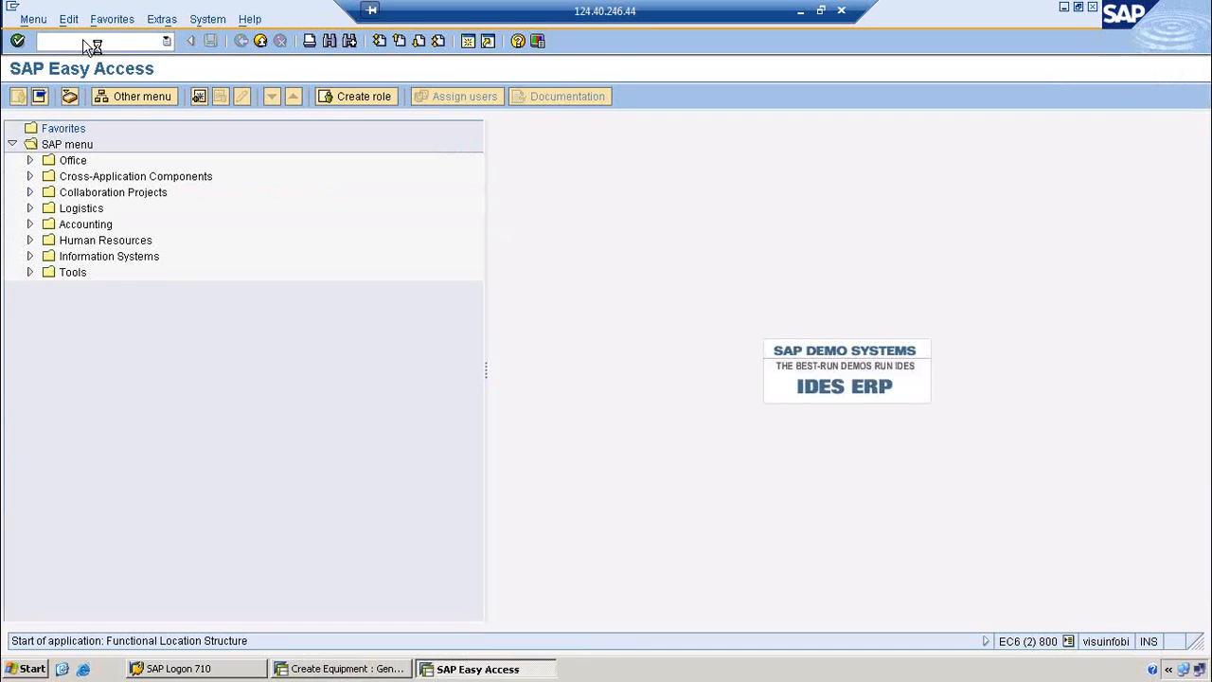
click(235, 145)
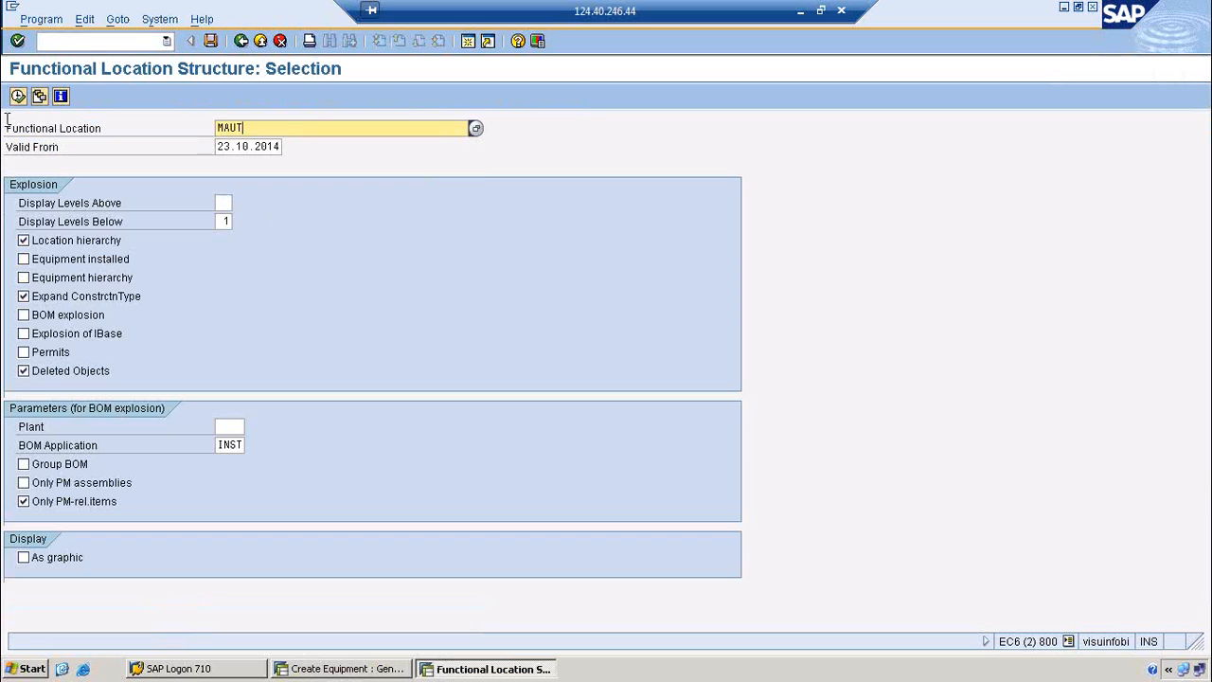
click(20, 97)
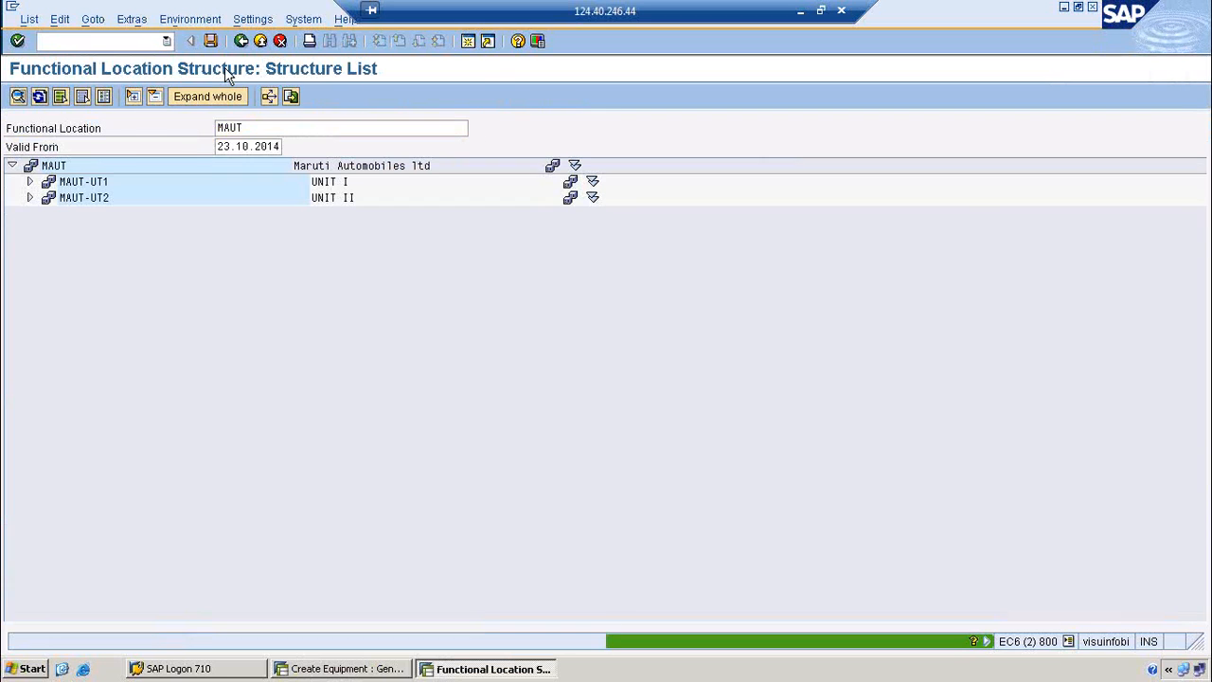
click(210, 100)
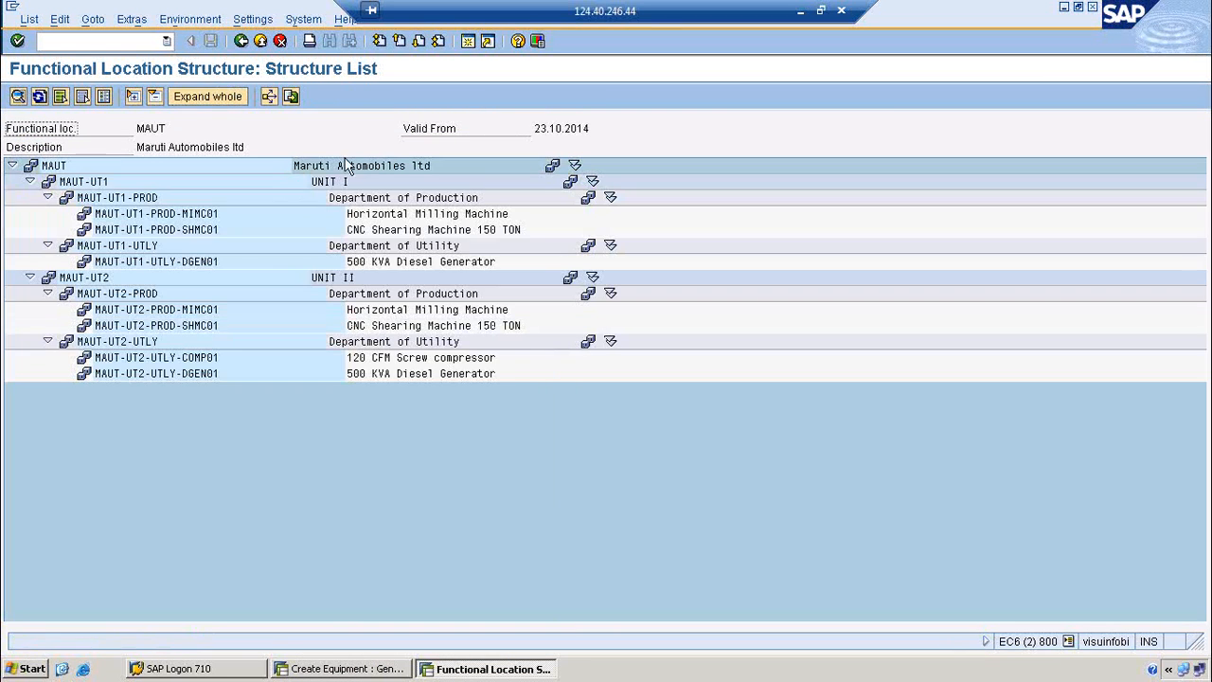
Step: Open functional location MAUT-UT1-UTLY-DGEN01 and copy its description, 500 KVA Diesel Generator, into the new equipment's description
click(190, 264)
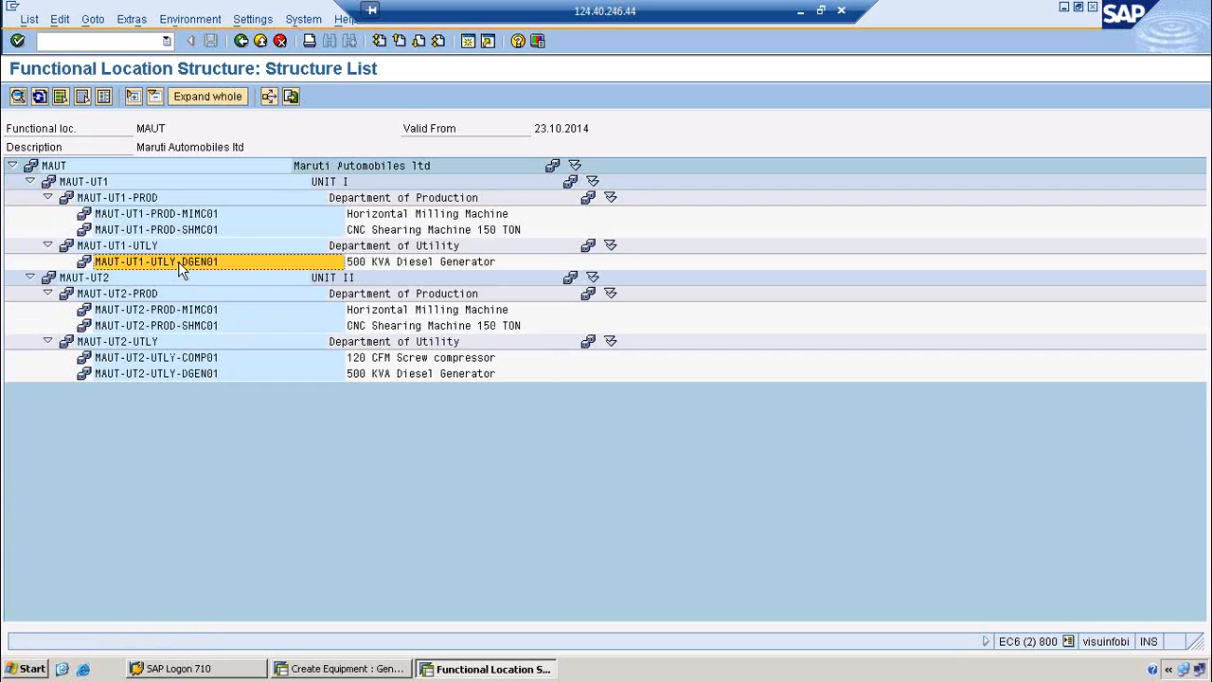
double_click(194, 261)
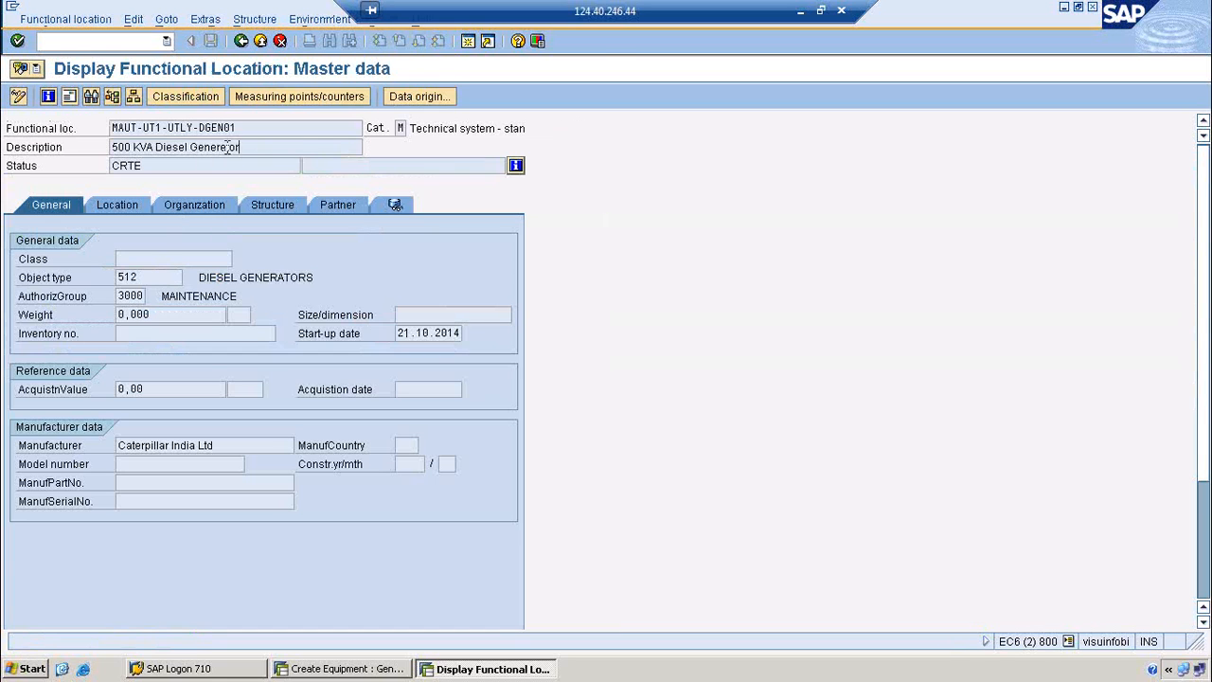
drag(254, 146, 108, 147)
key(ctrl+c)
click(124, 173)
click(379, 668)
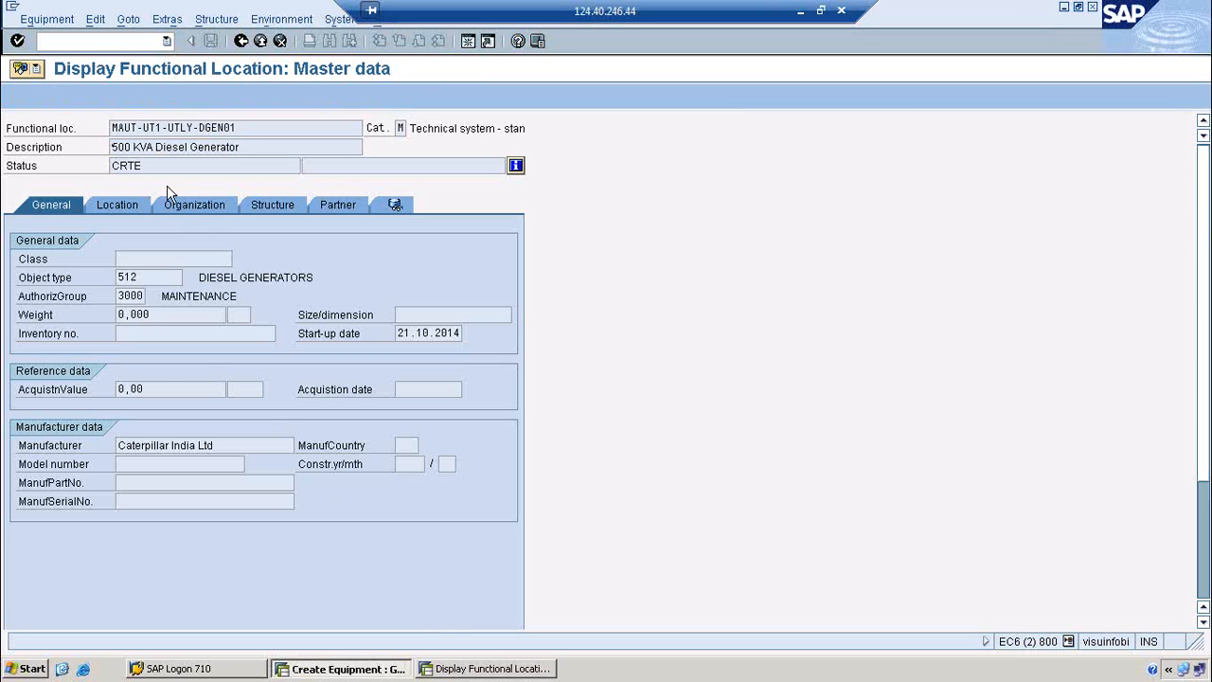
click(126, 149)
key(ctrl+v)
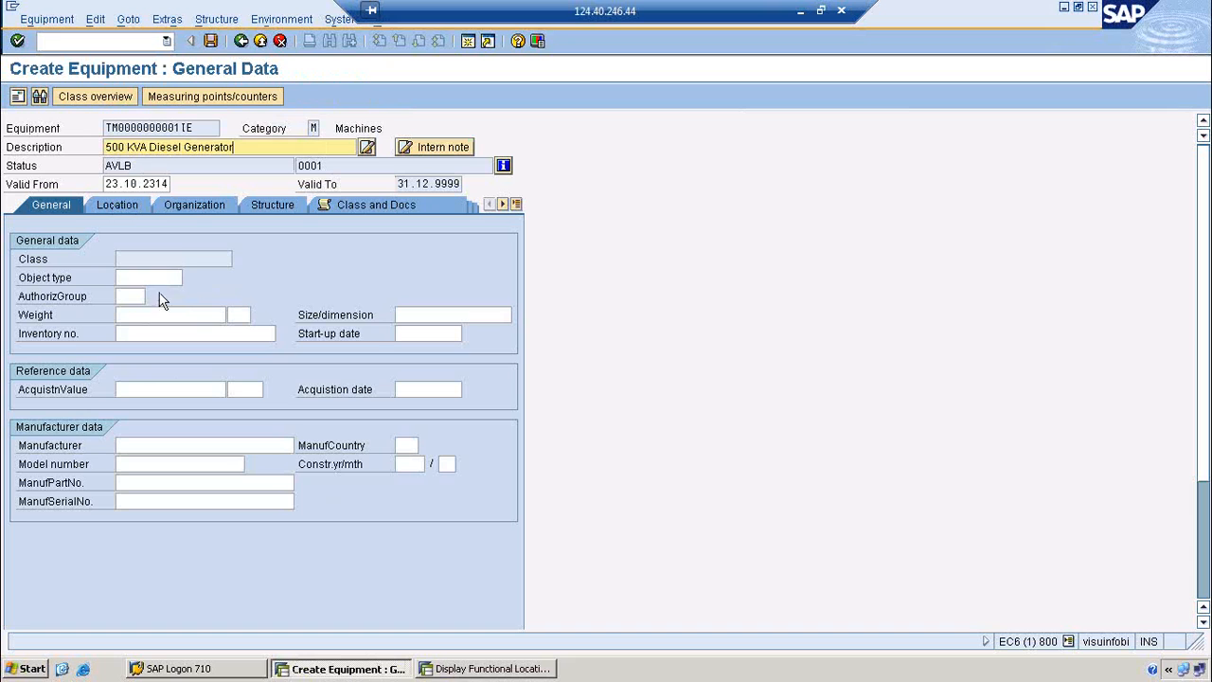
Step: Set the equipment's object type to 514 and its authorization group to 3000 MAINTENANCE from their value lists
click(156, 276)
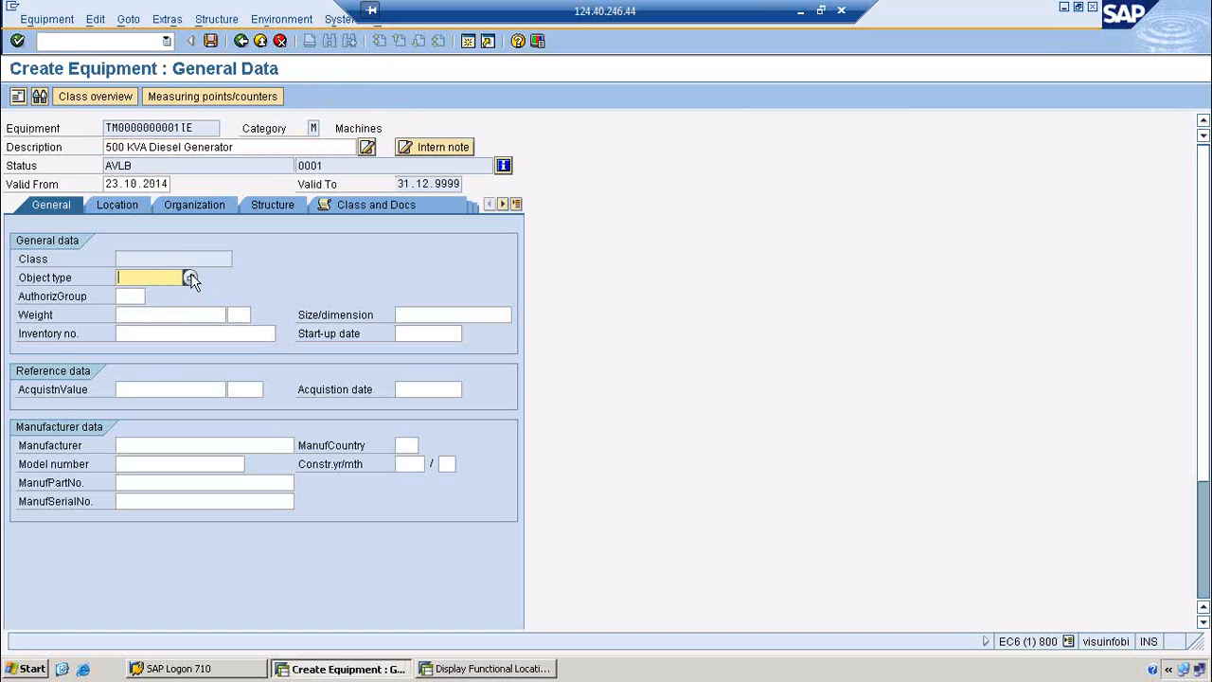
click(189, 278)
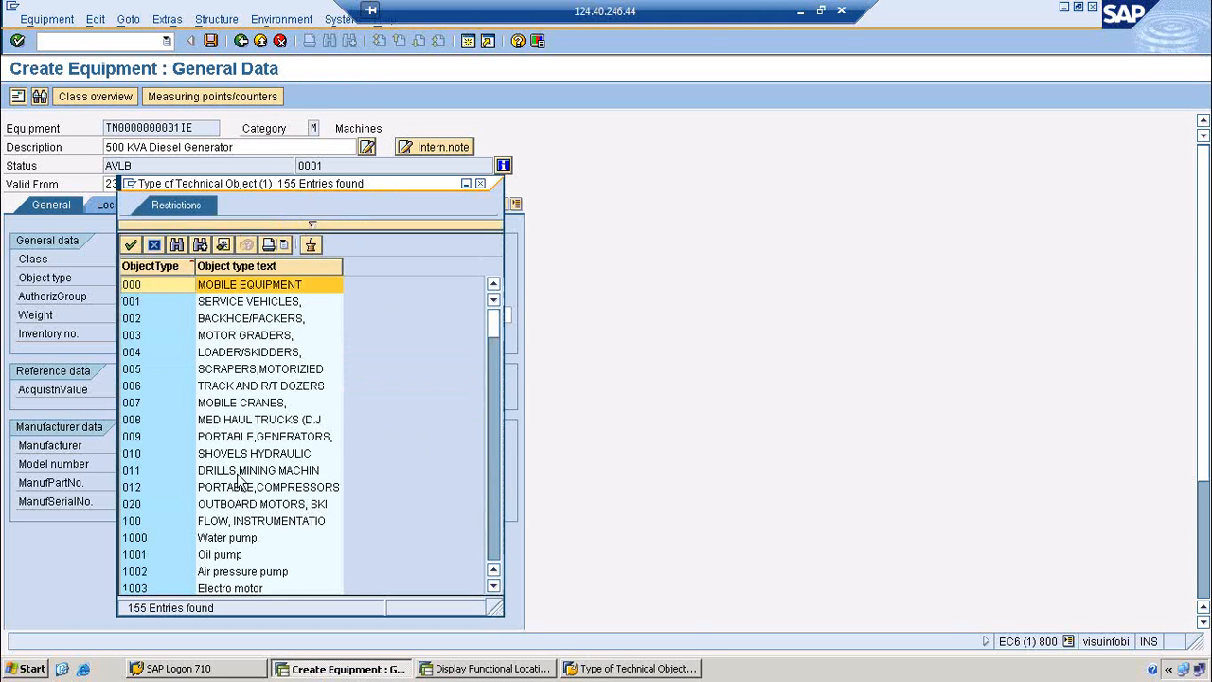
scroll(237, 480, down, 7)
scroll(237, 480, down, 1)
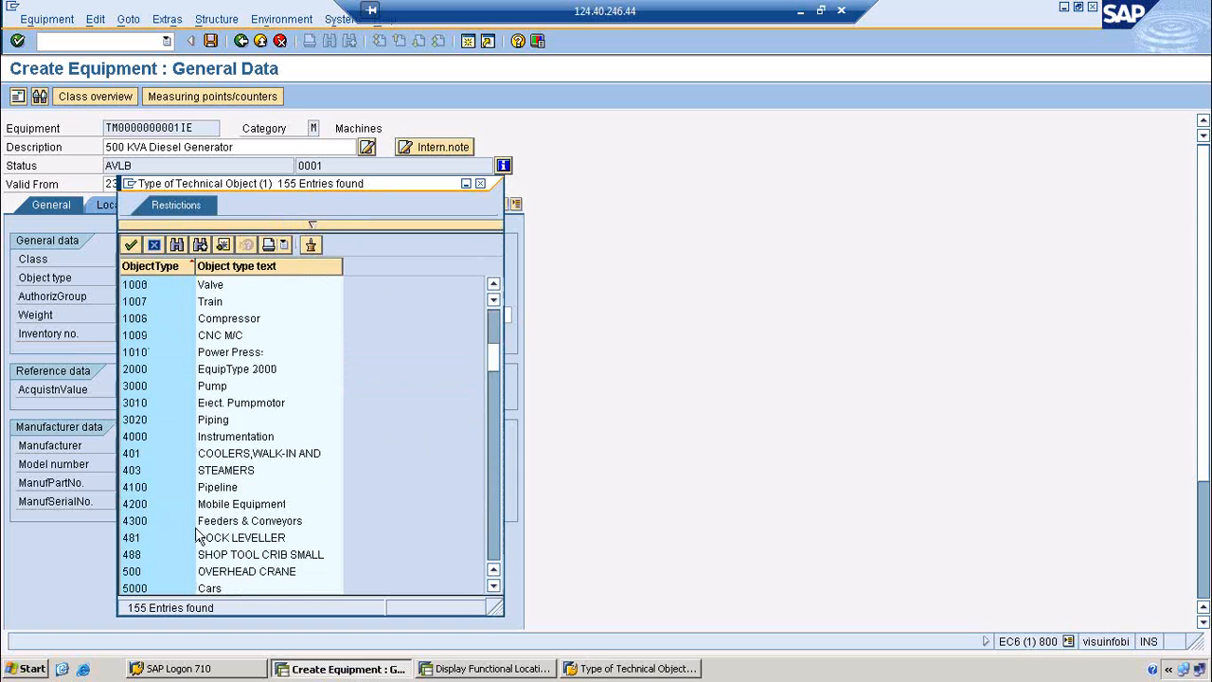
scroll(199, 536, down, 1)
double_click(230, 588)
click(133, 295)
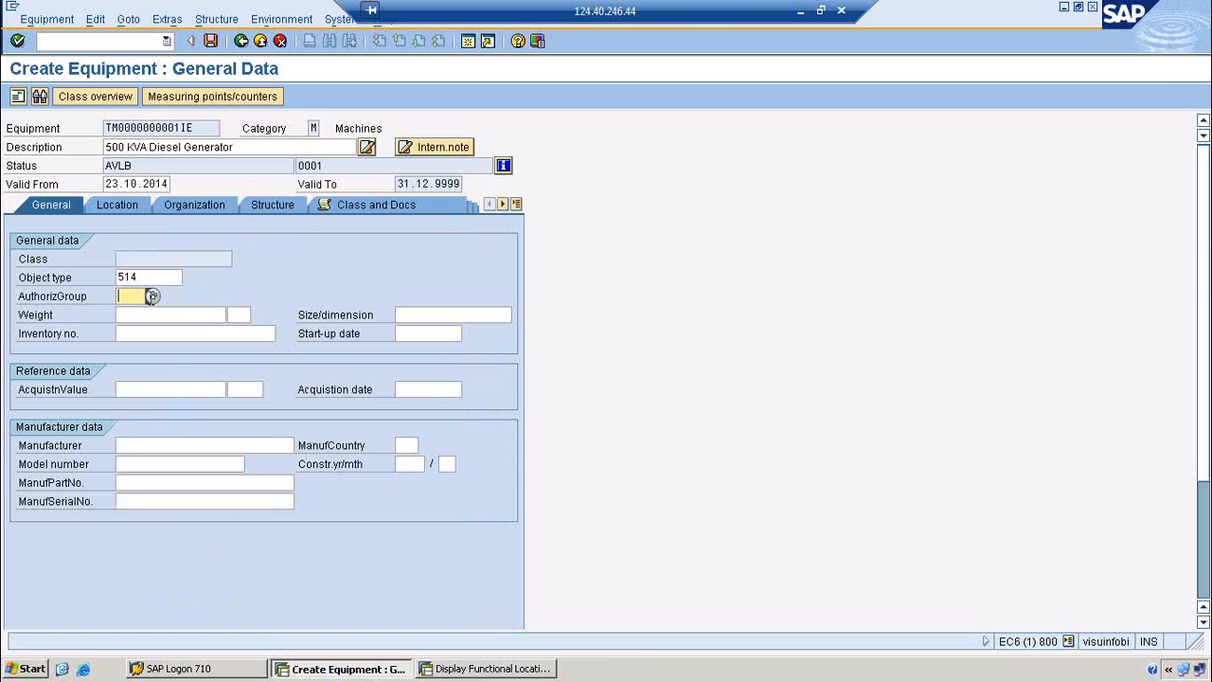
click(154, 295)
double_click(182, 371)
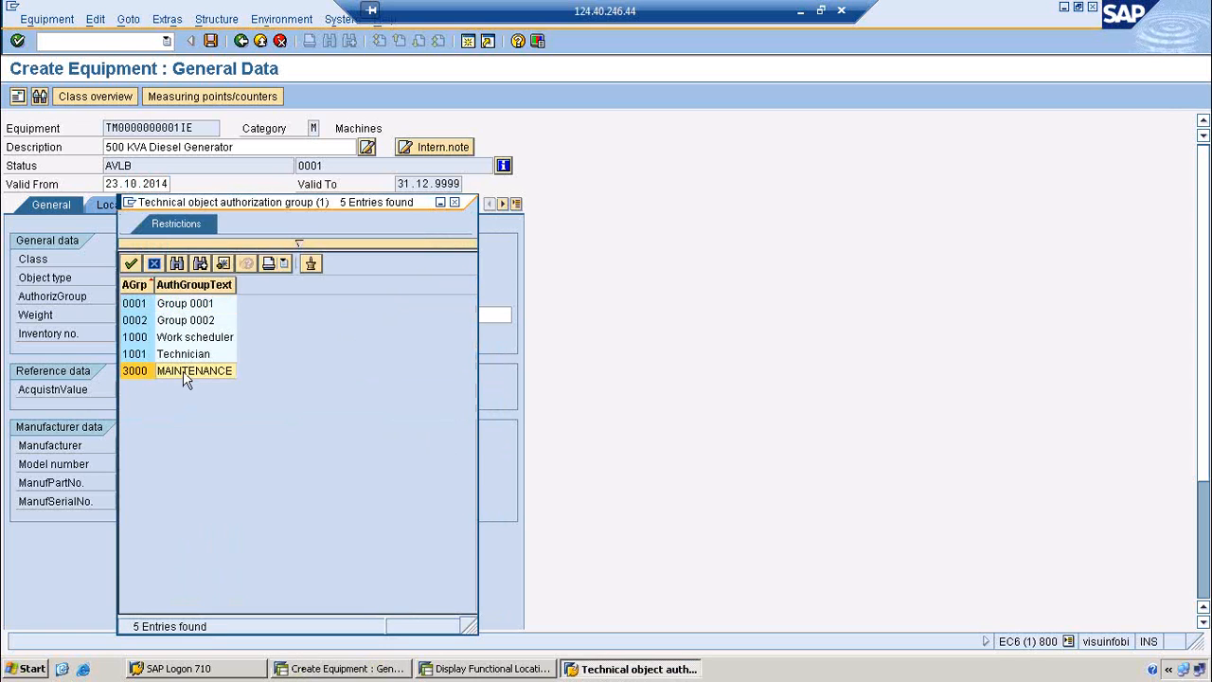
Step: Point out the weight, inventory number, size/dimension and start-up date fields in the general data
click(166, 315)
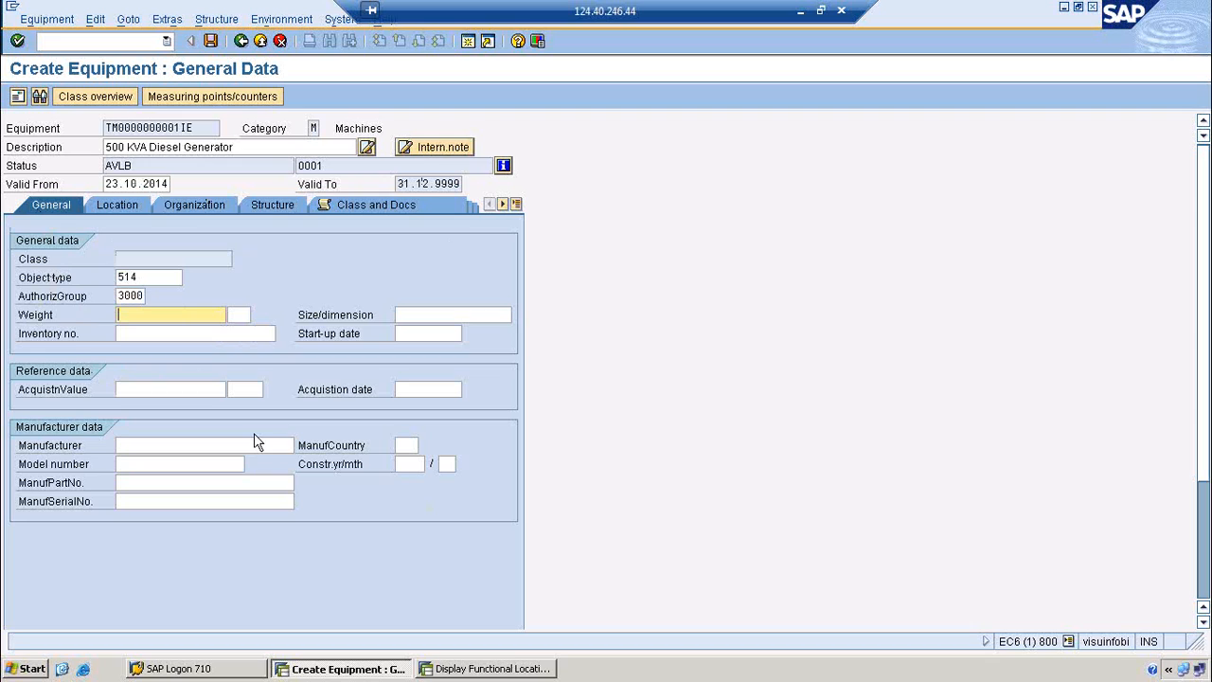
click(178, 333)
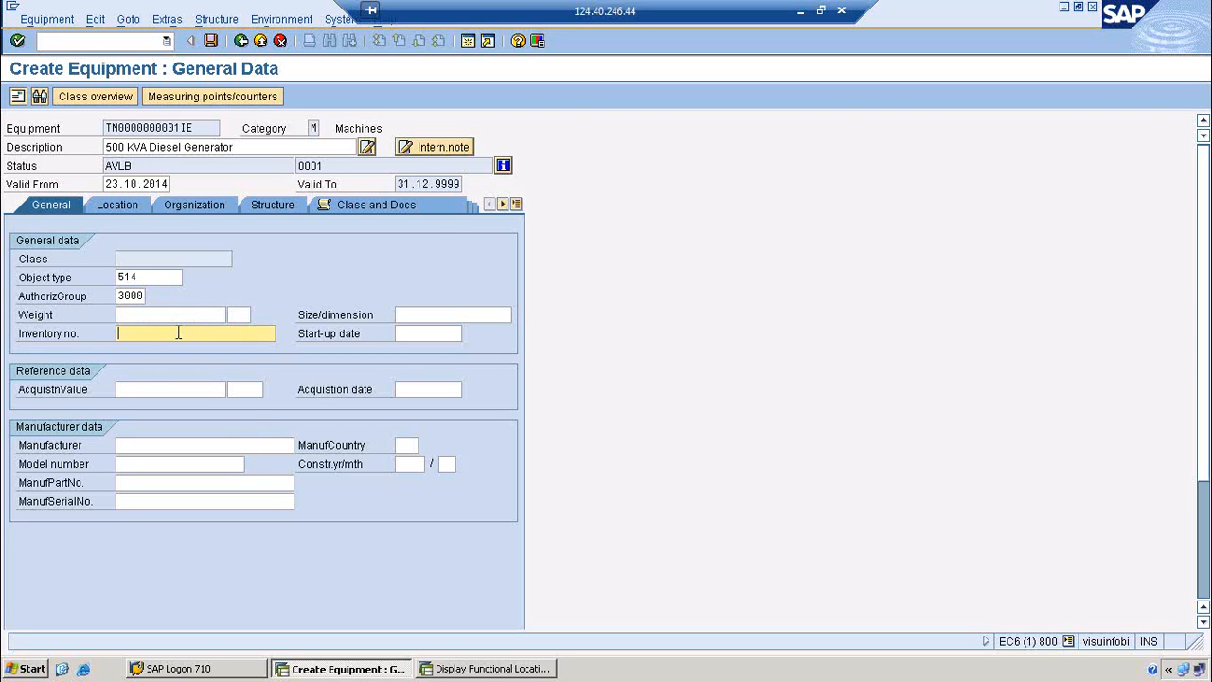
click(183, 314)
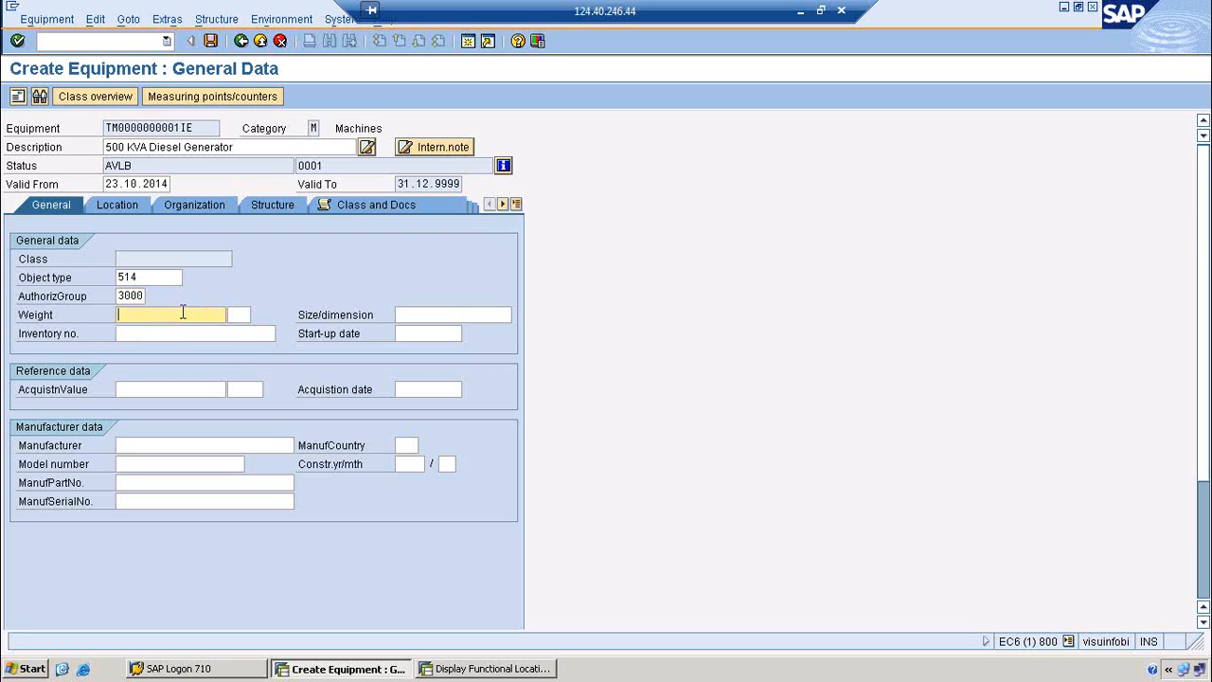
click(404, 313)
click(406, 333)
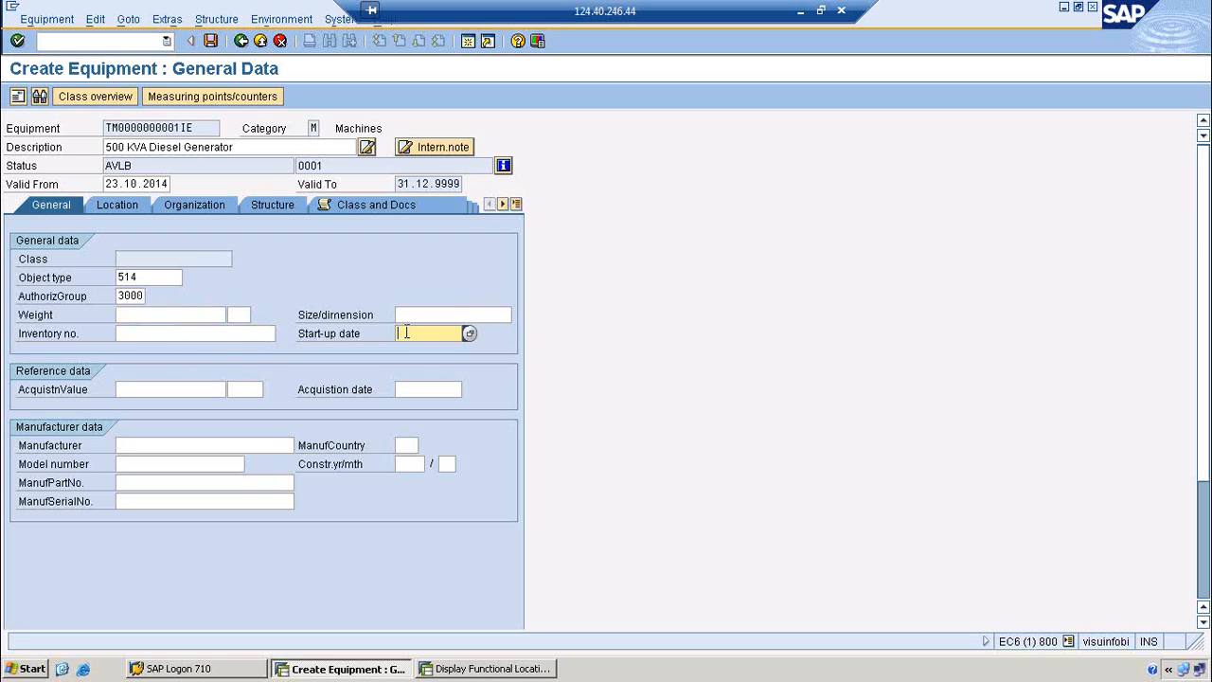
Step: Set the equipment's weight to 10 TON and its size/dimension to 3000*2000*1000
click(202, 316)
text(10)
key(Tab)
text(to)
key(Caps_Lock)
text(N)
key(Tab)
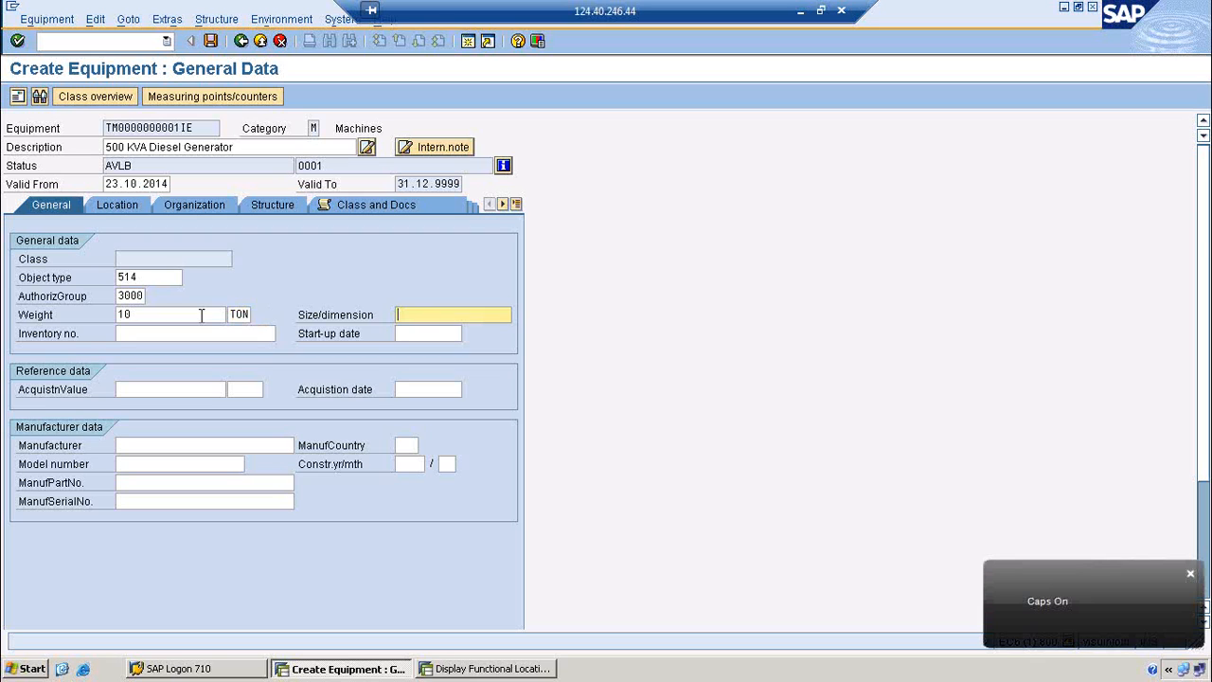
text(3000)
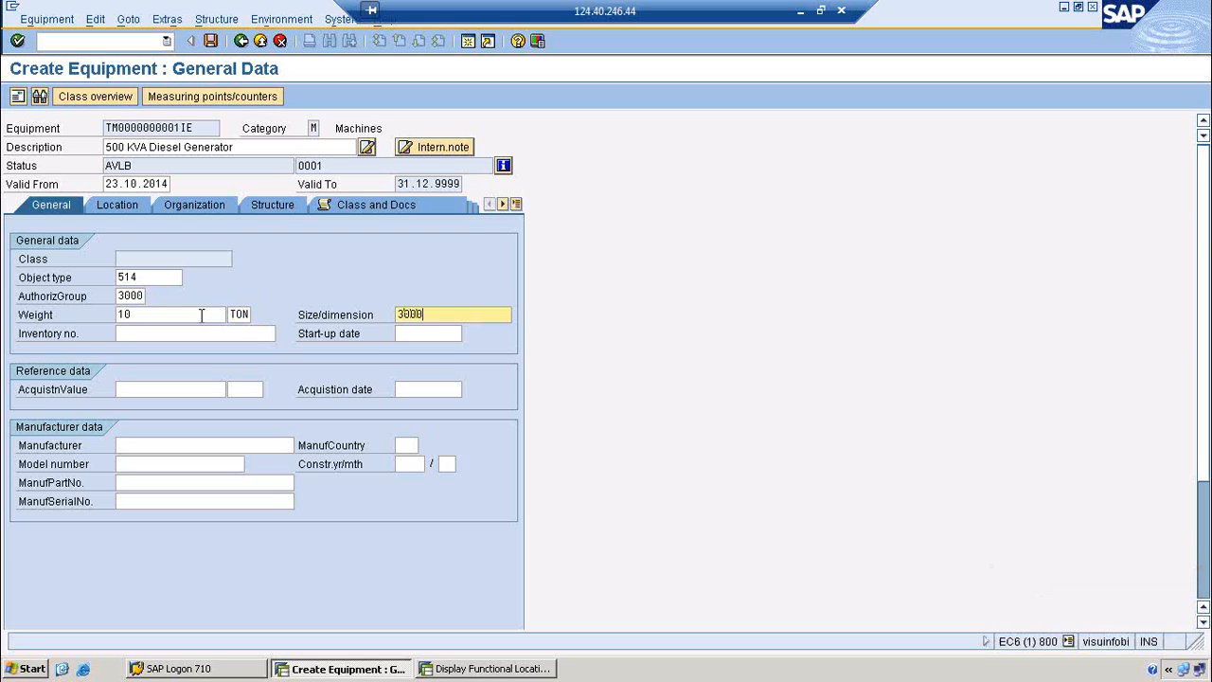
text(*2000*1000)
Step: Run transaction SPRO in another new session and display the SAP Customizing Implementation Guide
click(490, 669)
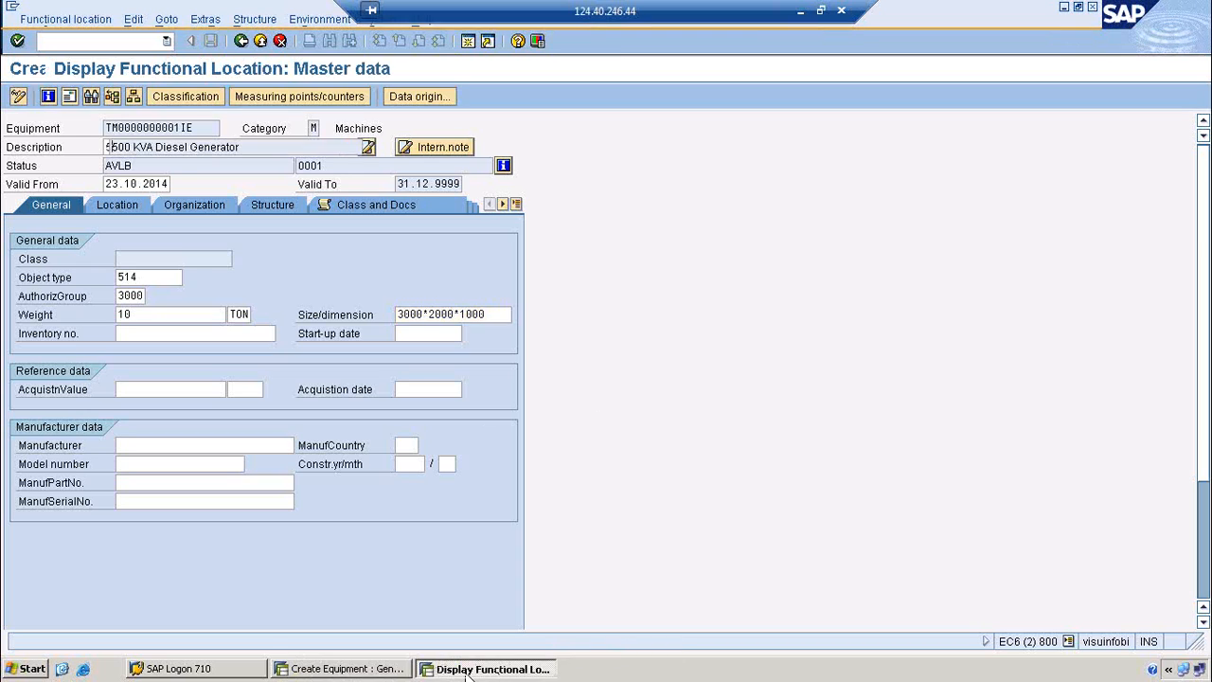
click(467, 41)
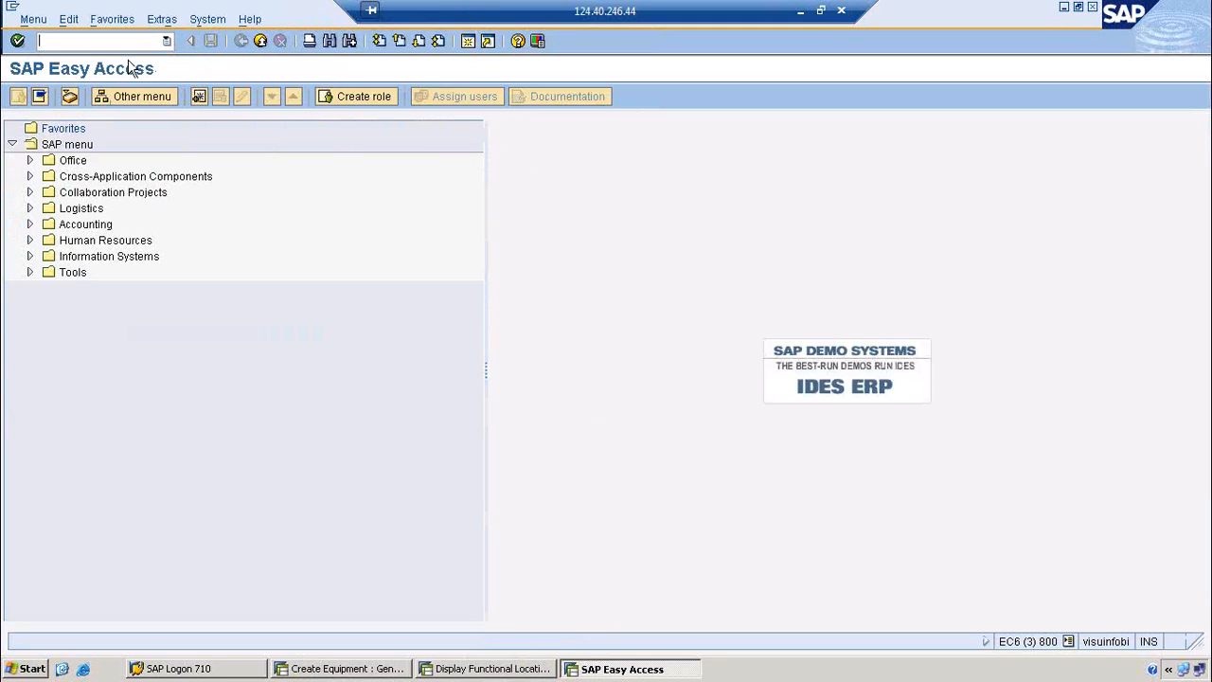
text(spro)
key(Return)
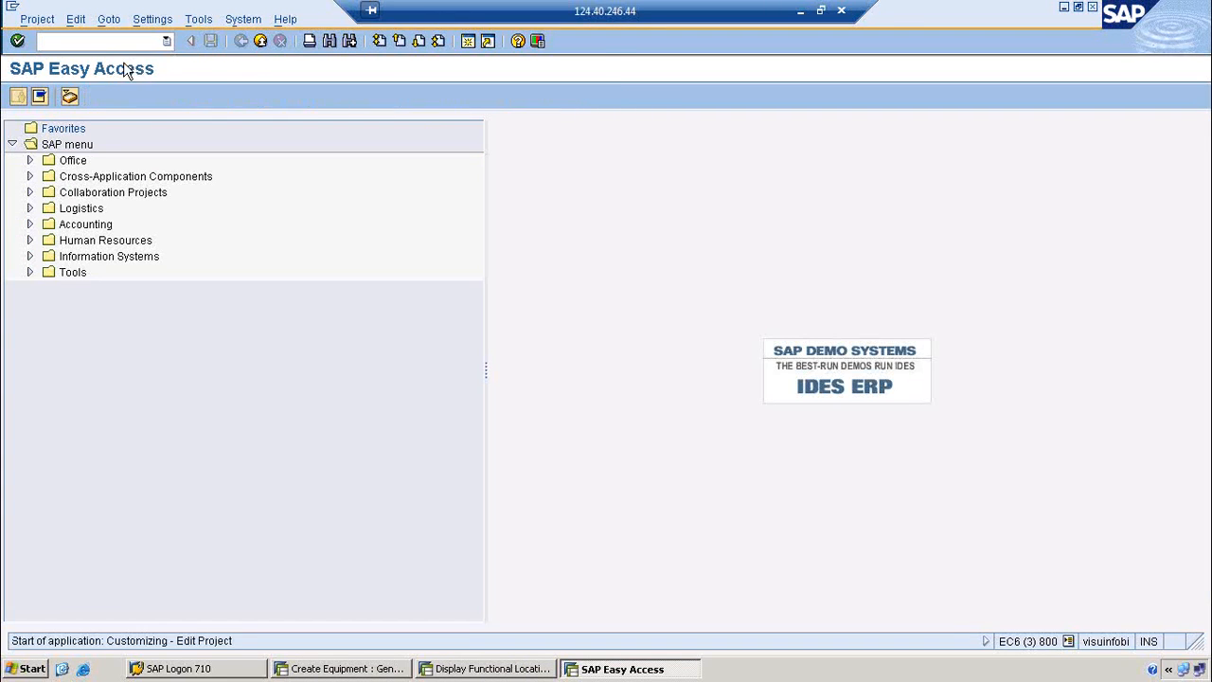
click(120, 95)
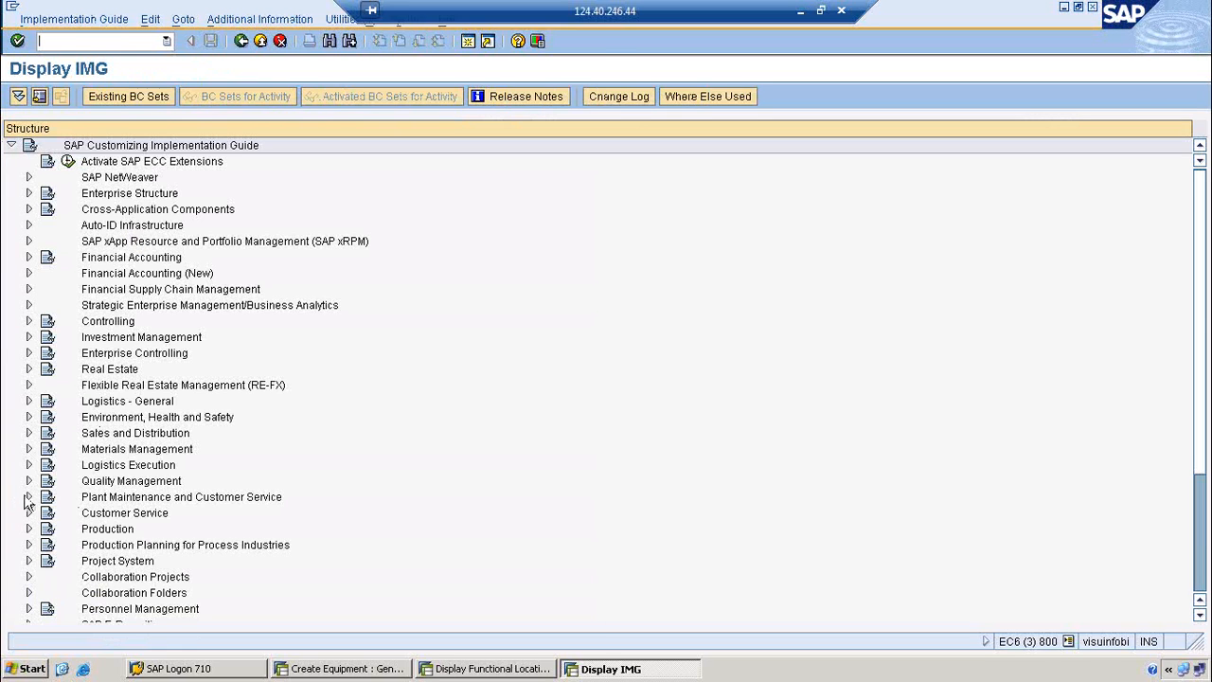
Step: Expand Plant Maintenance and Customer Service, its master data, Technical Objects and General Data, and open the Types of Technical Objects view
click(29, 497)
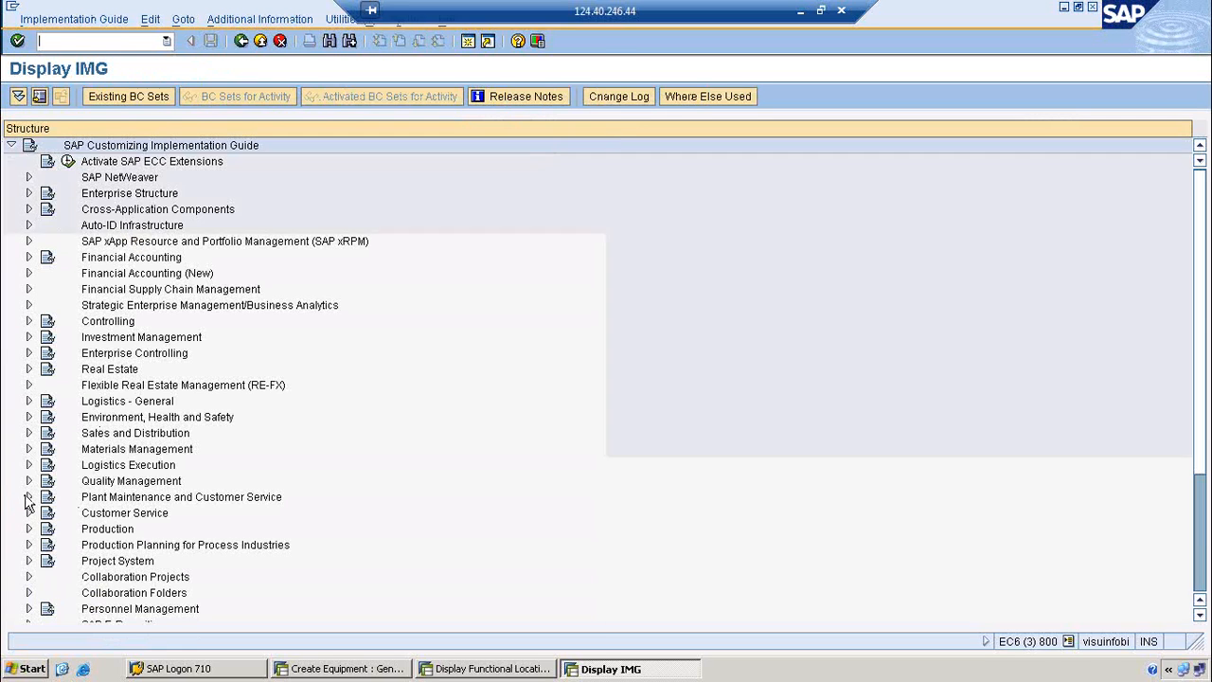
click(46, 512)
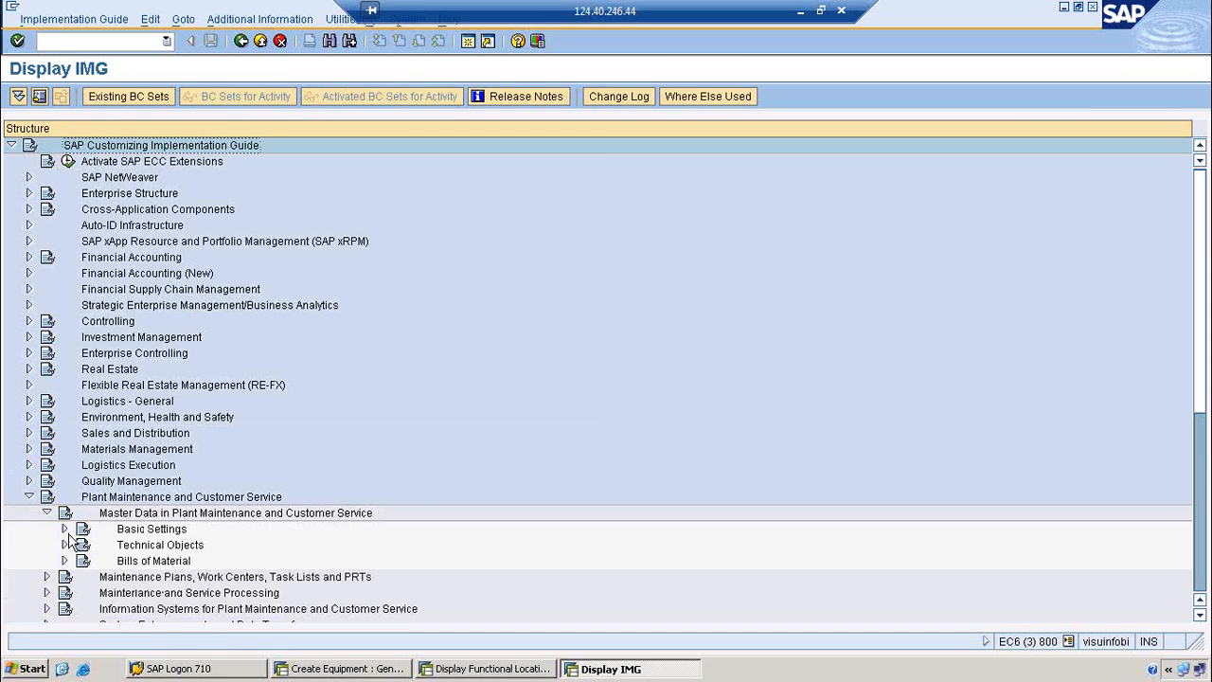
click(65, 546)
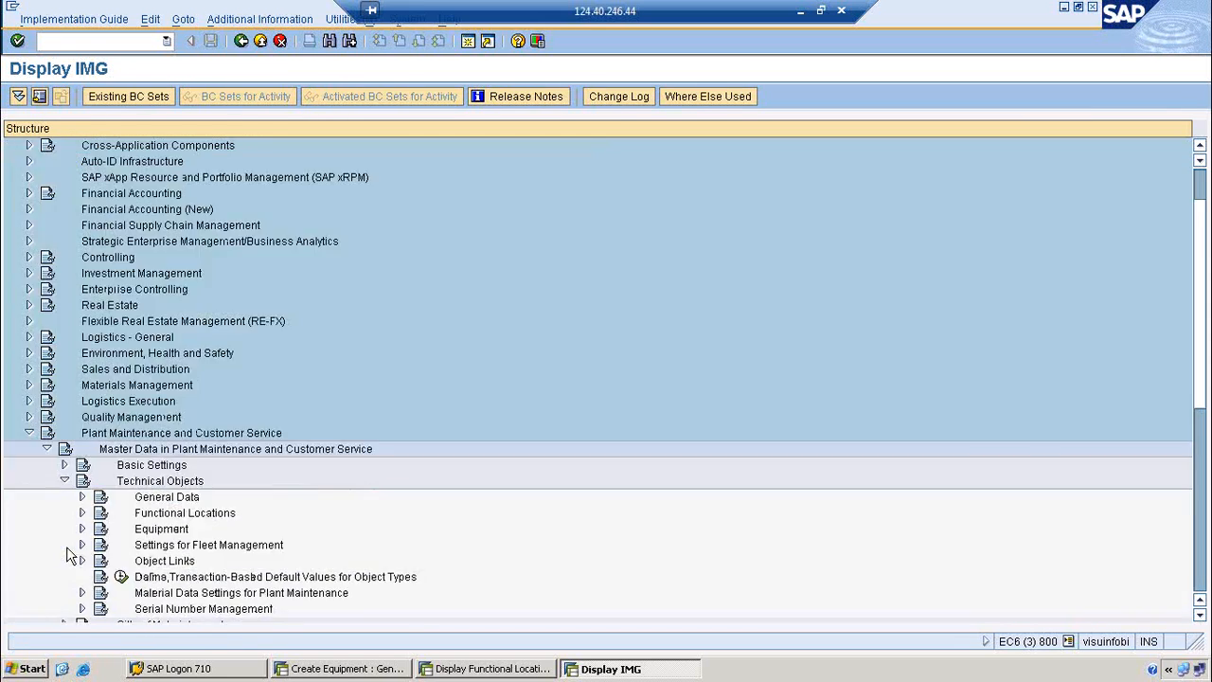
click(82, 497)
click(139, 498)
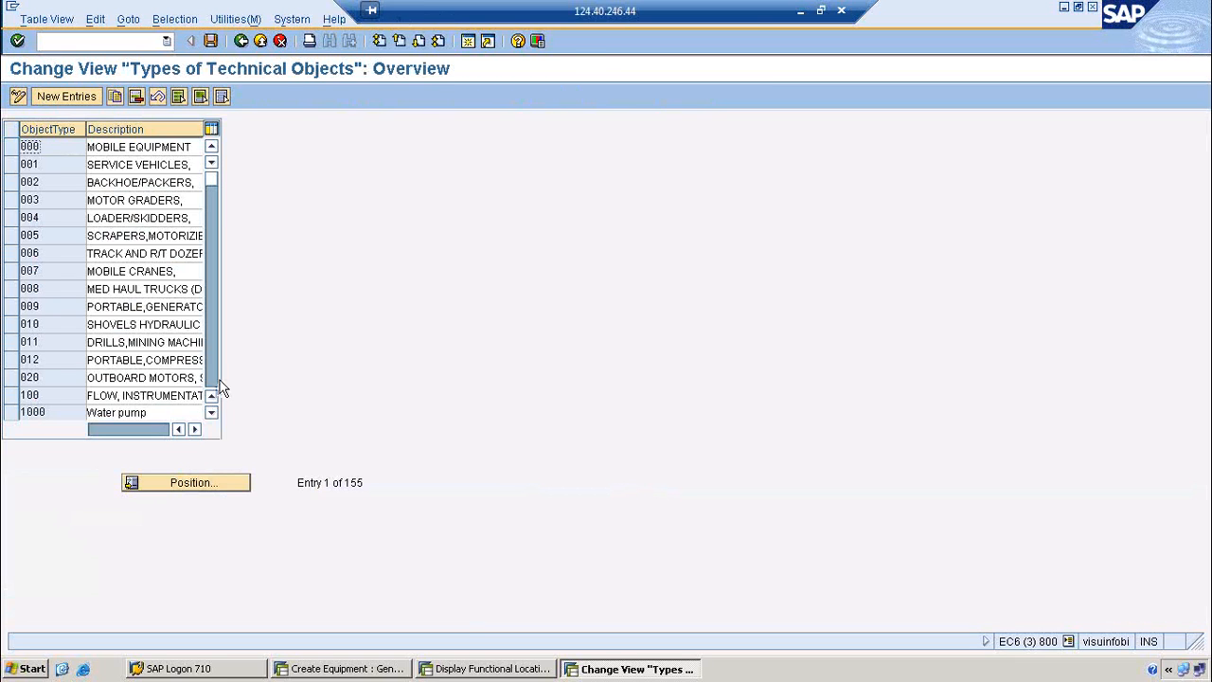
Step: Look through the object types and point out the CNC M/C and Power Press entries
click(217, 384)
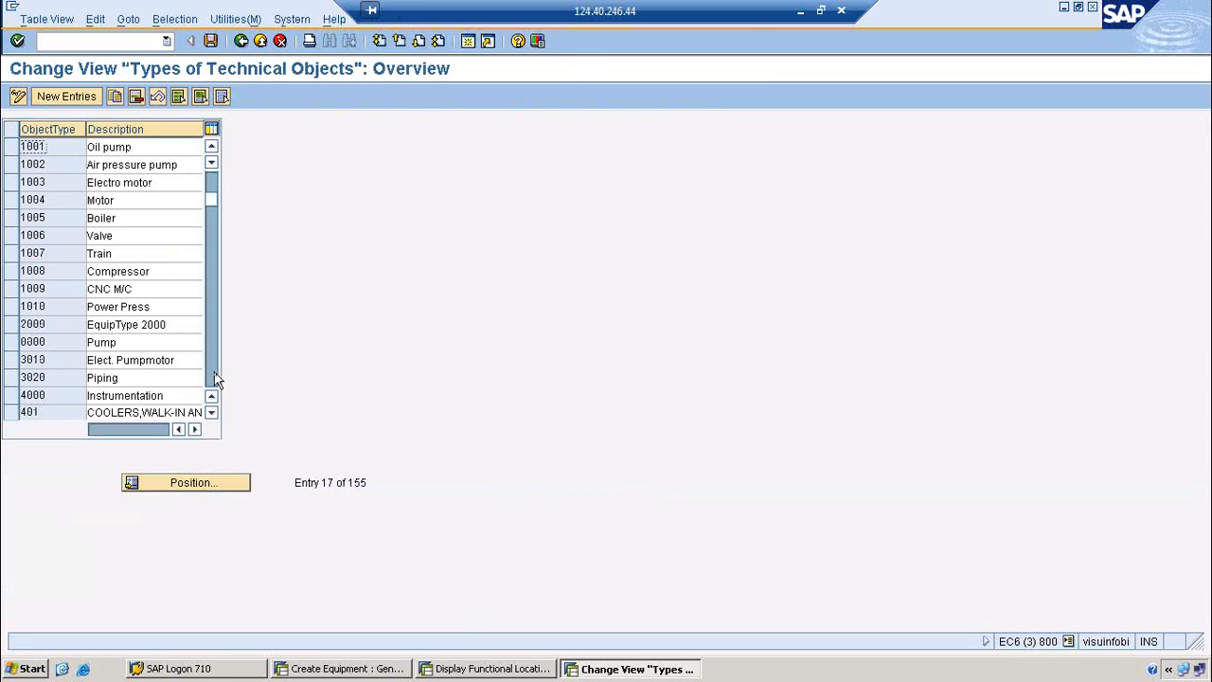
click(127, 287)
drag(133, 289, 86, 289)
drag(159, 309, 72, 311)
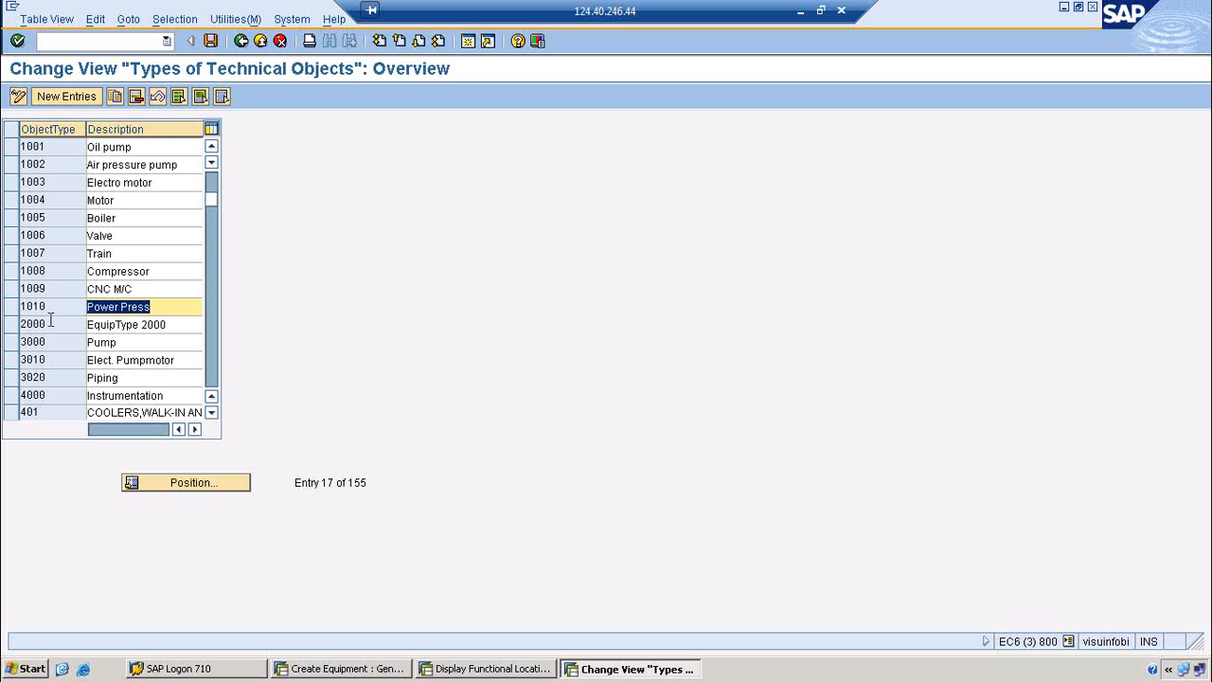
Step: Leave the object types view and, back in the equipment record, set the inventory number to DG500CP2014 and the start-up date to 23.10.2014
click(243, 43)
click(326, 668)
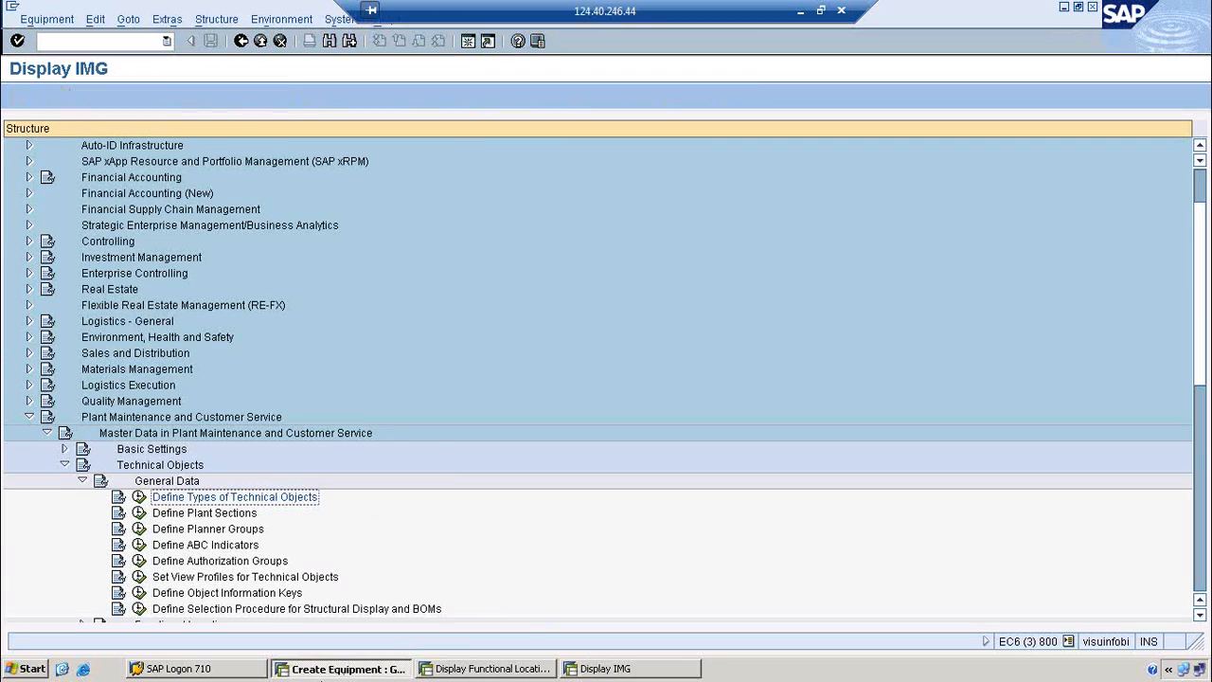
click(174, 334)
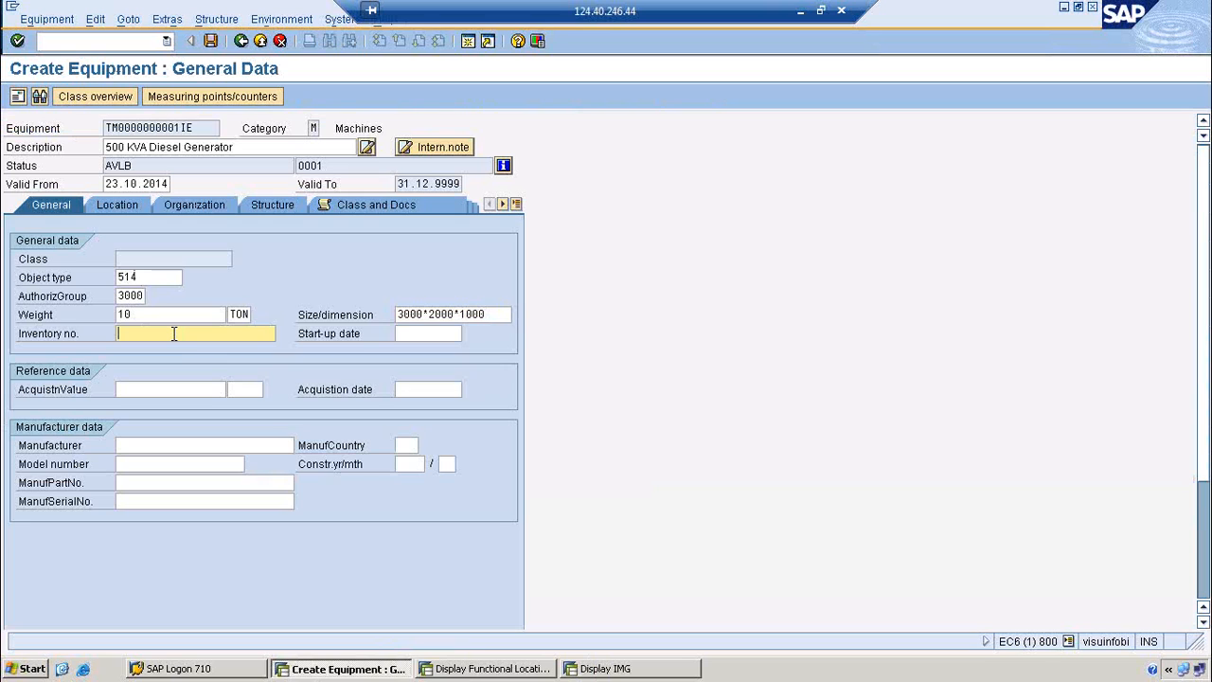
text(DG500CP2014)
click(436, 333)
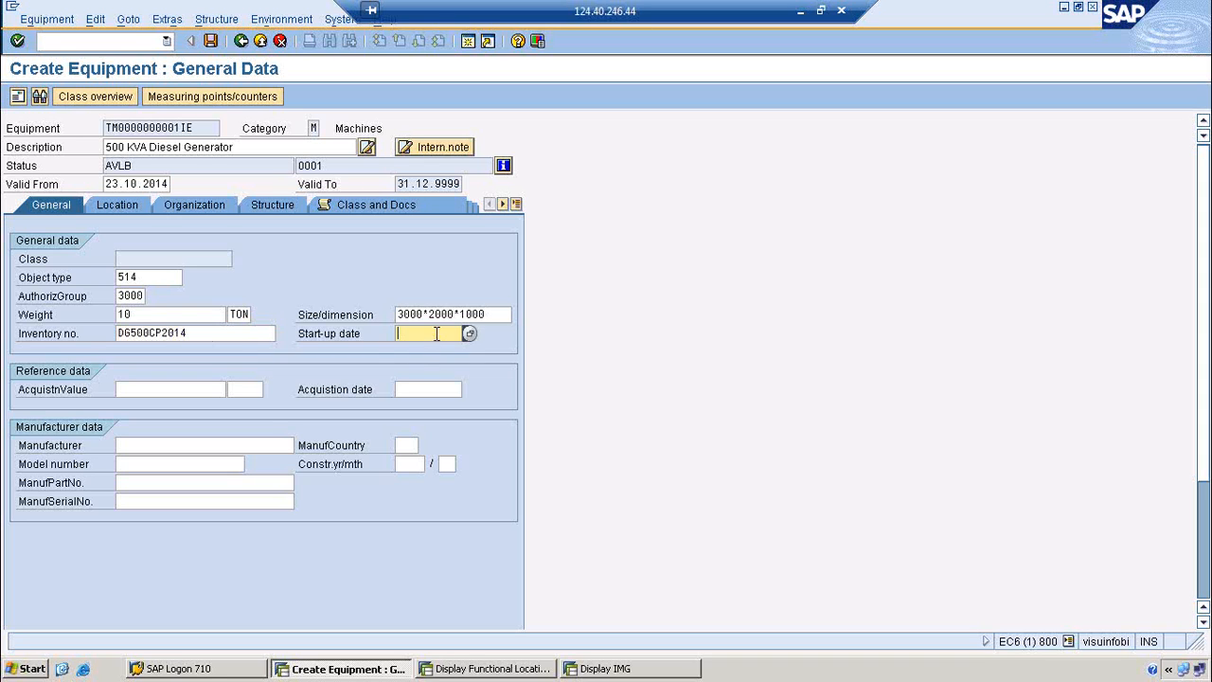
click(470, 334)
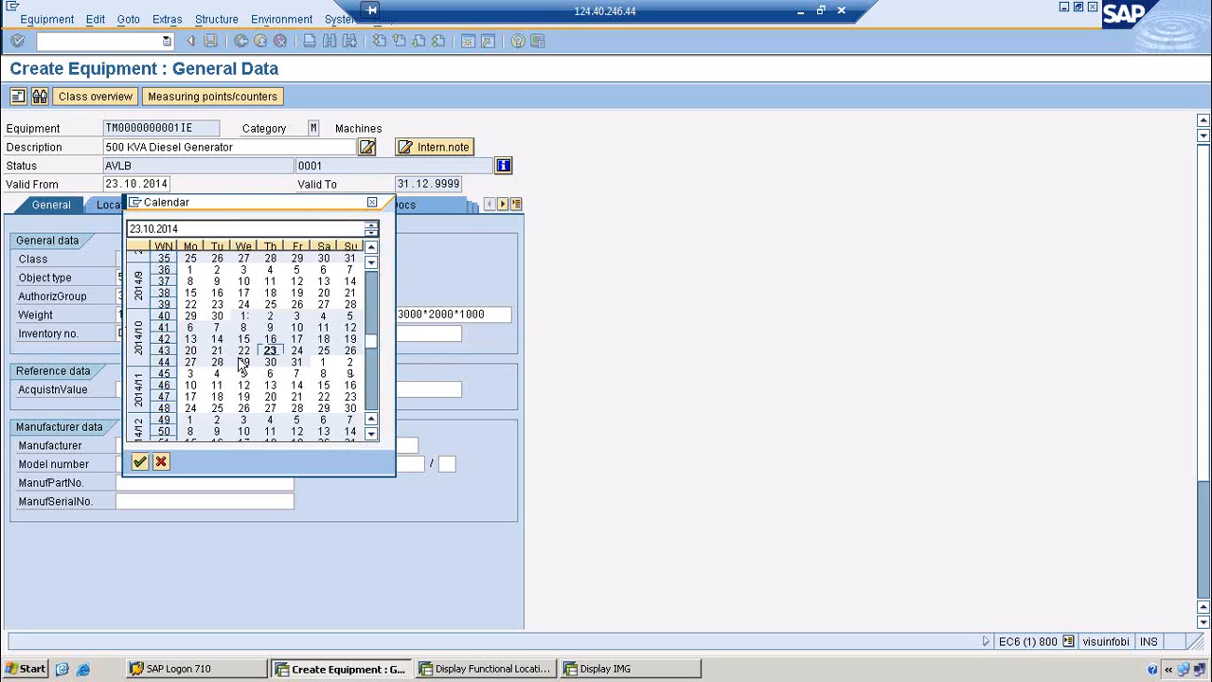
double_click(268, 350)
Step: Set the equipment's acquisition value to 500000 EUR and its acquisition date to 01.09.2014
click(132, 390)
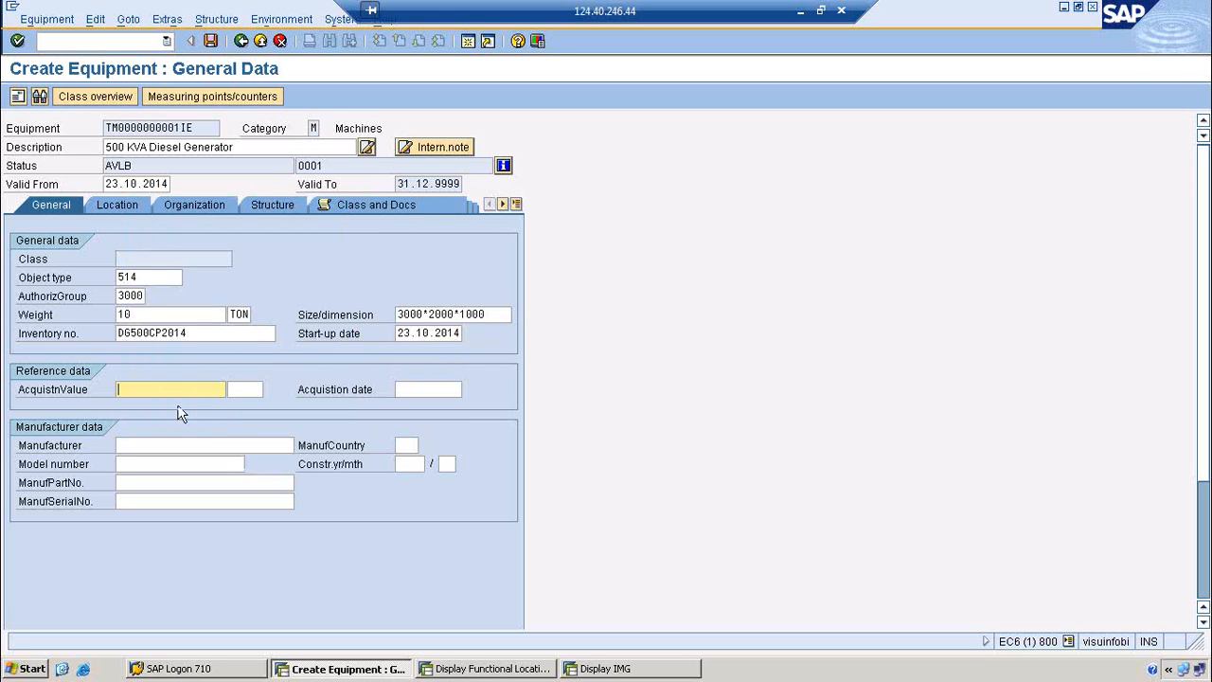
text(500000)
key(Tab)
text(EUR)
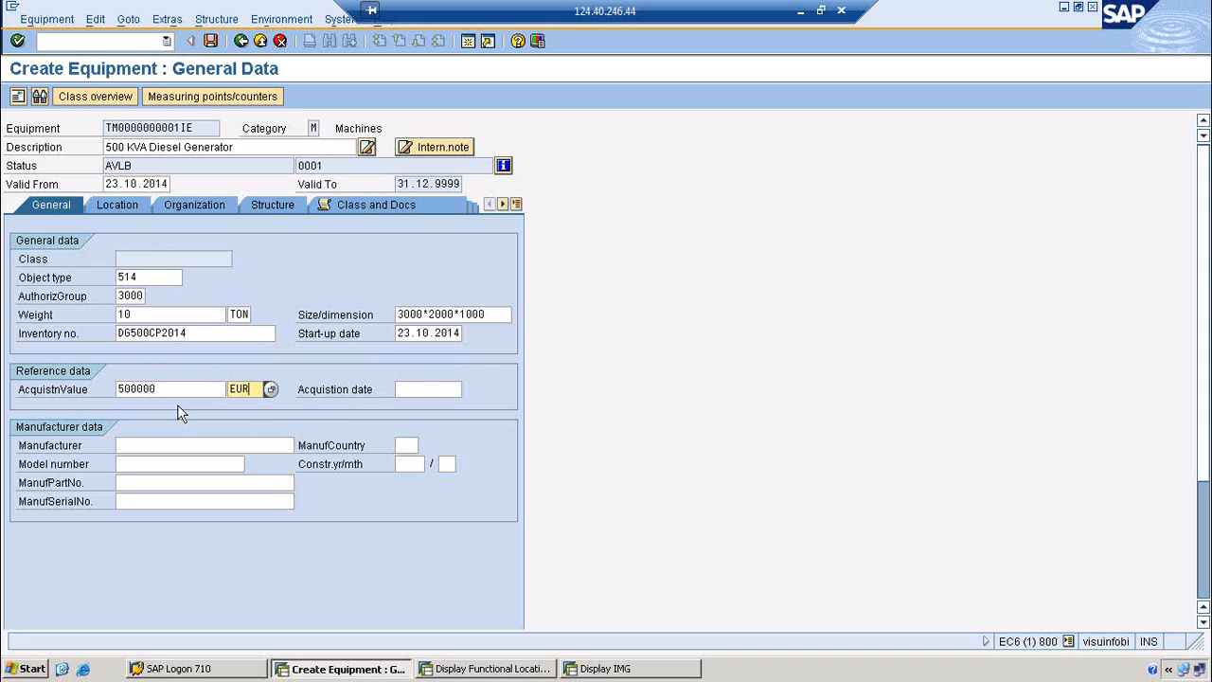
click(421, 390)
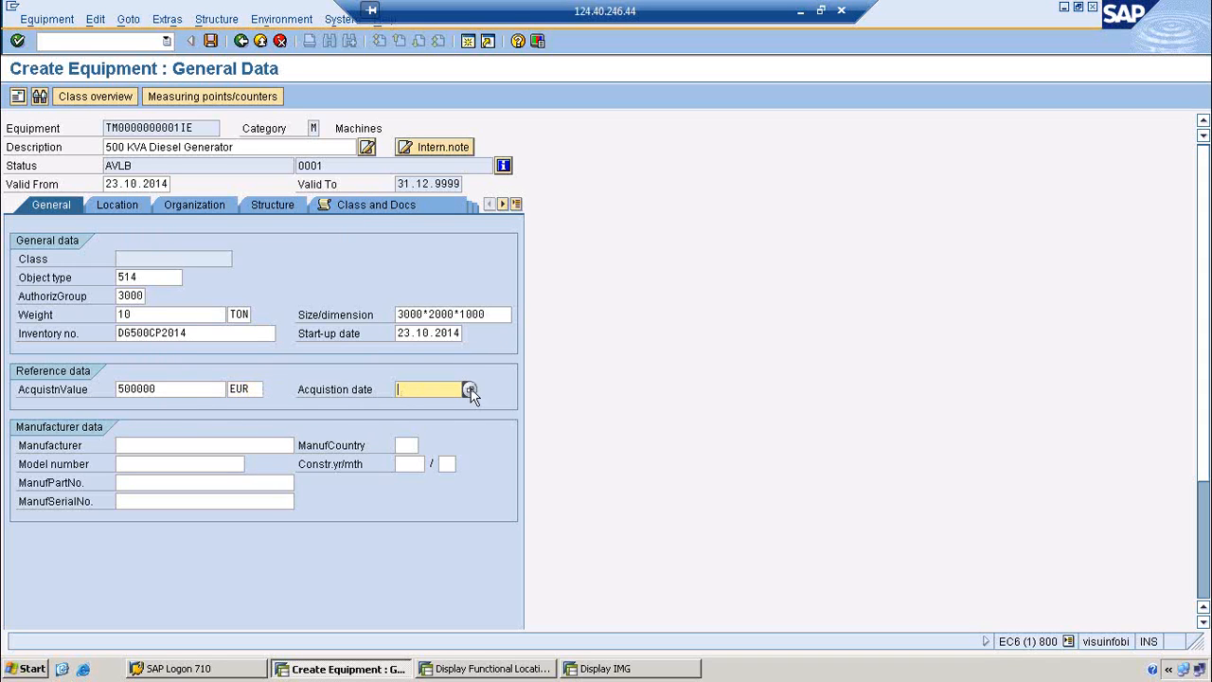
click(469, 390)
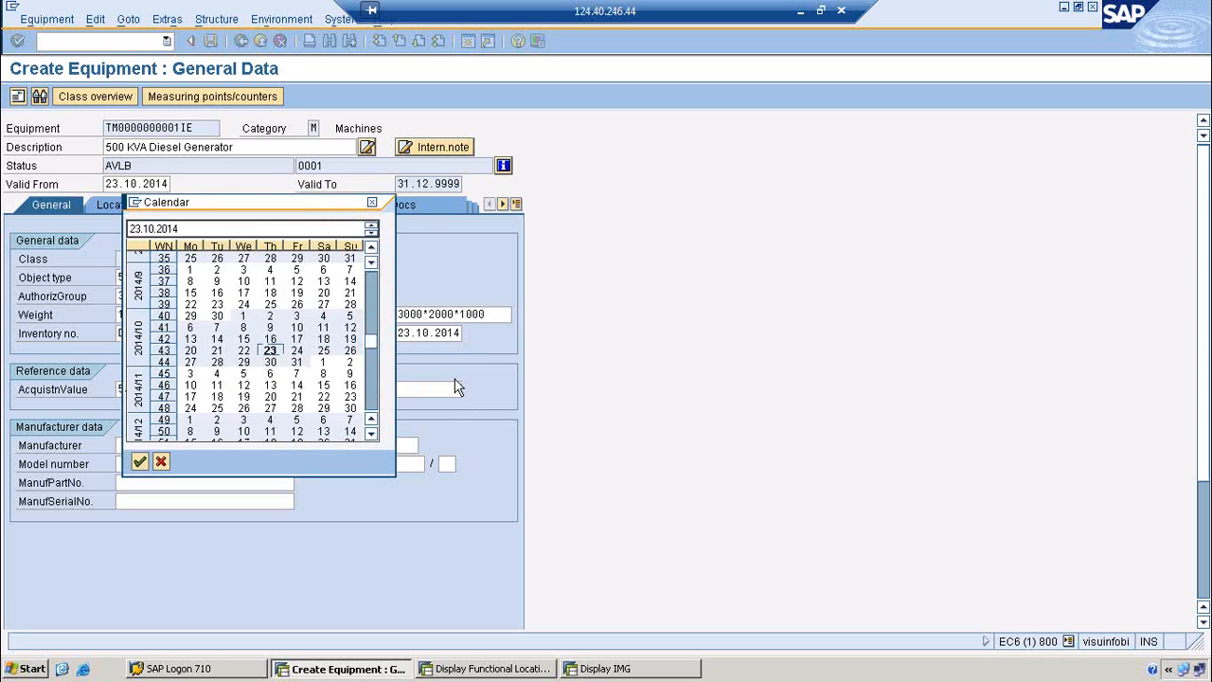
double_click(191, 271)
Step: Enter Caterpillar India Ltd as the manufacturer and CAT500KVADGEN as the model number
click(142, 447)
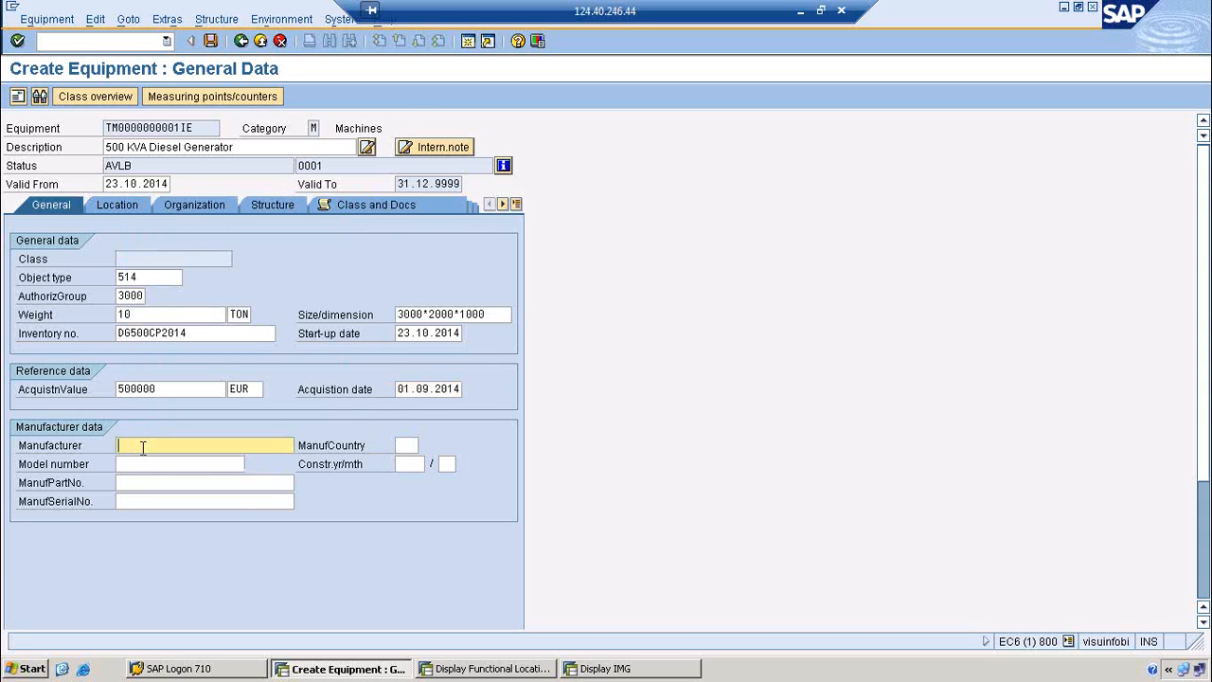
text(C)
click(182, 462)
click(163, 464)
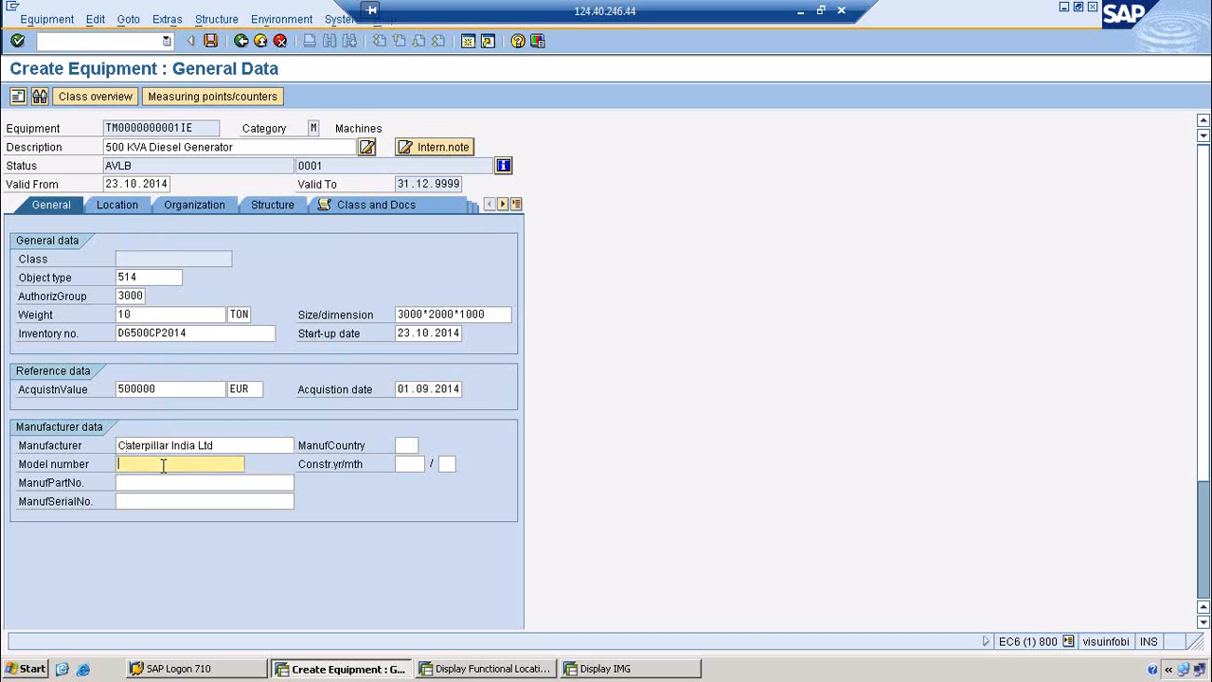
text(CAT500KVADGEN)
Step: Set the manufacturer country to IN and the construction year and month to 2014/03
click(402, 445)
text(IN)
key(Tab)
key(Tab)
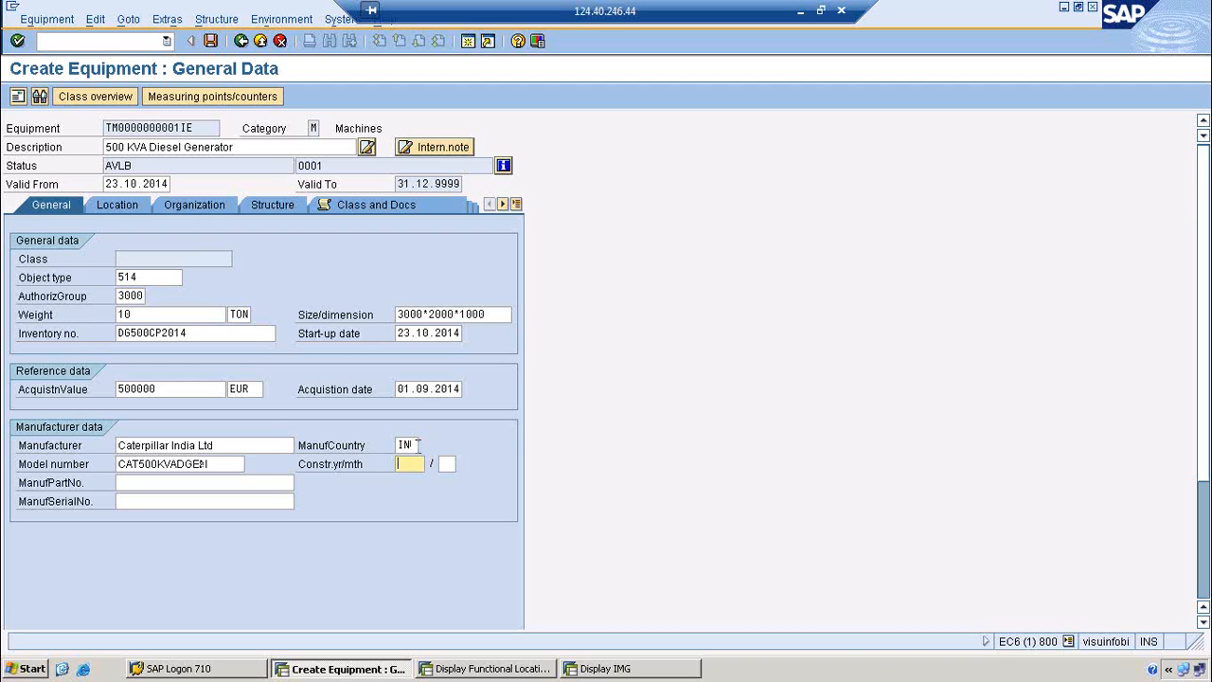
text(2014)
click(446, 463)
text(03)
click(159, 483)
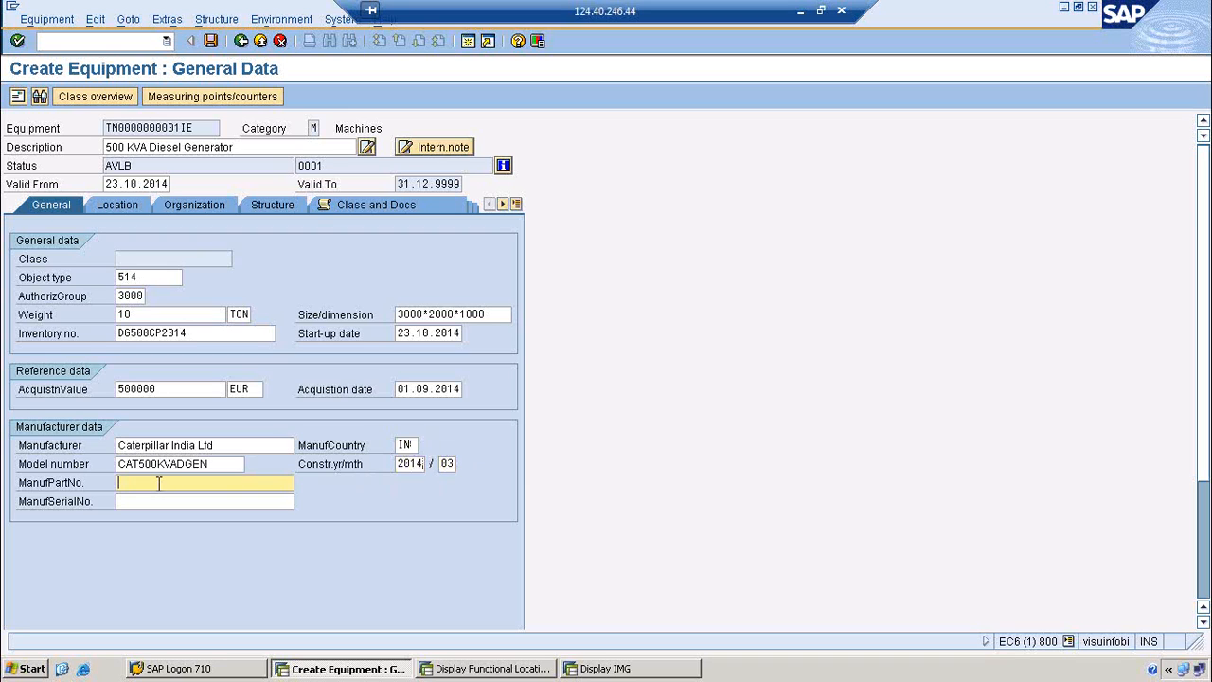
text(CAT-5000-FMDLDG)
click(147, 503)
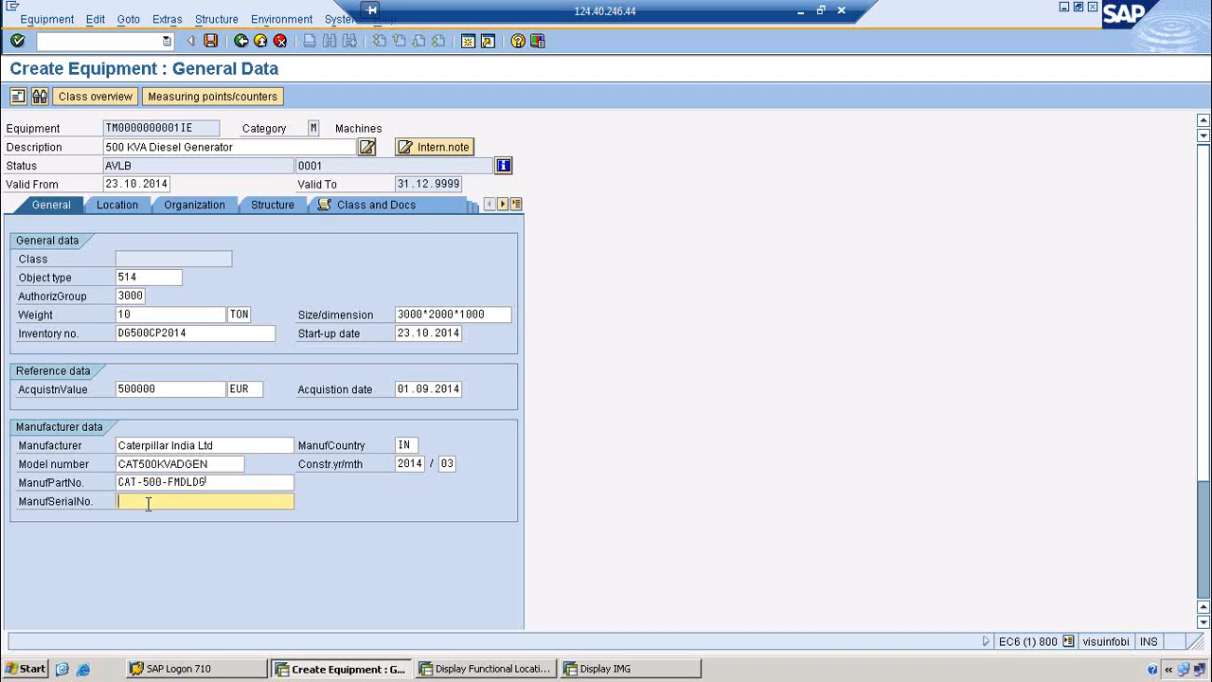
text(65486-5954675)
text(-2014)
Step: Point out the acquisition value, its currency and the manufacturer country in the general data
drag(164, 390, 110, 392)
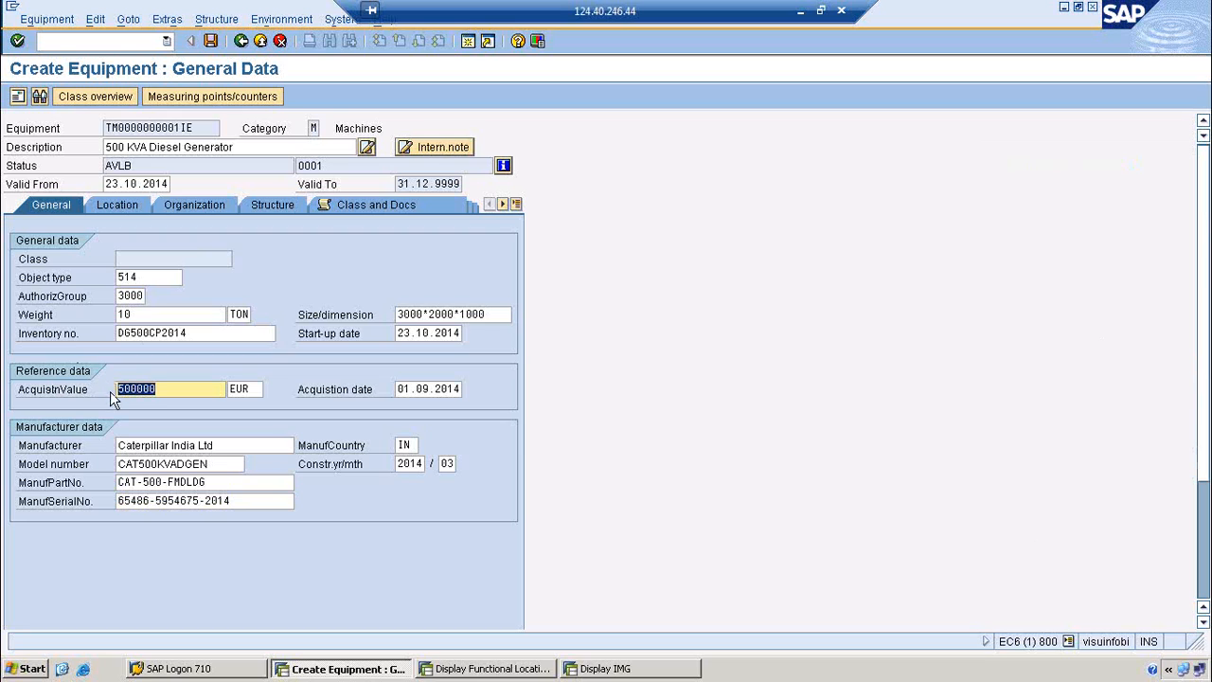
drag(414, 444, 395, 445)
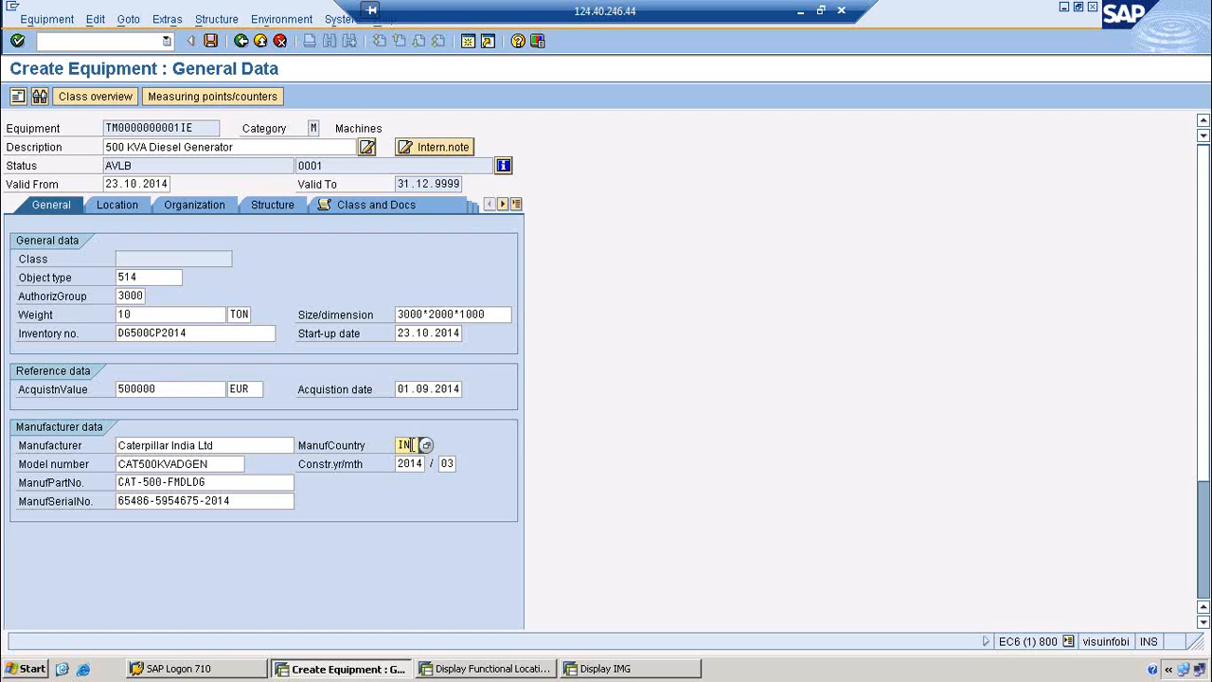
drag(257, 388, 223, 389)
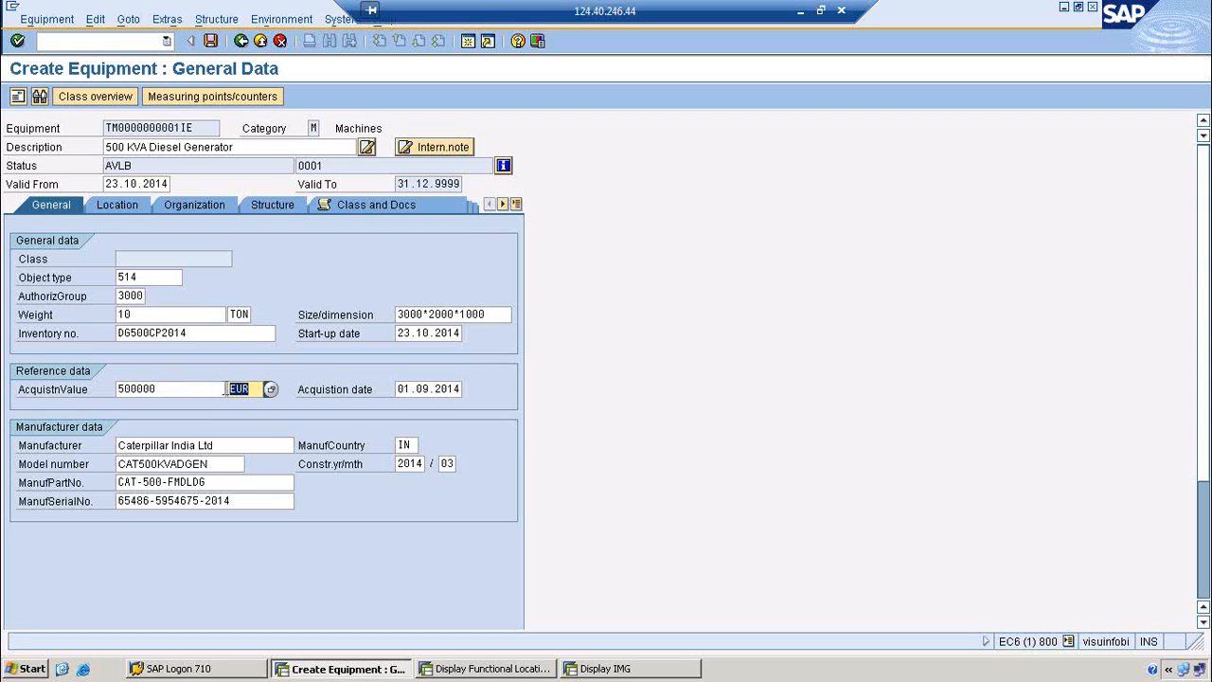
drag(414, 444, 372, 443)
drag(252, 388, 230, 389)
Step: In the equipment's location data, set the maintenance plant to 1000, the location to 4 (Utility) and the room to RM-01
click(116, 205)
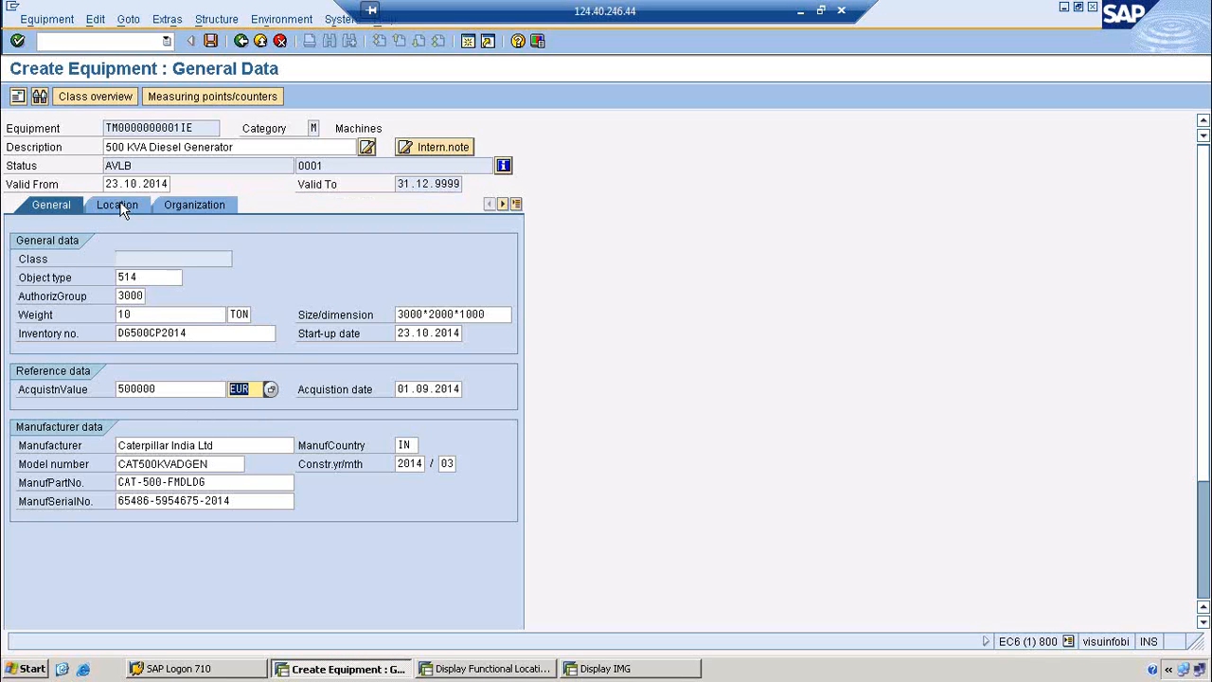
click(131, 258)
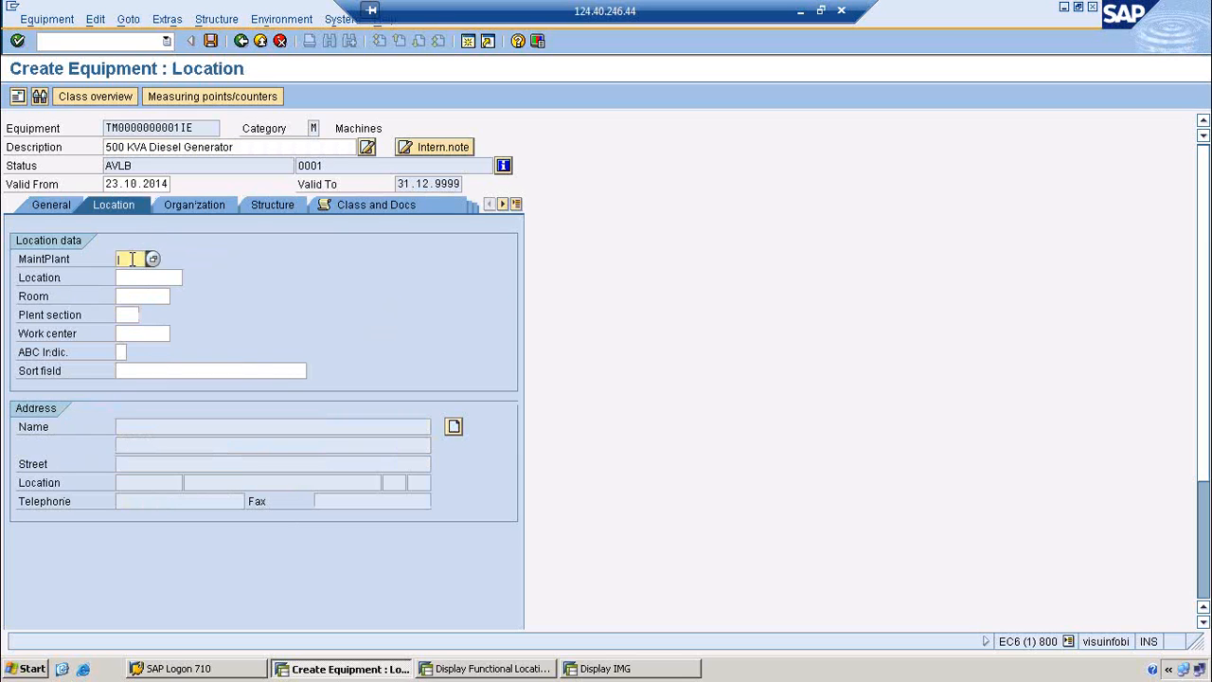
text(1000)
key(Return)
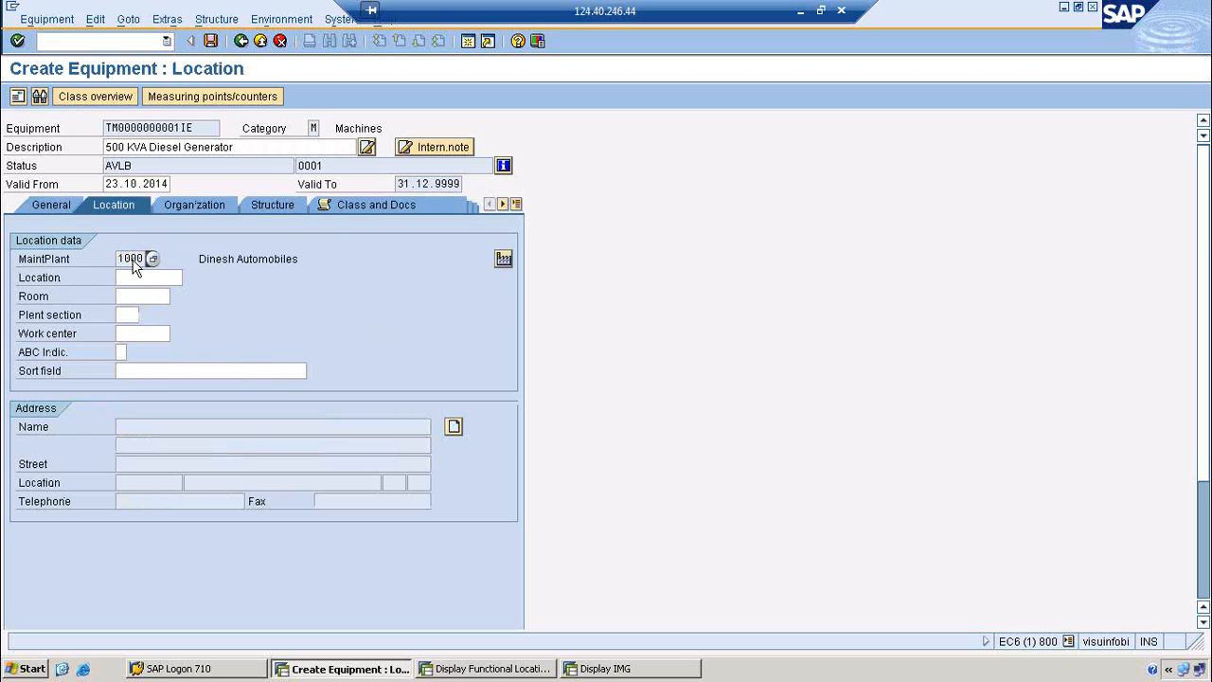
click(139, 277)
click(189, 276)
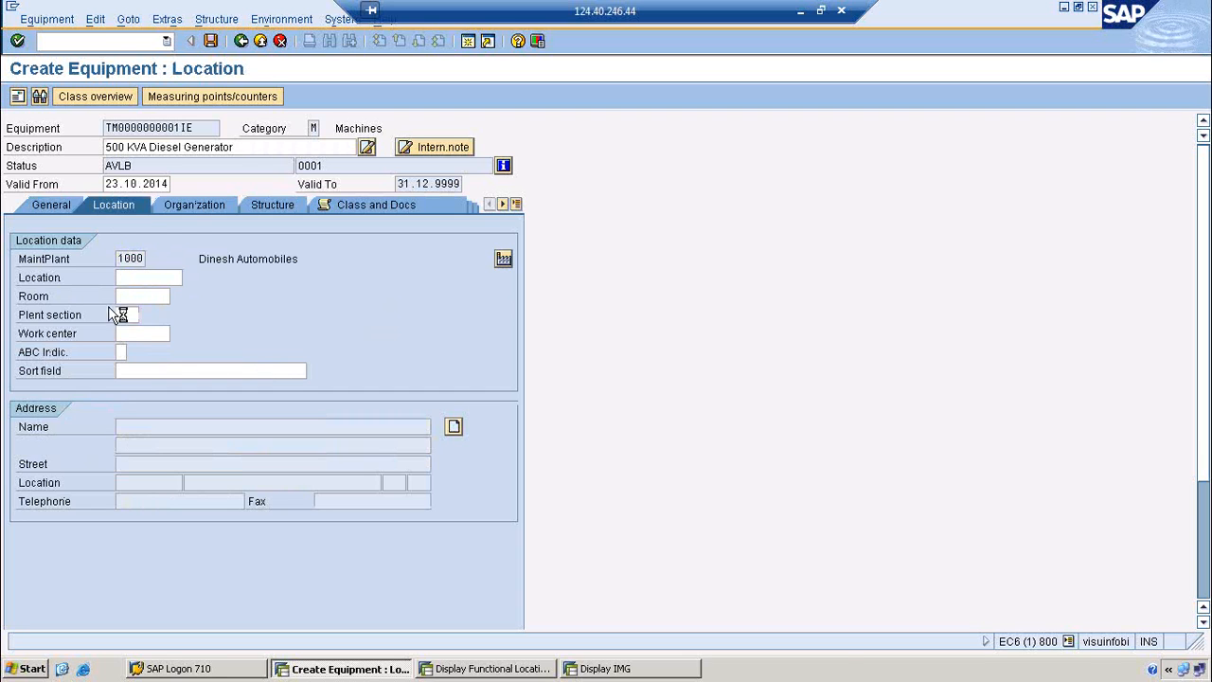
double_click(190, 351)
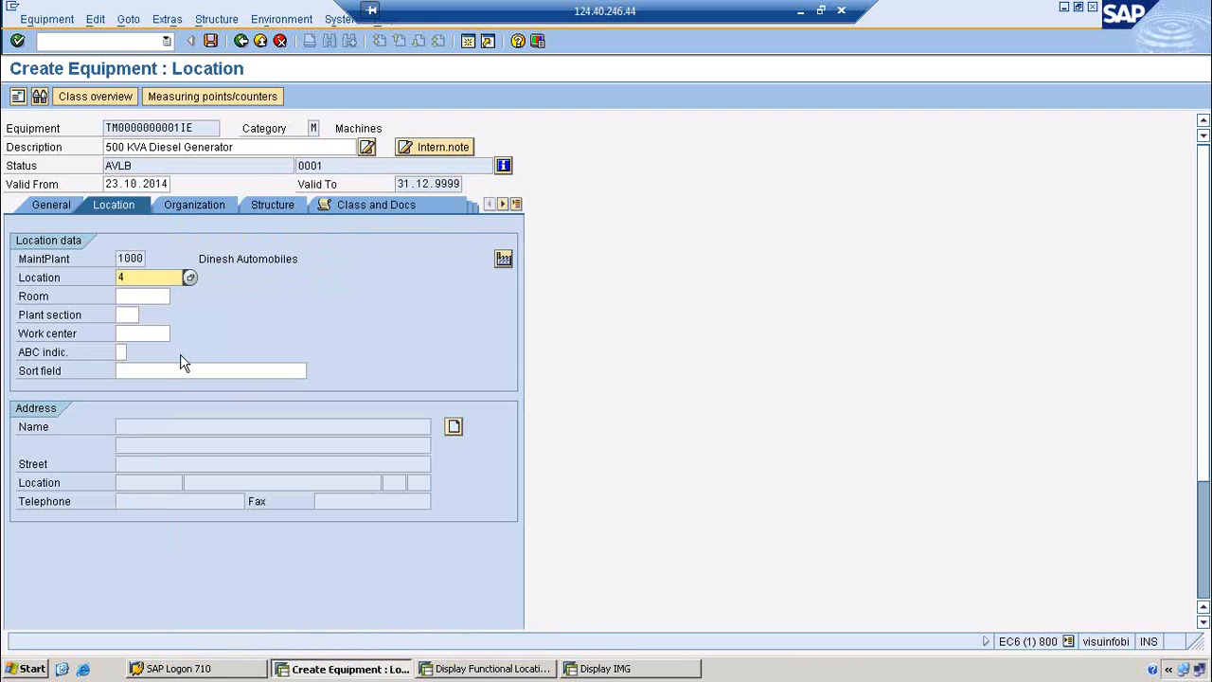
click(138, 296)
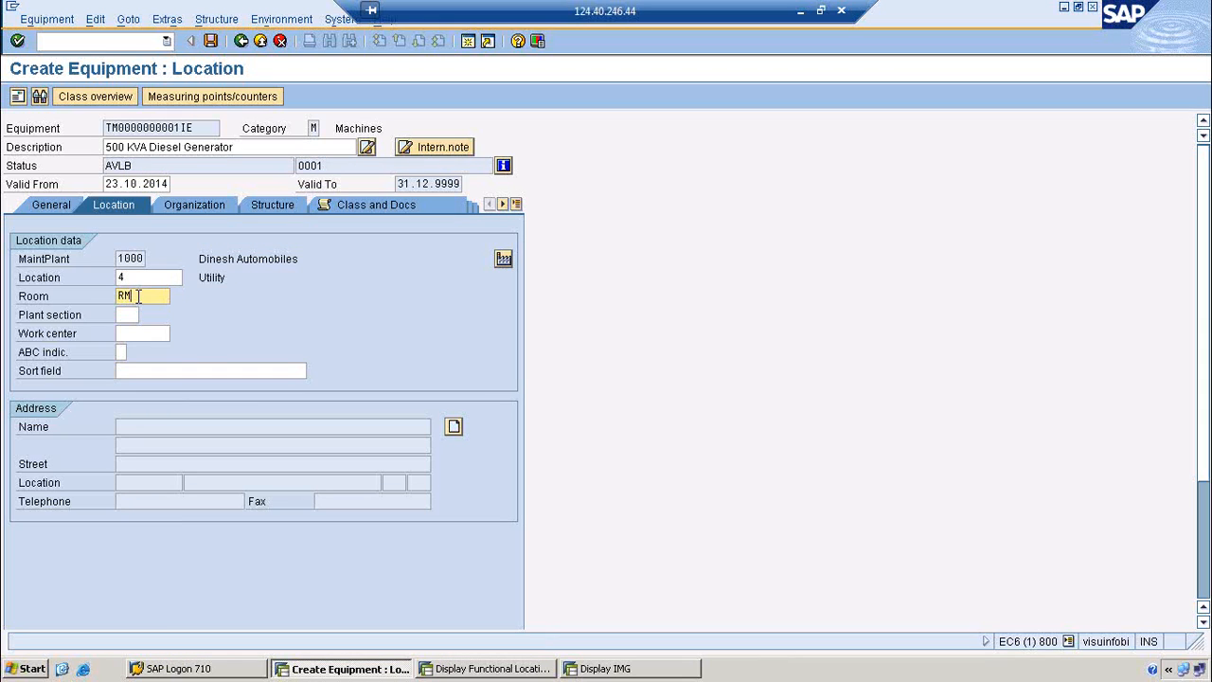
text(01)
Step: Check the plant section in the functional location's location data and set the equipment's plant section to 101
click(137, 315)
click(149, 316)
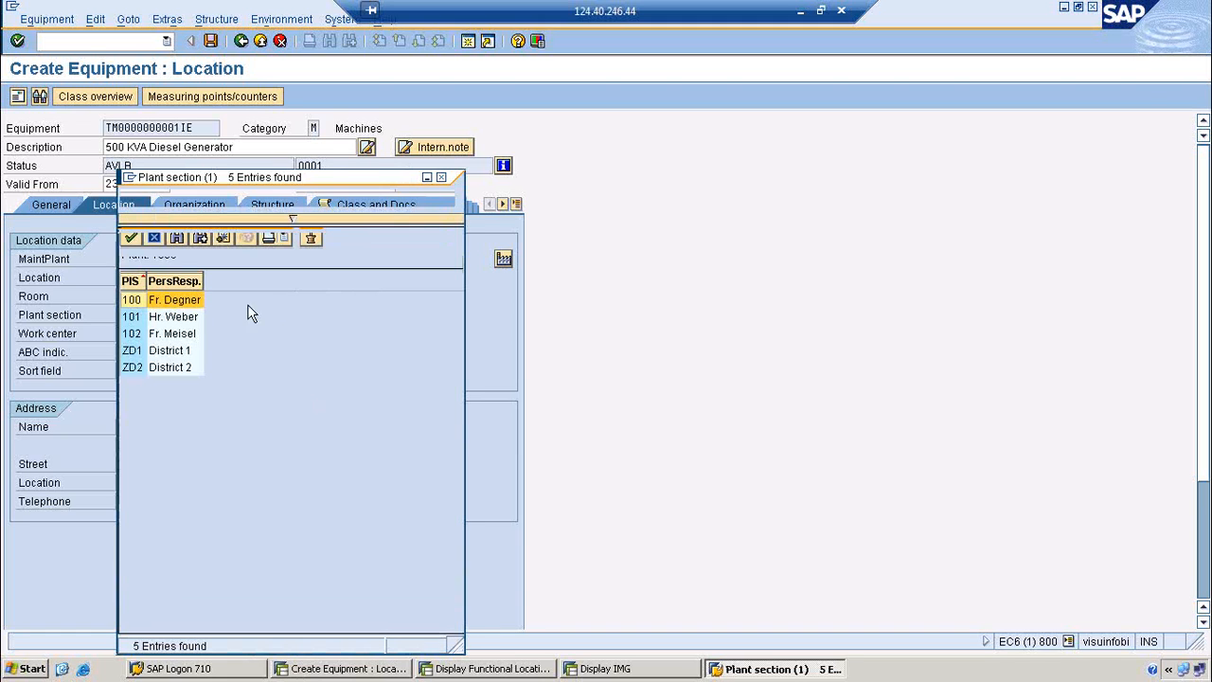
click(441, 178)
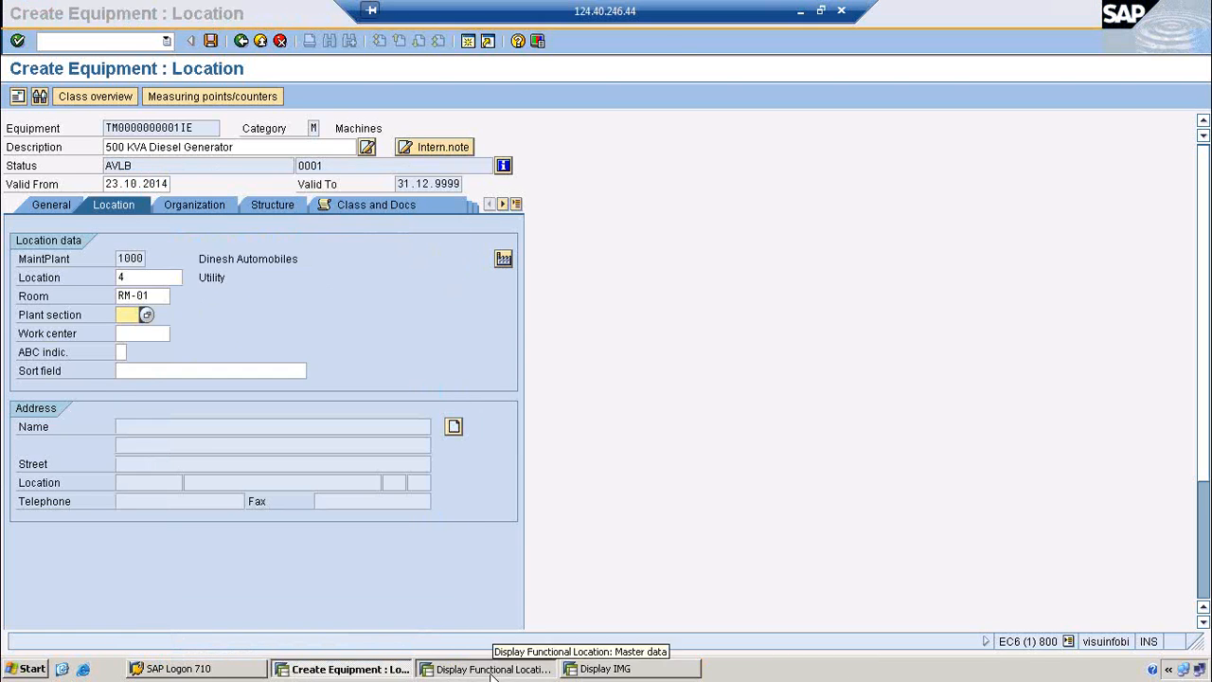
click(492, 668)
click(116, 205)
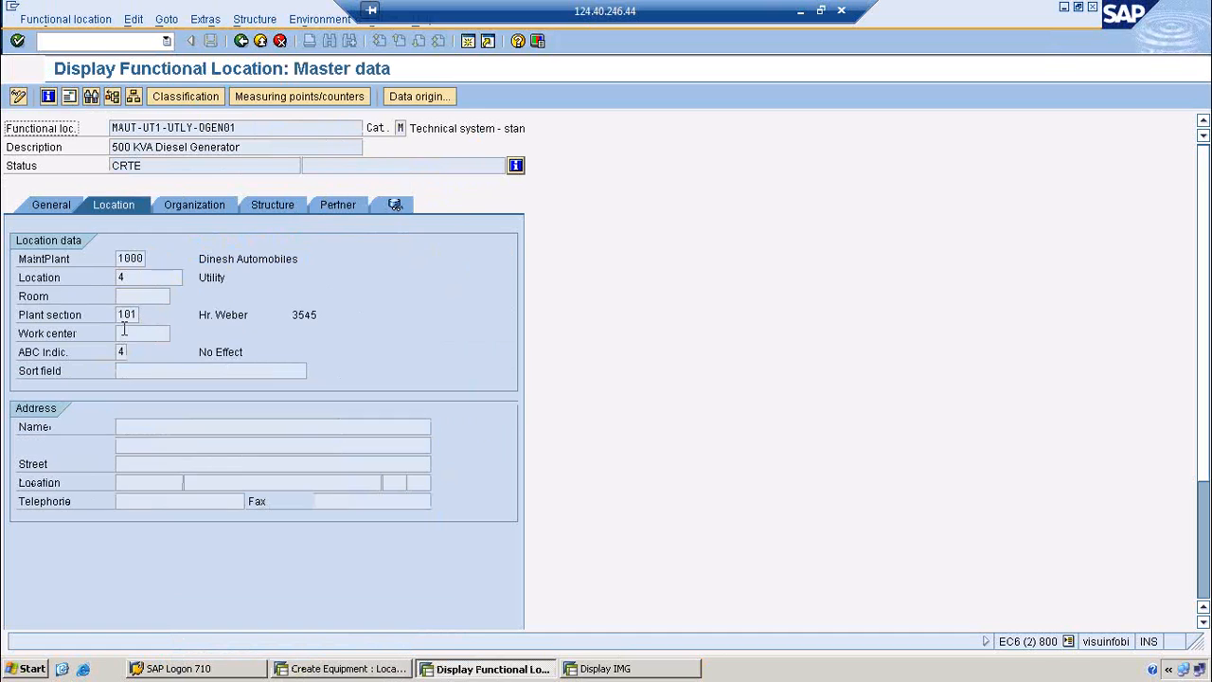
double_click(126, 314)
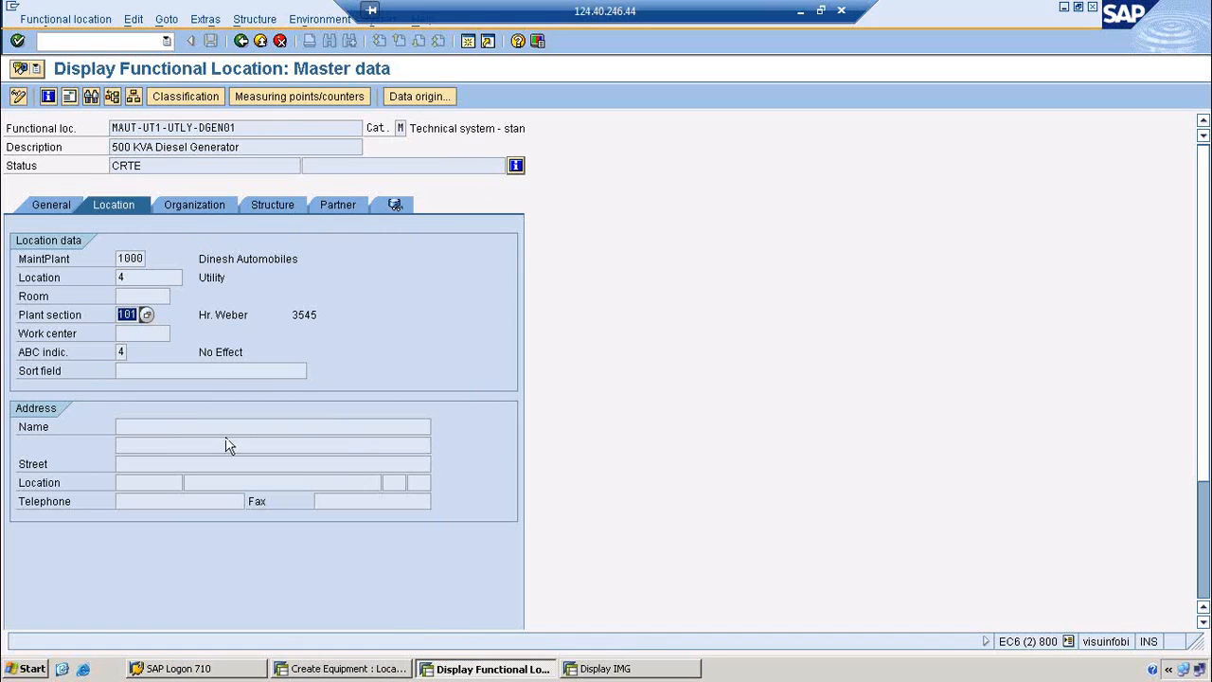
click(368, 668)
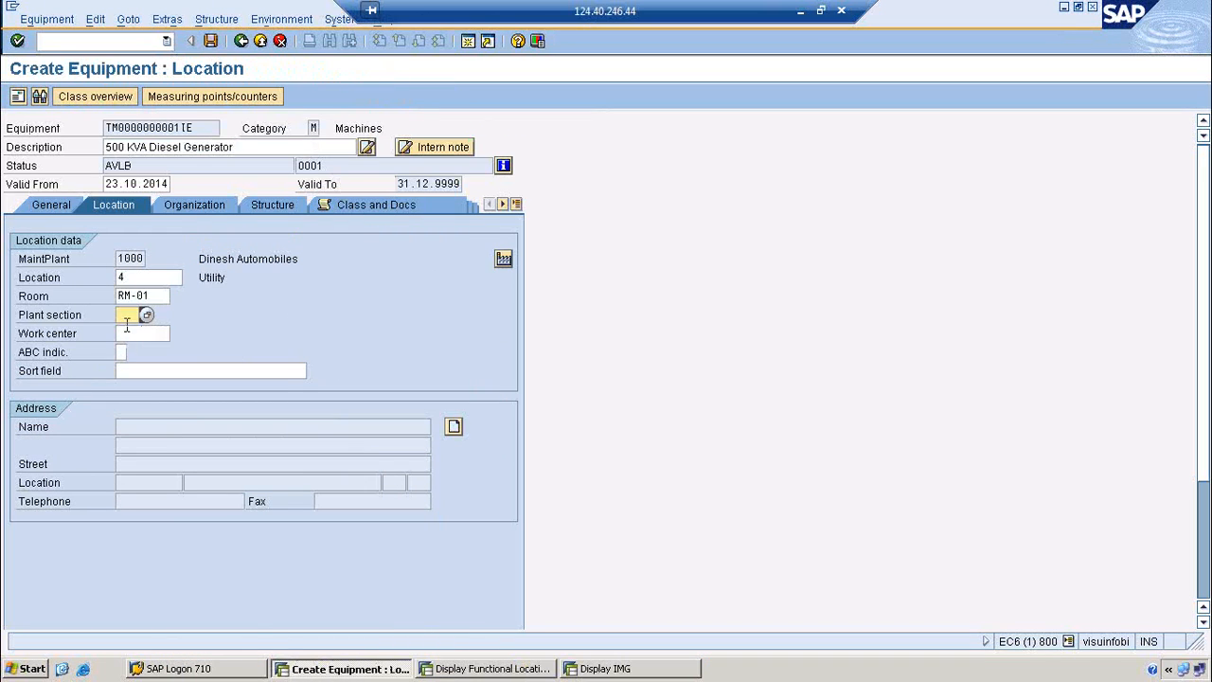
text(101)
Step: Set the equipment's ABC indicator to B, Reduced prod. loss
click(122, 352)
click(134, 354)
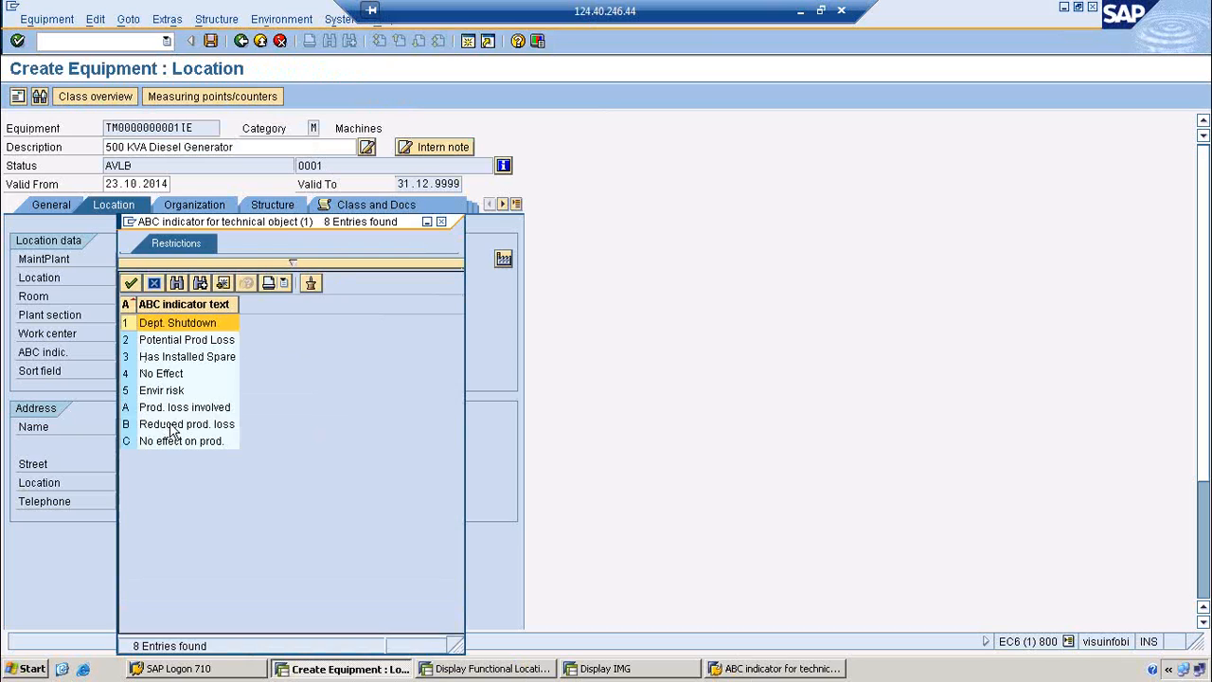
double_click(170, 424)
key(Return)
Step: In the equipment's organization data, set the business area to 3000 (Automotive) and the cost center to 4100
click(201, 211)
click(150, 277)
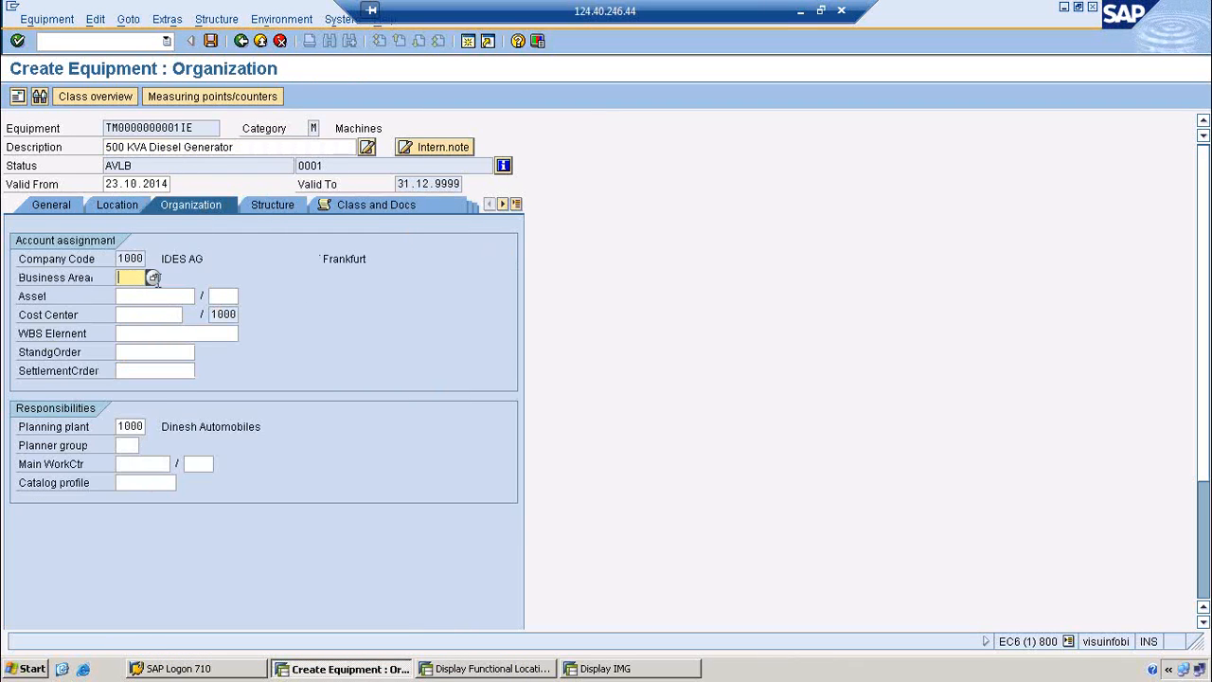
click(151, 277)
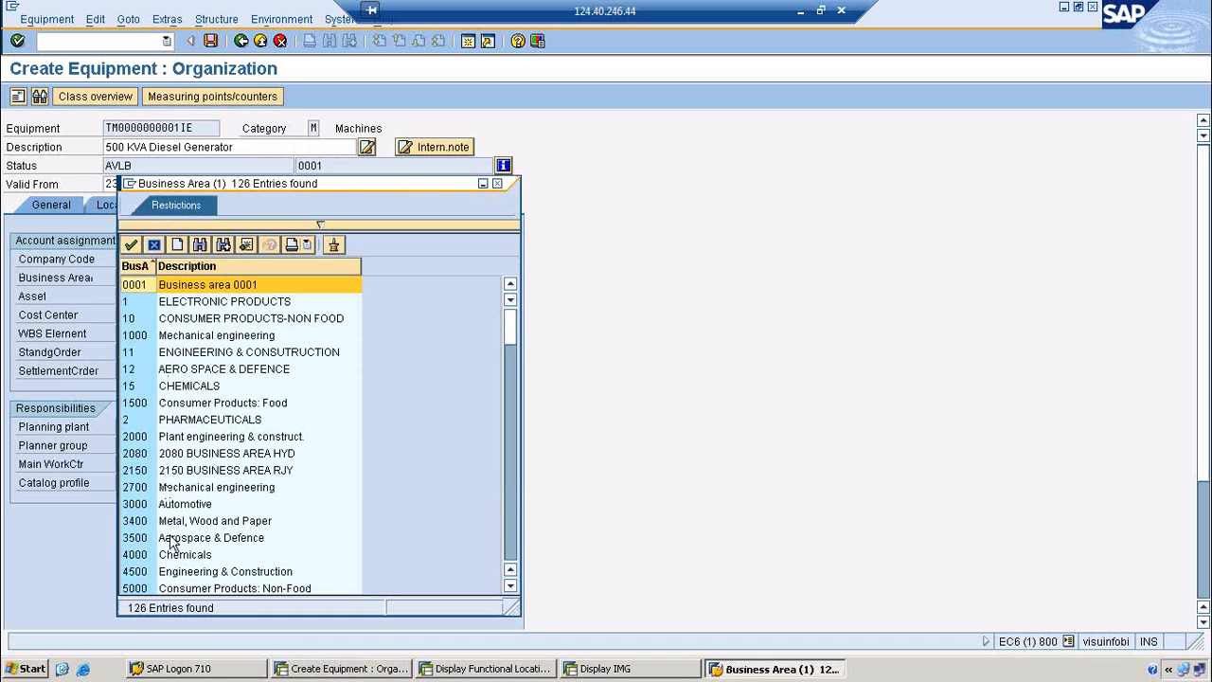
double_click(175, 504)
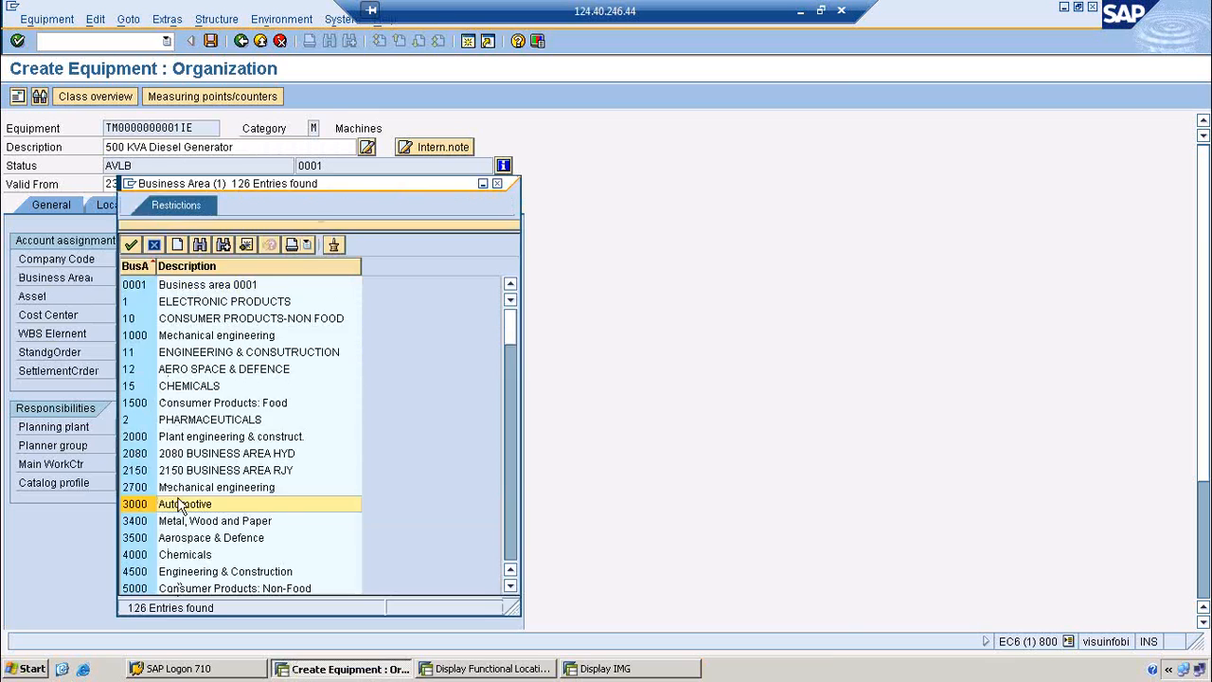
click(137, 314)
click(167, 338)
key(Return)
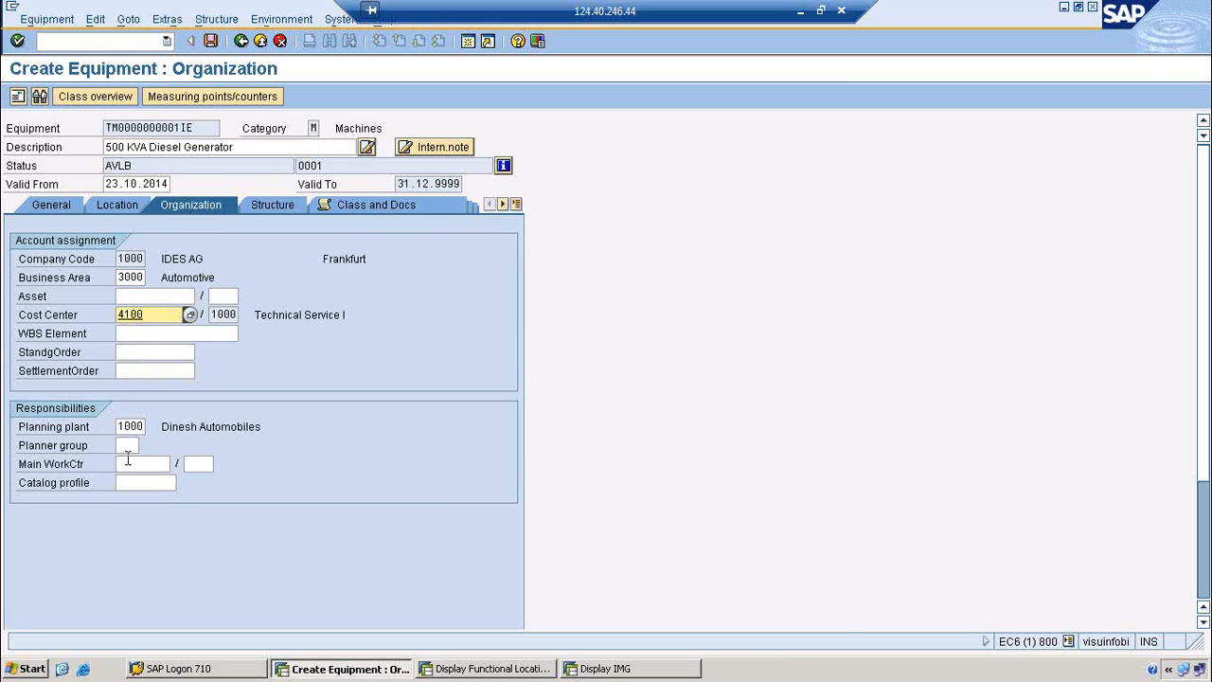
Step: Check the planner group in the functional location's organization data and set the equipment's planner group to 103 (Mech. Planner)
click(128, 446)
click(494, 669)
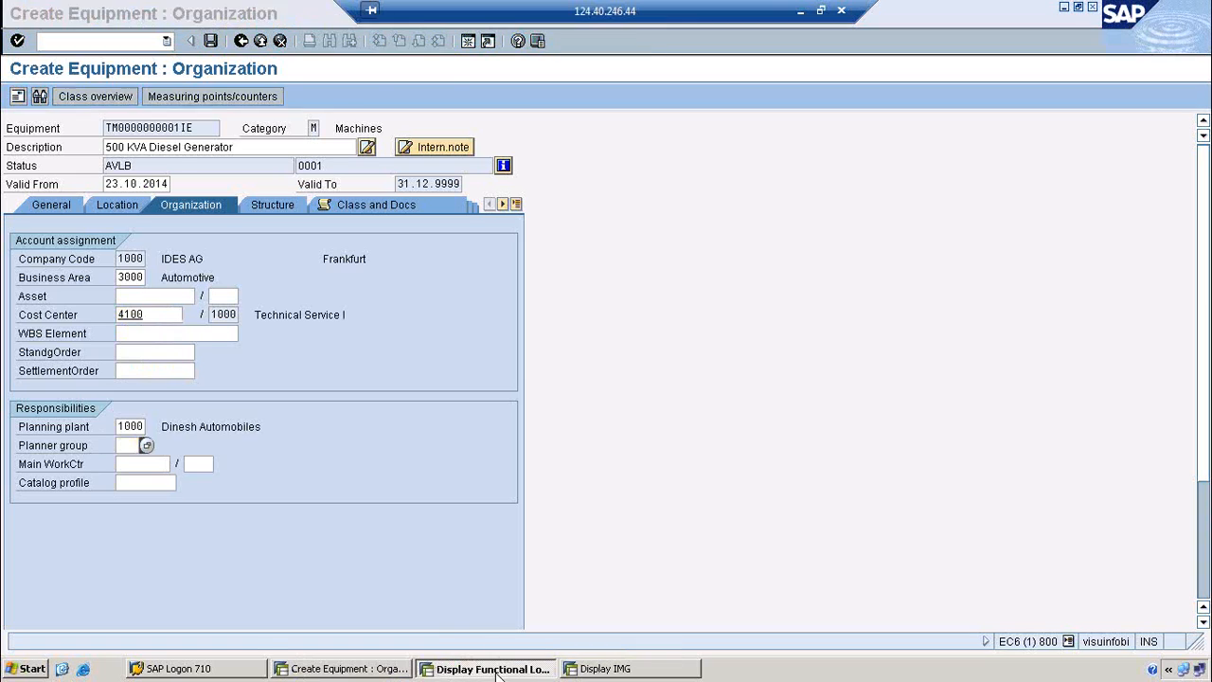
click(197, 207)
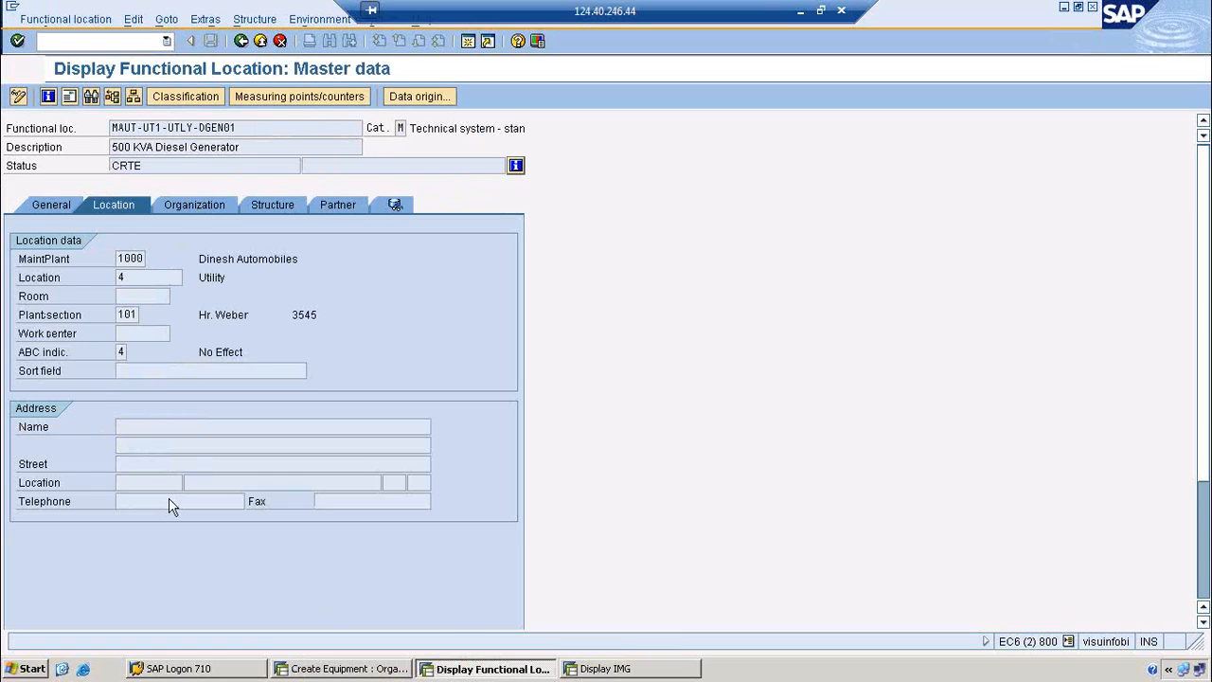
double_click(123, 446)
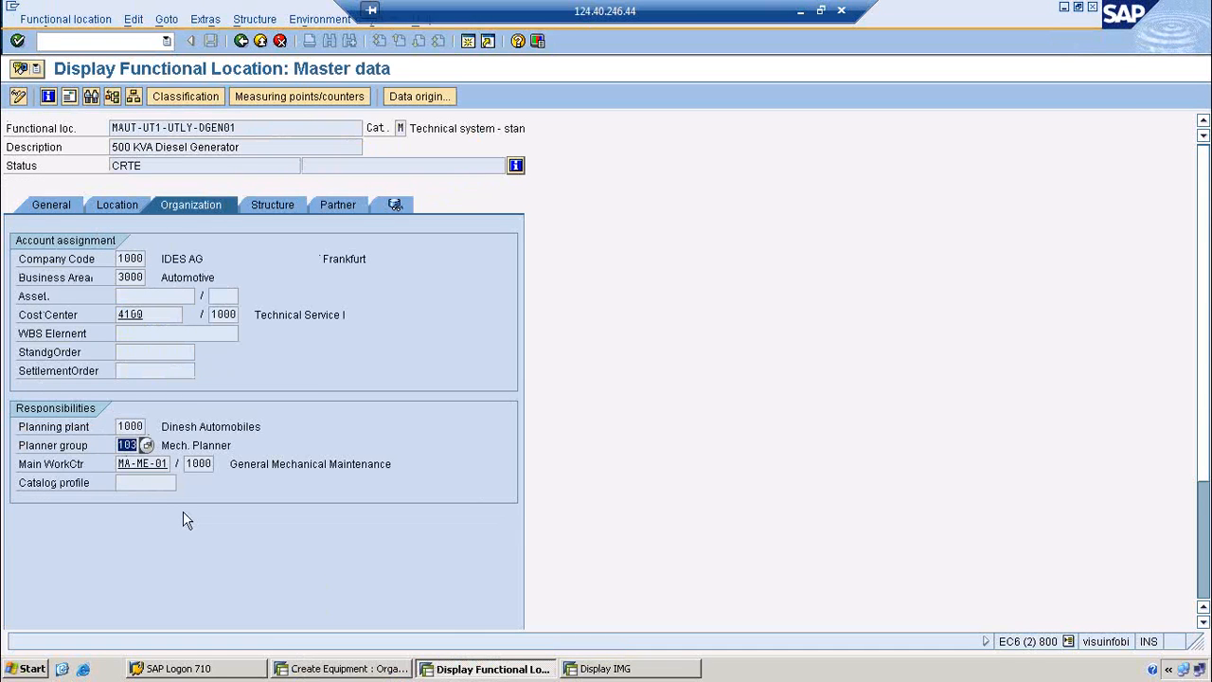
click(350, 669)
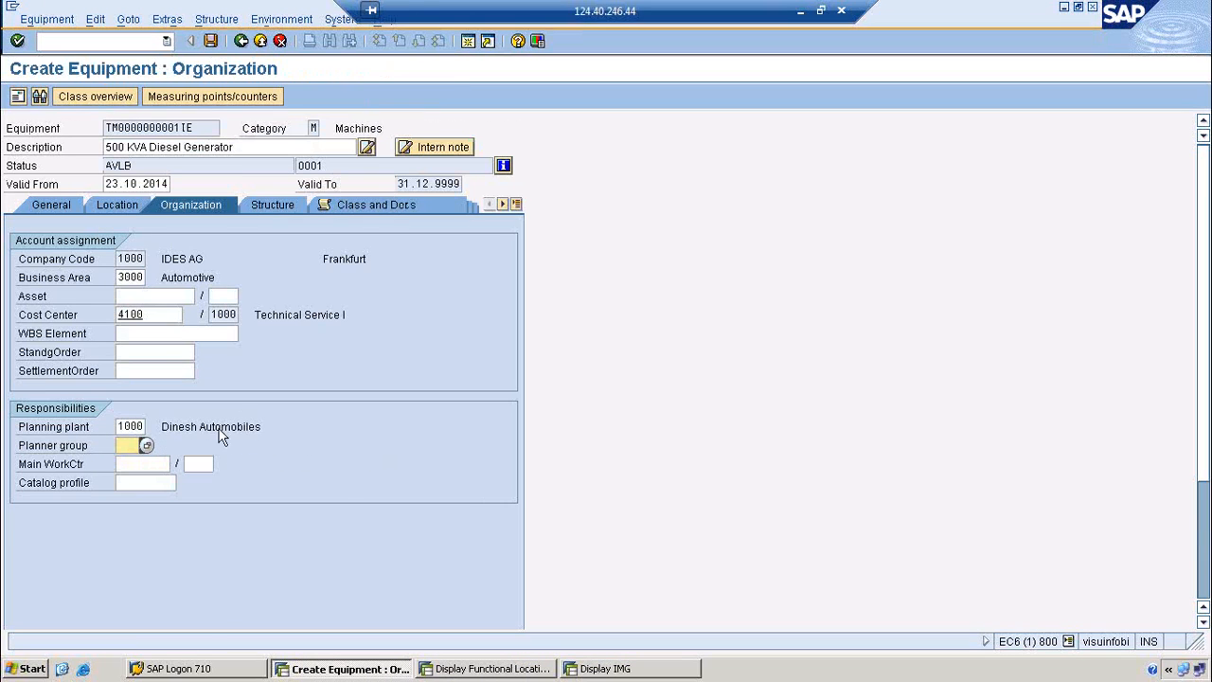
text(103)
key(Return)
Step: Set the equipment's main work center to MA-ME-01 in plant 1000
click(145, 462)
text(M)
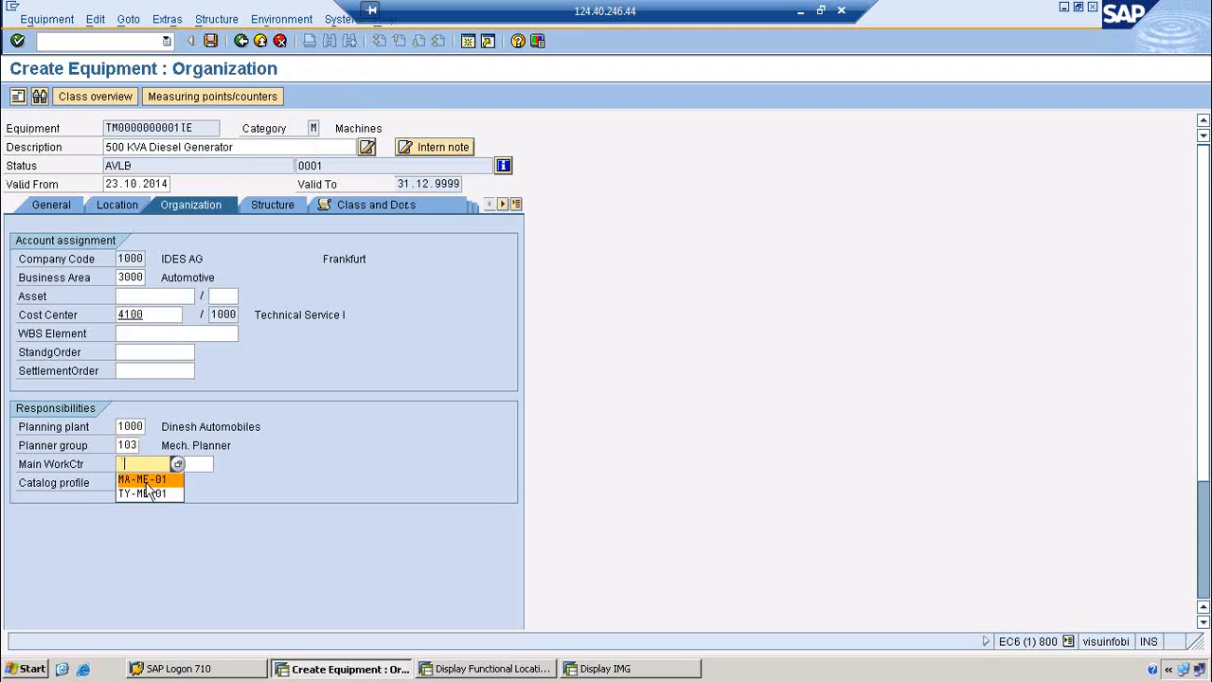
click(149, 475)
click(206, 464)
text(1)
click(200, 481)
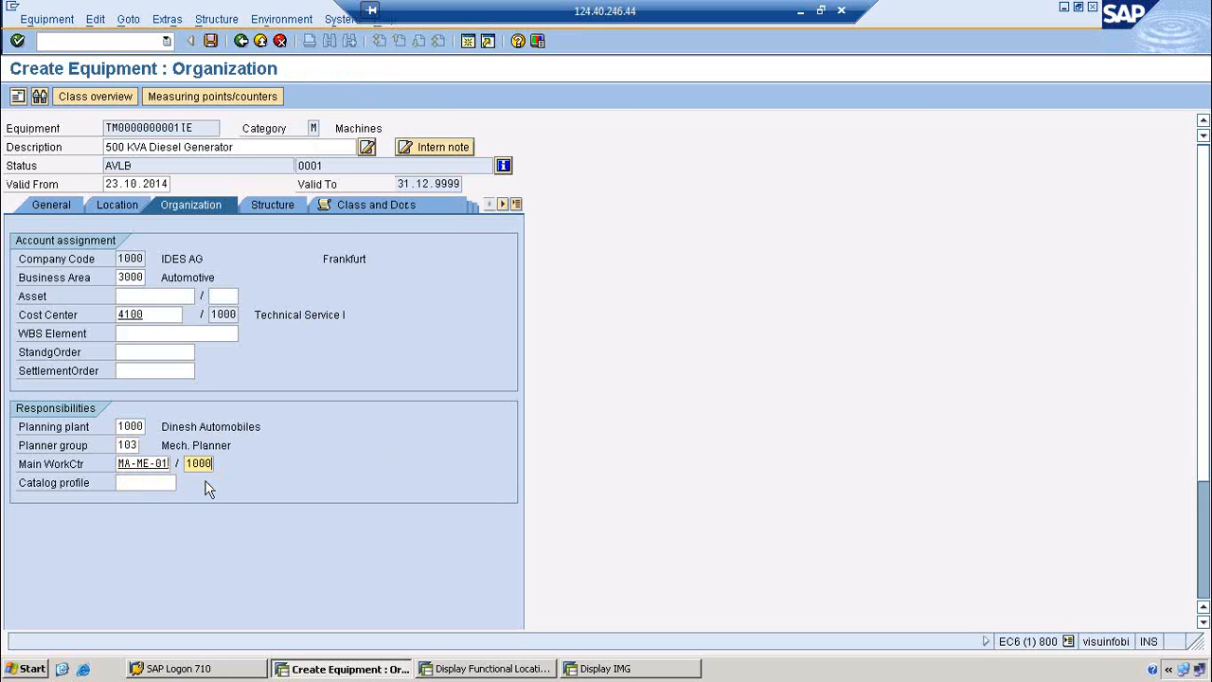
key(Return)
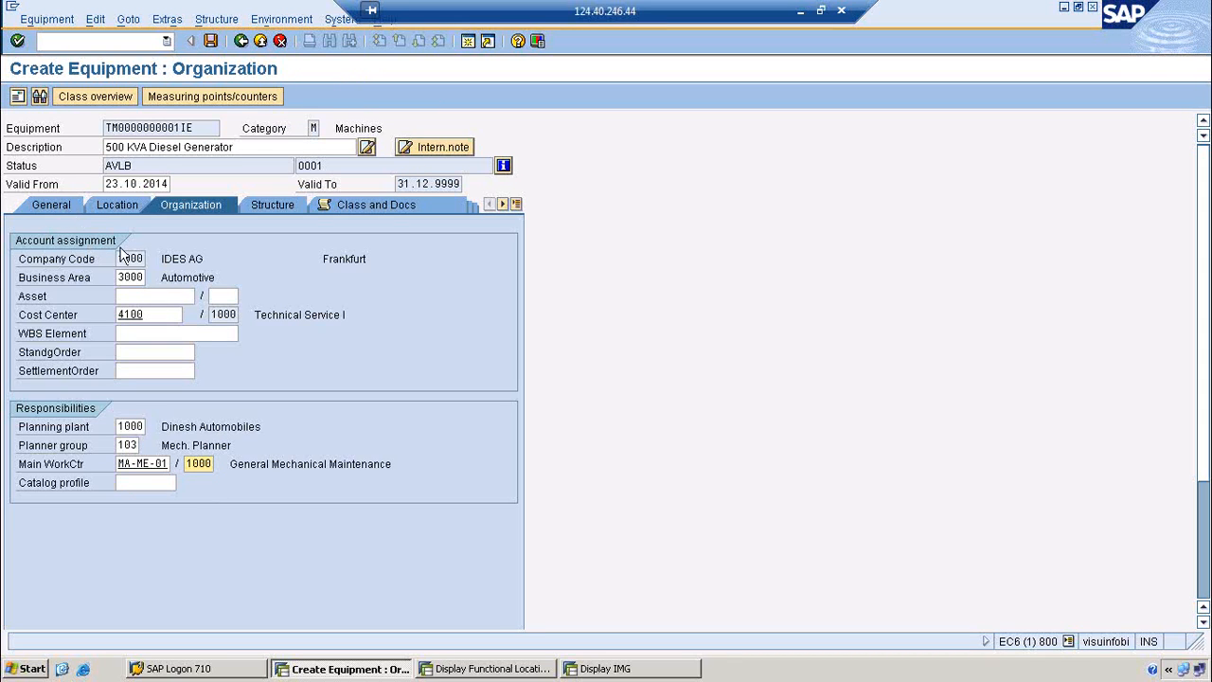
Step: Review the maintenance plant in the equipment's location data and return to the organization data
click(116, 209)
drag(198, 259, 311, 264)
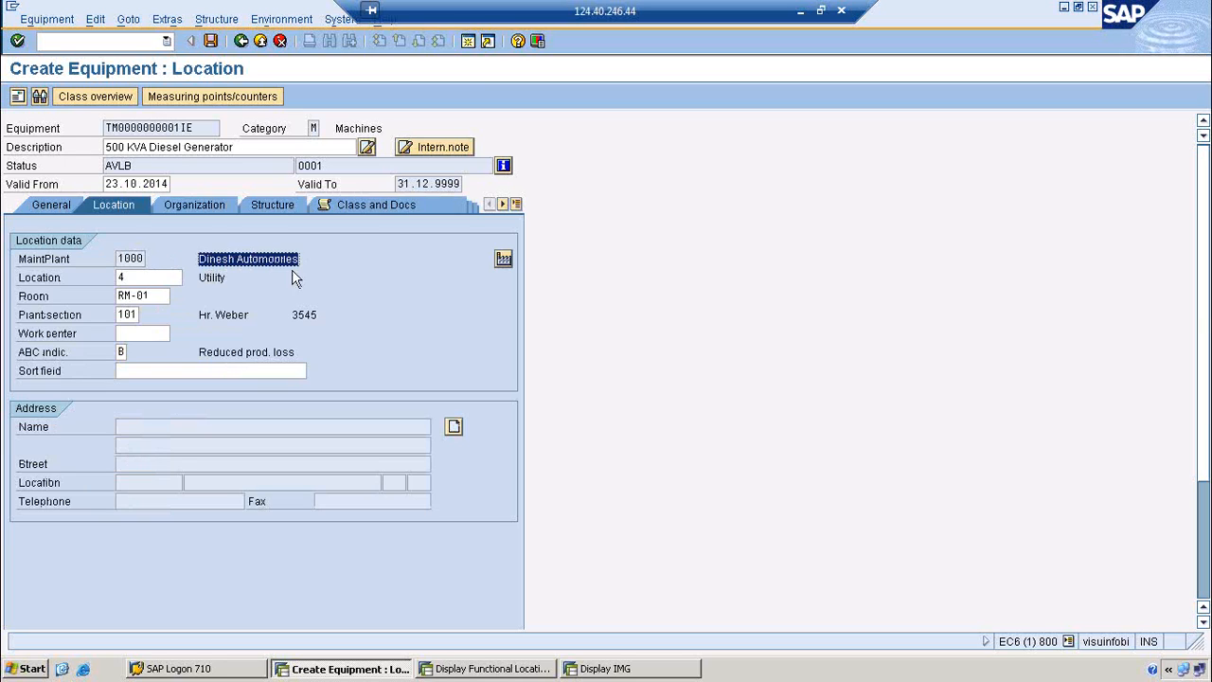
click(236, 259)
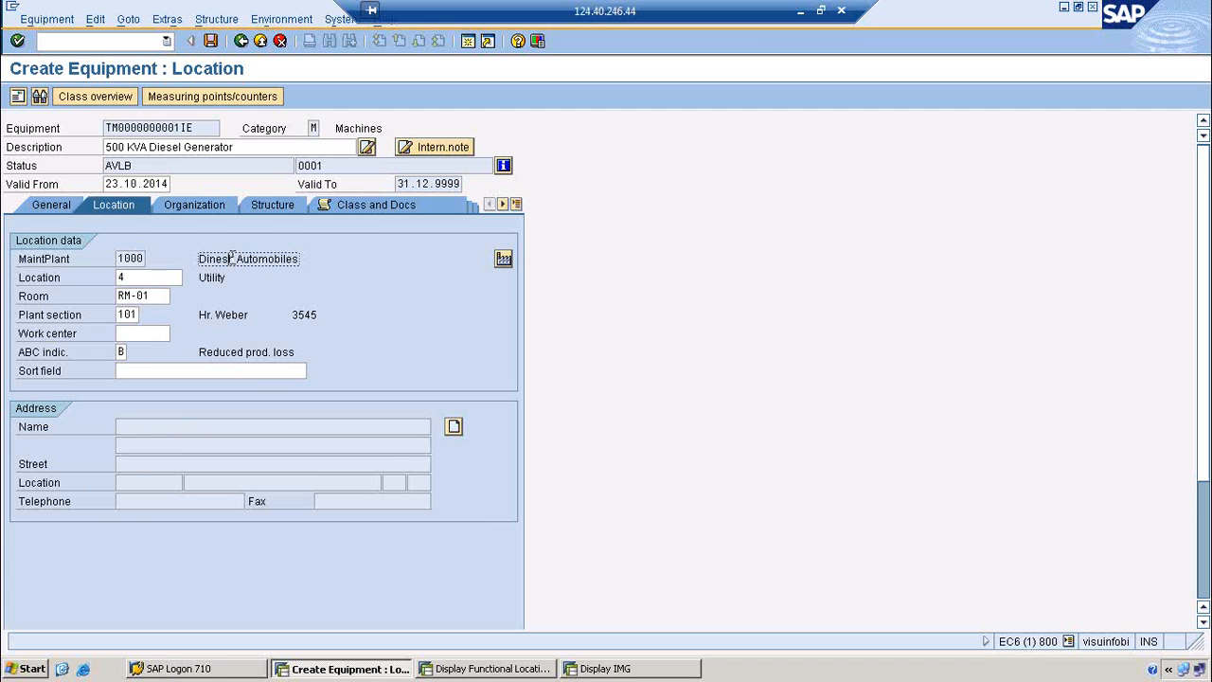
drag(232, 258, 198, 260)
double_click(232, 259)
click(197, 204)
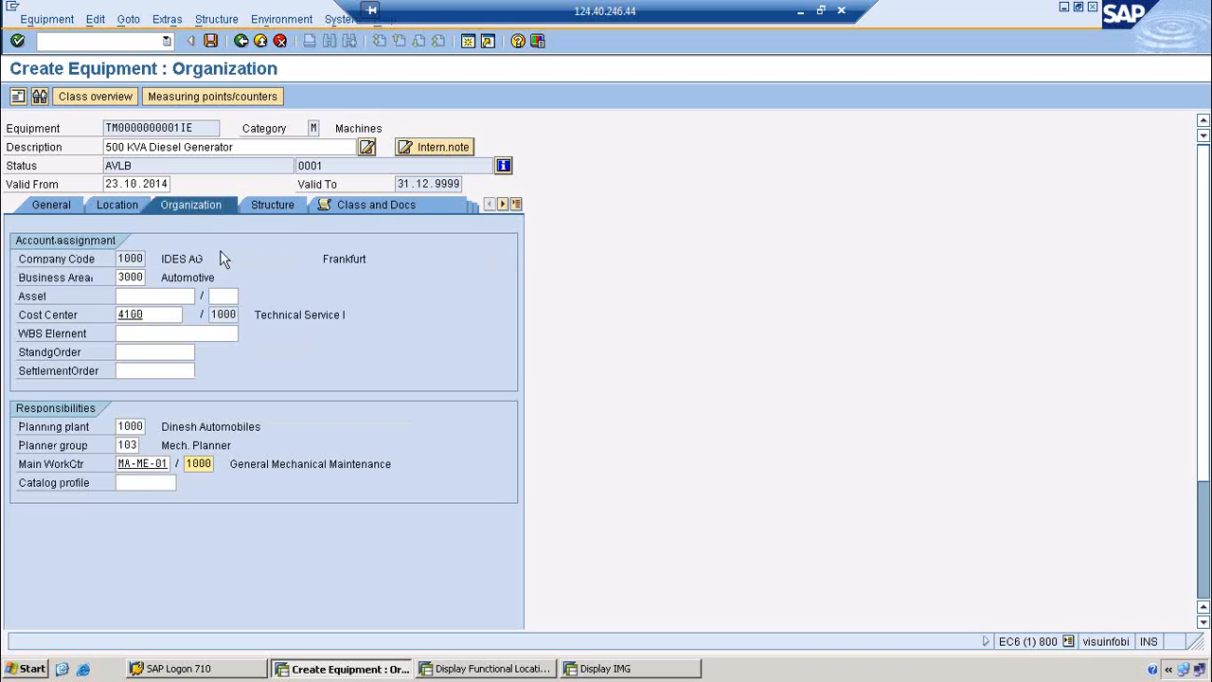
Step: Examine the functional location field in the equipment's structure data and the equipment's system status
click(275, 207)
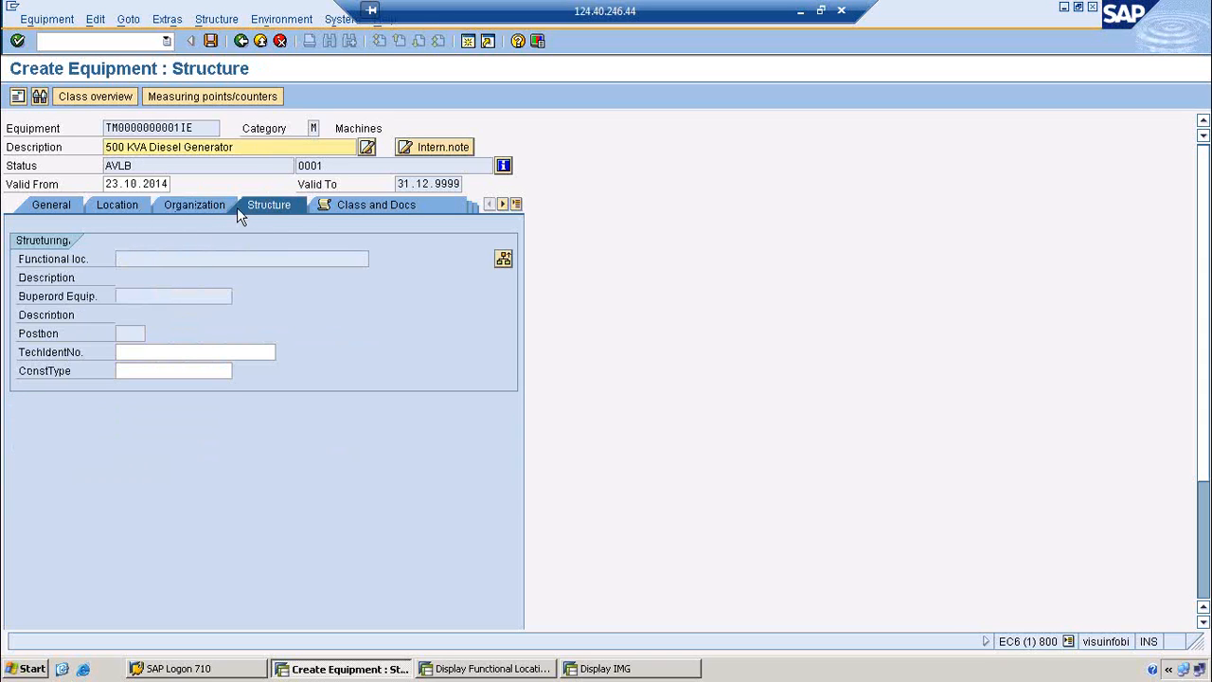
click(209, 205)
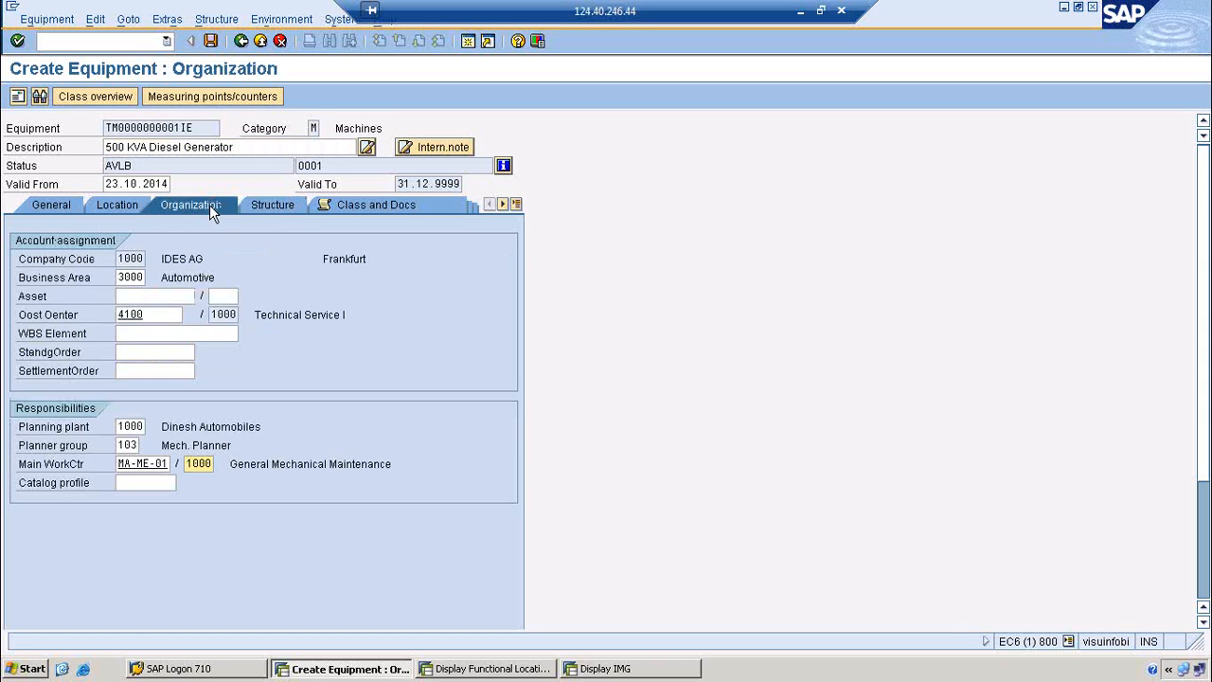
click(279, 207)
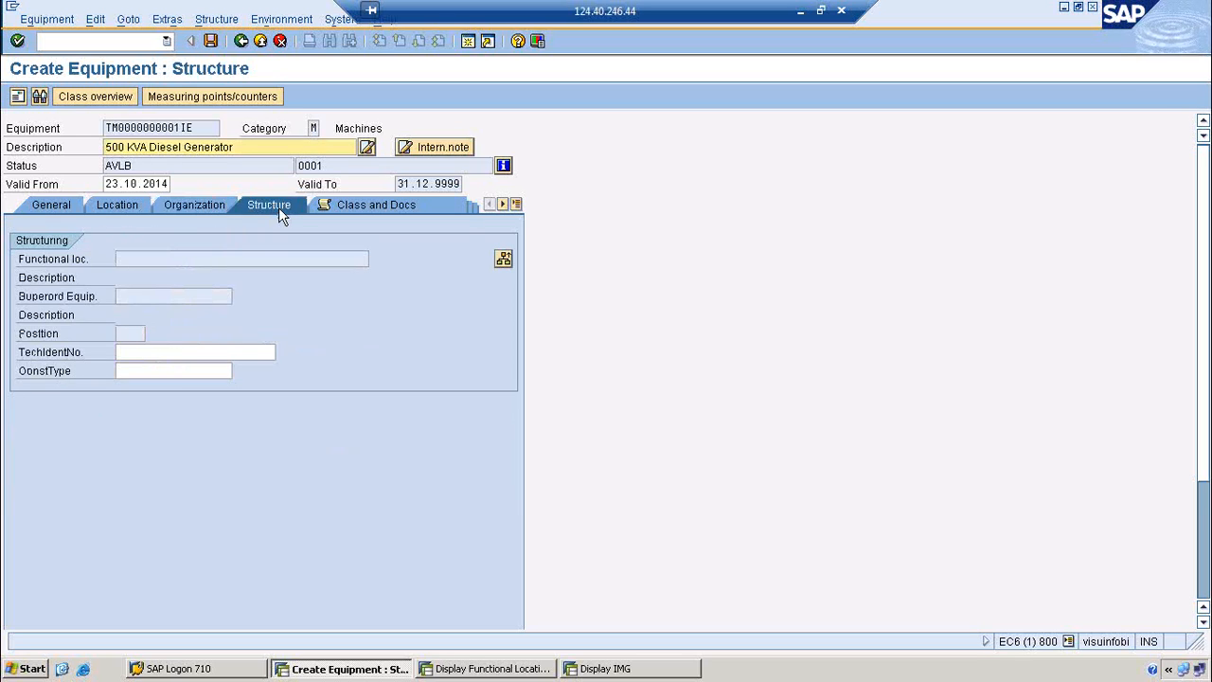
click(118, 258)
drag(143, 162, 102, 162)
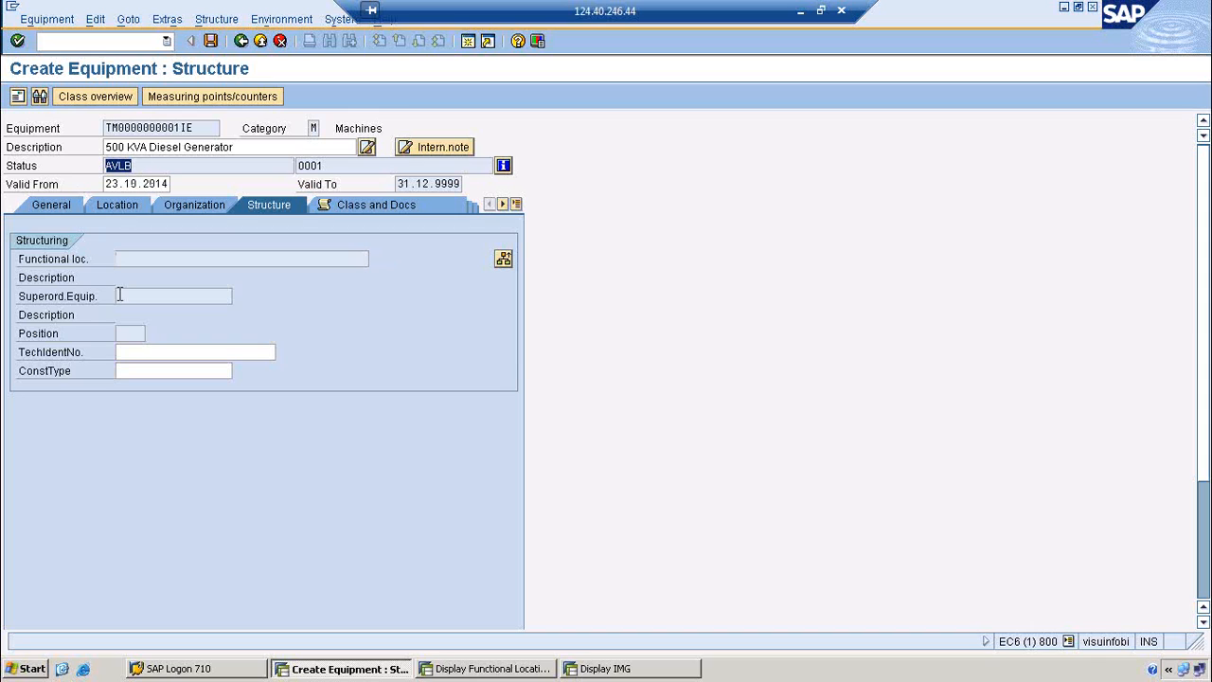
click(129, 260)
drag(134, 168, 94, 172)
Step: Copy the number of the displayed functional location and install the equipment at MAUT-UT1-UTLY-DGEN01 in its structure data
click(487, 668)
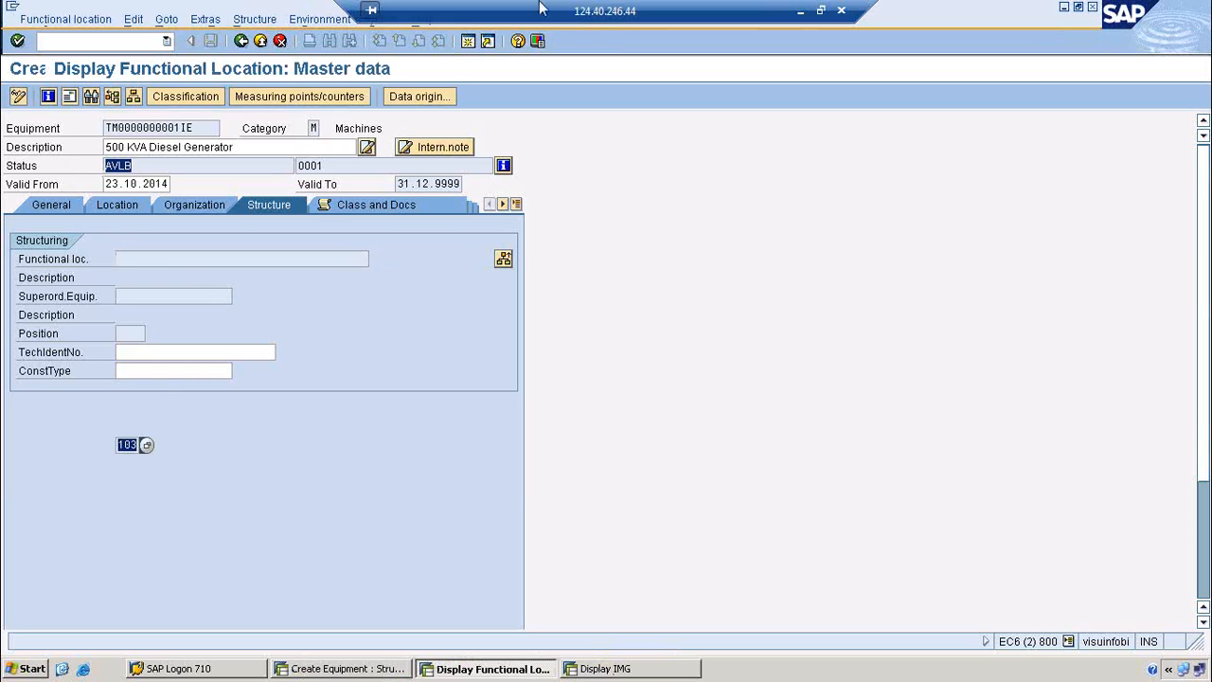
drag(257, 130, 74, 135)
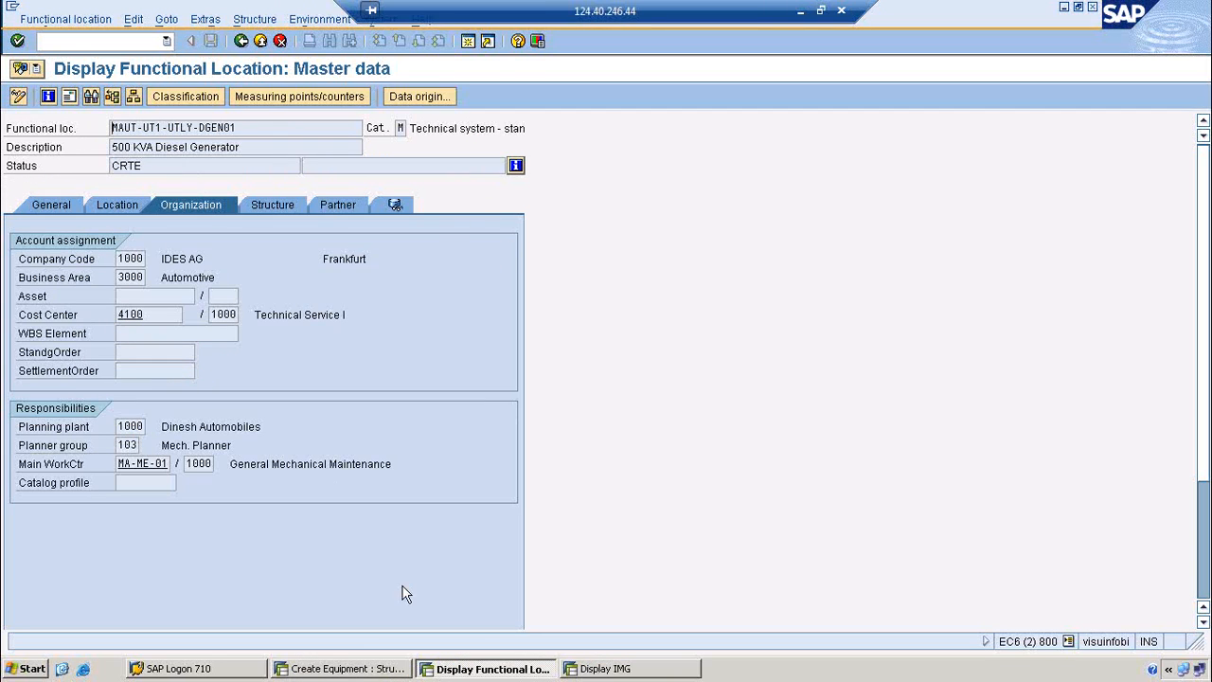
click(351, 669)
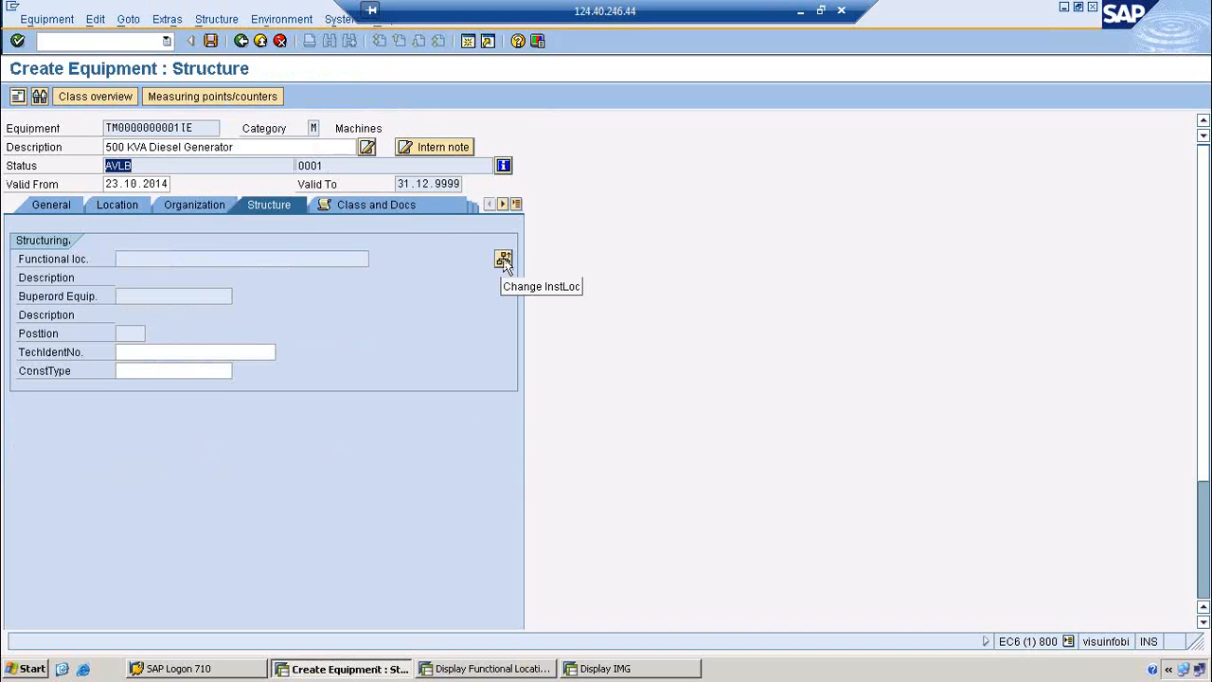
click(504, 261)
text(MAUT-UT1-UTLY-DGEN01)
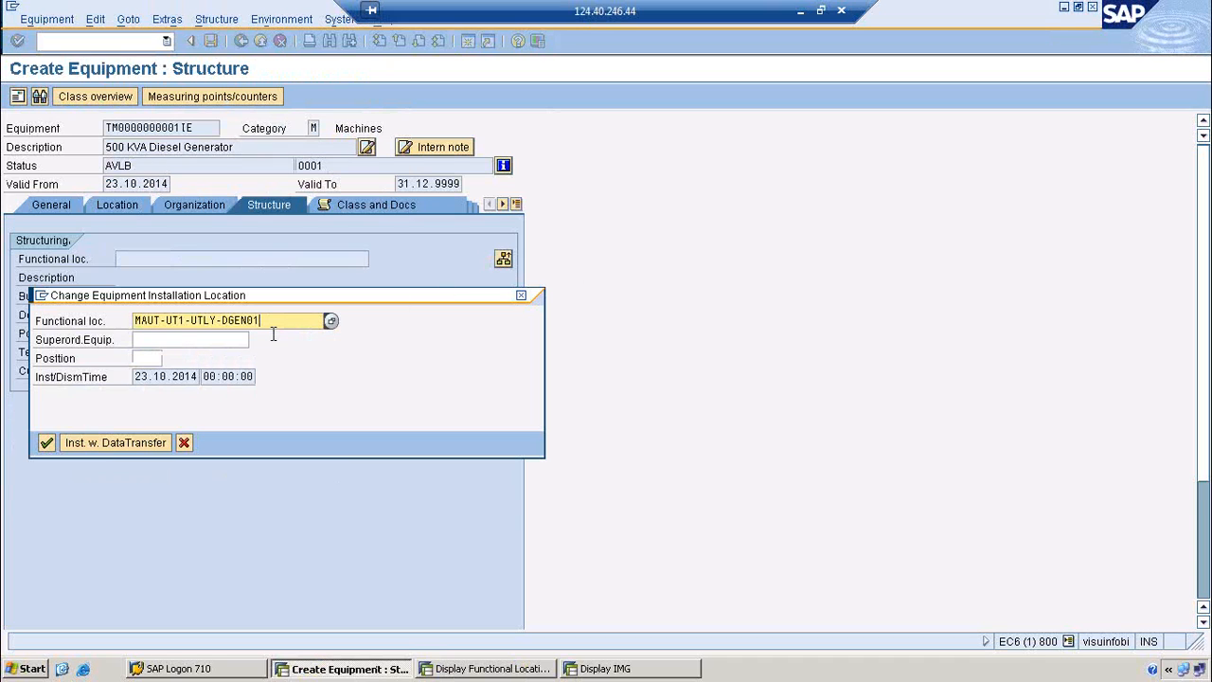
click(46, 443)
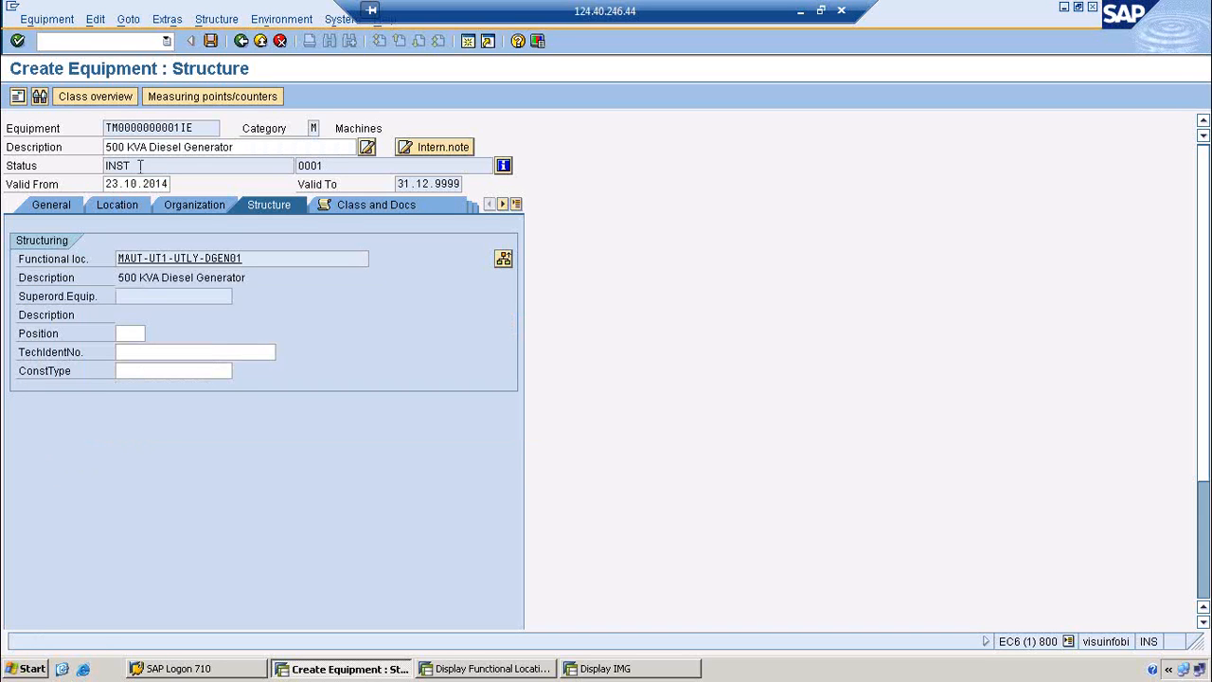
drag(129, 165, 100, 164)
drag(250, 259, 113, 258)
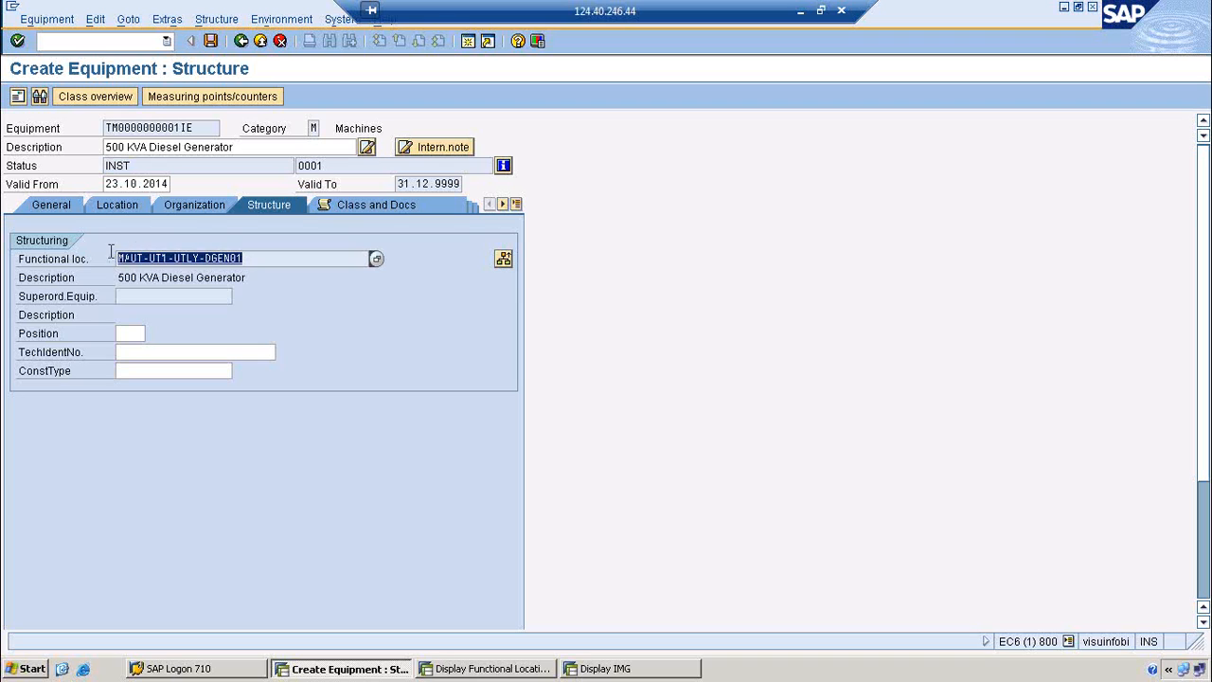
Step: Set the equipment's technical identification number to GEN
click(136, 352)
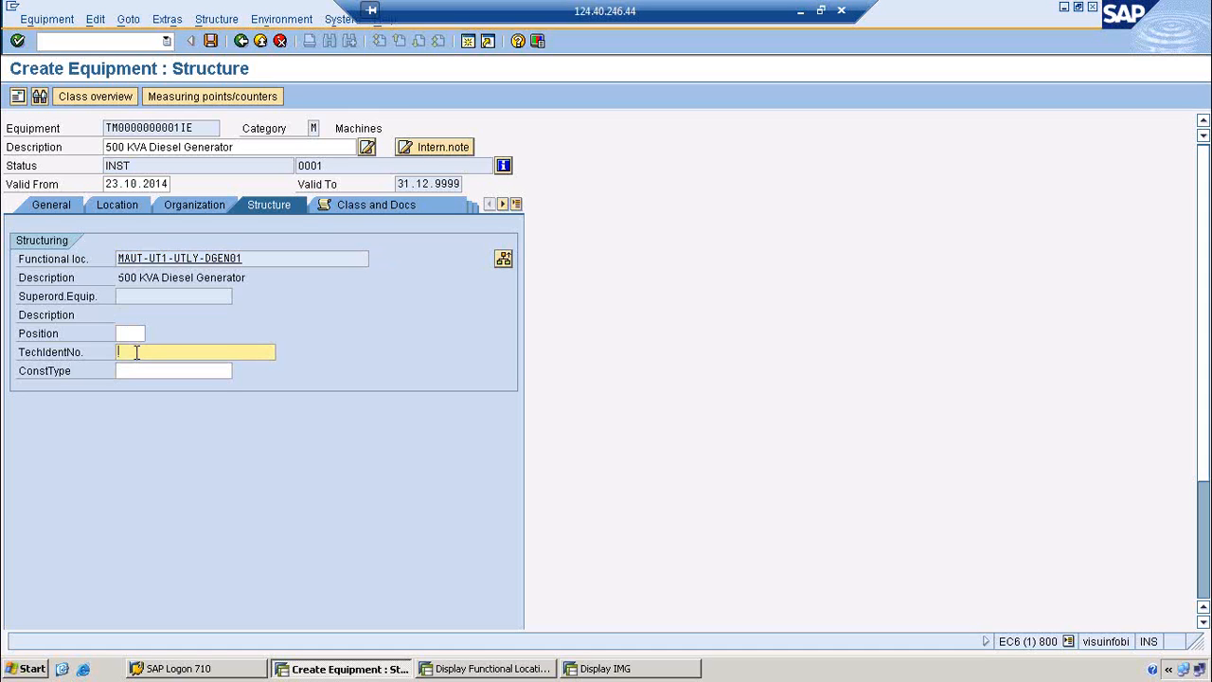
text(GEN)
click(135, 371)
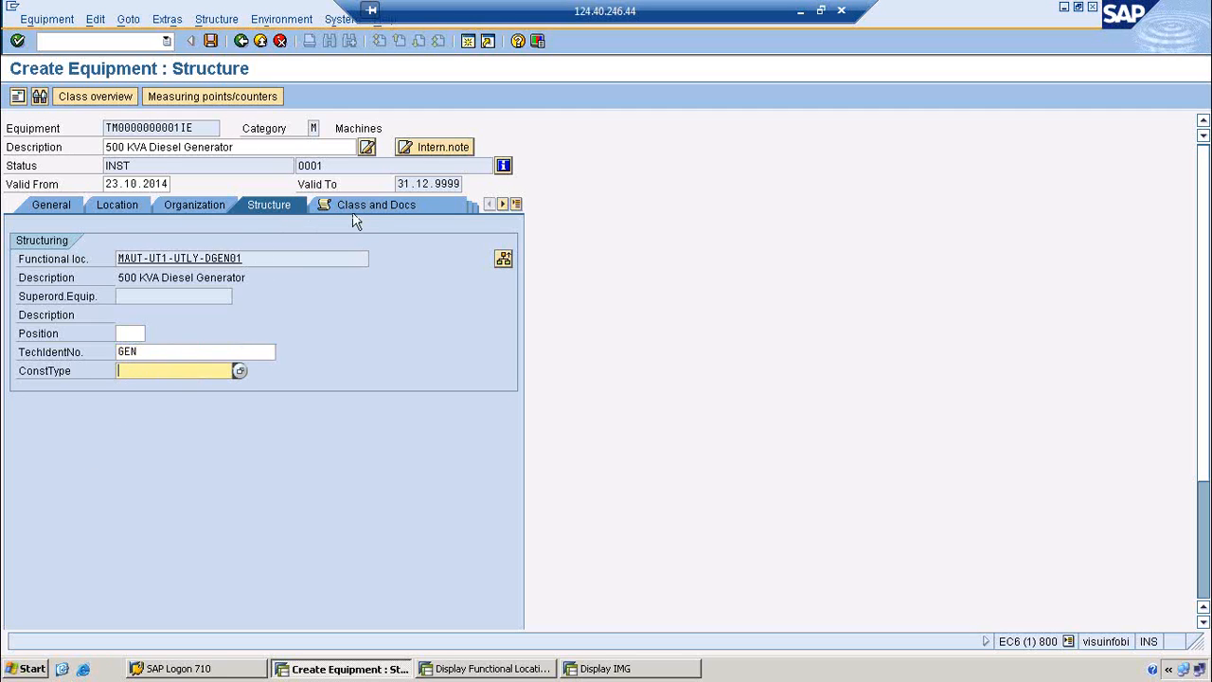
Step: Link document KR1000001 of type DRW (Engin/Des. Drawing), part 000, version 00, to the equipment
click(360, 207)
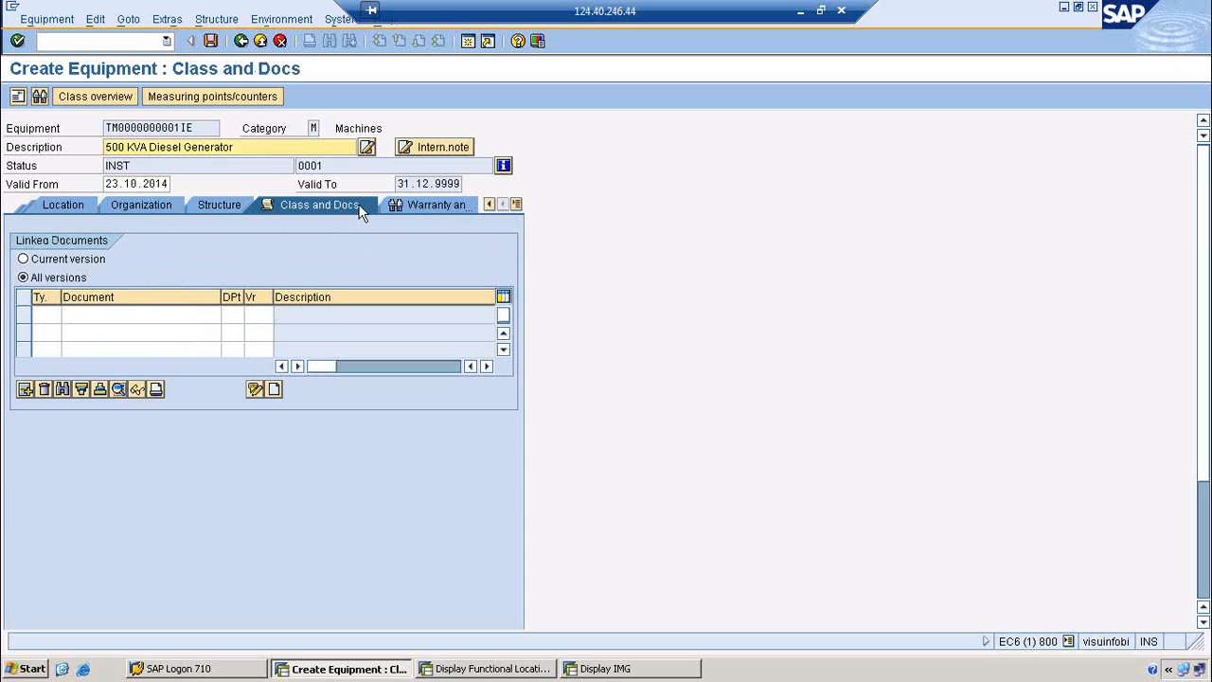
click(47, 313)
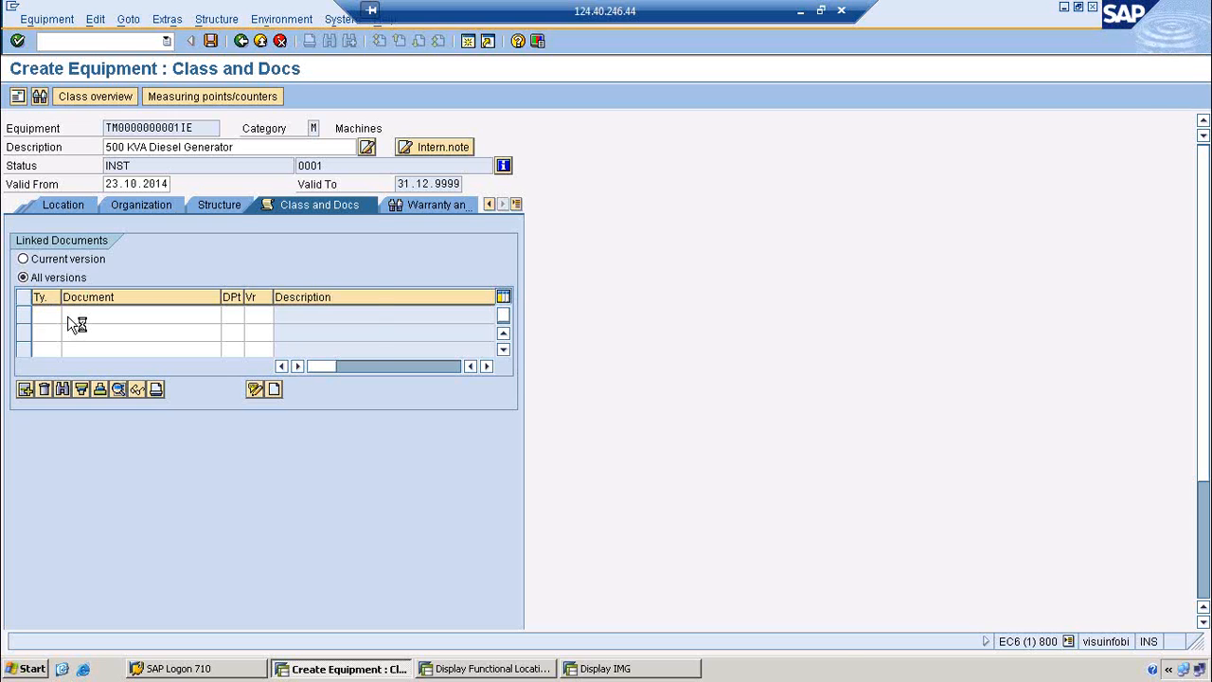
click(67, 315)
double_click(59, 536)
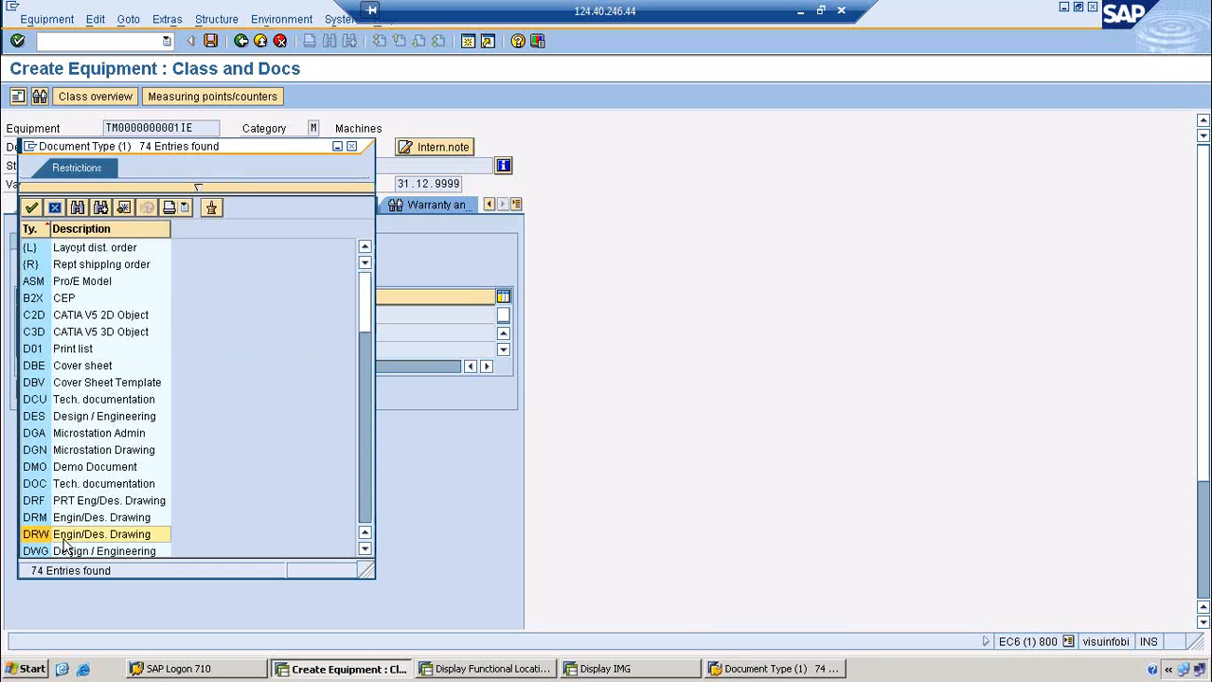
click(228, 315)
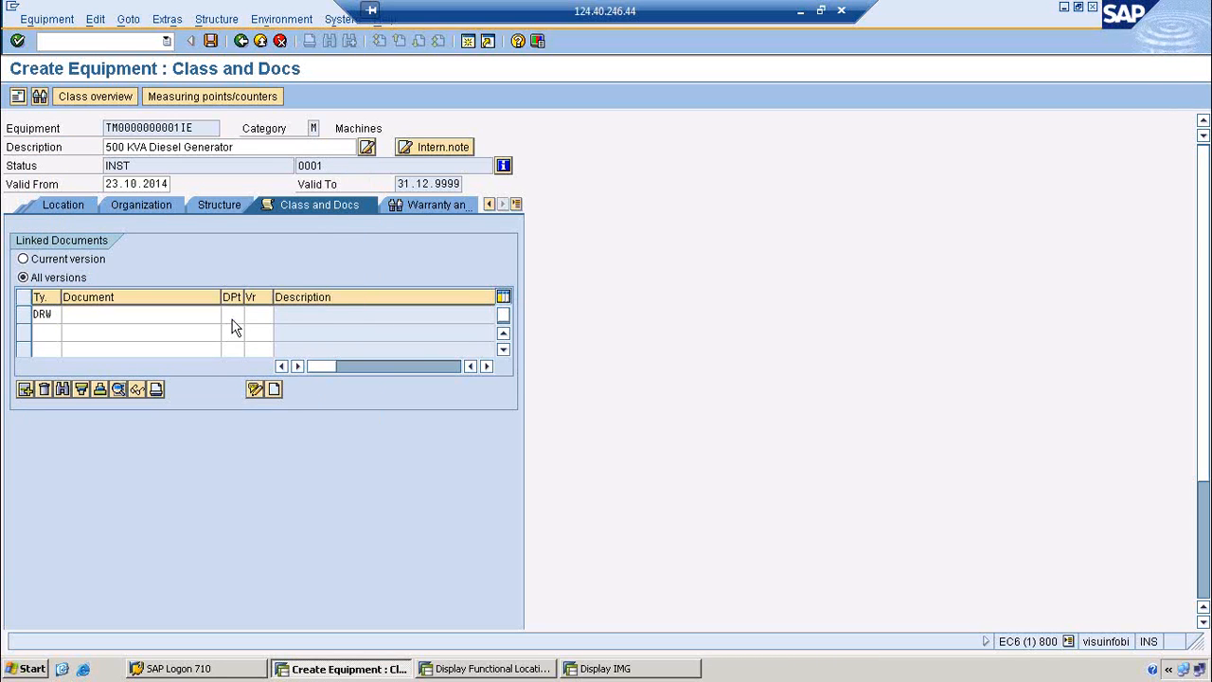
click(39, 411)
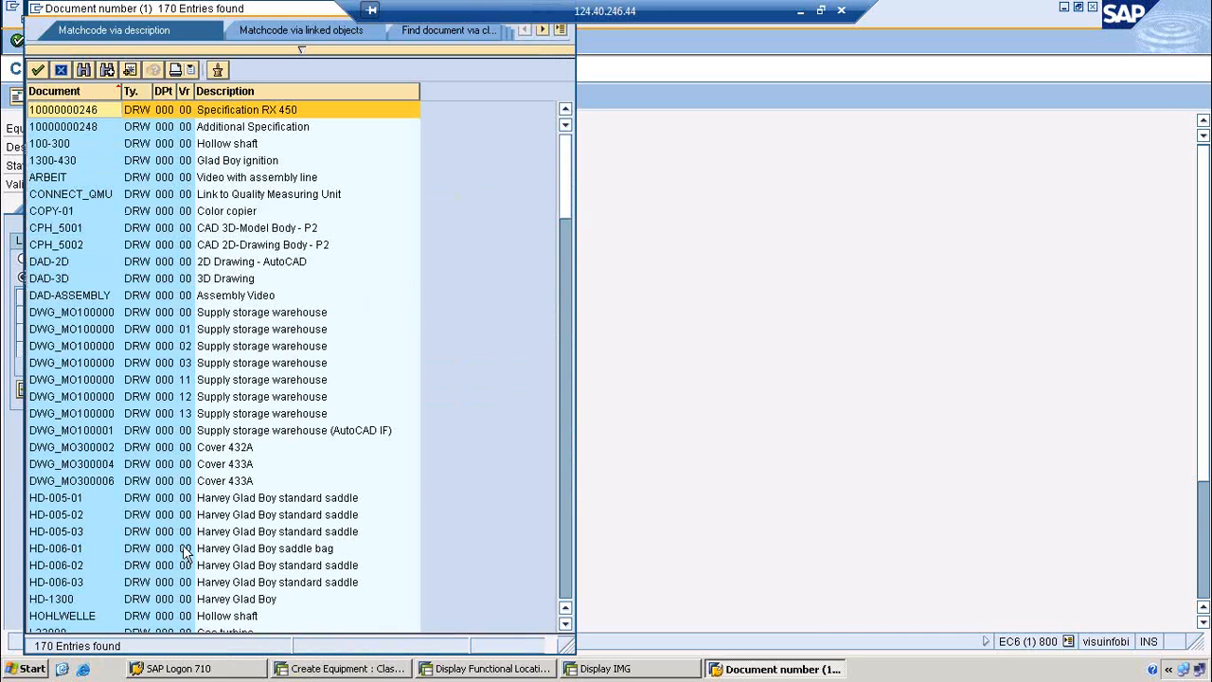
scroll(185, 554, down, 4)
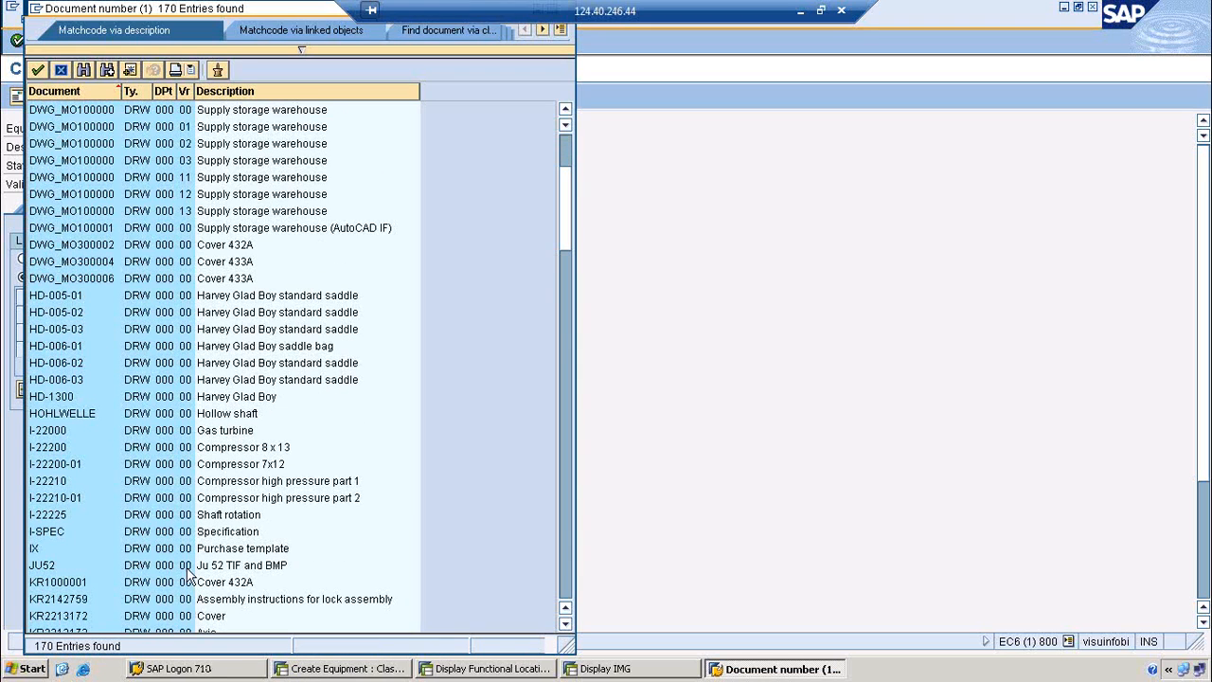
double_click(162, 583)
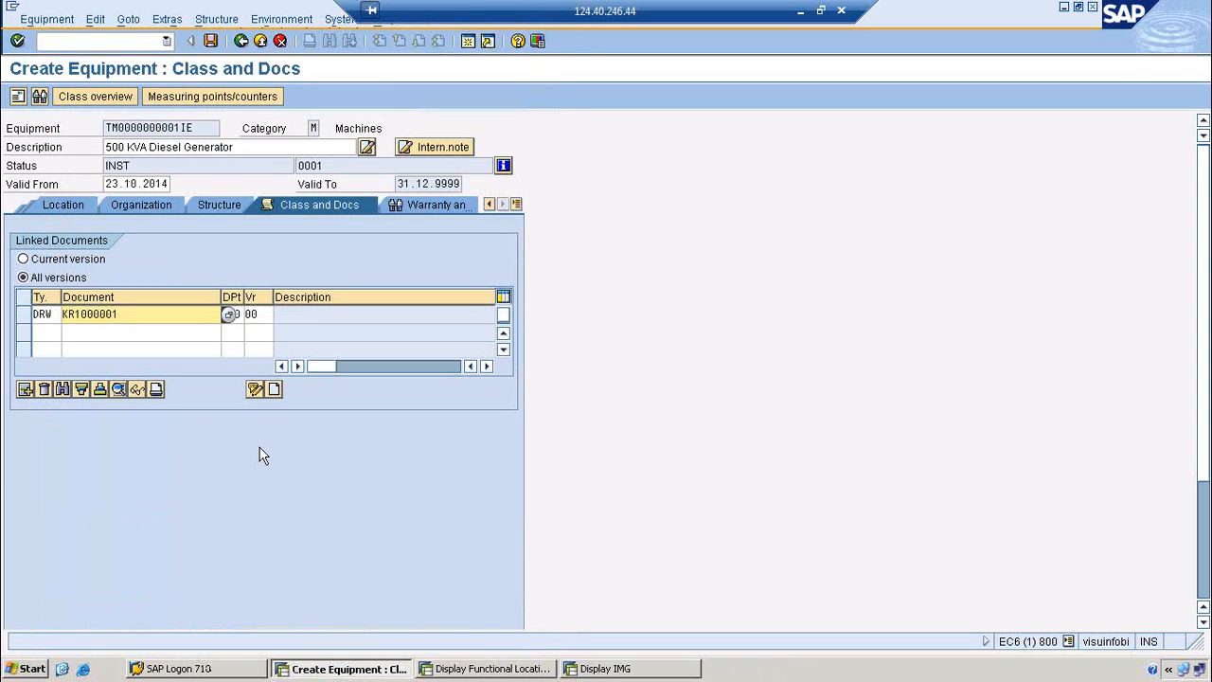
Step: Set the begin guarantee date of the equipment's vendor warranty to 23.10.2014
click(428, 206)
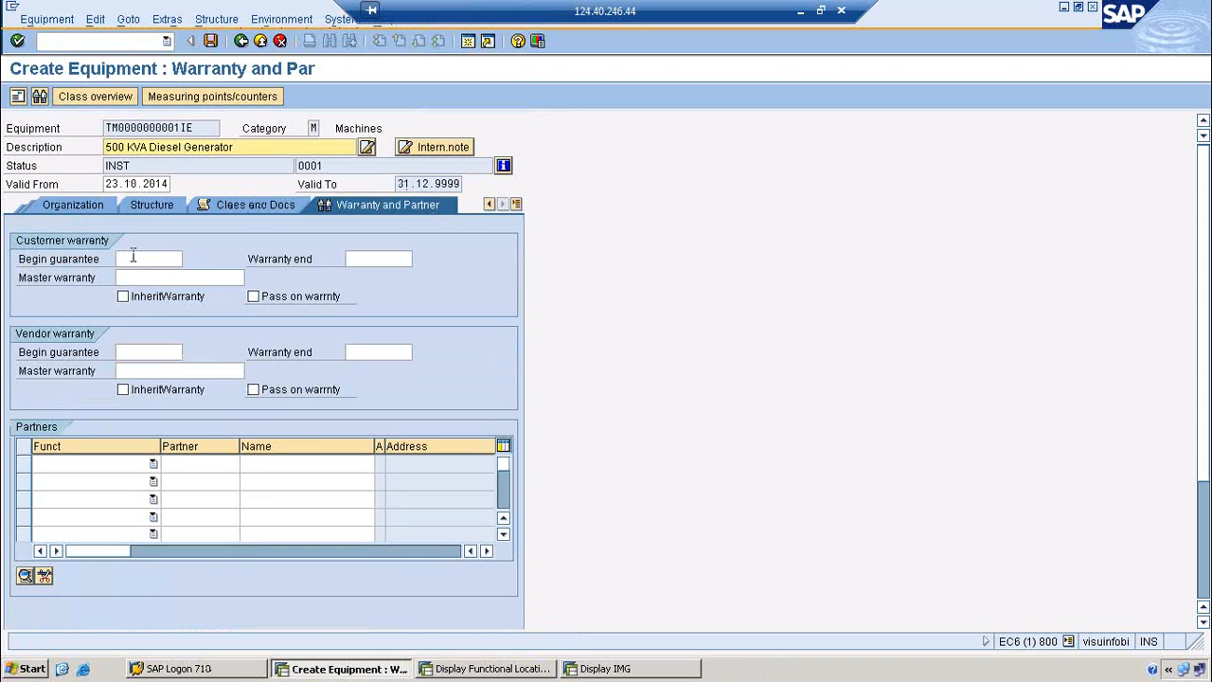
click(135, 258)
click(127, 351)
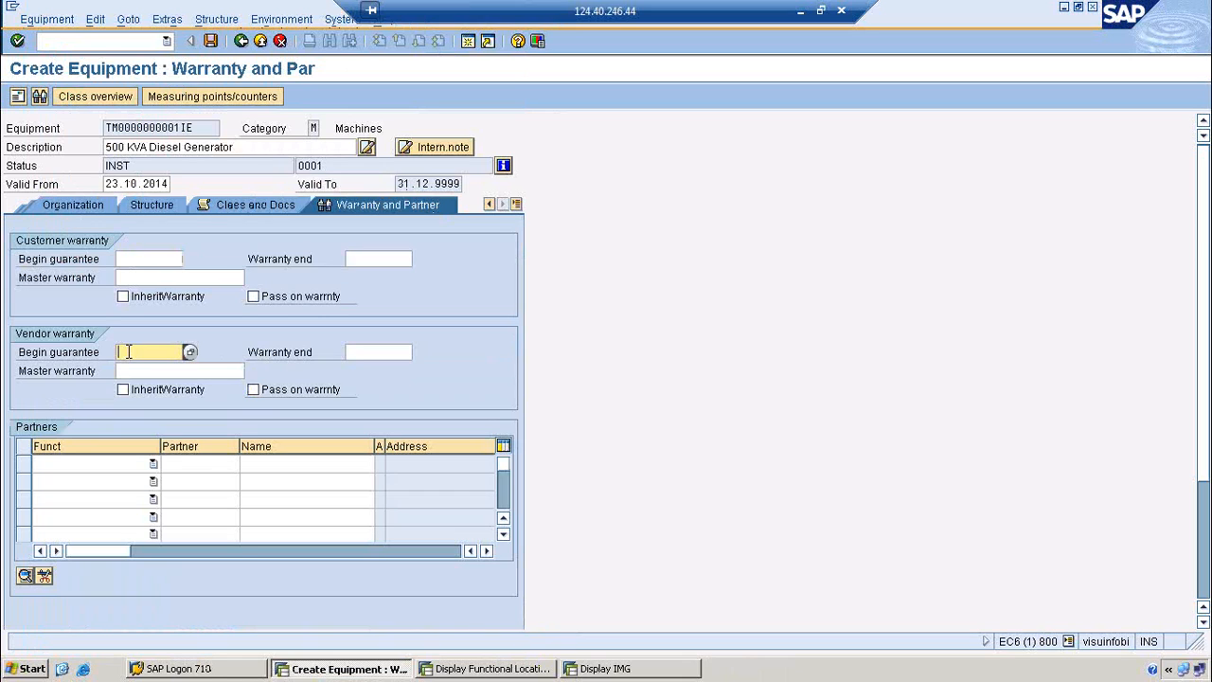
click(190, 352)
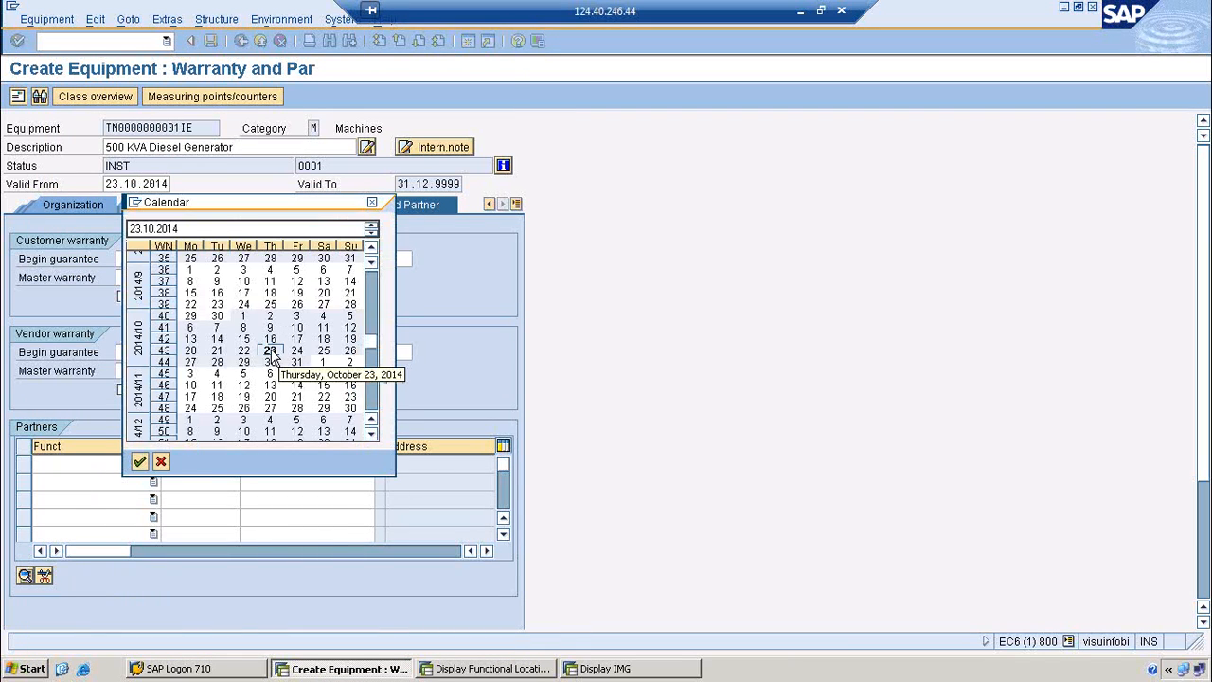
double_click(277, 348)
Step: Set the end date of the vendor warranty to 22.10.2015
click(386, 352)
click(419, 352)
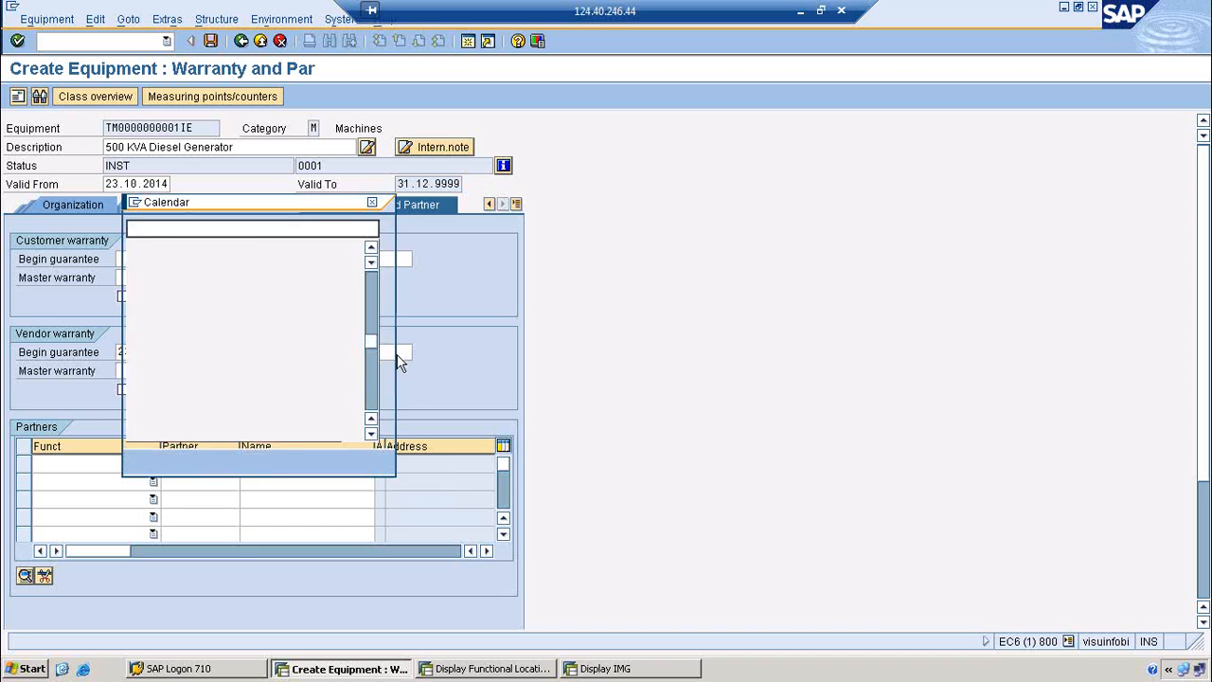
double_click(243, 350)
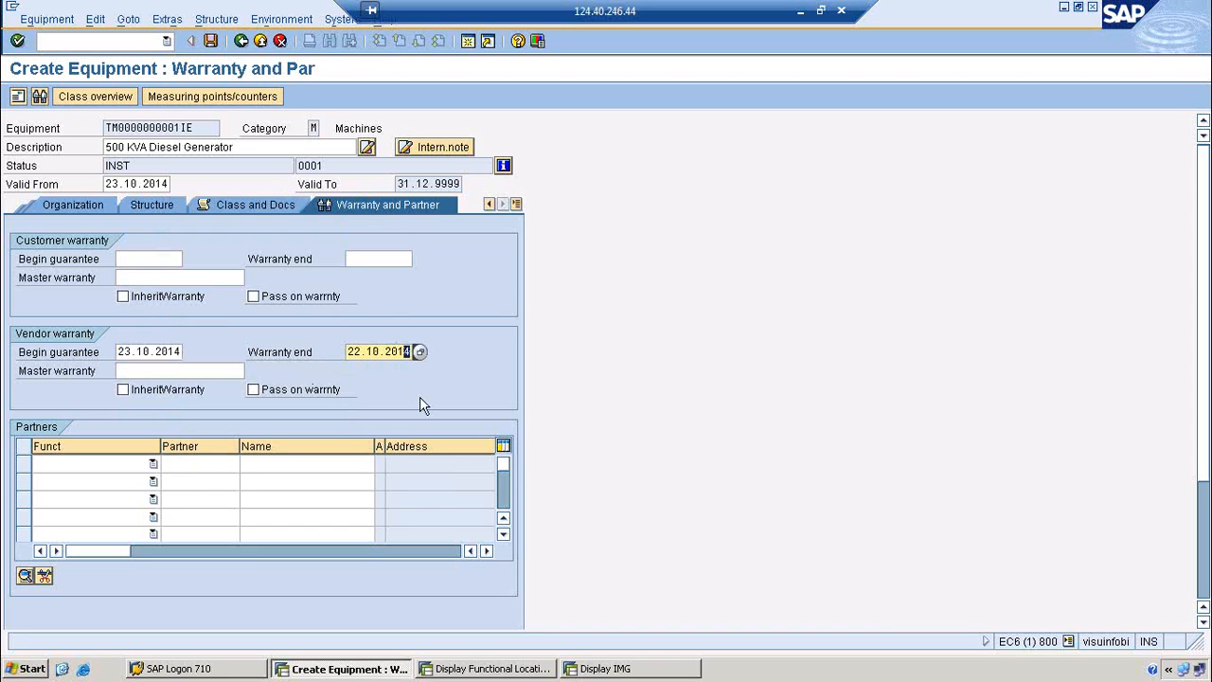
key(BackSpace)
text(5)
key(Return)
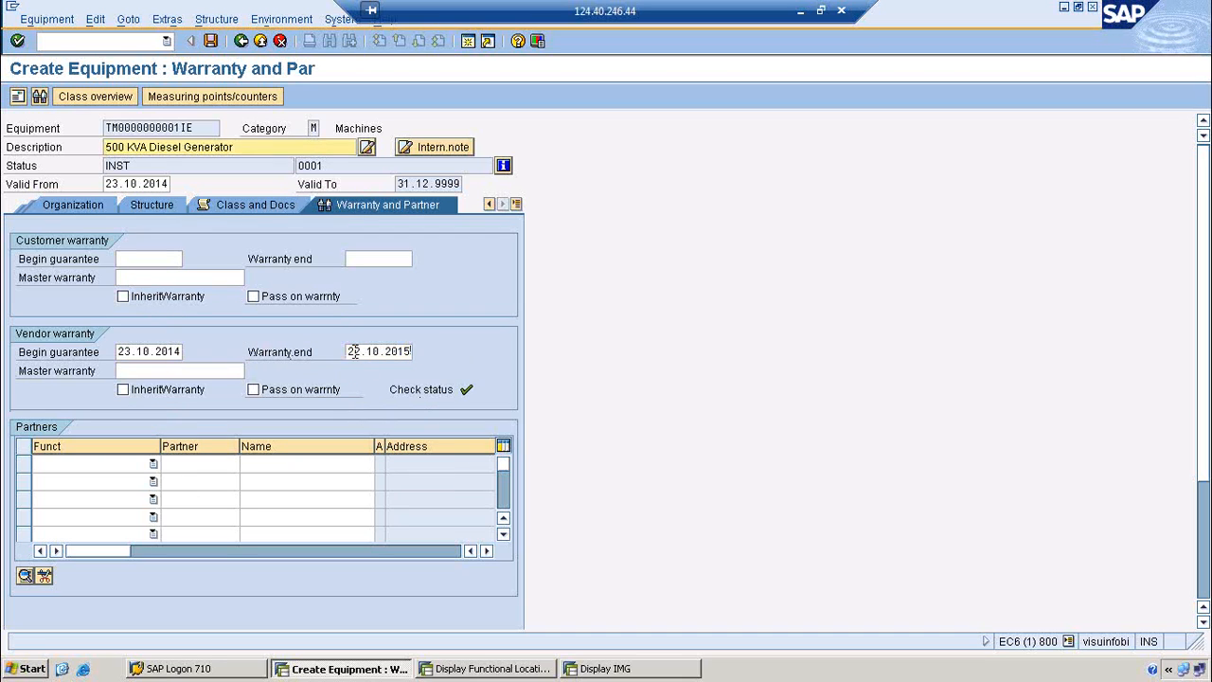
drag(354, 352, 418, 354)
click(136, 392)
click(142, 389)
click(270, 391)
click(279, 390)
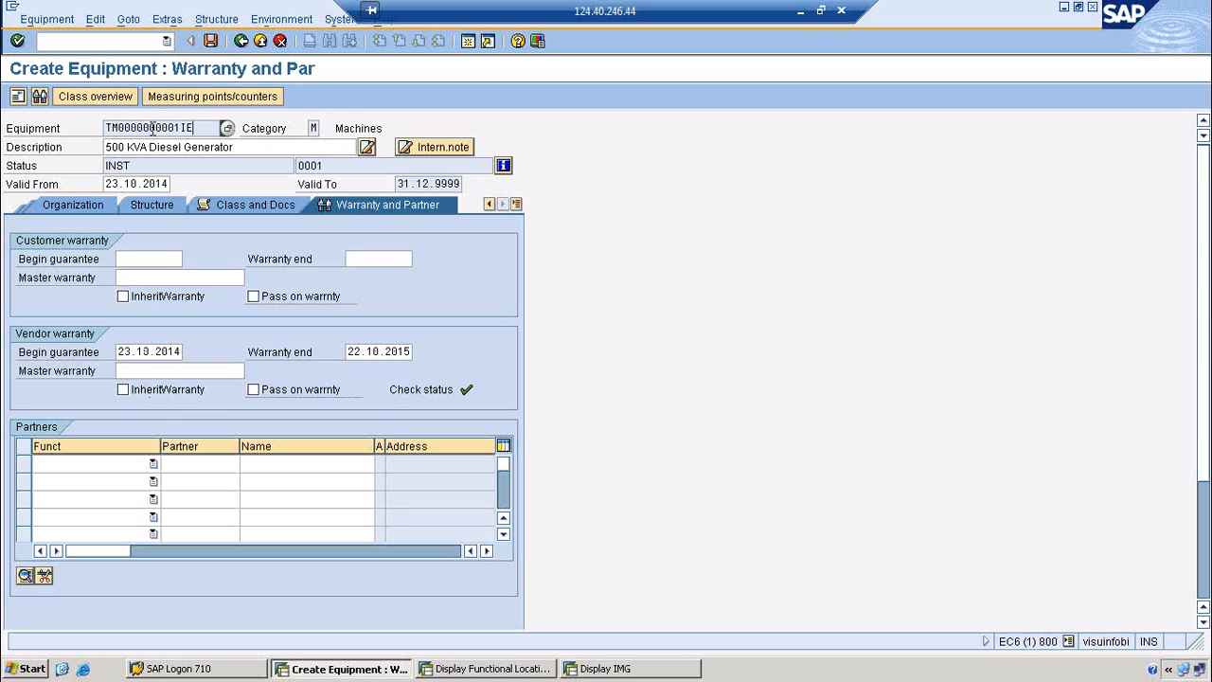
drag(199, 128, 100, 128)
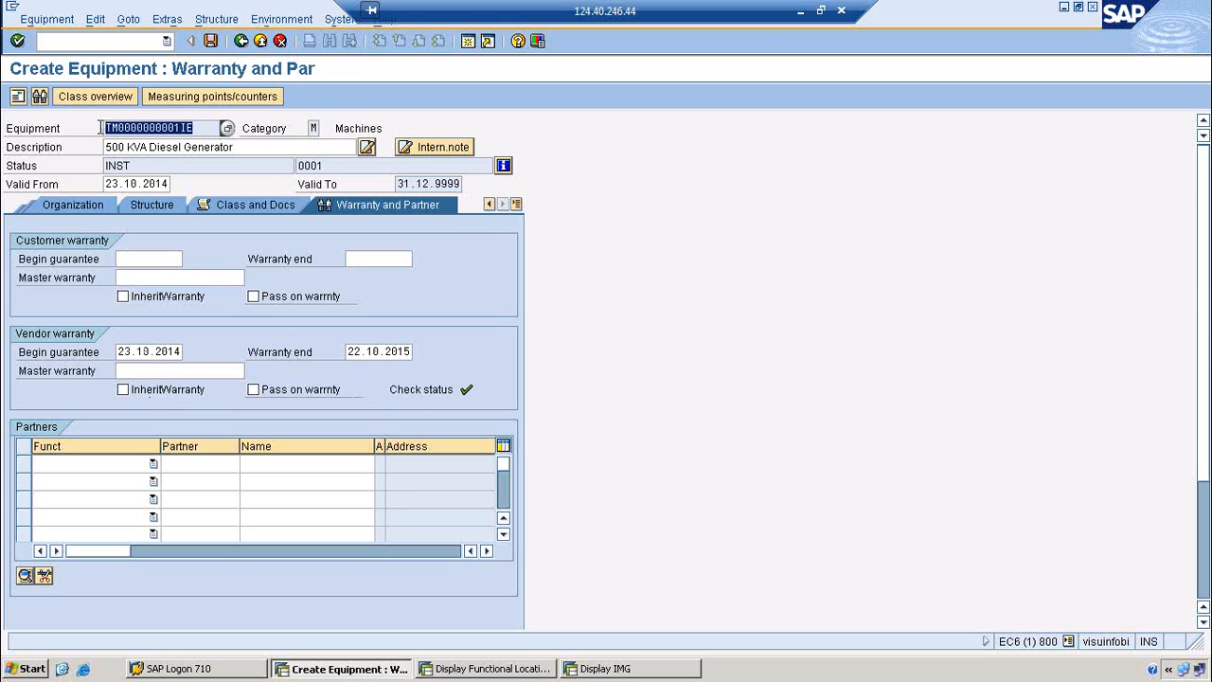
click(144, 395)
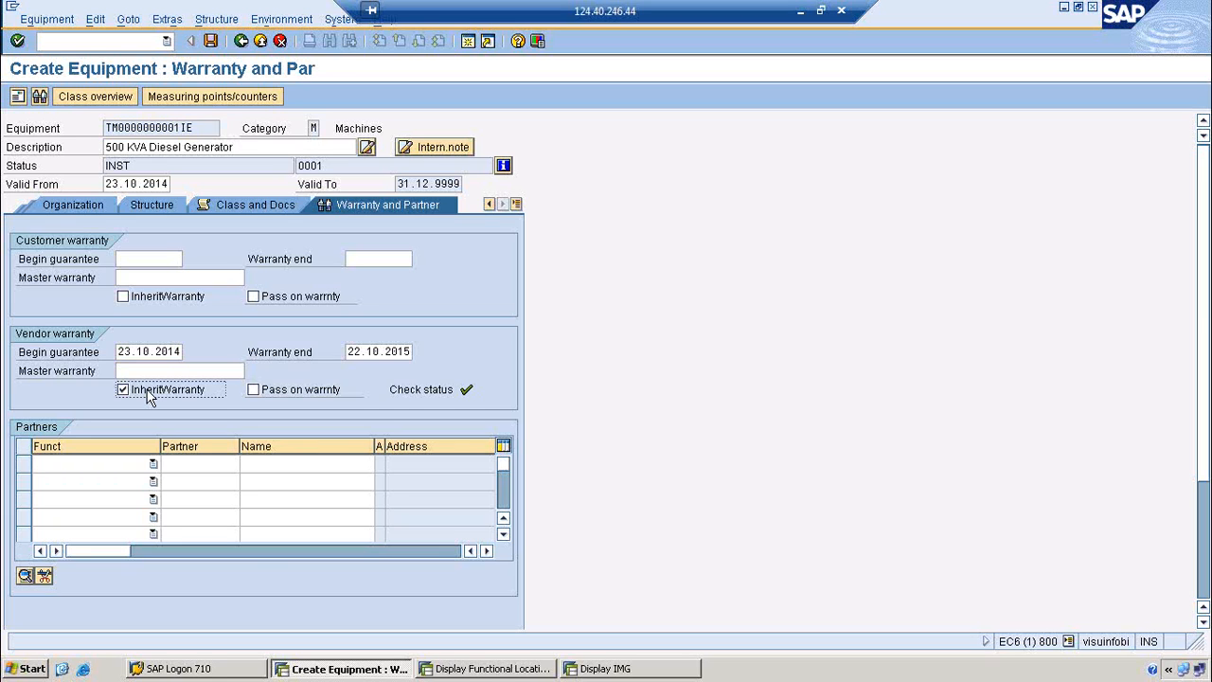
click(148, 396)
click(267, 392)
click(272, 396)
Step: Add a partner with the function Vendor to the equipment and pick vendor 3030 from the purchasing vendor search
click(152, 465)
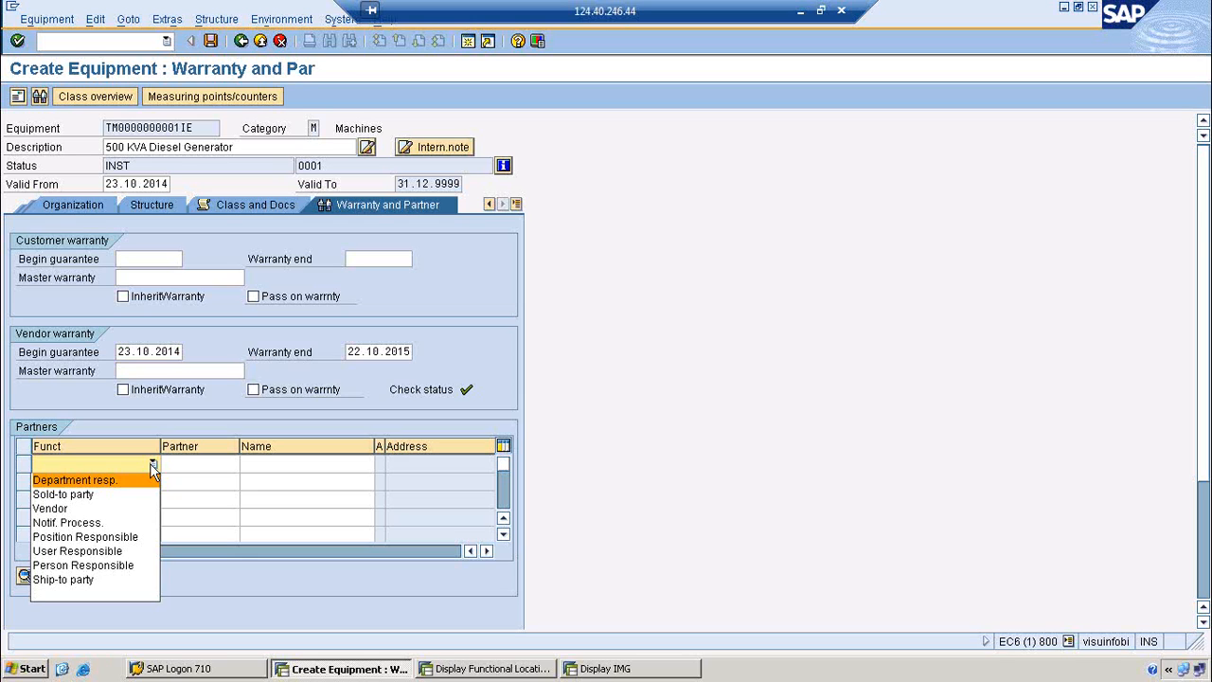
click(76, 508)
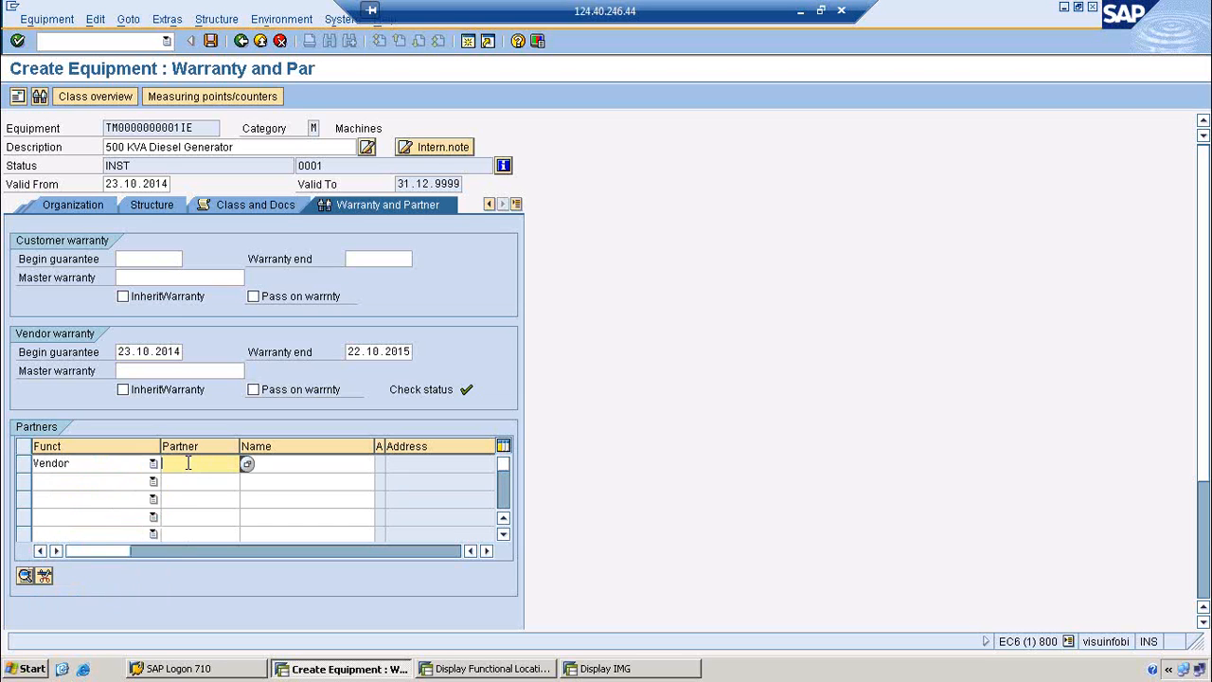
click(246, 465)
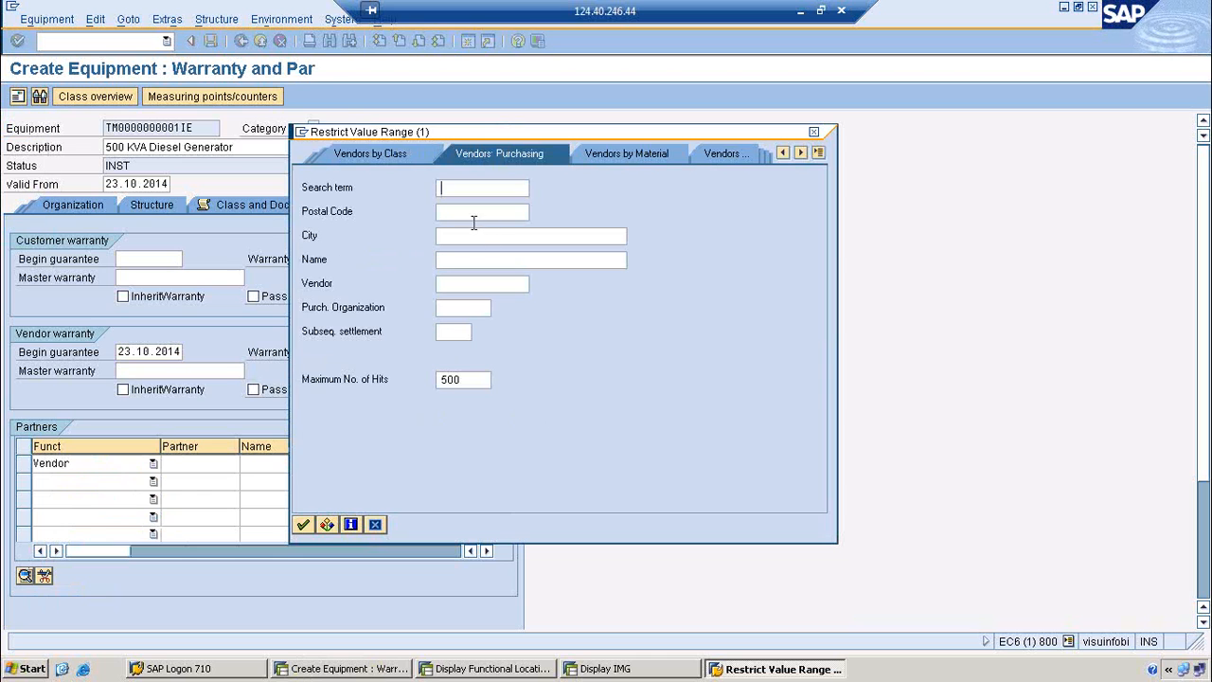
key(Return)
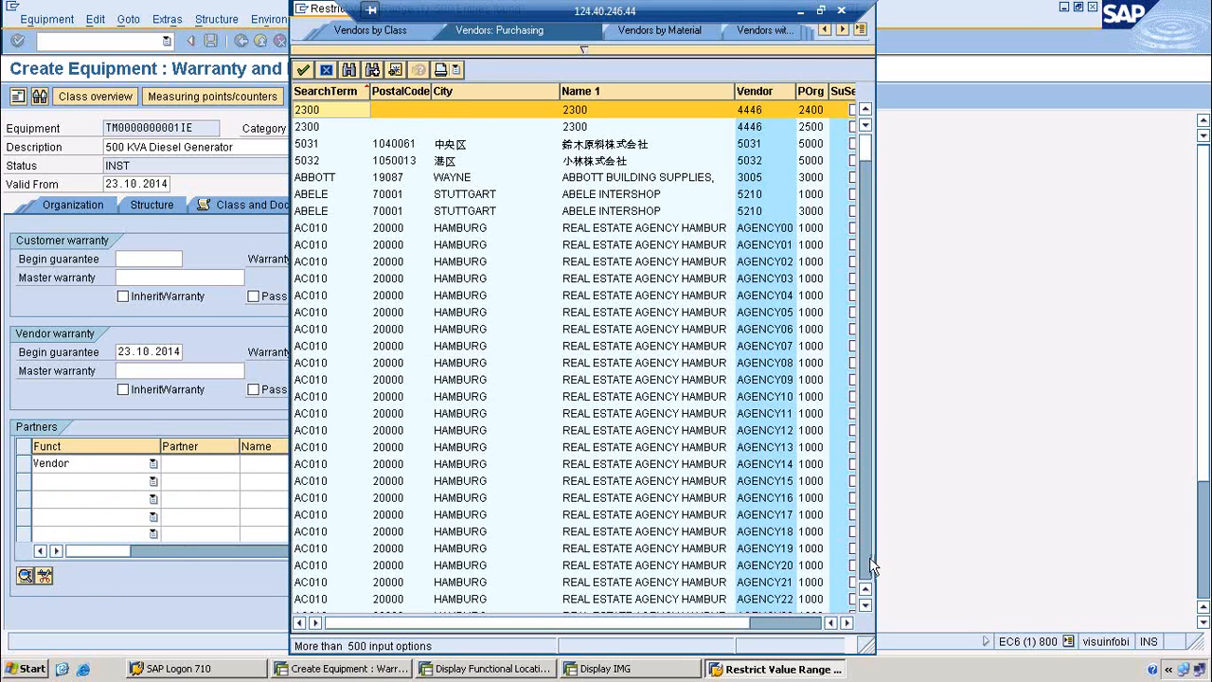
click(870, 557)
double_click(773, 464)
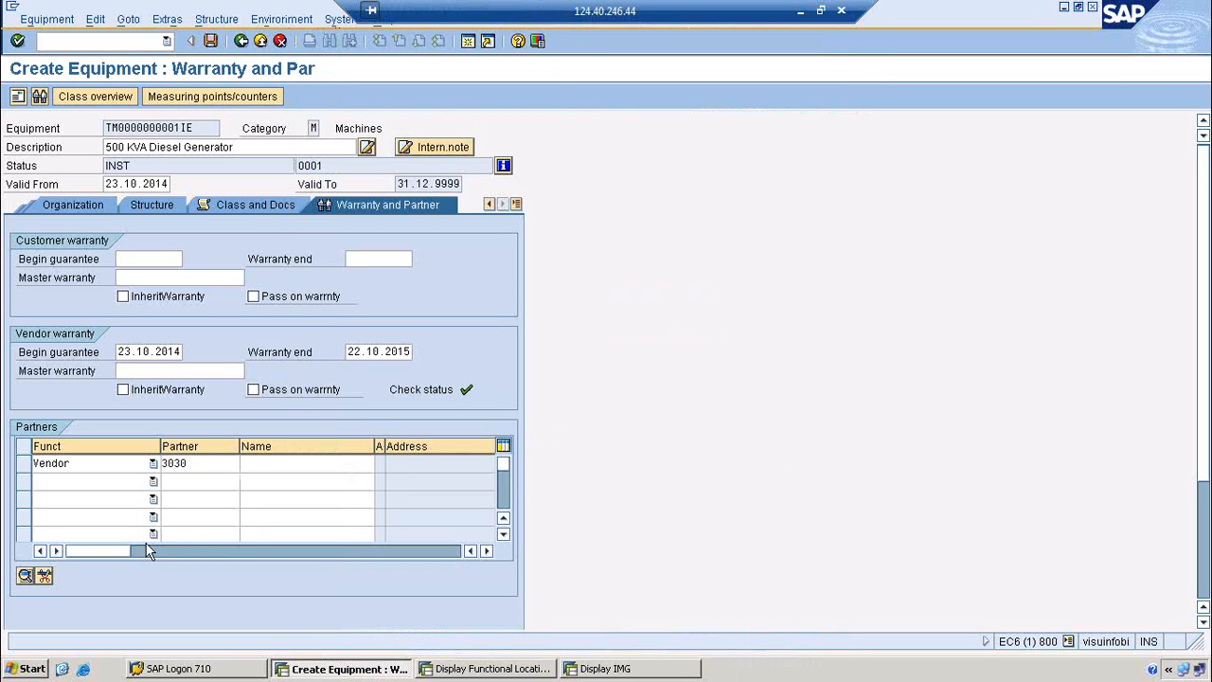
Step: Add a partner with the function User Responsible to the equipment and assign user USR10
click(154, 486)
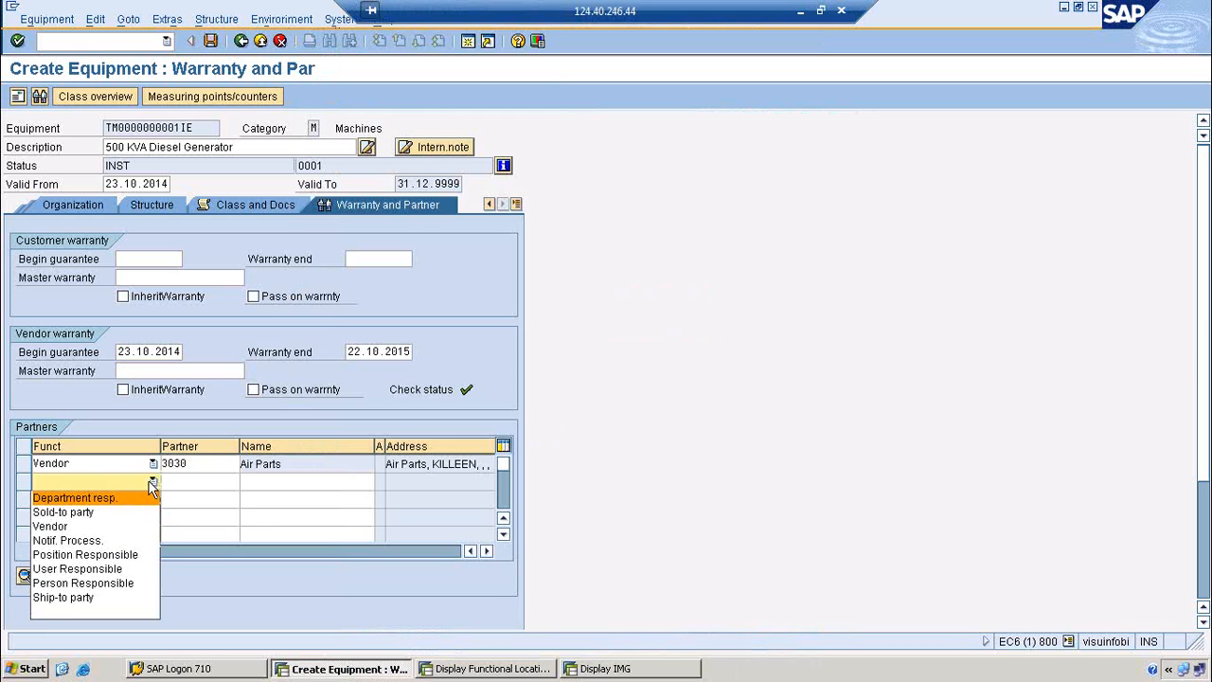
click(100, 571)
click(177, 482)
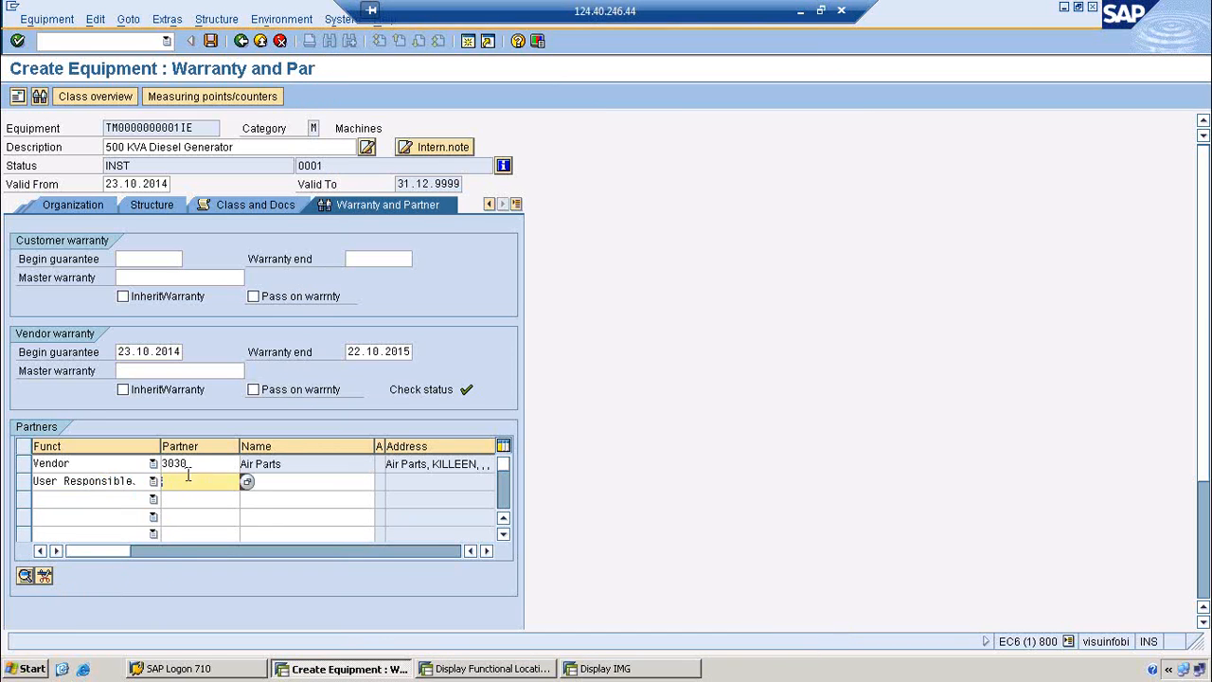
click(247, 484)
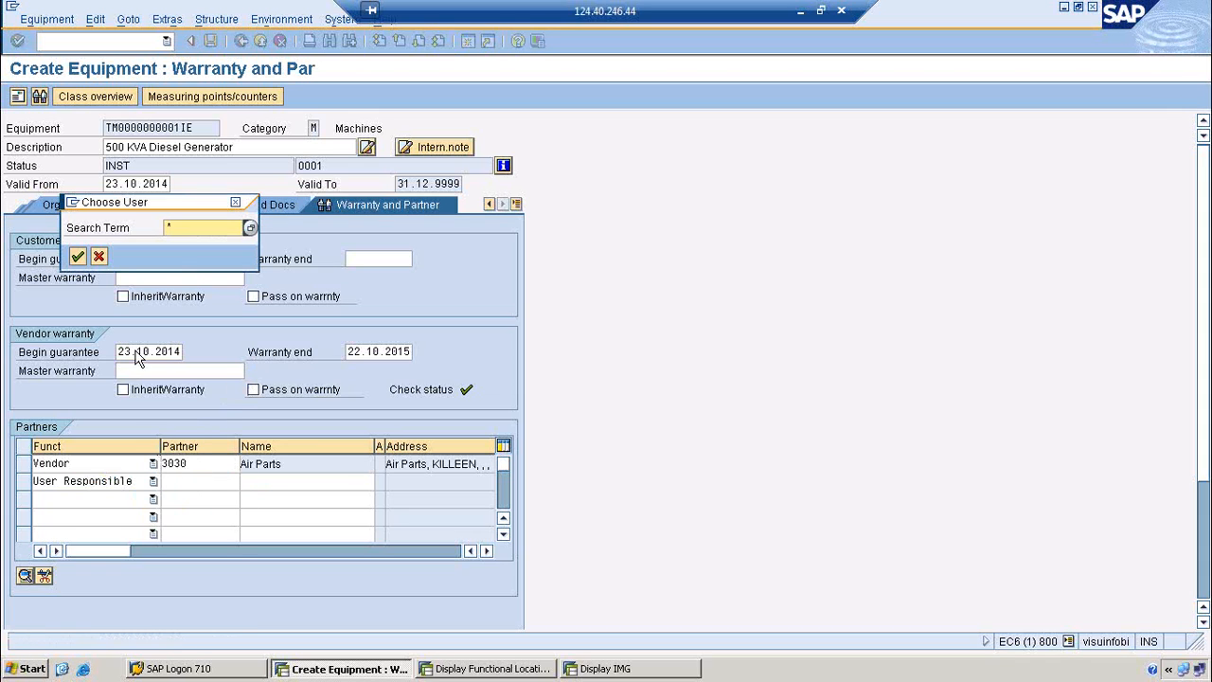
click(102, 259)
text(USER)
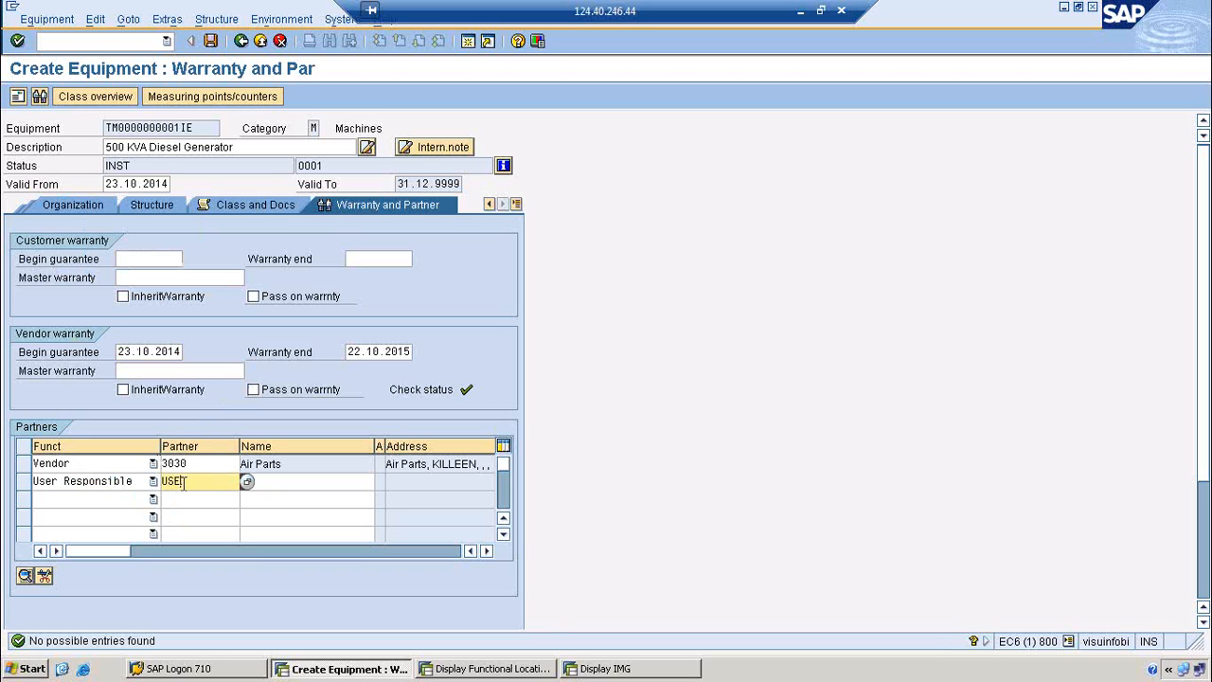
text(10)
key(Return)
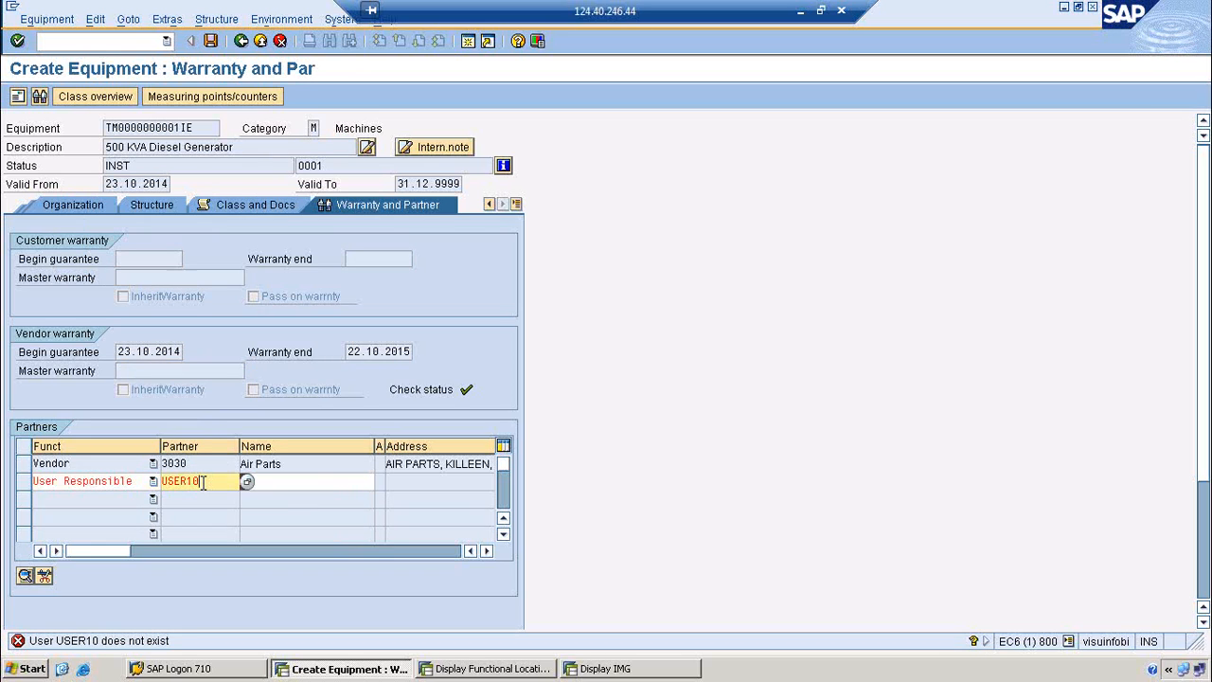
click(182, 481)
key(BackSpace)
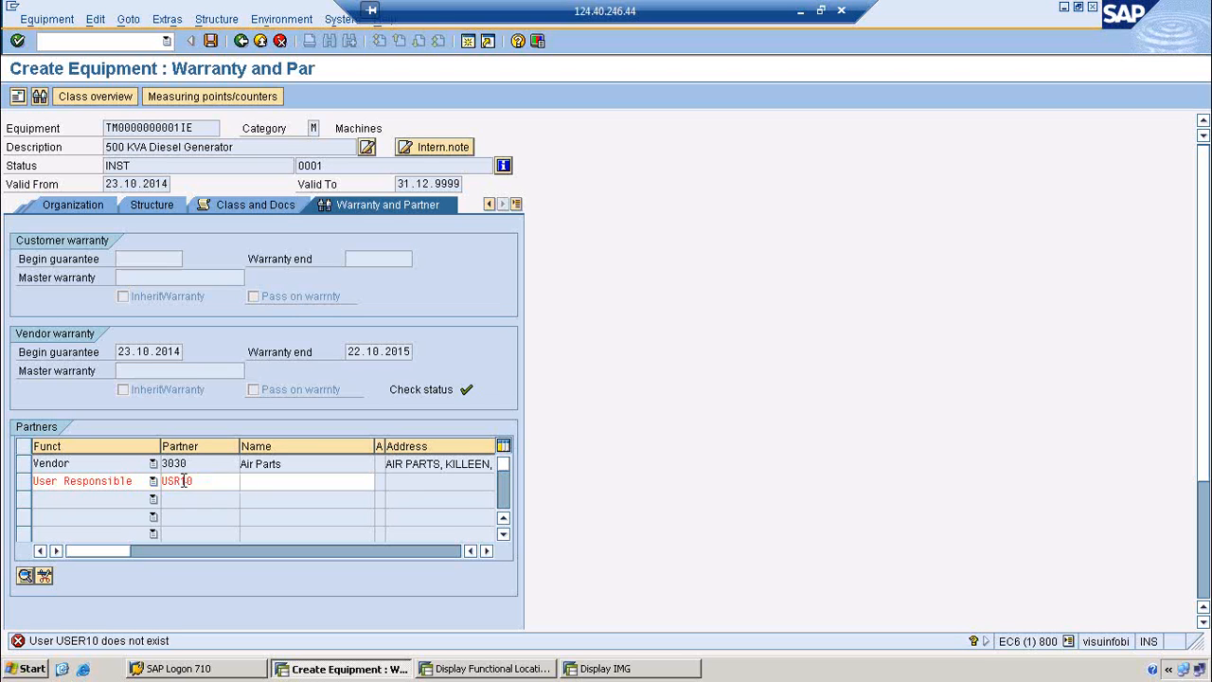
key(Return)
Step: Add a partner with the function Person Responsible, picking the person from a search with the term *
click(152, 499)
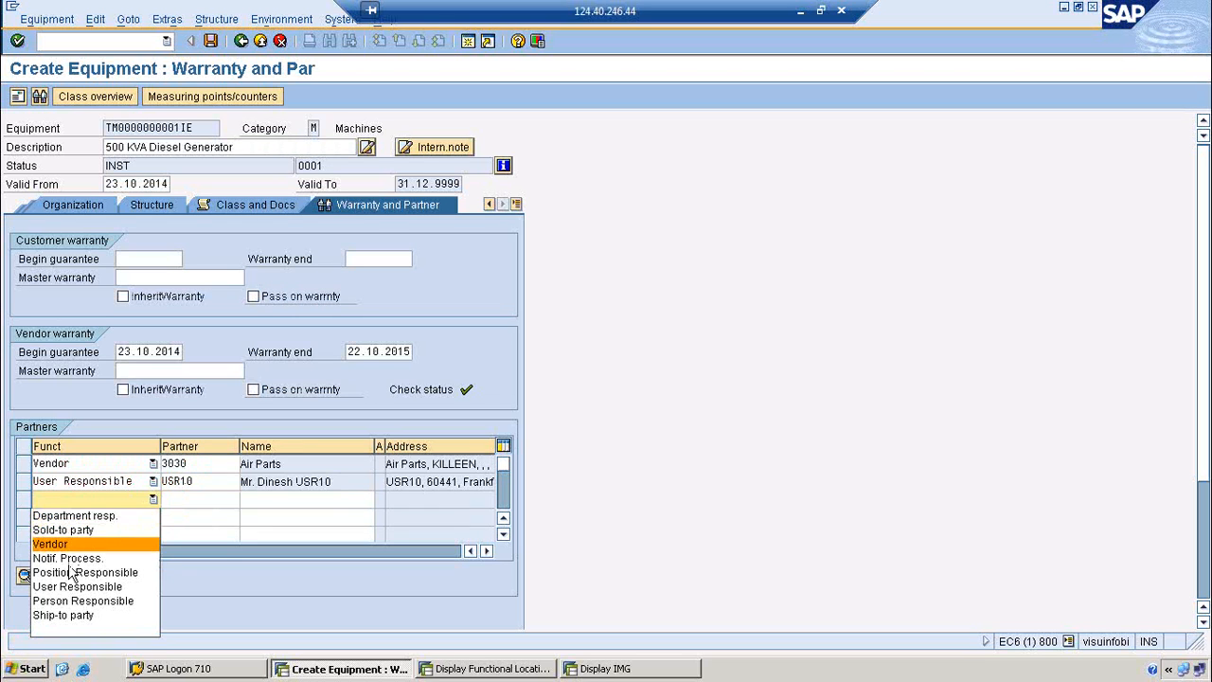
click(95, 600)
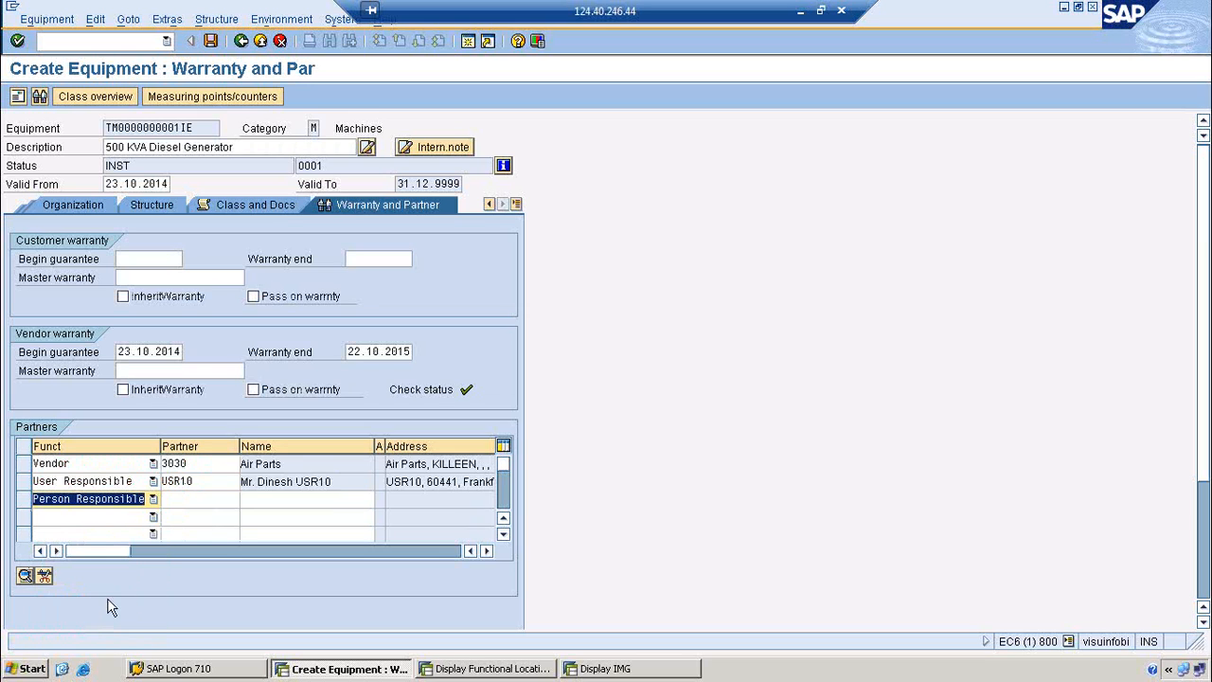
click(203, 500)
click(246, 499)
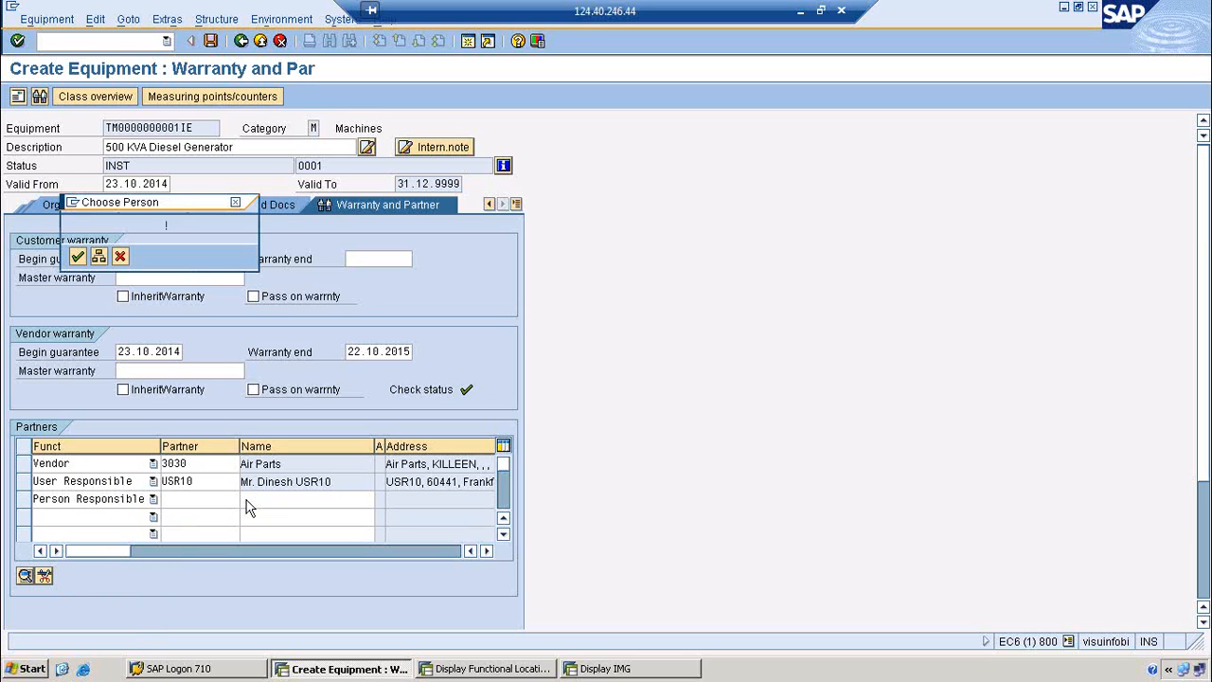
click(79, 257)
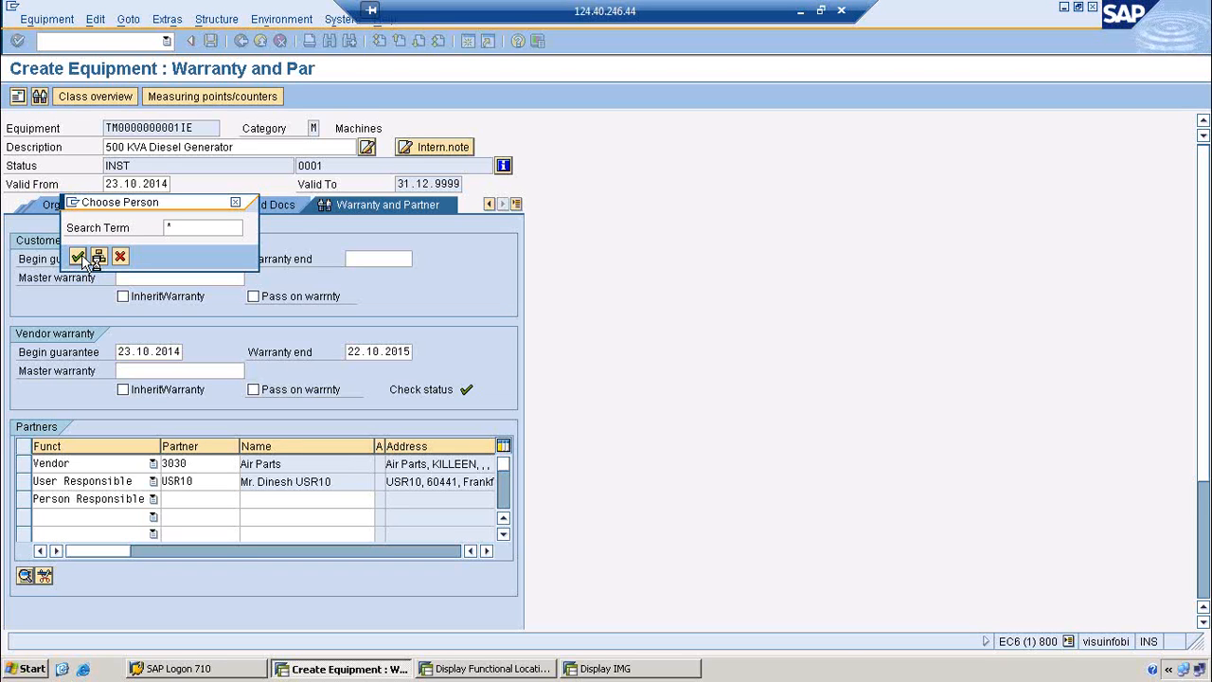
click(77, 256)
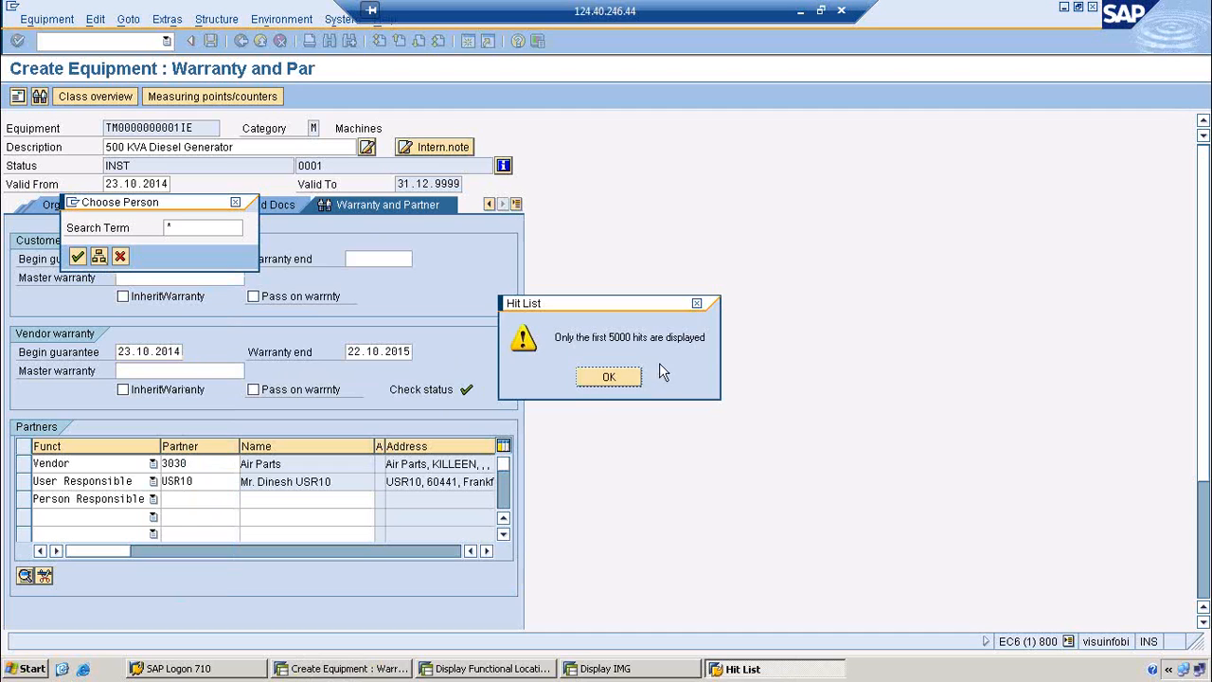
click(594, 379)
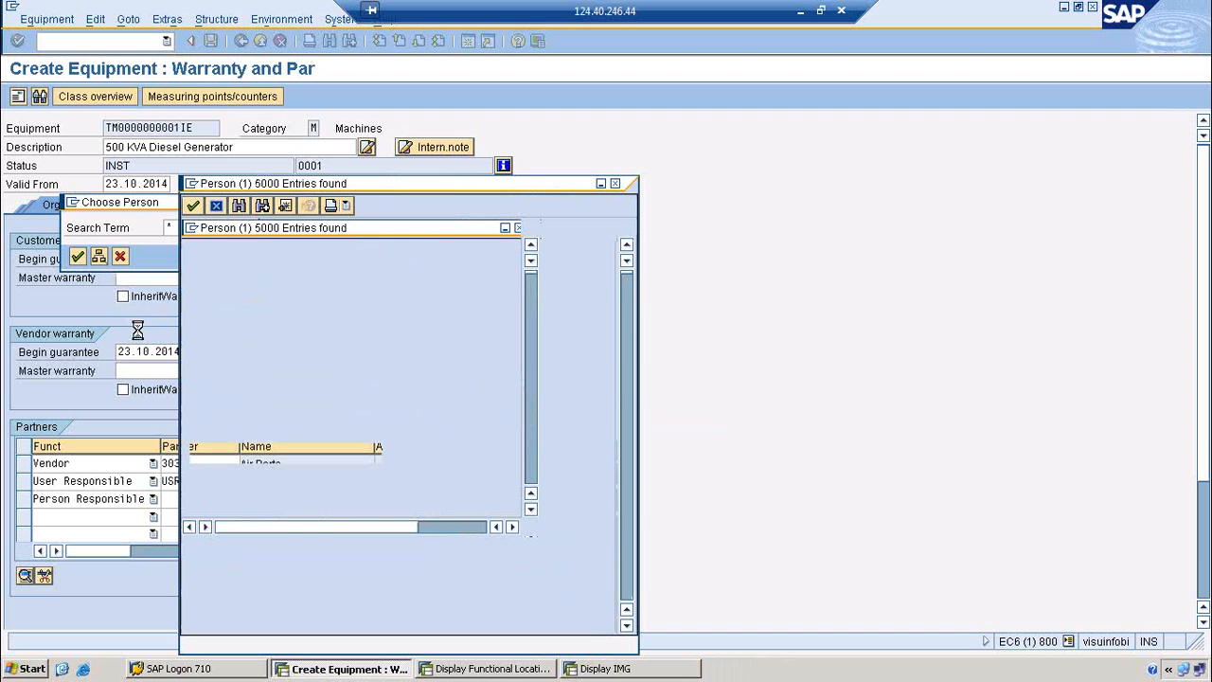
double_click(284, 483)
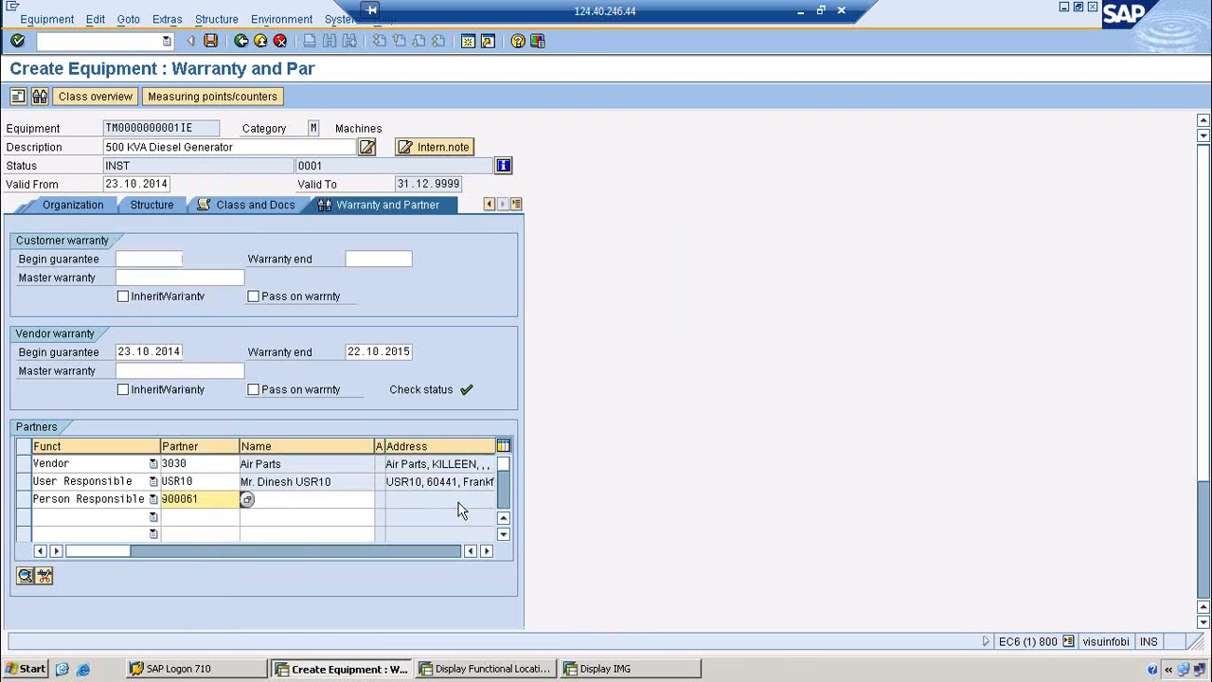
key(Return)
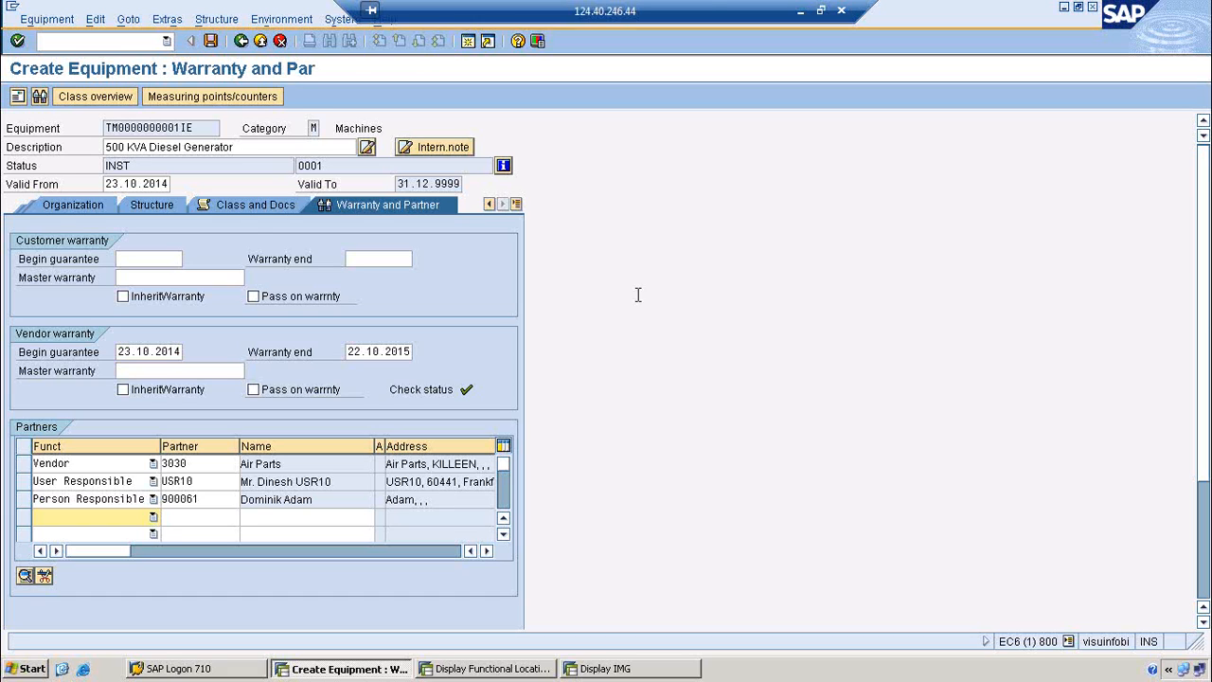
Step: Return to the equipment's general data, save the new equipment master and leave equipment creation
click(516, 205)
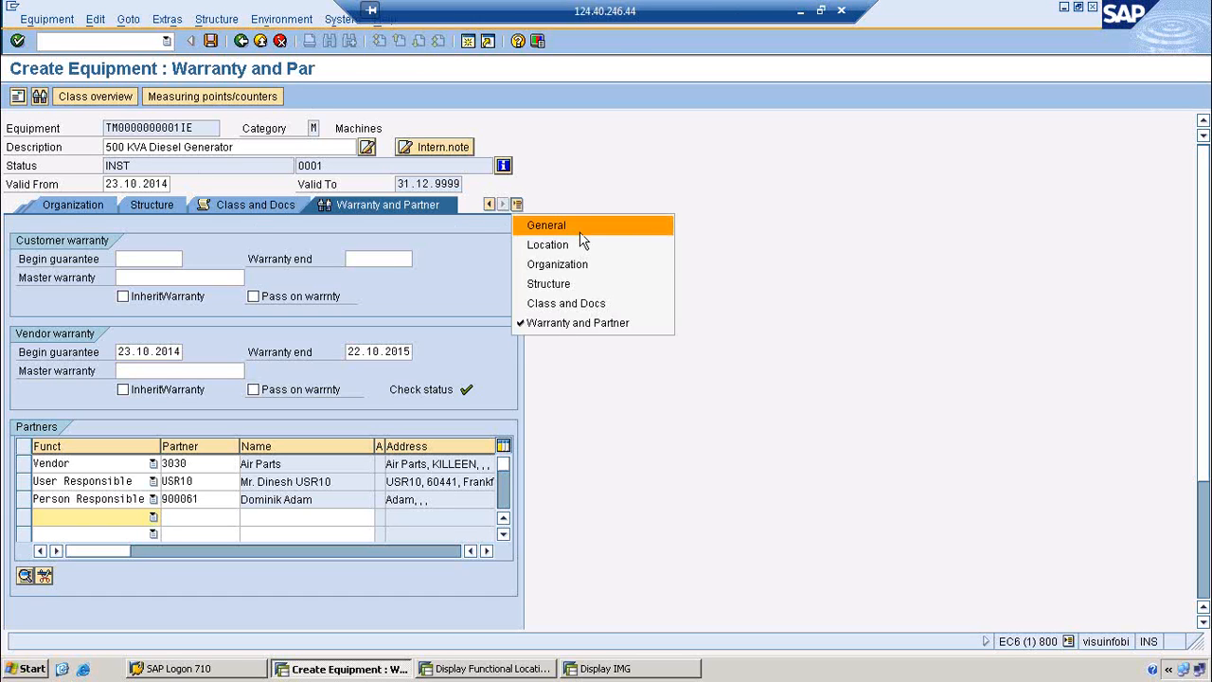
click(549, 226)
click(211, 40)
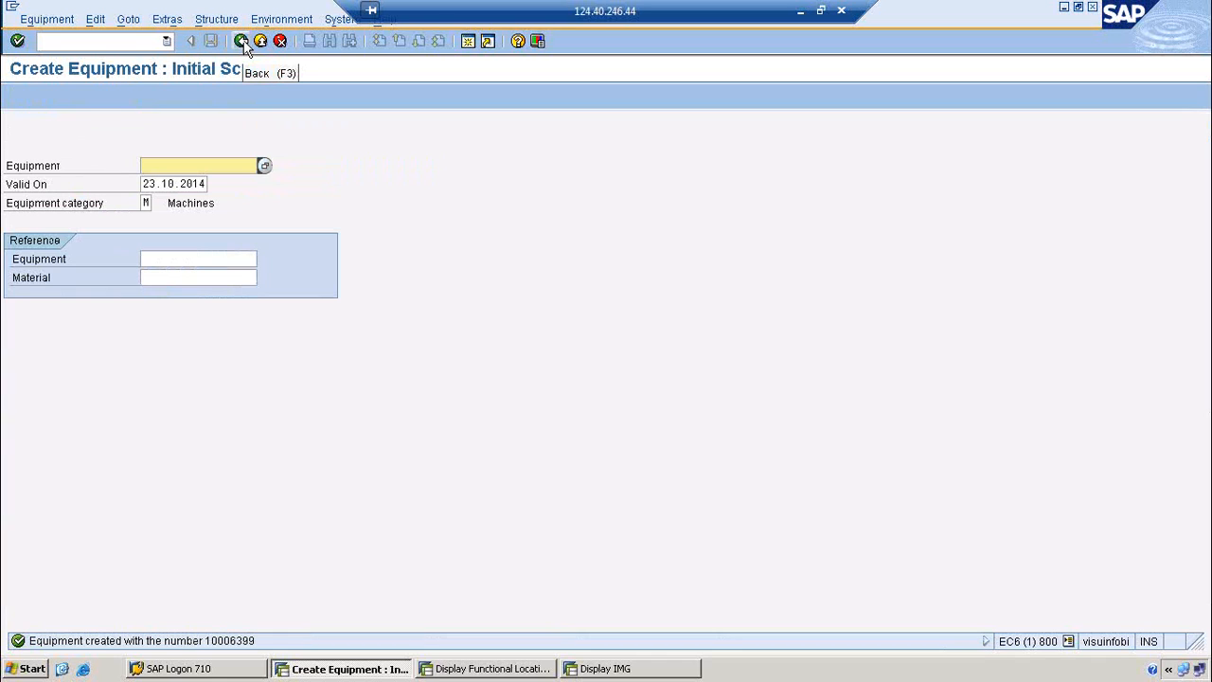
click(244, 43)
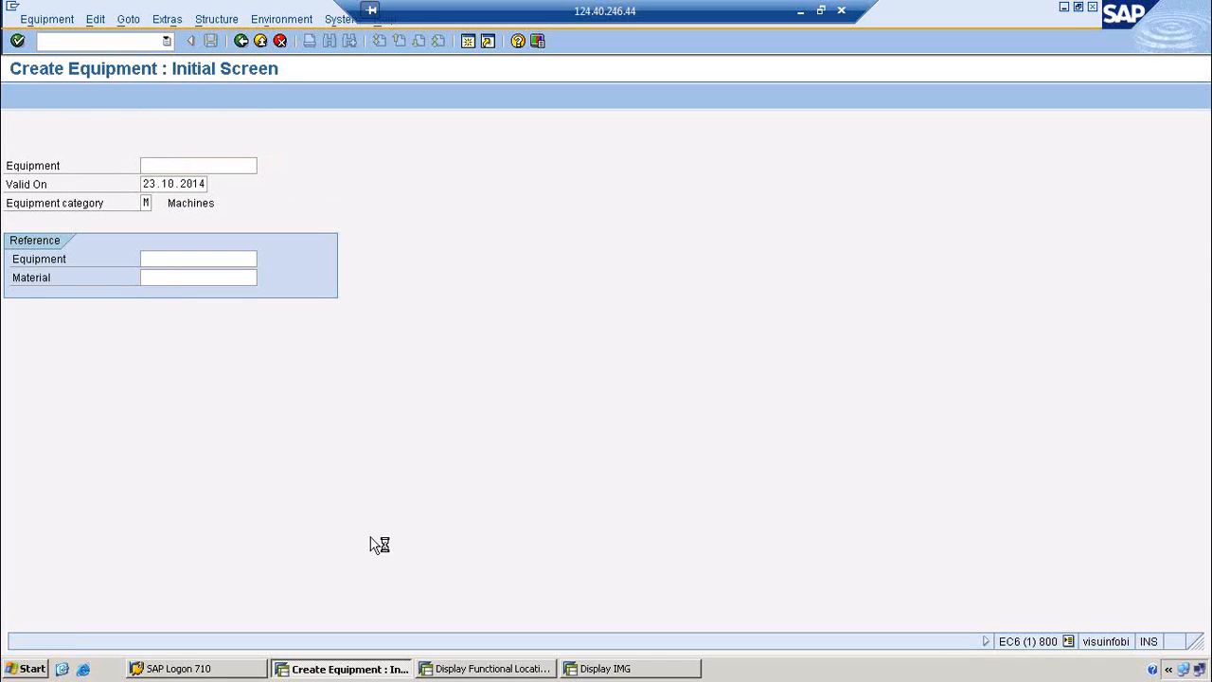
Step: Rerun the functional location structure list for MAUT with Equipment installed included
click(489, 668)
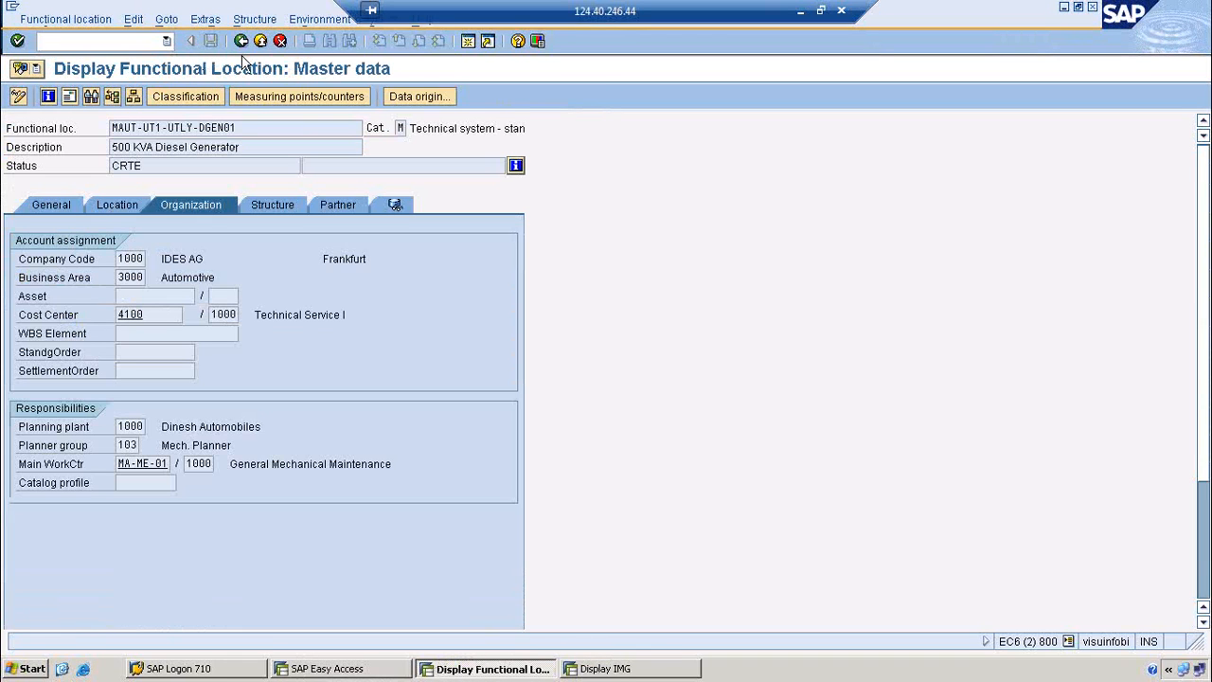
click(244, 42)
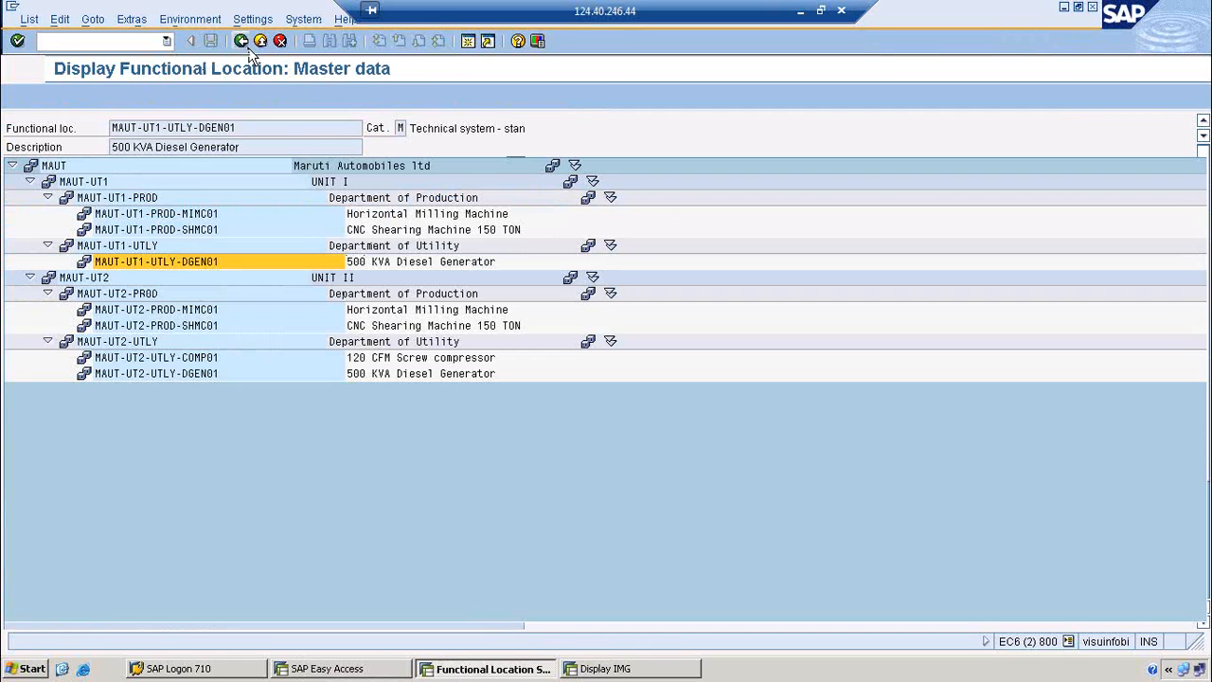
click(244, 43)
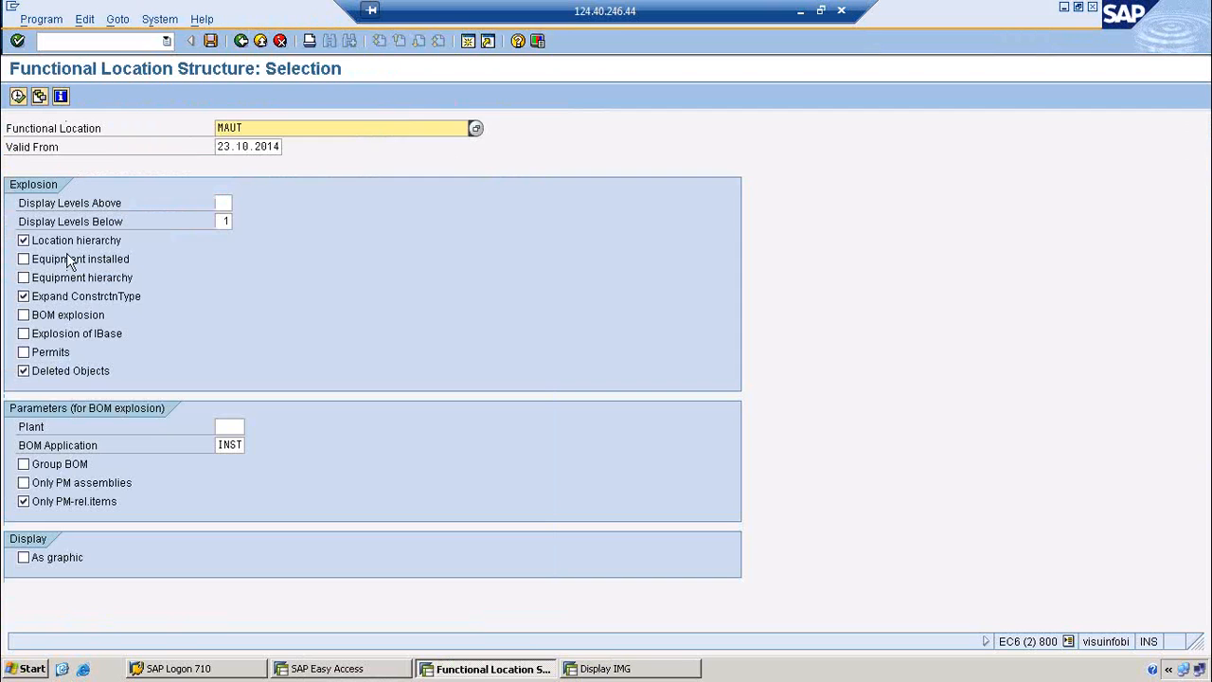
click(72, 260)
click(18, 95)
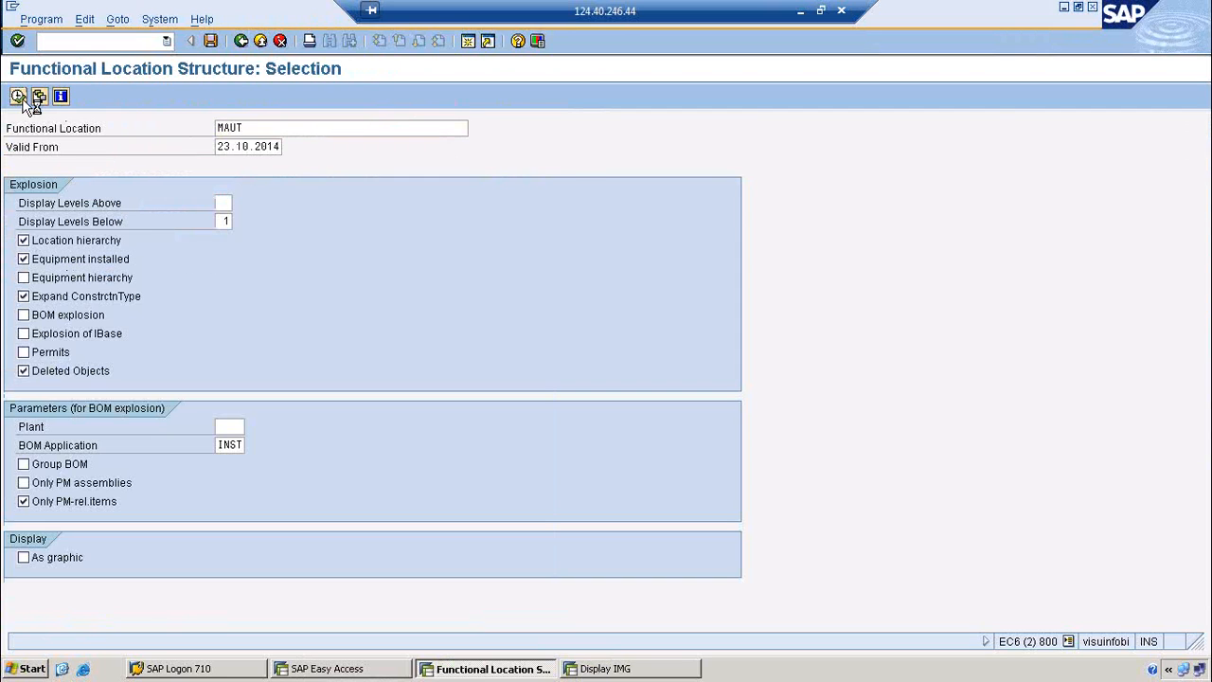
Step: Expand MAUT-UT1 and MAUT-UT1-UTLY down to MAUT-UT1-UTLY-DGEN01 and examine the equipment installed there
click(29, 181)
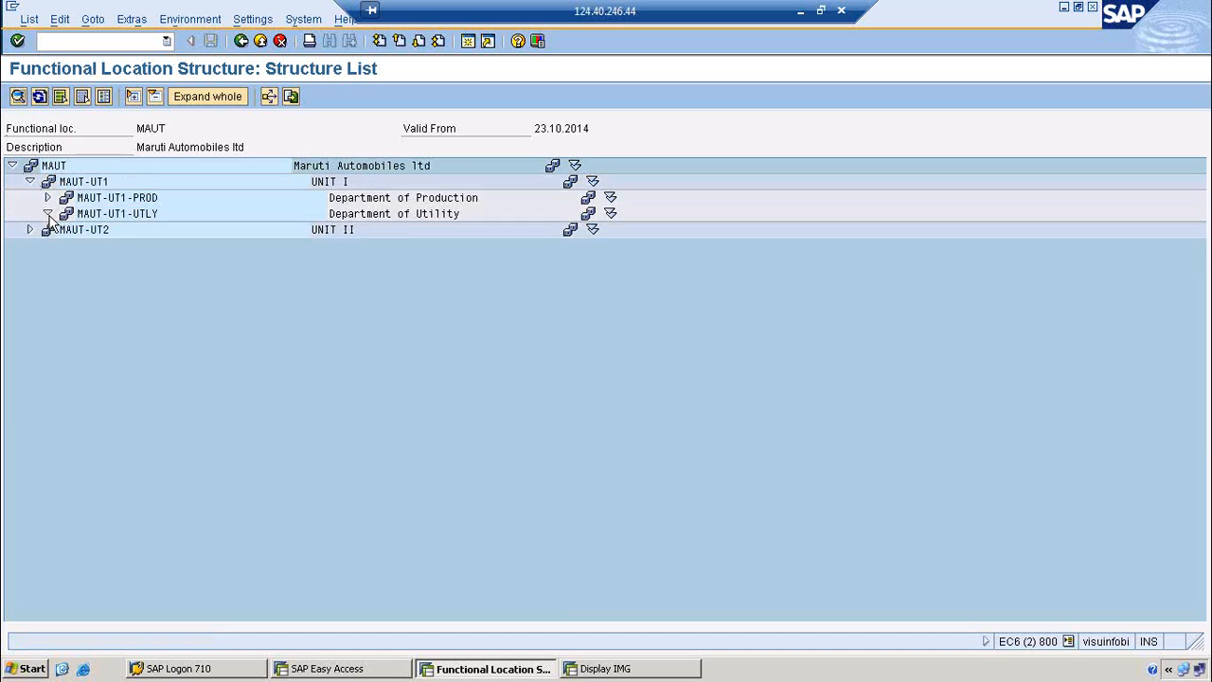
click(48, 214)
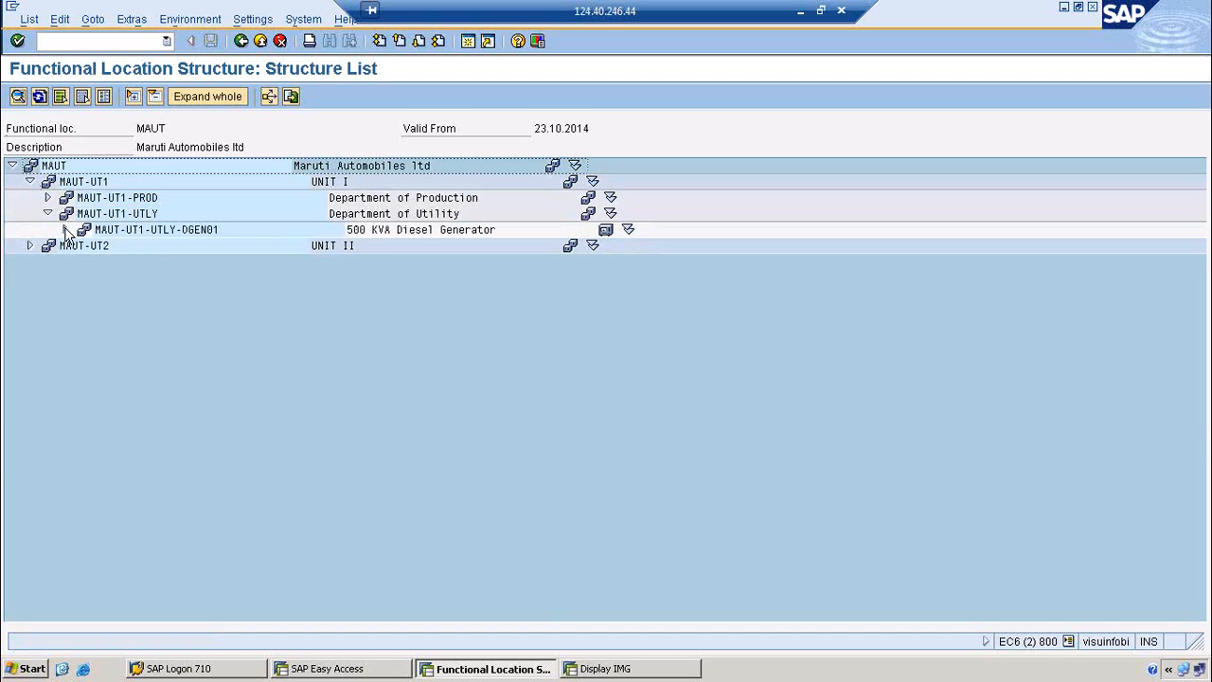
click(65, 229)
click(131, 247)
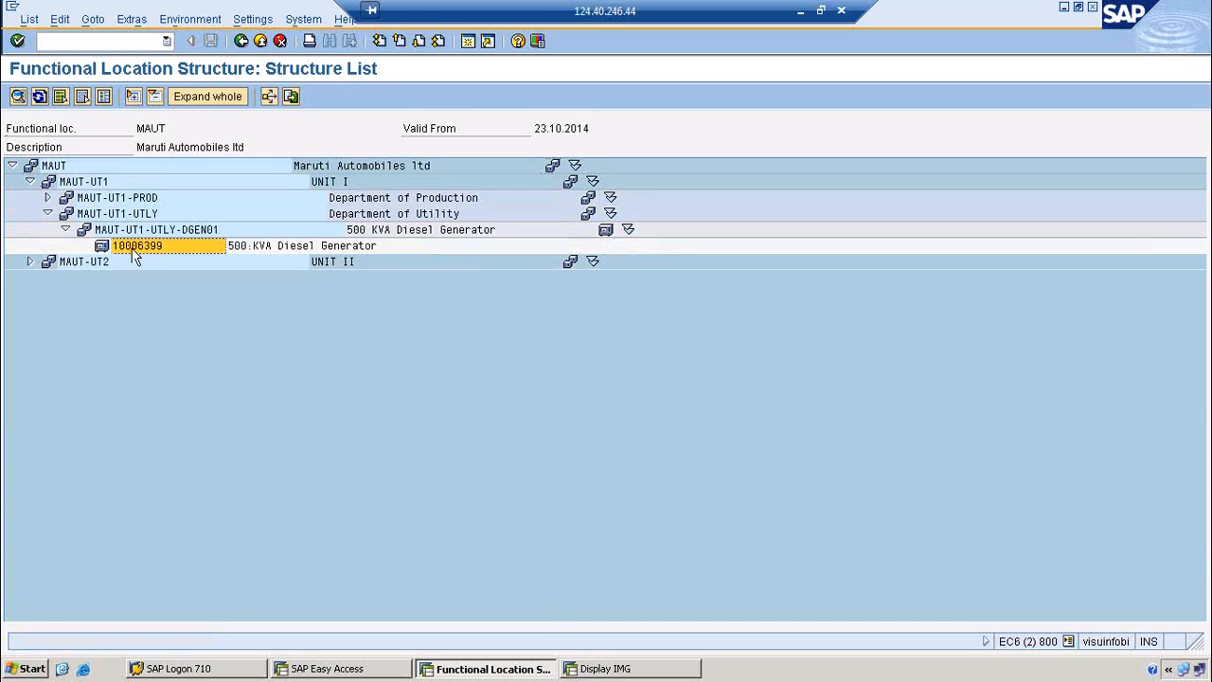
click(126, 234)
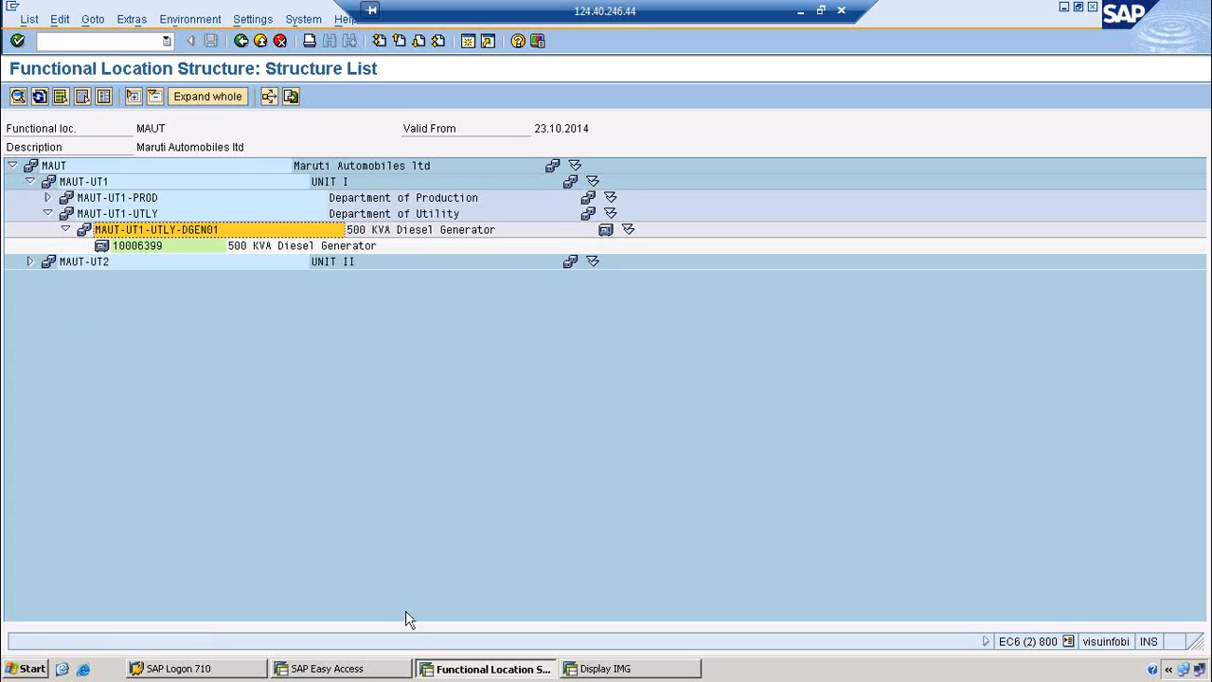
click(348, 667)
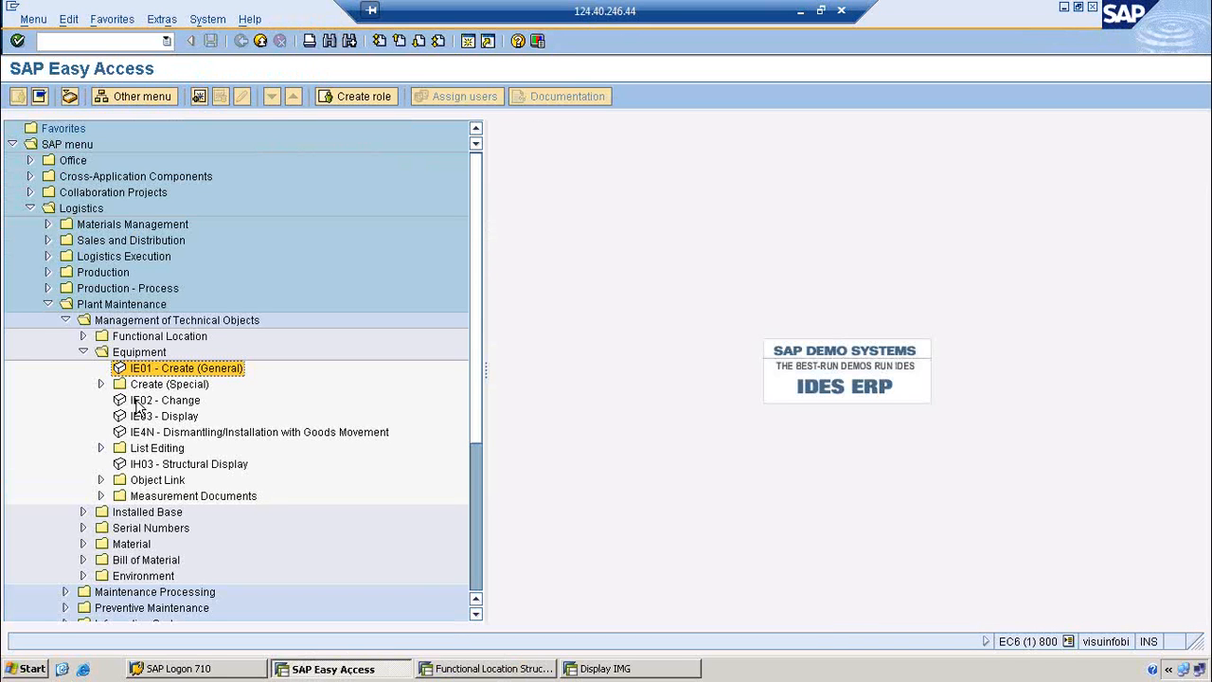
click(497, 669)
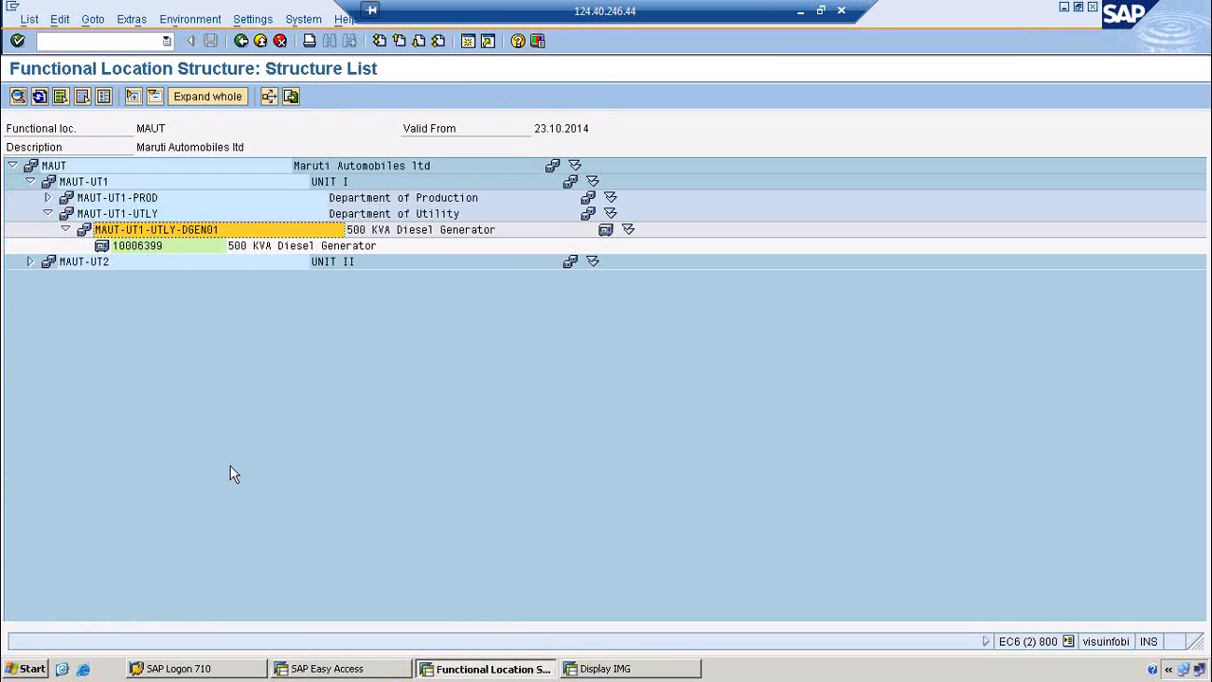
Step: Switch to the SAP Easy Access session and start transaction IE01 to create another equipment master
click(148, 249)
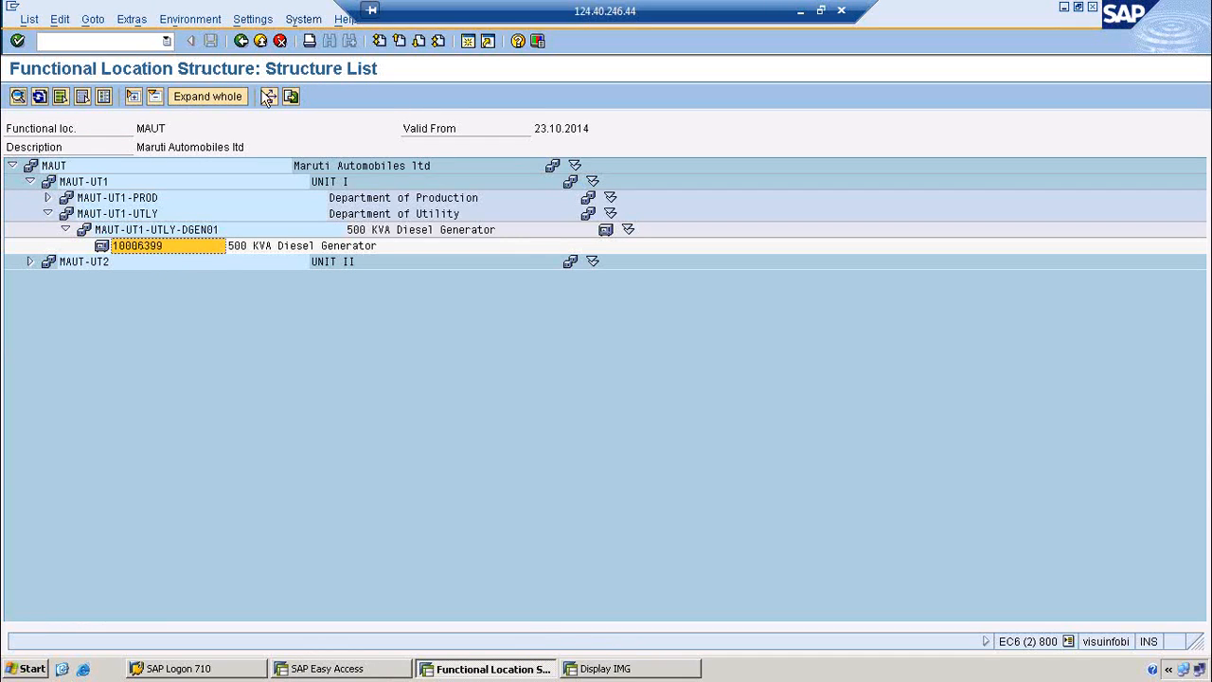
click(327, 668)
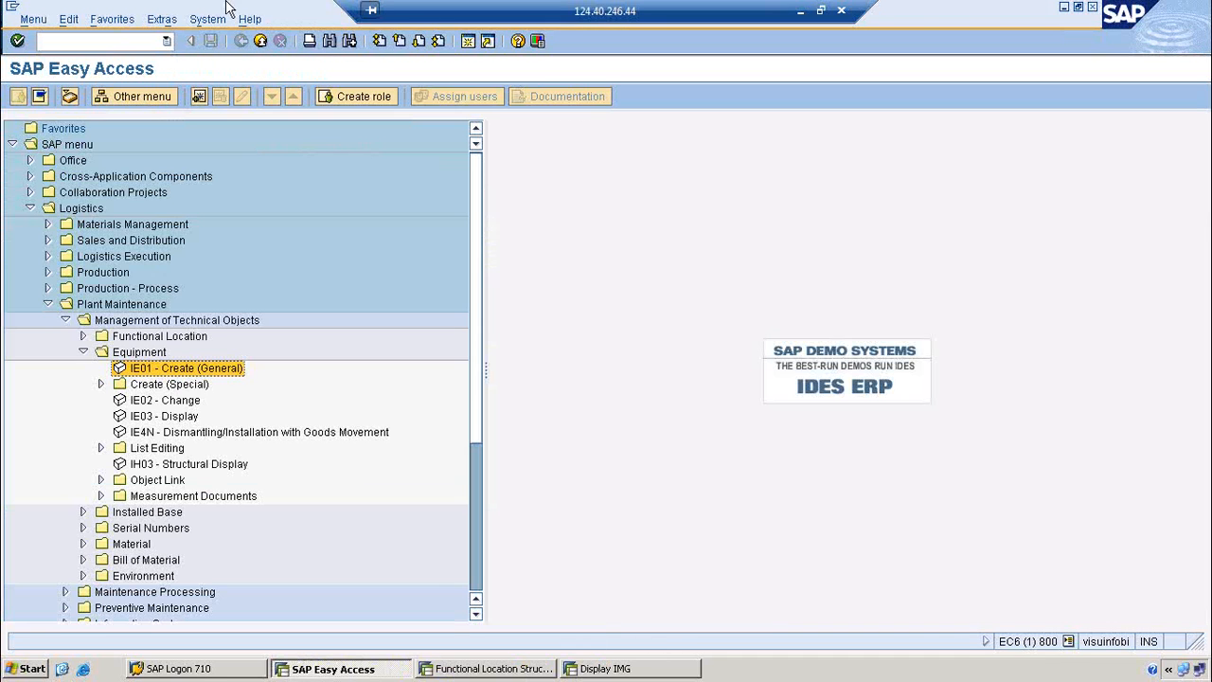
click(66, 41)
text(IE01)
key(Return)
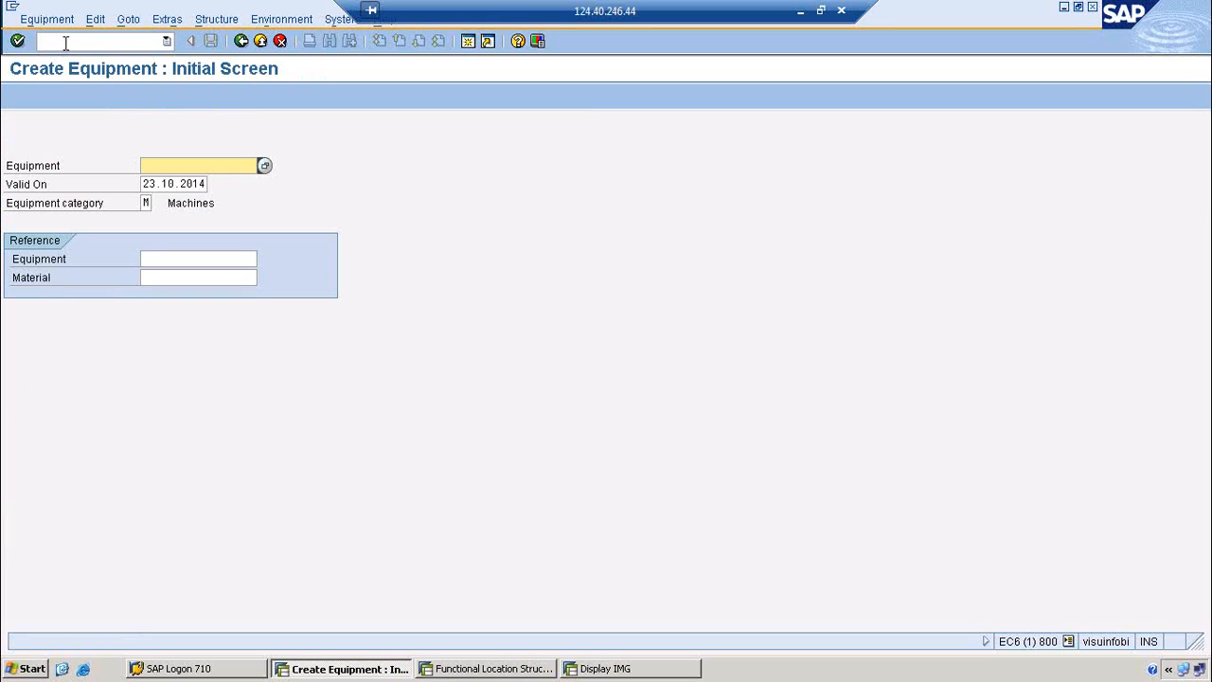
Step: Continue to the general data with the existing Machines category and enter the description Gear Box
key(Return)
text(gE)
key(BackSpace)
key(BackSpace)
text(GE)
key(Caps_Lock)
key(BackSpace)
text(ear Box)
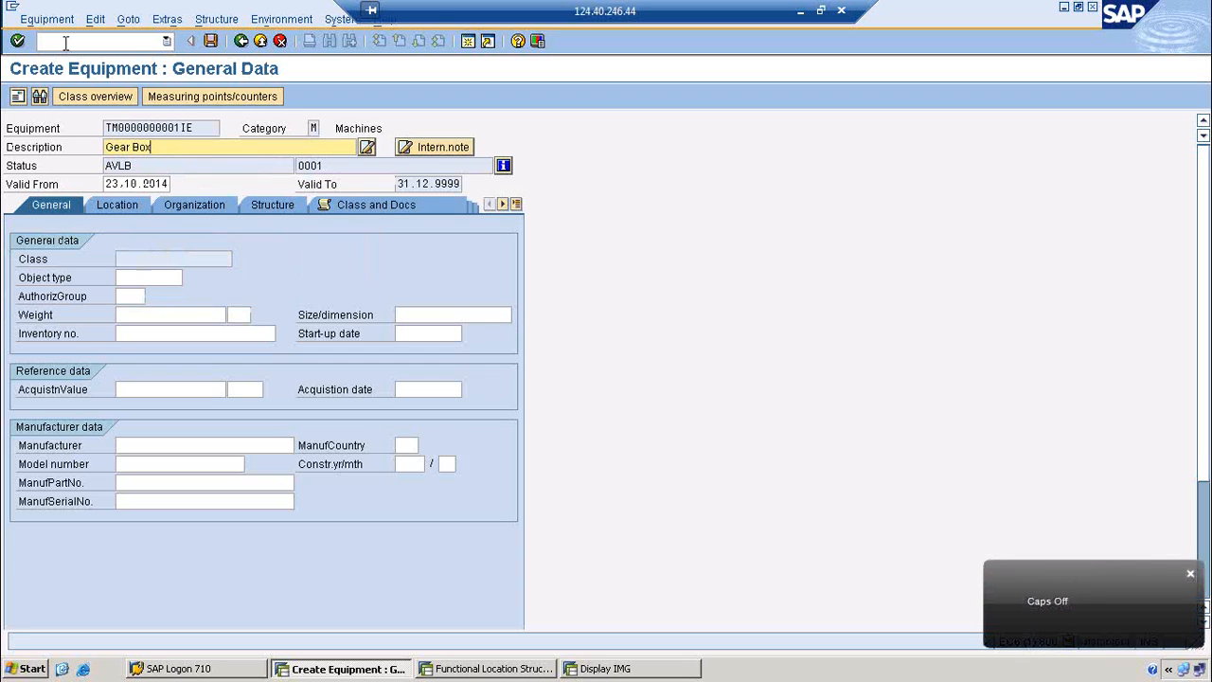
Step: Search the technical object types available for the equipment for gear, and close the list without choosing one
click(139, 278)
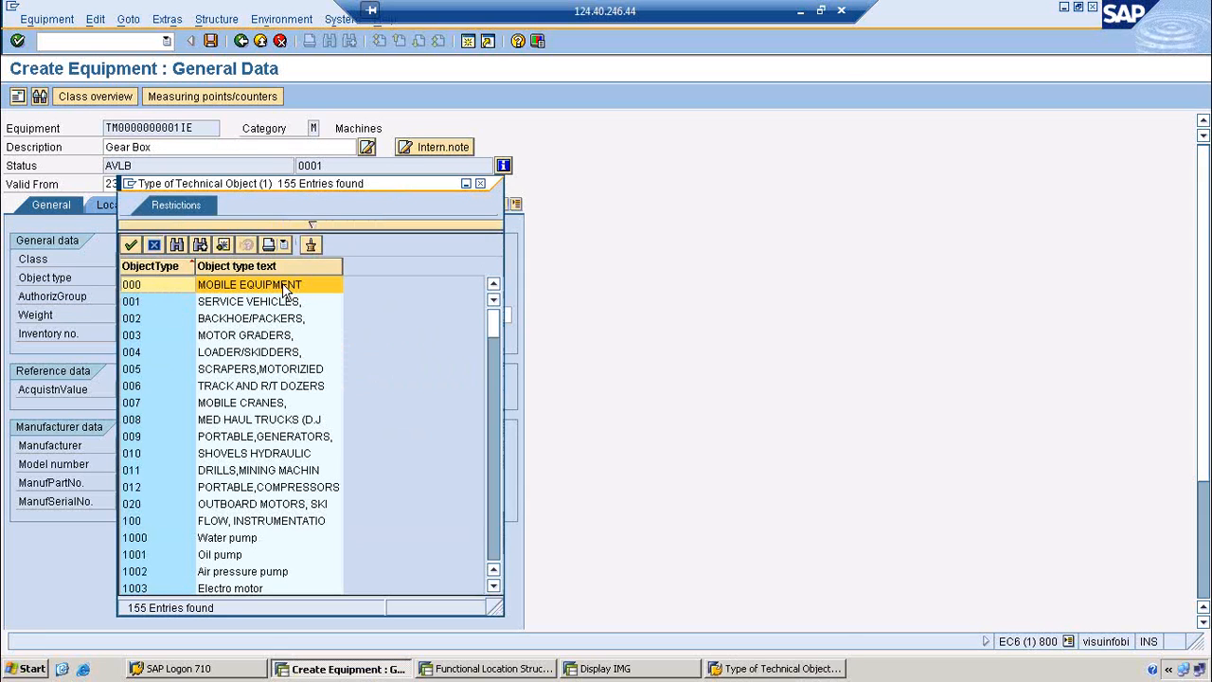
click(177, 246)
text(g)
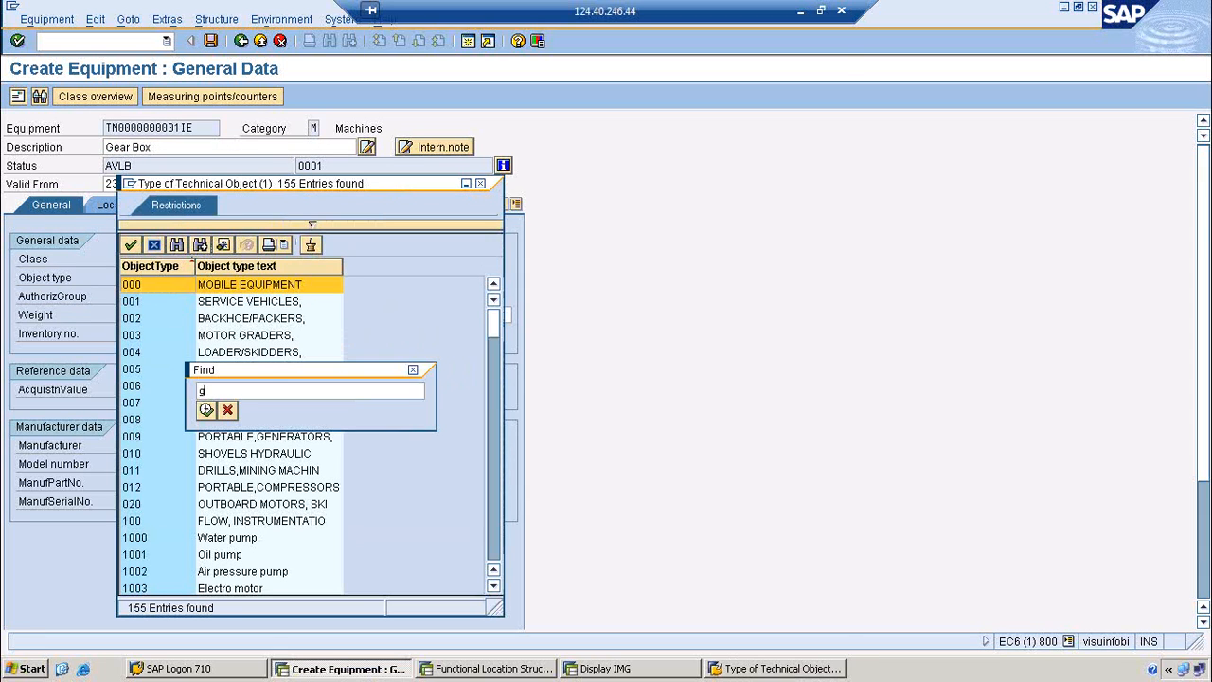
text(ear)
key(Return)
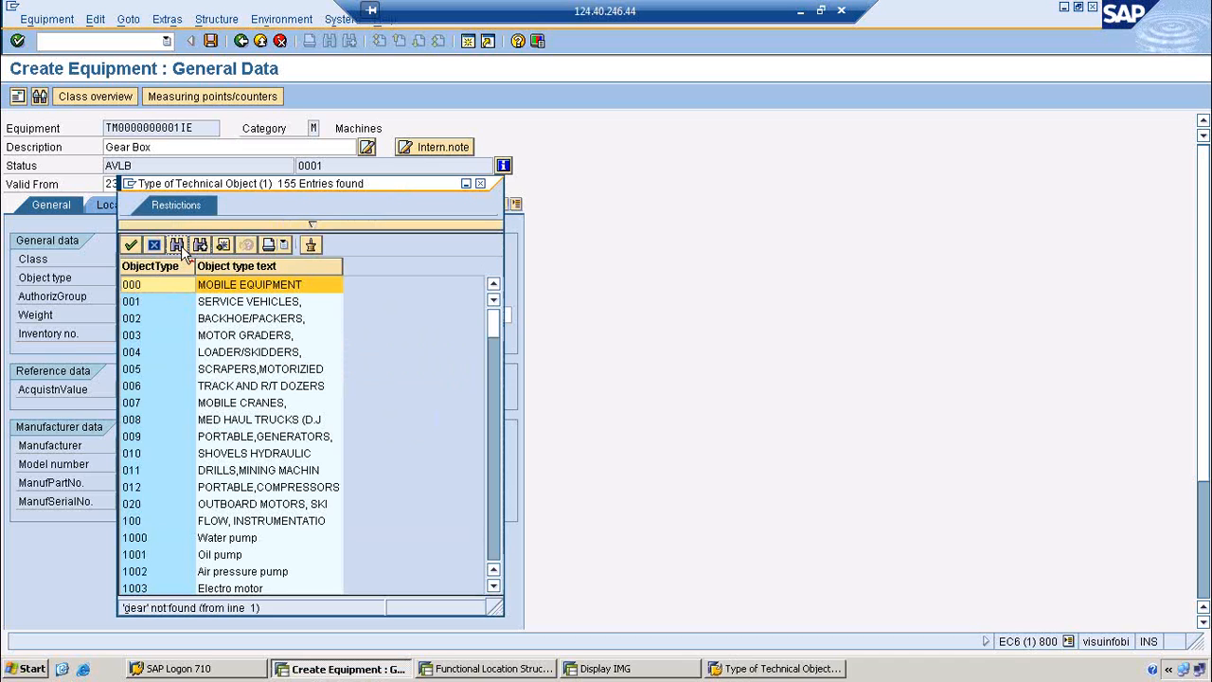
click(177, 246)
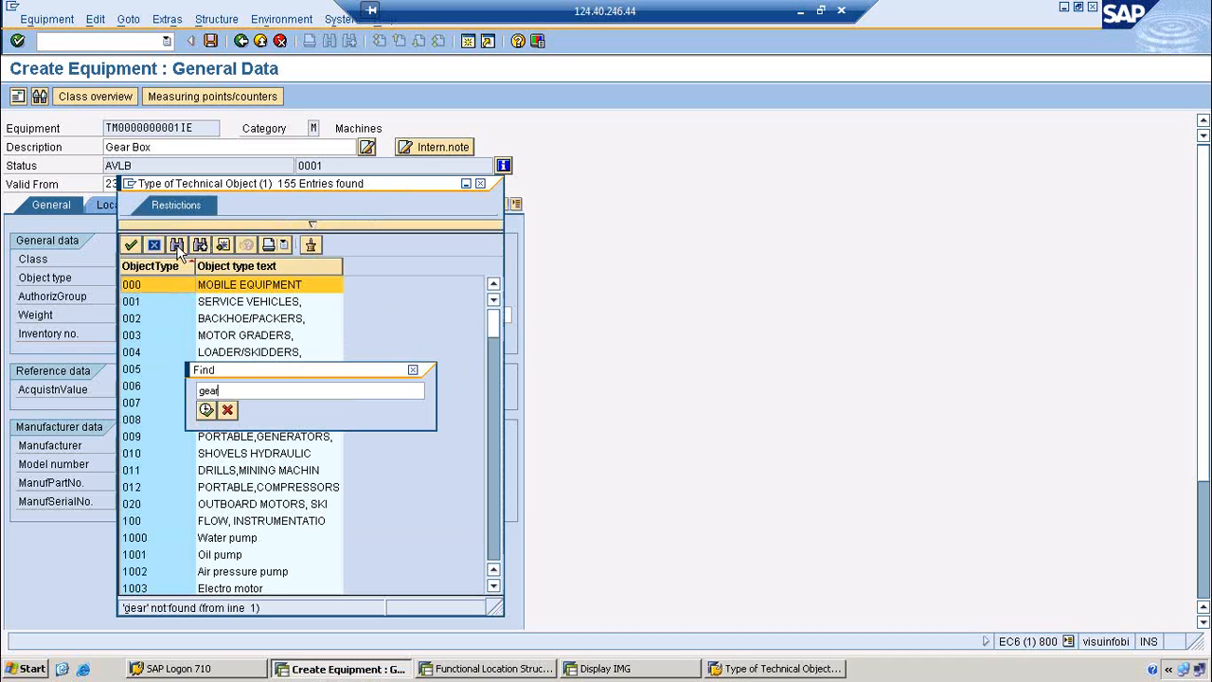
click(206, 410)
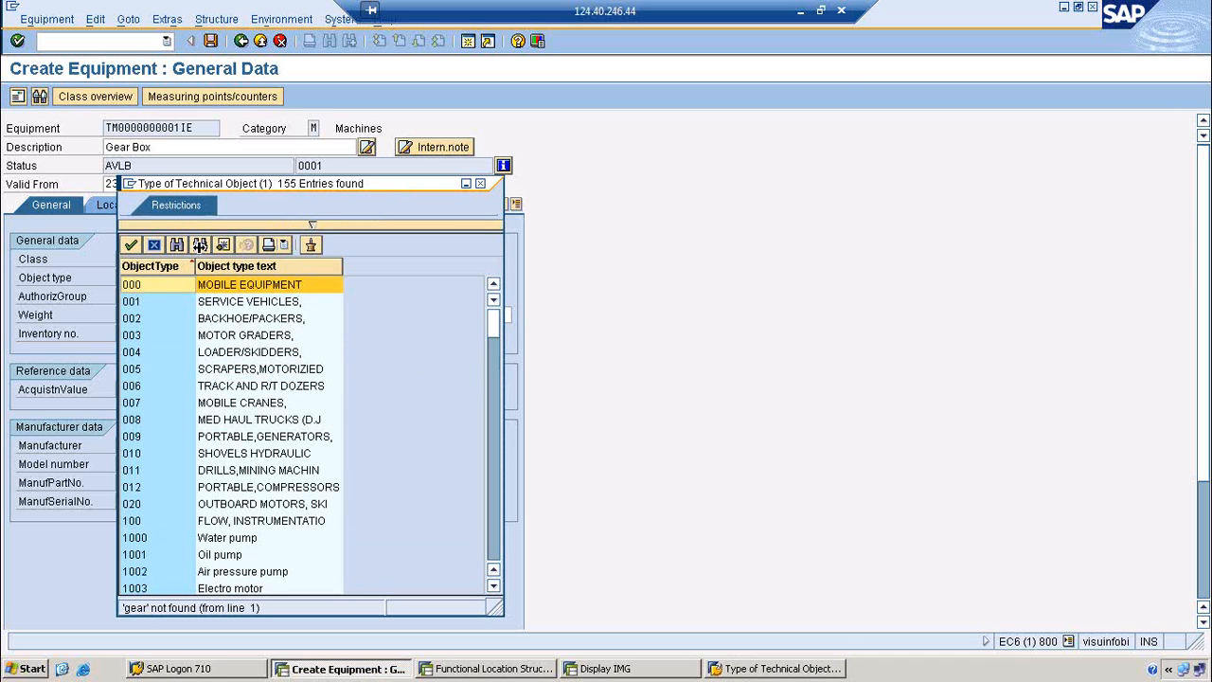
click(480, 184)
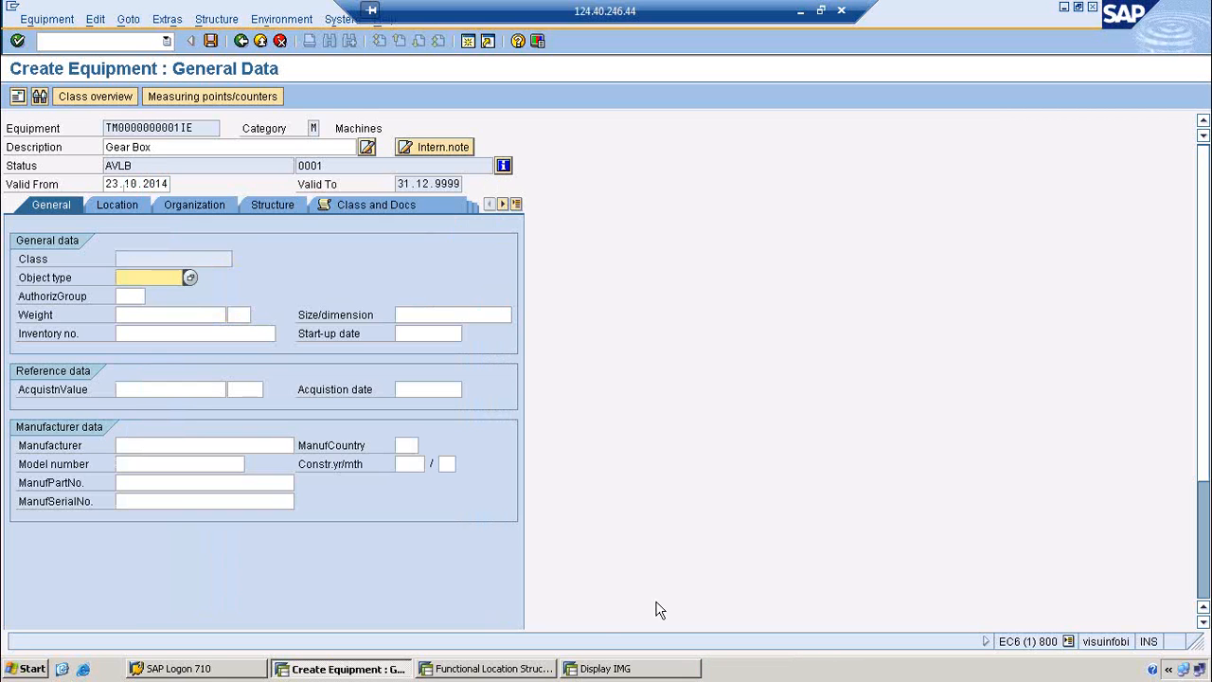
Step: In the customizing session's Types of Technical Objects, add a new entry with object type 1011 and description Gear Box
click(613, 669)
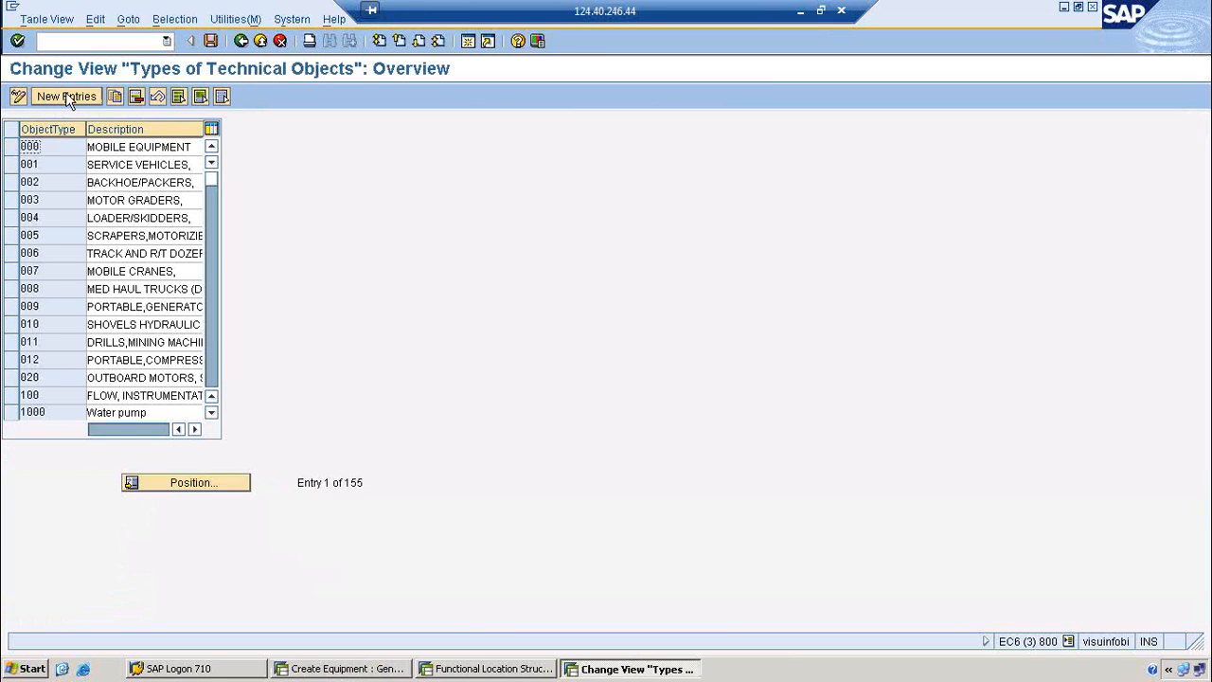
click(65, 98)
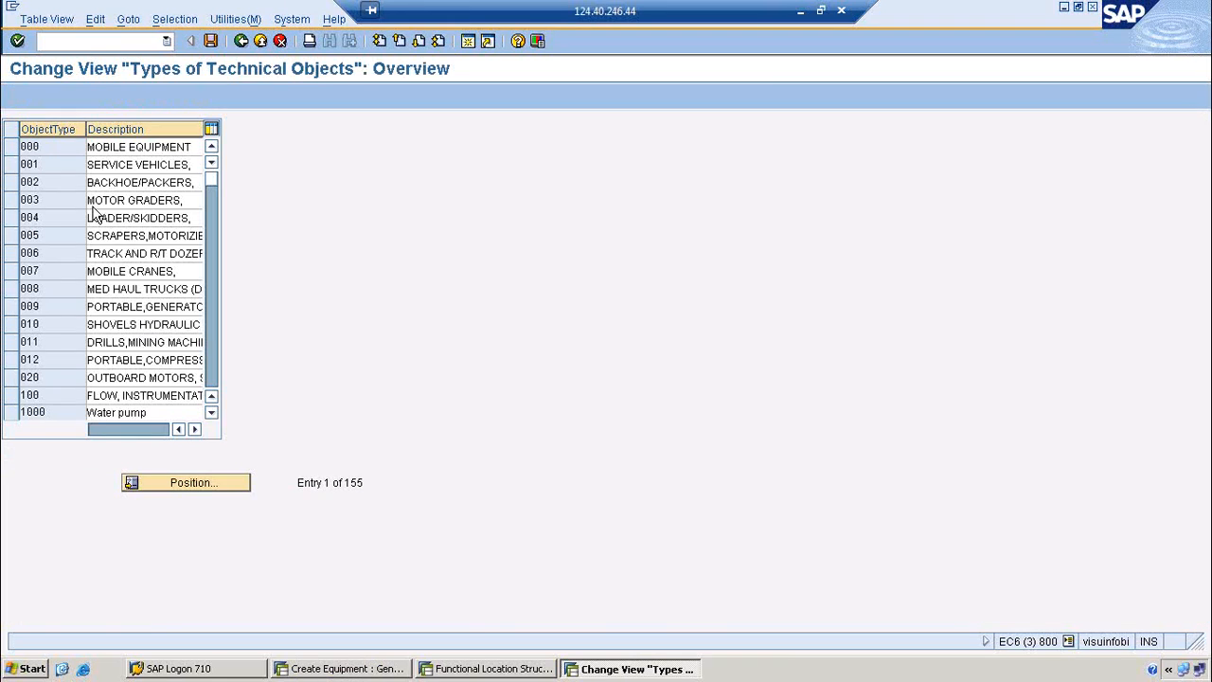
click(52, 147)
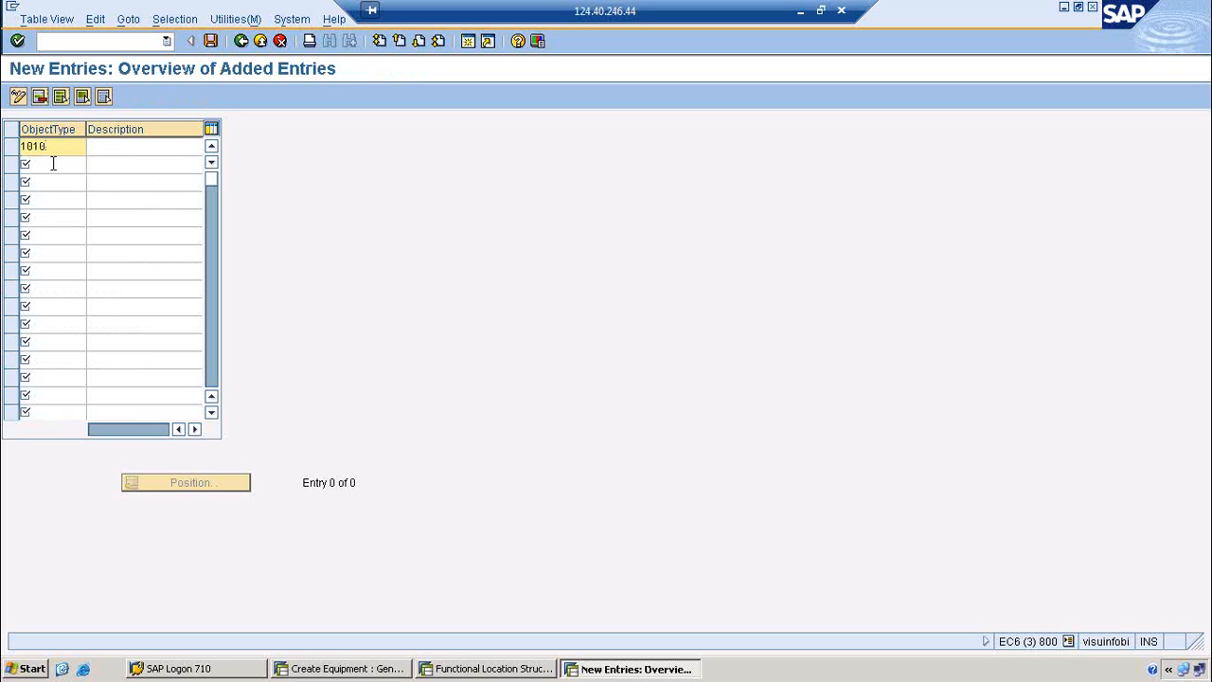
key(BackSpace)
text(1)
click(114, 147)
text(G)
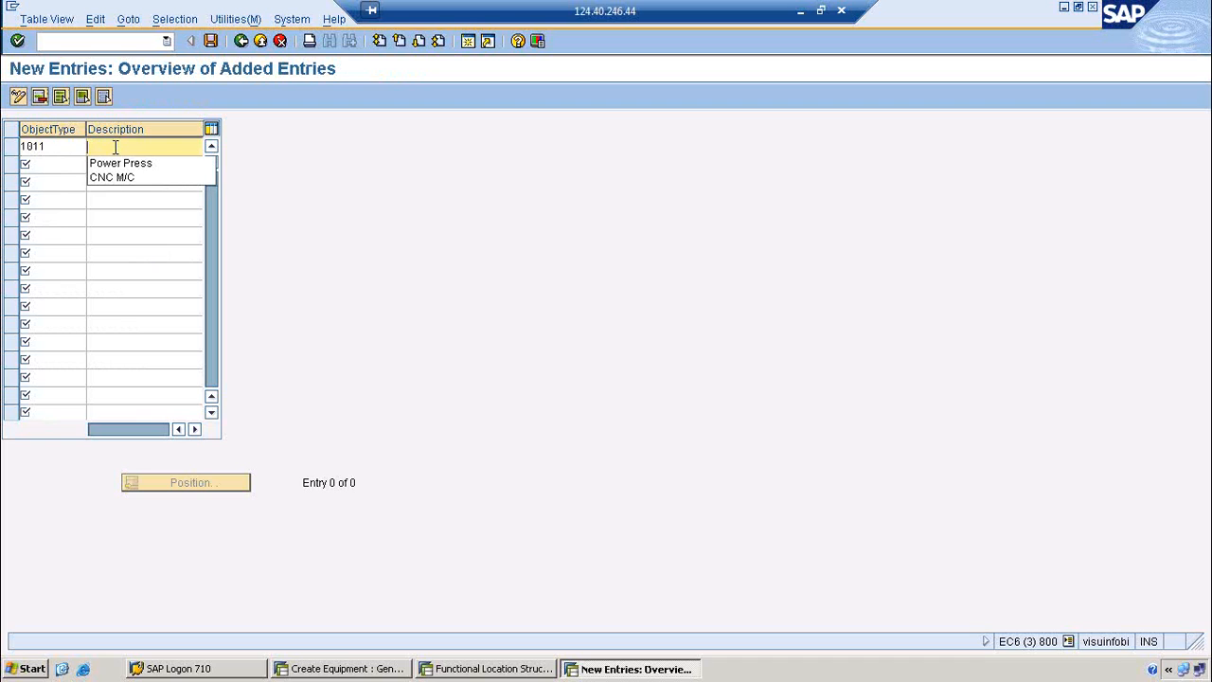
text(ear Bo)
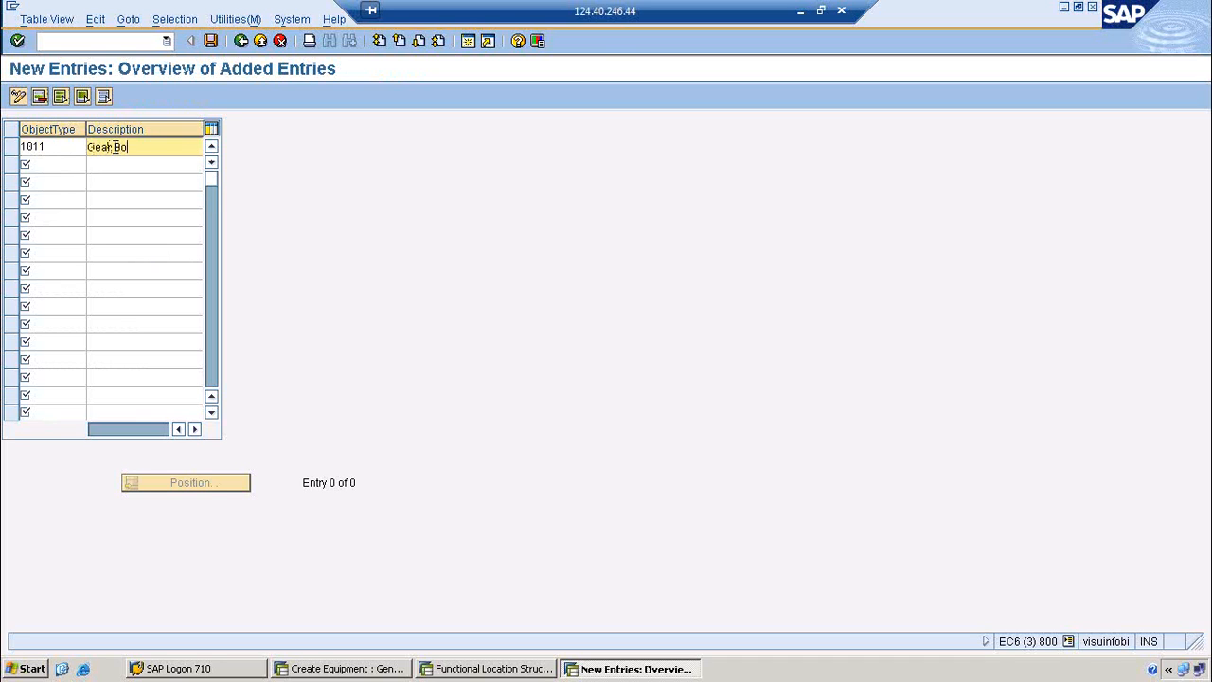
text(x)
key(Return)
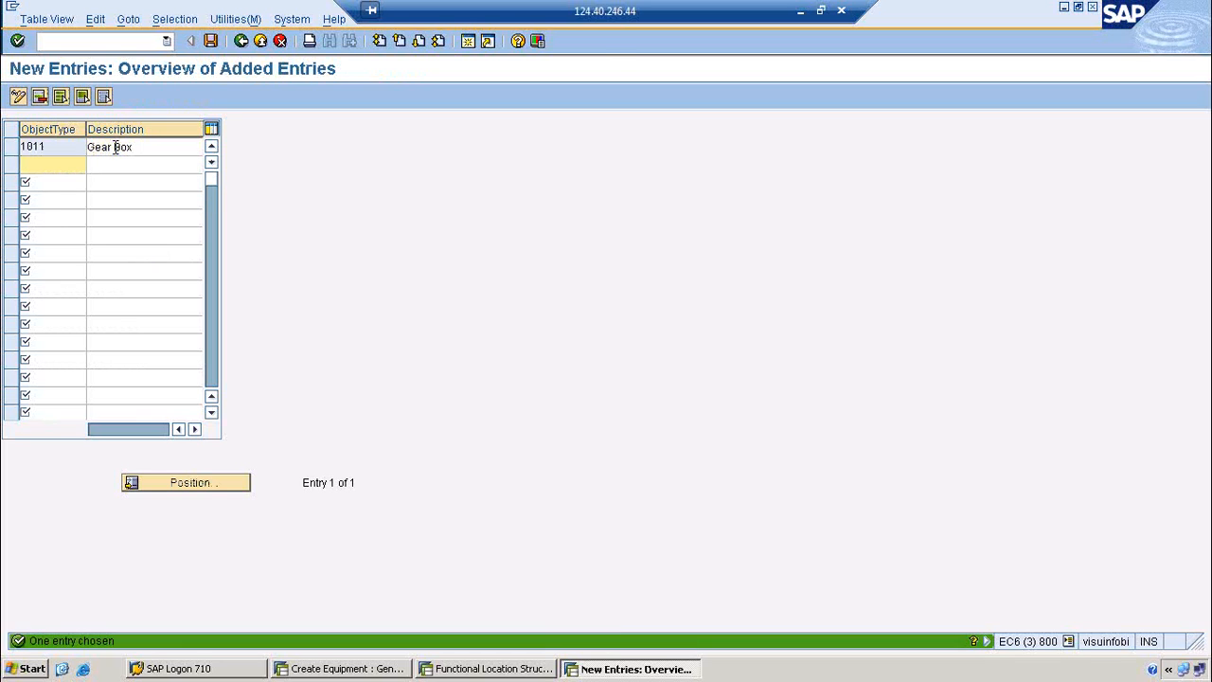
Step: Save the new object type under customizing request EC6K900067 and return to the IMG structure
click(210, 42)
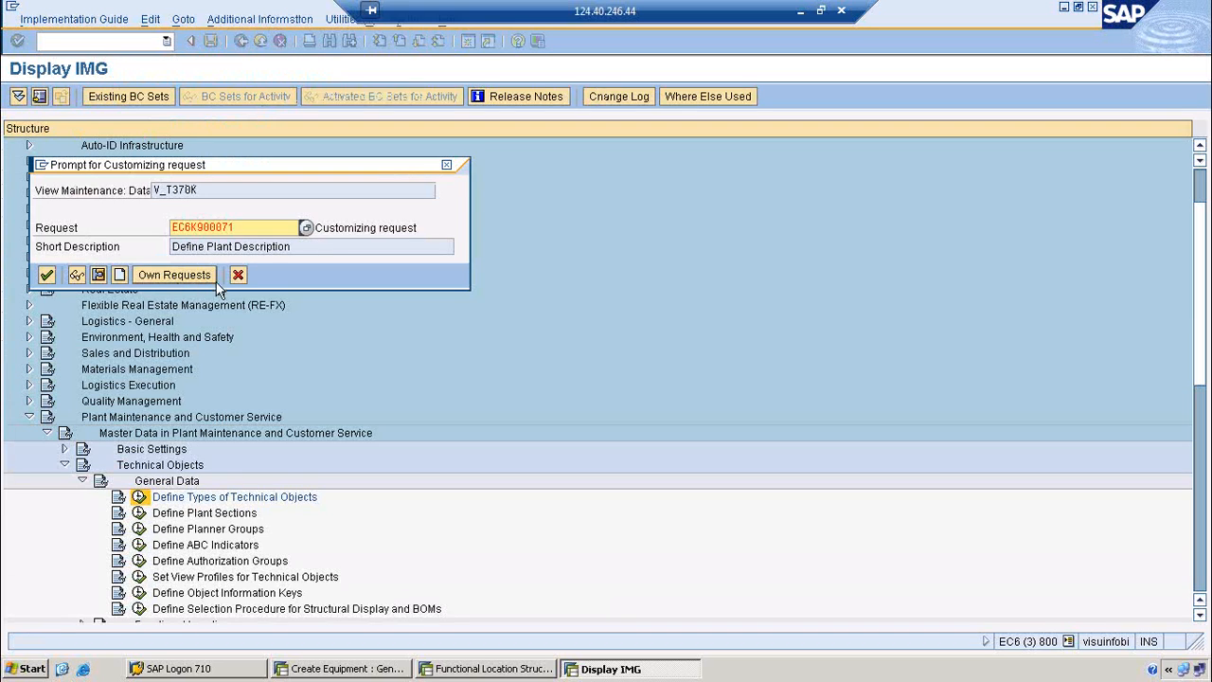
click(306, 227)
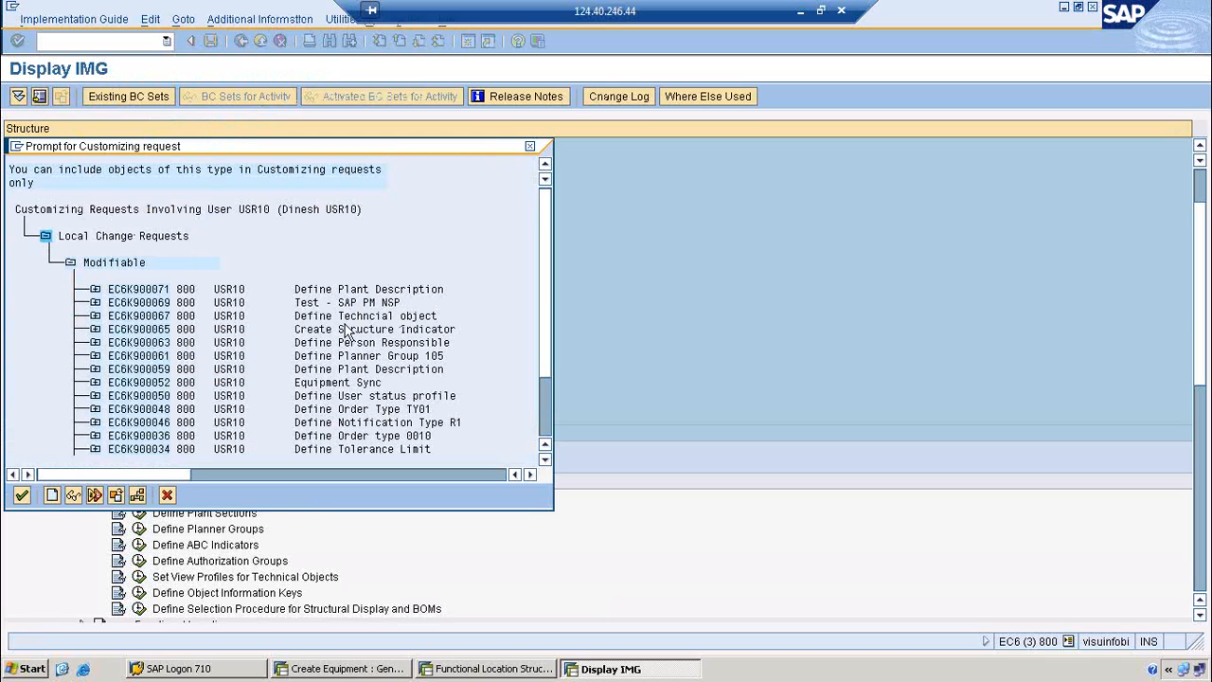
double_click(141, 317)
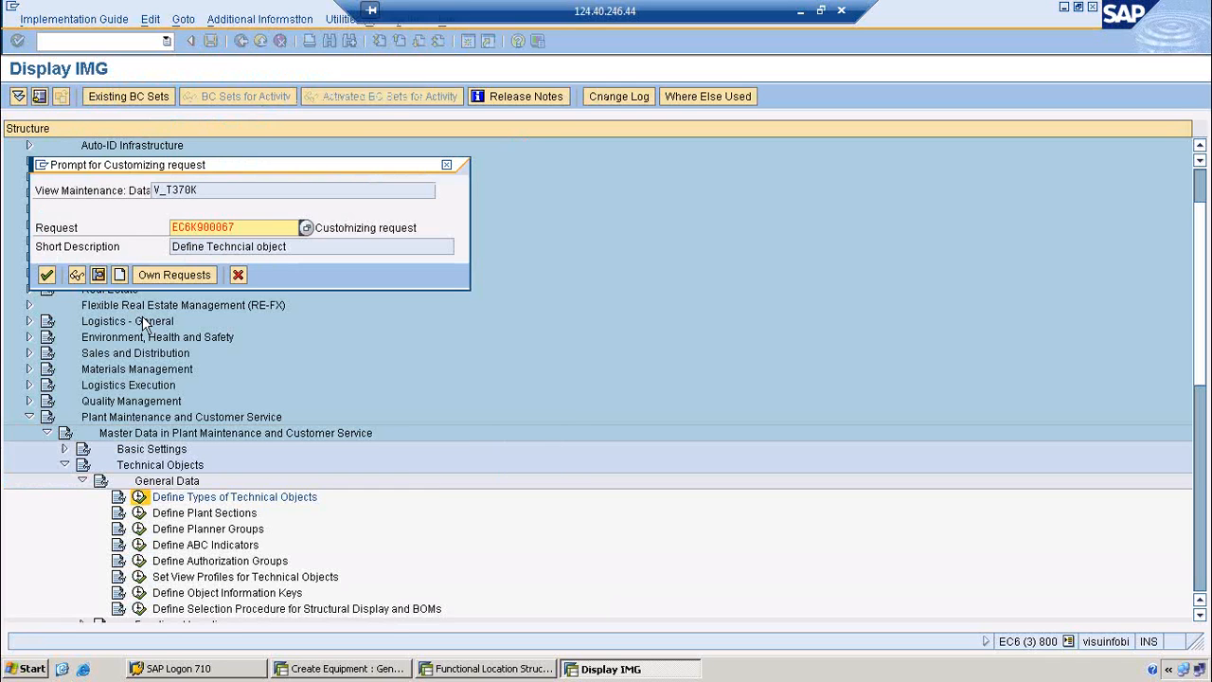
click(47, 274)
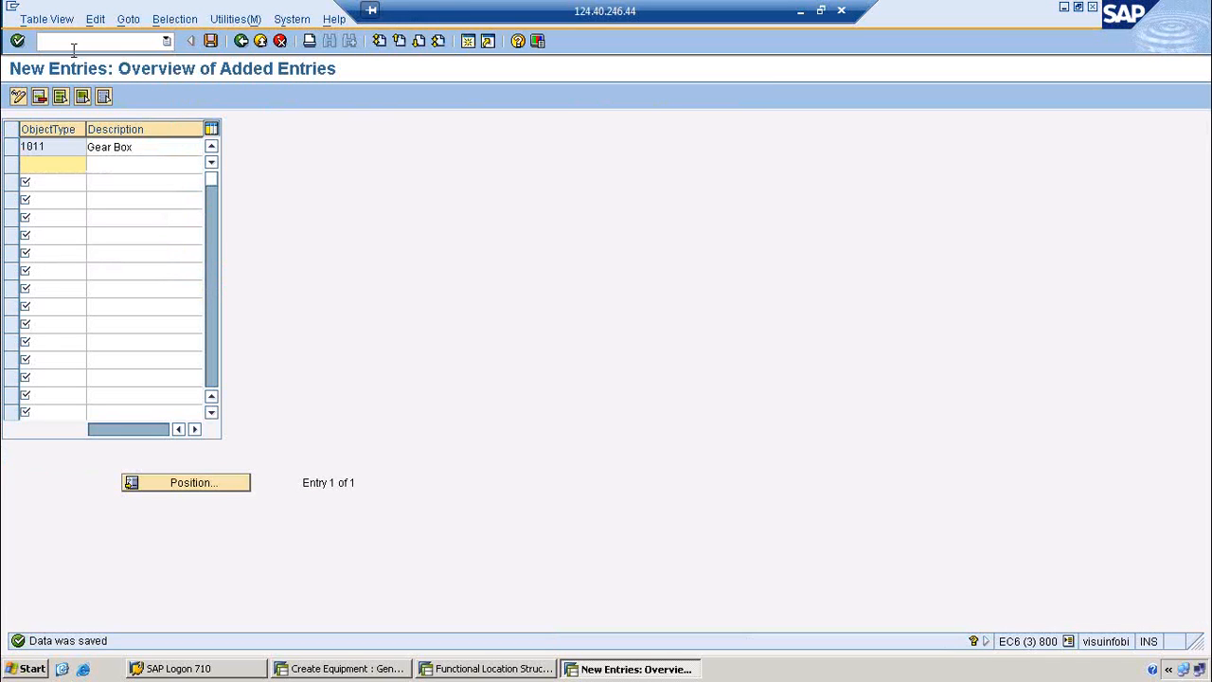
click(242, 42)
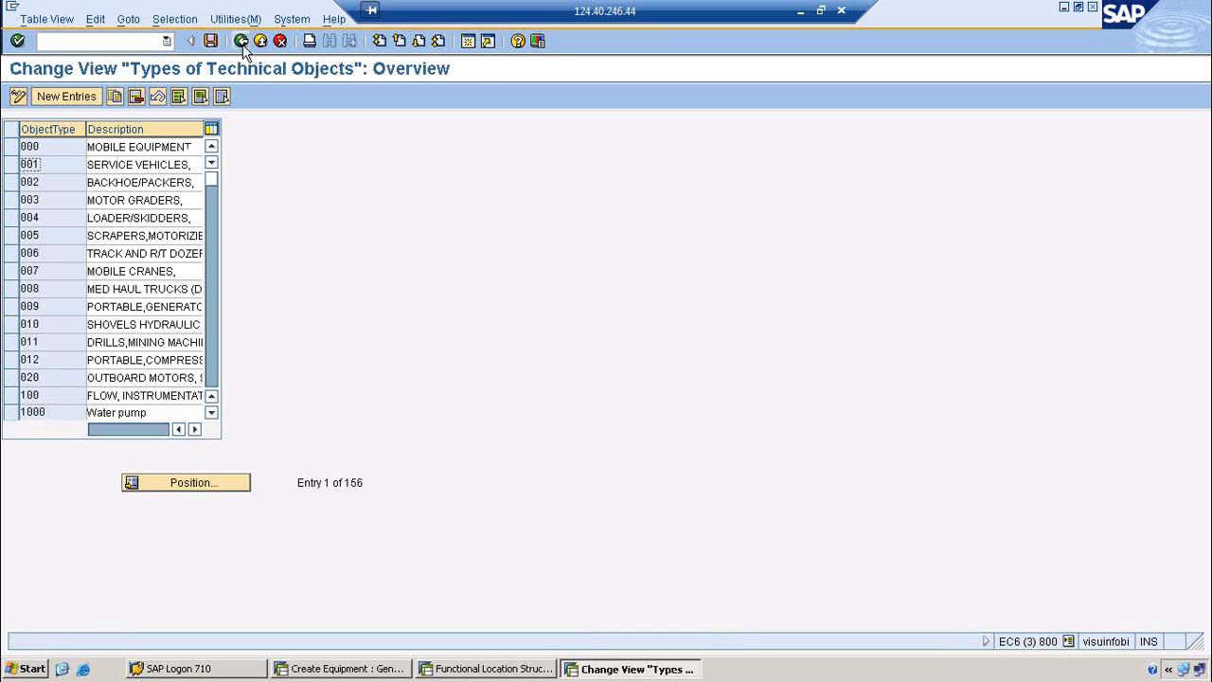
click(242, 42)
Step: Return to the Gear Box equipment and assign object type 1011 and authorization group 3000
click(370, 671)
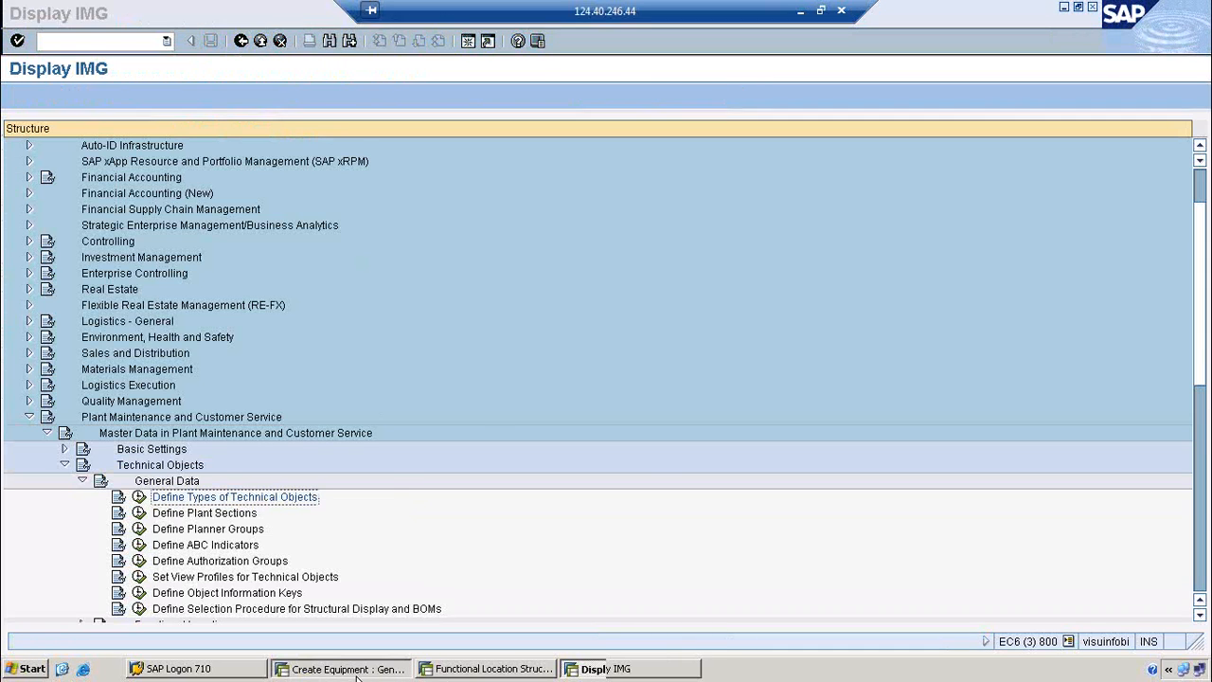
click(190, 281)
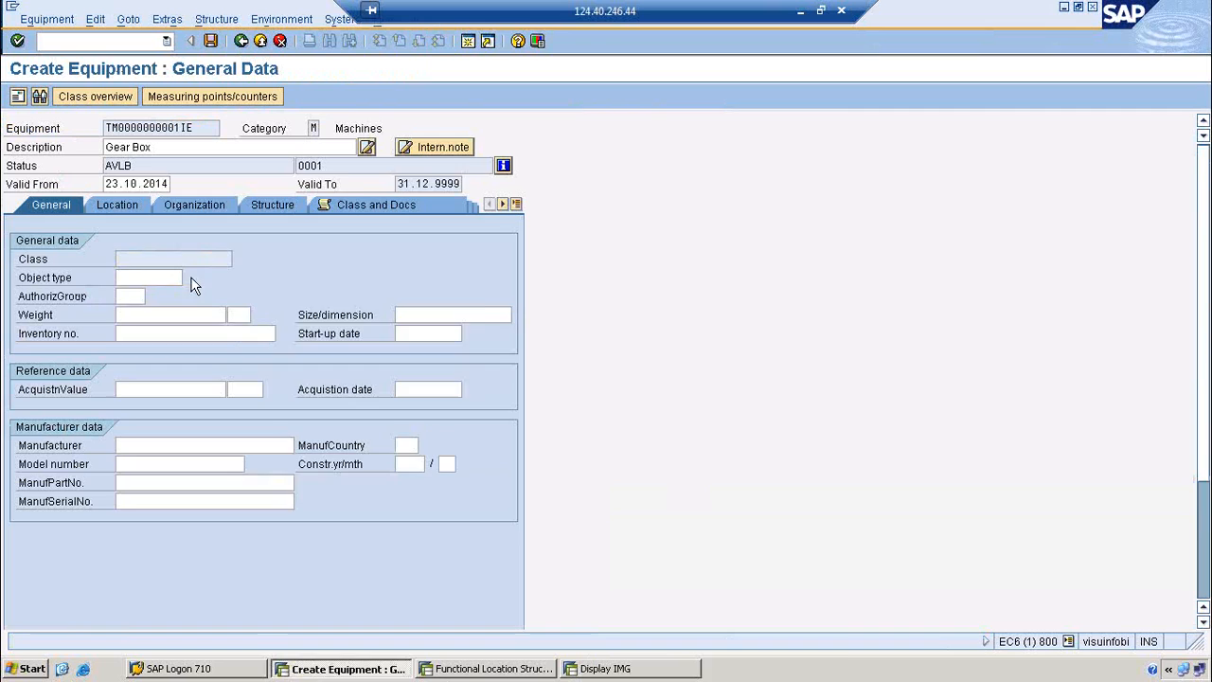
scroll(238, 496, down, 5)
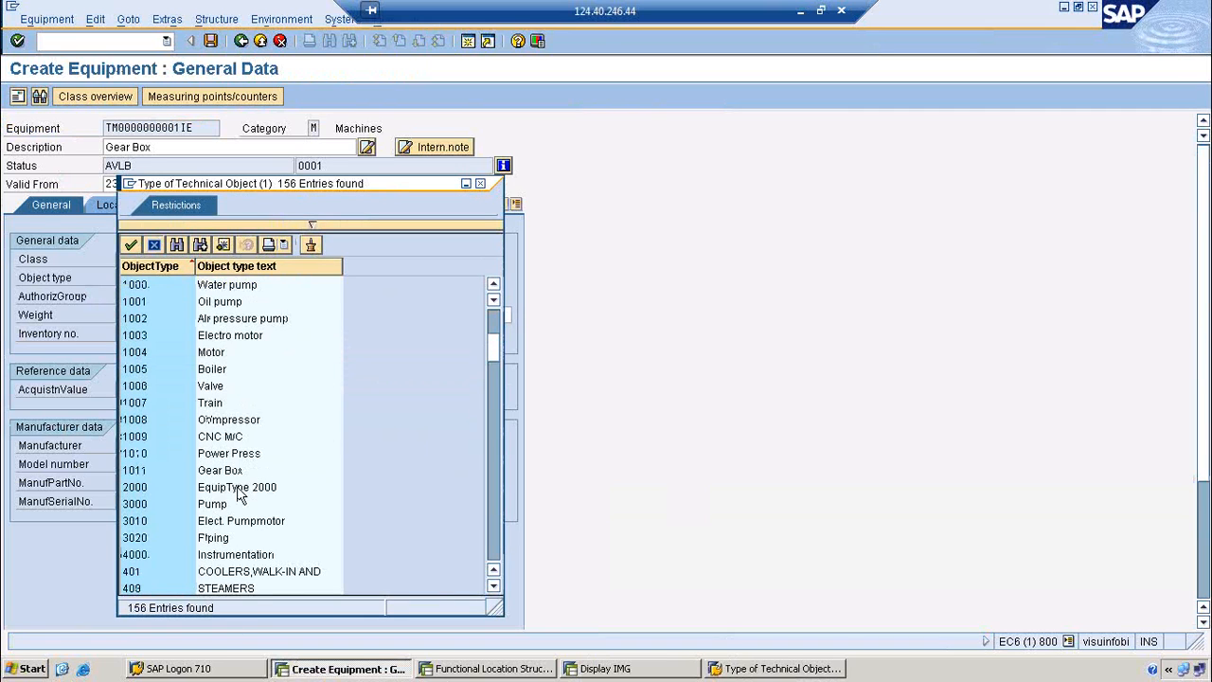
double_click(172, 471)
click(130, 296)
click(133, 314)
Step: Set the equipment's start-up date to 23.10.2014 and its manufacturer to Caterpillar India Ltd
click(189, 313)
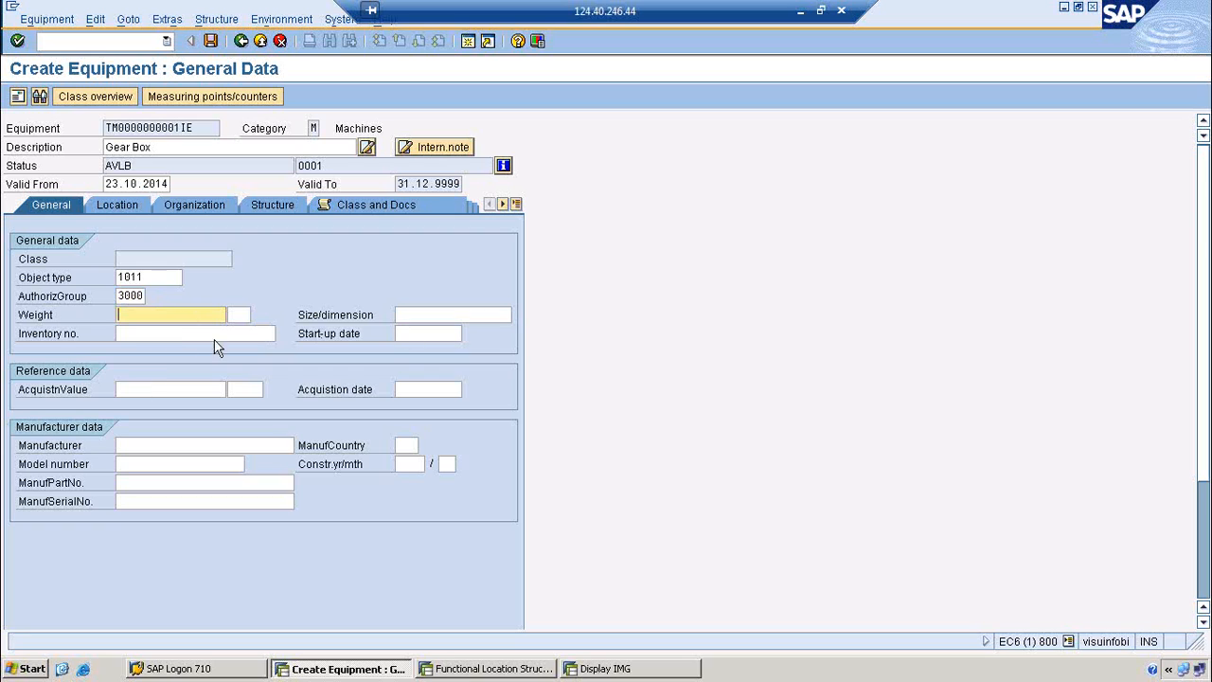
click(151, 333)
click(422, 318)
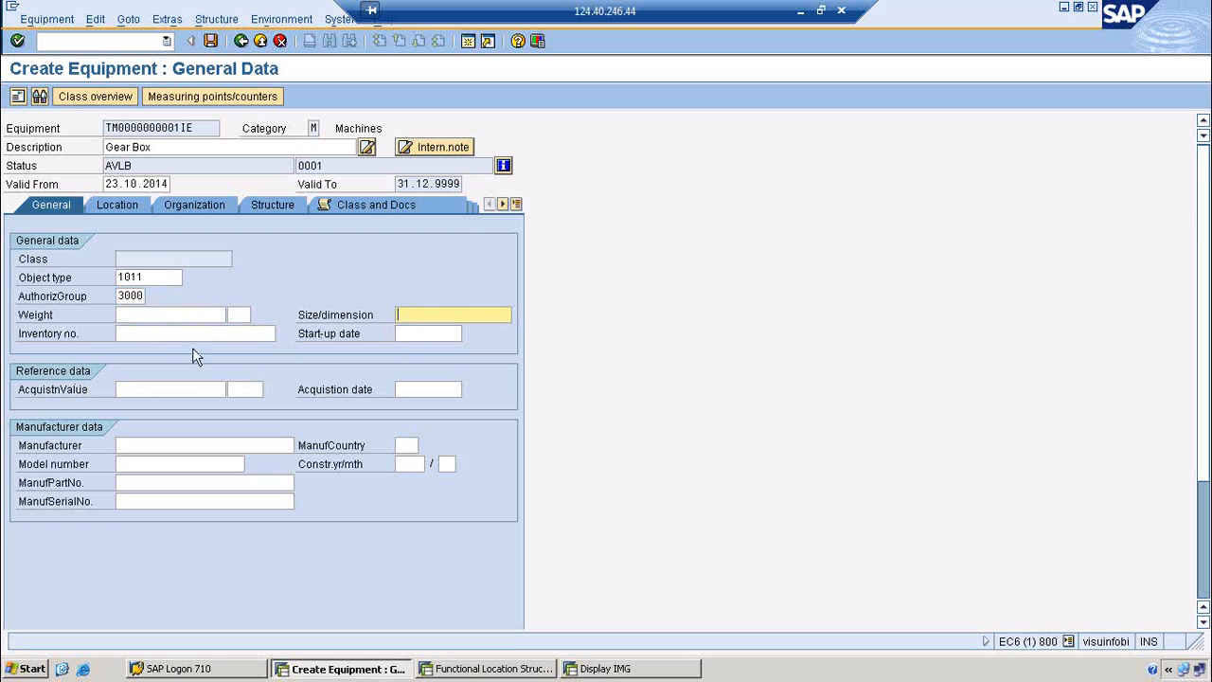
click(416, 333)
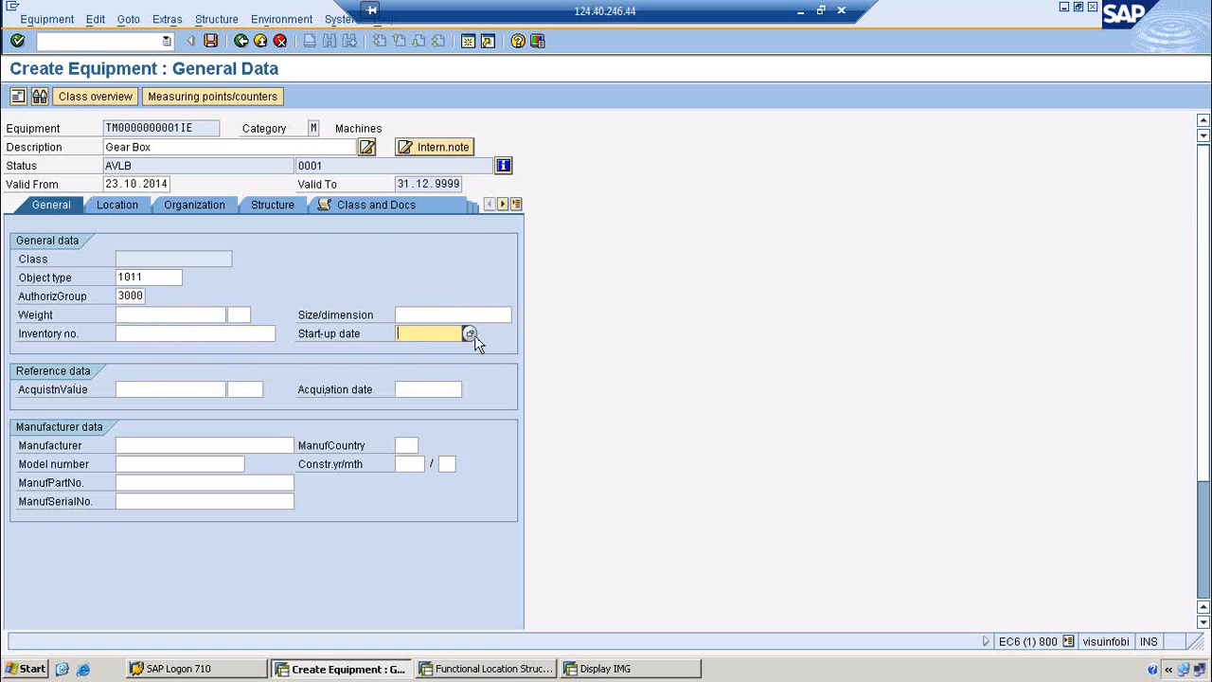
click(472, 333)
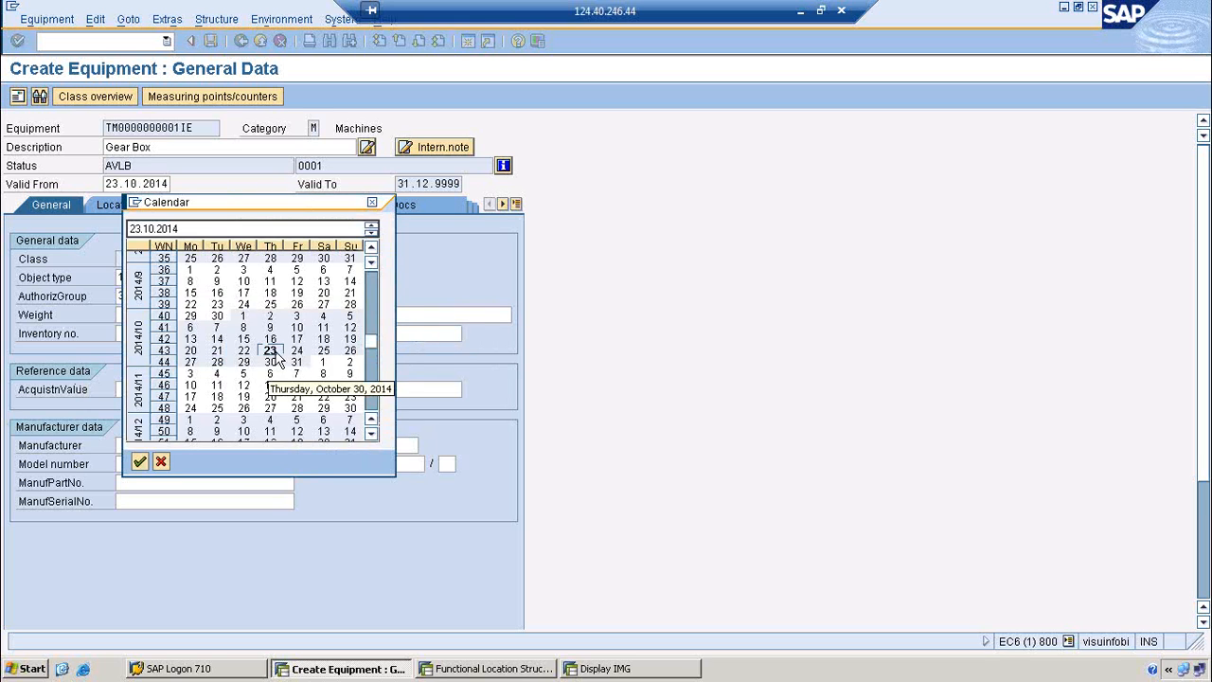
double_click(271, 352)
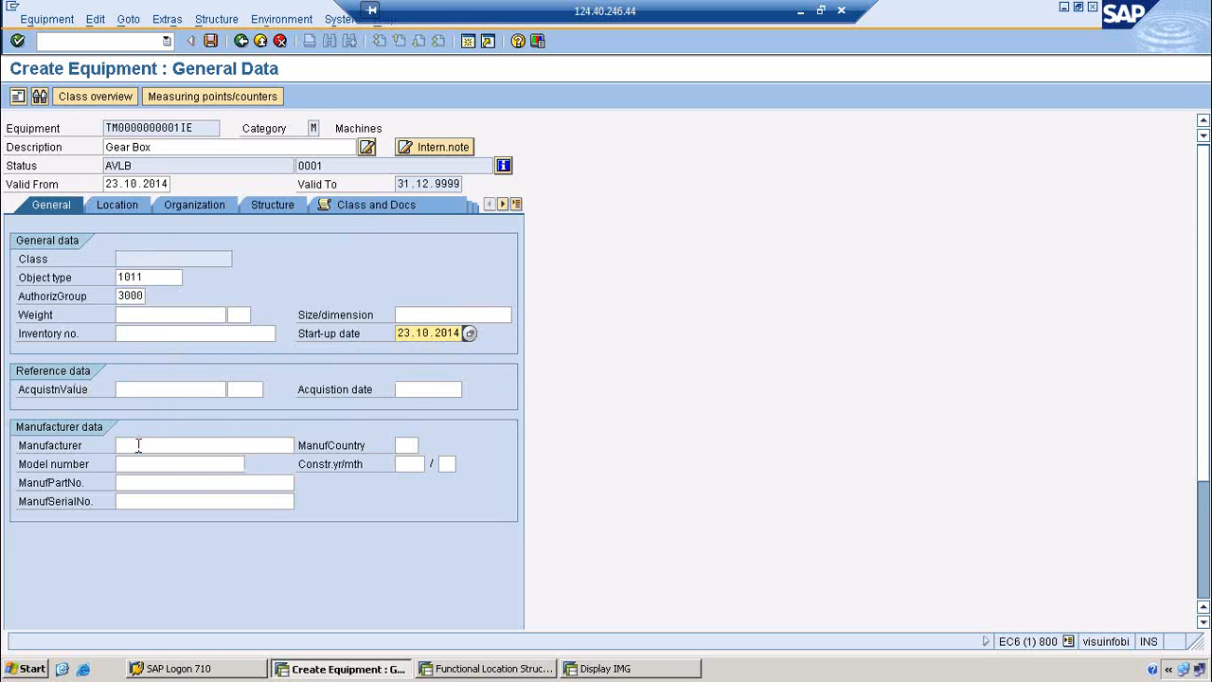
click(138, 445)
click(208, 459)
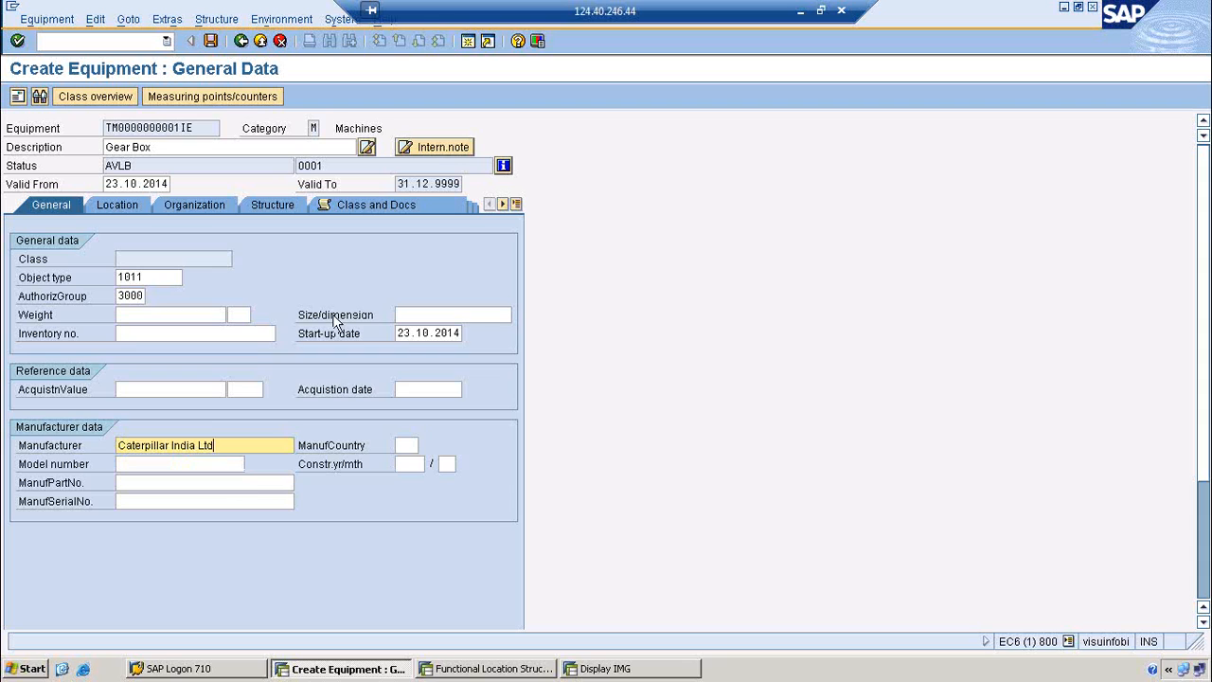
key(Return)
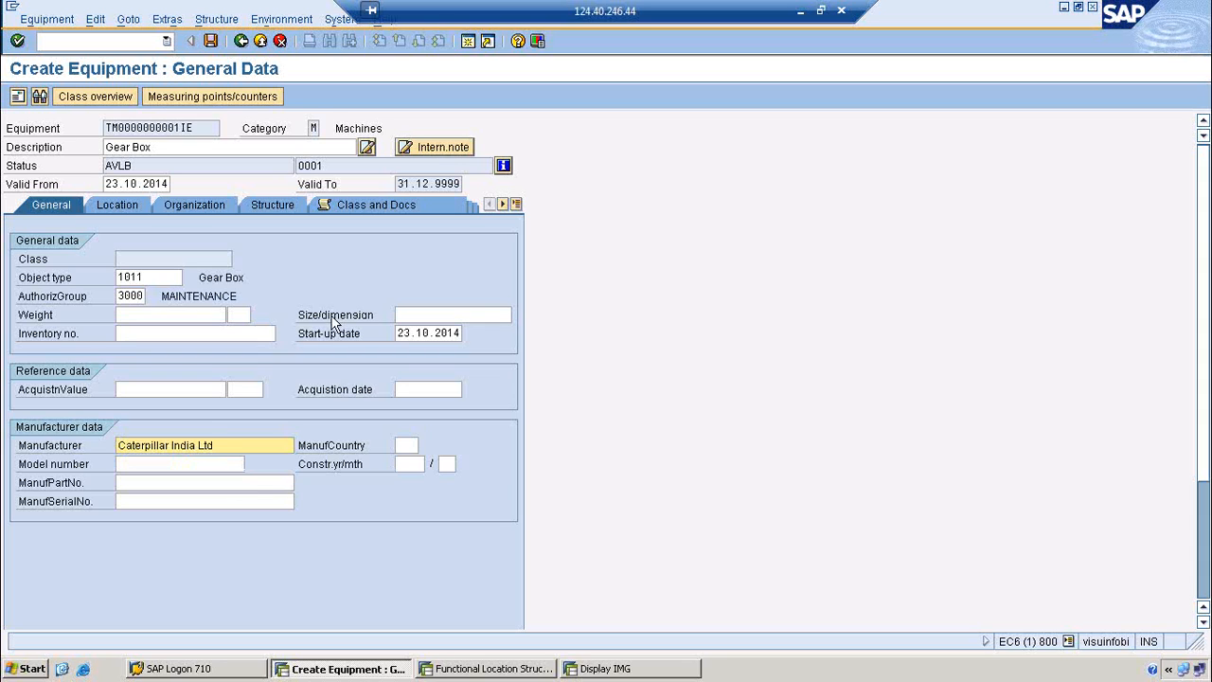
Step: Fill in the location data with maintenance plant 1000, location 4, room RM-01, plant section 101 and ABC indicator B
click(115, 206)
click(126, 258)
click(131, 271)
click(132, 277)
click(135, 299)
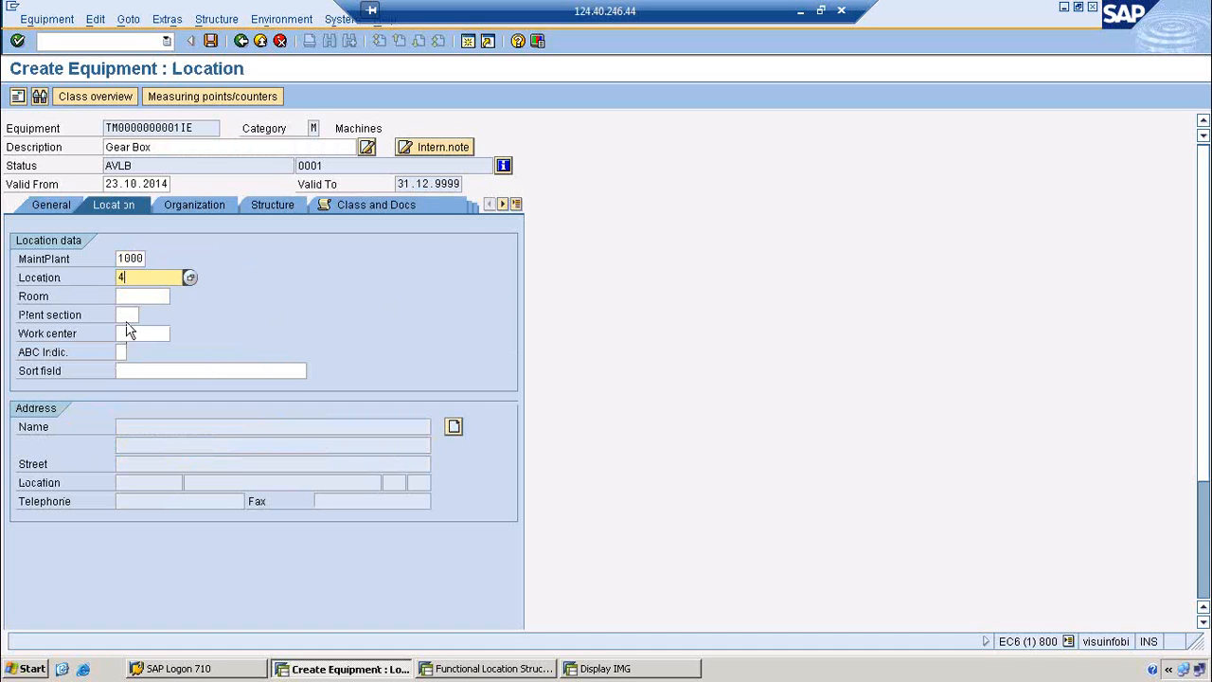
click(132, 297)
click(138, 310)
click(126, 315)
click(128, 328)
click(121, 351)
click(126, 370)
key(Return)
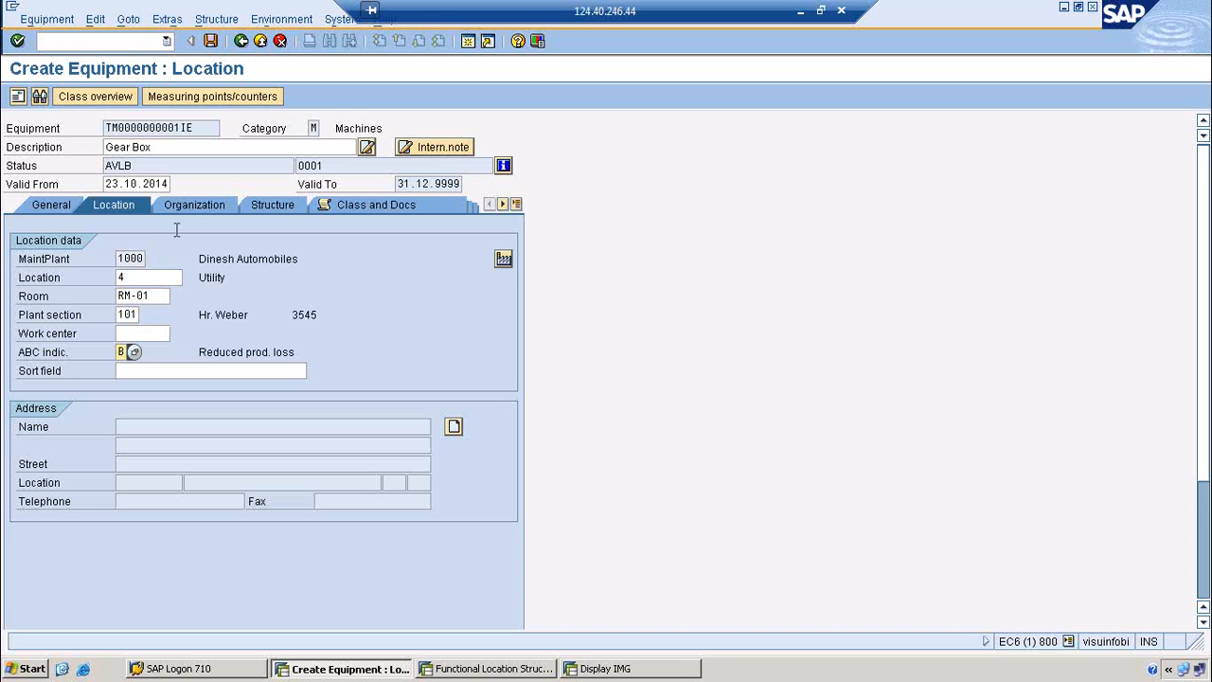
Step: Set the organization data's account assignment to business area 3000 and cost center 4100
click(195, 207)
click(127, 276)
click(133, 295)
click(137, 315)
click(127, 328)
Step: Set the responsibilities to planner group 103 and main work center MA-ME-01 in plant 1000
click(129, 448)
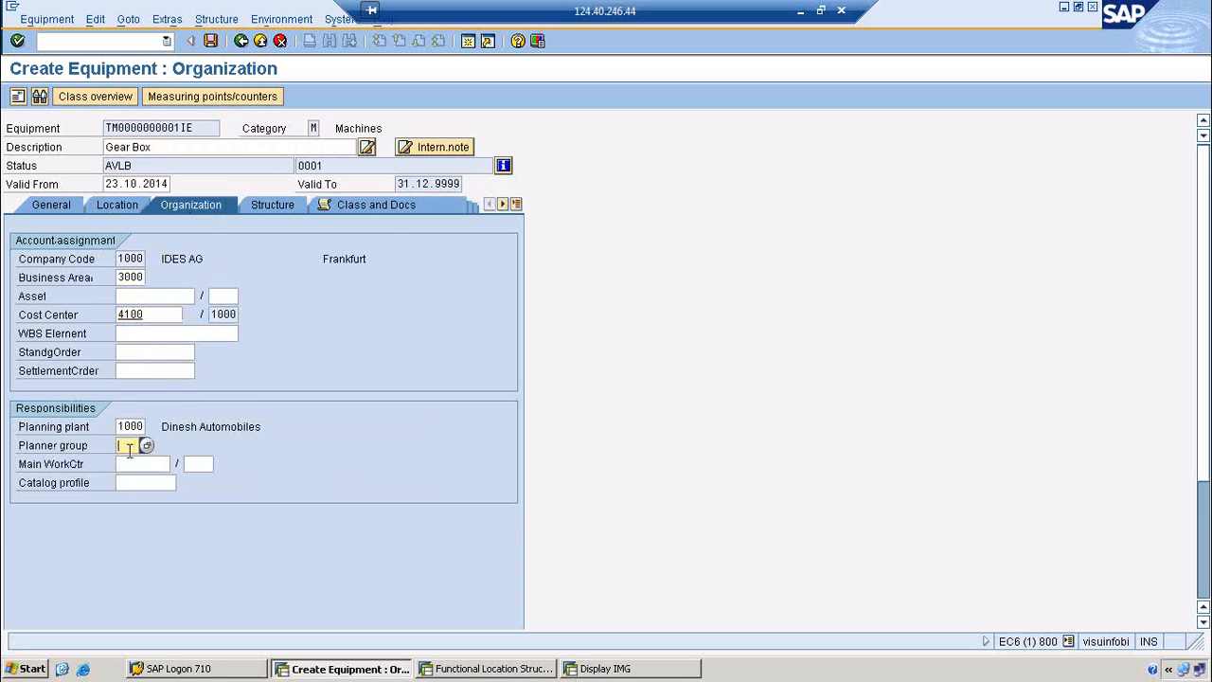
click(131, 464)
click(135, 476)
click(198, 464)
click(205, 477)
key(Return)
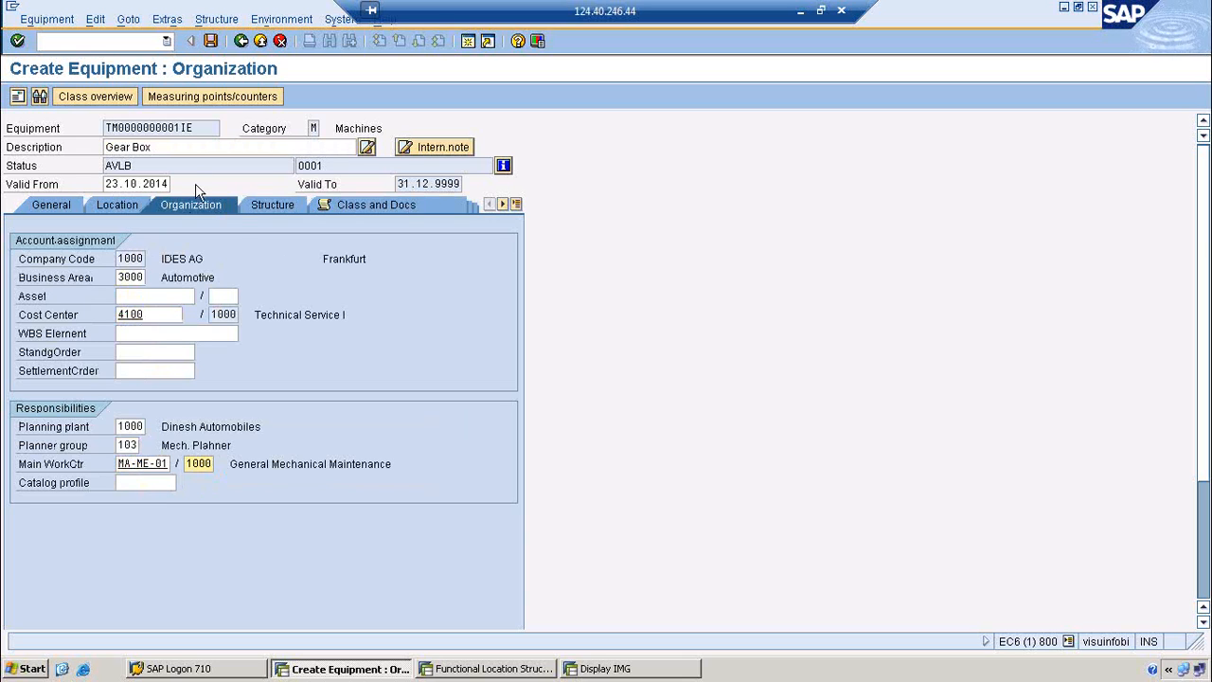
Step: Open the Gear Box's structure data and check its status, equipment number and functional location assignment
click(273, 204)
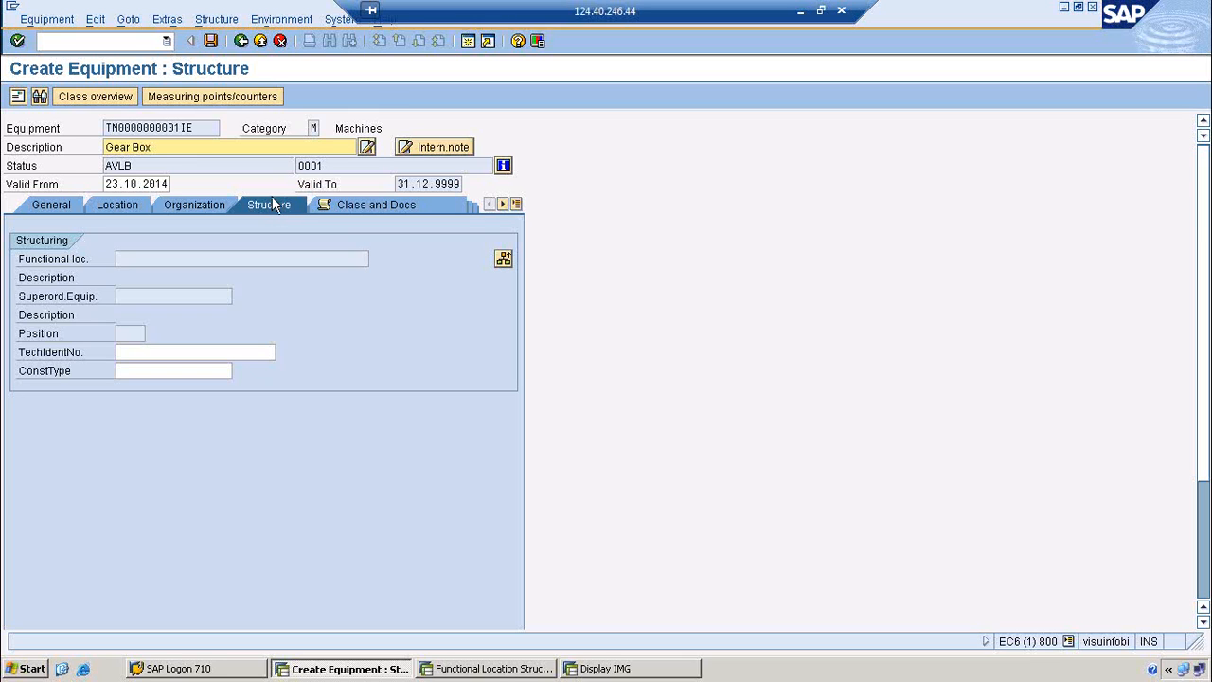
drag(154, 165, 79, 165)
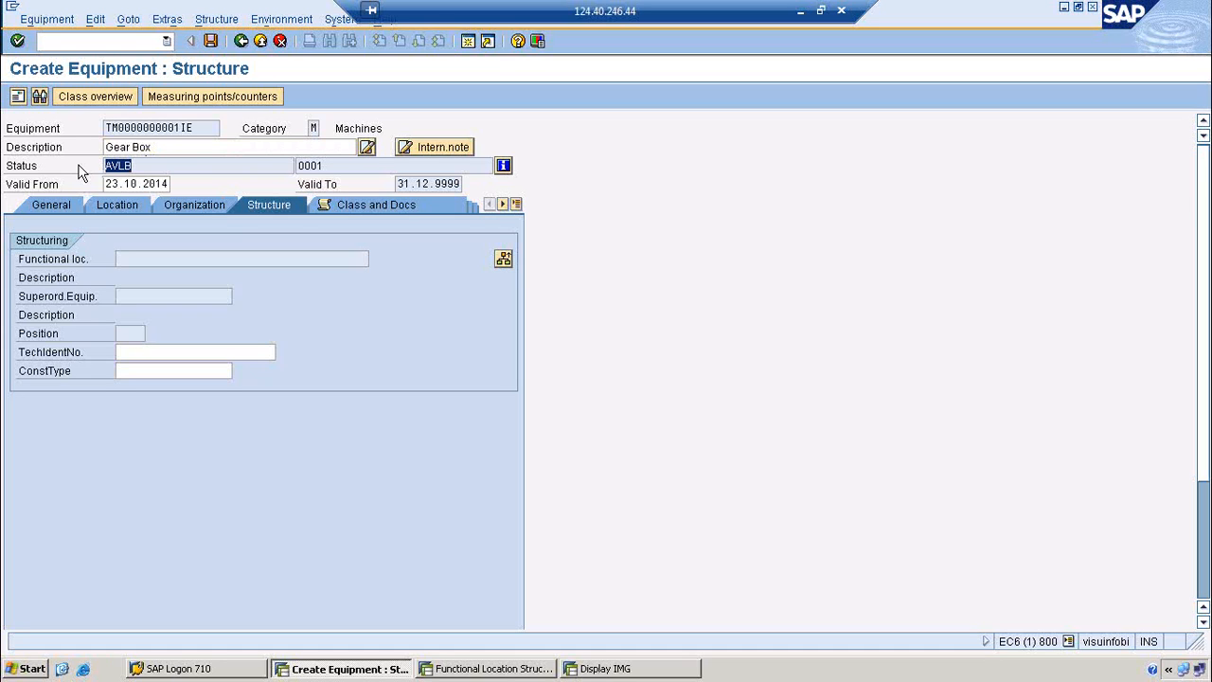
drag(201, 127, 100, 133)
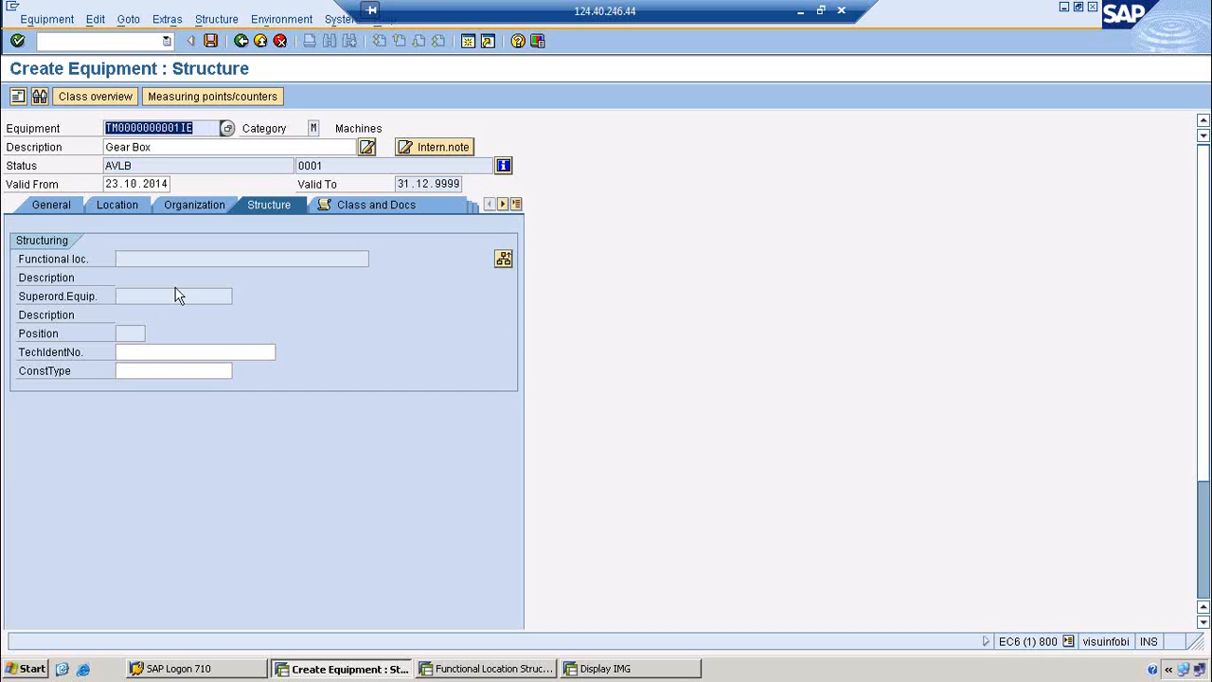
click(173, 258)
Step: Copy the 500 KVA Diesel Generator's equipment number from its master record in the functional location structure list
click(504, 667)
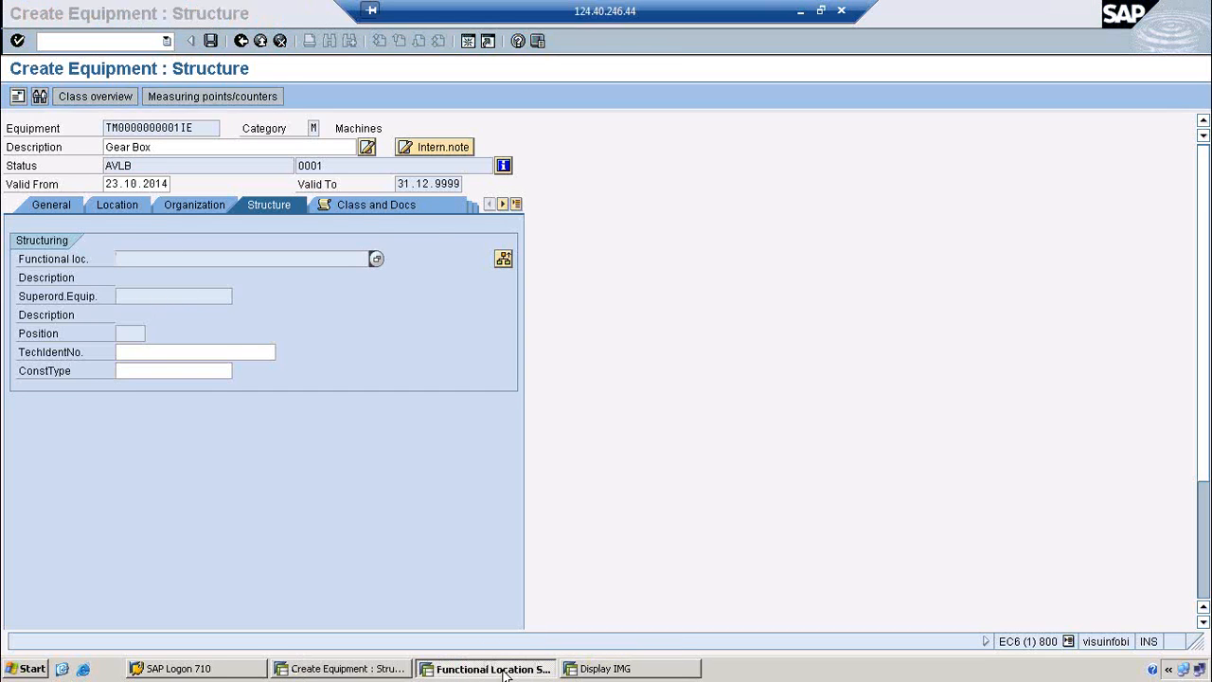
double_click(137, 245)
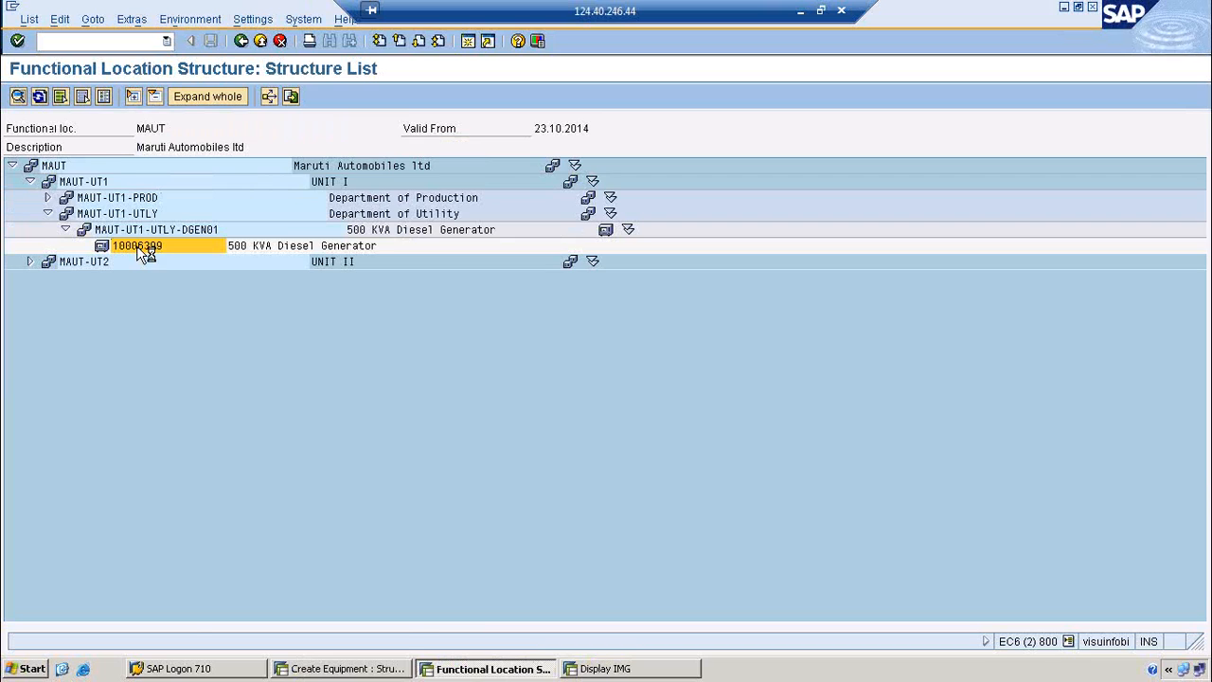
double_click(171, 127)
key(ctrl+c)
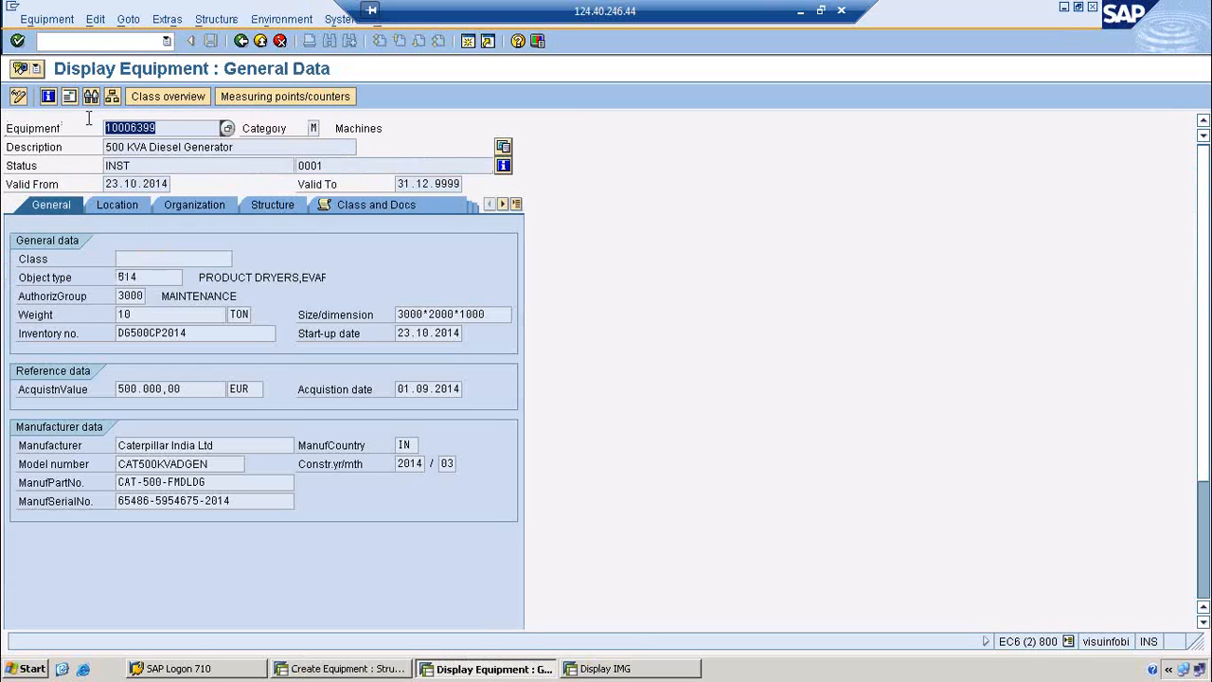
click(84, 125)
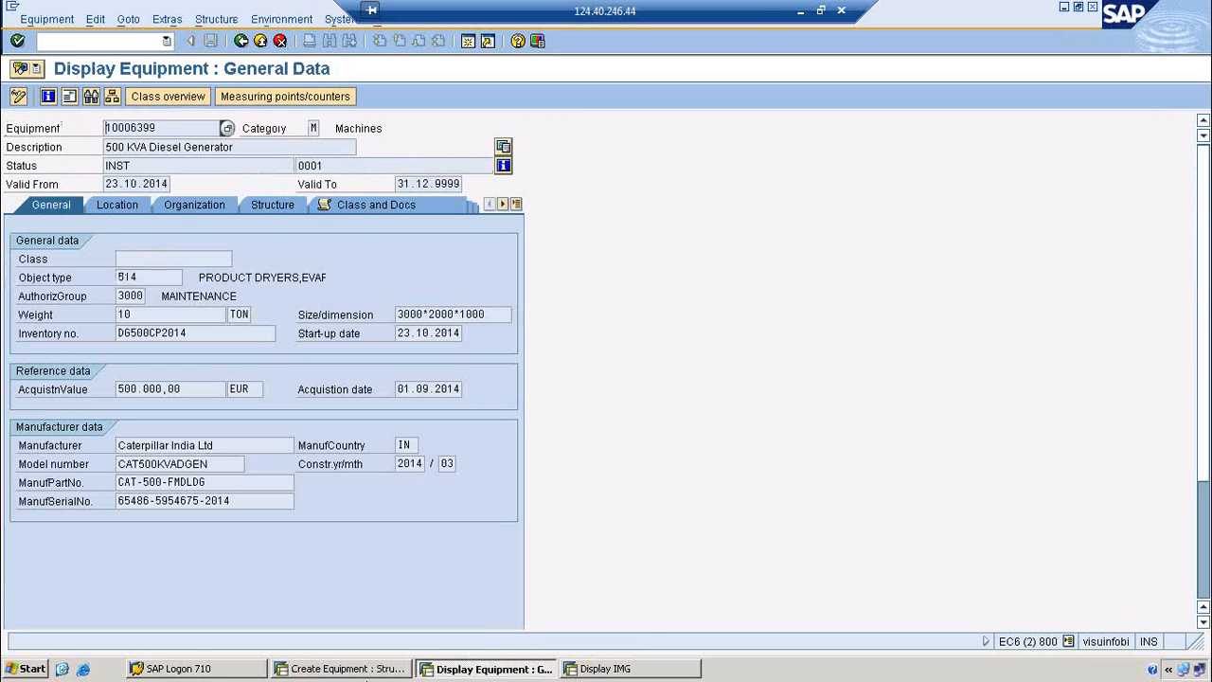
click(346, 668)
Step: Install the Gear Box under the 500 KVA Diesel Generator as superordinate equipment, finding the generator by technical identification number gen
click(178, 296)
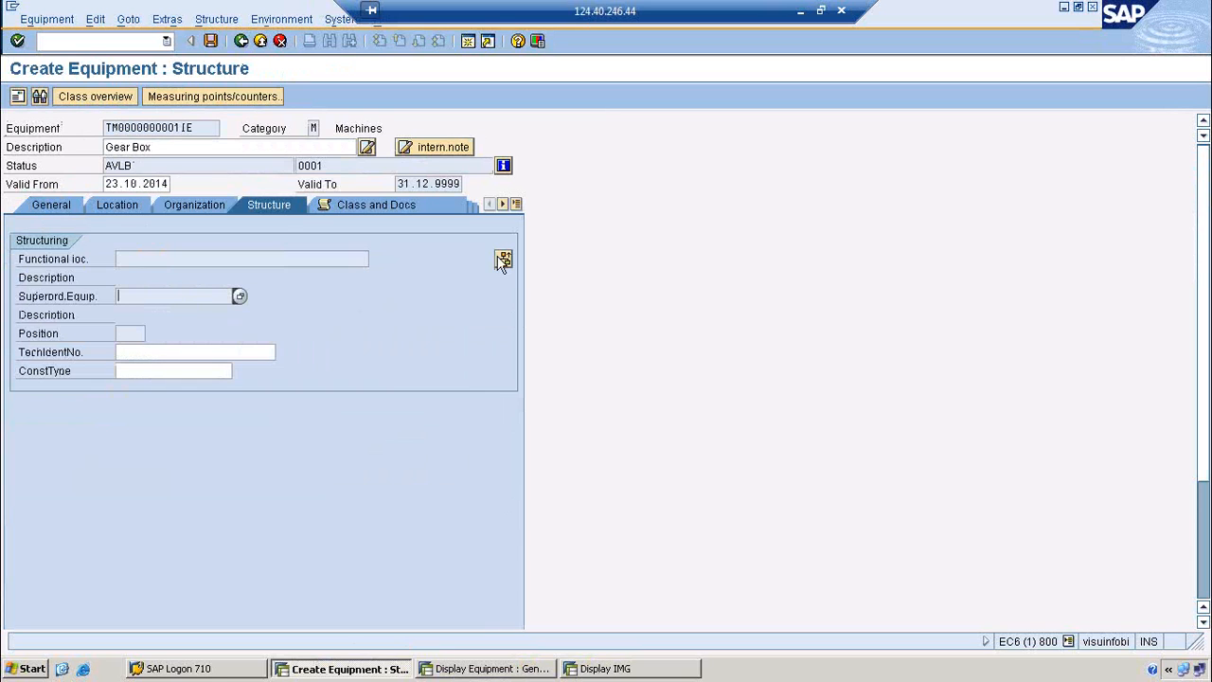
click(504, 261)
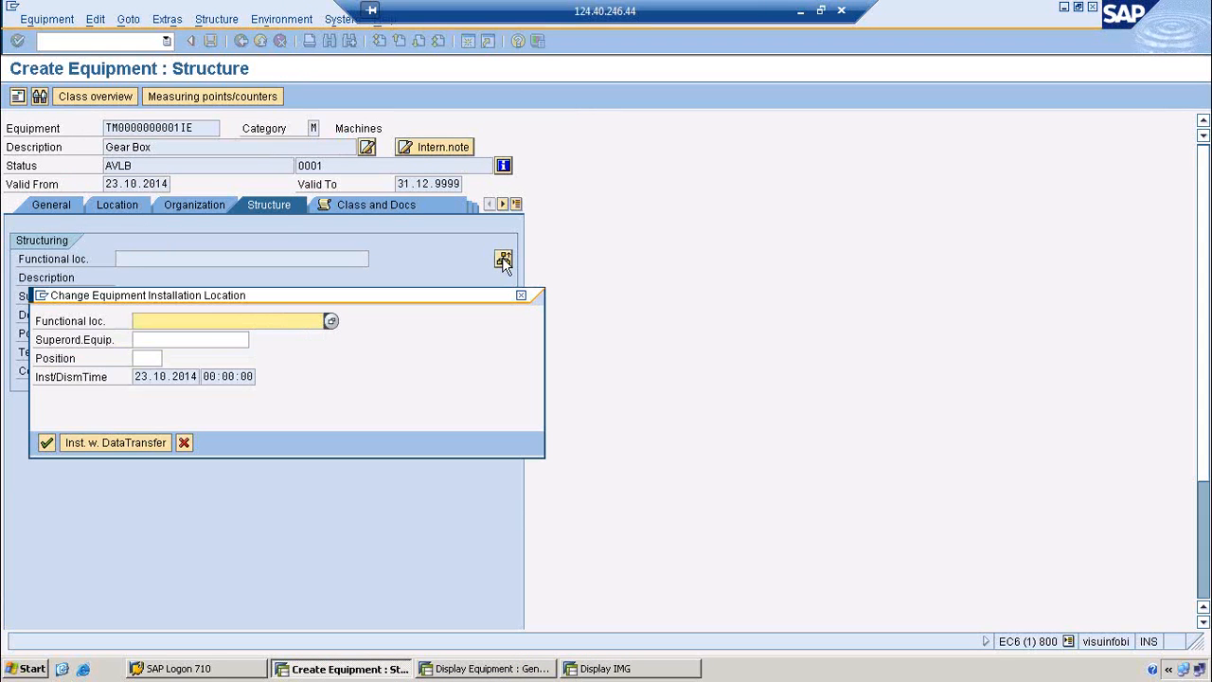
click(215, 342)
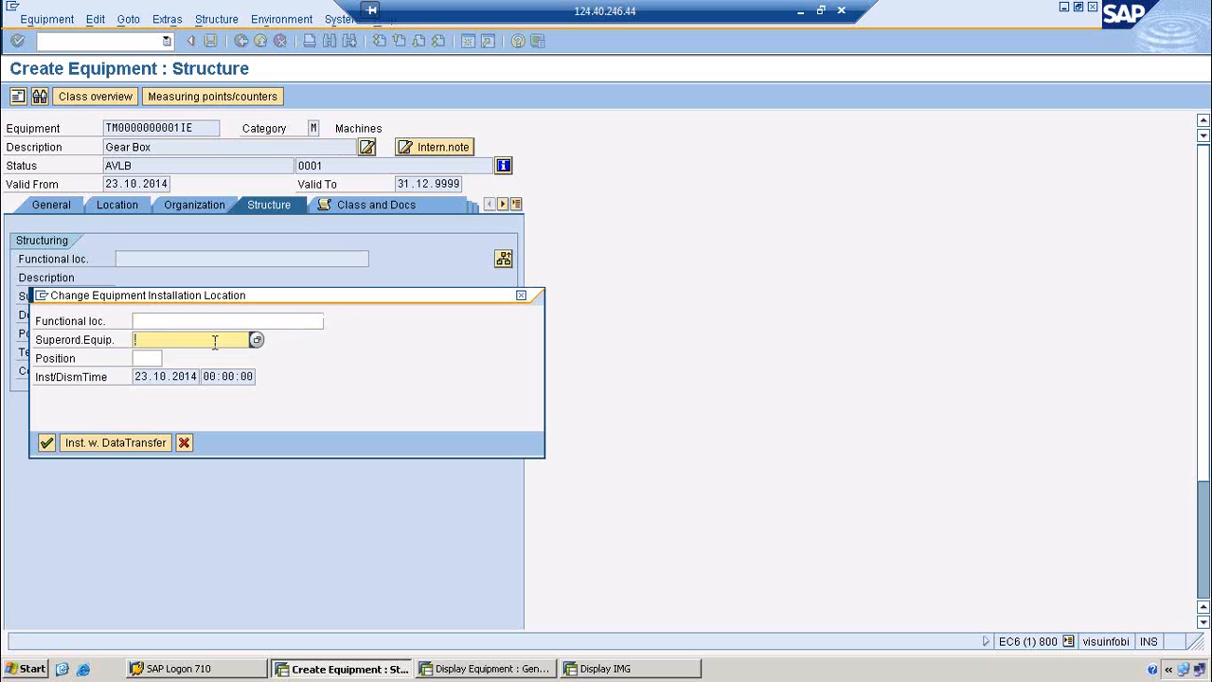
key(ctrl+v)
drag(192, 339, 114, 339)
key(Delete)
click(256, 339)
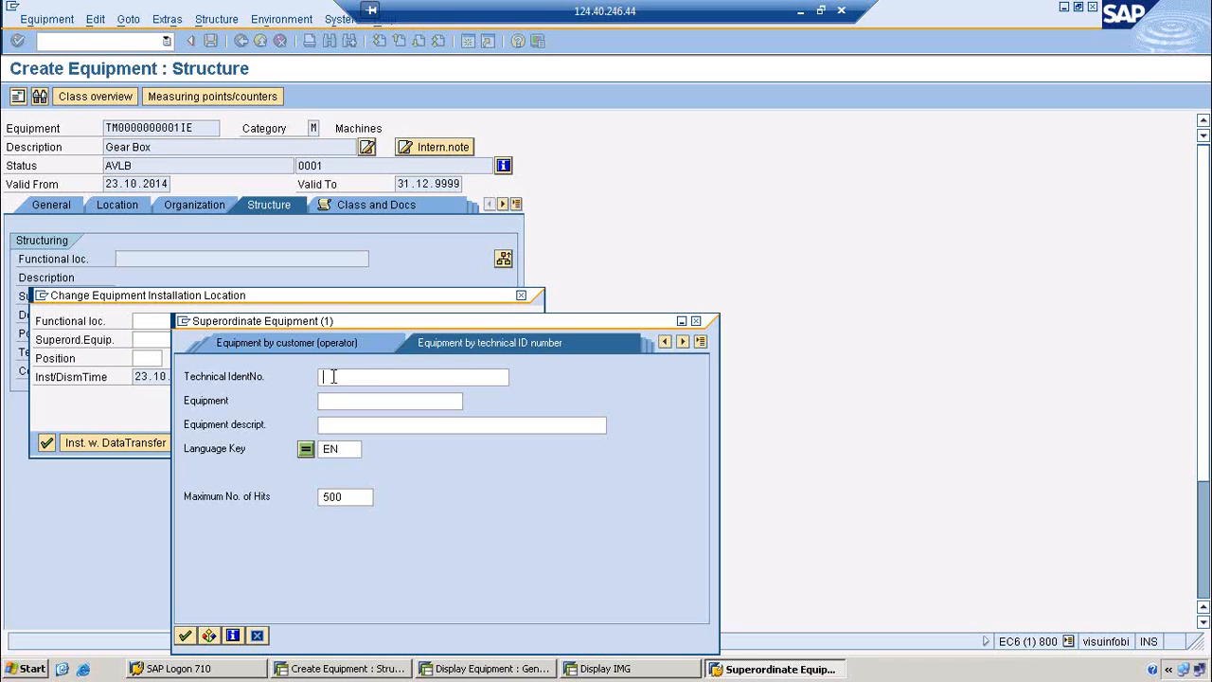
text(gen)
key(Return)
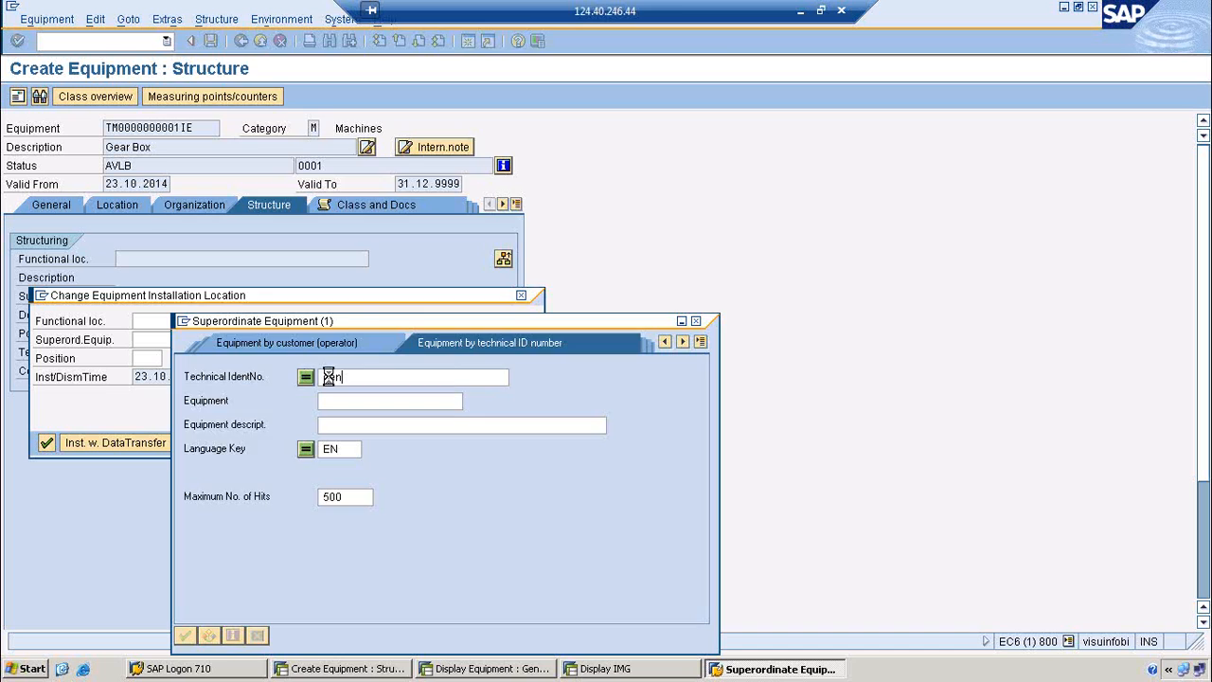
double_click(297, 112)
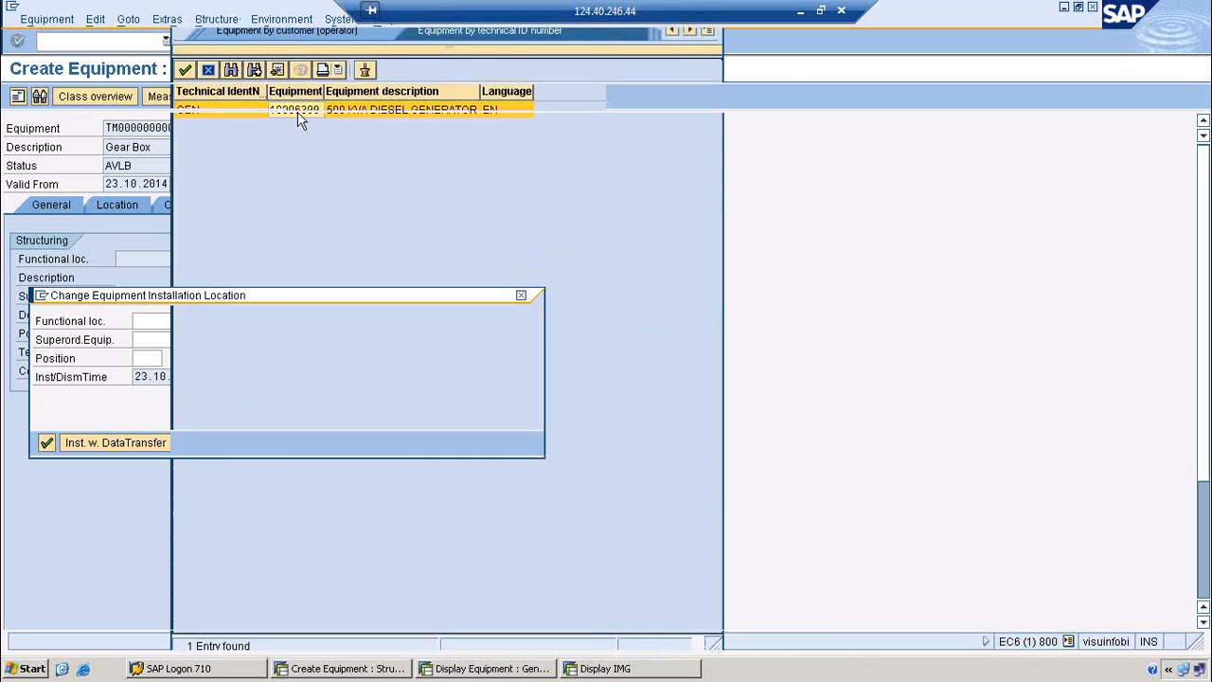
click(46, 443)
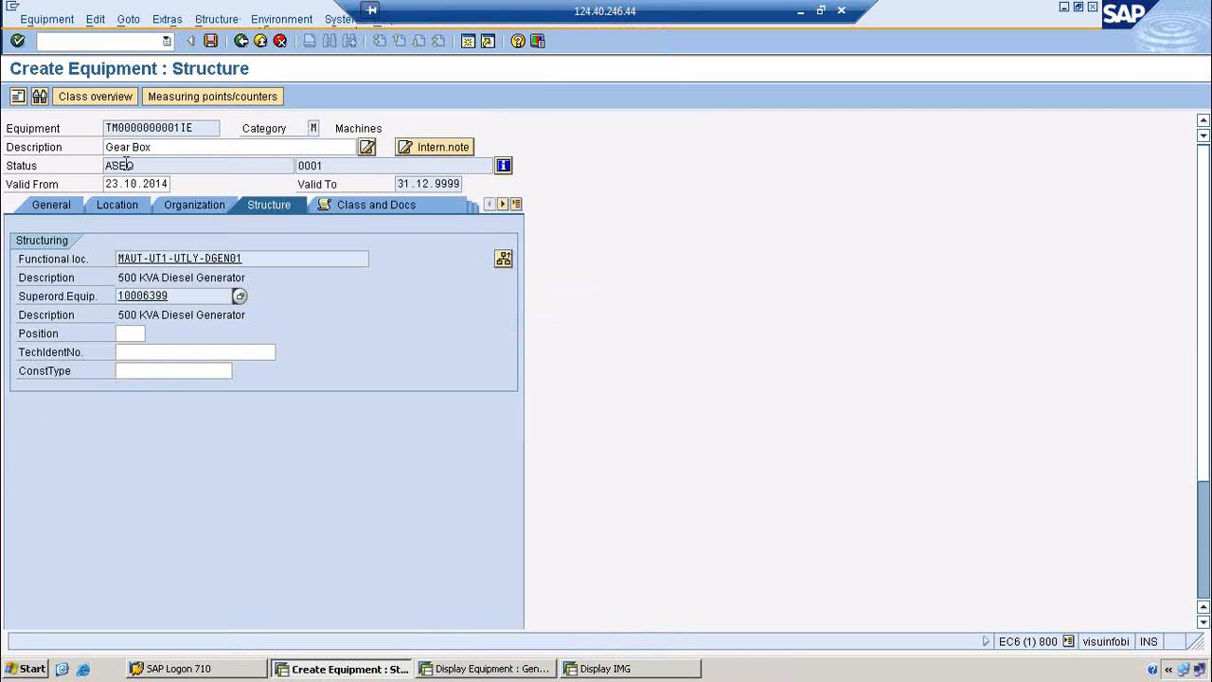
Step: Check the Gear Box's status and set its technical identification number to GBOX
drag(144, 167, 96, 165)
click(135, 351)
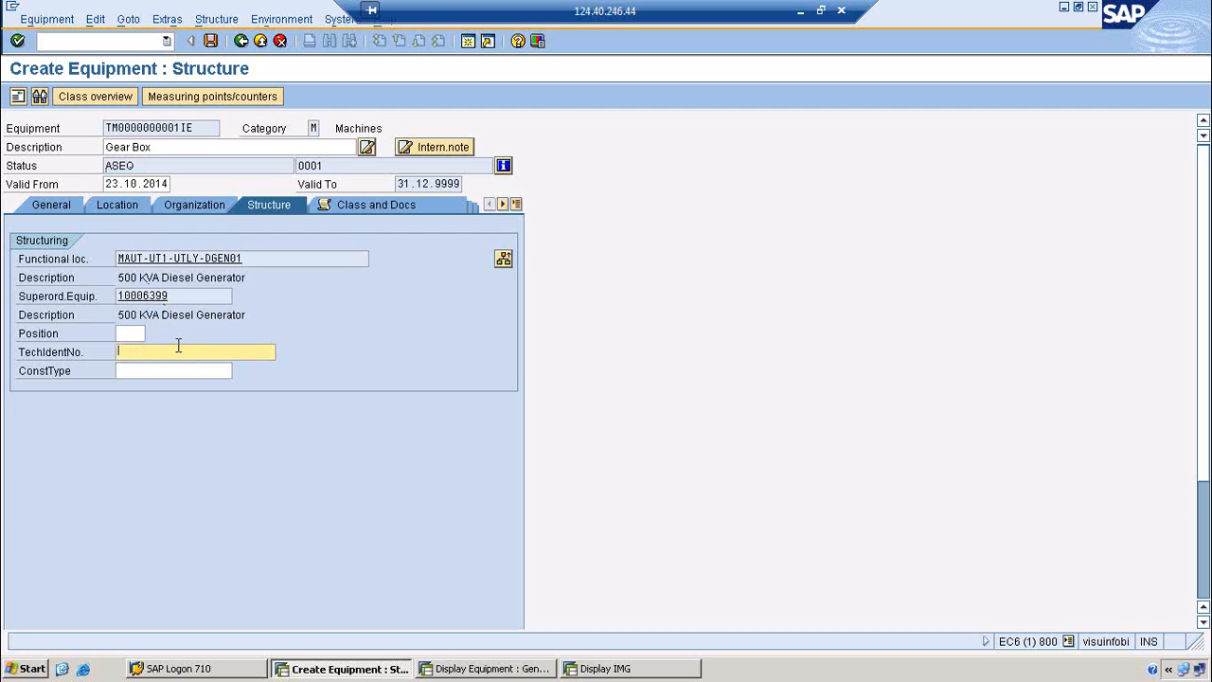
text(g)
key(BackSpace)
key(Caps_Lock)
text(G)
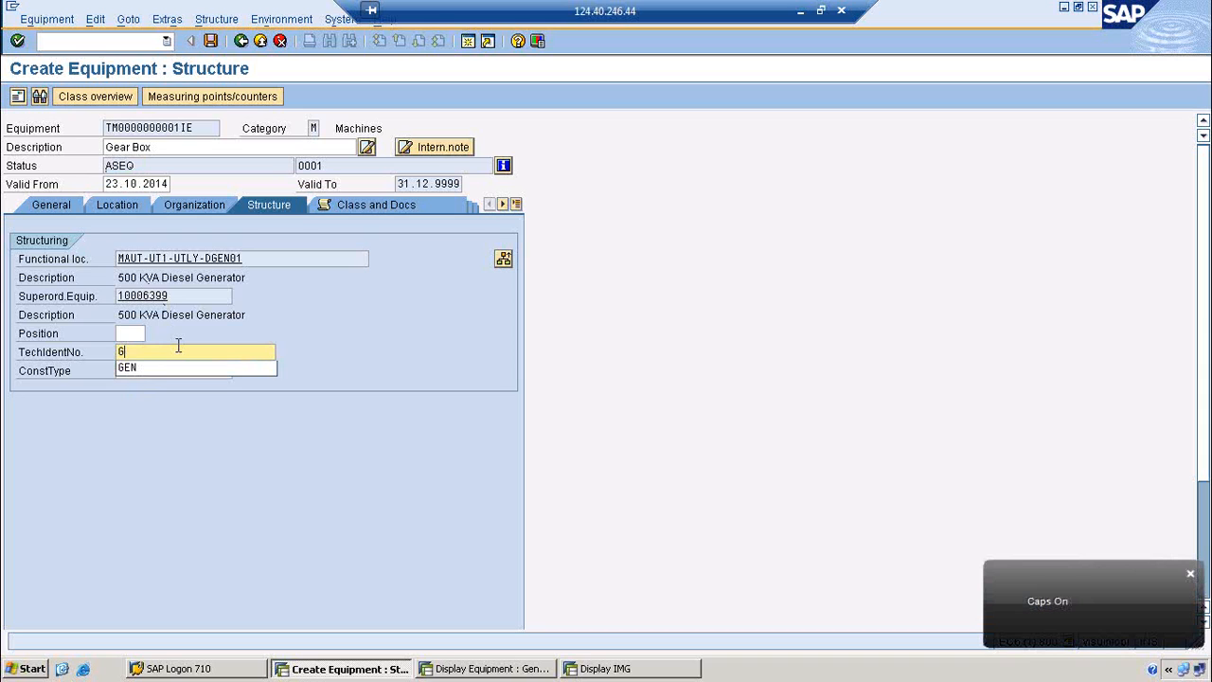
text(BOX)
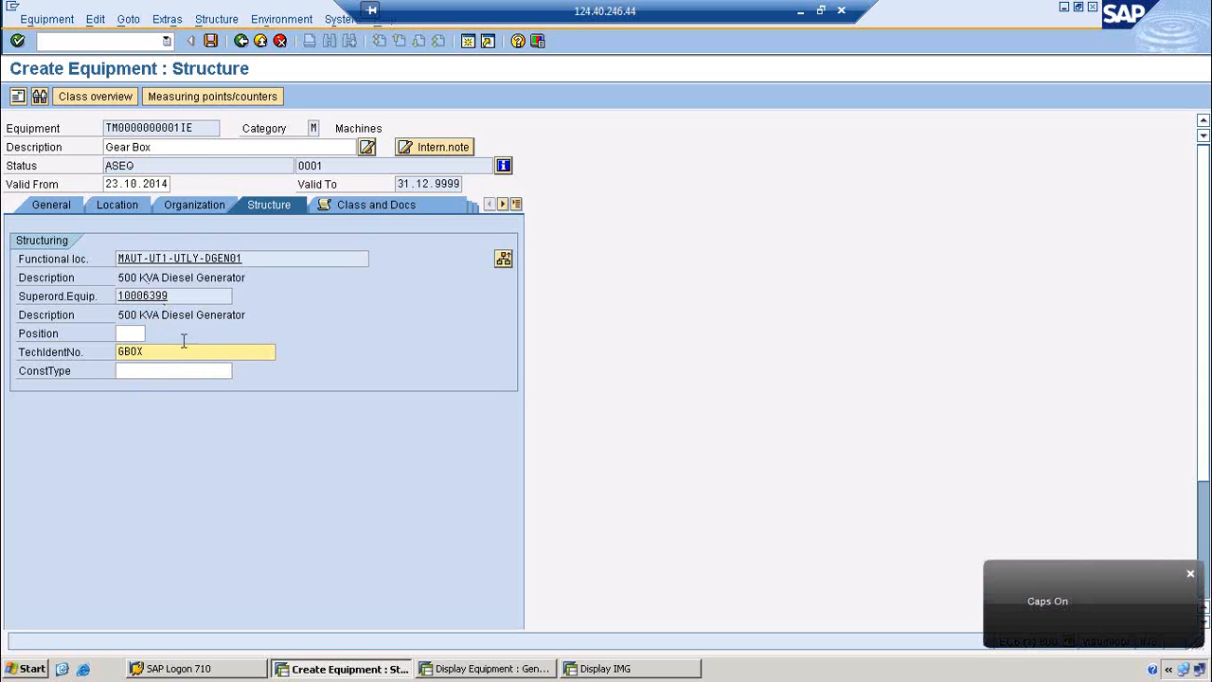
Step: Look through the Gear Box's document and warranty data, leaving them blank, and save the equipment master
click(366, 204)
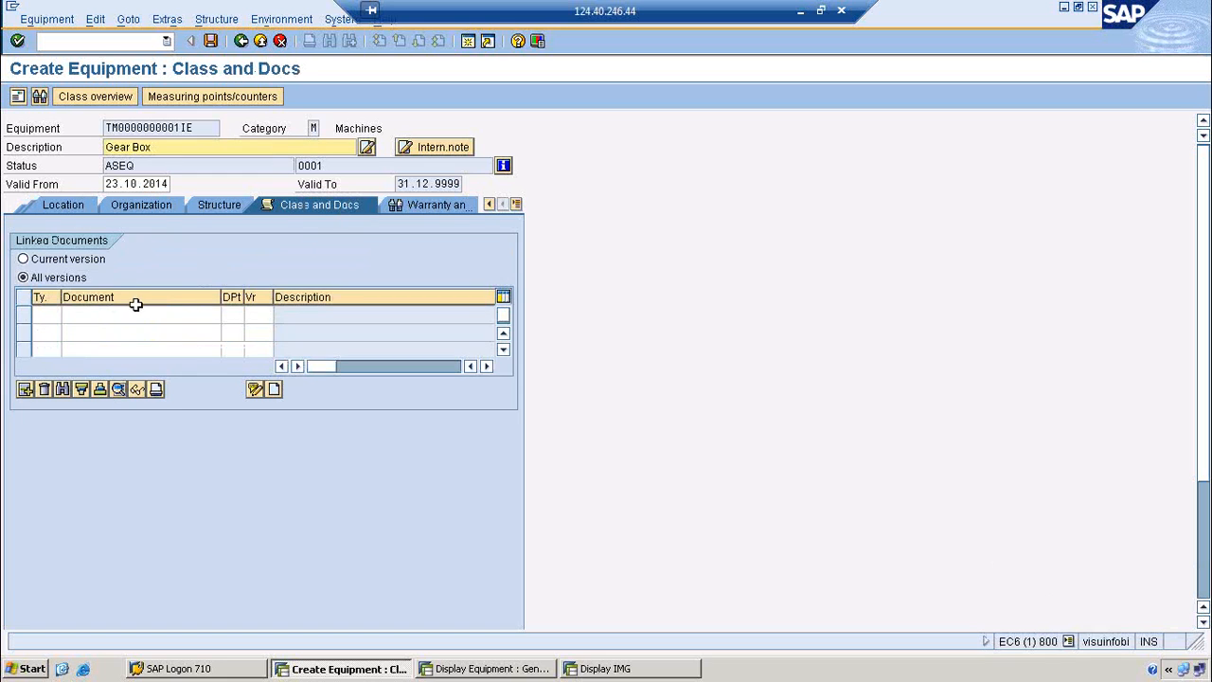
click(122, 314)
click(443, 205)
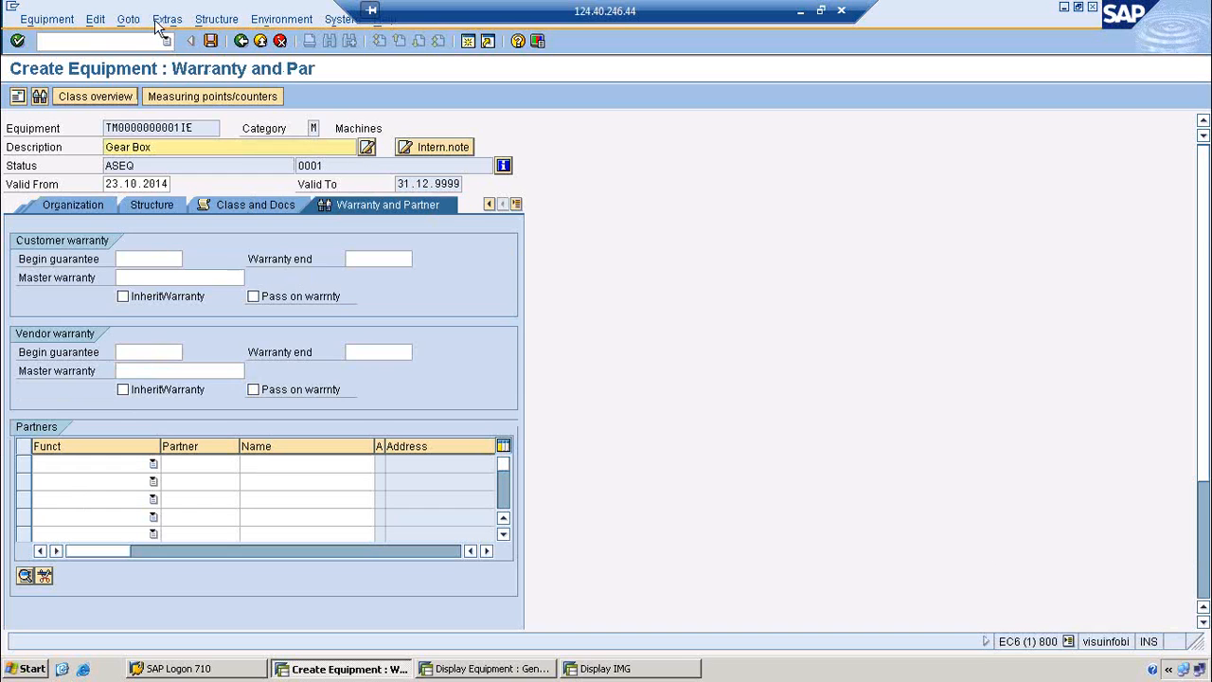
click(211, 41)
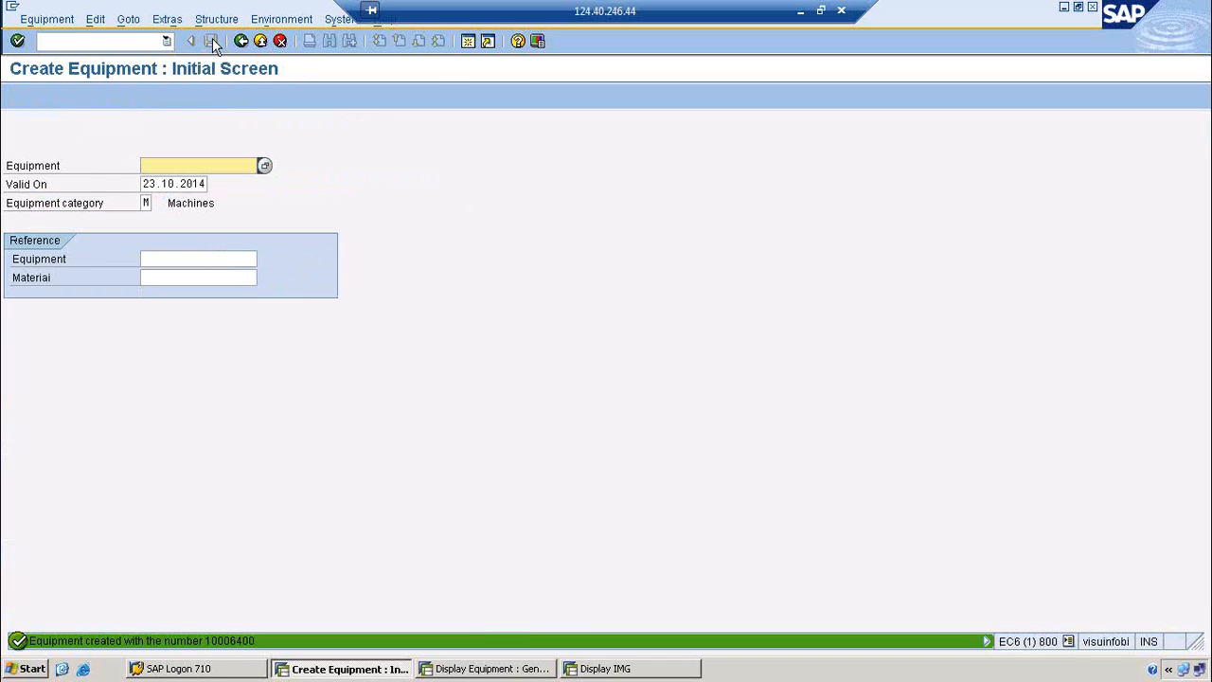
Step: Display the complete MAUT functional location structure again with the equipment hierarchy included, expanding all levels
click(527, 670)
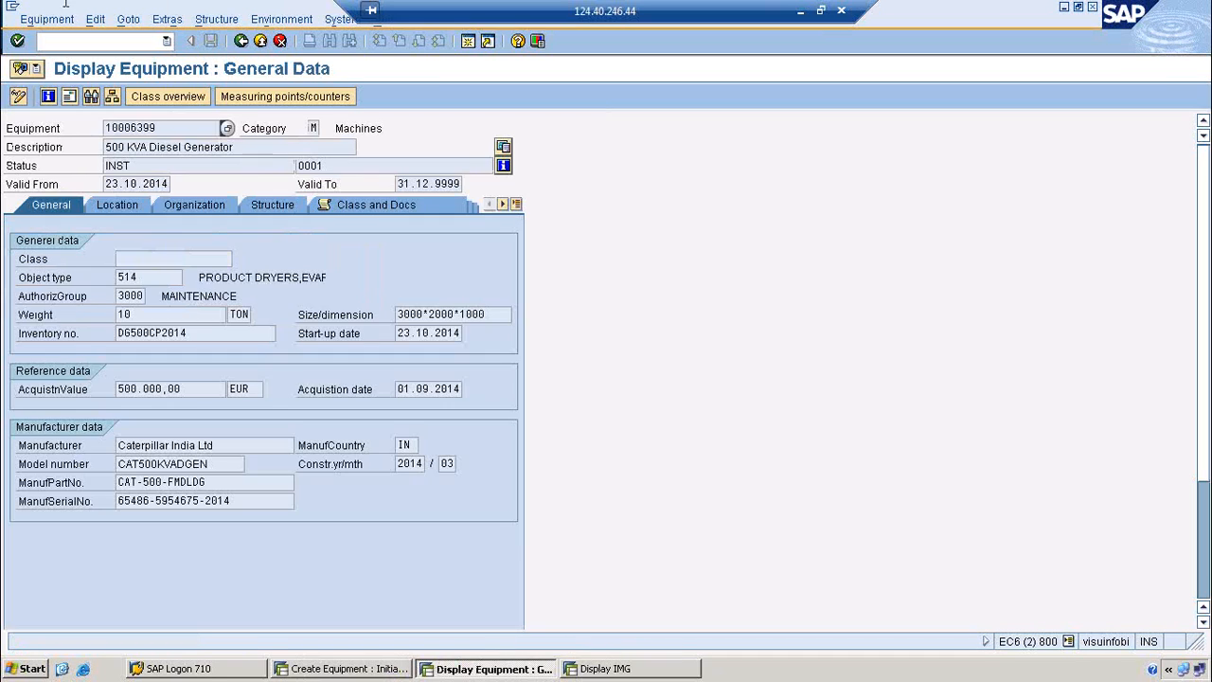
click(242, 40)
click(242, 41)
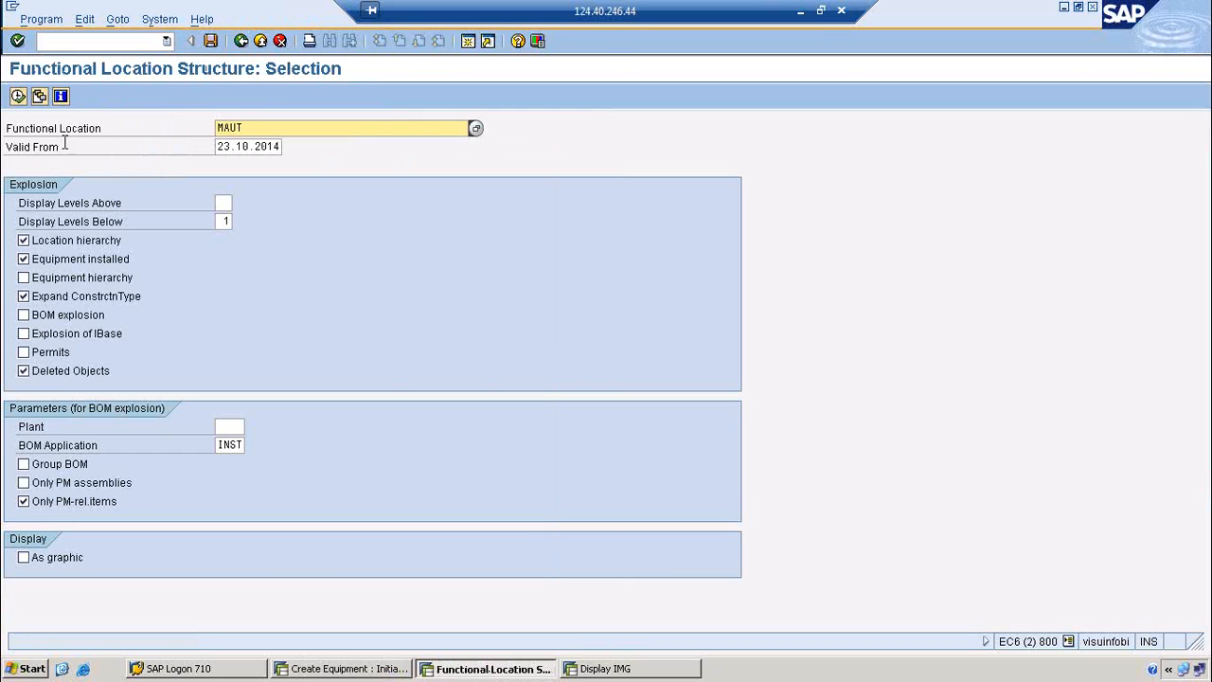
click(45, 278)
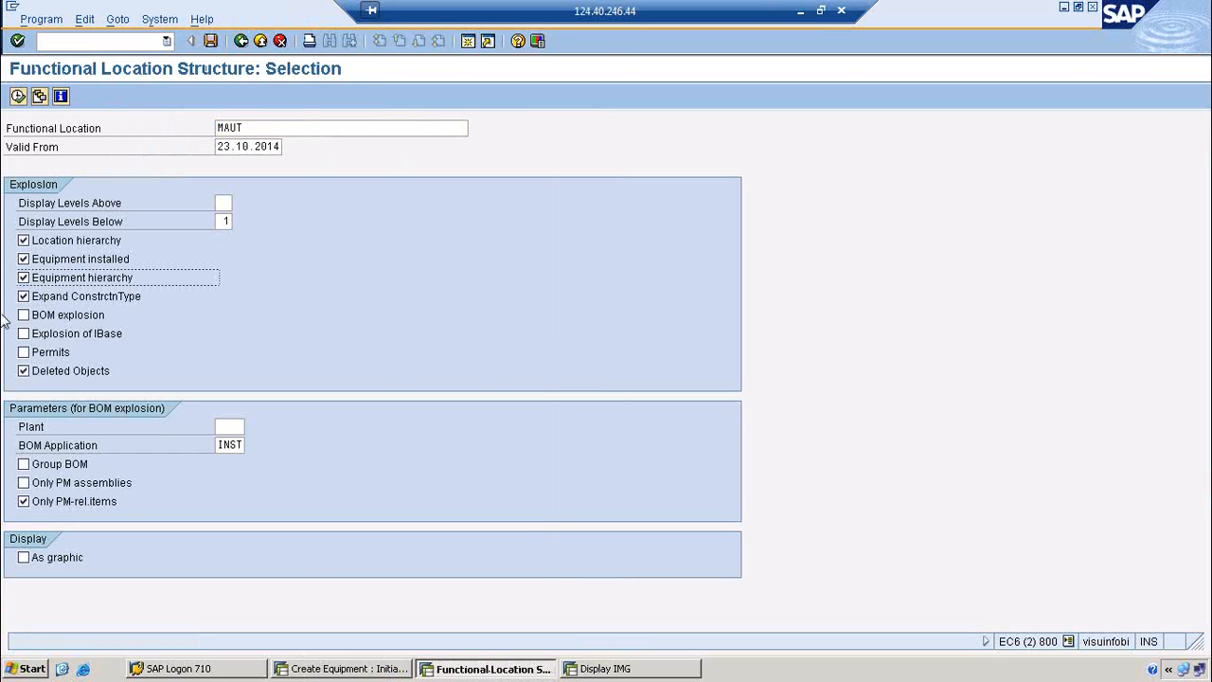
click(18, 96)
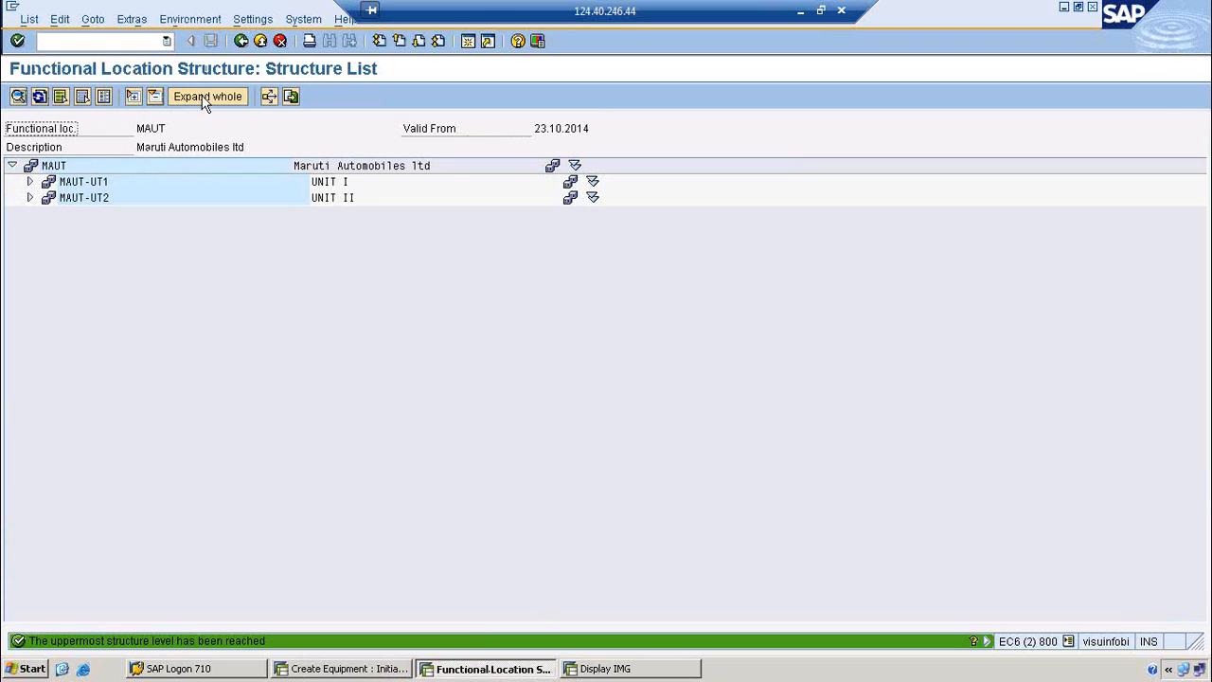
click(210, 96)
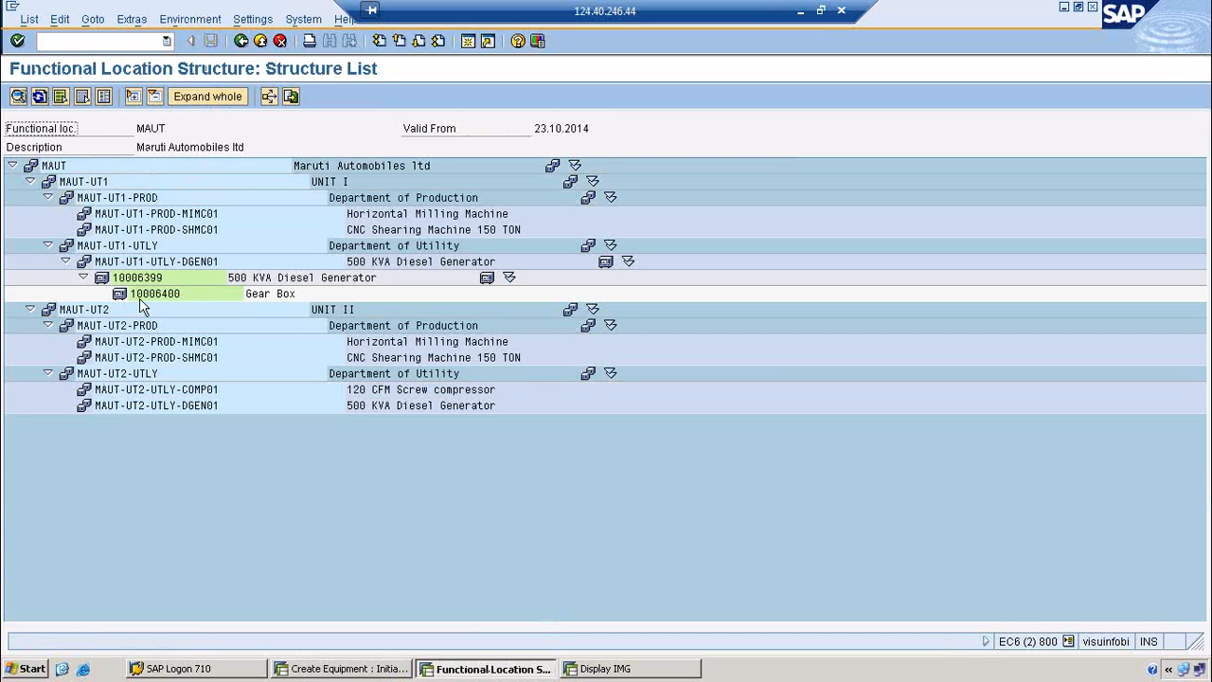
Step: Collapse and re-expand the 500 KVA Diesel Generator in the structure list to examine its subordinate equipment
click(84, 277)
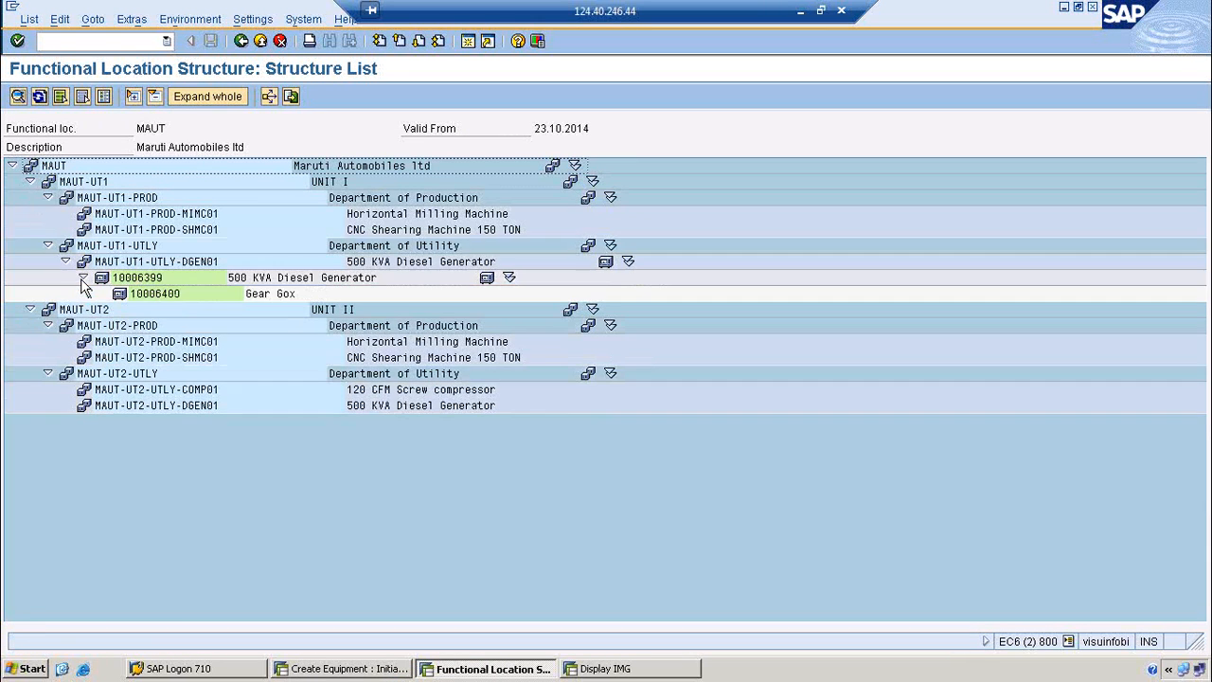
click(138, 278)
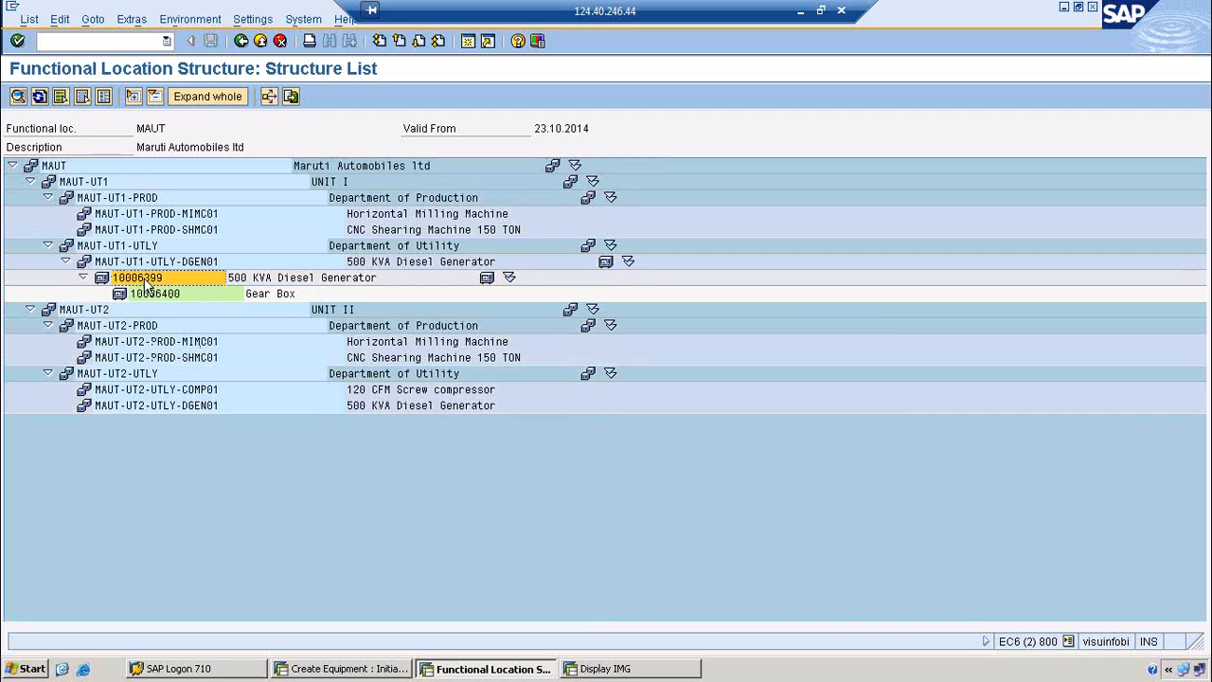
click(83, 278)
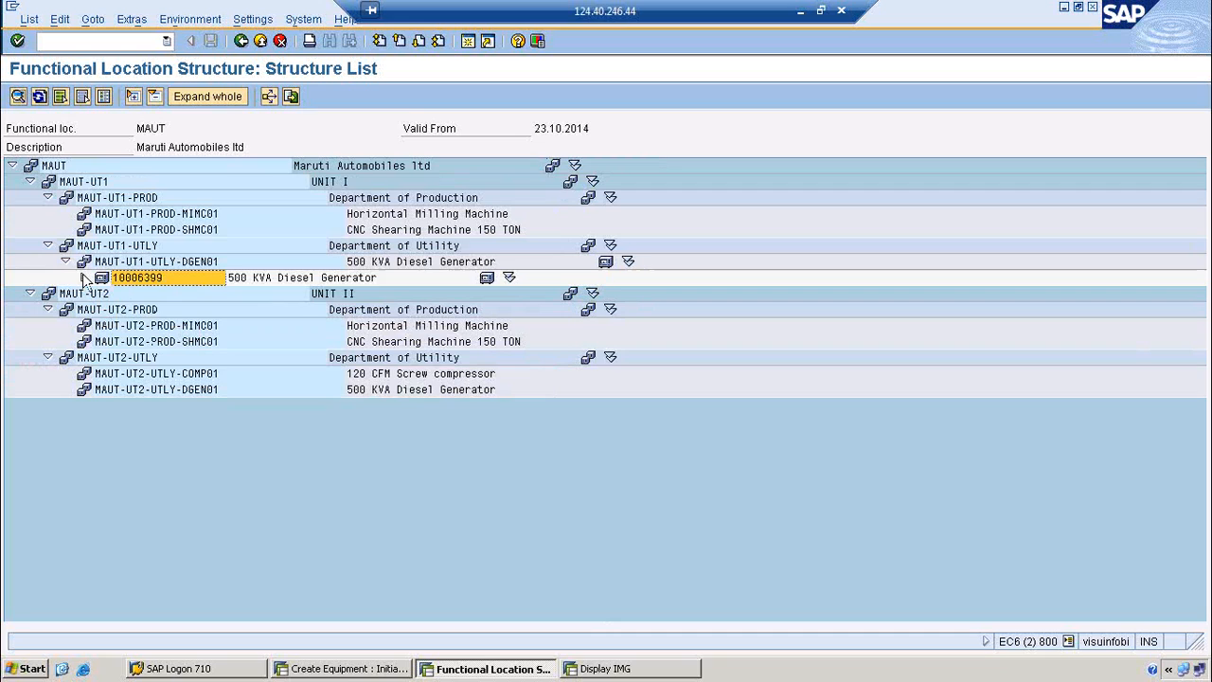
click(84, 277)
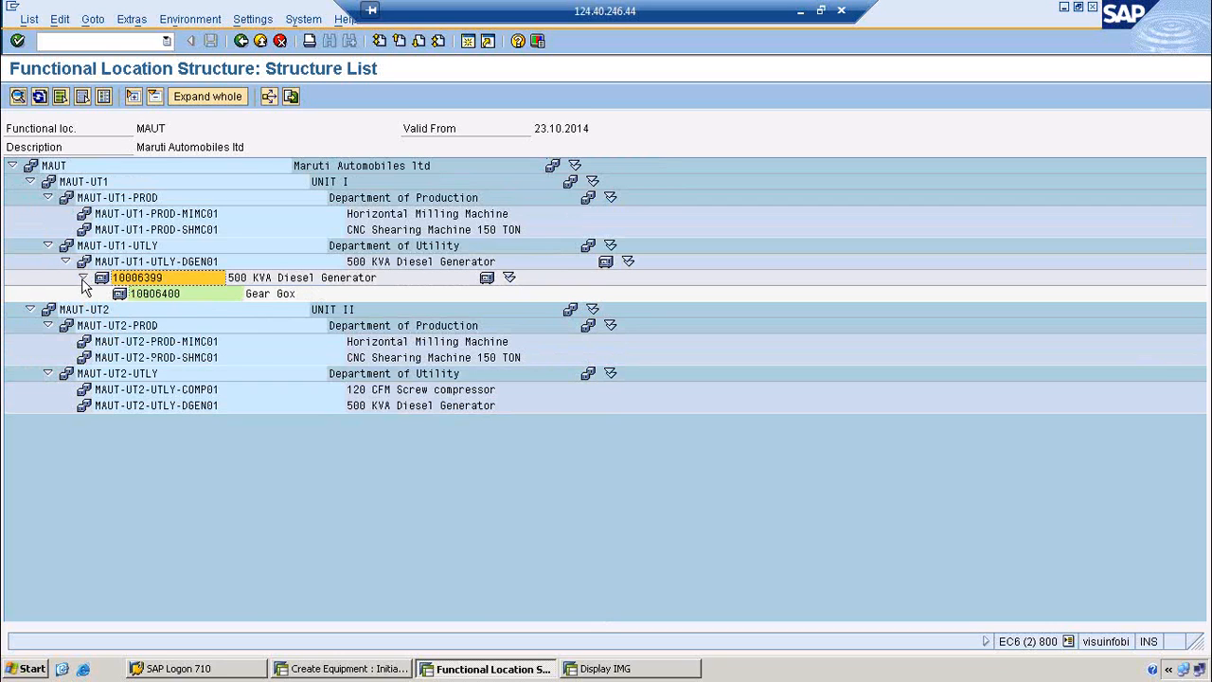
Step: Leave general equipment creation and start creating a fleet object with IE31 from the special creation functions, going to the vehicle type
click(347, 669)
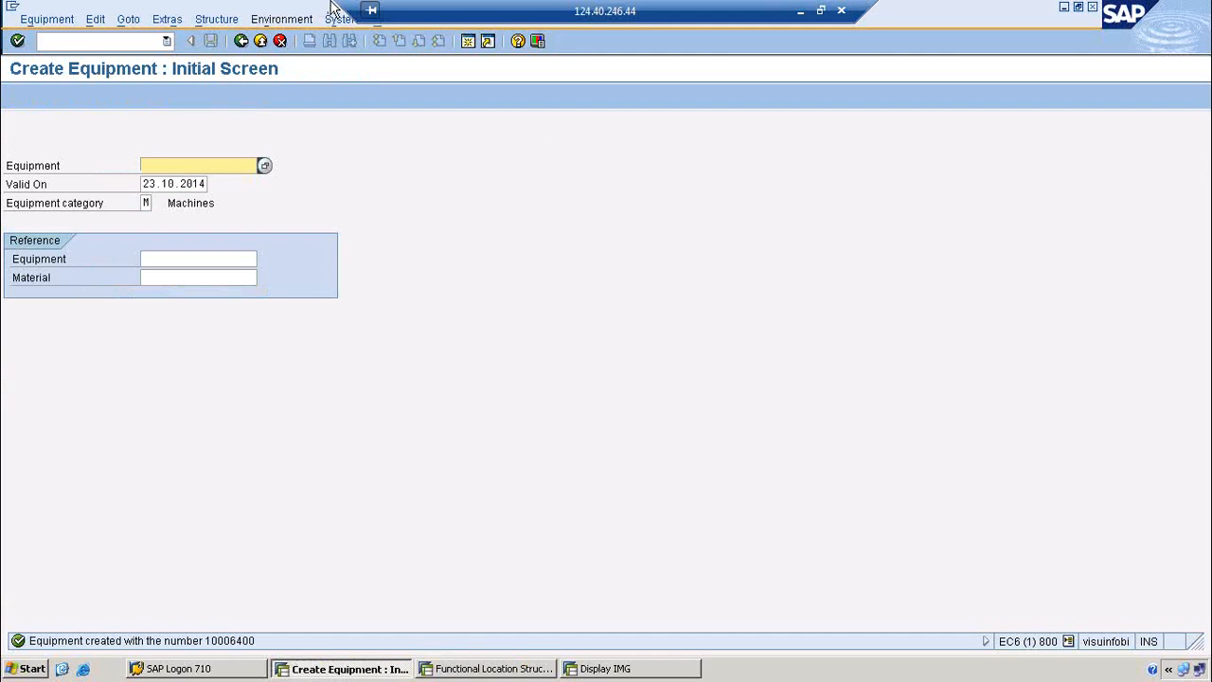
click(242, 41)
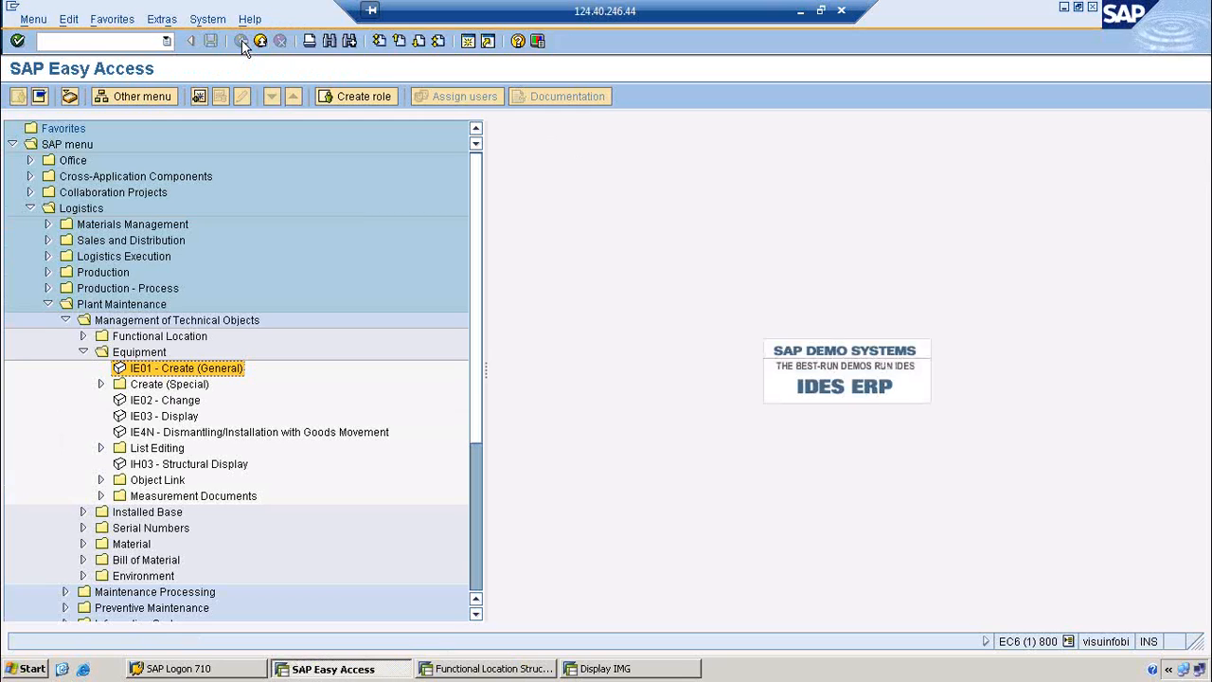
click(100, 383)
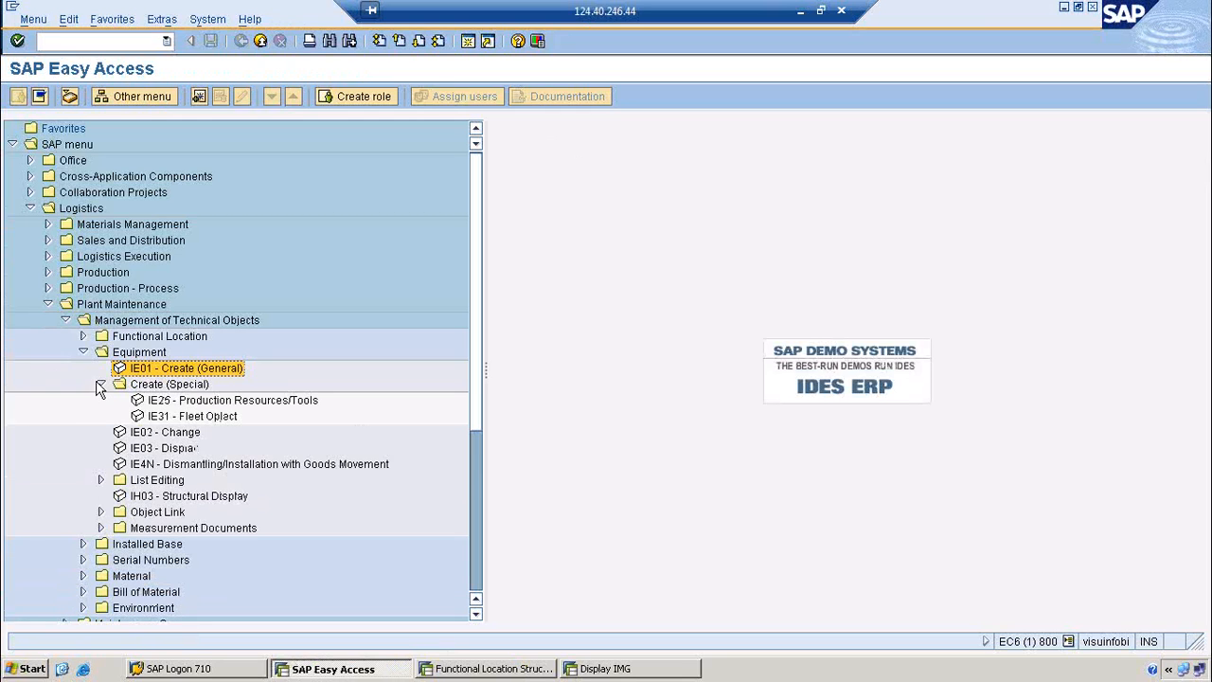
click(218, 403)
click(200, 421)
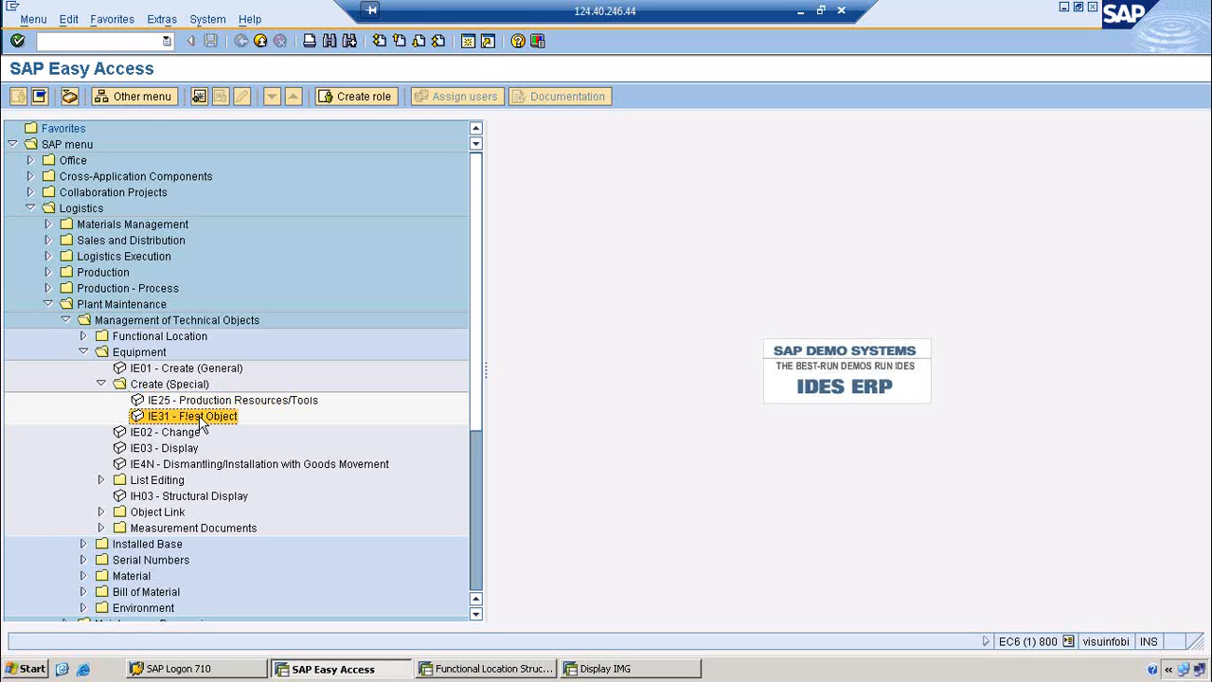
double_click(192, 416)
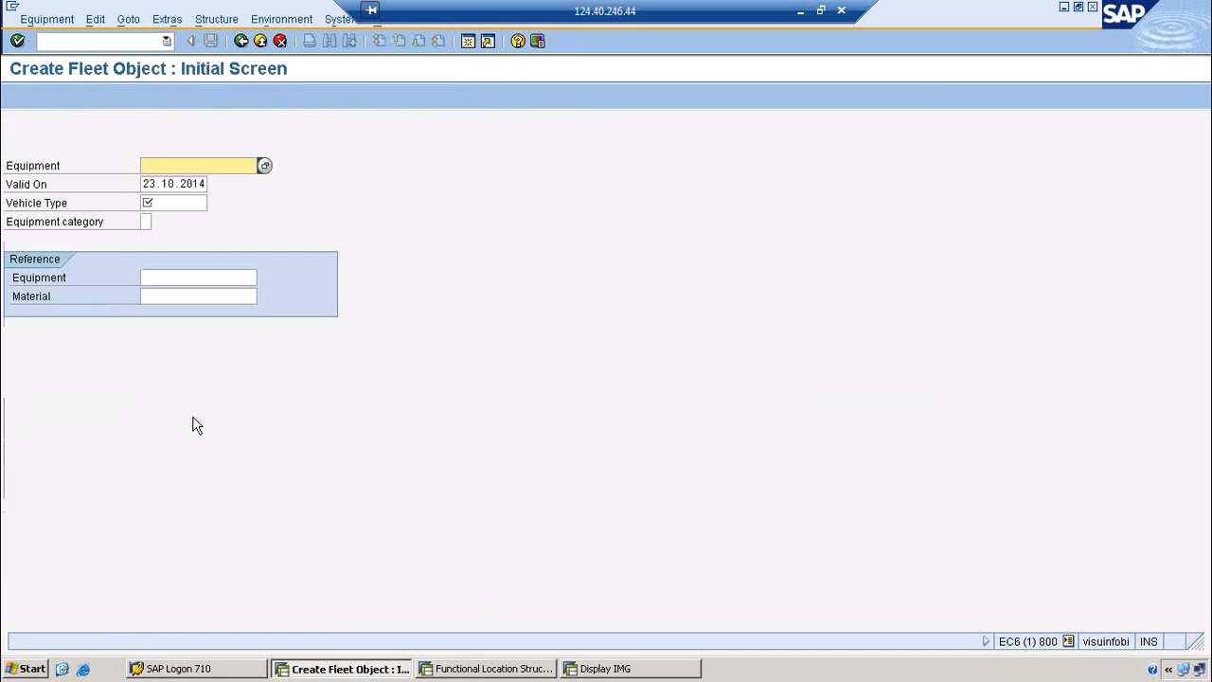
click(185, 203)
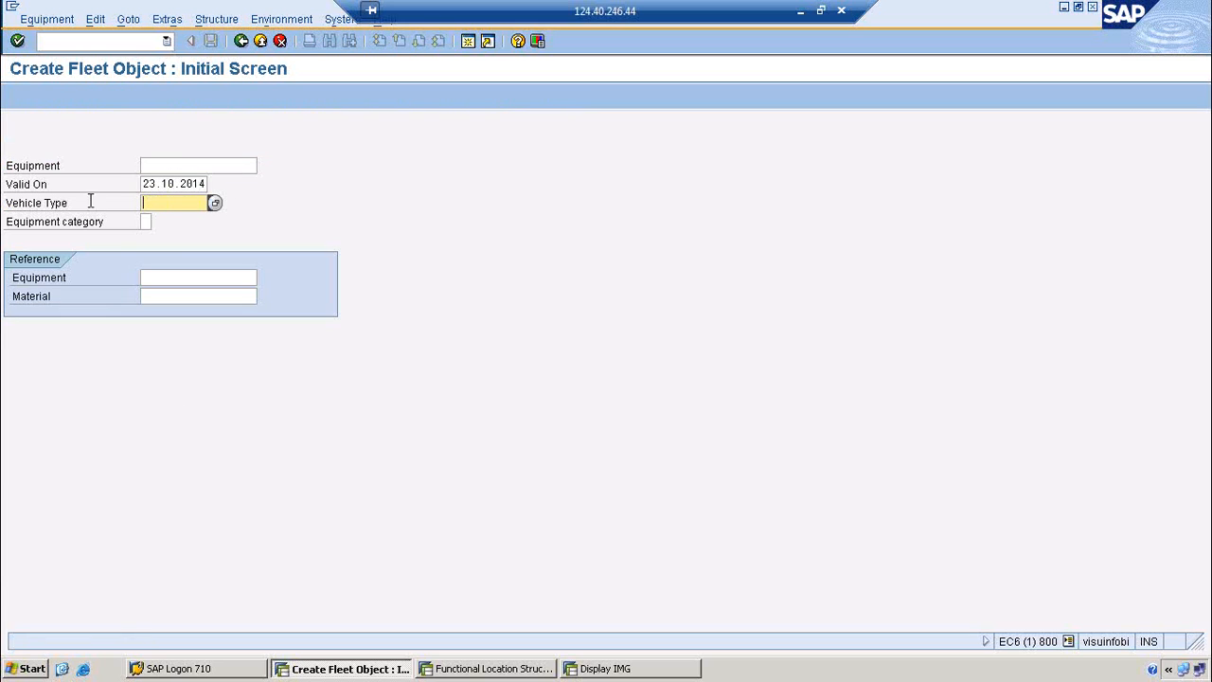
Step: Set the fleet object's vehicle type to 5100 (Trucks) and equipment category to F (Vehicles), and continue to its general data
click(215, 202)
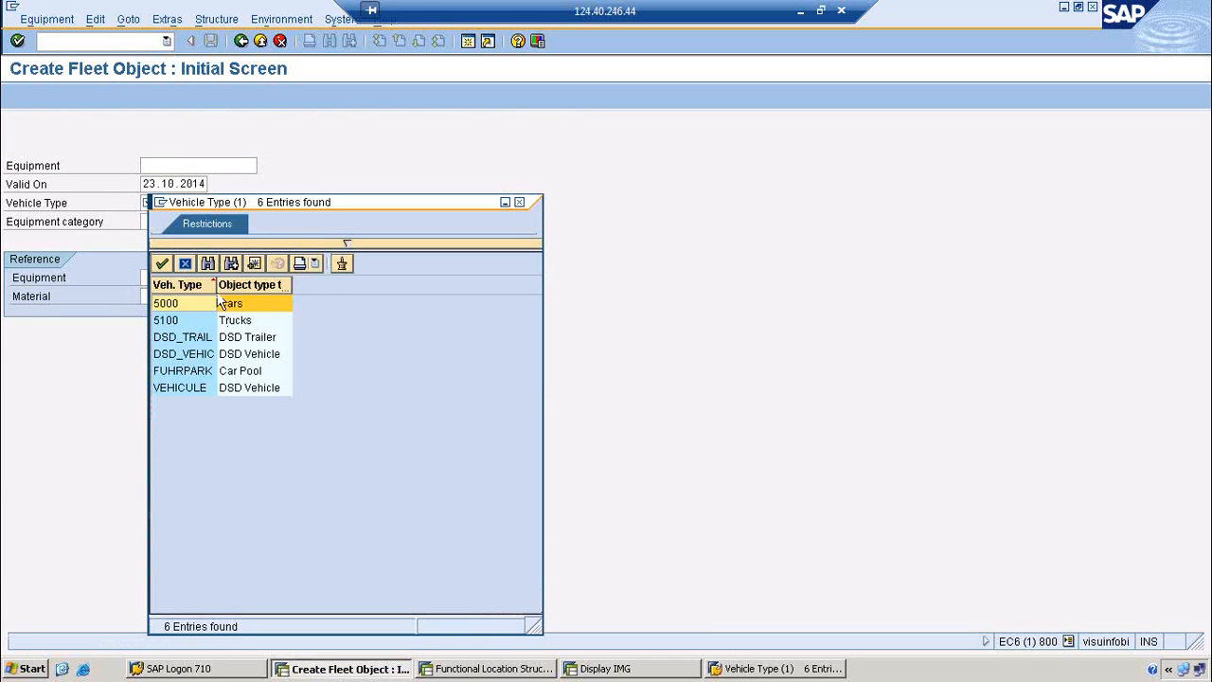
drag(216, 284, 243, 286)
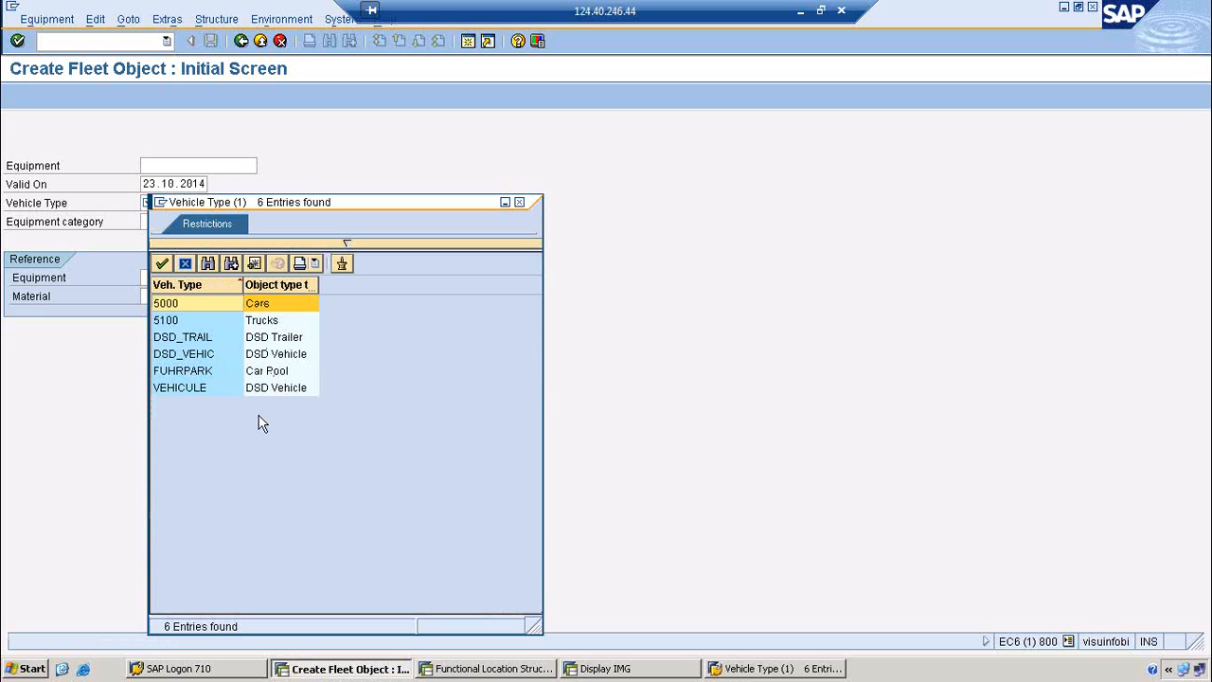
double_click(270, 325)
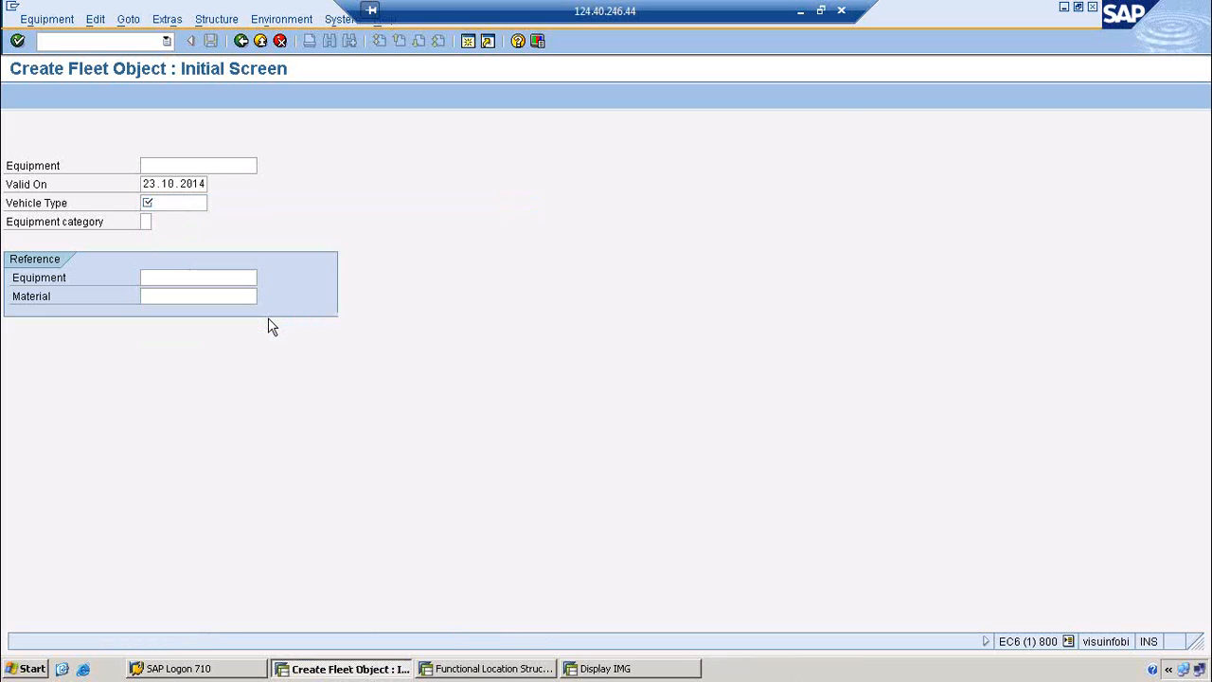
click(143, 221)
click(158, 222)
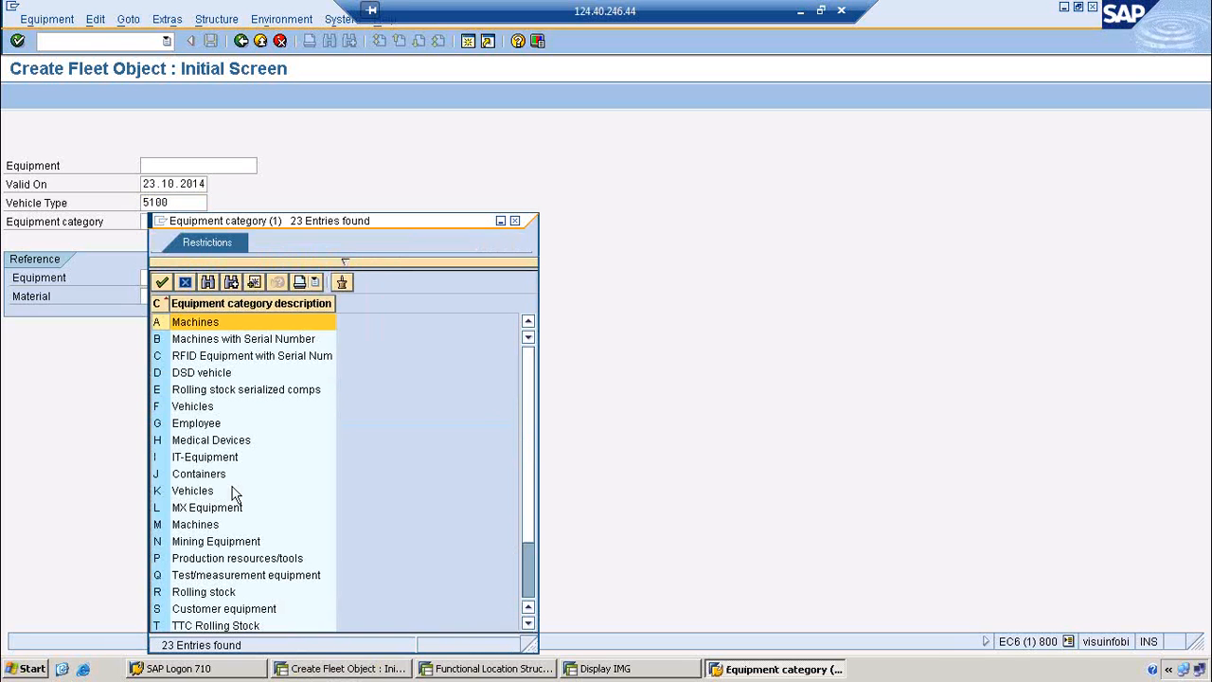
double_click(201, 407)
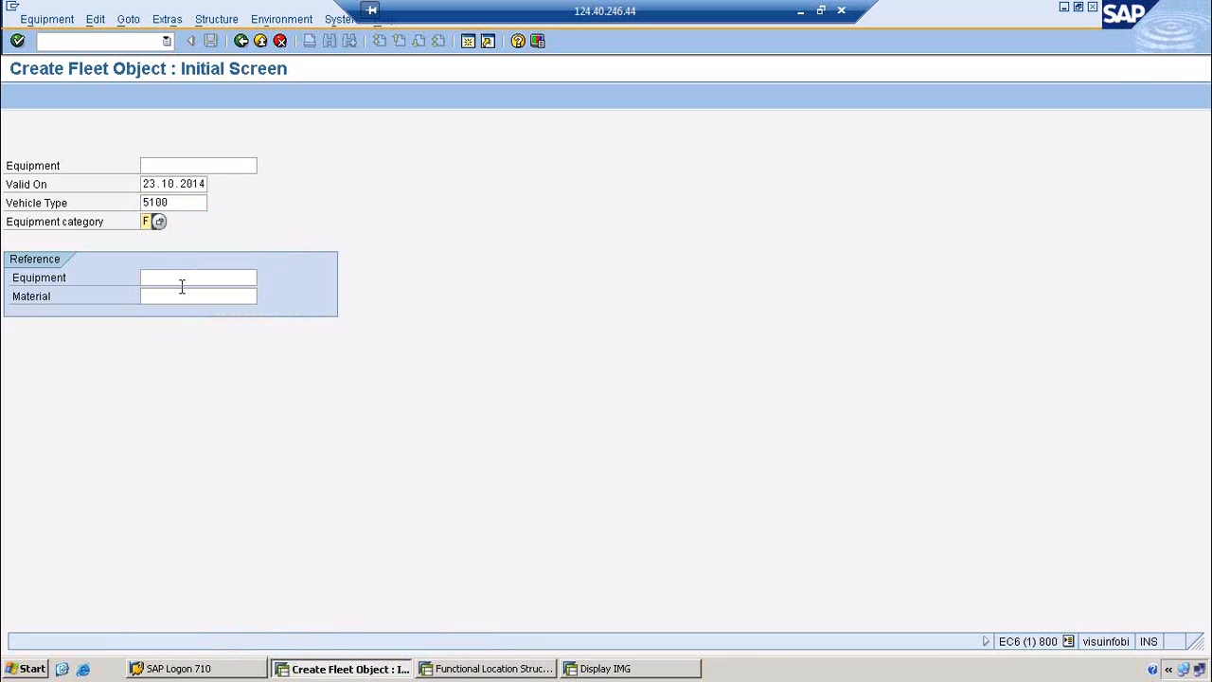
key(Return)
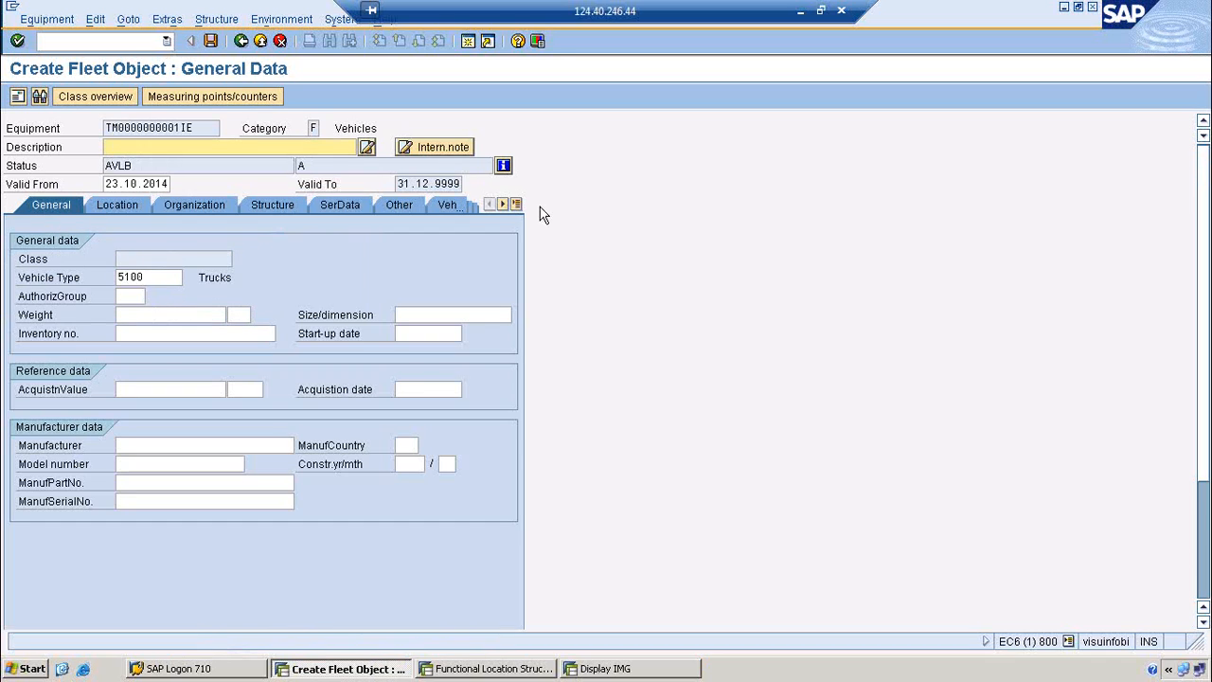
Step: Review the list of available data views and enter "Long Body Truck" as the fleet object's description
click(516, 203)
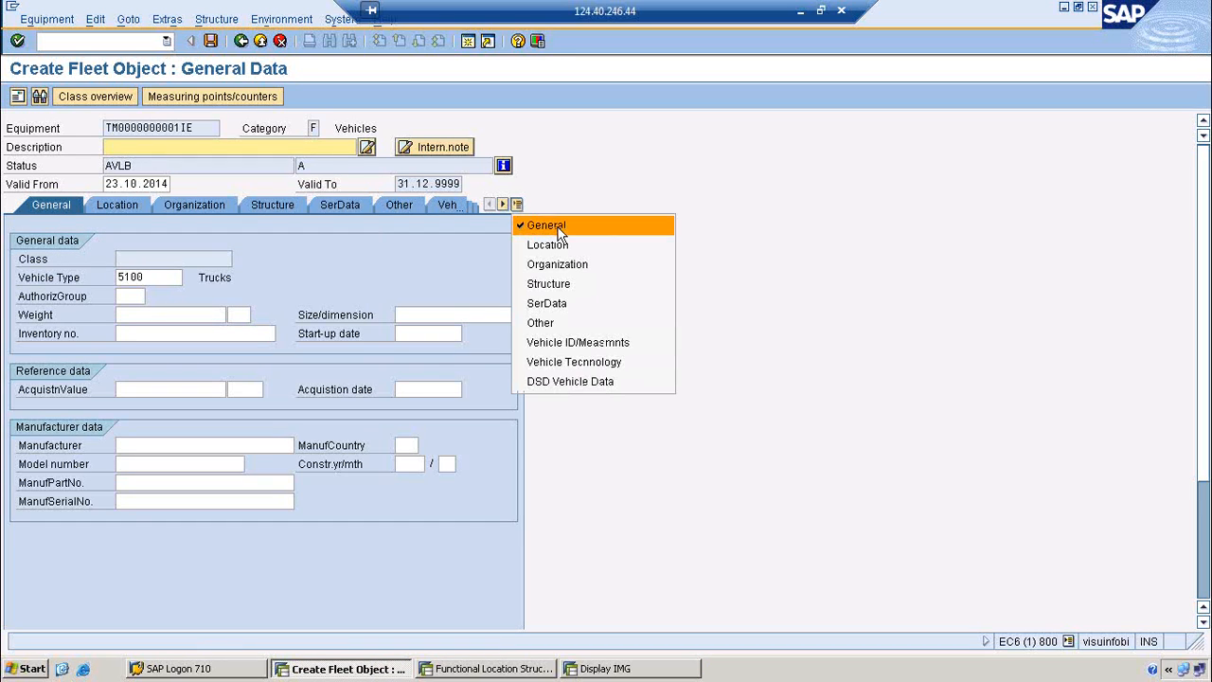
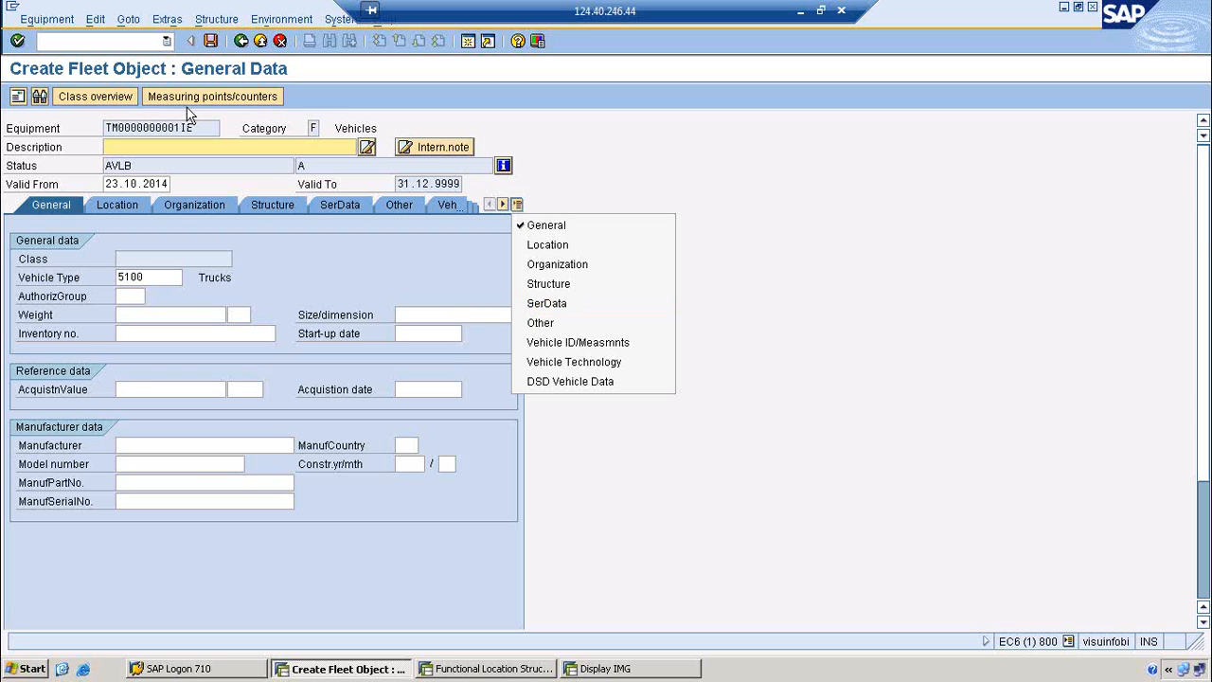
click(142, 146)
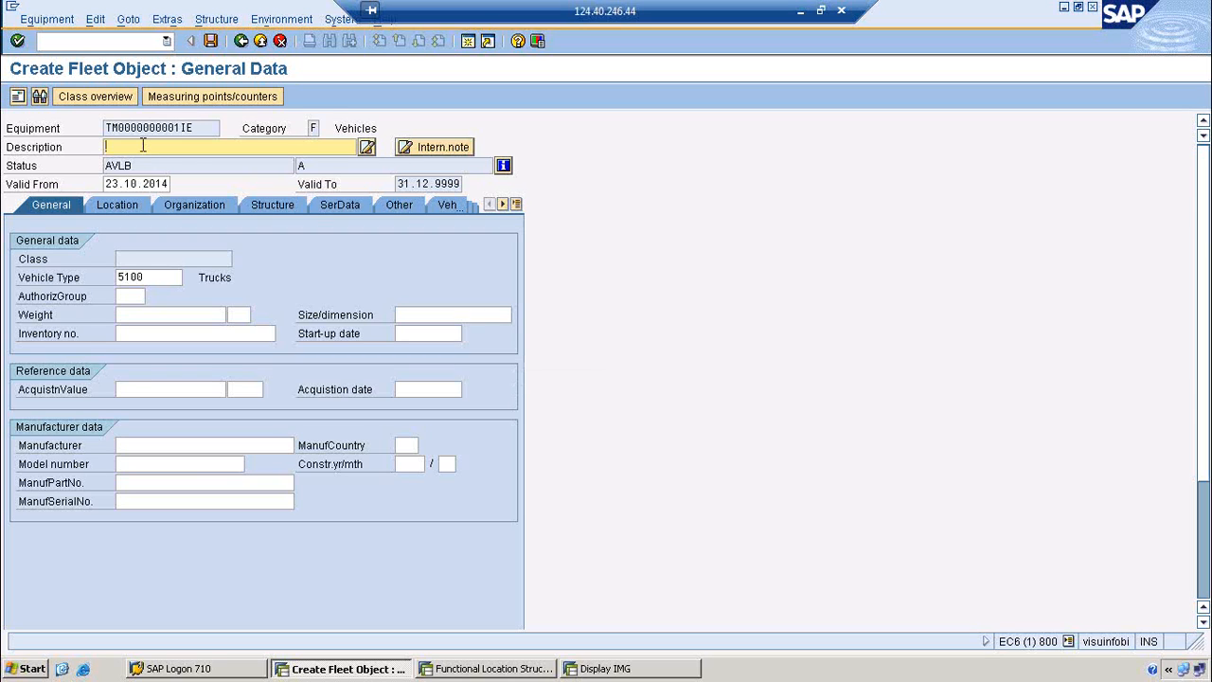
text(lO)
key(BackSpace)
key(BackSpace)
key(Caps_Lock)
text(Long Bed)
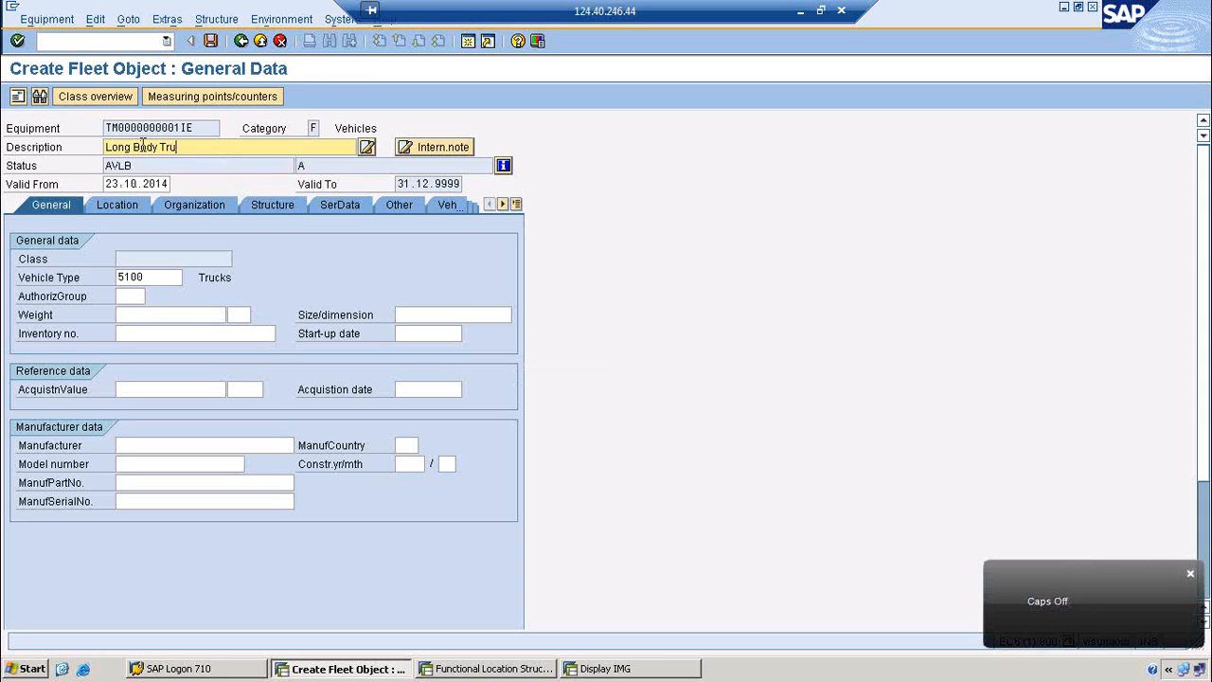
text(y Truck)
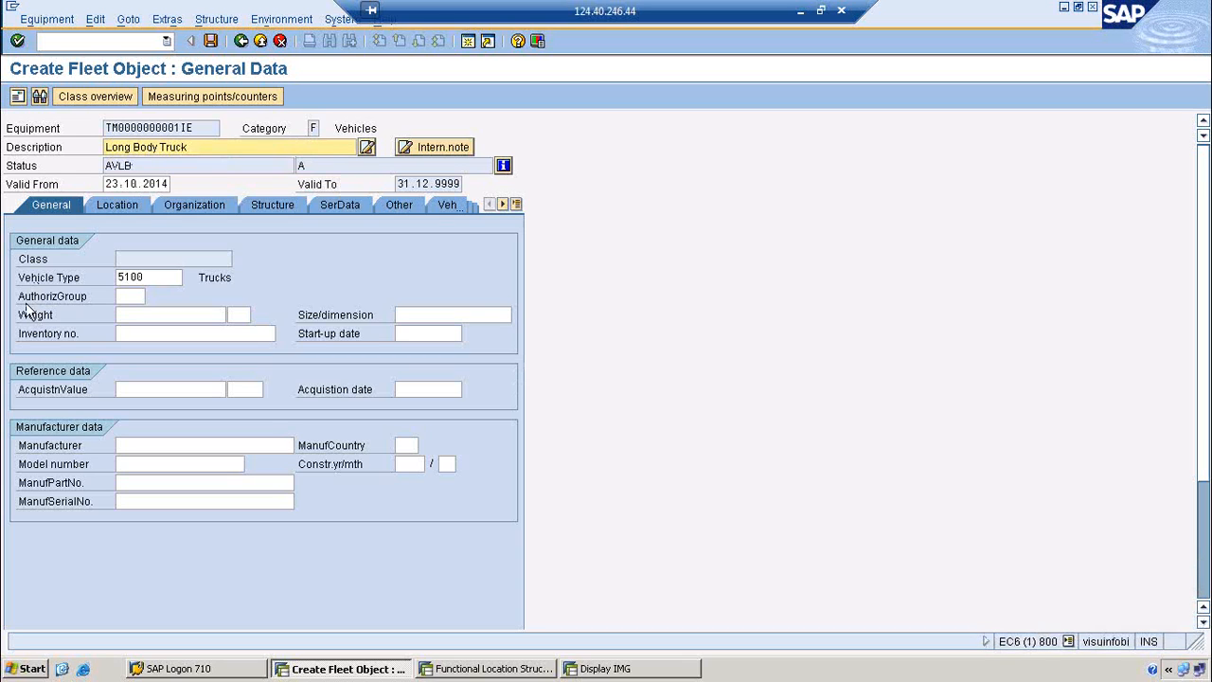
Step: Fill in the truck's general data with authorization group 3000 (MAINTENANCE), start-up date 23.10.2014 and manufacturer Ashok Leyland Ltd
click(133, 297)
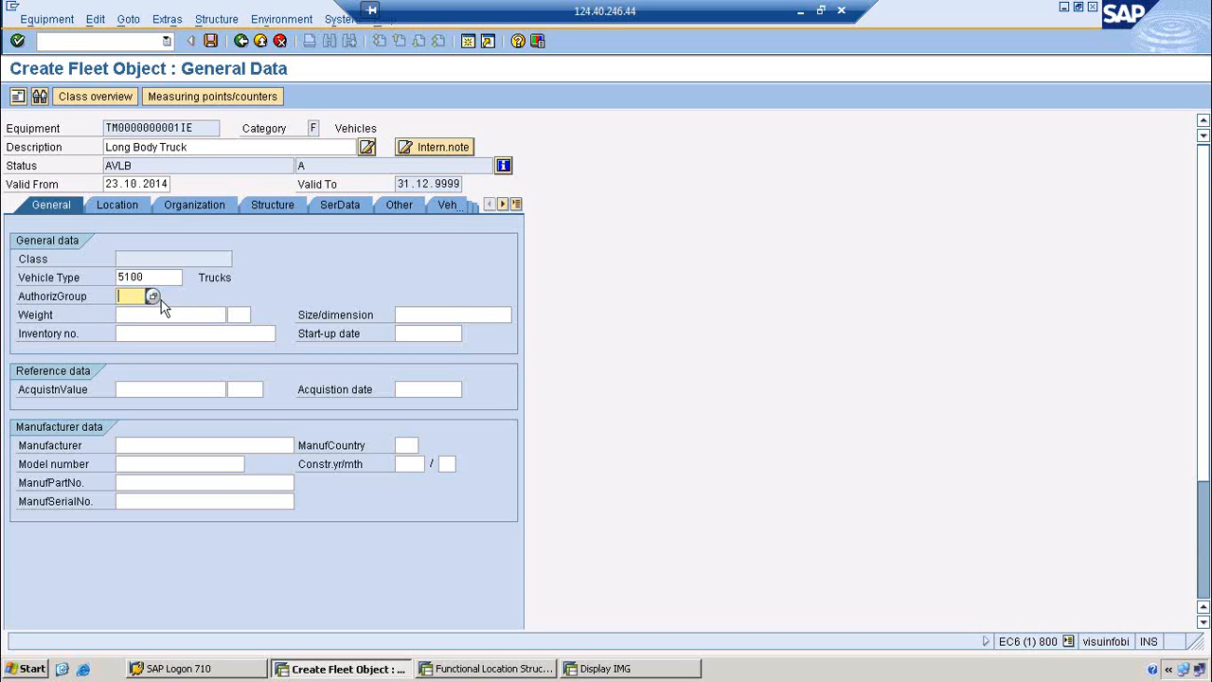
click(153, 297)
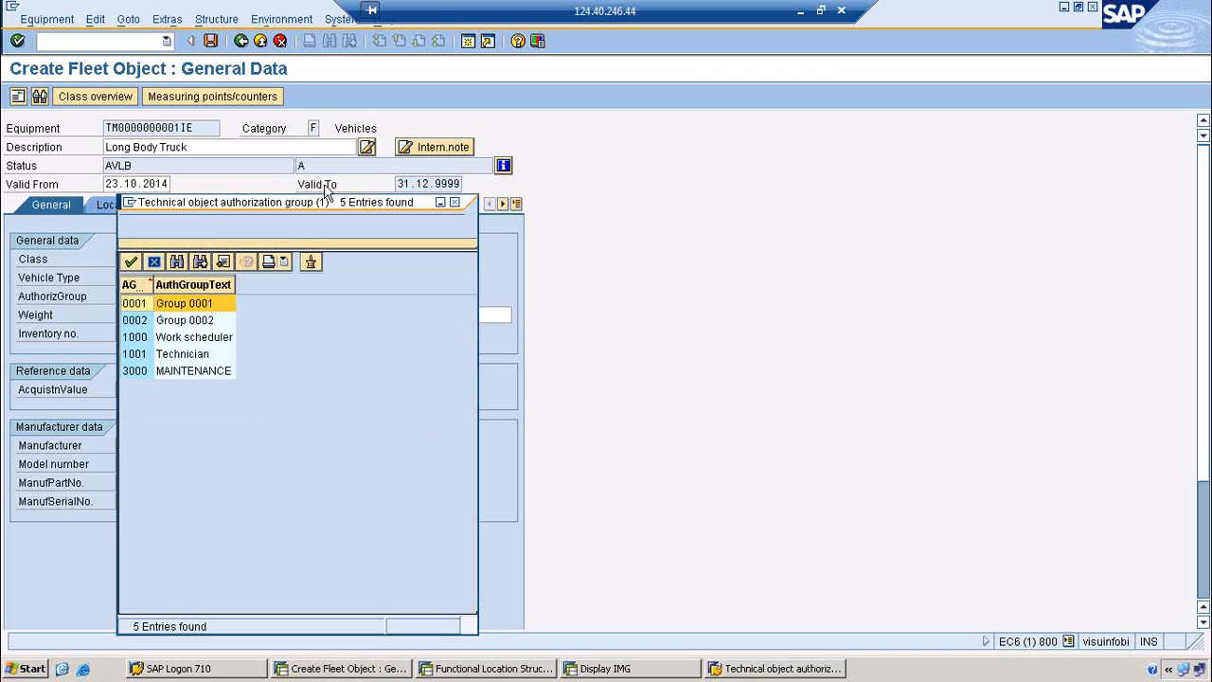
double_click(189, 377)
click(459, 334)
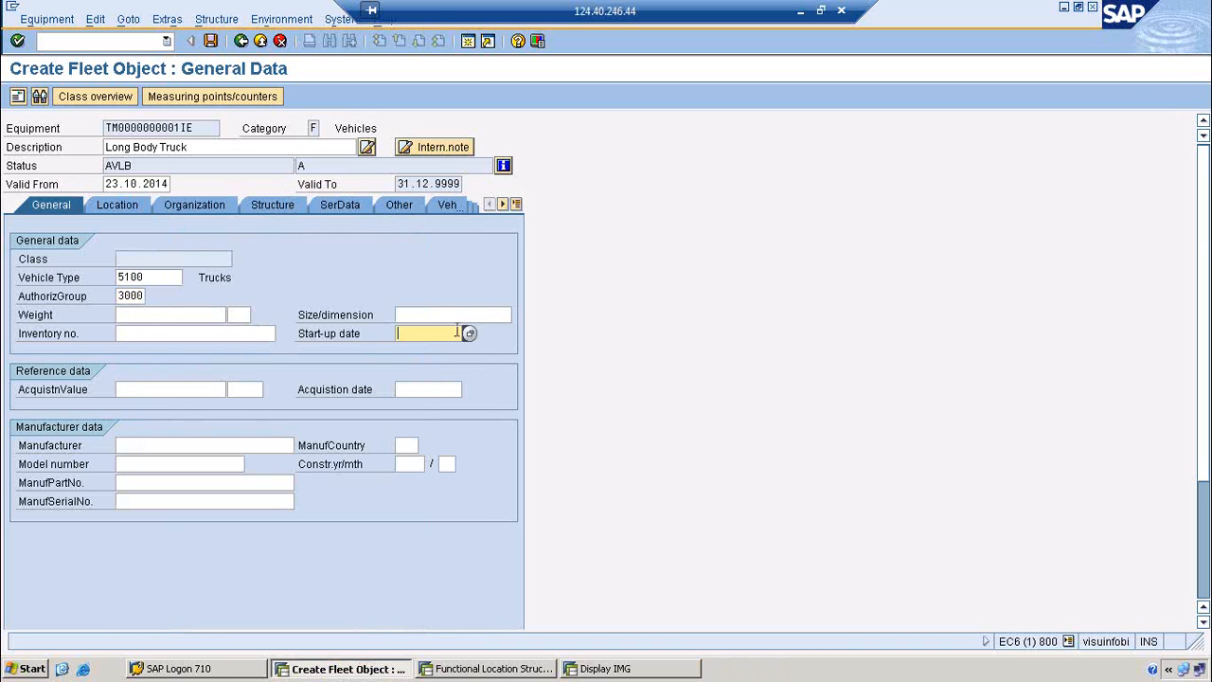
click(468, 334)
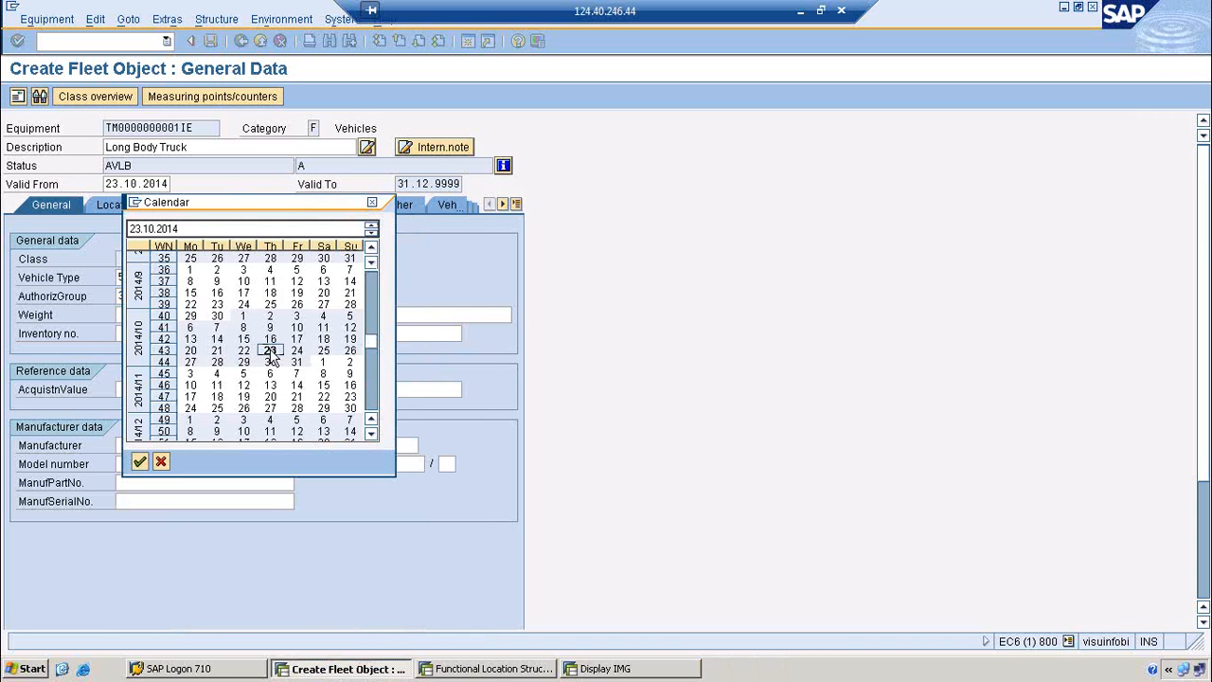
double_click(274, 351)
click(160, 446)
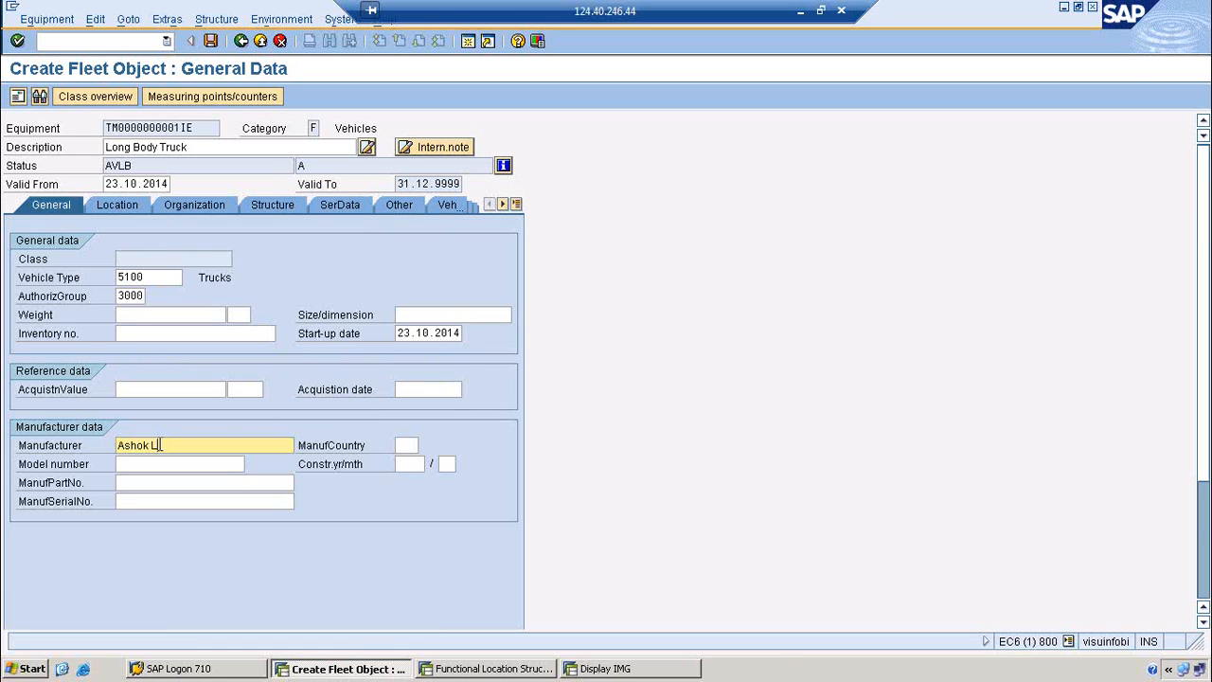
key(Return)
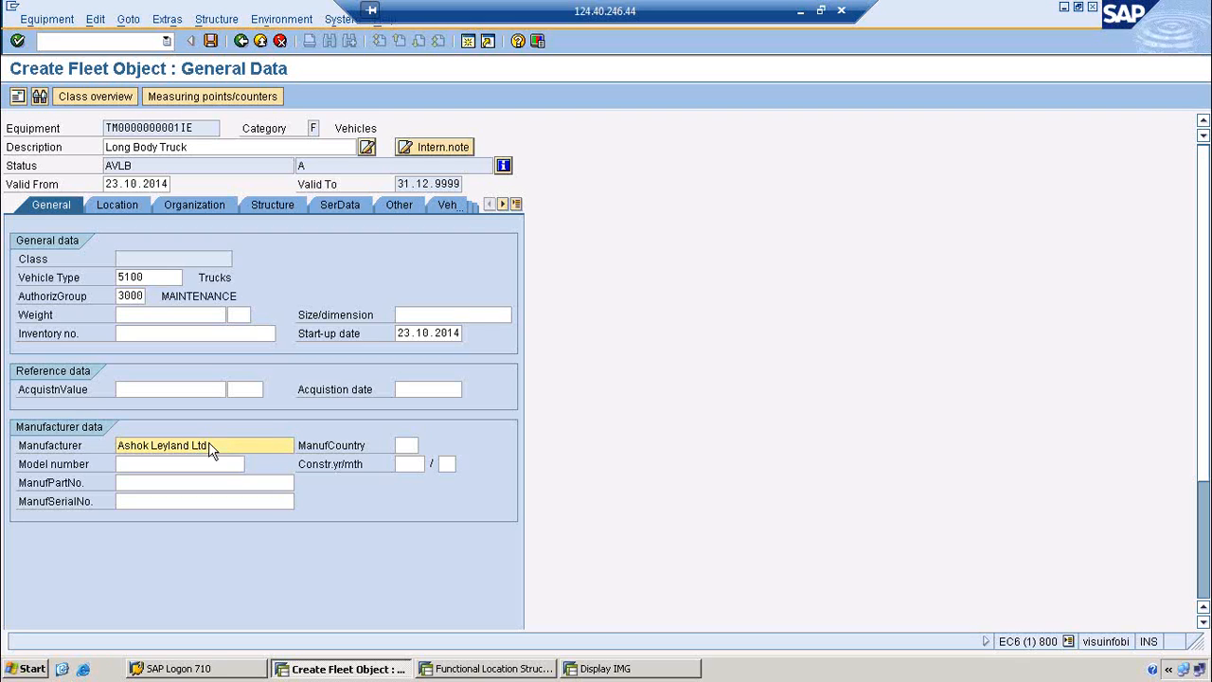
Step: Assign maintenance plant 1000 in the truck's location data
click(116, 205)
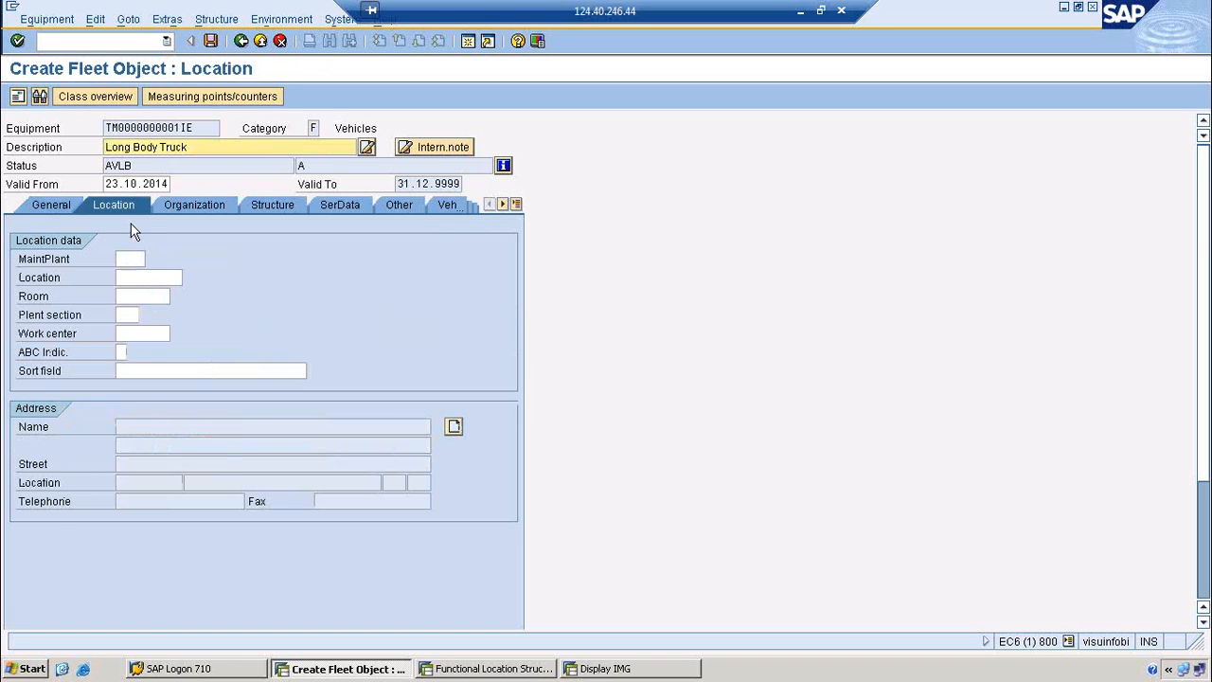
click(128, 258)
text(1)
click(129, 274)
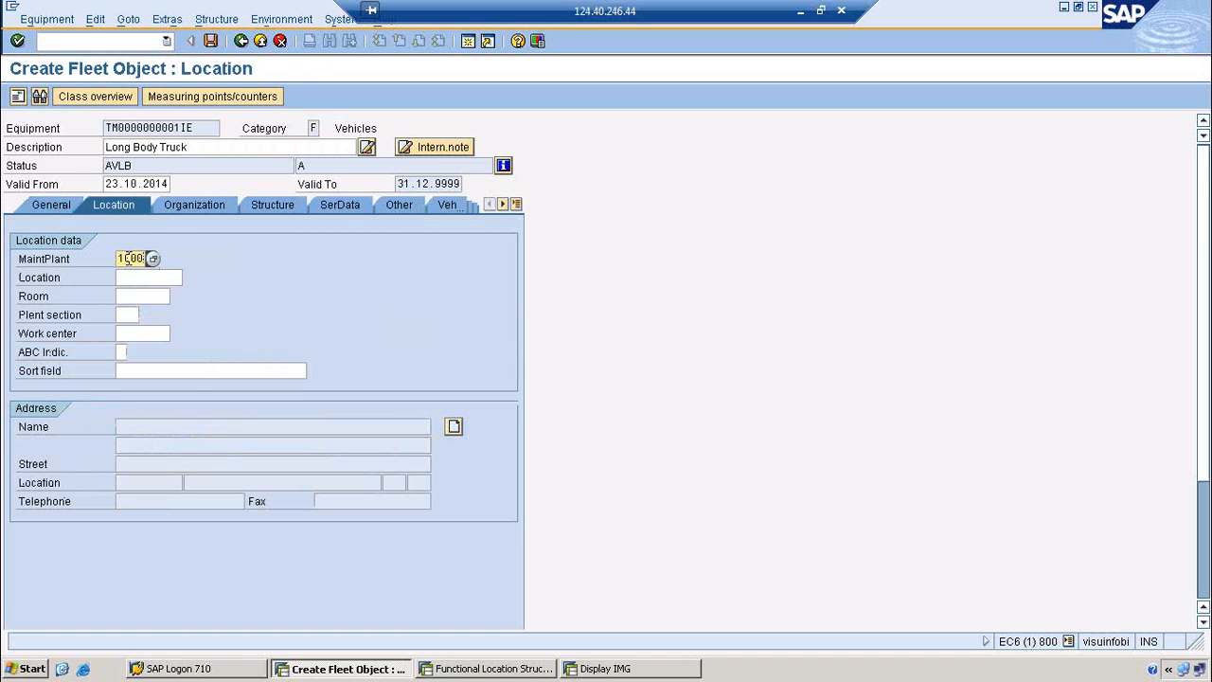
key(Return)
Step: Look through the locations available for plant 1000 without choosing one
click(136, 277)
click(189, 277)
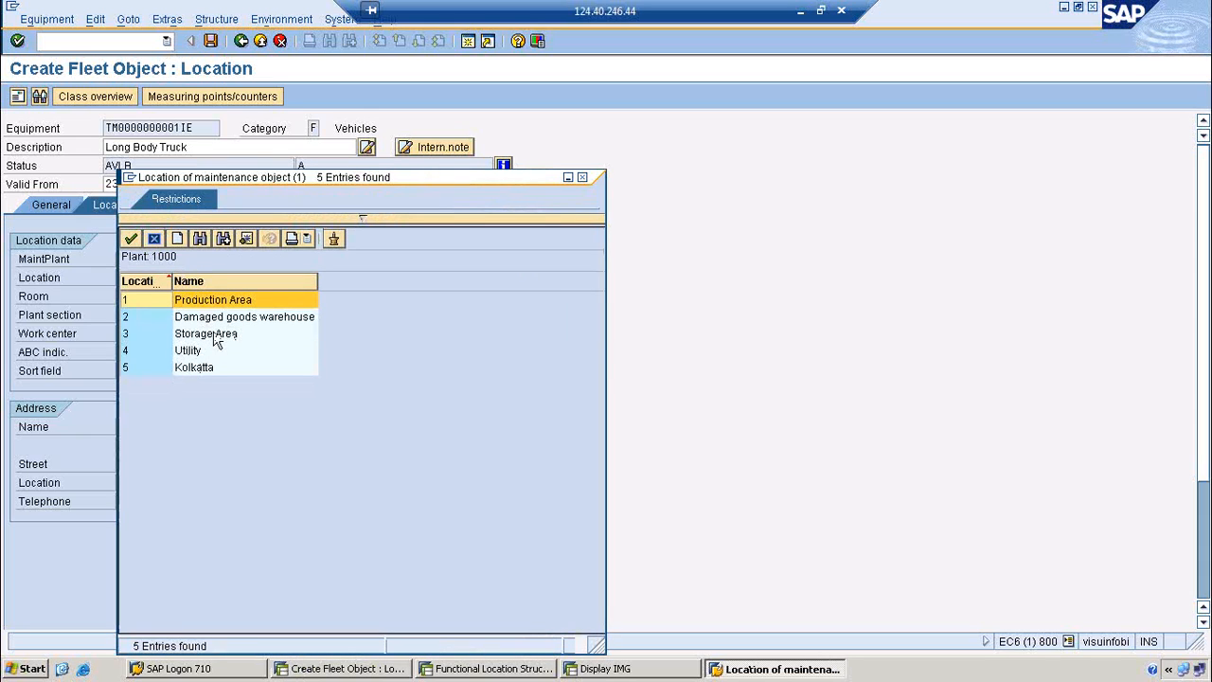
click(583, 178)
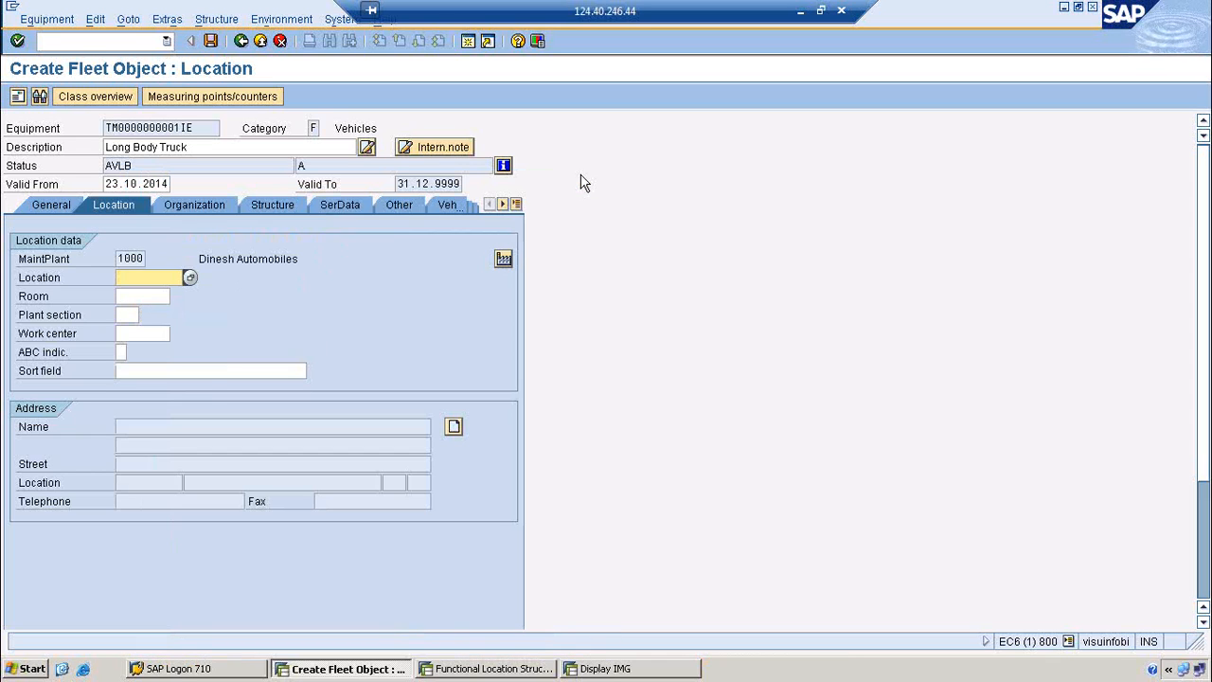
Step: Switch to the Display IMG session and start new entries in Define Location under Enterprise Structure, Definition, Logistics - General
click(620, 668)
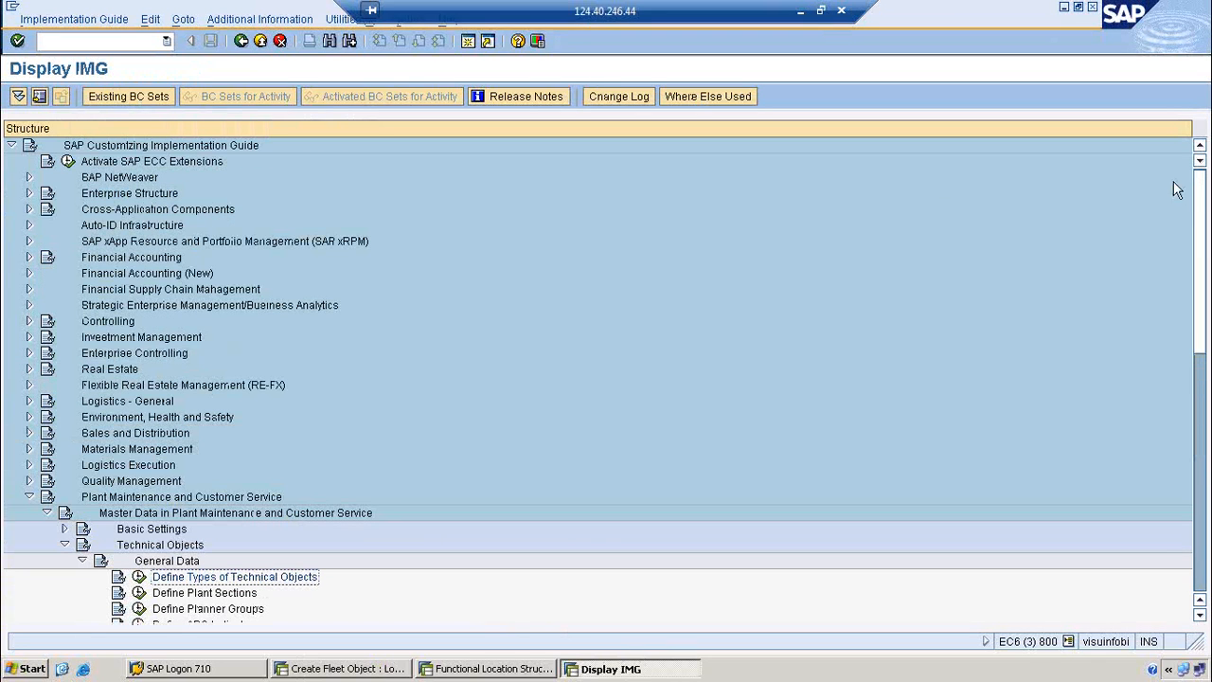
click(29, 193)
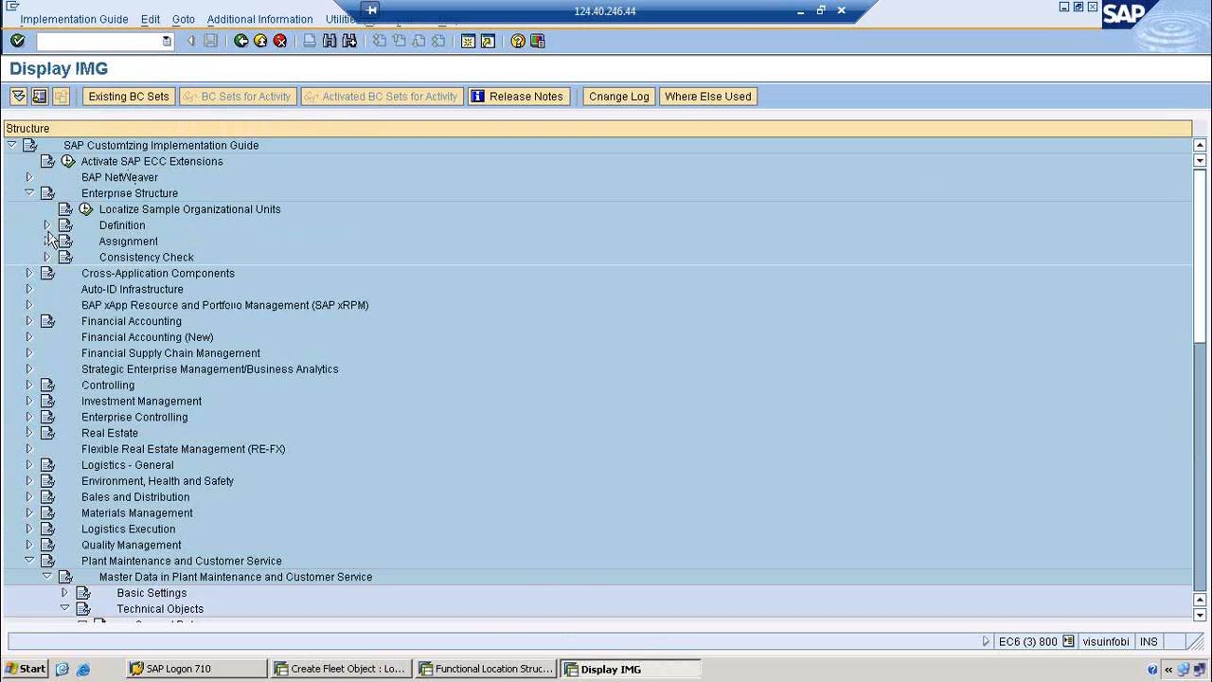
click(47, 224)
click(65, 274)
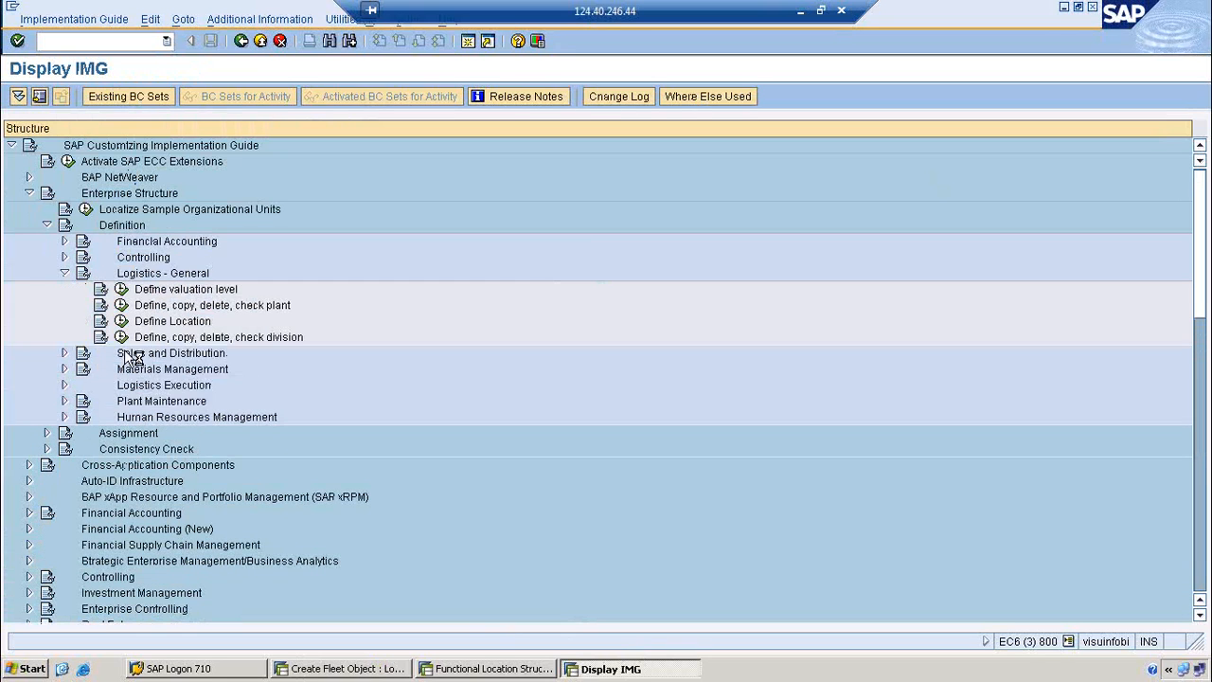
click(121, 321)
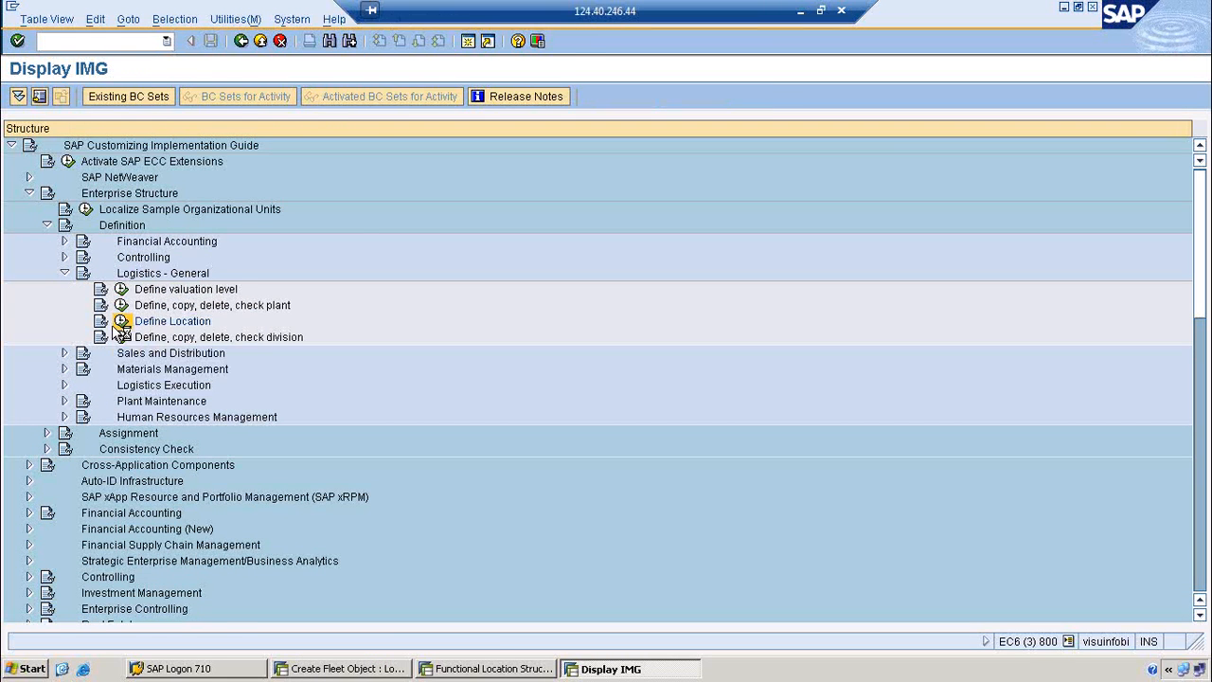
click(72, 101)
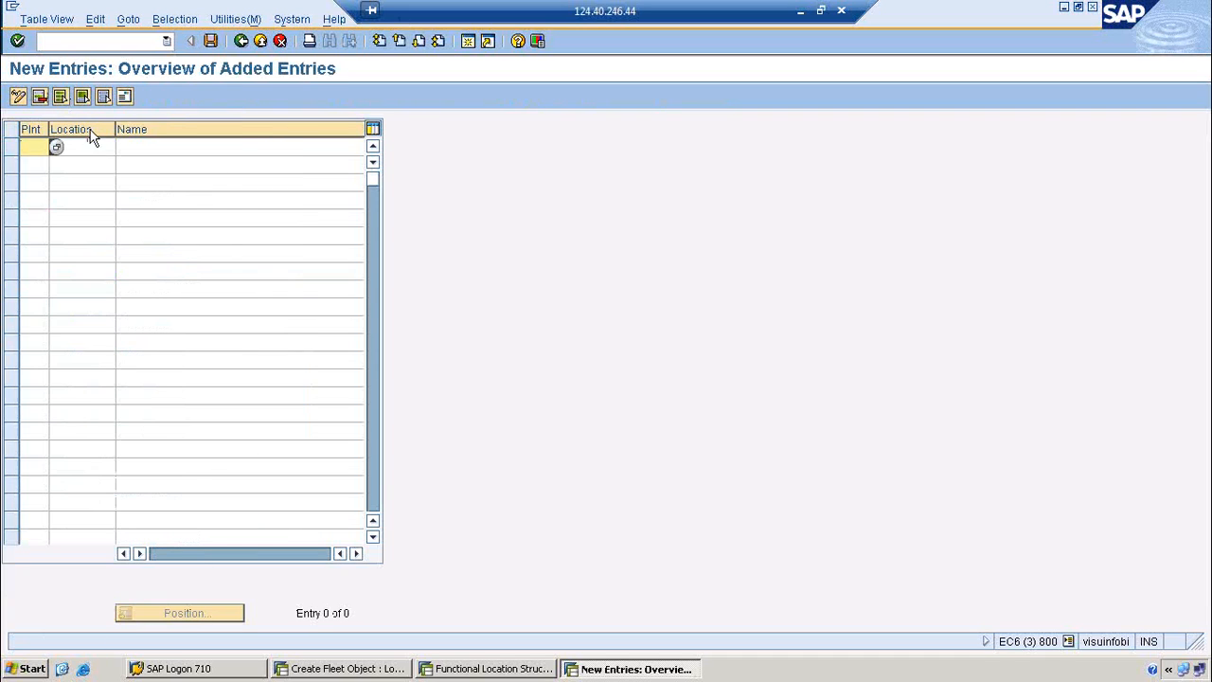
Step: Enter a new location with plant 1000, location 6 and the name "Unloading Point"
text(1)
click(47, 166)
click(83, 146)
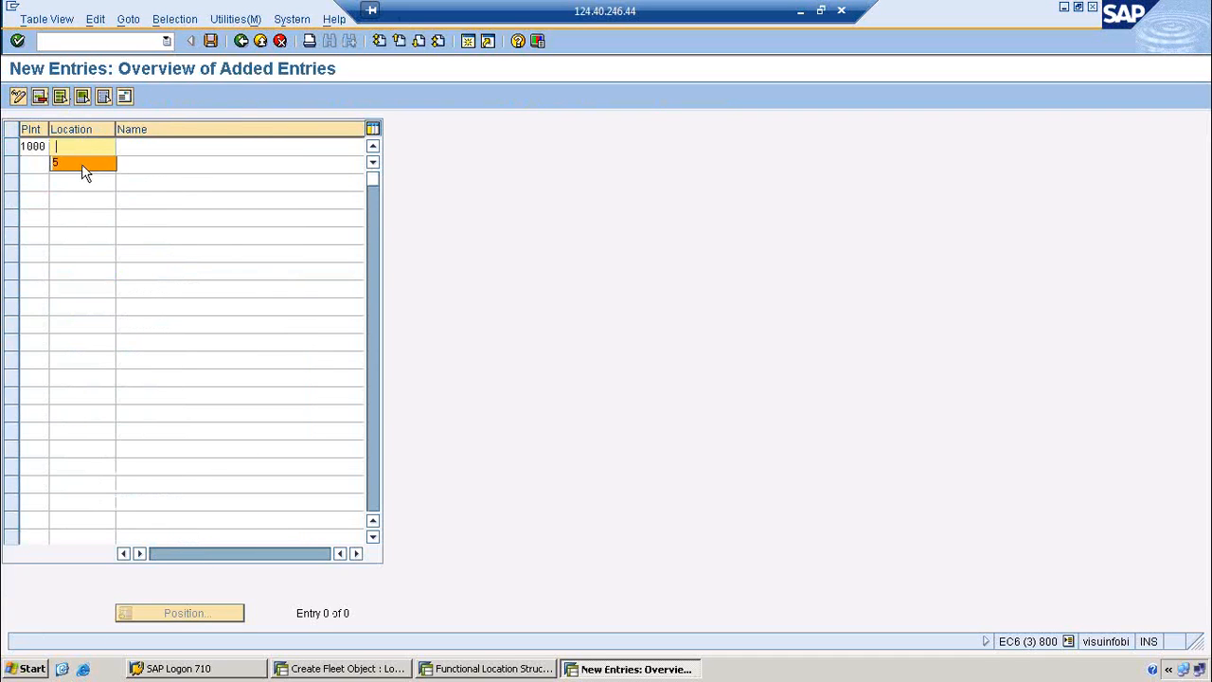
text(6)
click(142, 146)
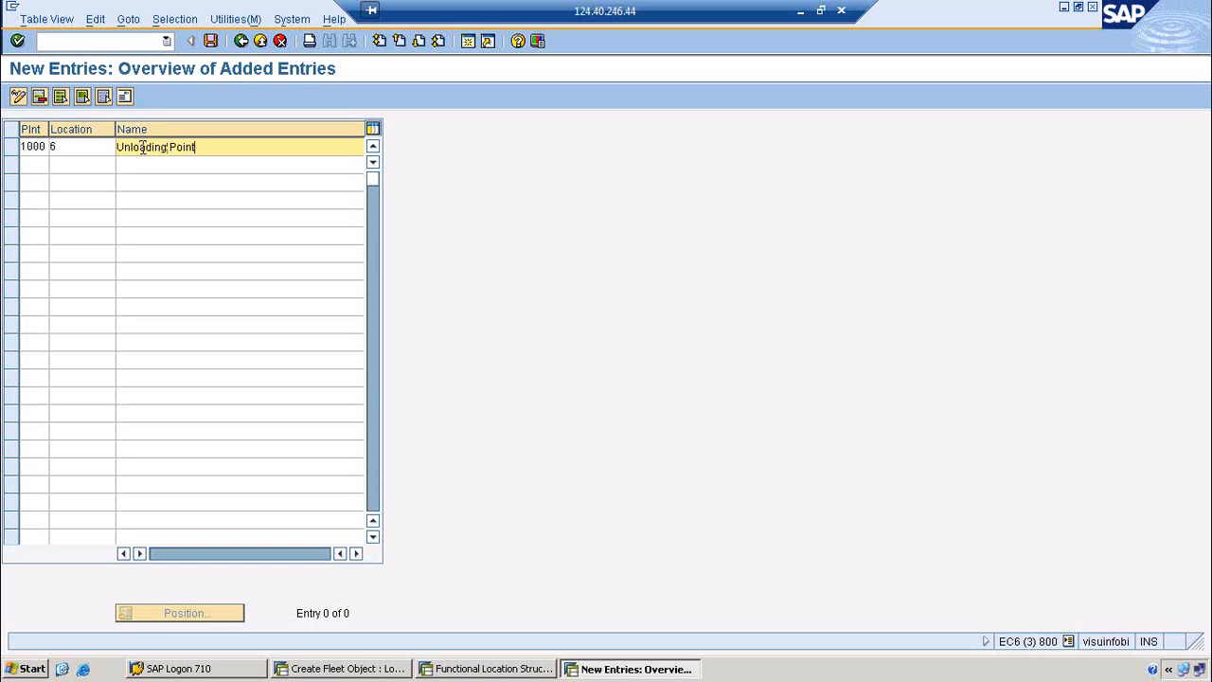
Step: Try to change the Unloading Point's location number to 5
click(76, 152)
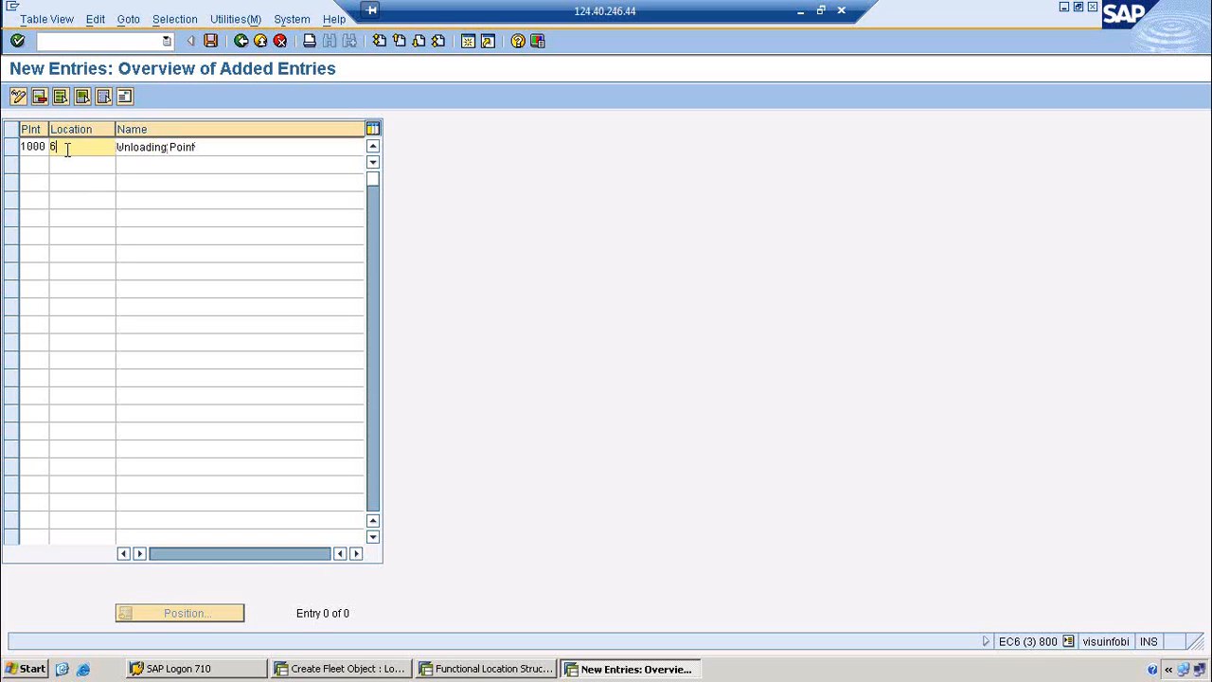
text(5)
key(Return)
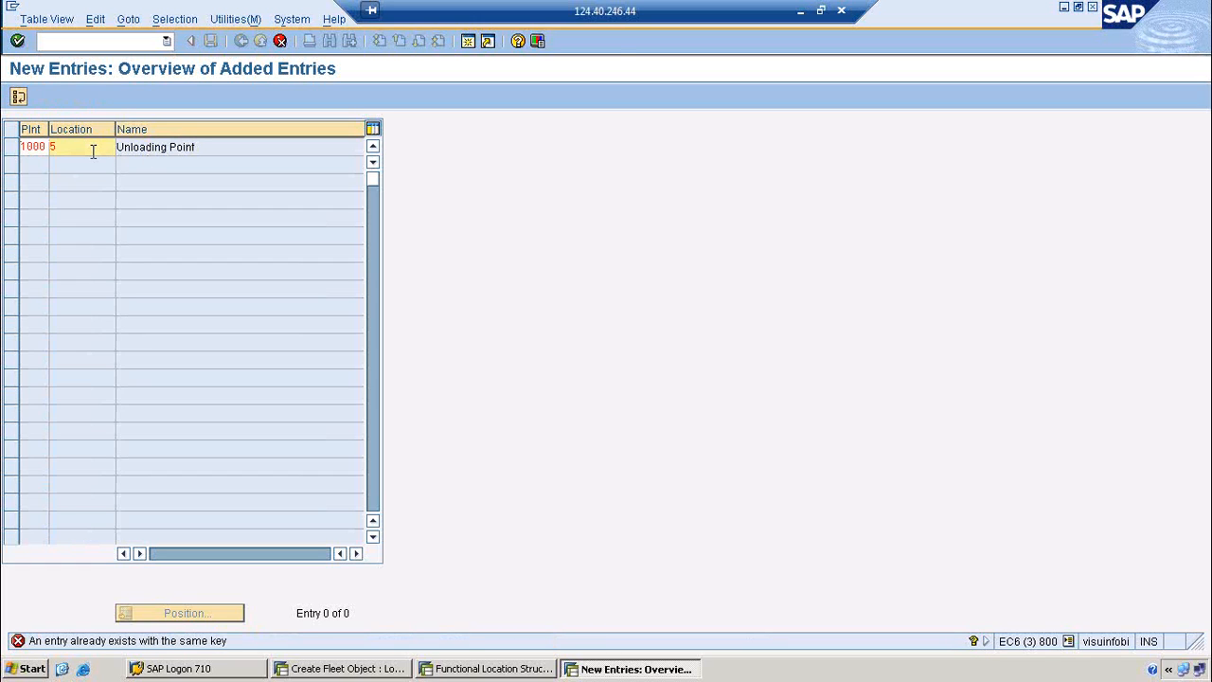
Step: Set the Unloading Point's location number back to 6 and leave its address maintenance without entering an address
key(Return)
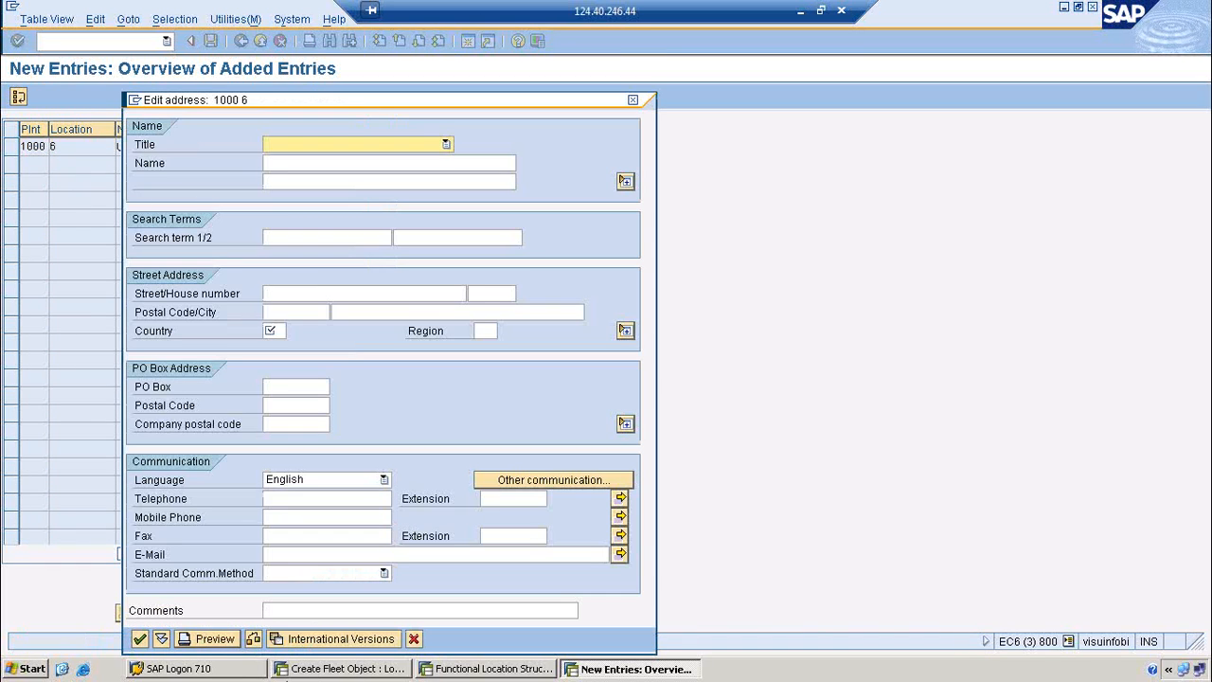
click(413, 638)
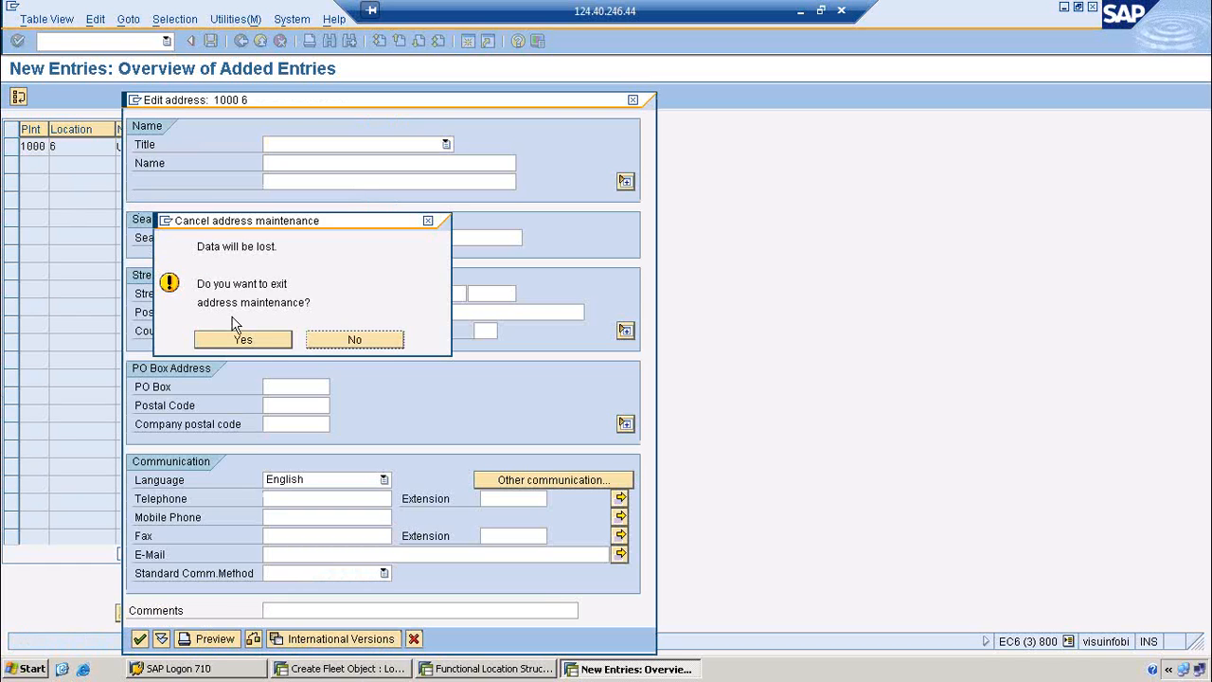
click(243, 339)
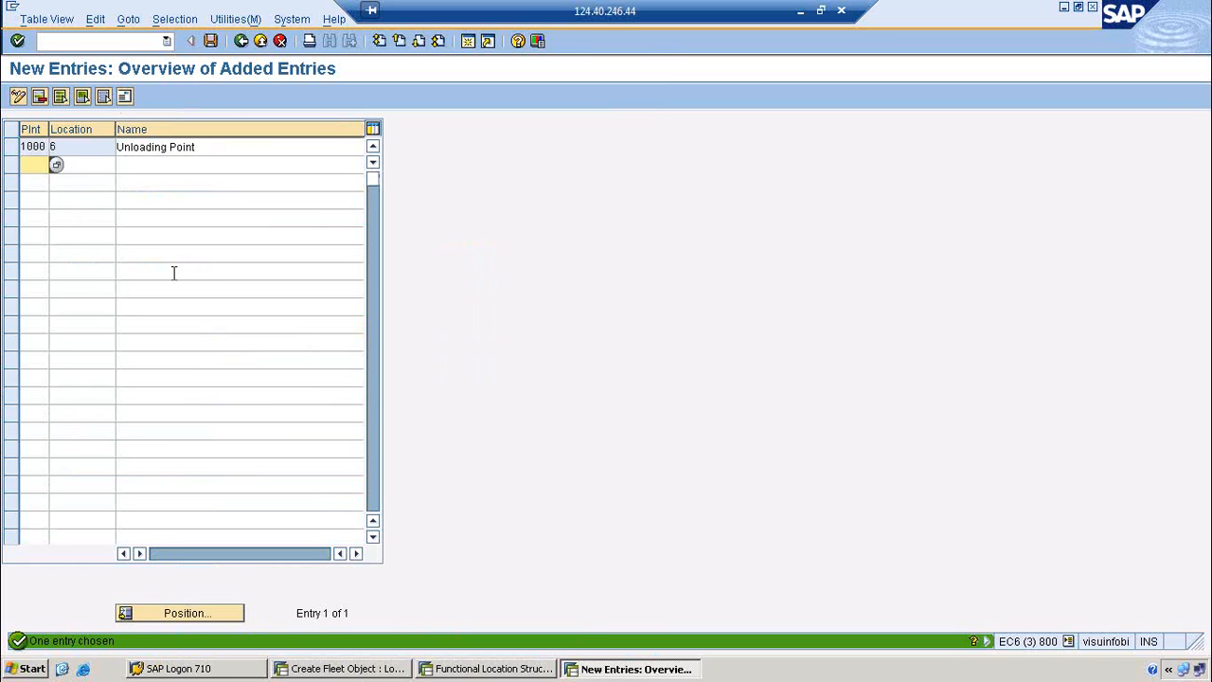
Step: Save the Unloading Point location under the existing "Define Location" customizing request and return to the Locations overview
click(210, 40)
click(306, 209)
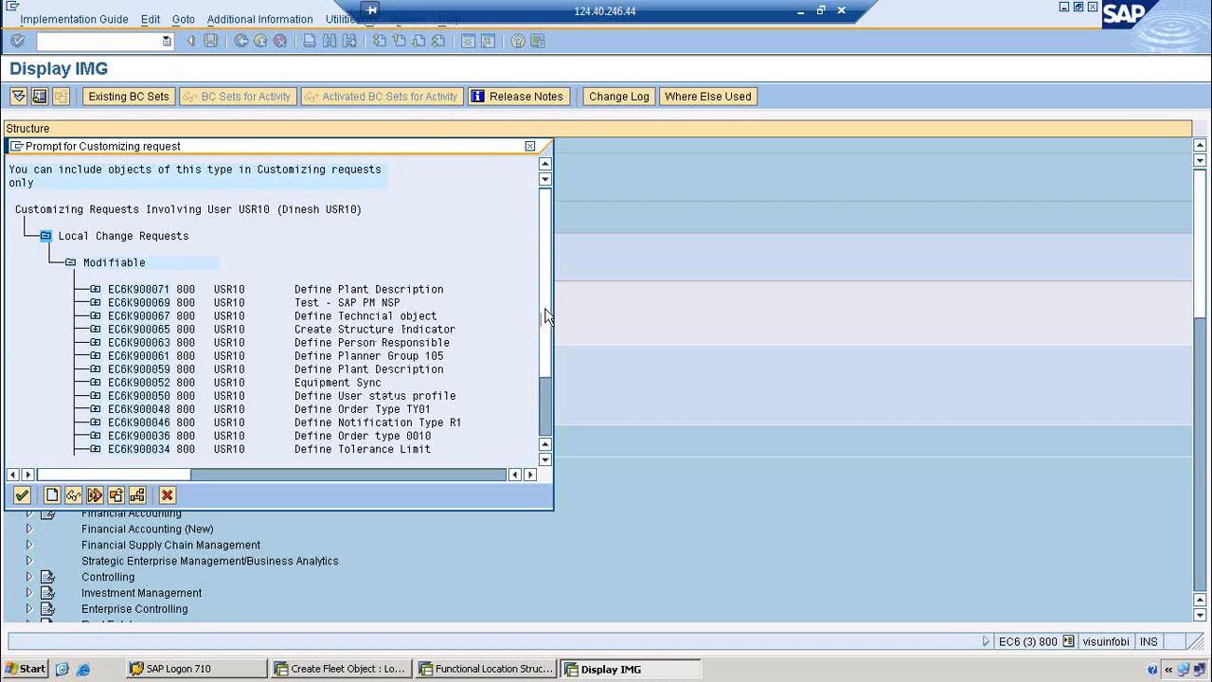
click(547, 371)
scroll(546, 371, down, 2)
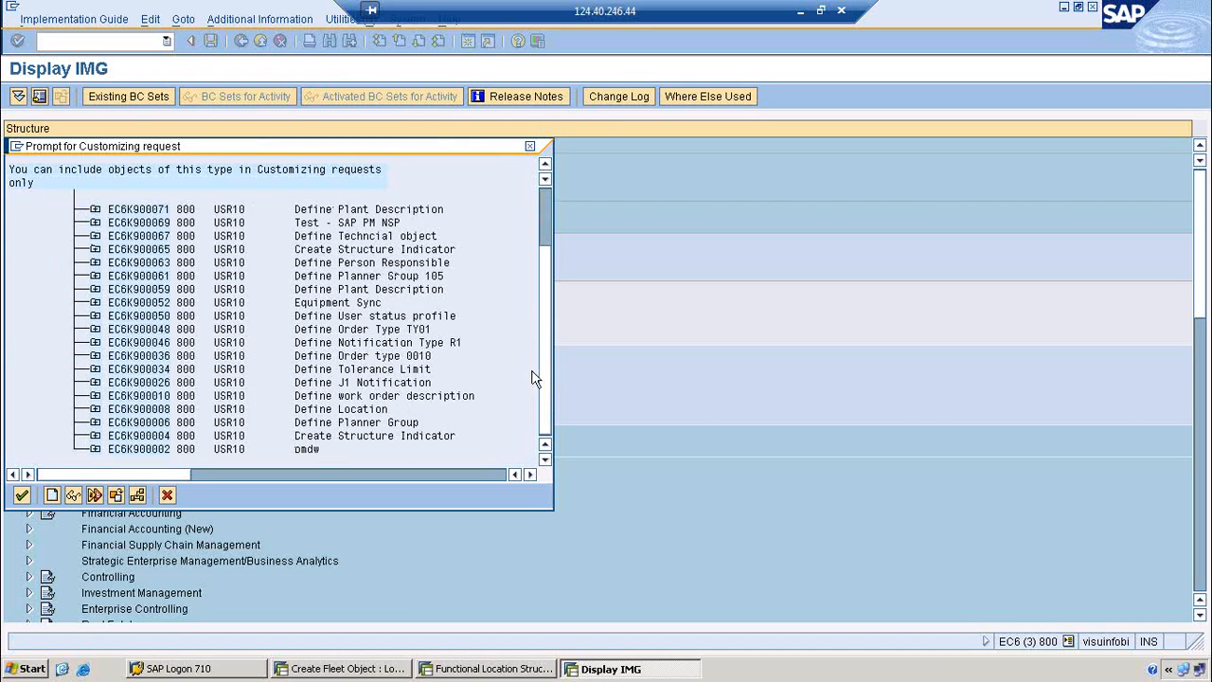
double_click(149, 412)
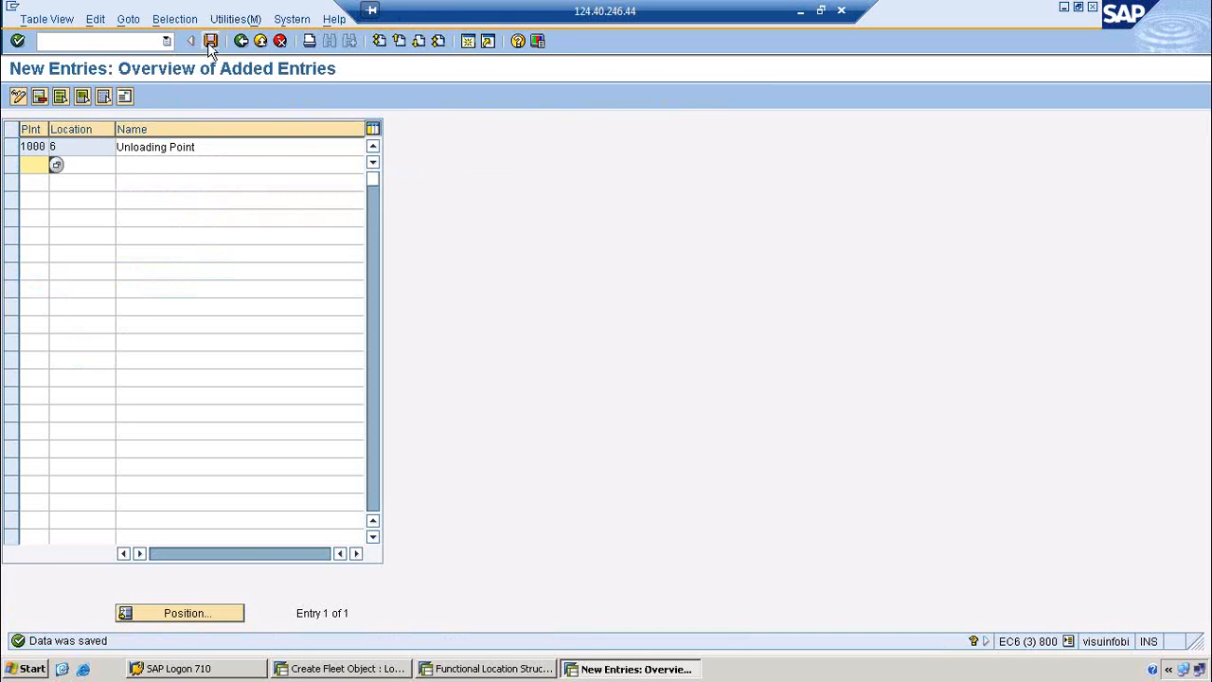
click(210, 41)
click(241, 41)
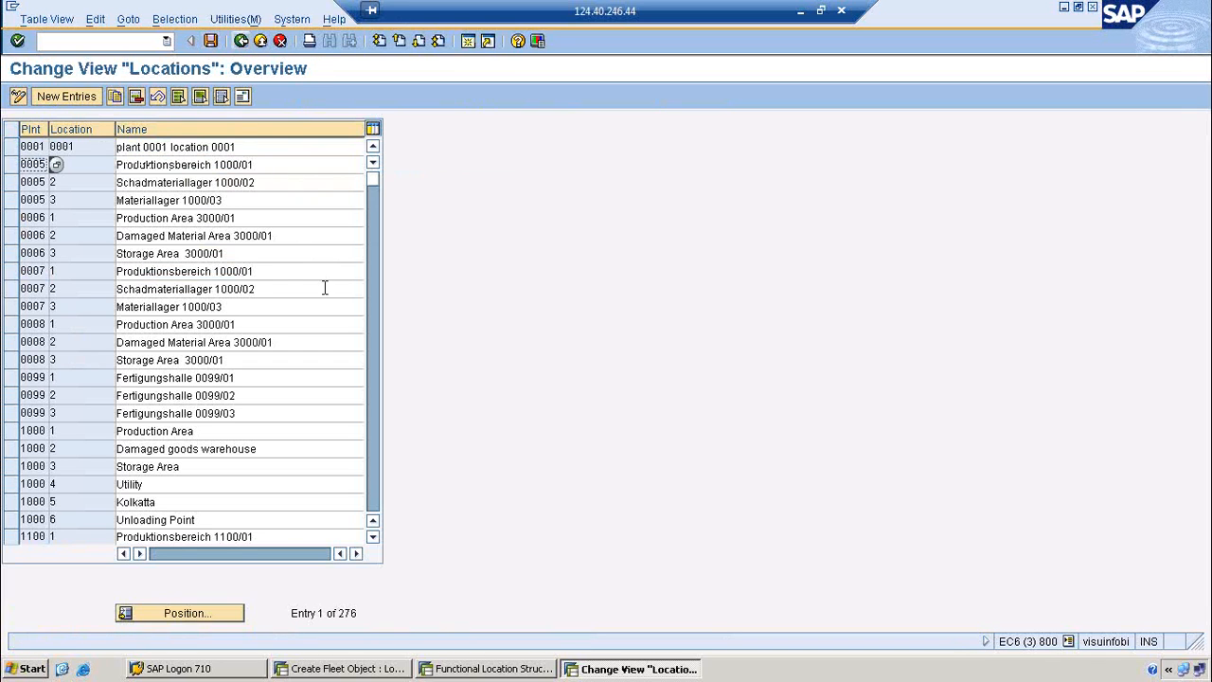
Step: Switch to the Long Body Truck fleet object and set its location to 6, plant section to 100 and ABC indicator to 4
click(370, 672)
click(190, 280)
double_click(203, 386)
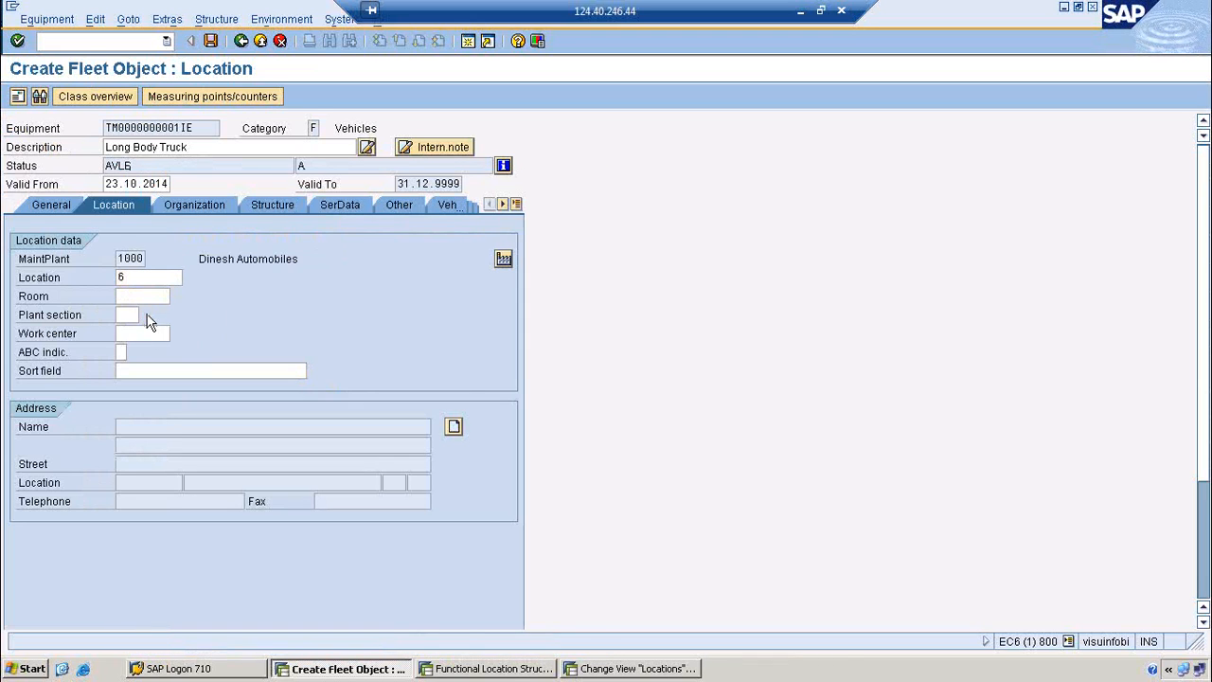
click(147, 316)
double_click(163, 302)
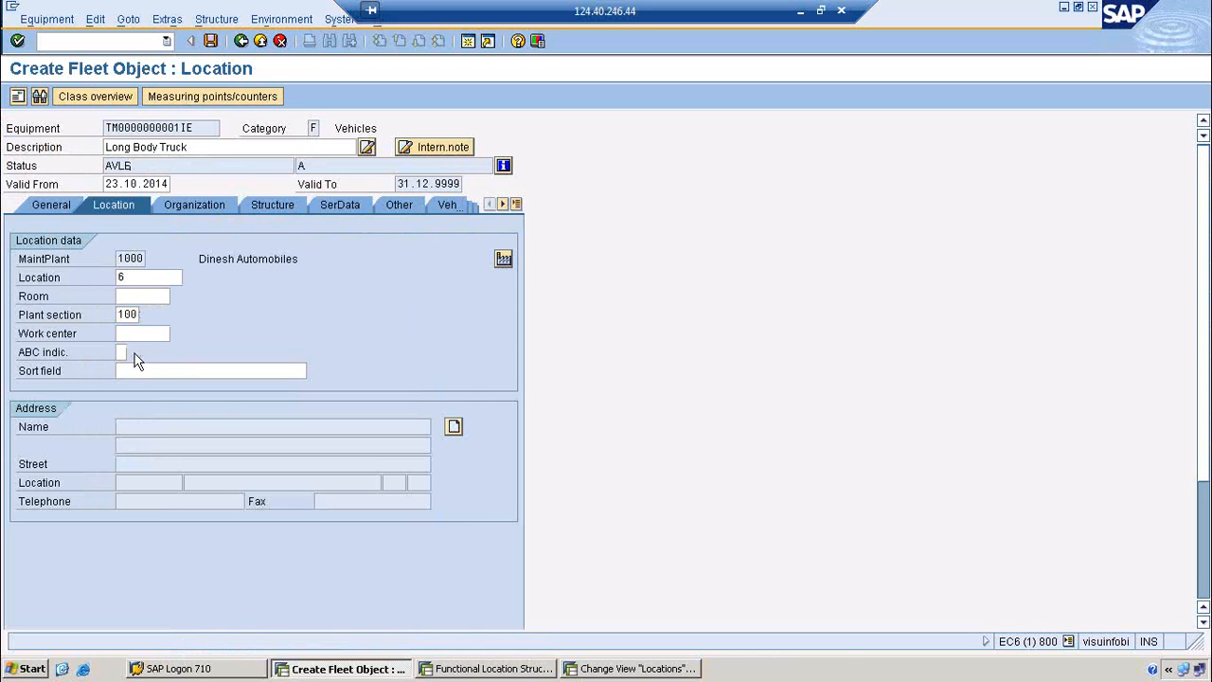
click(133, 352)
double_click(171, 370)
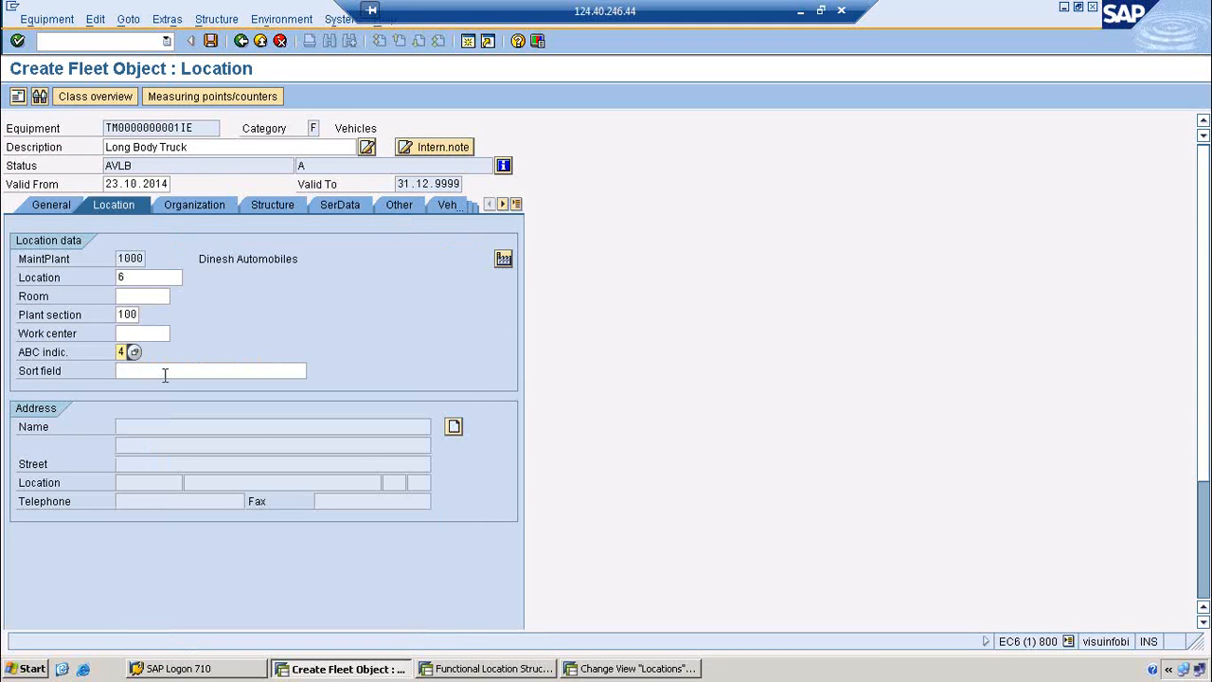
Step: Assign business area 3000 and cost center 4100 in the truck's organization data
click(195, 205)
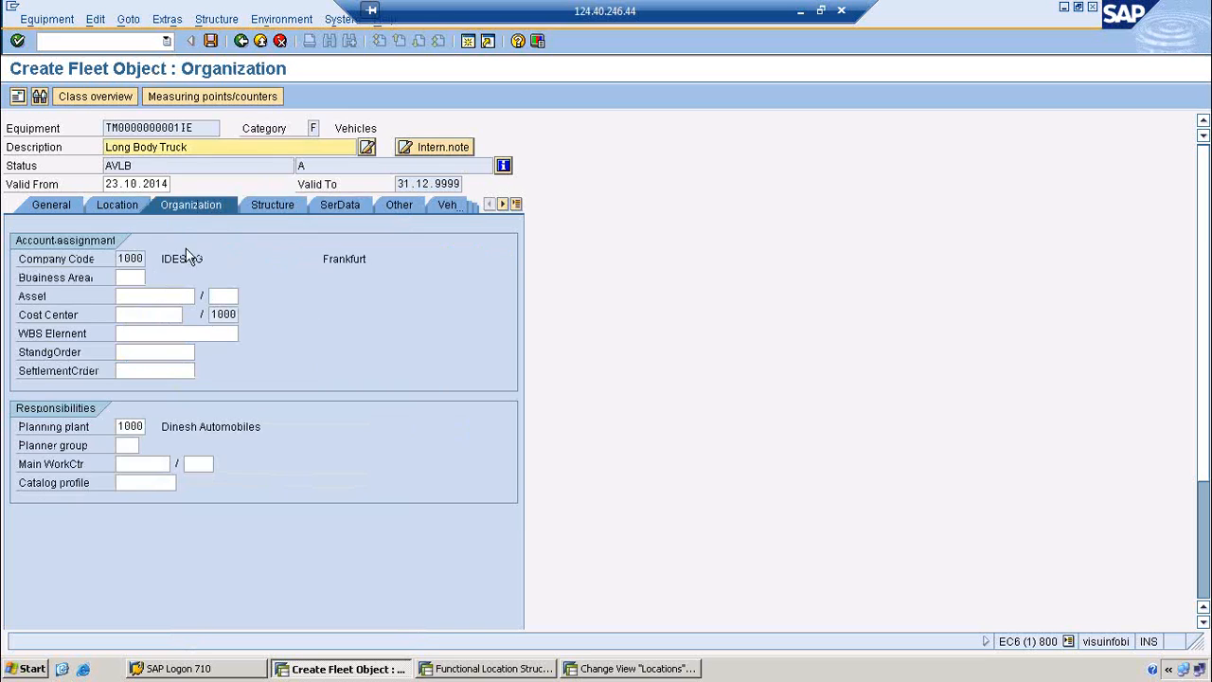
click(125, 278)
click(129, 294)
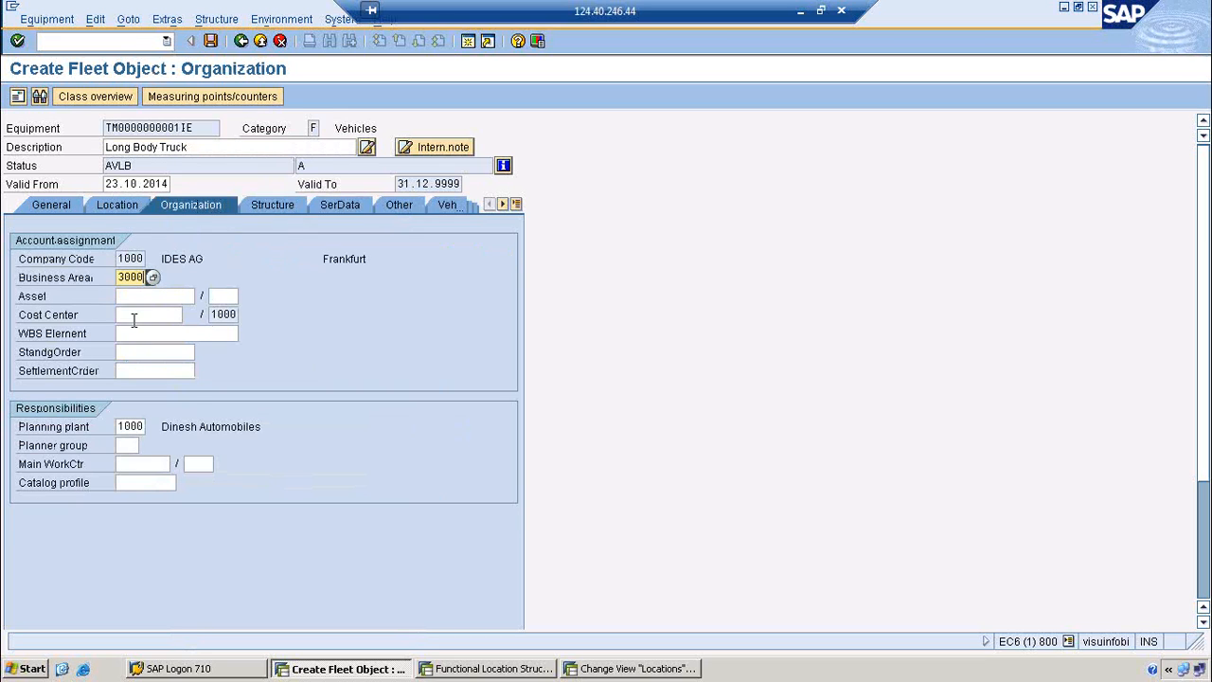
click(133, 316)
click(138, 330)
drag(143, 317, 102, 315)
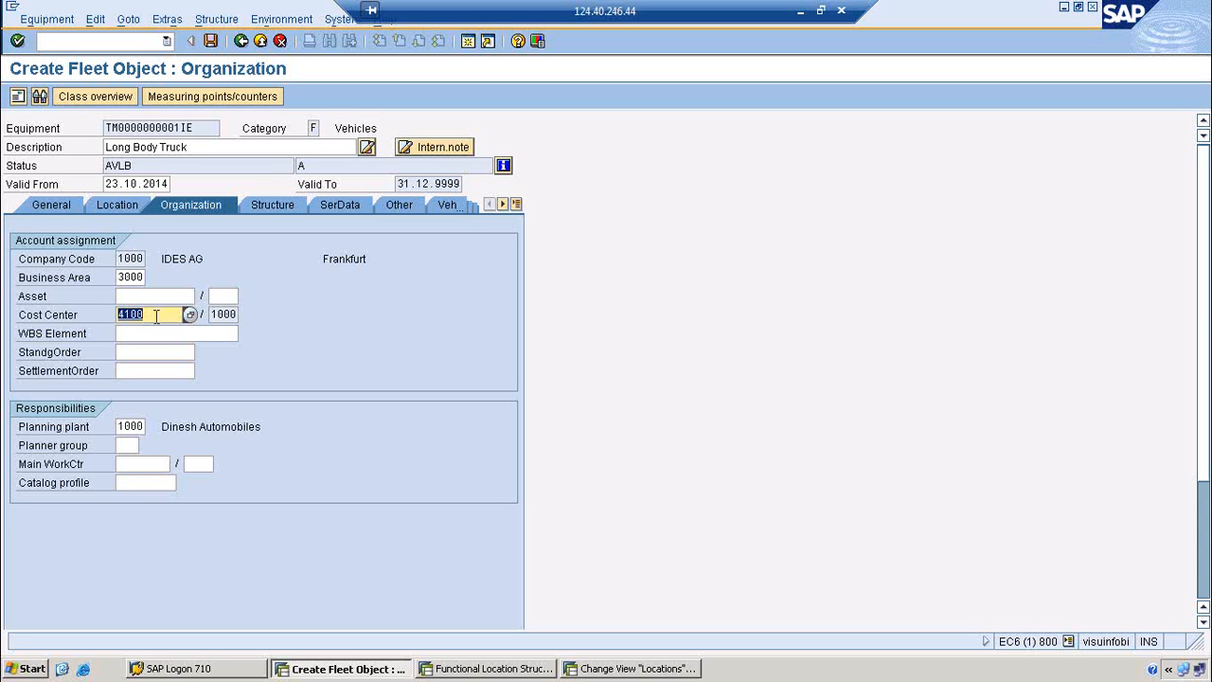
Step: Set the truck's planner group to 103 and its main work center to MA-ME-01 in plant 1000
click(131, 446)
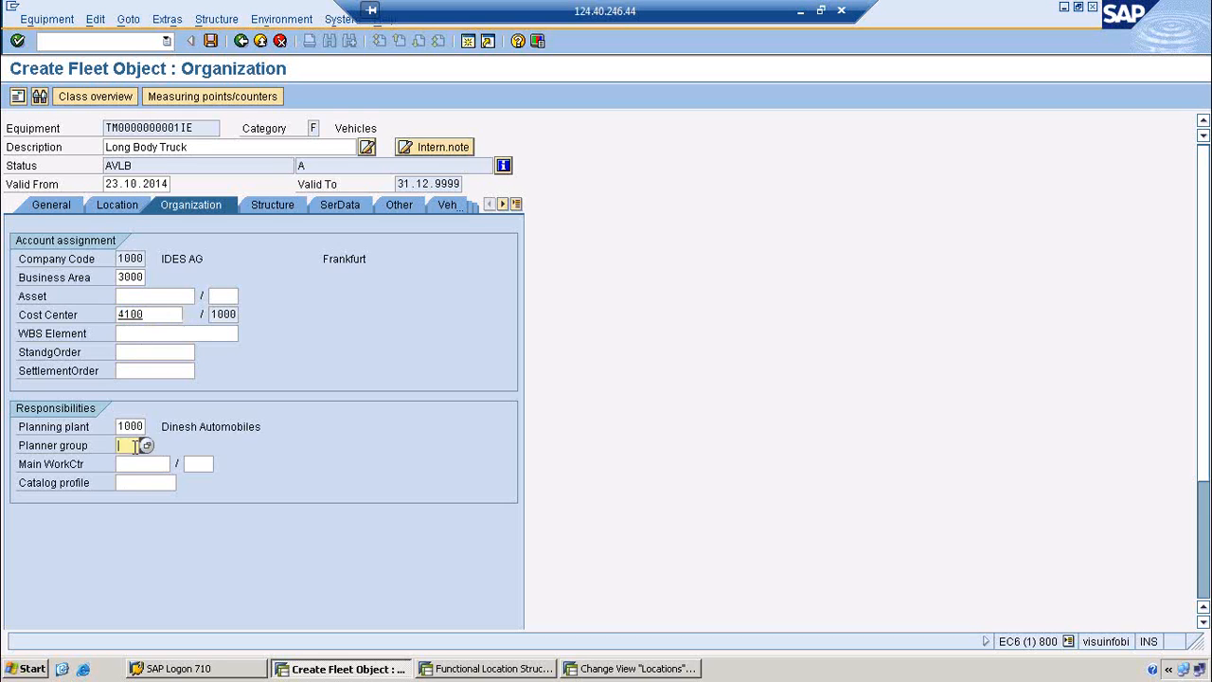
click(131, 461)
click(141, 465)
click(151, 479)
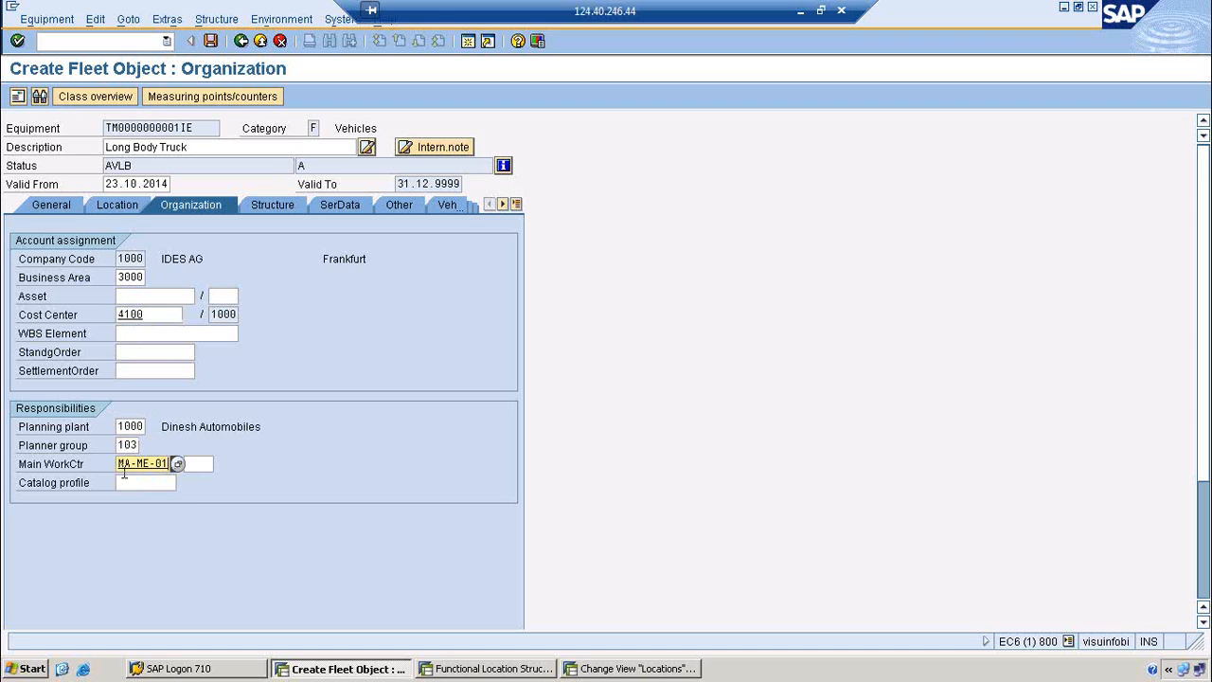
click(197, 464)
click(201, 480)
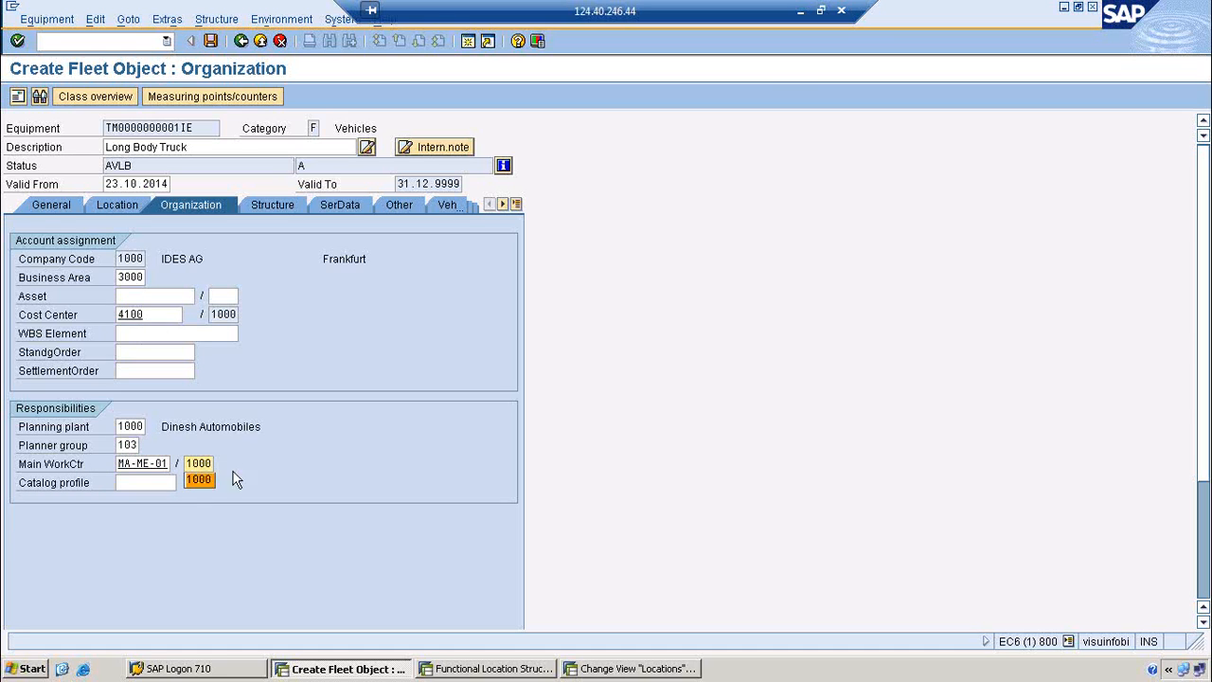
key(Return)
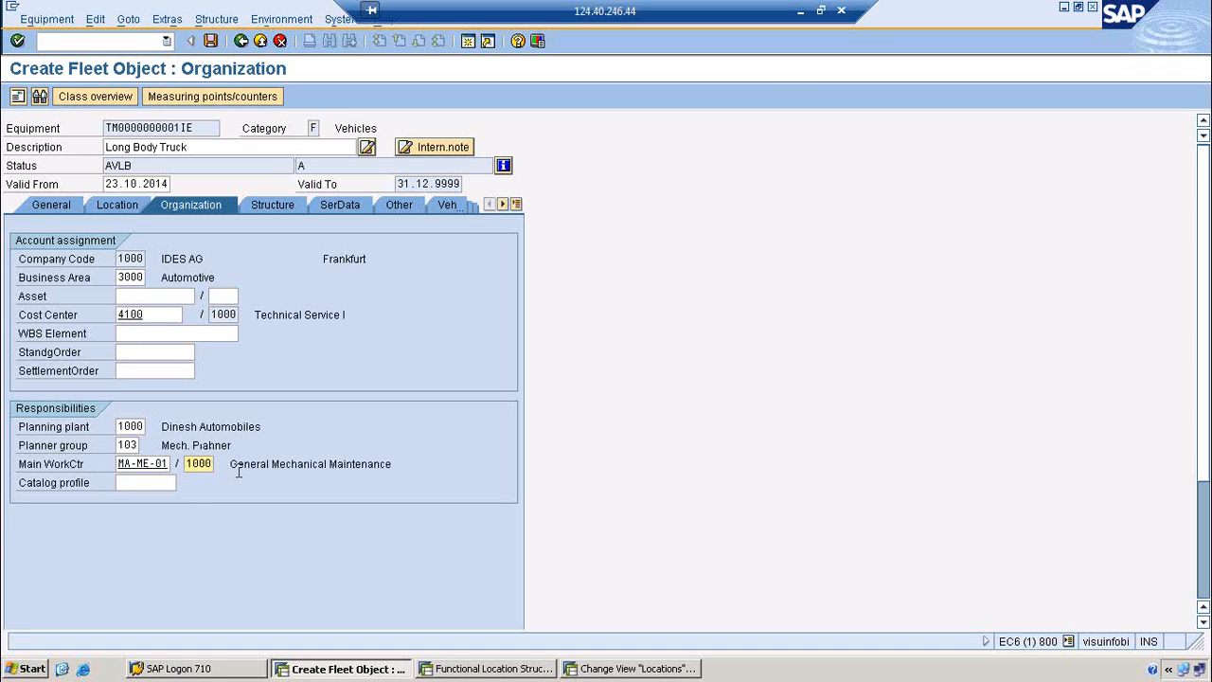
Step: Open the truck's structure data, then copy the 500 KVA Diesel Generator's functional location label from the functional location session
click(273, 208)
click(132, 260)
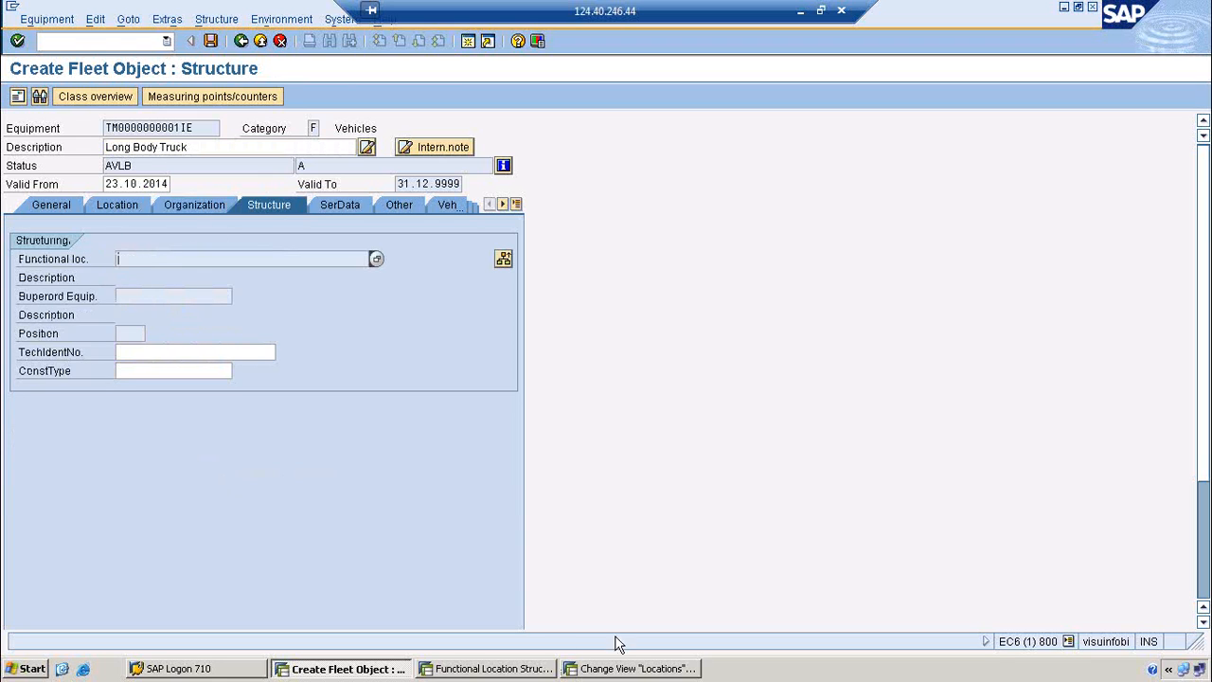
click(511, 670)
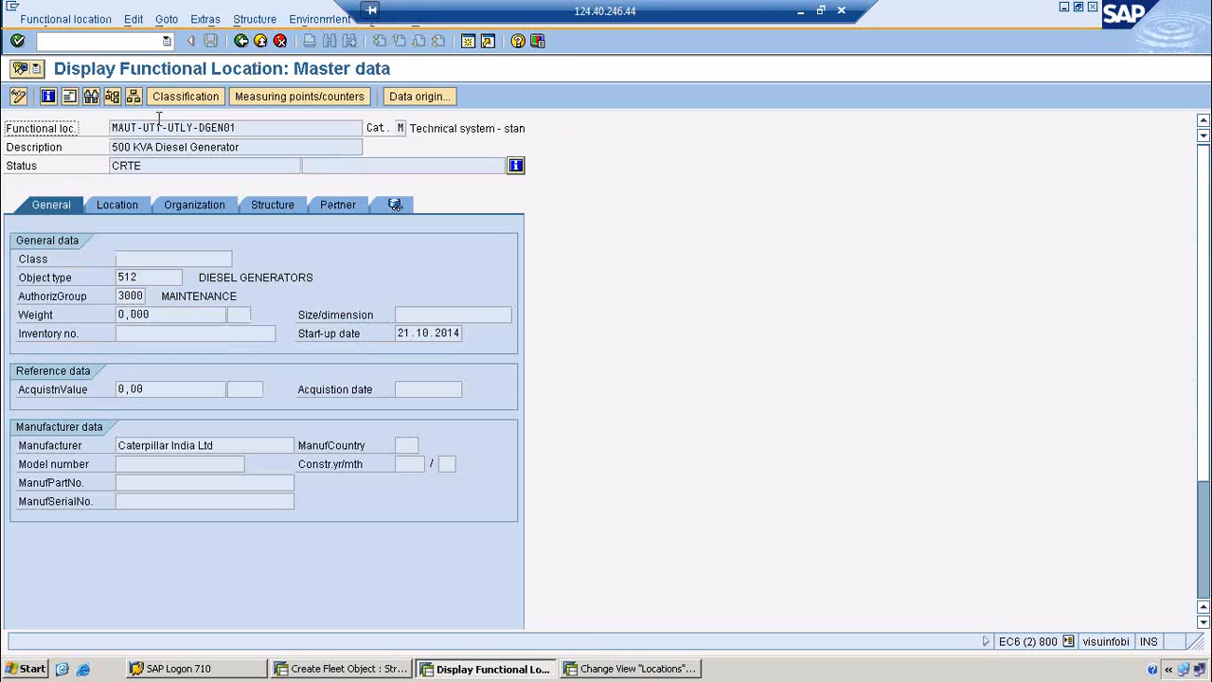
drag(193, 128, 85, 128)
key(ctrl+c)
Step: Start creating functional location MAUT-UT1-UNPT with transaction il01, basing its label on the copied one
click(104, 39)
text(/nil01)
key(Return)
key(ctrl+v)
drag(169, 164, 244, 176)
key(Caps_Lock)
text(UNPT)
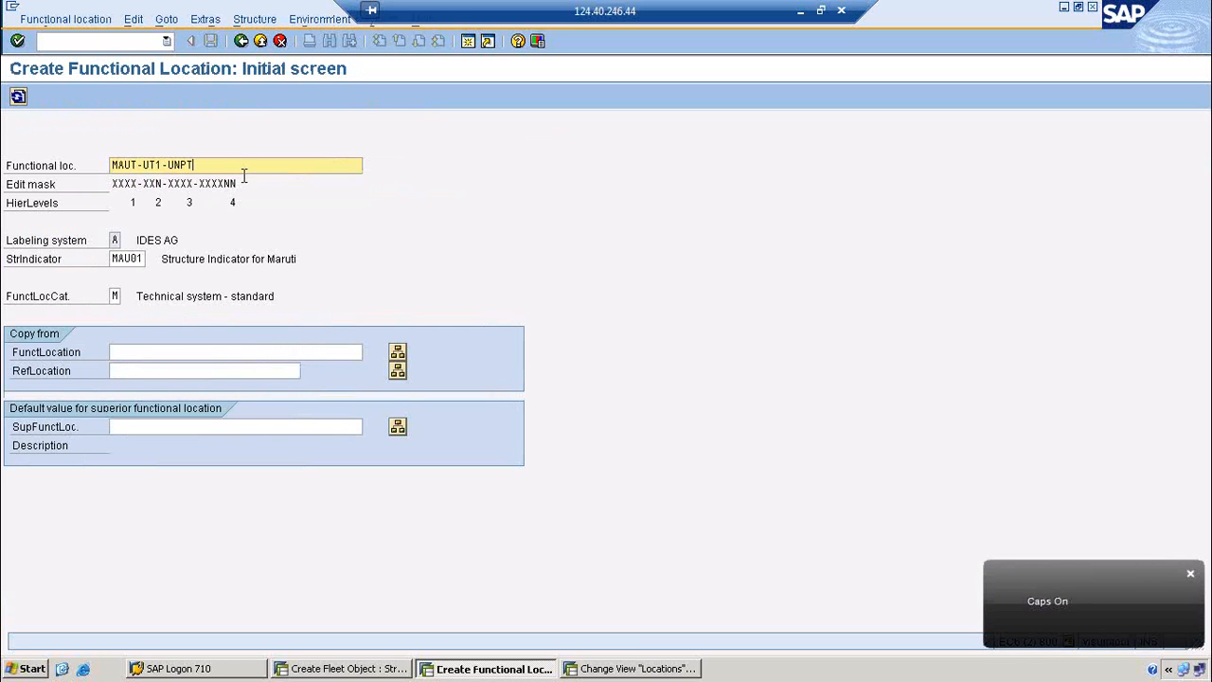
key(Return)
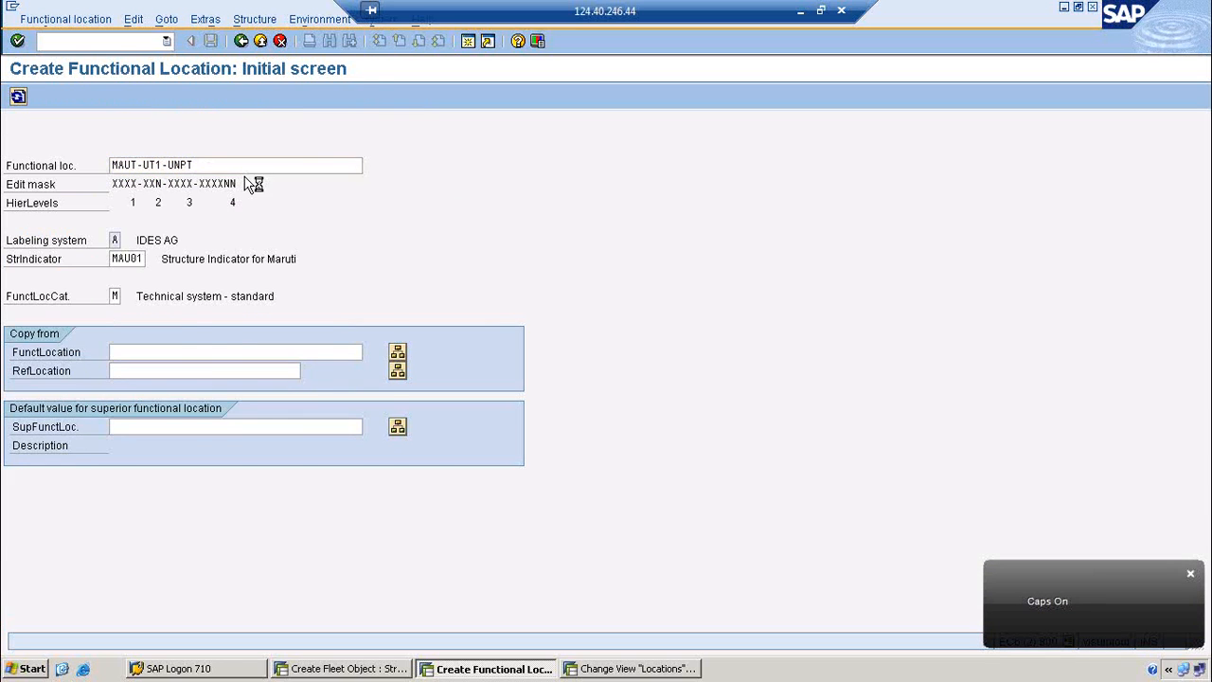
Step: Describe the new functional location as "Unloading Point", review its location, organization and structure data, and save it
key(Caps_Lock)
text(Unloading Point)
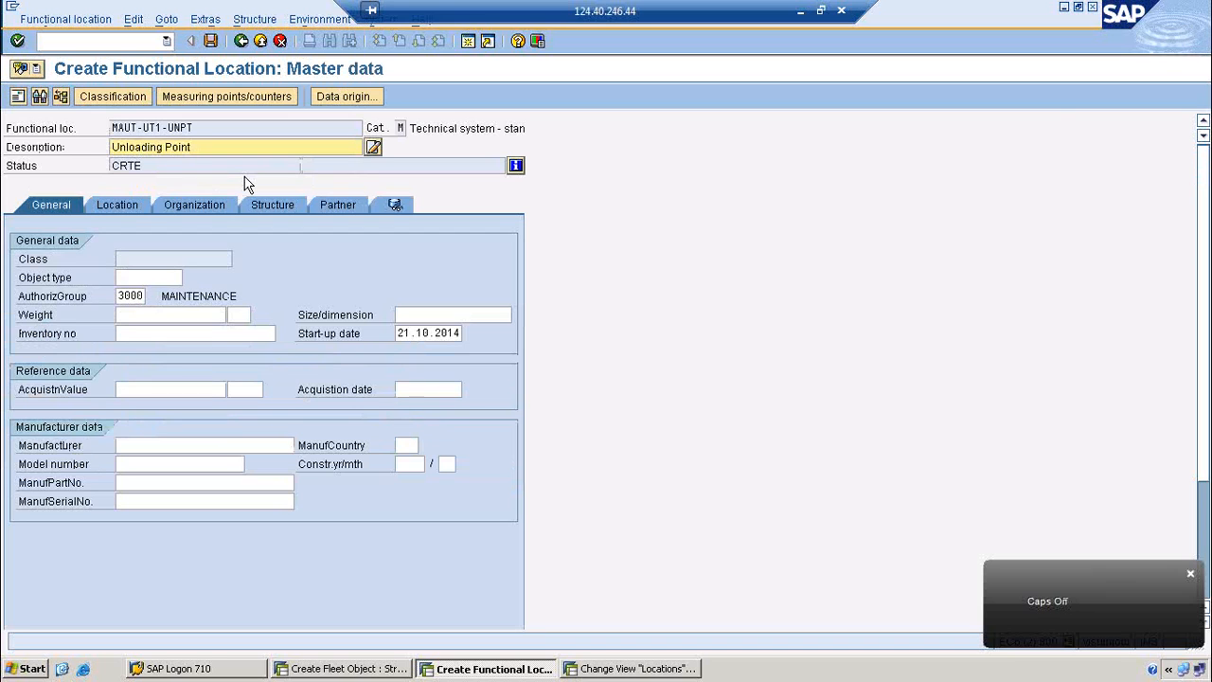
click(133, 205)
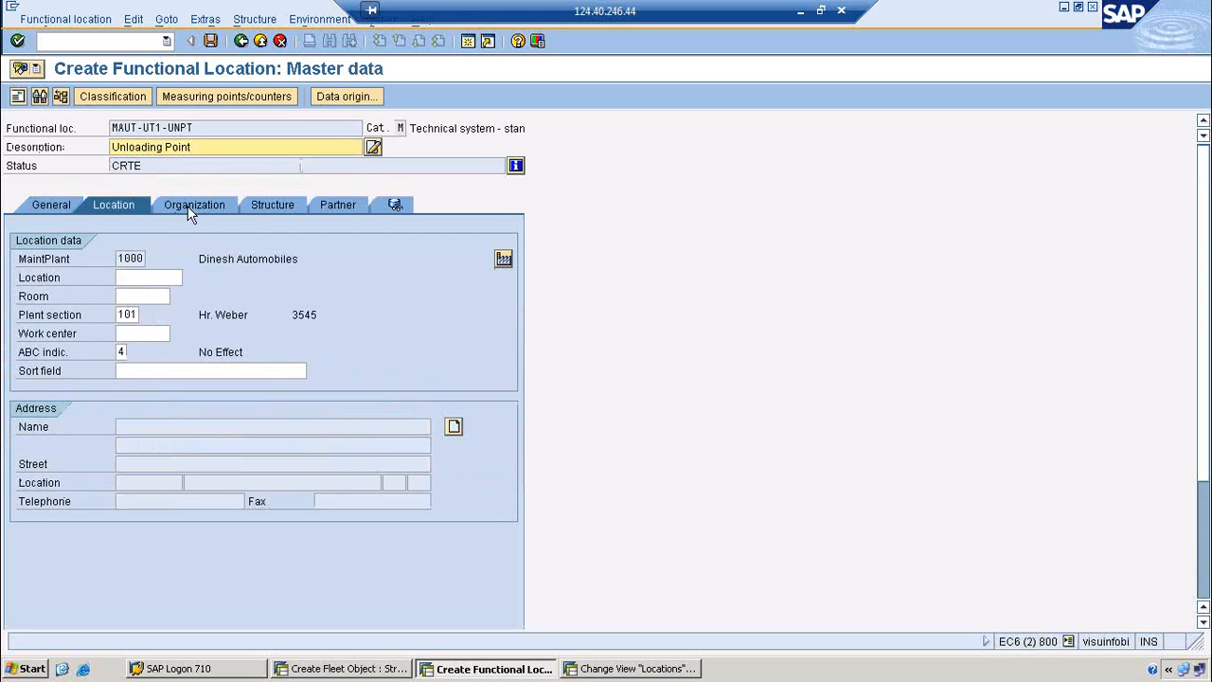
click(193, 202)
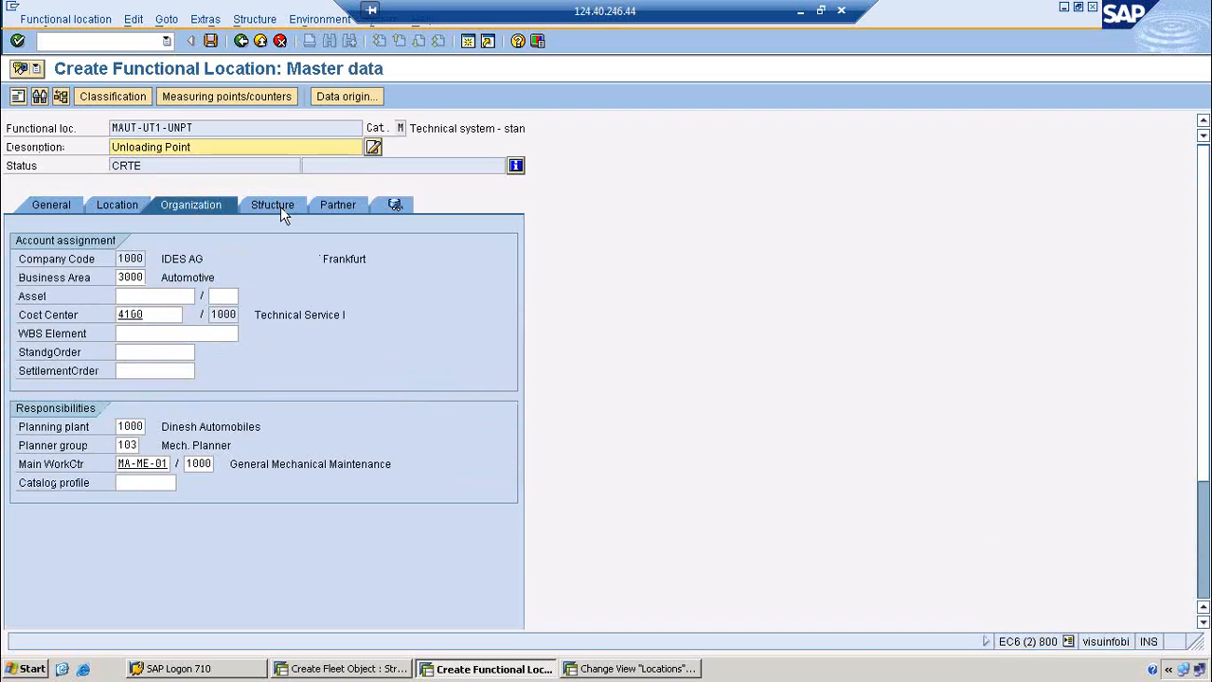
click(280, 205)
click(210, 42)
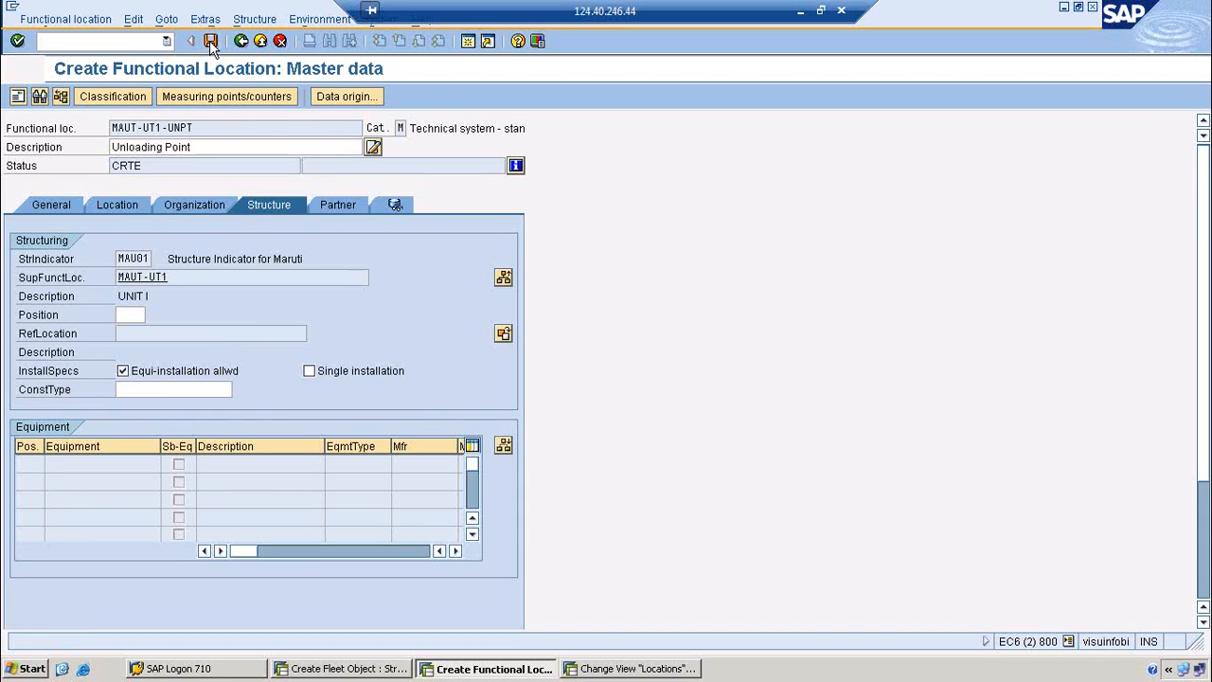
Step: Copy the label MAUT-UT1-UNPT and install the Long Body Truck fleet object at that functional location
drag(212, 163, 85, 172)
key(ctrl+c)
click(338, 668)
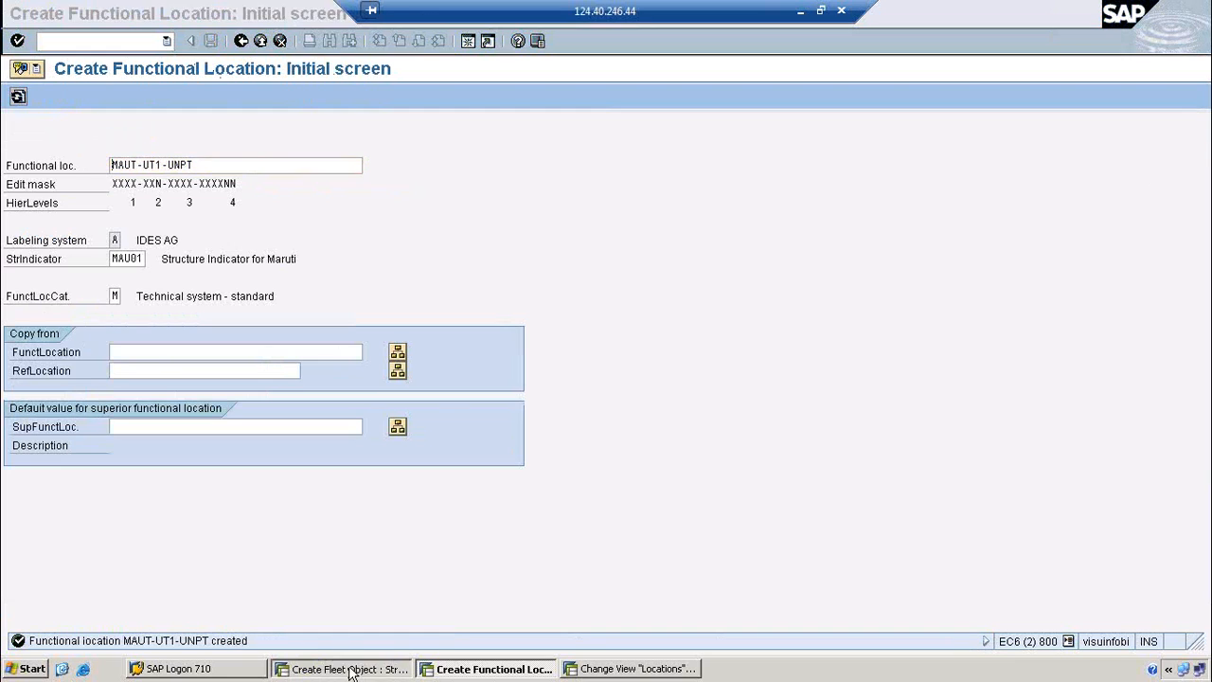
click(503, 258)
key(ctrl+v)
click(47, 442)
Step: Set the truck's technical identification number to TRUCK
click(154, 352)
key(Caps_Lock)
text(TURCK)
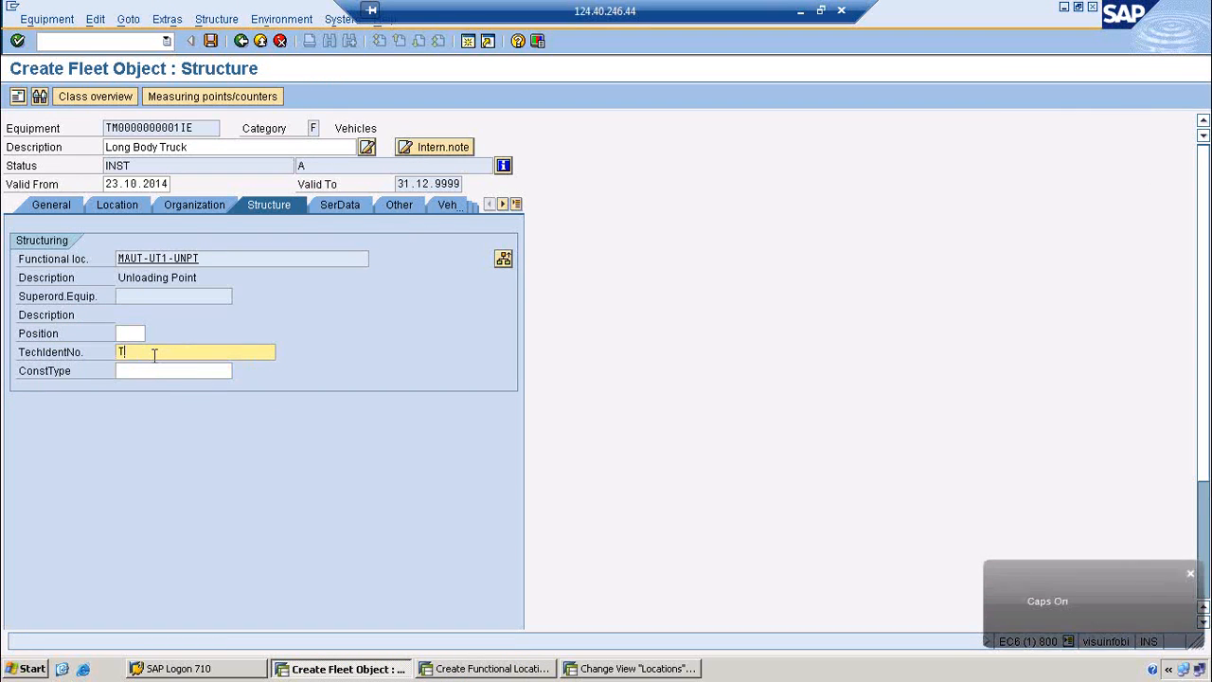
key(BackSpace)
key(BackSpace)
key(BackSpace)
key(BackSpace)
text(RUCK)
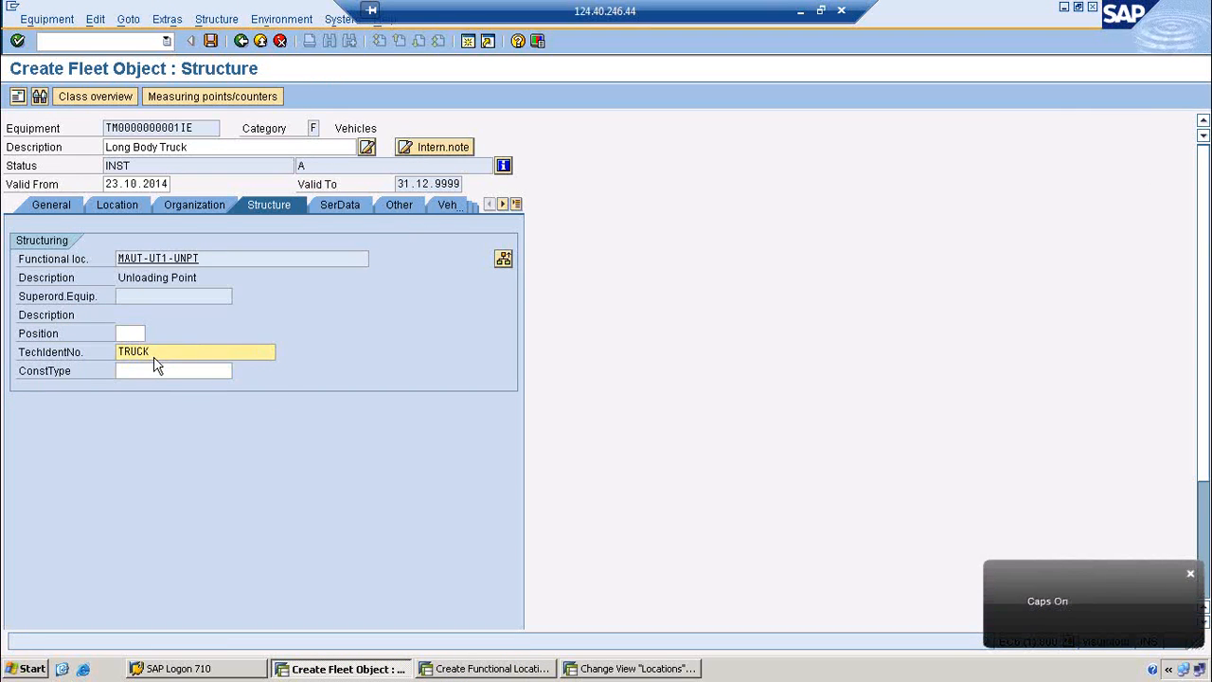
Step: Set the truck's primary fuel to DIESEL and secondary fuel to SUPER in its vehicle technology data
click(342, 206)
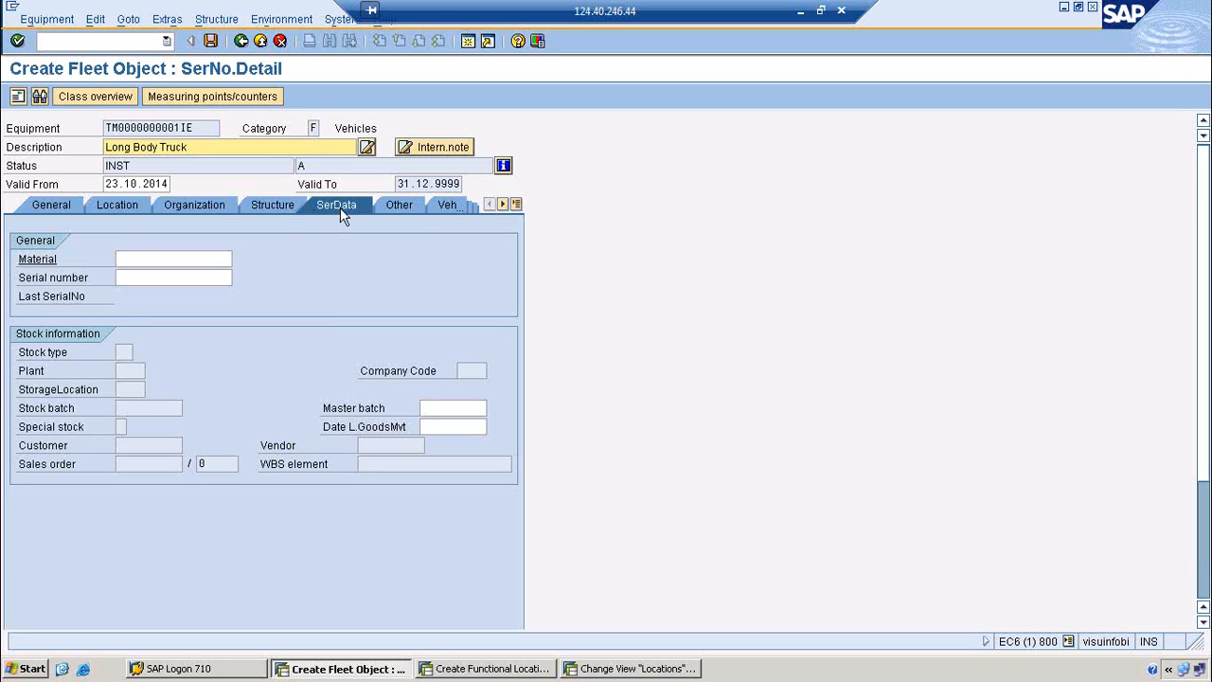
click(402, 204)
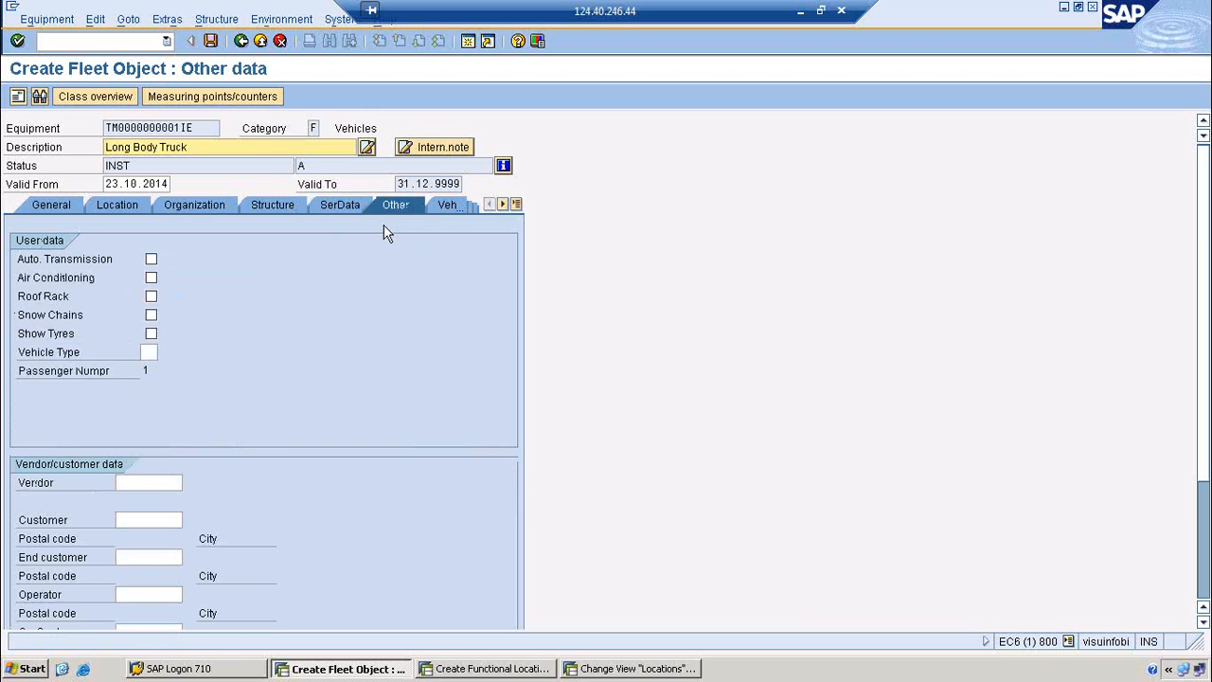
click(447, 205)
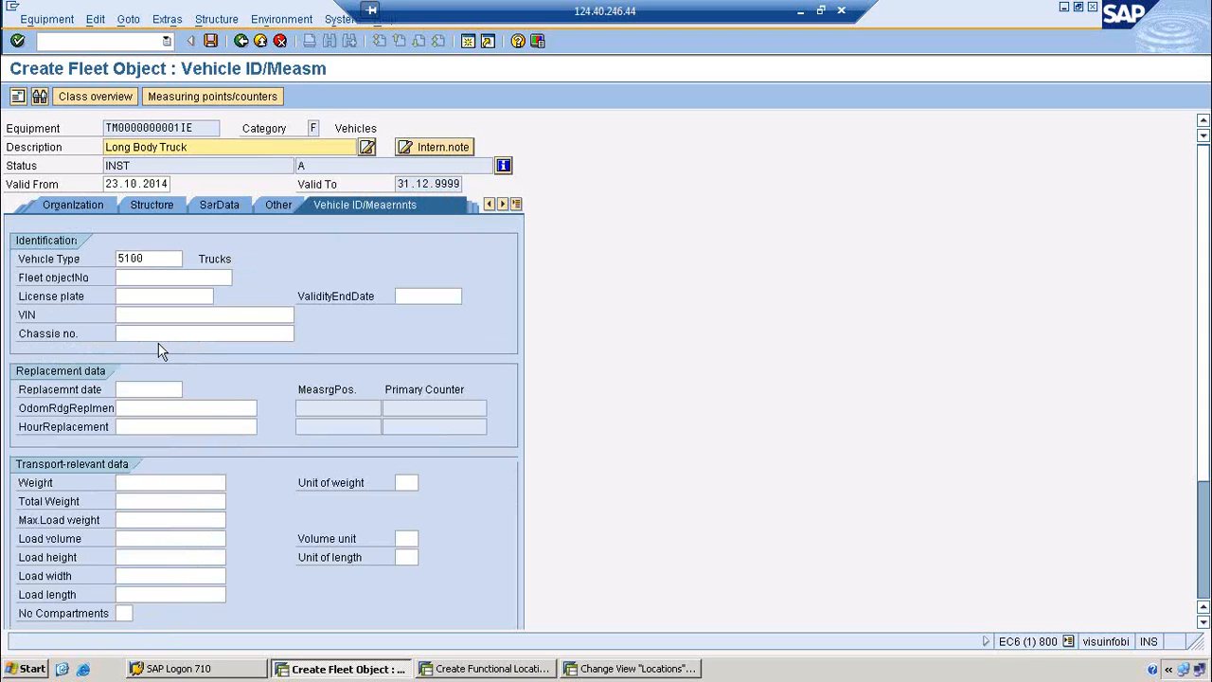
click(517, 205)
click(559, 363)
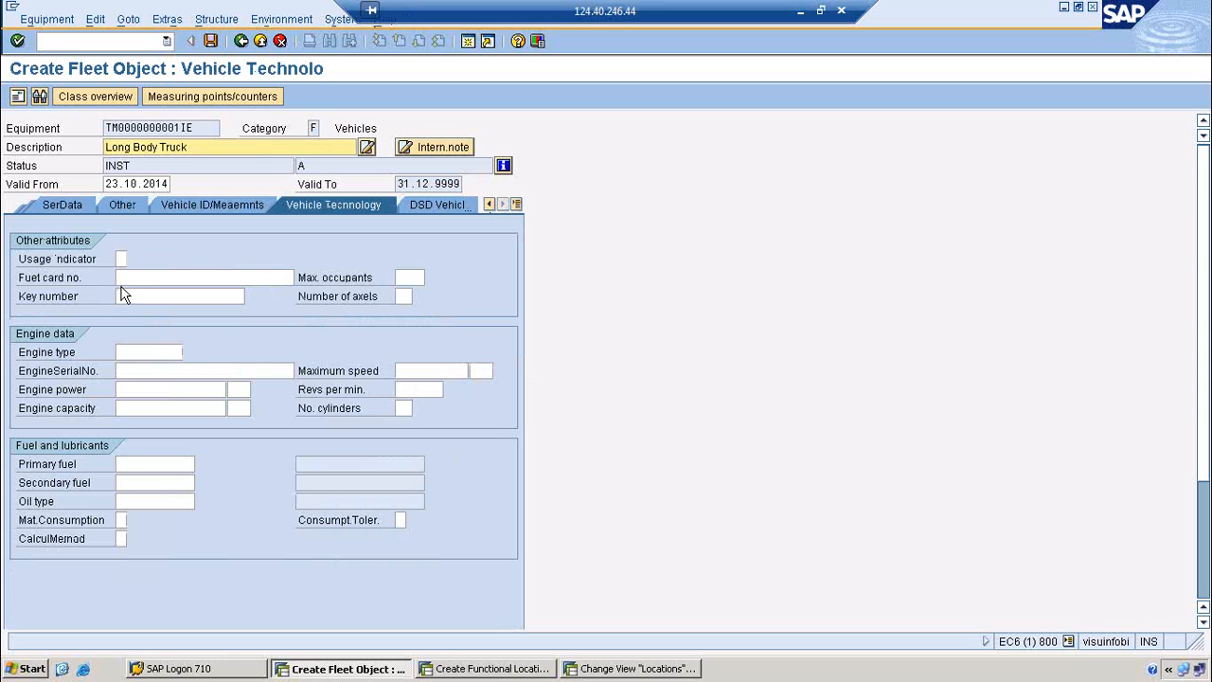
click(132, 465)
click(202, 465)
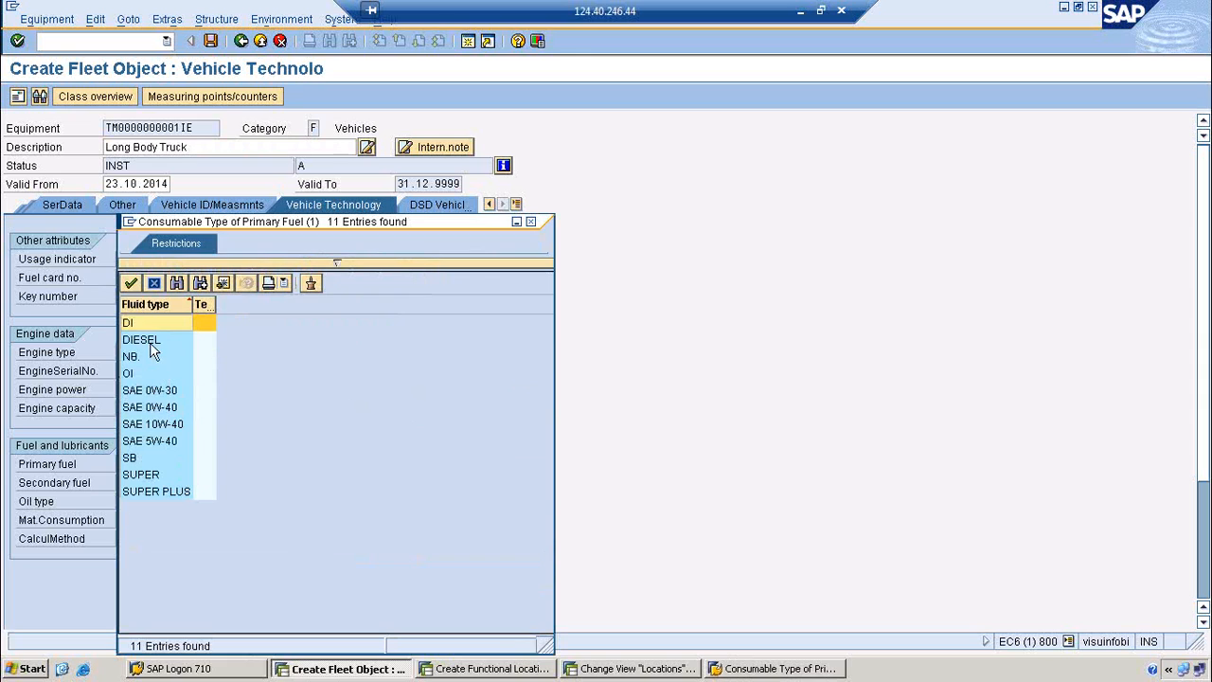
double_click(148, 343)
click(147, 481)
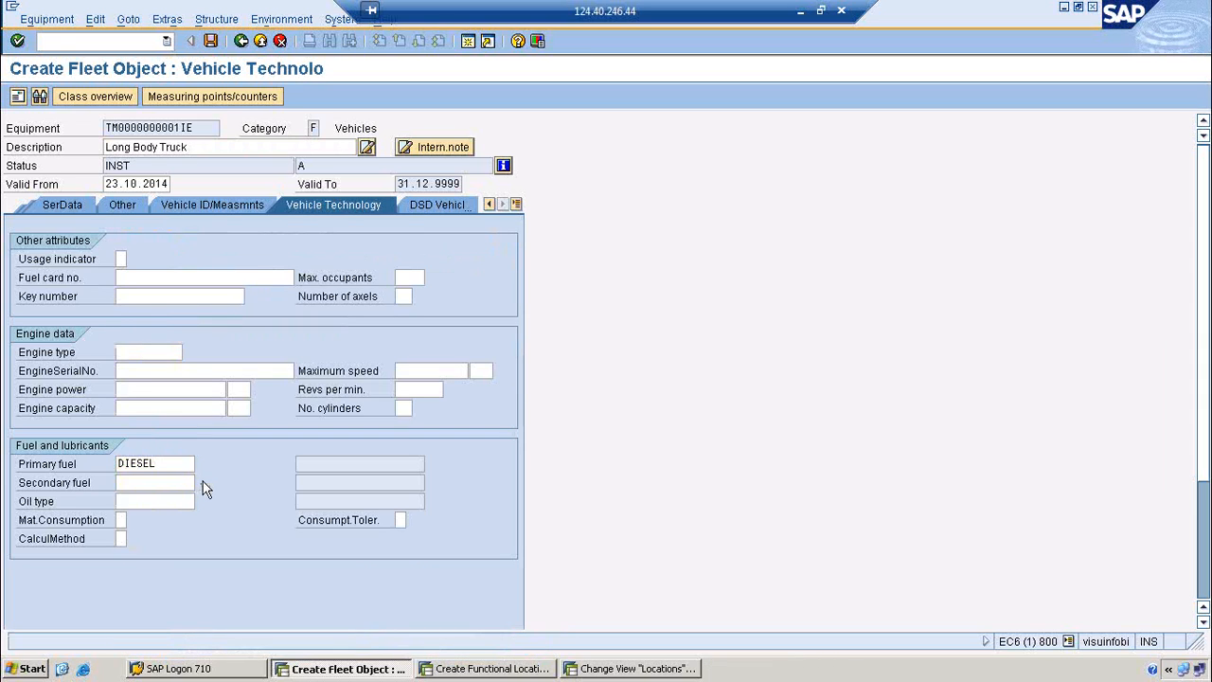
click(203, 483)
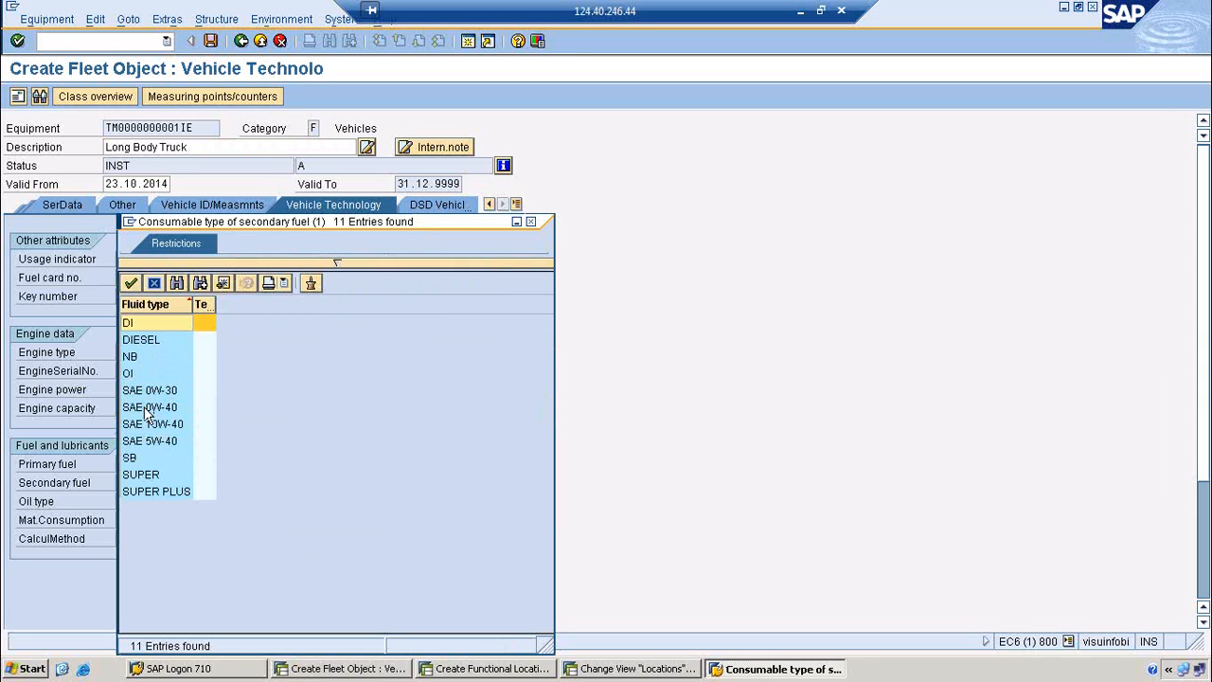
double_click(152, 474)
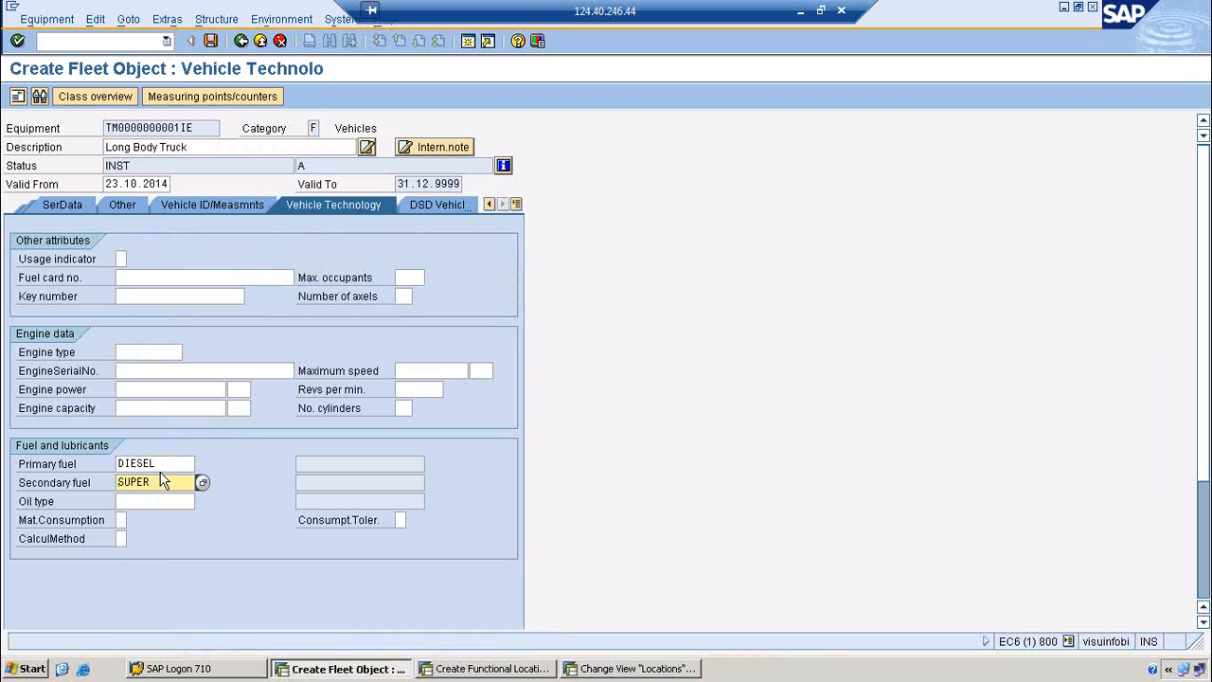
Step: Change the truck's ownership from External to Own in its DSD vehicle data
click(445, 205)
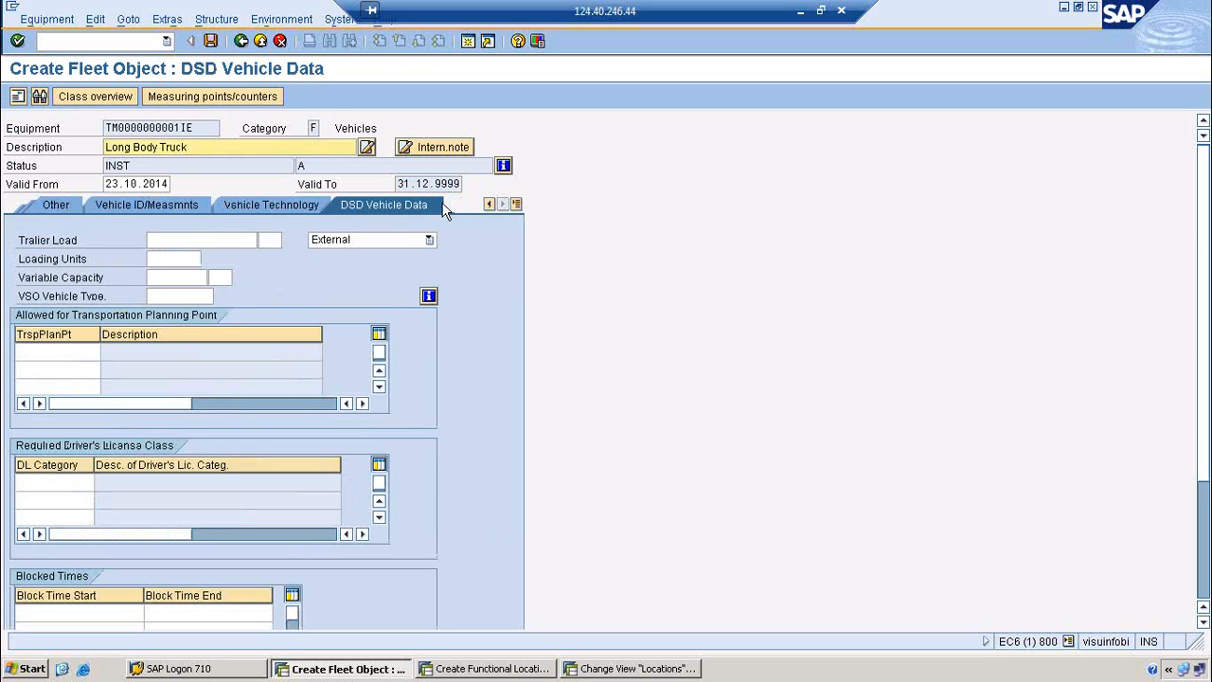
click(423, 240)
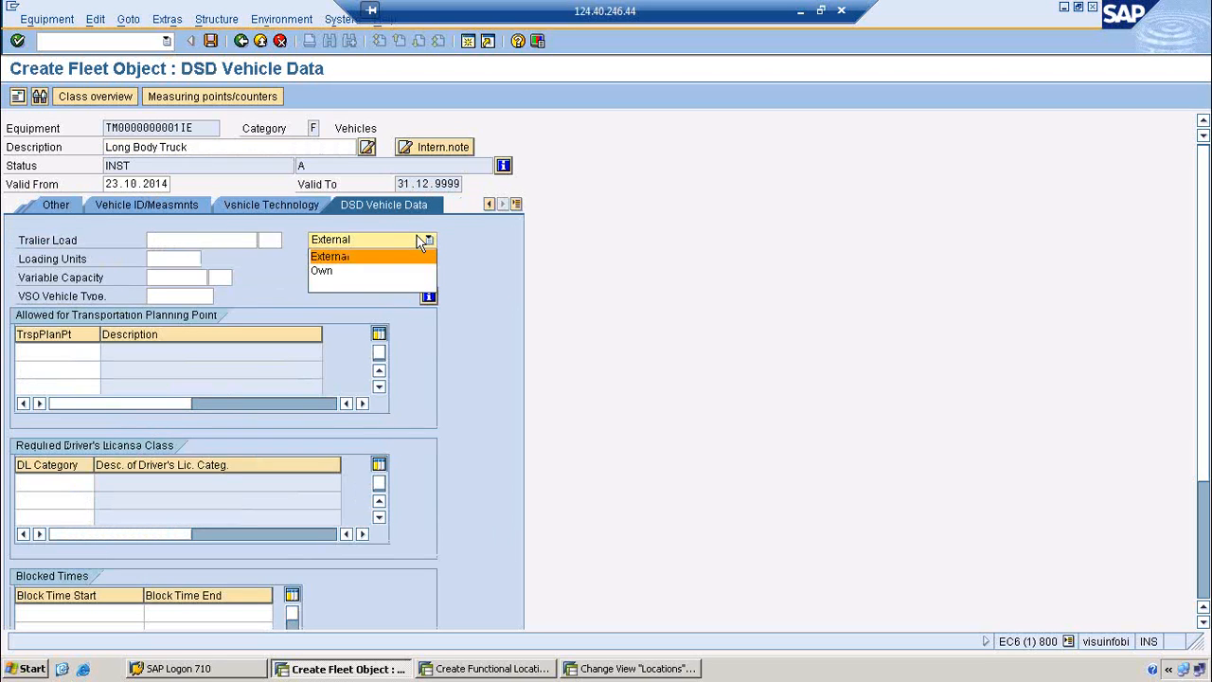
click(335, 270)
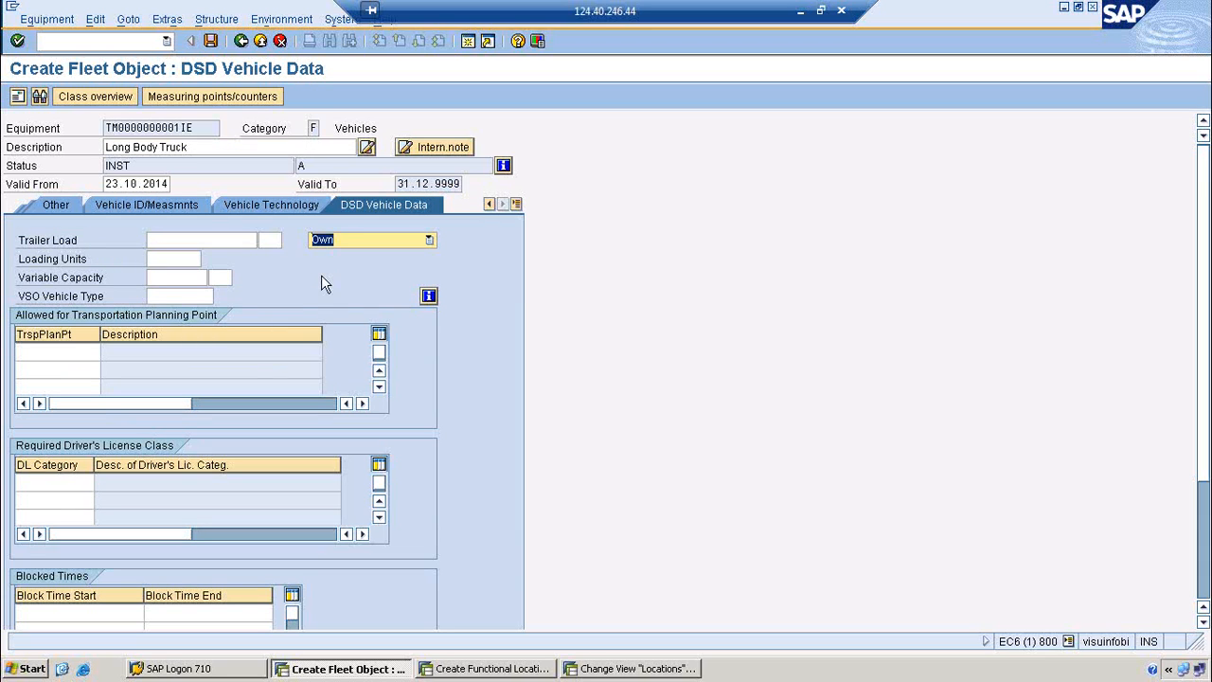
click(53, 482)
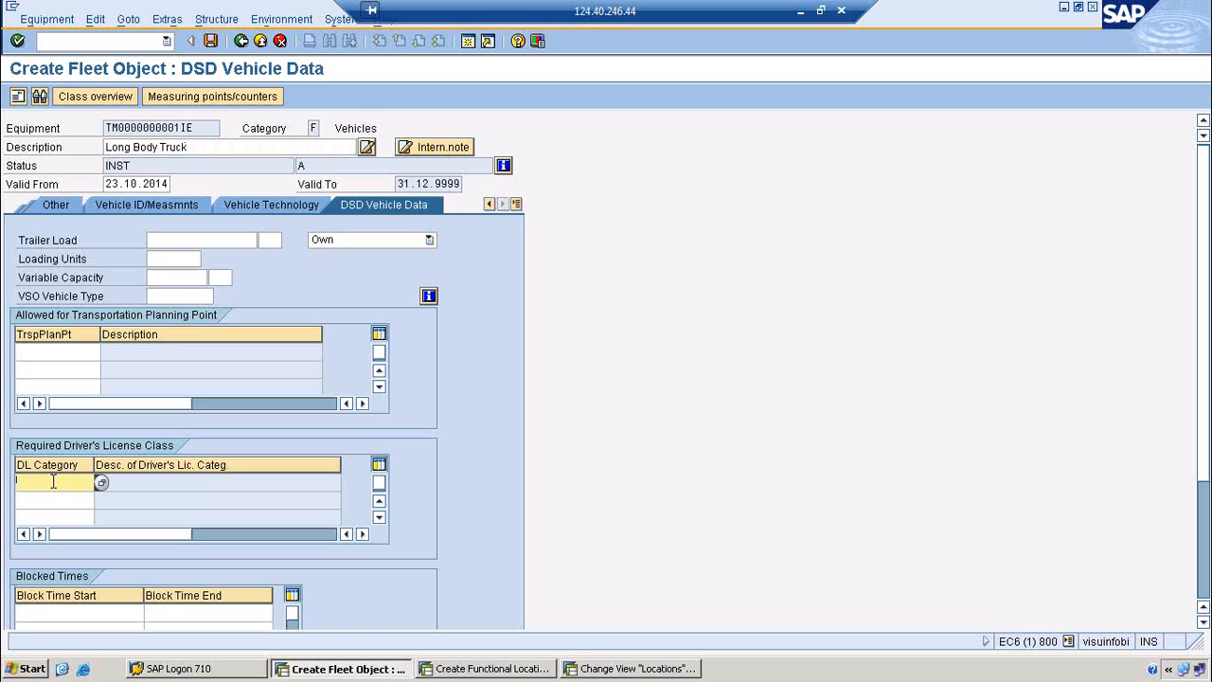
click(75, 614)
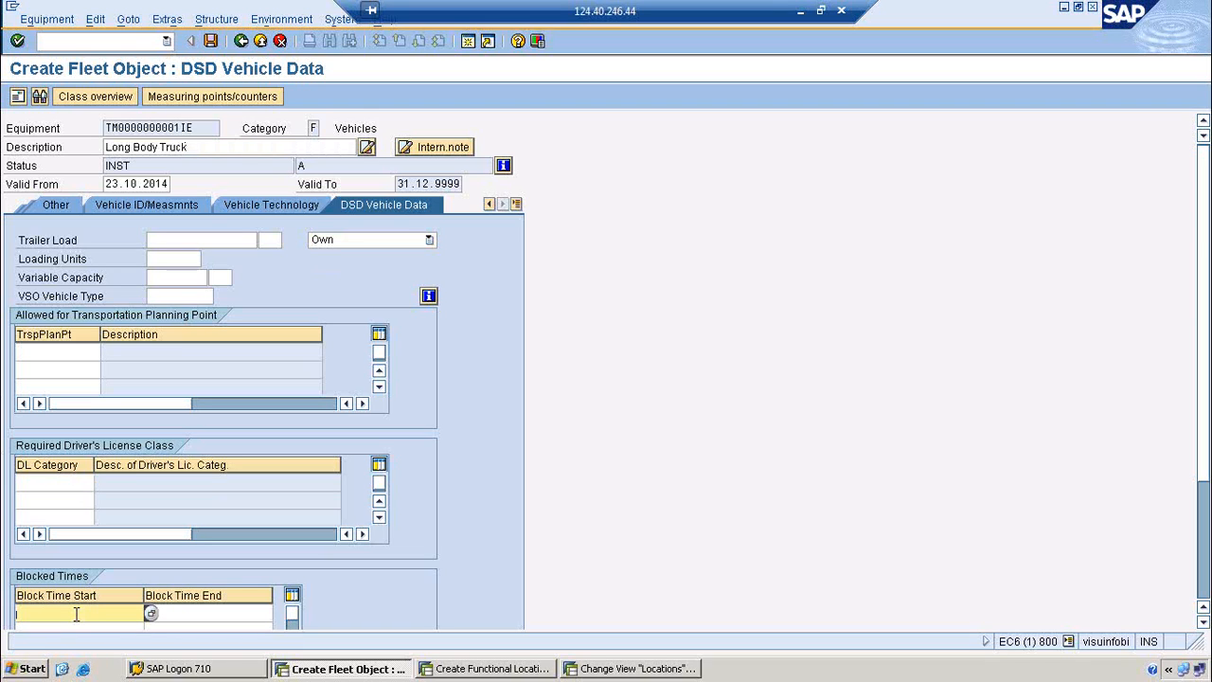
Step: Return to the general data of the Long Body Truck fleet object and save it
click(60, 352)
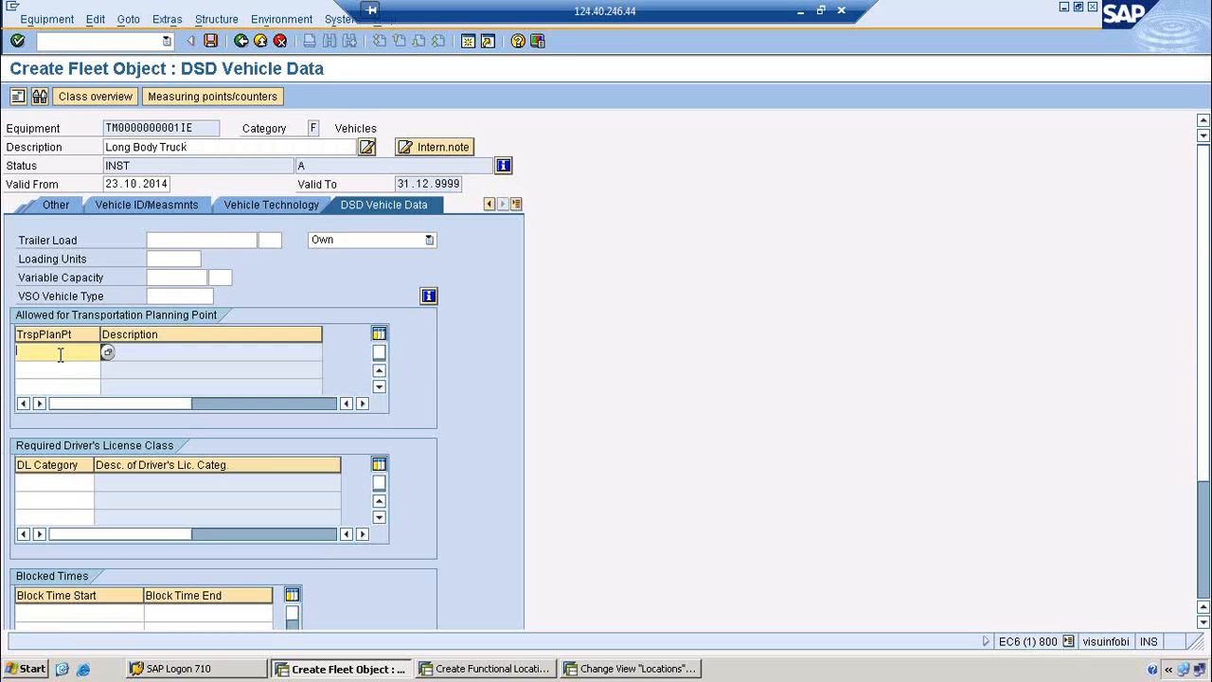
click(517, 204)
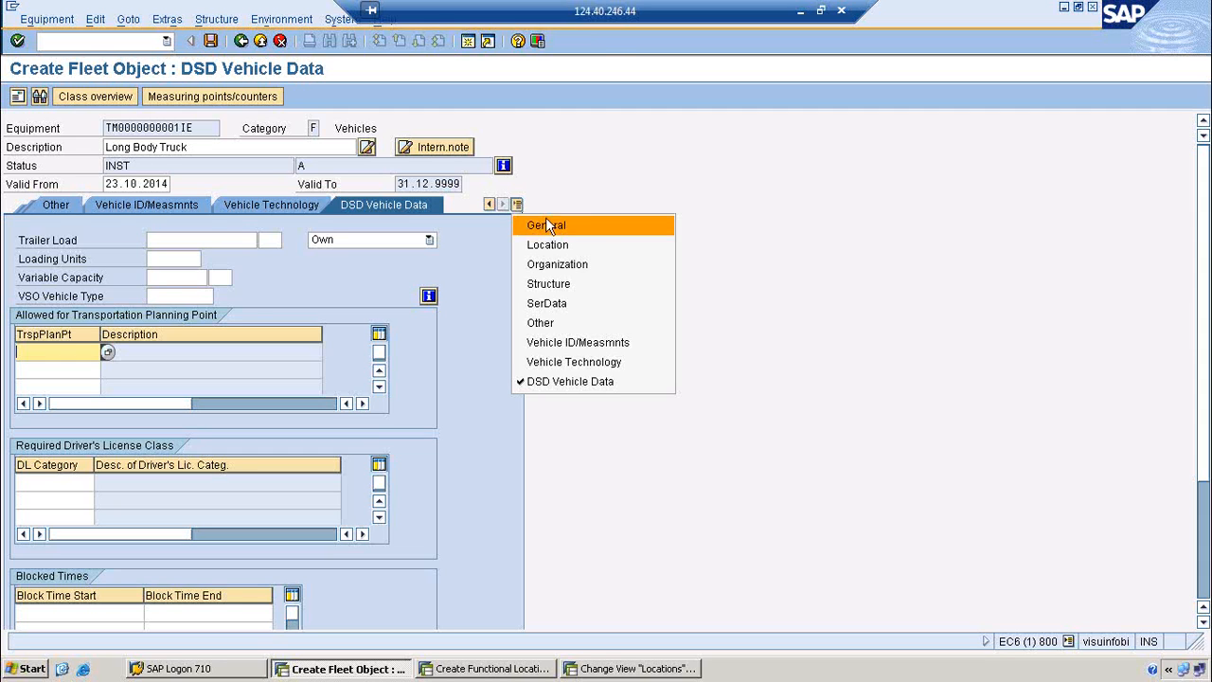
click(546, 219)
click(210, 41)
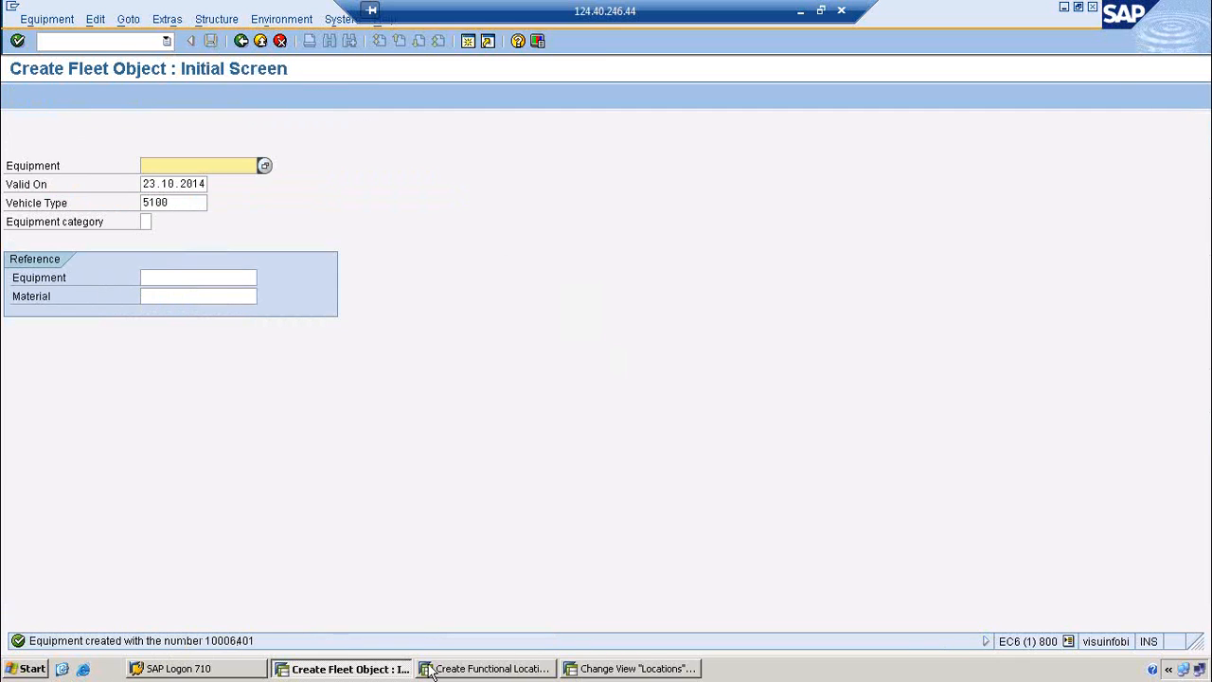
Step: Open the functional location structure selection in the Create Functional Location session and set the functional location to MAUT
click(502, 669)
click(87, 41)
text(/NIH)
key(Return)
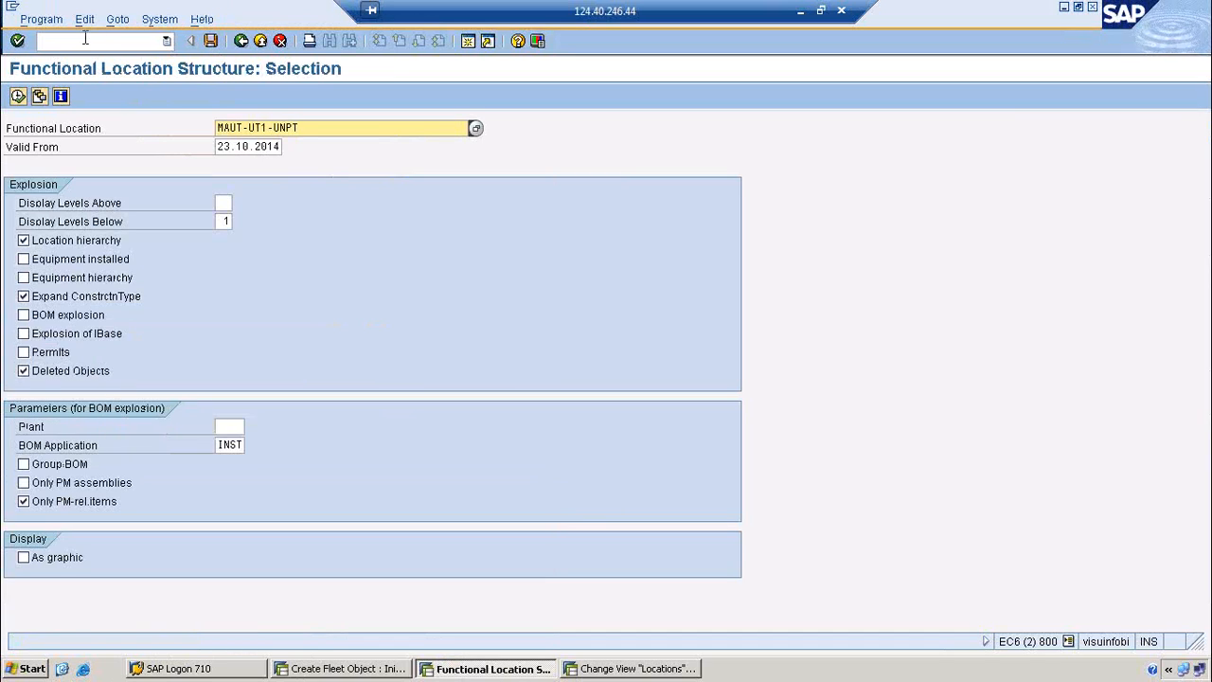
drag(246, 126, 341, 119)
key(Delete)
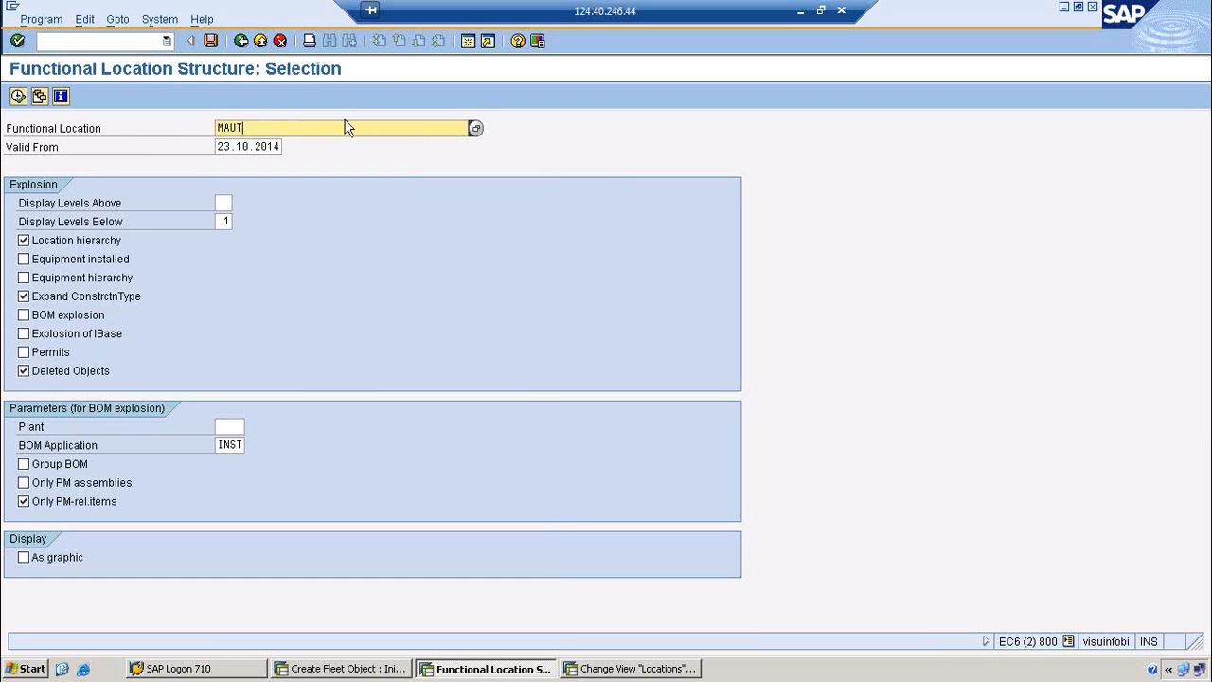
Step: Include installed equipment, equipment hierarchy and BOM explosion, and display the whole MAUT structure expanded
click(58, 259)
click(68, 277)
click(72, 315)
click(19, 97)
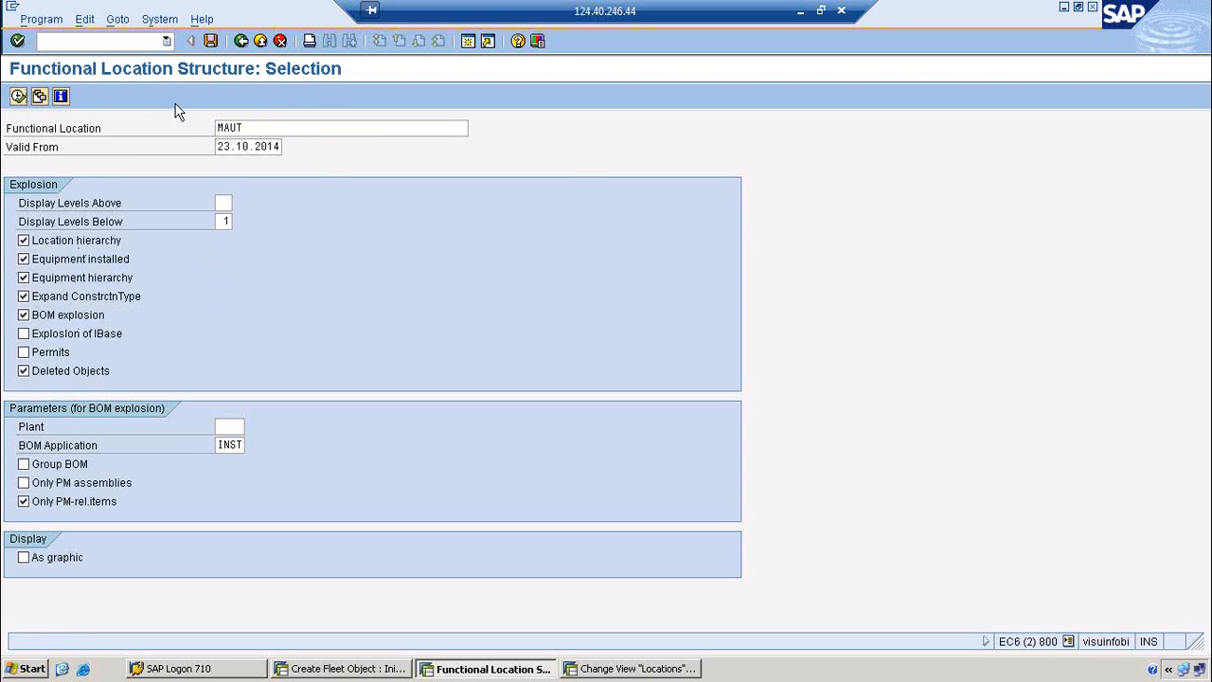
click(220, 98)
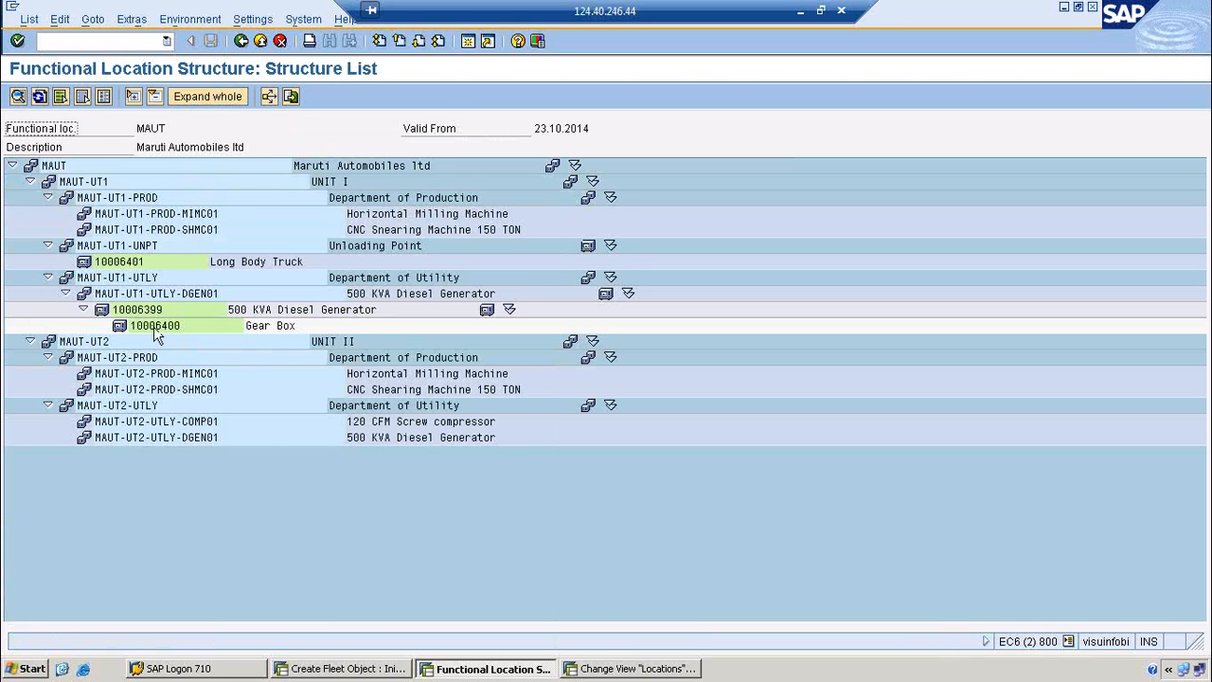
Step: Examine the Long Body Truck and 500 KVA Diesel Generator equipment entries in the MAUT structure list
click(141, 264)
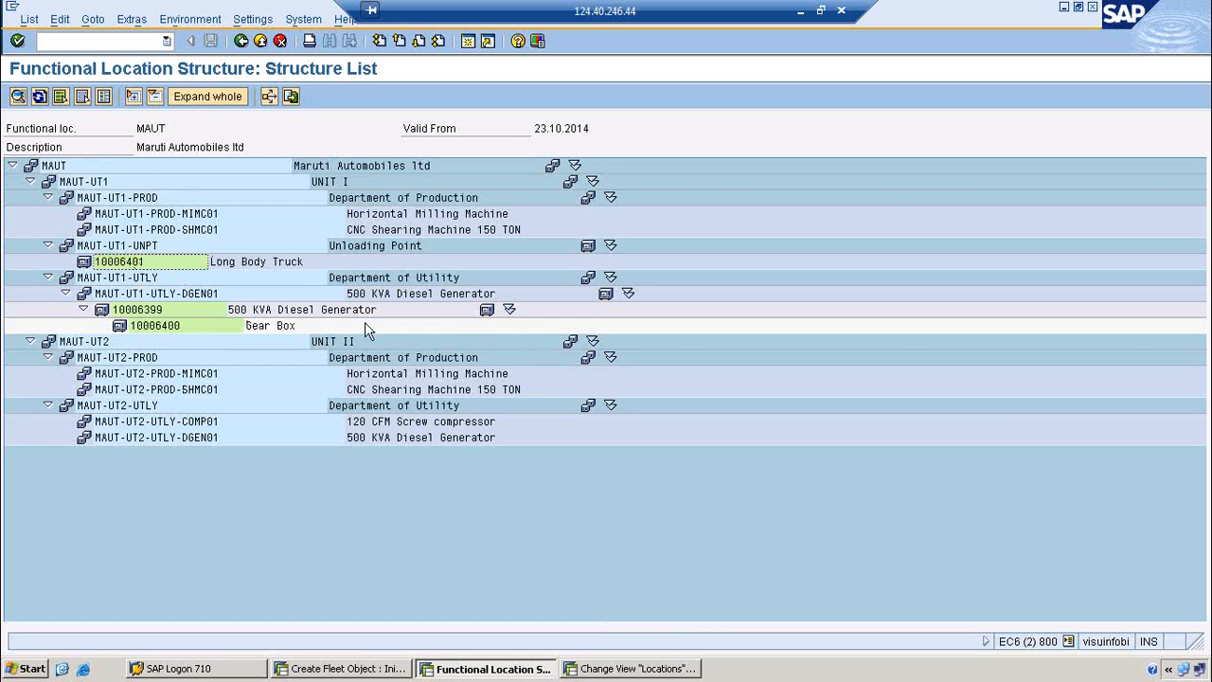
click(148, 312)
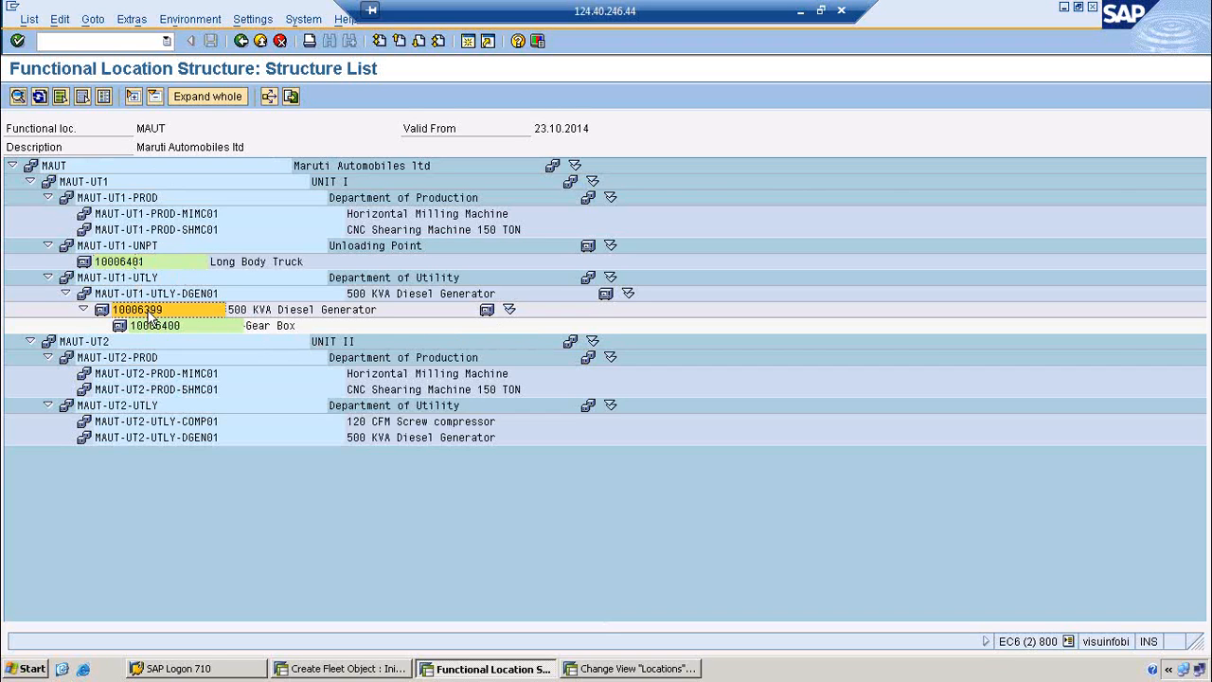
click(286, 316)
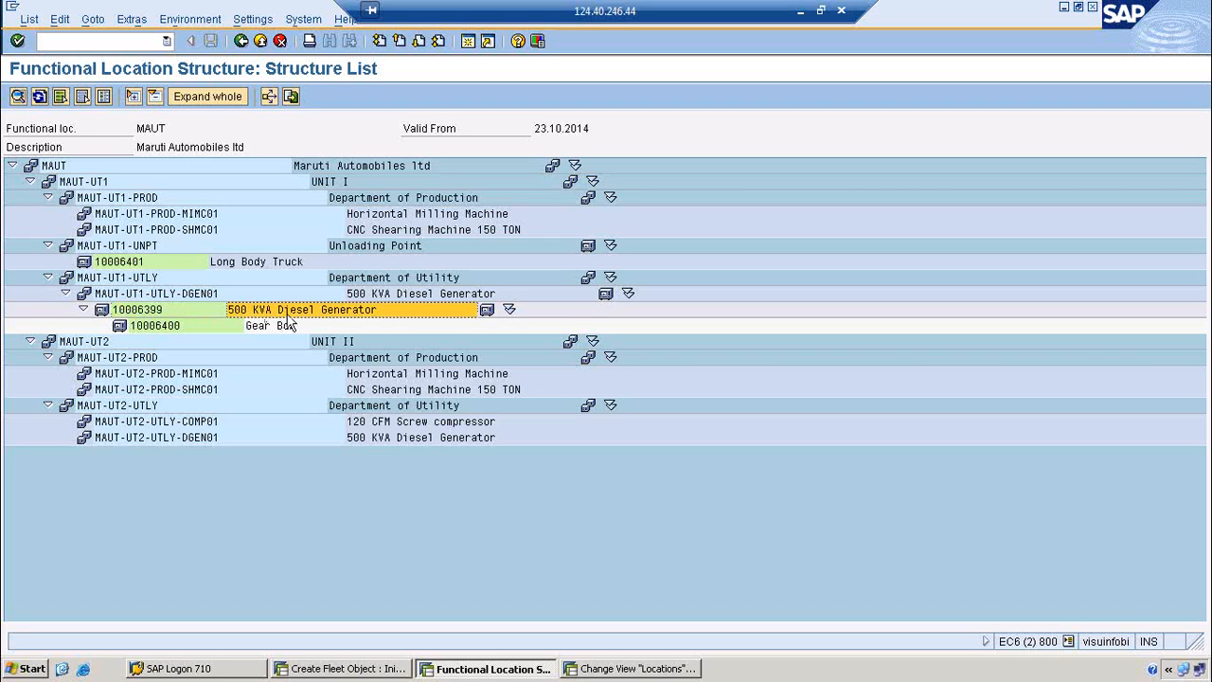
click(252, 20)
mouse_move(287, 57)
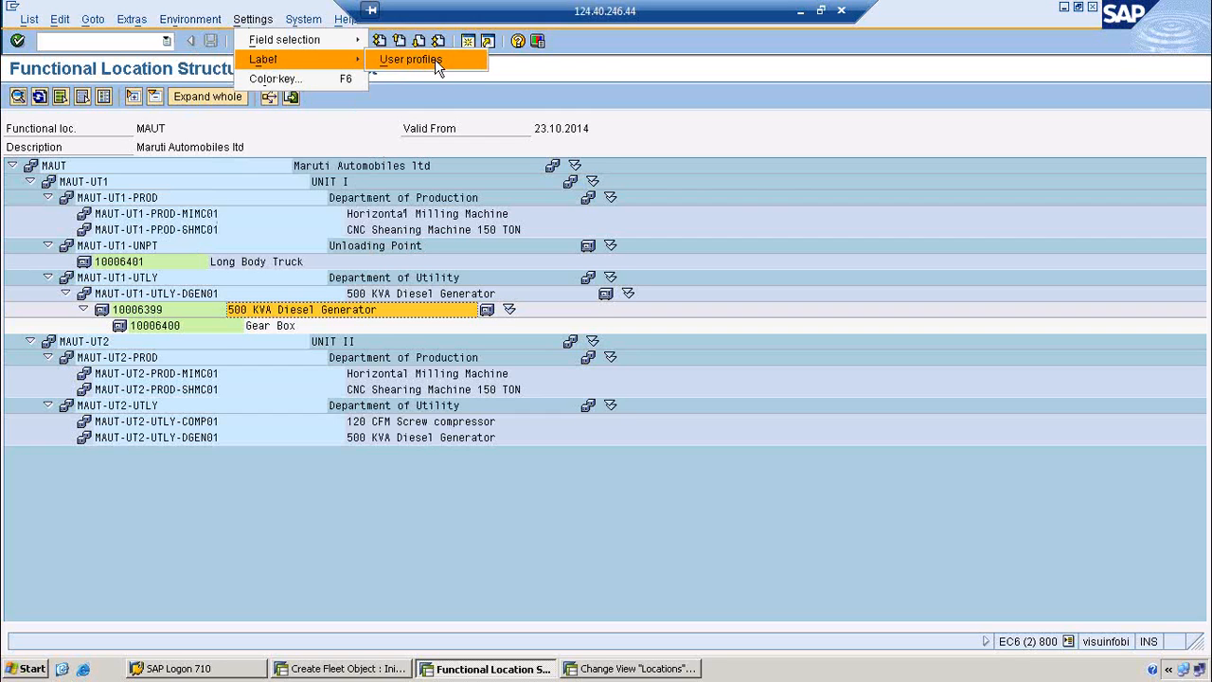
click(435, 59)
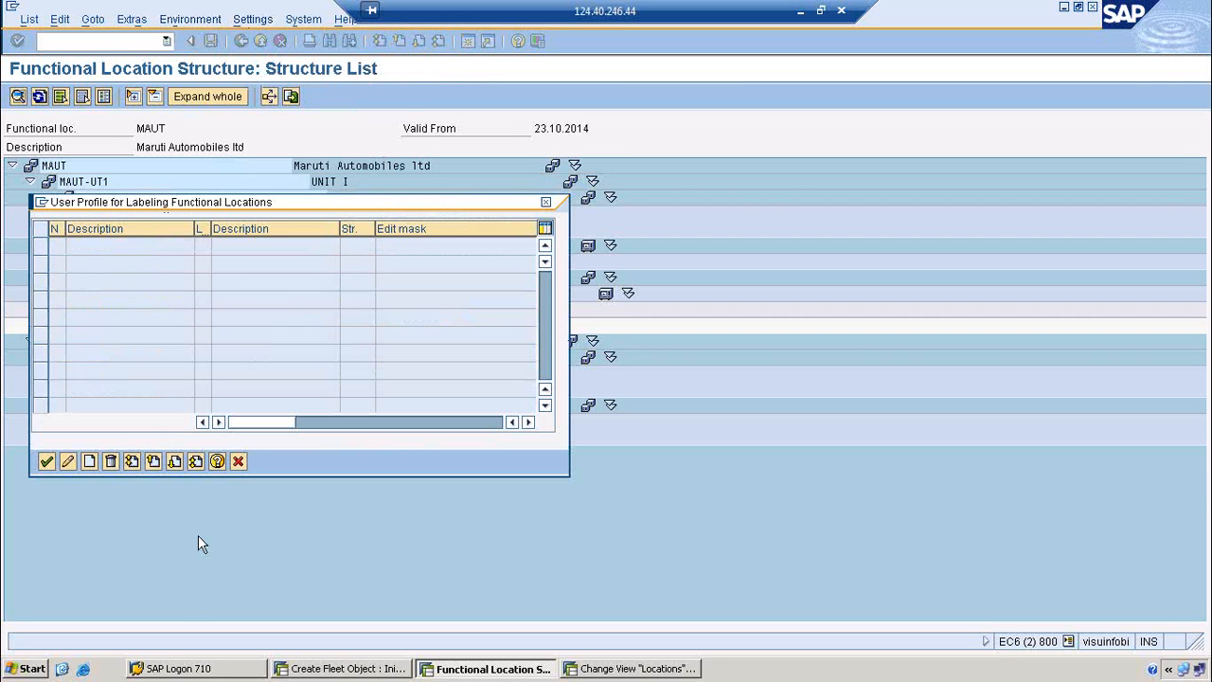
click(238, 461)
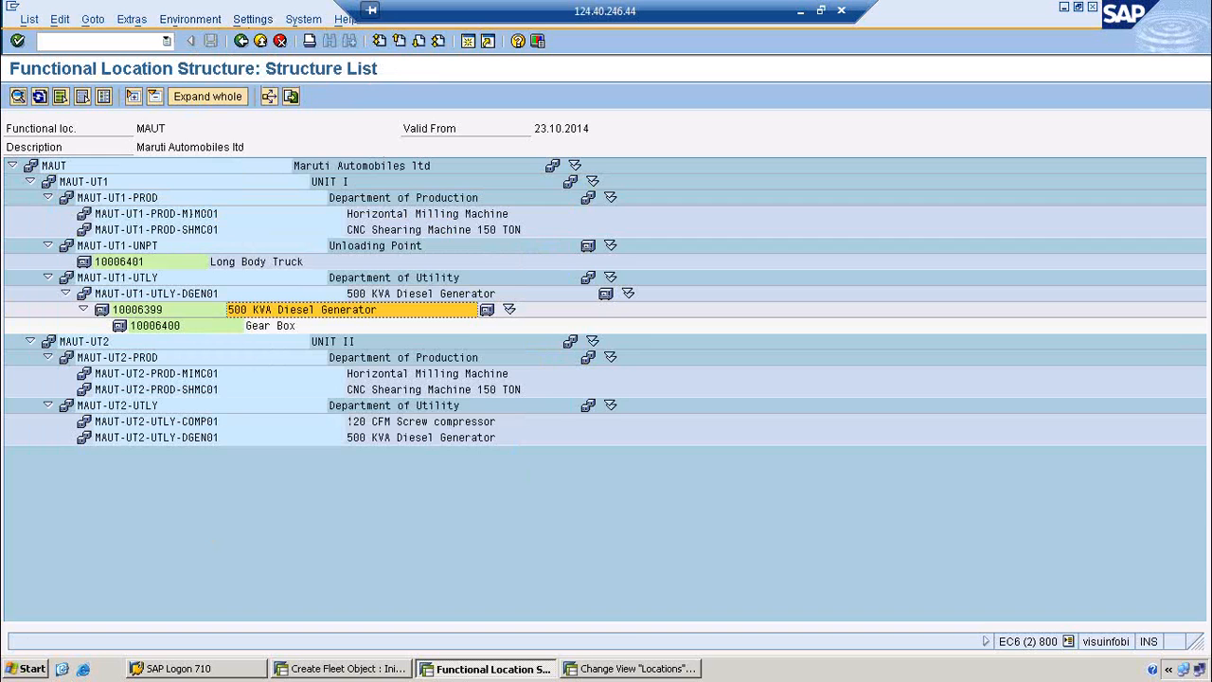
Step: Switch to the Locations customizing session, leave that view, and collapse the Enterprise Structure branch of the implementation guide
click(628, 668)
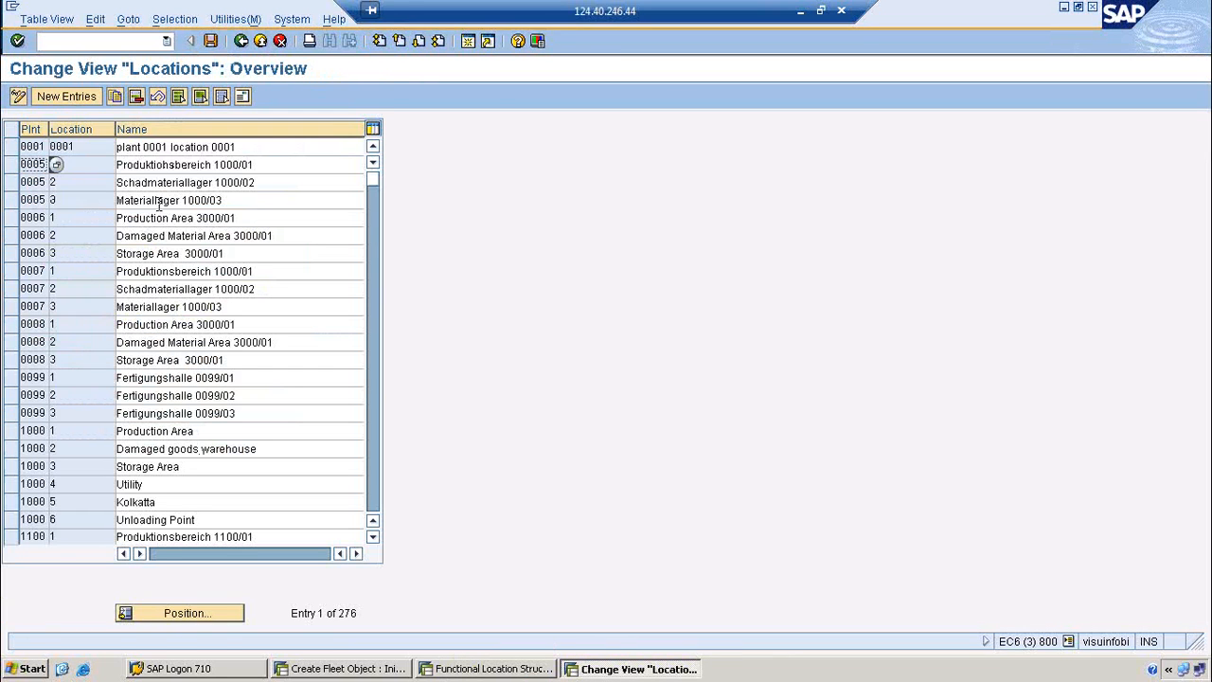
click(210, 41)
click(241, 41)
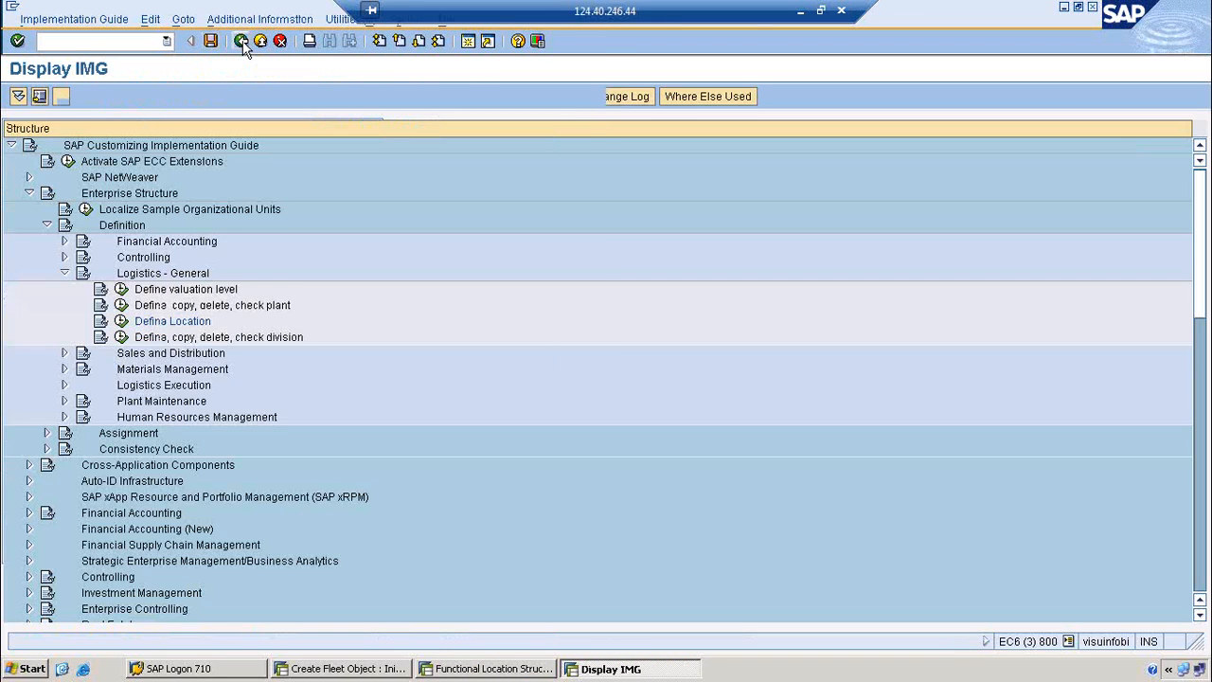
click(65, 273)
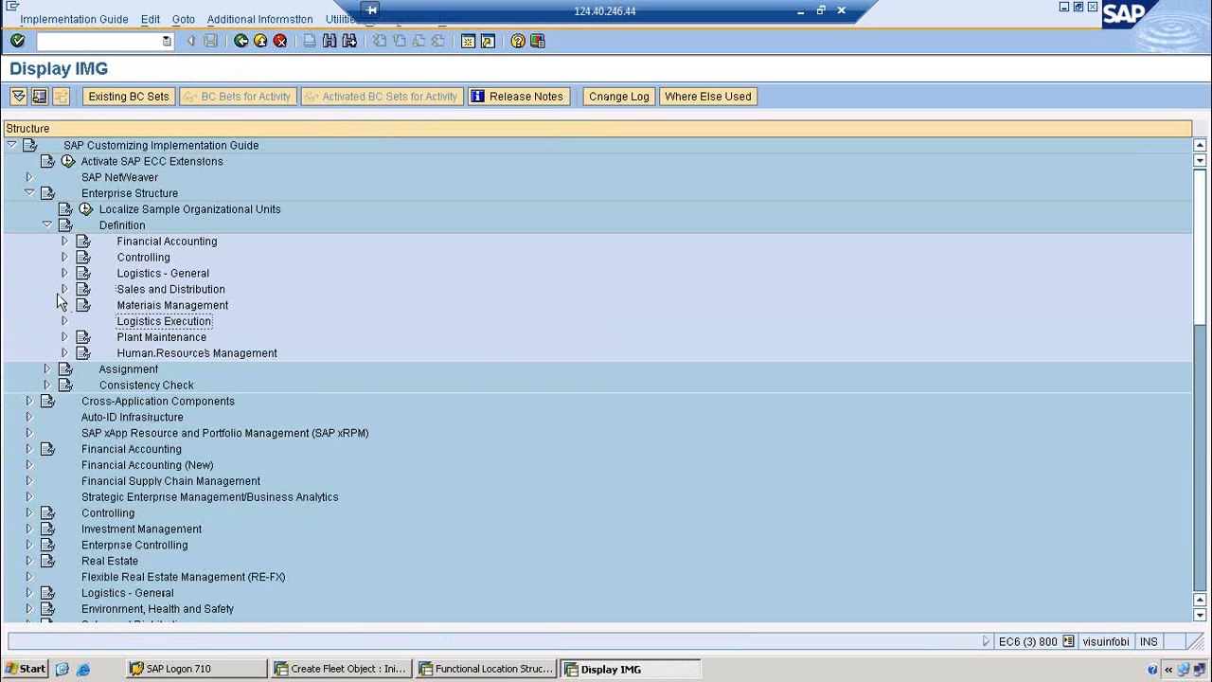
click(46, 224)
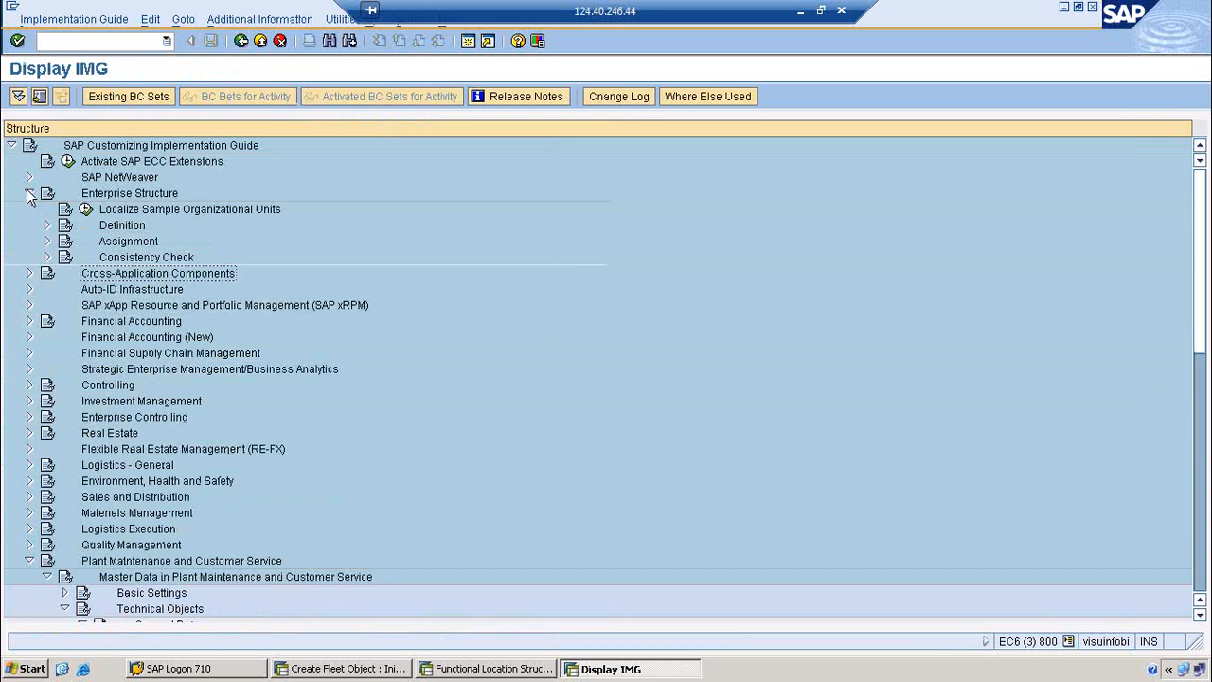
click(28, 195)
Step: Open Define List Structure for Structural Display for equipment under the Plant Maintenance technical objects customizing
scroll(136, 530, down, 2)
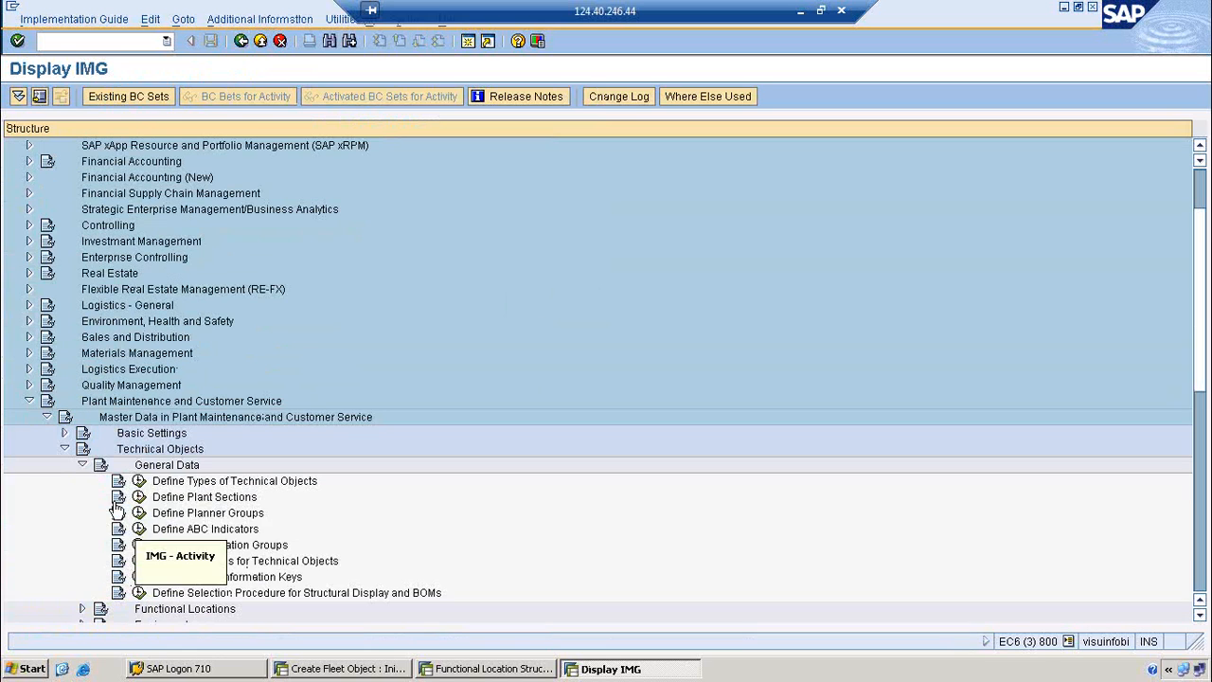
click(82, 465)
double_click(147, 498)
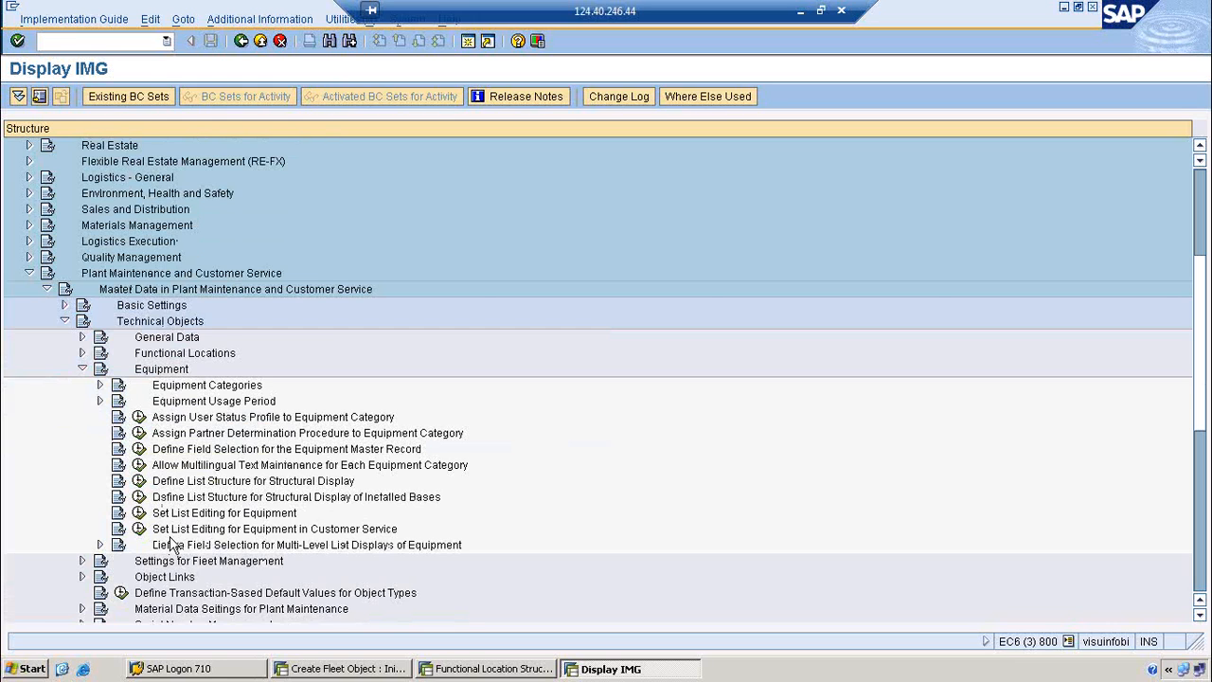
click(138, 481)
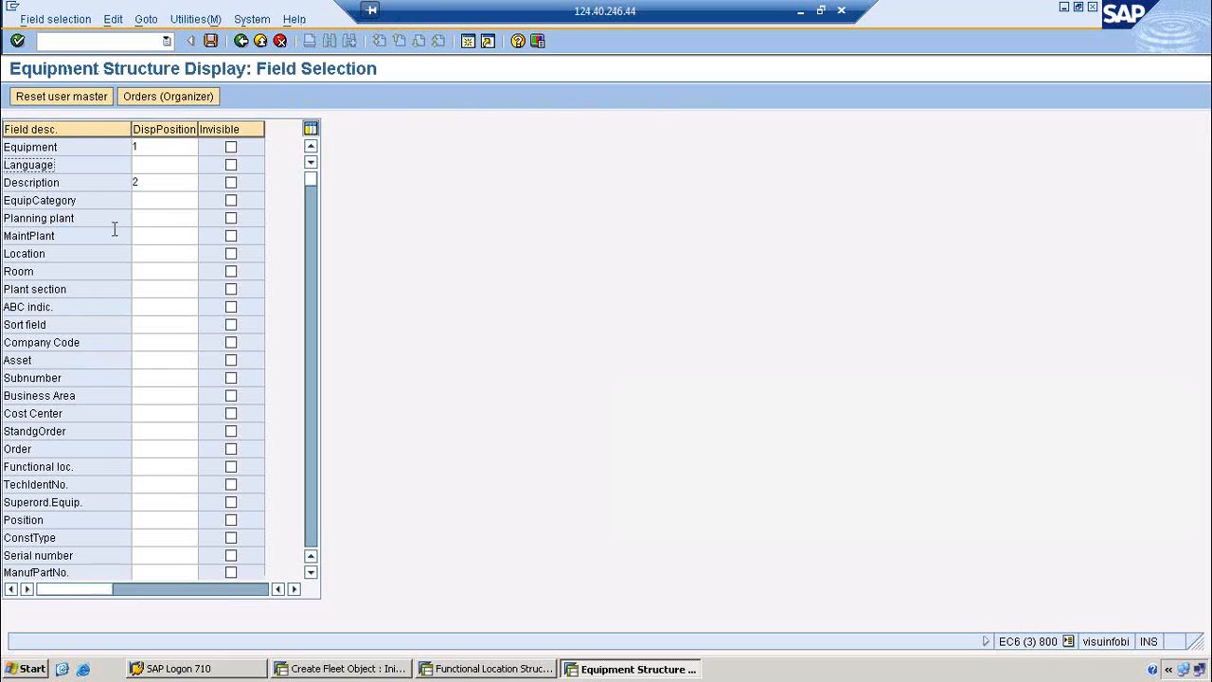
Step: Set the EquipCategory display position to 3, save it in customizing request EC6K900008, and leave the field selection
click(150, 200)
click(212, 41)
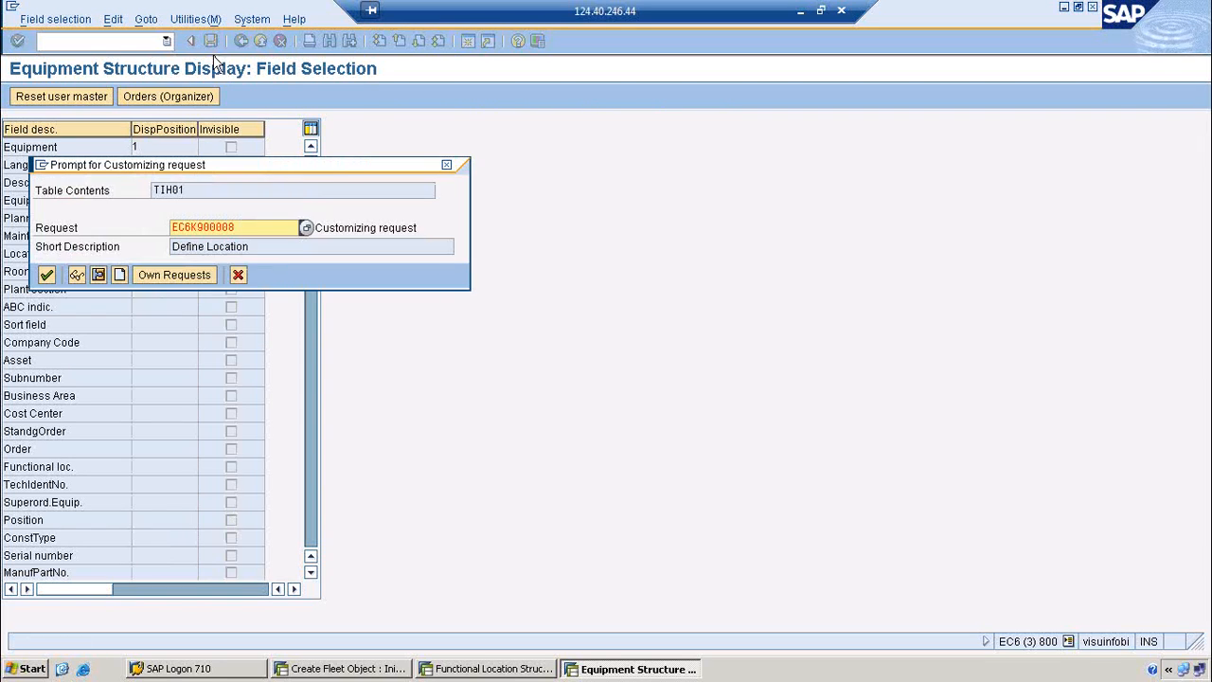
click(46, 275)
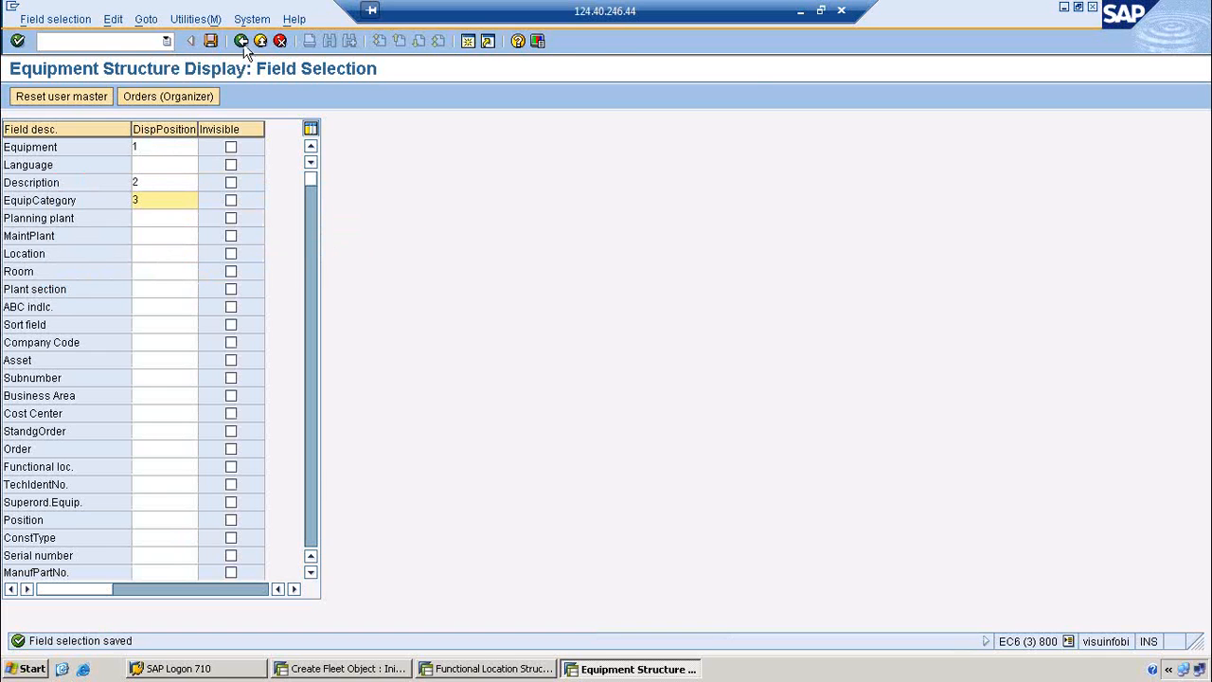
click(241, 41)
Step: Switch to the functional location structure session and redisplay the MAUT structure with all levels expanded
click(485, 669)
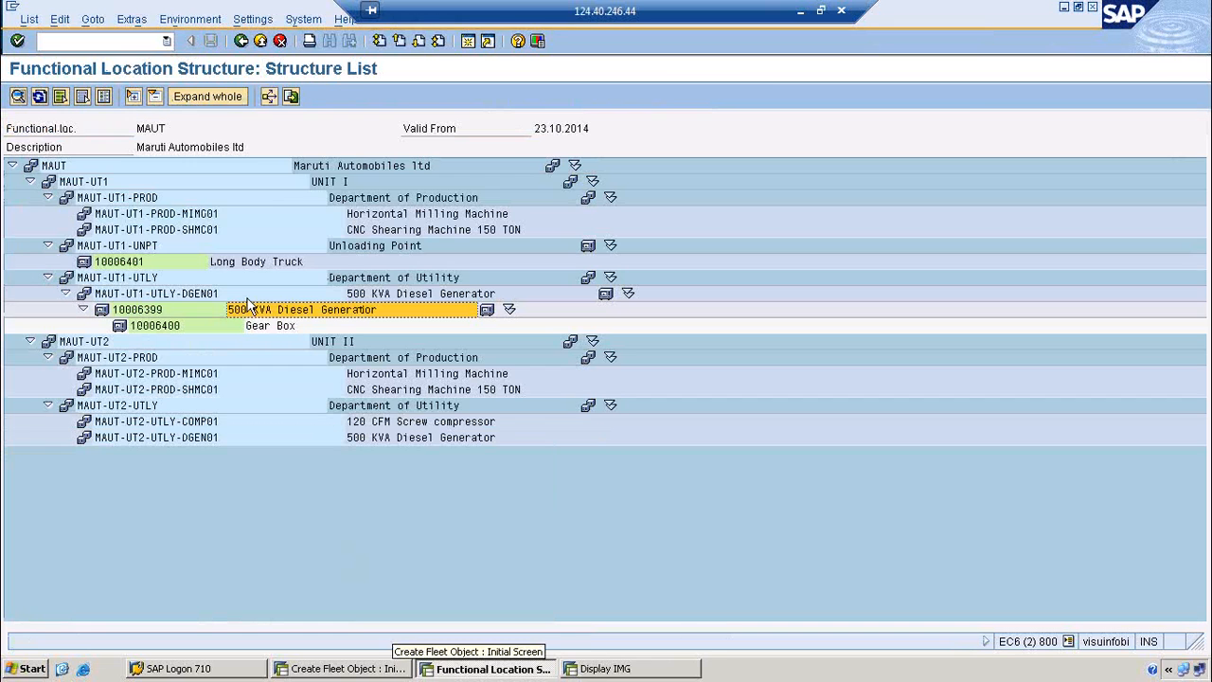
click(240, 41)
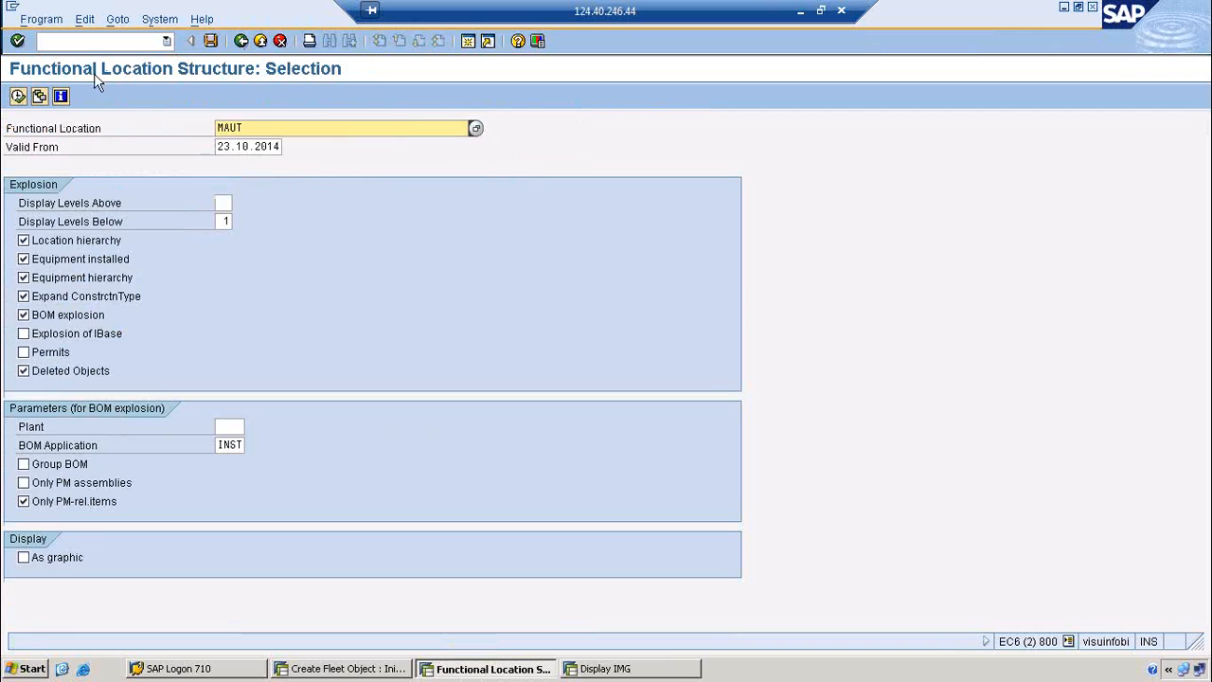
click(19, 98)
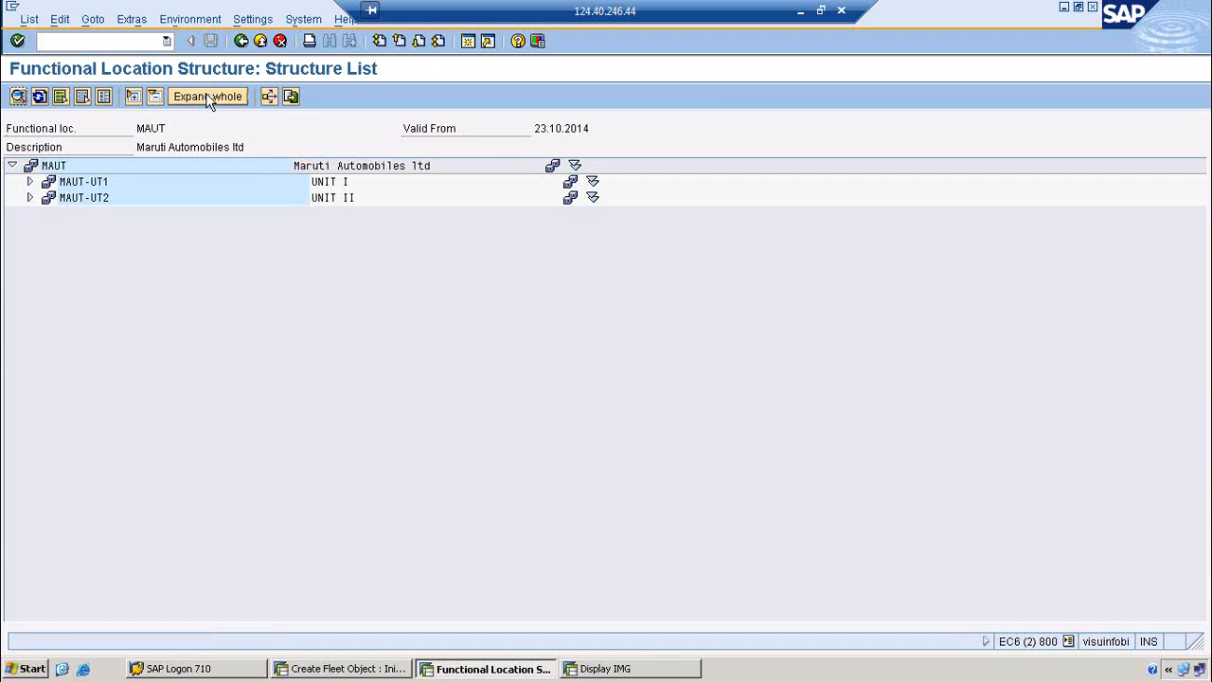
click(207, 97)
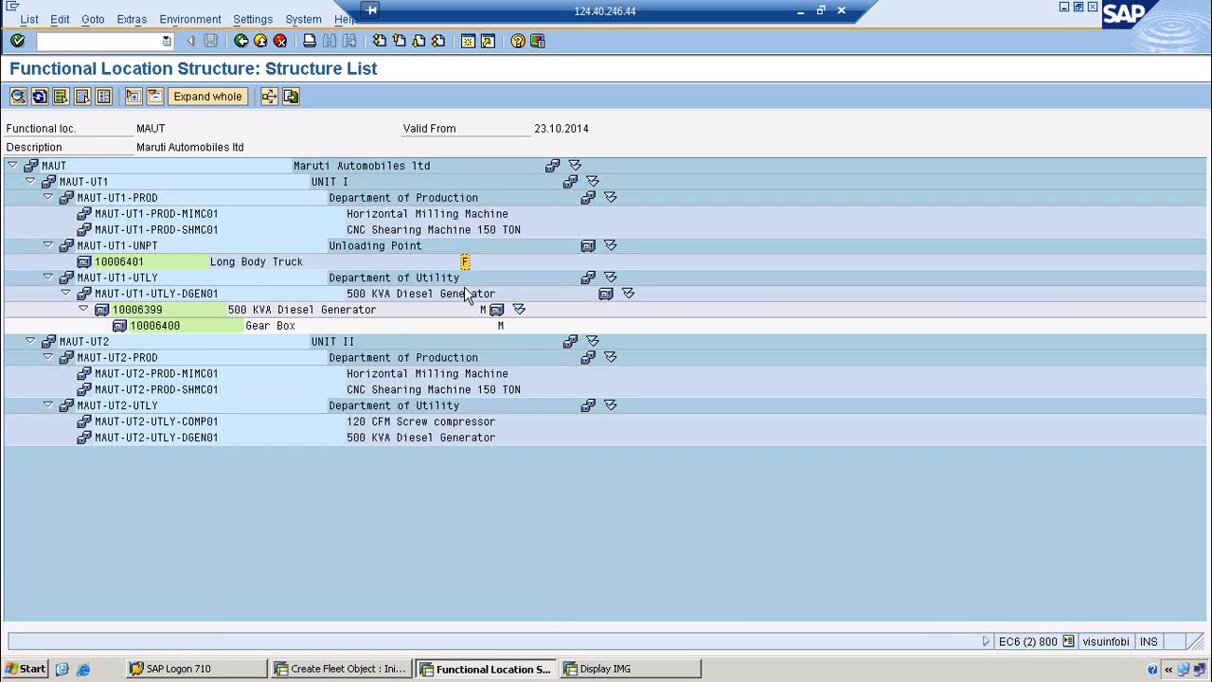
Step: Review the display positions in the equipment structure field selection, and return to the MAUT structure list
click(644, 674)
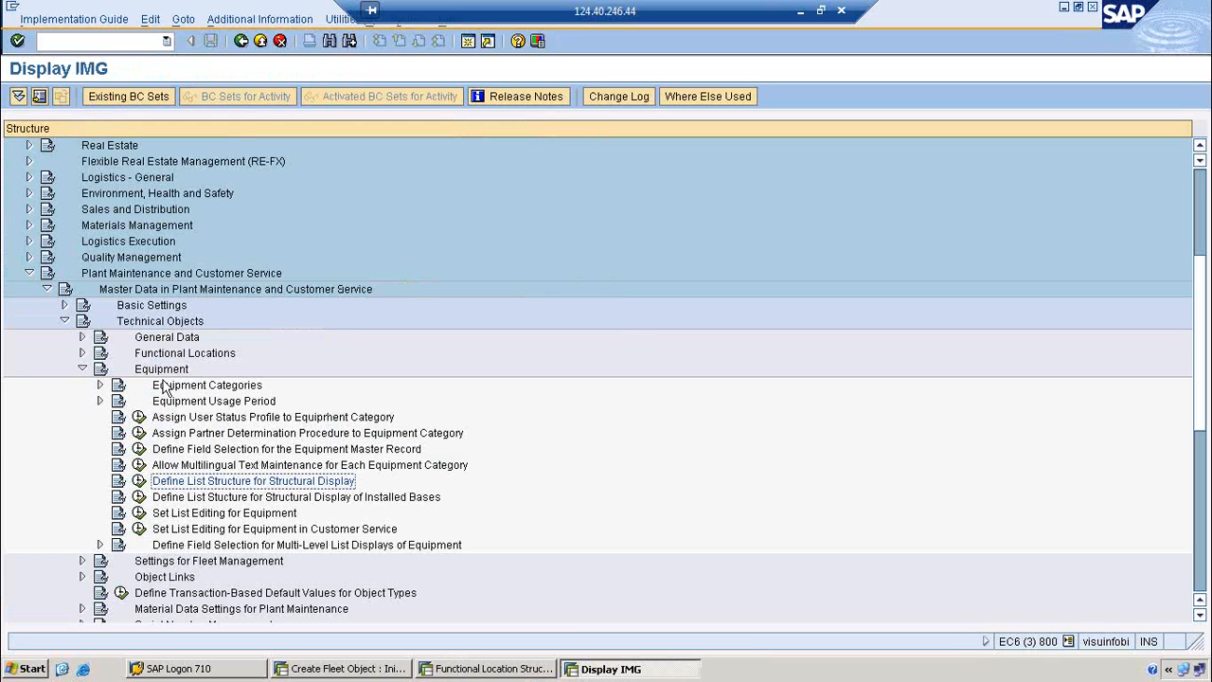
click(133, 478)
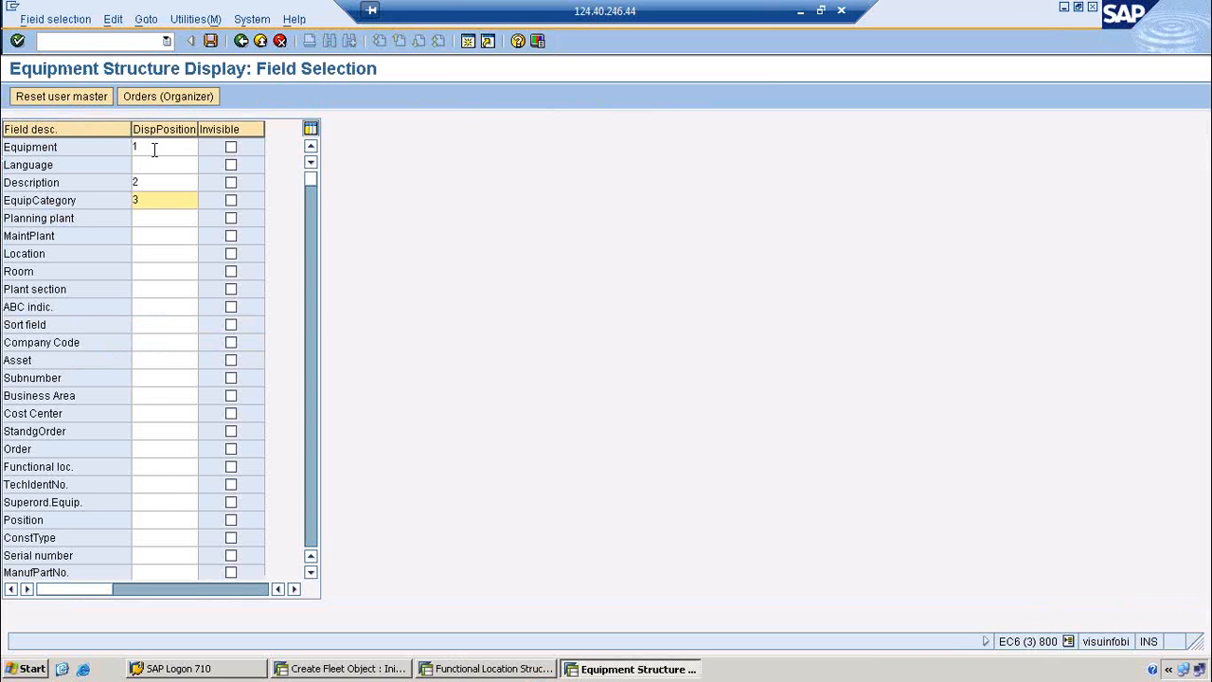
click(156, 180)
click(148, 215)
click(149, 378)
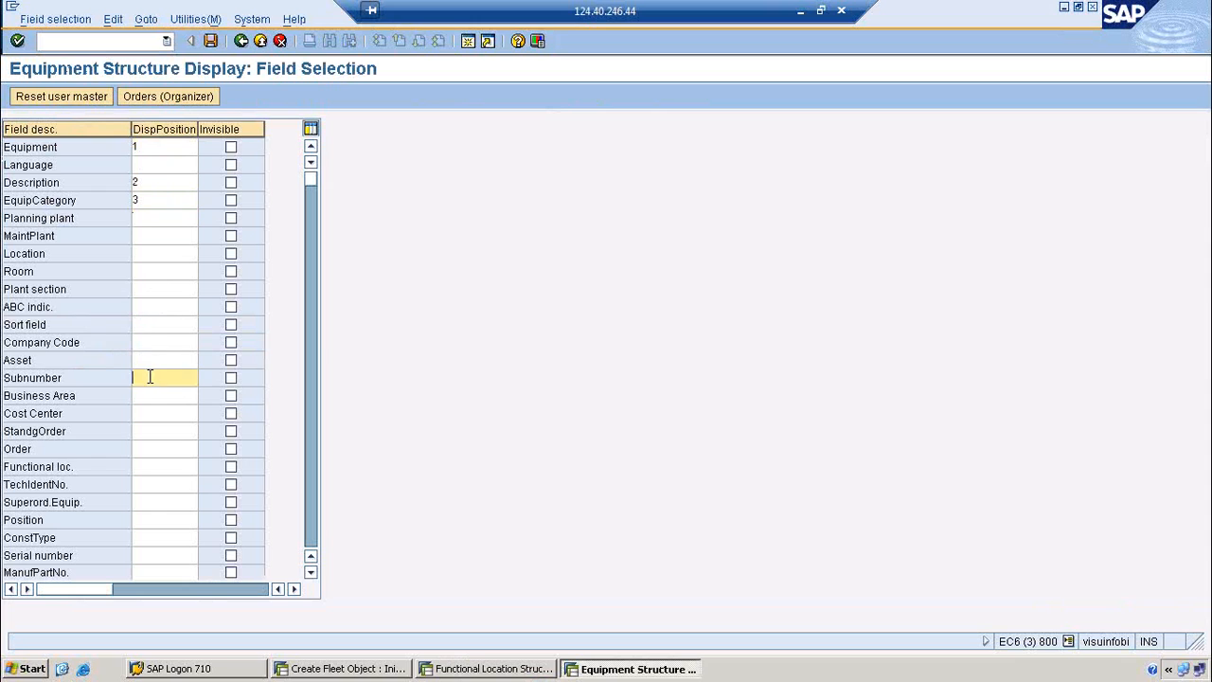
click(147, 413)
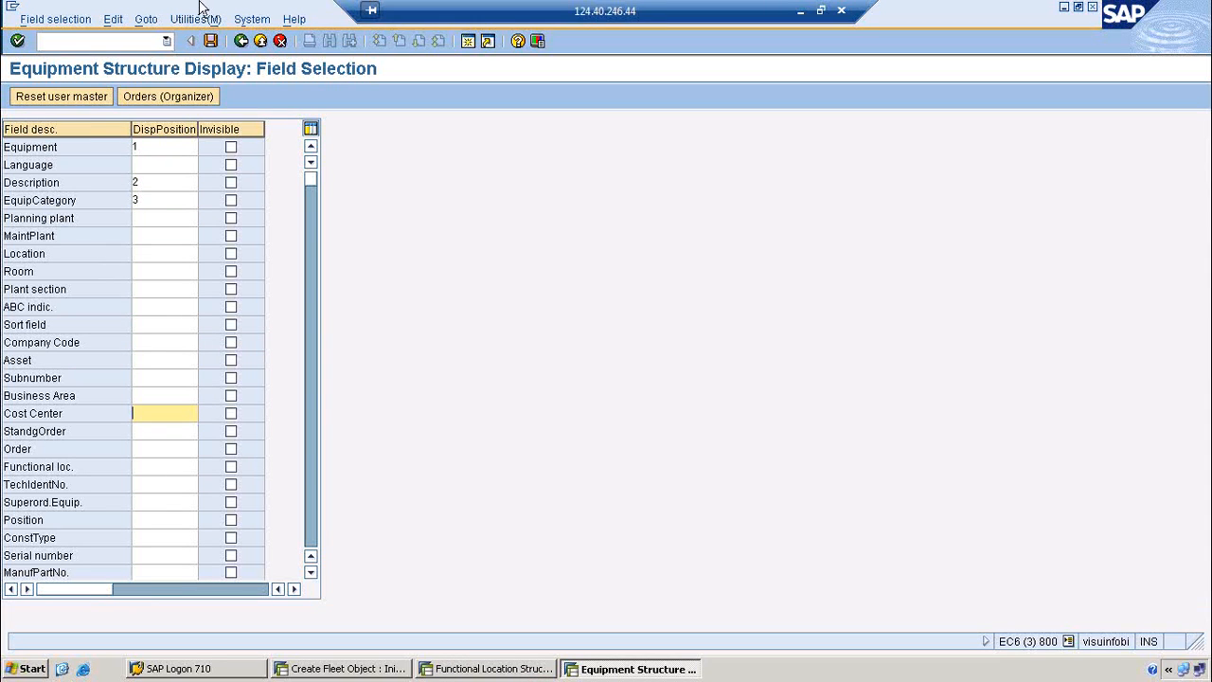
click(243, 42)
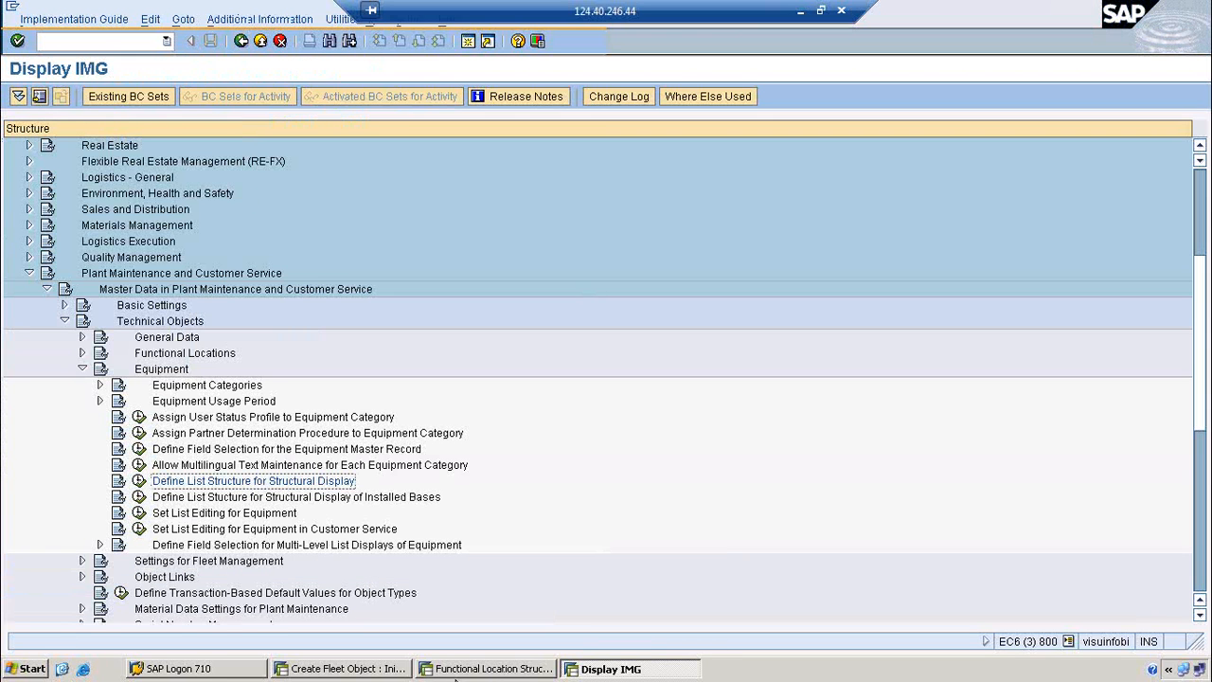
click(498, 669)
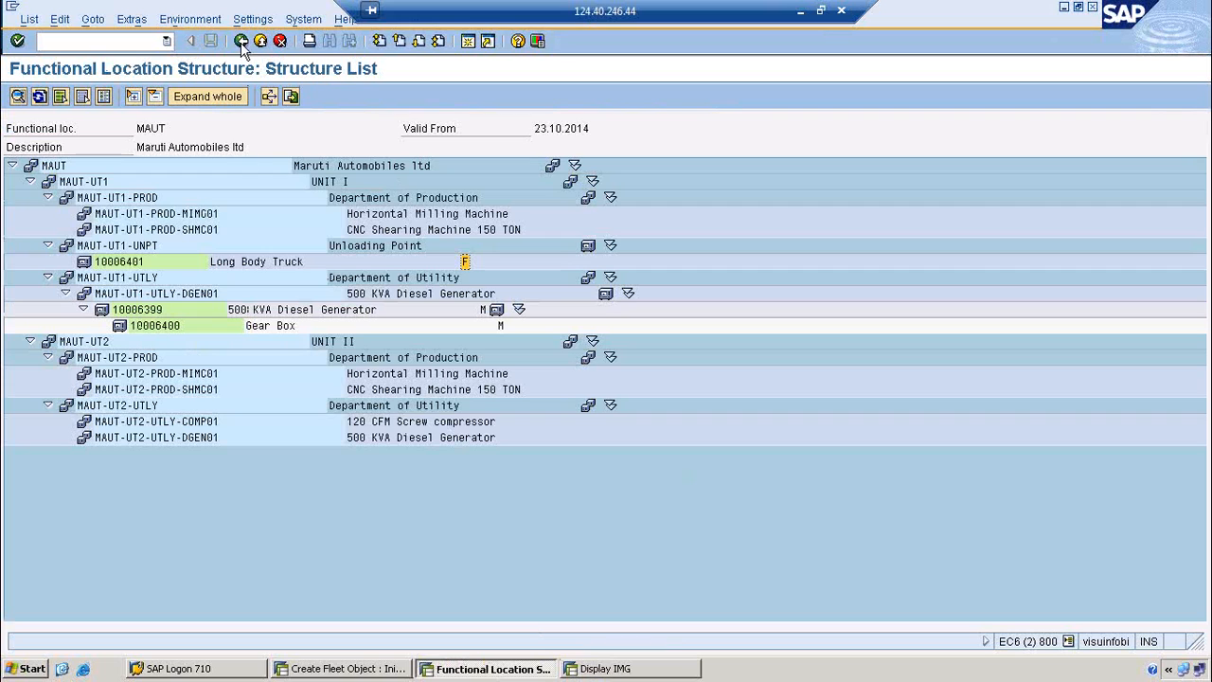
Step: Leave the fleet object creation session and open transaction IE25 for creating production resources/tools
click(307, 669)
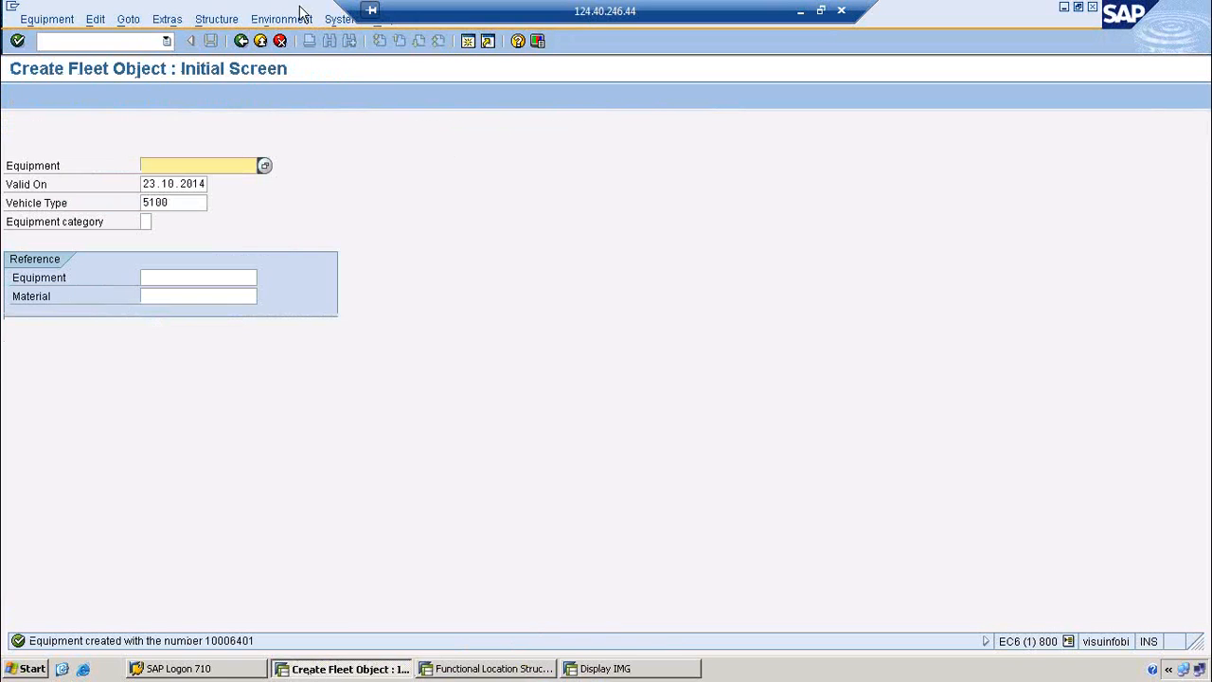
click(242, 40)
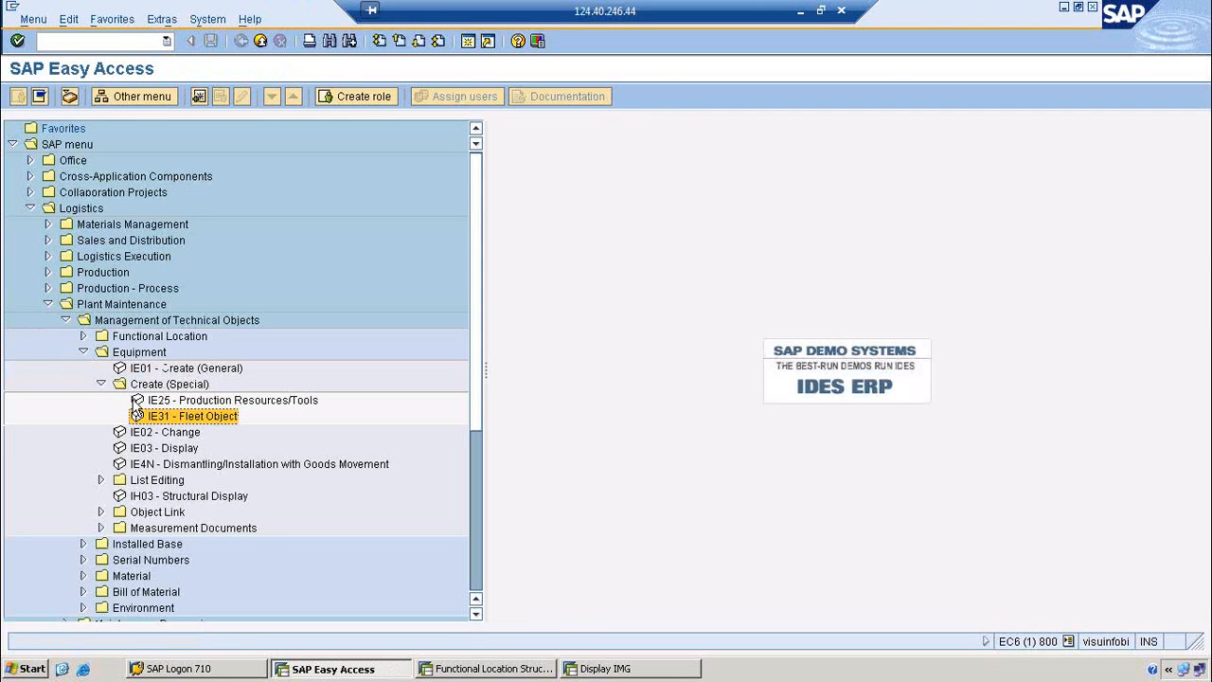
click(188, 402)
double_click(244, 401)
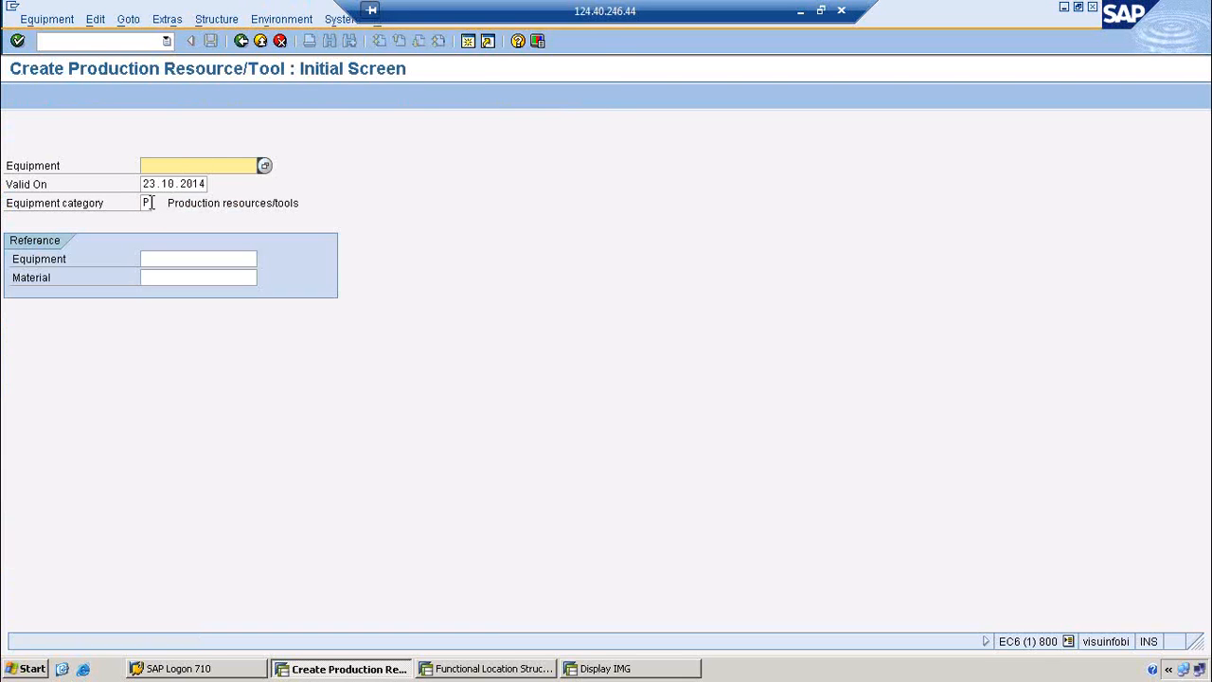
Step: Start a production resource/tool master with equipment category P and describe it as 500 Ohms Megger
click(147, 205)
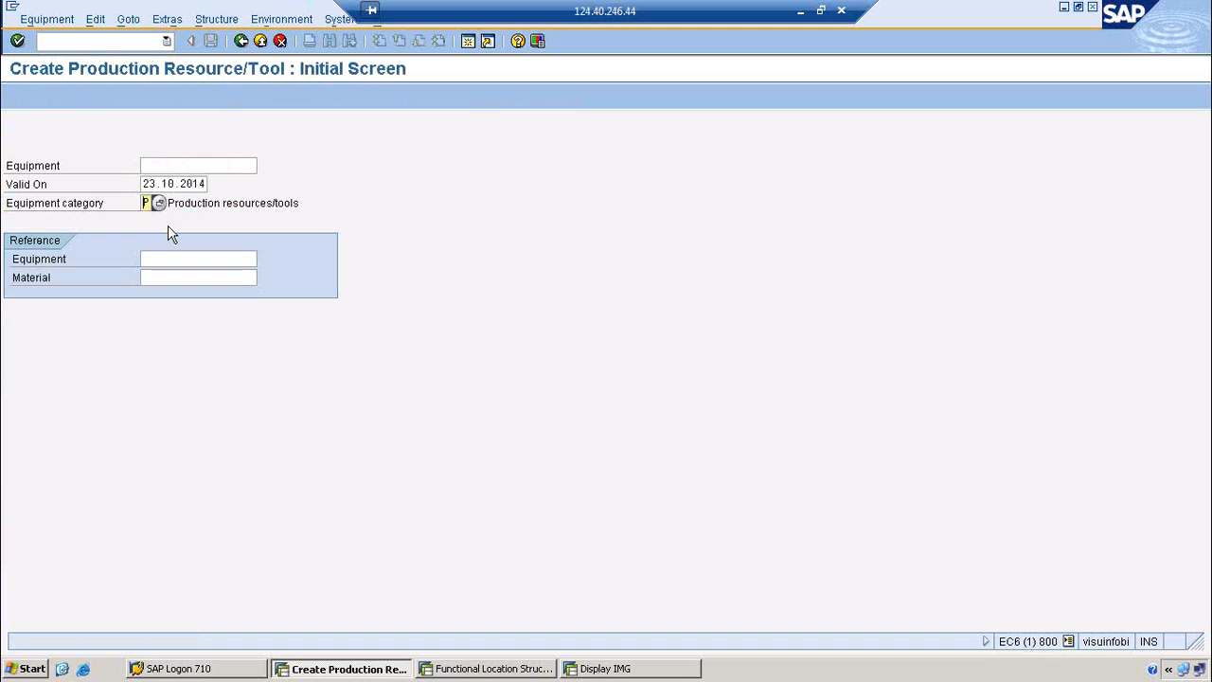
key(Return)
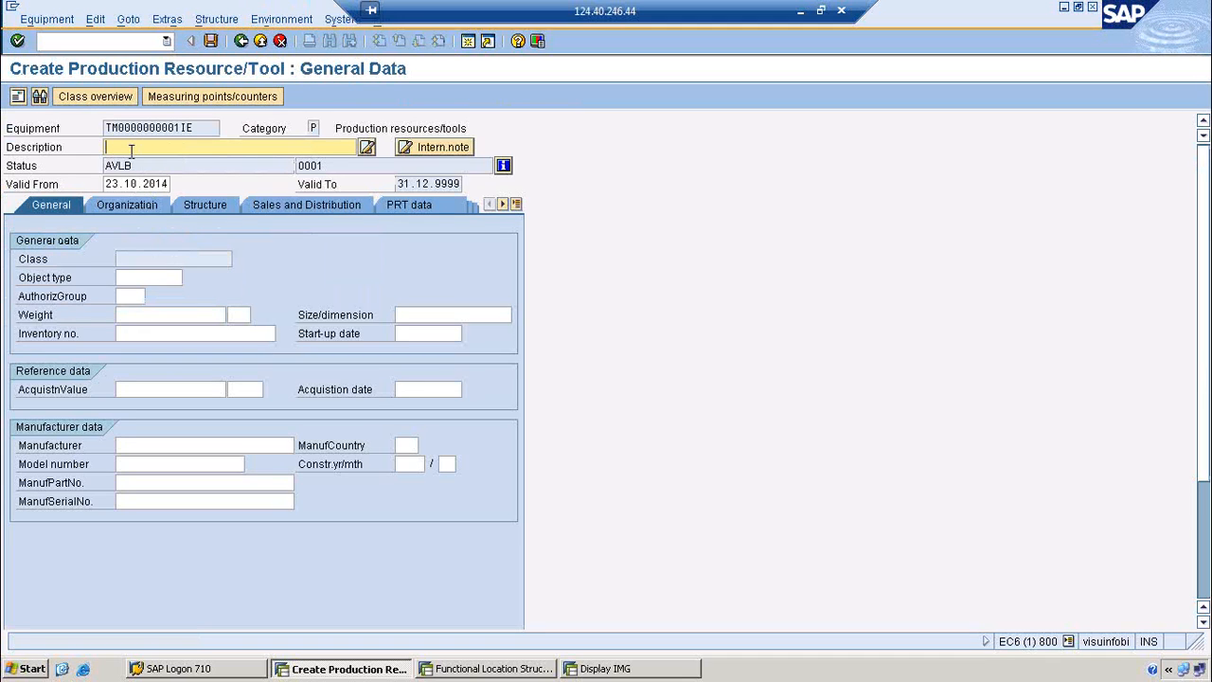
text(5)
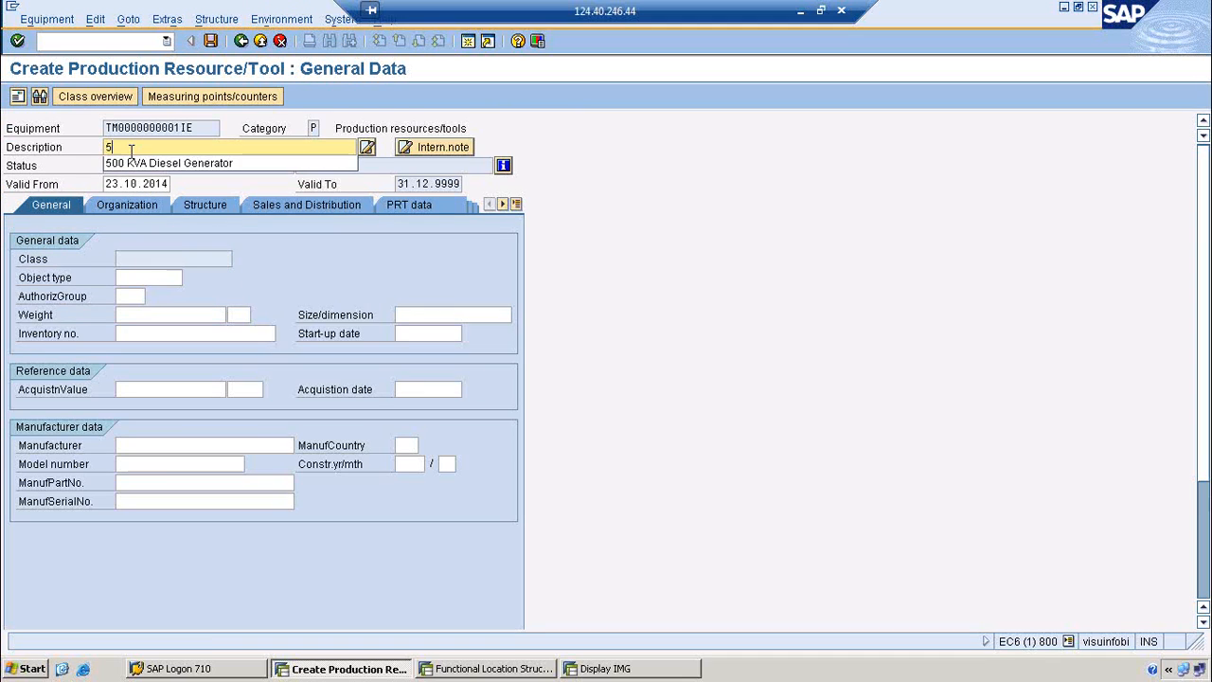
text(00 O)
key(Caps_Lock)
text(hms)
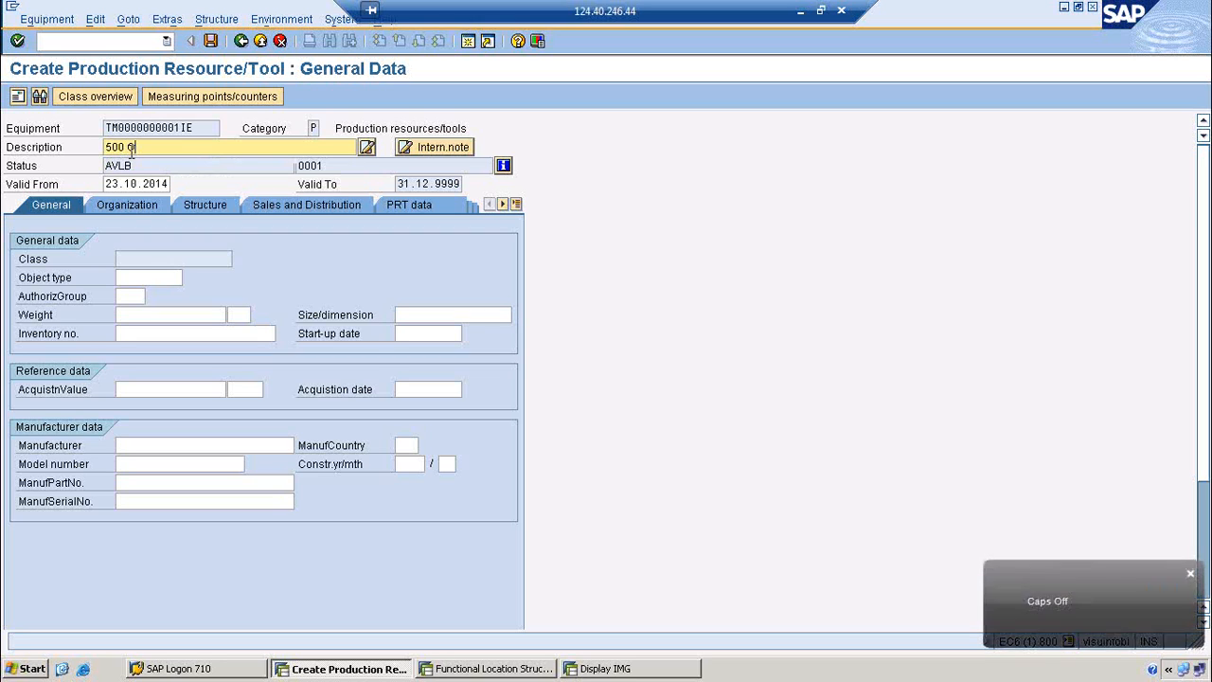
text( Megger)
Step: Find the instrumentation object type by searching for "inst" and assign object type 100 to the megger
click(180, 276)
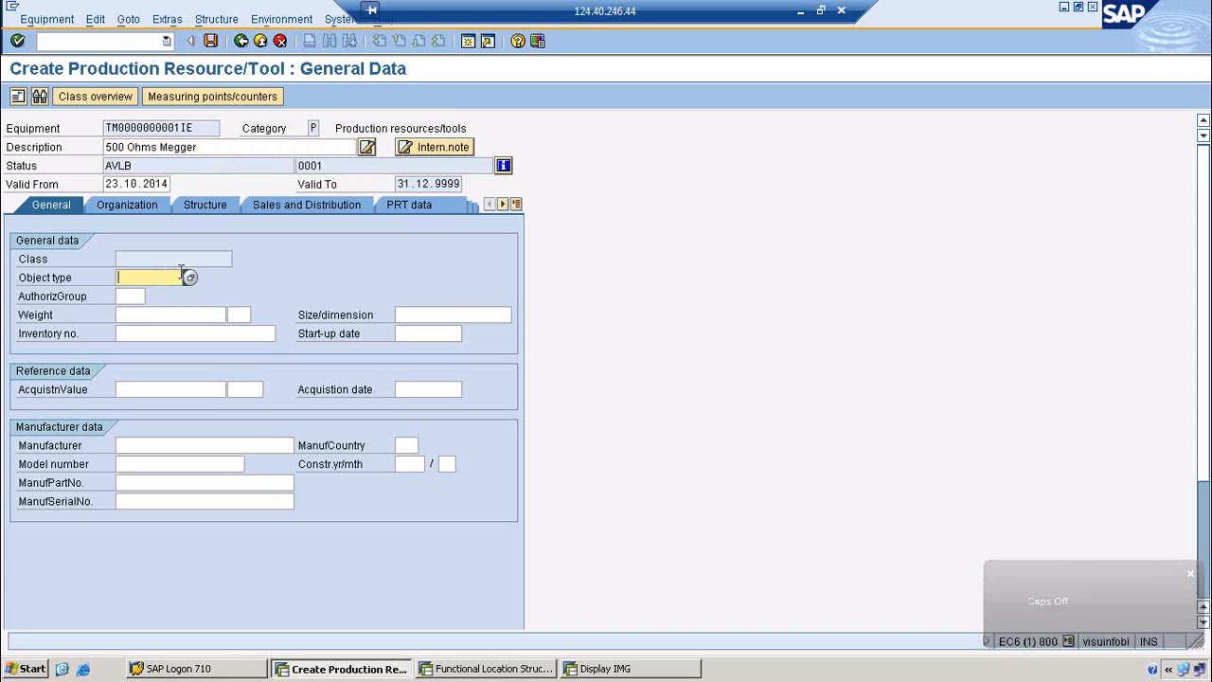
click(190, 276)
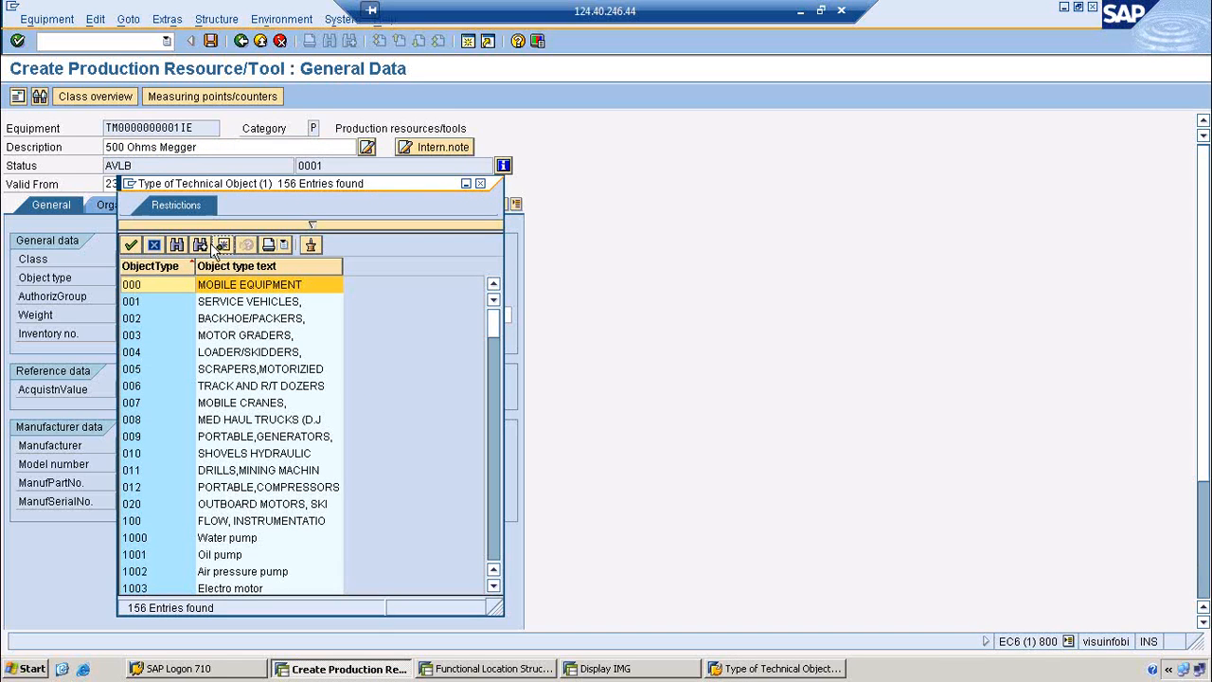
click(177, 245)
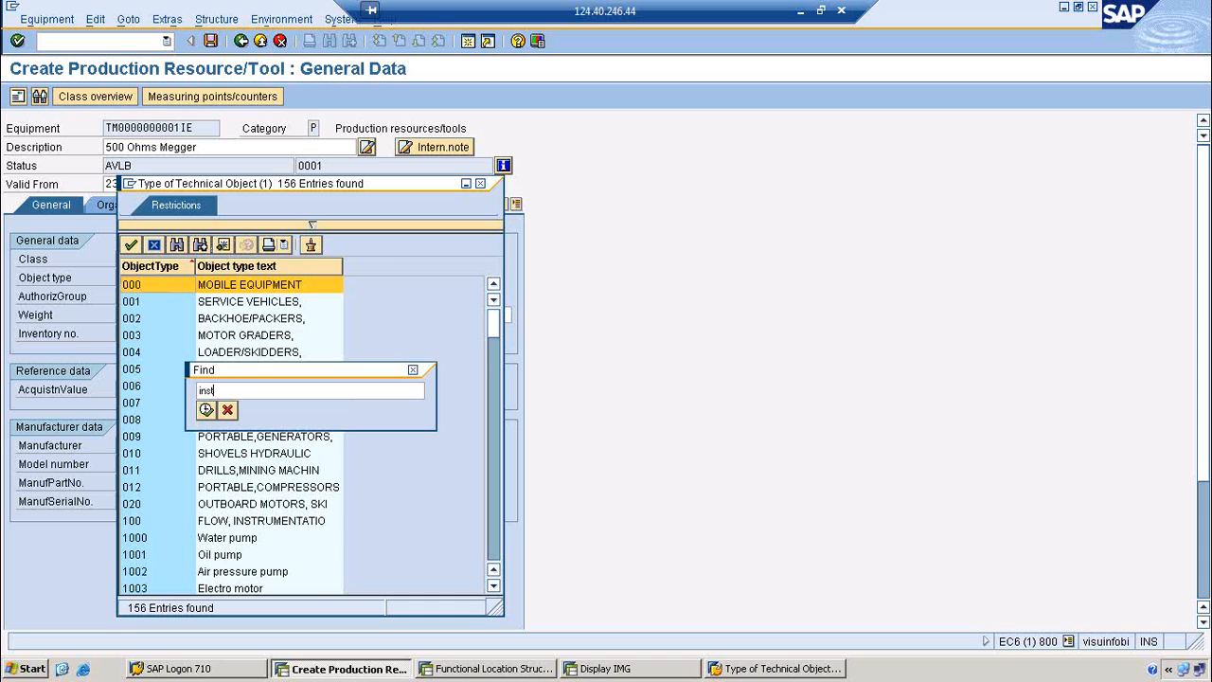
text(inst)
key(Return)
double_click(263, 287)
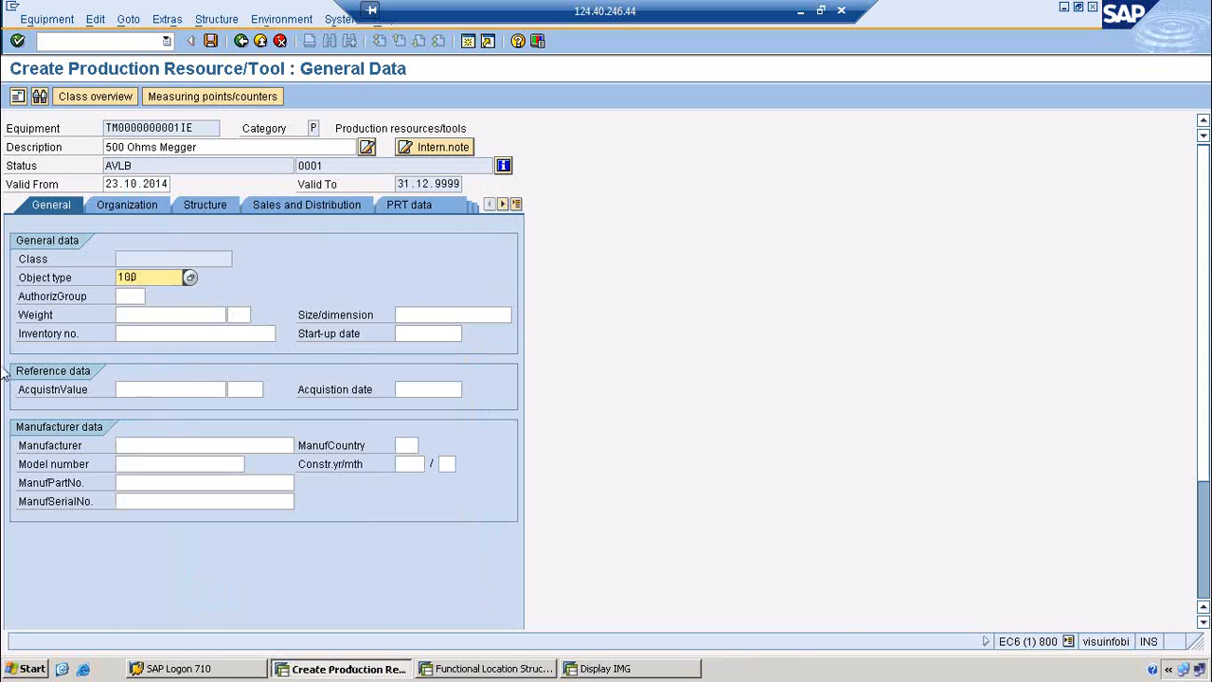
key(Return)
Step: Set the megger's authorization group to 3000 and its start-up date to 23.10.2014
click(142, 296)
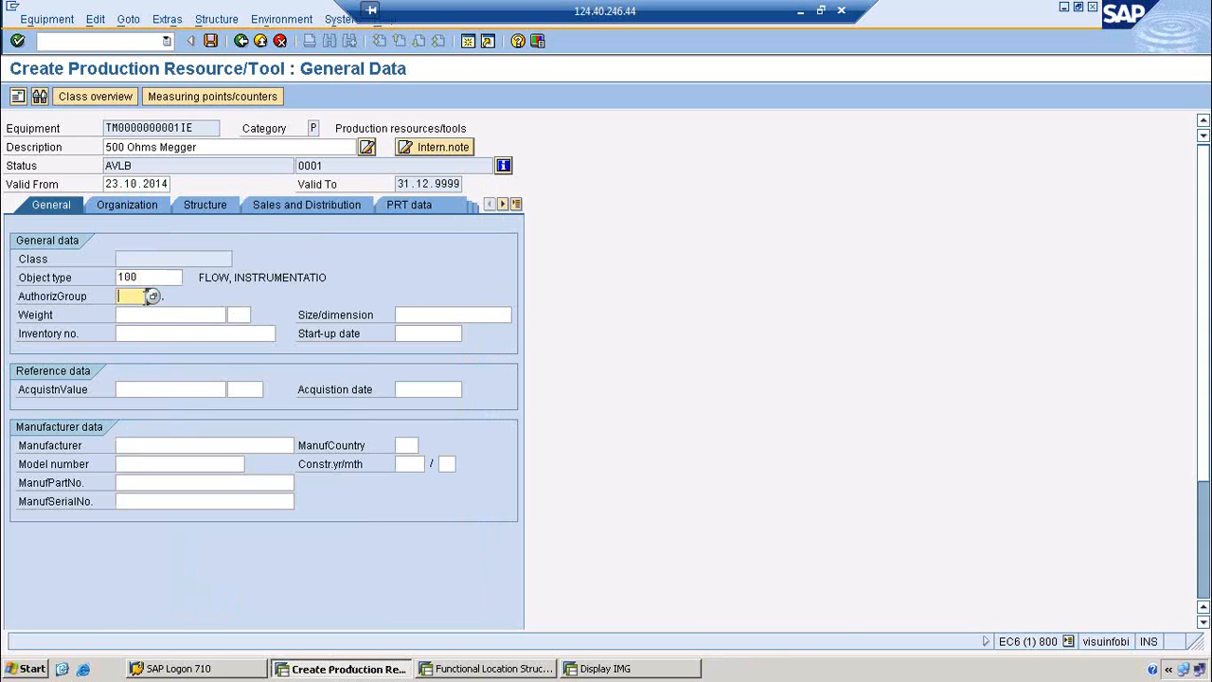
click(153, 296)
double_click(210, 292)
click(433, 334)
click(466, 336)
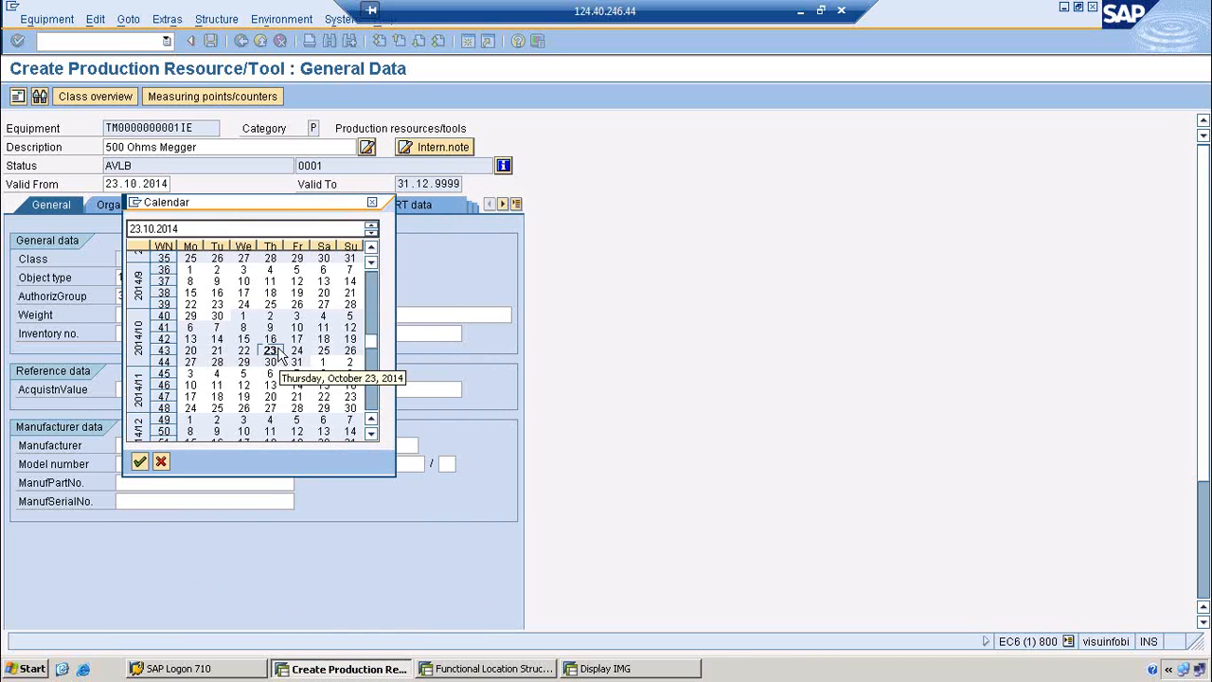
double_click(269, 350)
Step: Enter Fluke Meters as the manufacturer in the megger's general data
click(176, 444)
text(Fluk)
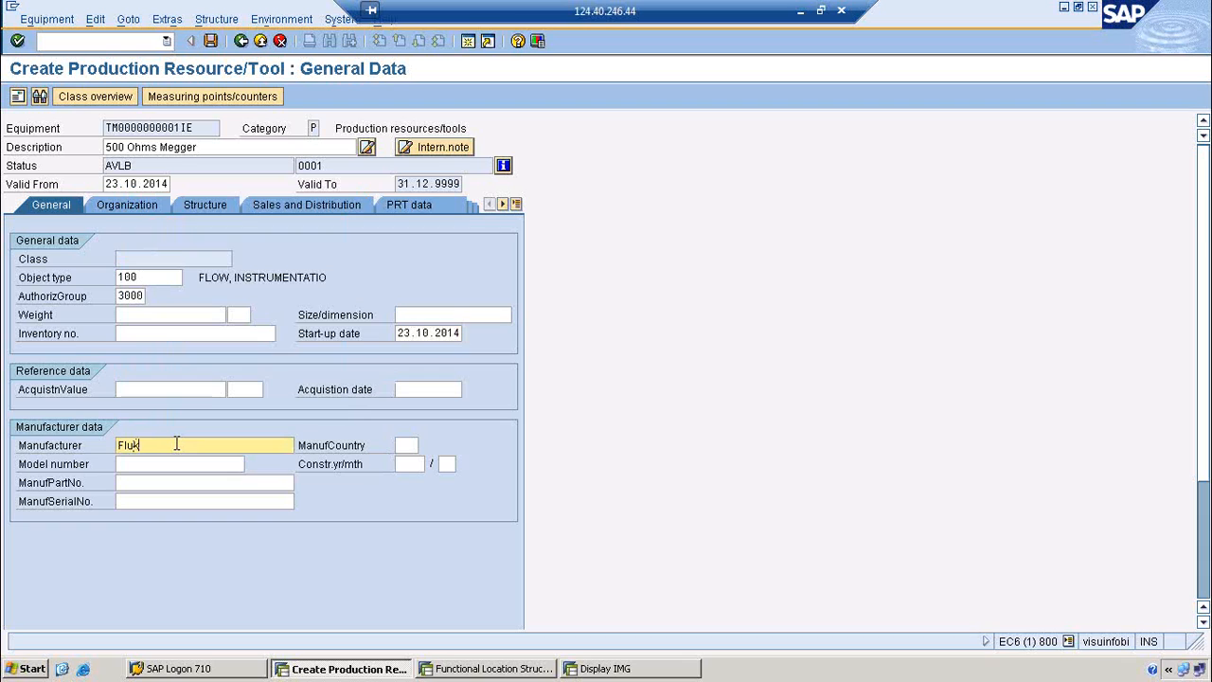
text(e Meters)
key(Return)
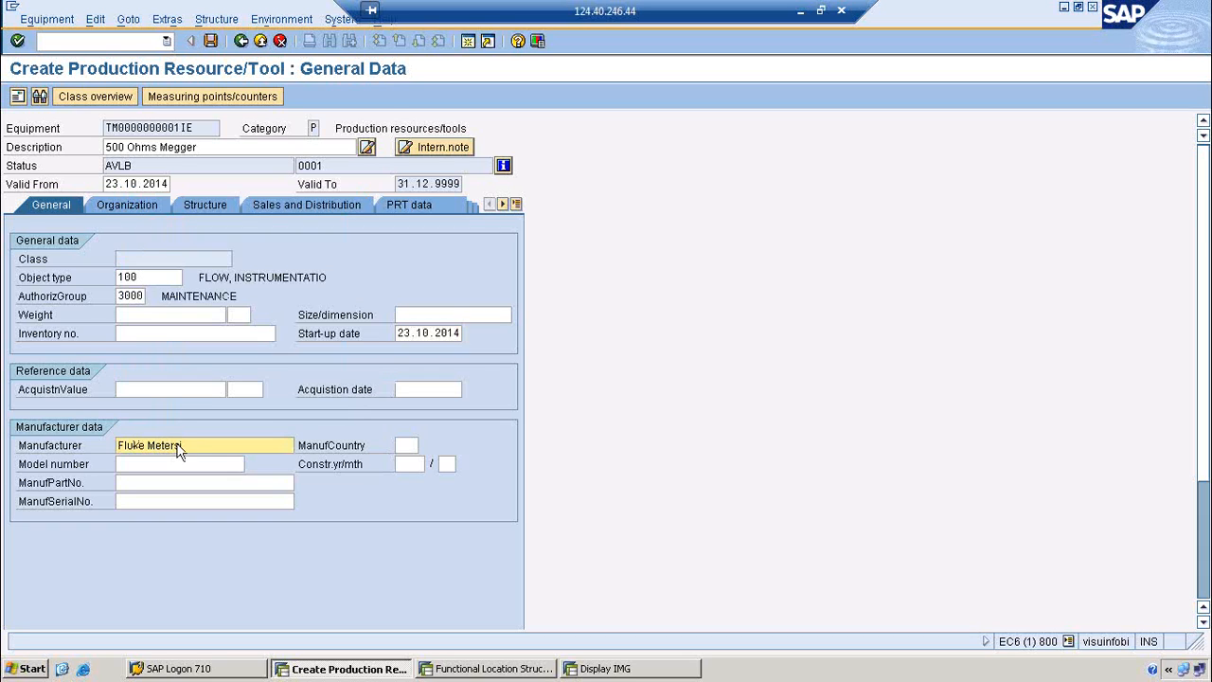
Step: Assign maintenance plant 1000 in the megger's location data
click(131, 207)
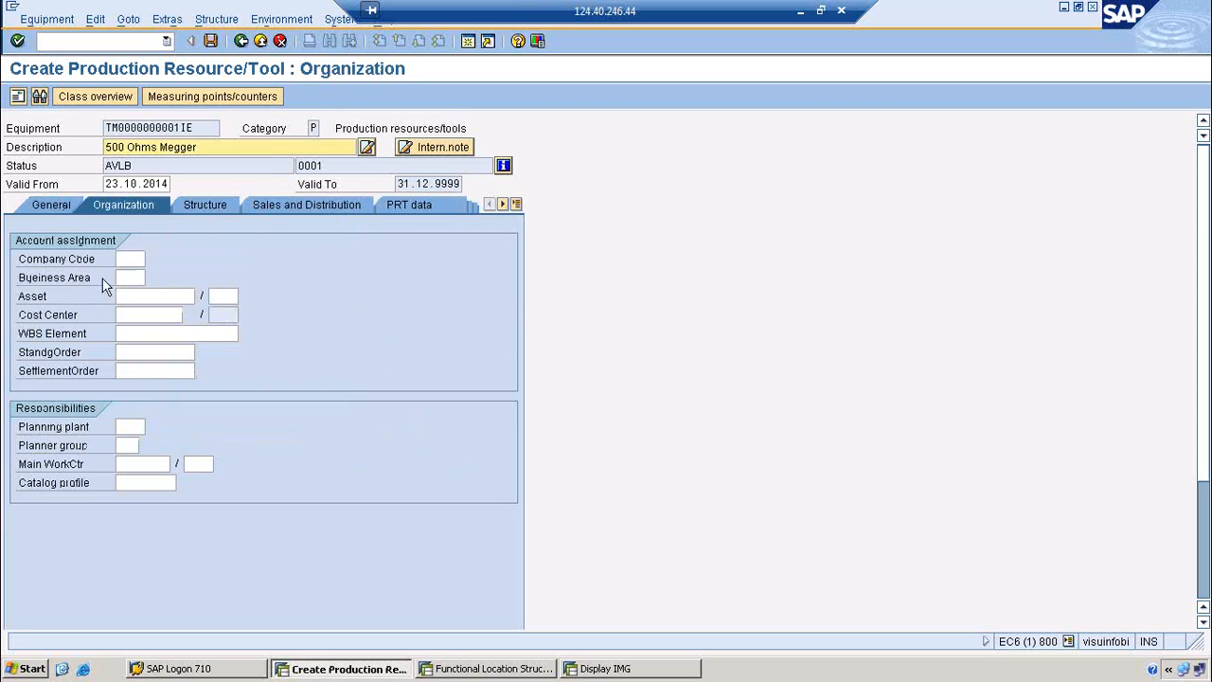
click(201, 207)
click(127, 427)
text(1000)
key(Return)
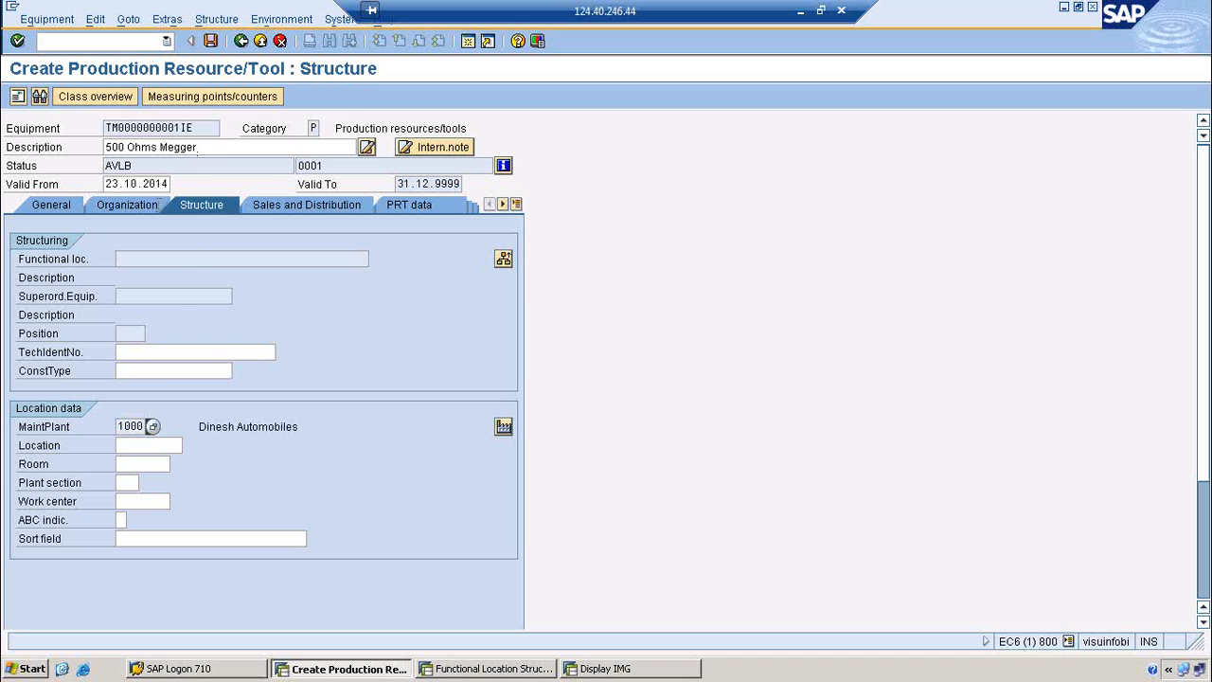
Step: Set the megger's account assignment to business area 3000 and cost center 4100
click(140, 204)
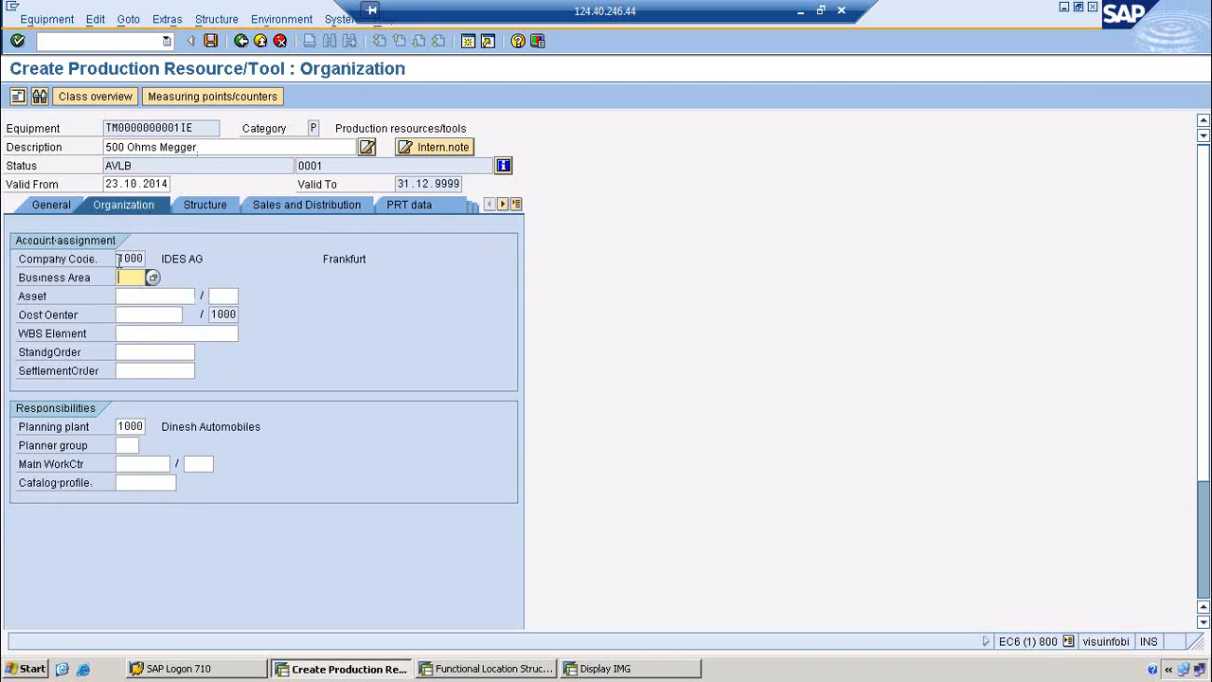
double_click(127, 257)
click(131, 276)
key(space)
click(135, 294)
click(128, 315)
key(space)
click(141, 330)
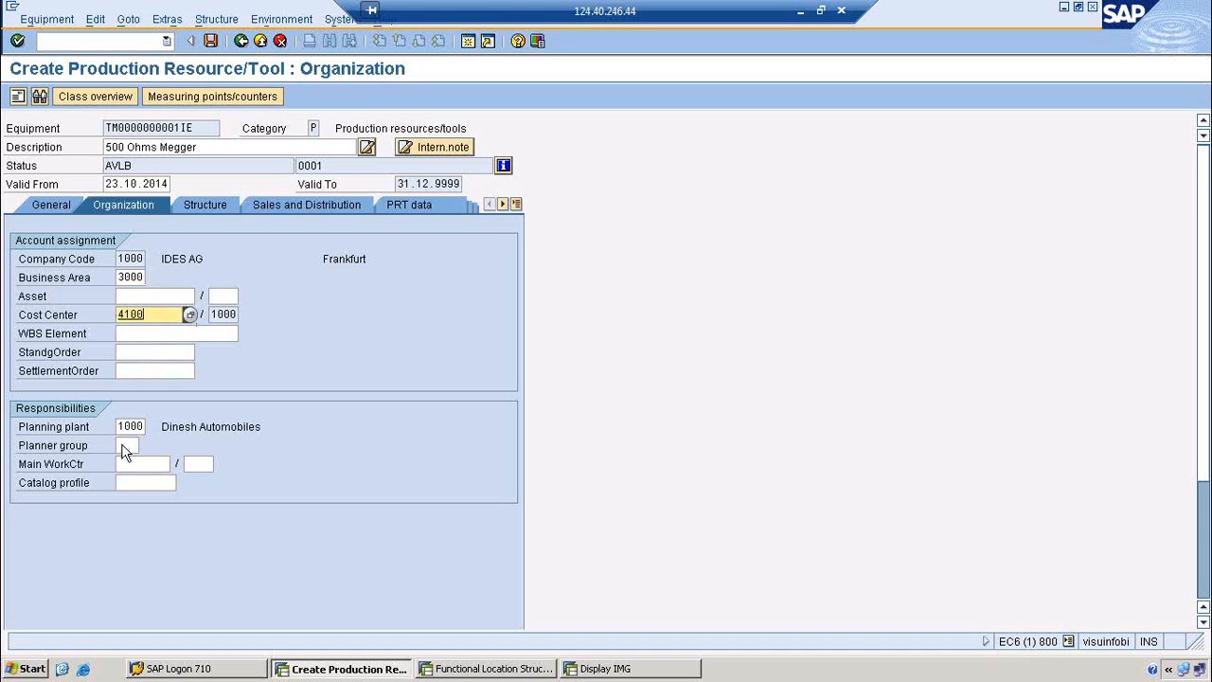
Step: Assign planner group 103 and main work center MA-ME-01 in plant 1000 as the megger's responsibilities
click(126, 445)
key(space)
click(128, 460)
click(142, 464)
key(space)
click(142, 476)
click(197, 464)
key(space)
click(201, 479)
key(Return)
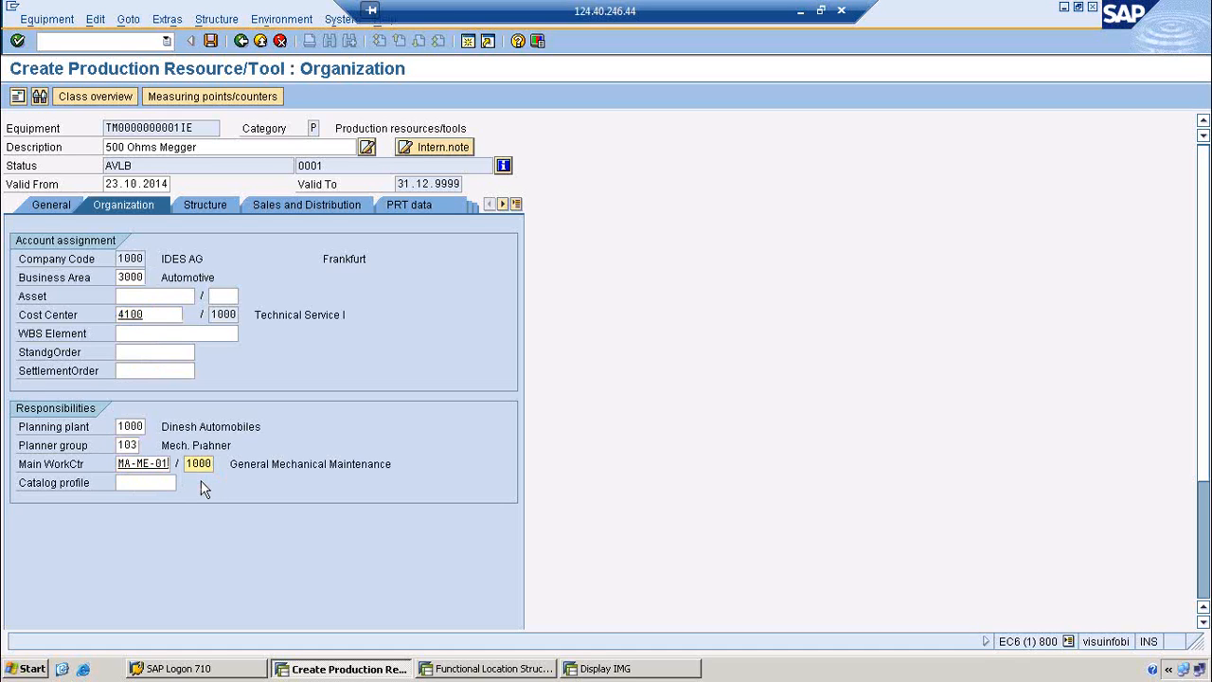
Step: Set the task list usage in the PRT data to 009, All task list types
click(208, 207)
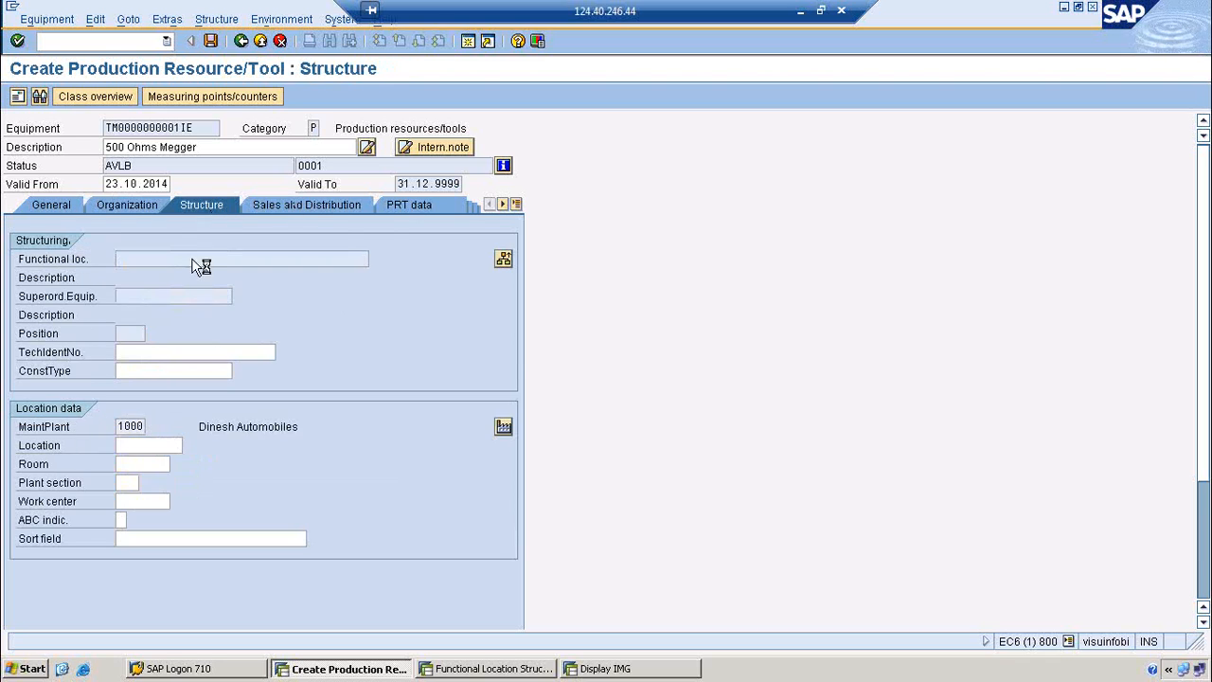
click(320, 208)
click(410, 203)
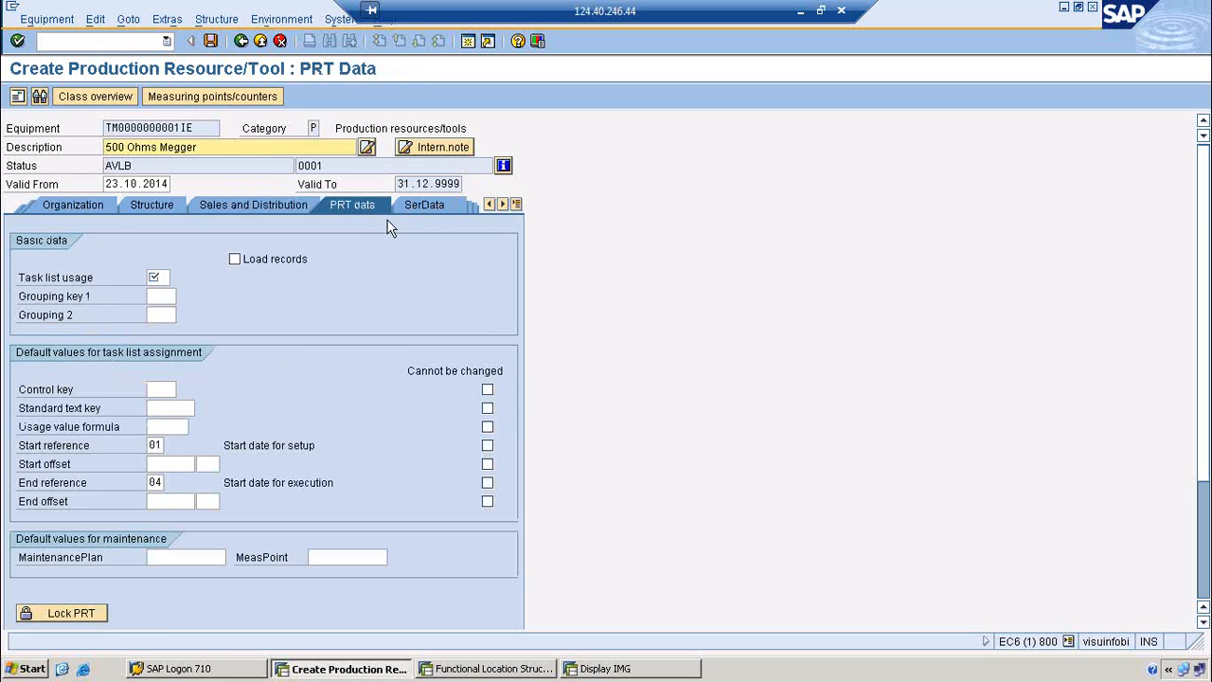
click(159, 278)
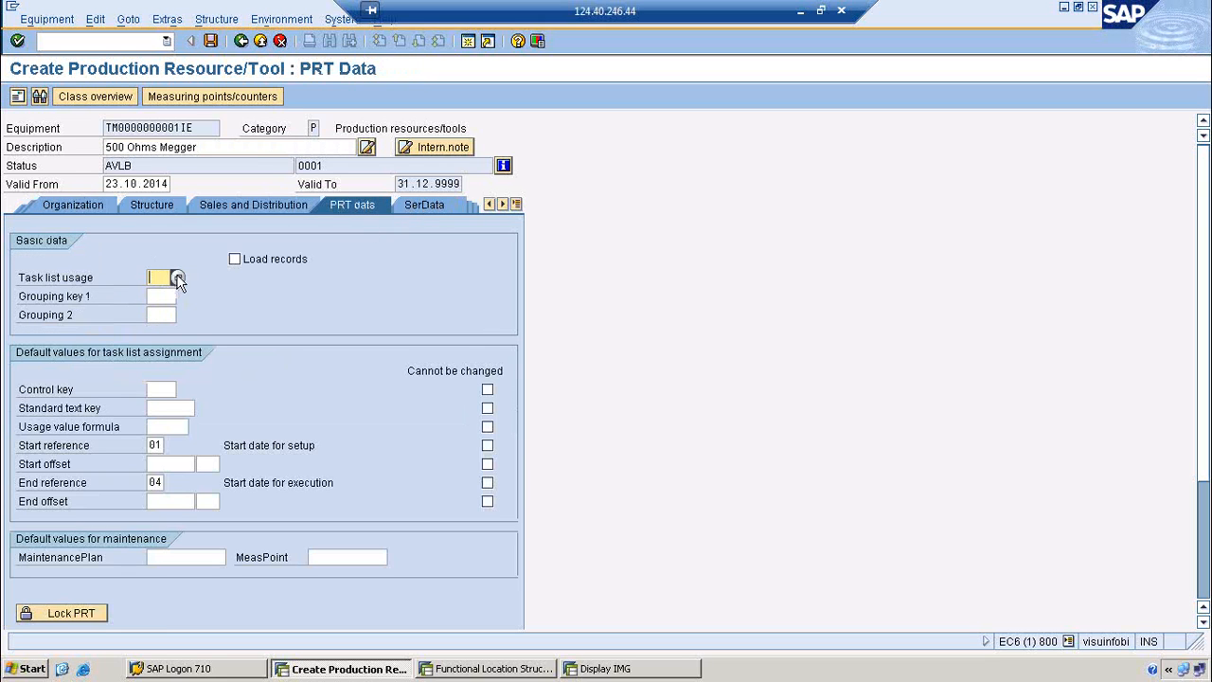
click(177, 278)
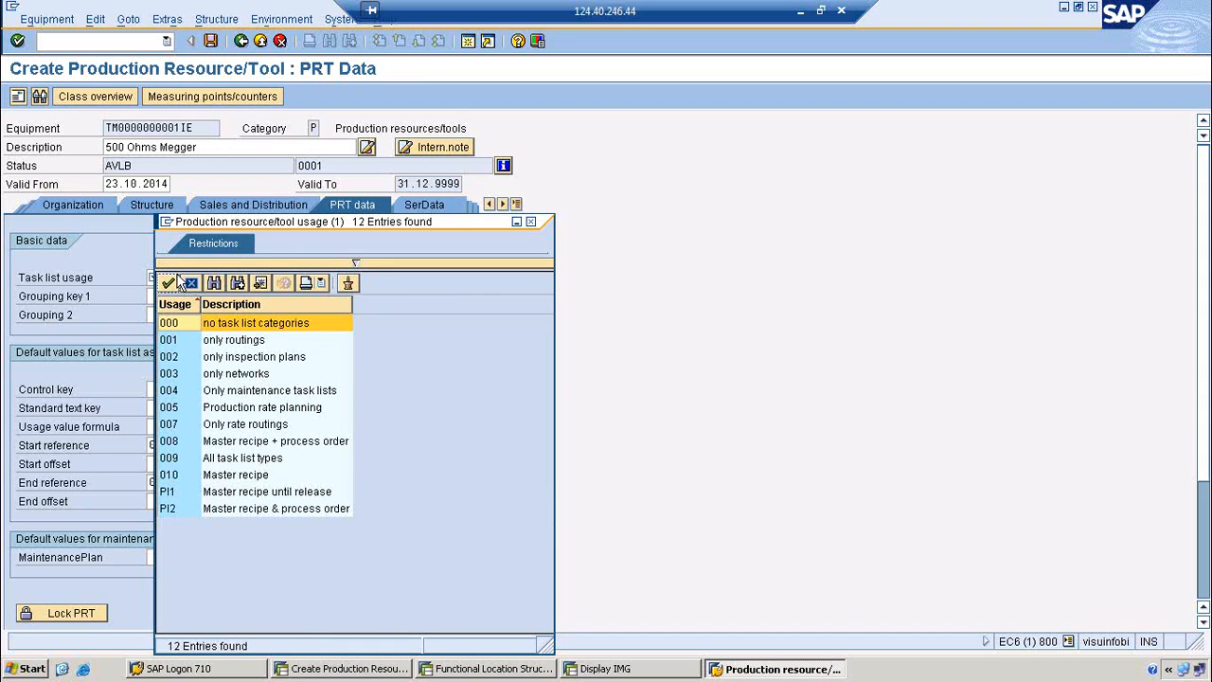
double_click(242, 461)
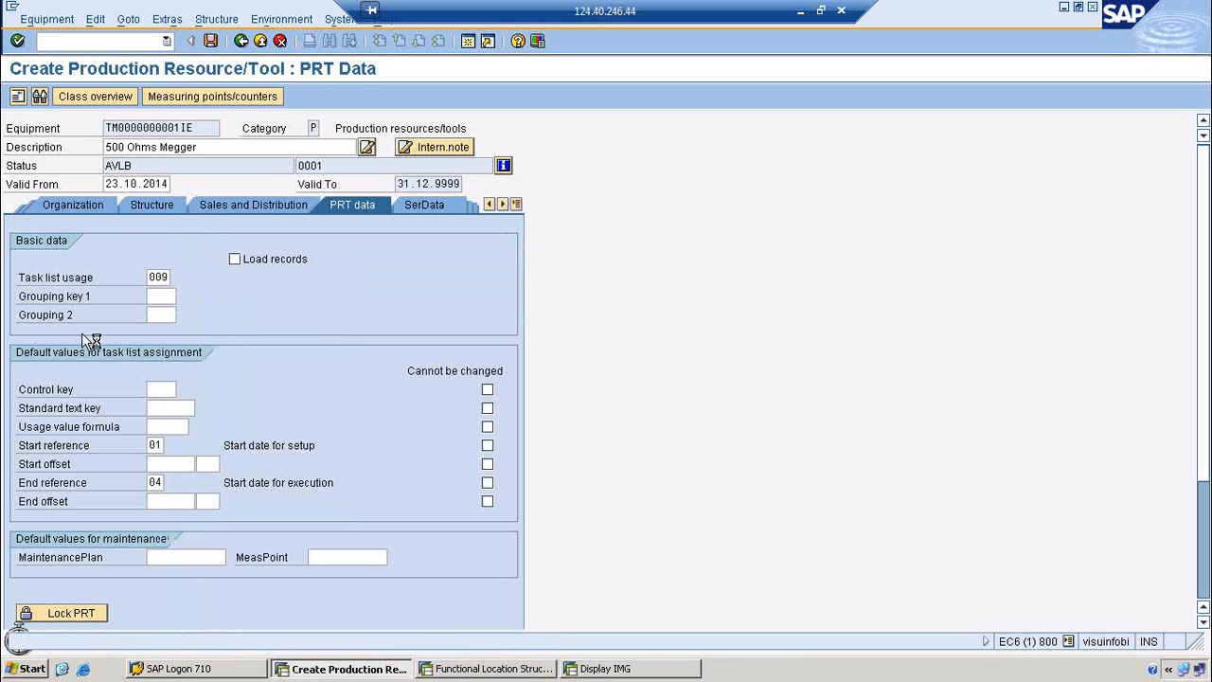
Step: Set PRT grouping key 1 to 3500 (Inspection equipment) and grouping key 2 to 3000 (Measuring instrument)
click(159, 295)
click(184, 296)
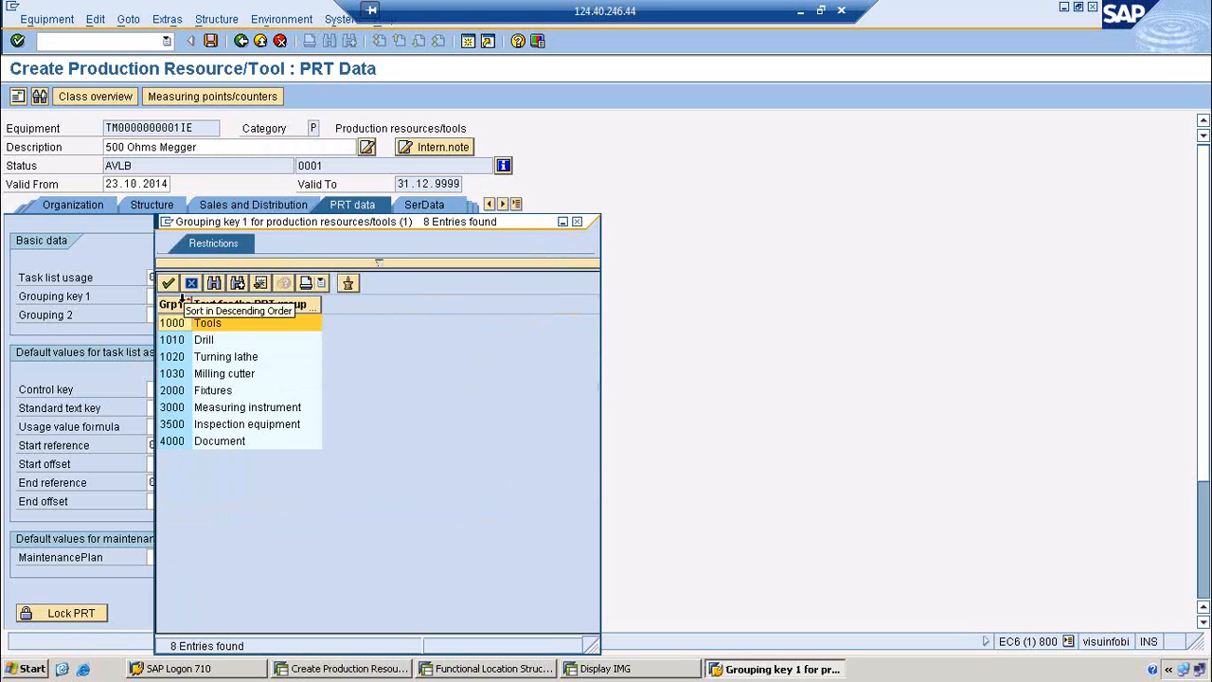
double_click(212, 432)
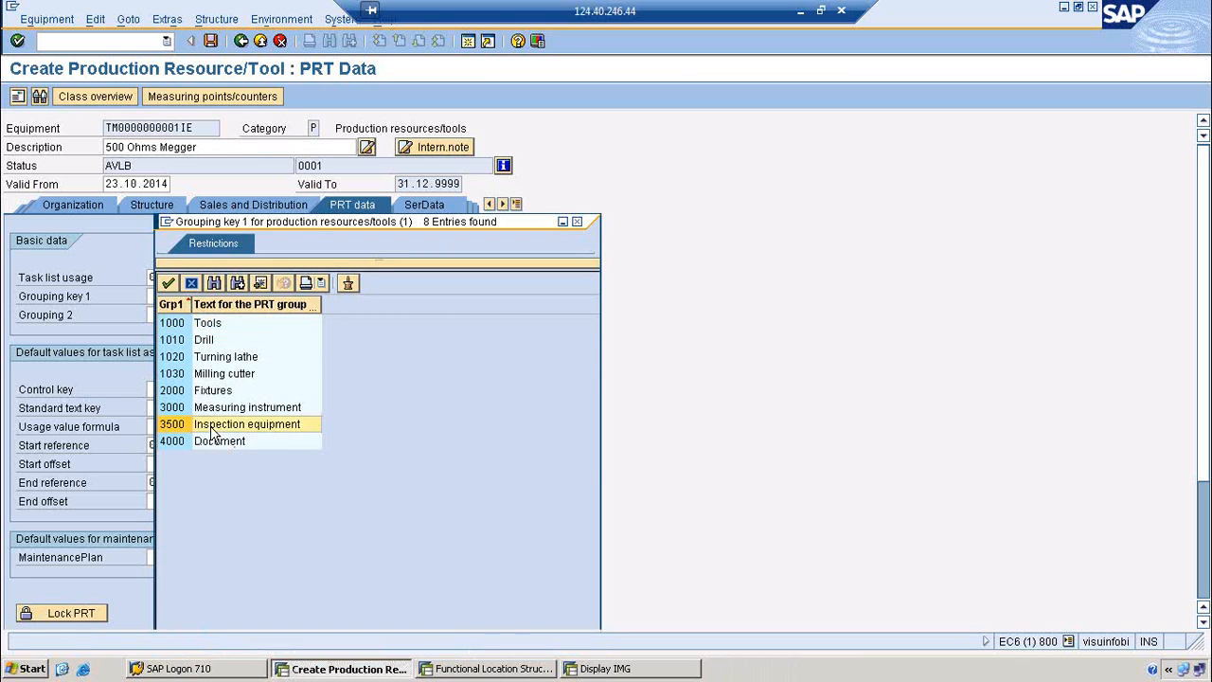
click(163, 314)
click(184, 315)
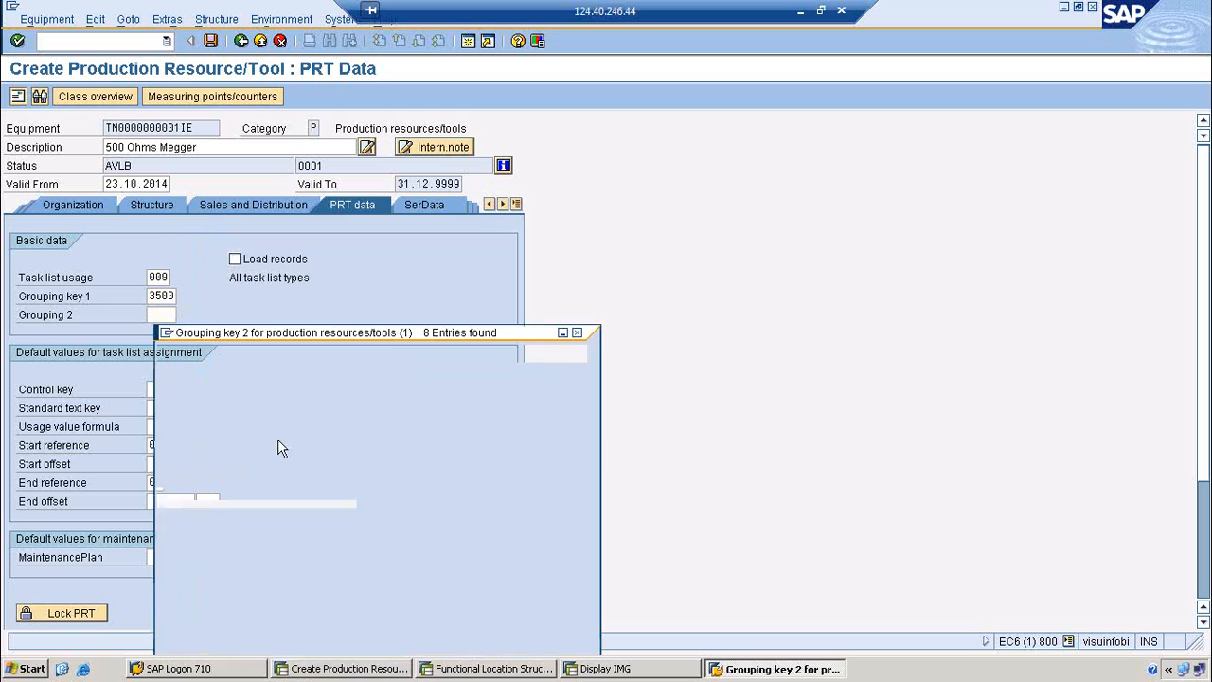
double_click(255, 405)
key(Return)
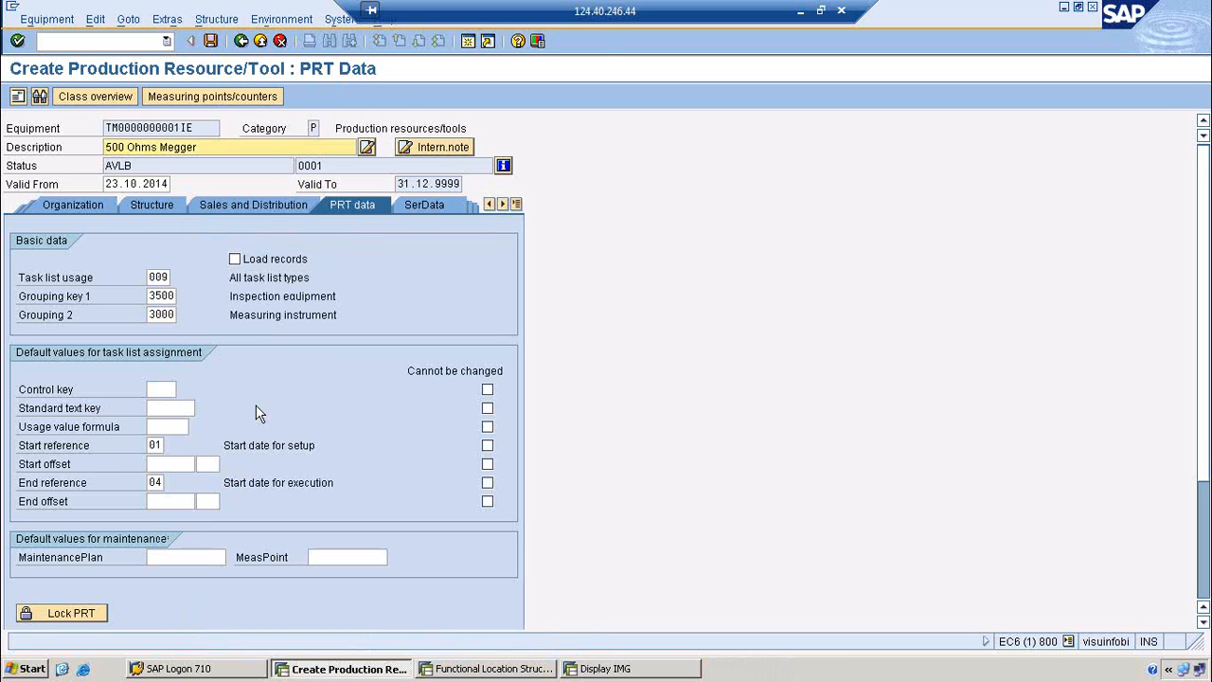
Step: Set the default control key for task list assignment to 1, All functions
click(156, 389)
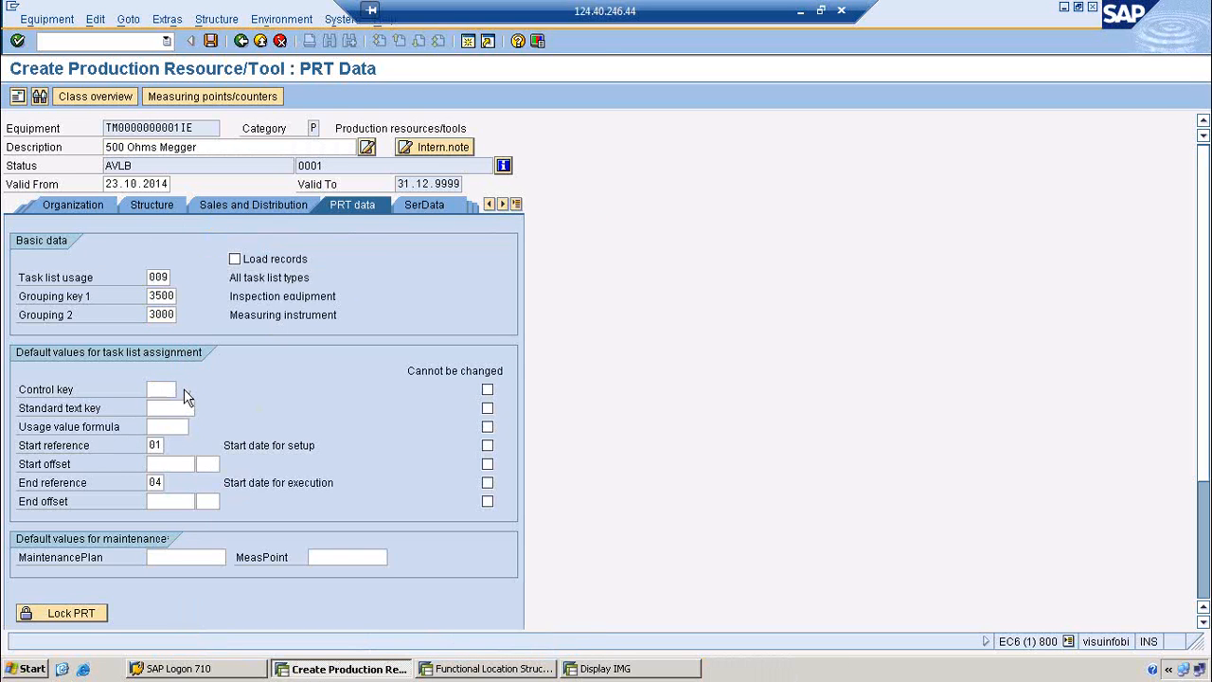
click(183, 390)
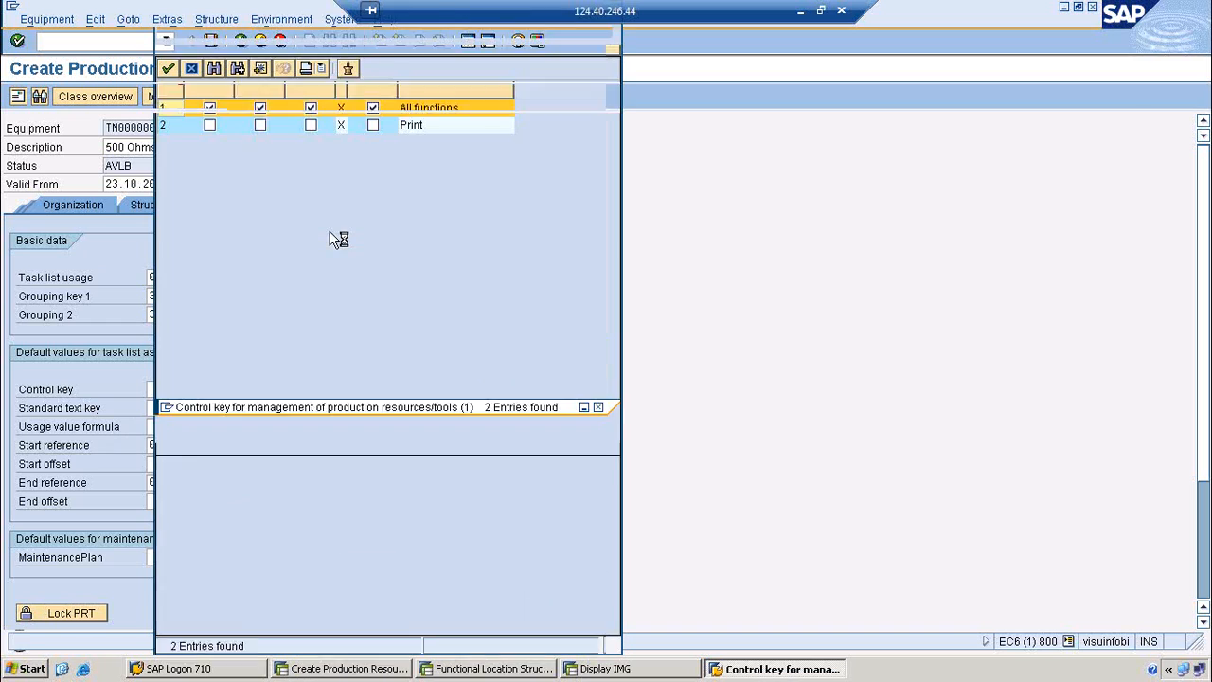
double_click(443, 112)
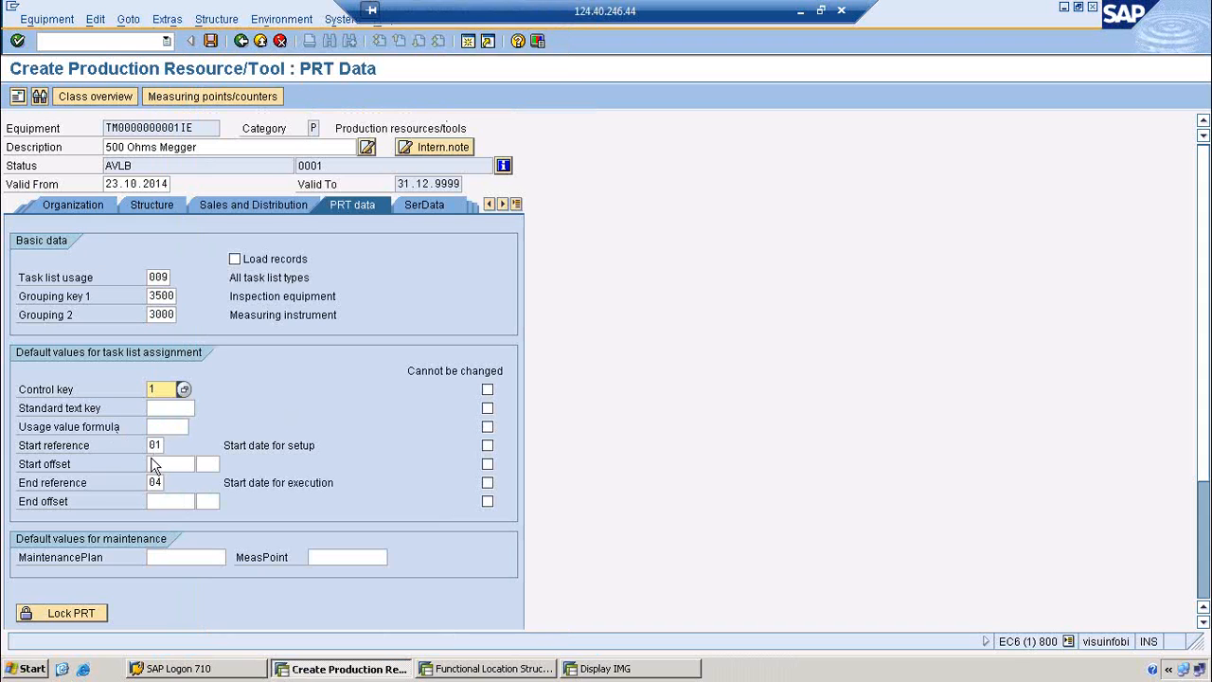
click(157, 413)
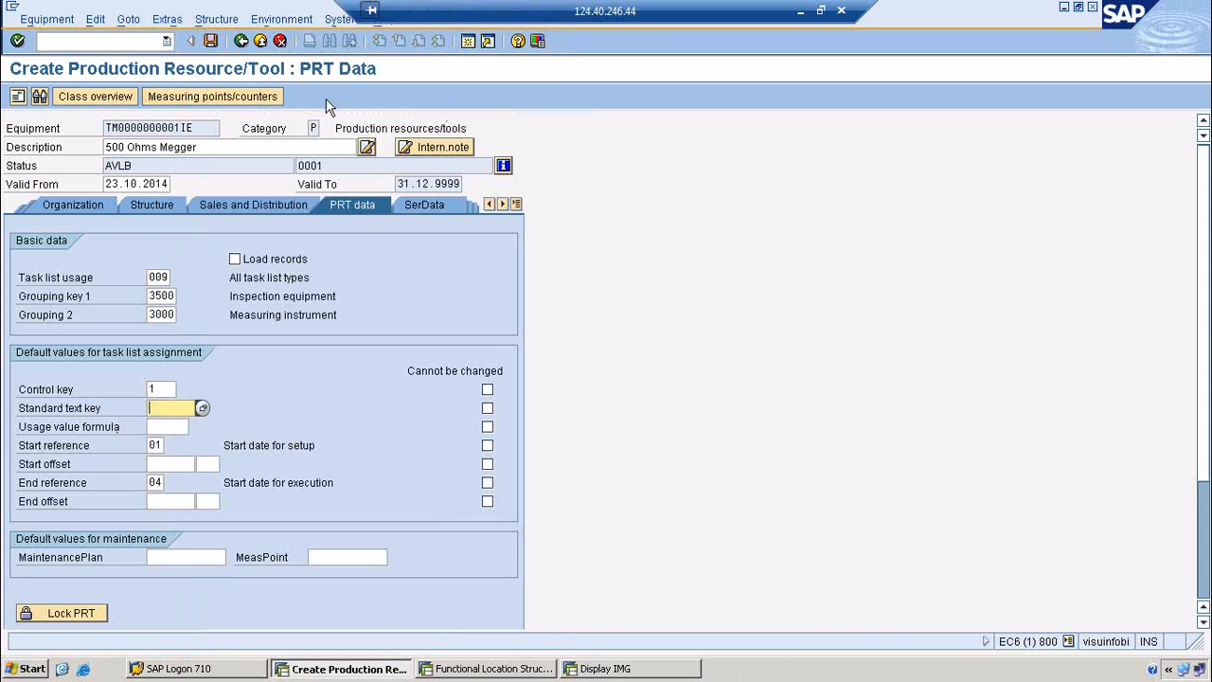
Step: Set the vendor warranty from 23.10.2014 to 22.10.2015 and save the production resource/tool master
click(426, 206)
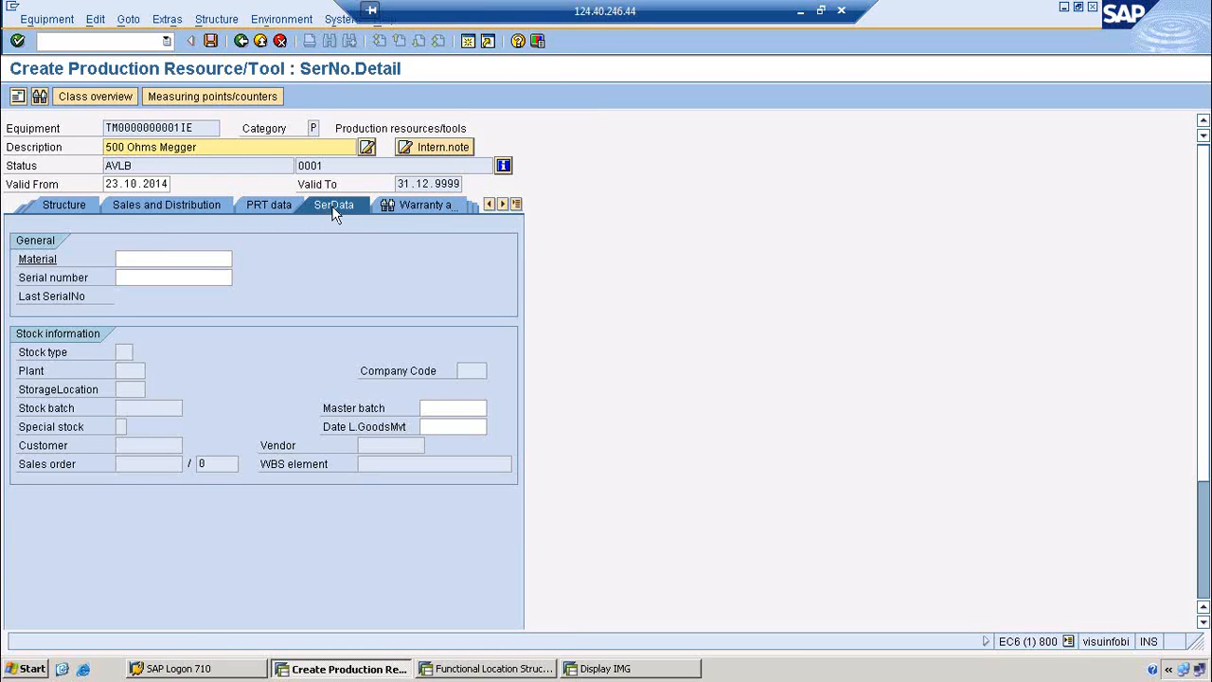
click(402, 205)
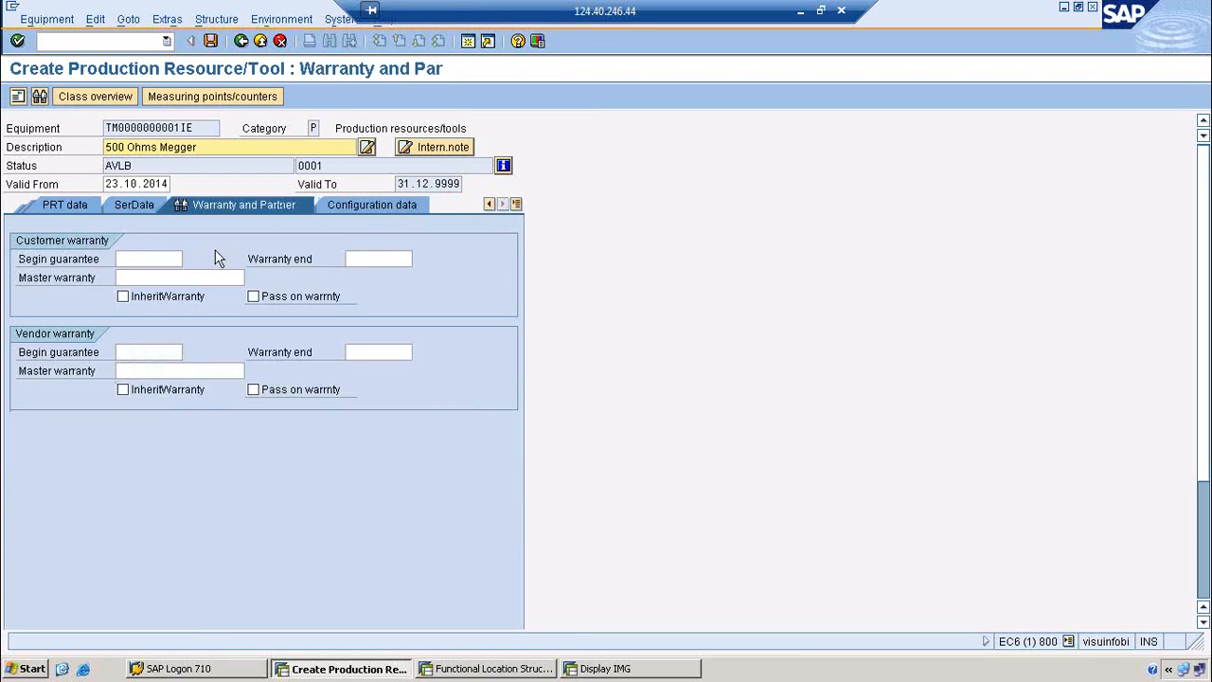
click(137, 351)
click(149, 372)
click(360, 351)
click(363, 368)
key(Return)
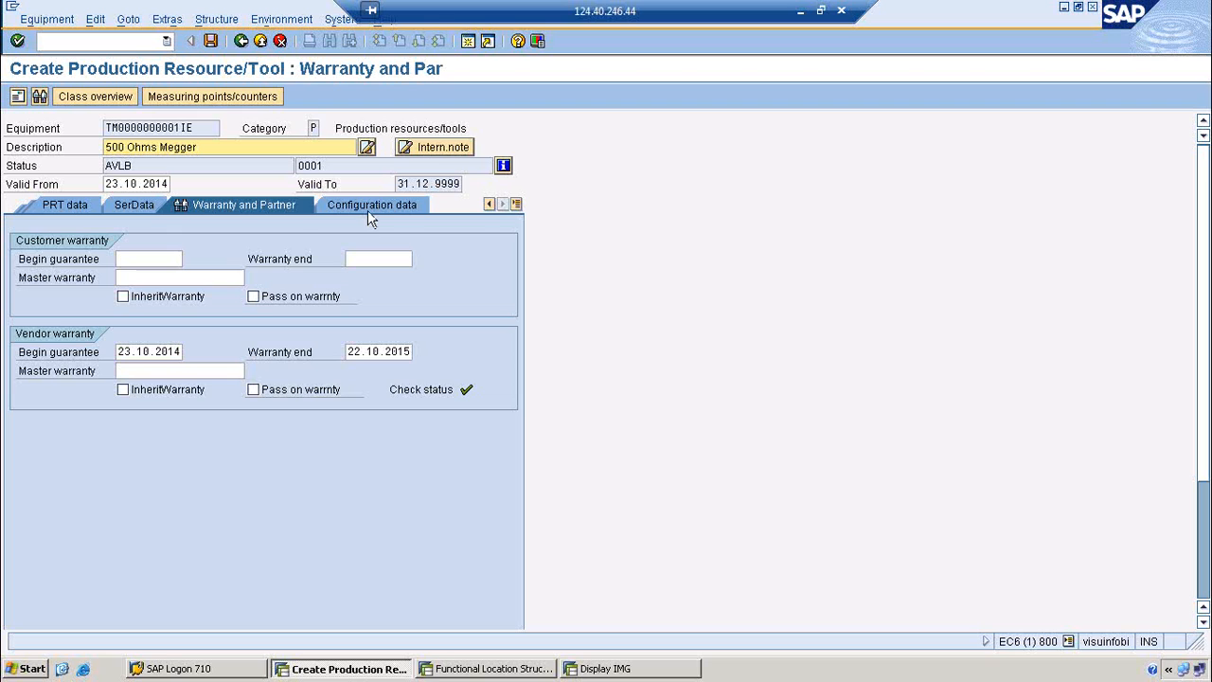
click(211, 39)
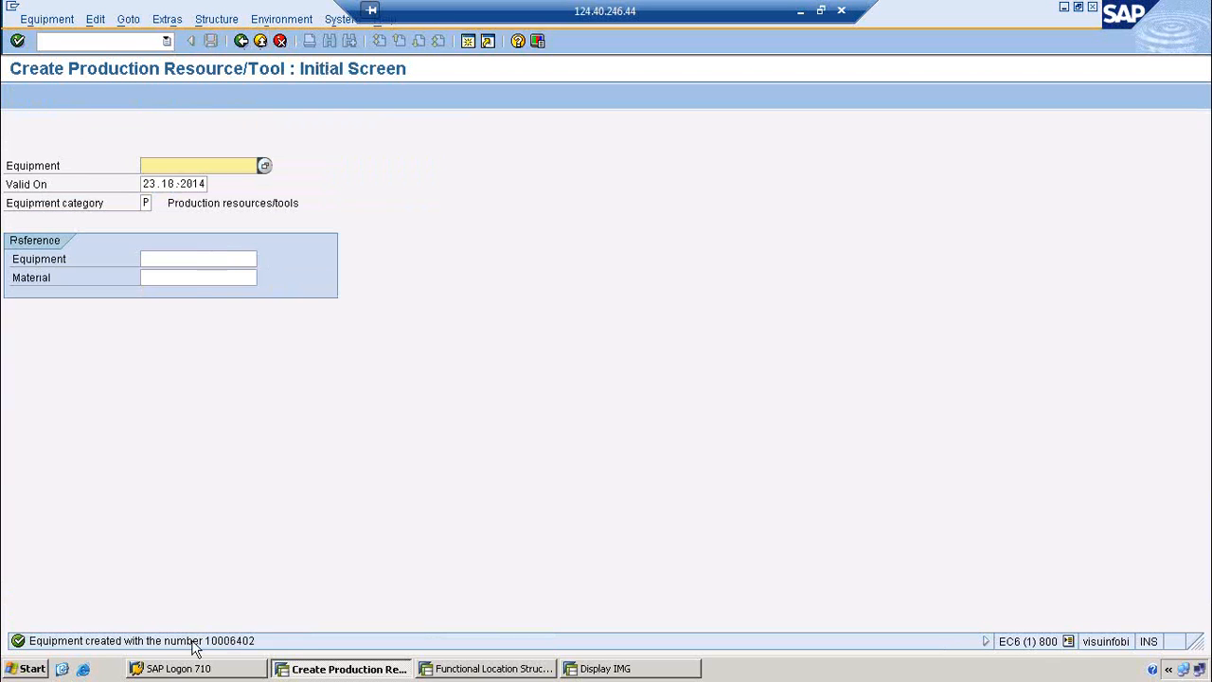
Step: Display the newly created 500 Ohms Megger equipment master and view its structure data
click(47, 19)
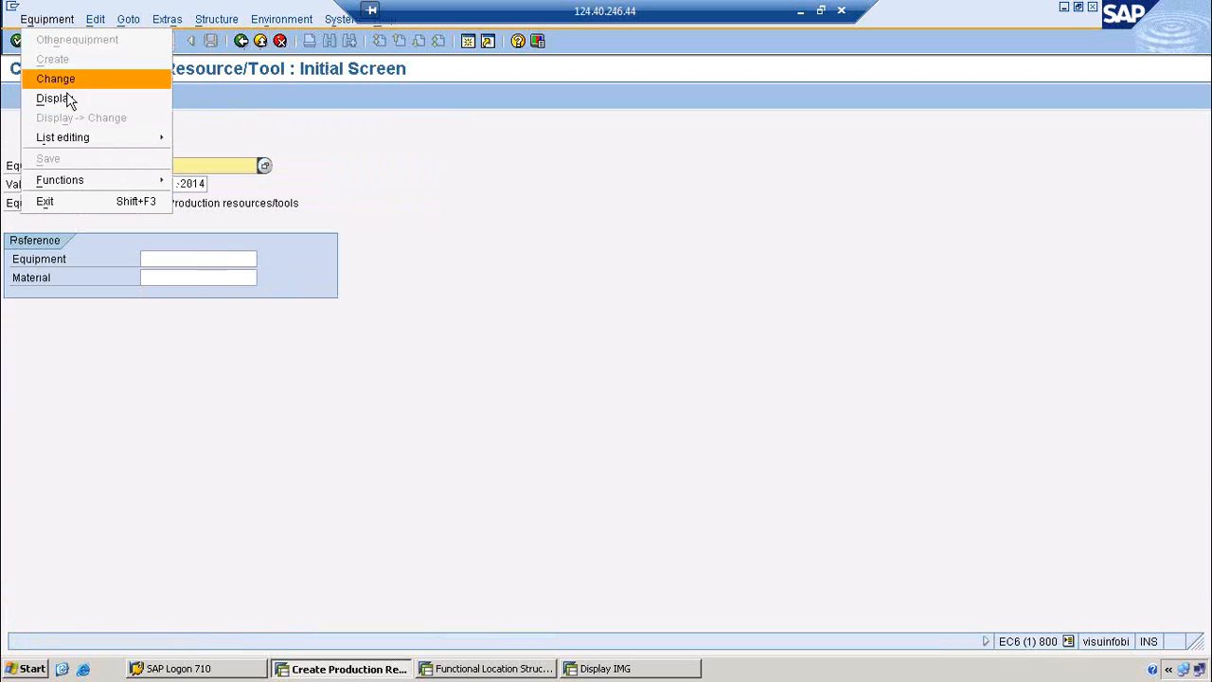
click(59, 98)
click(17, 40)
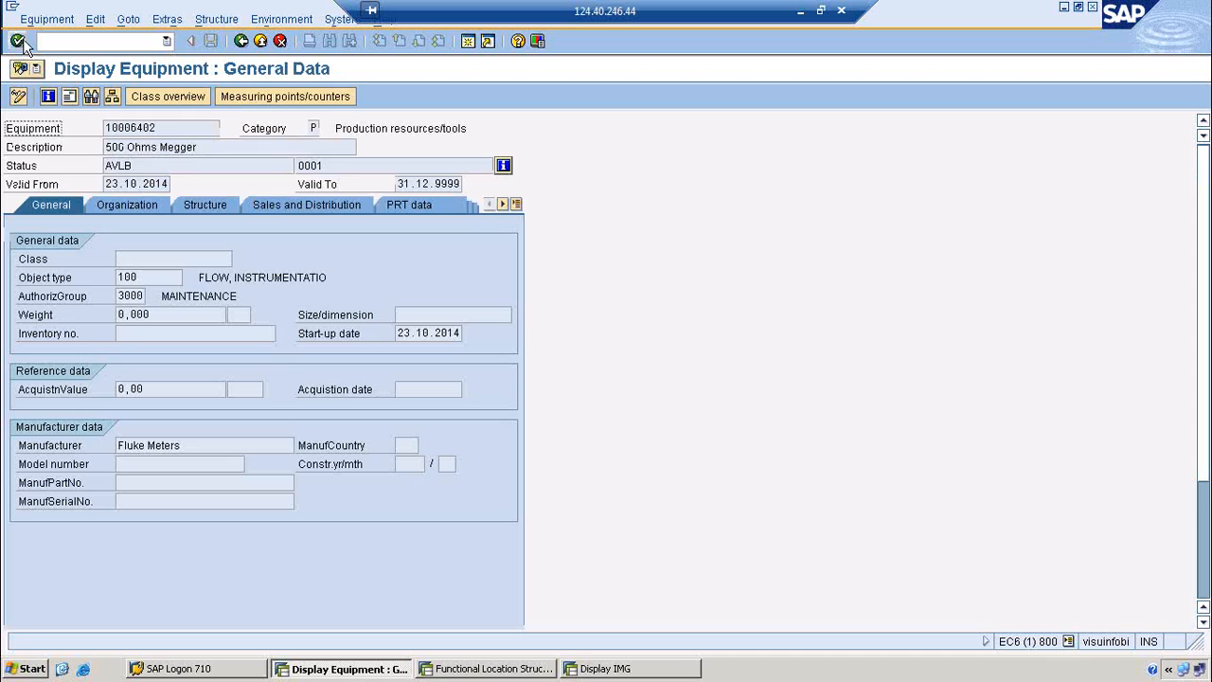
click(214, 204)
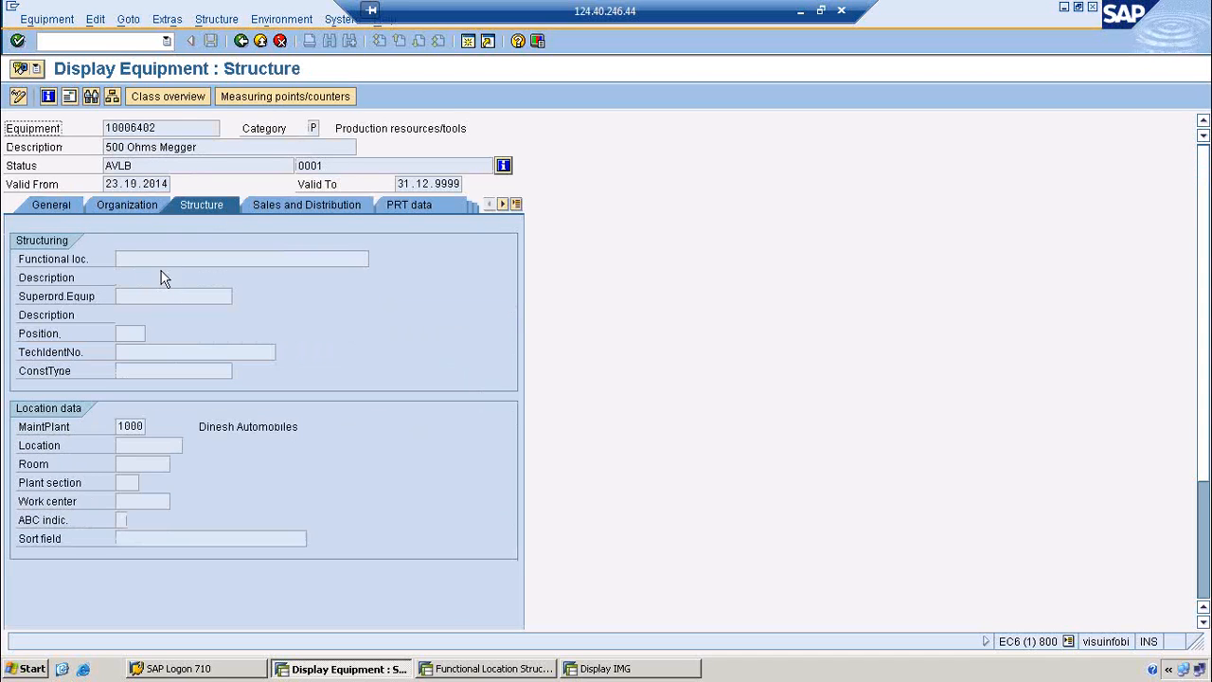
Step: Switch the Megger master to change mode, check its installation location entry without assigning anything, and save the record
click(18, 98)
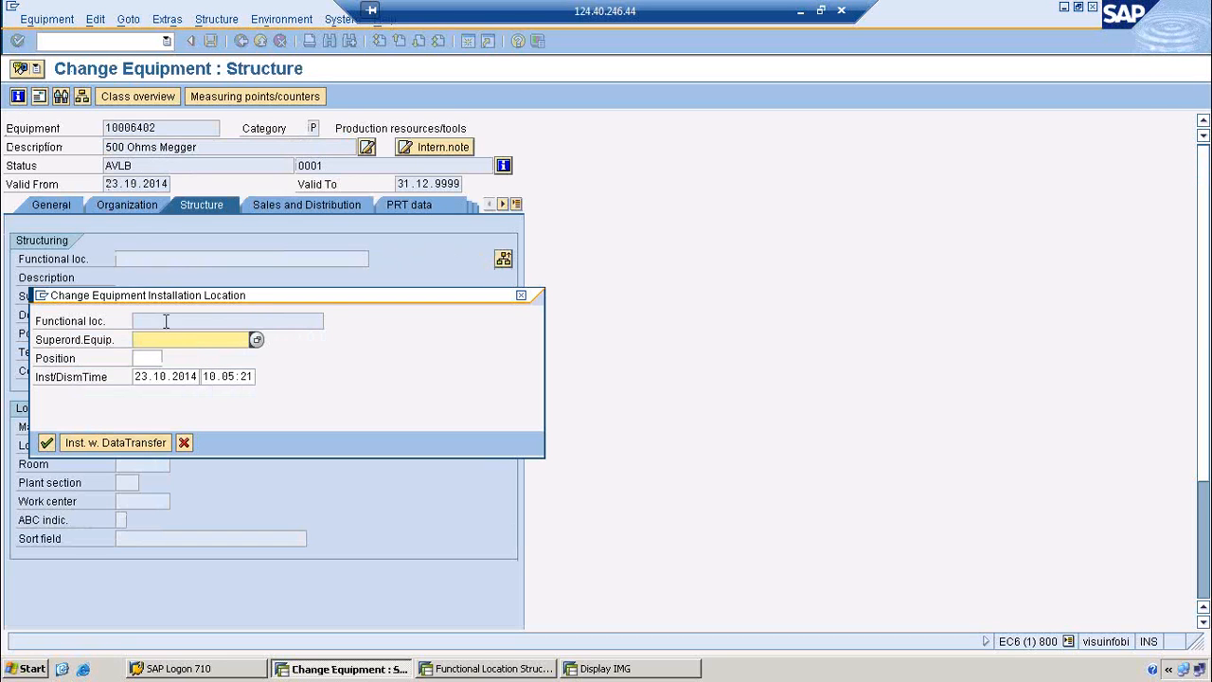
click(165, 320)
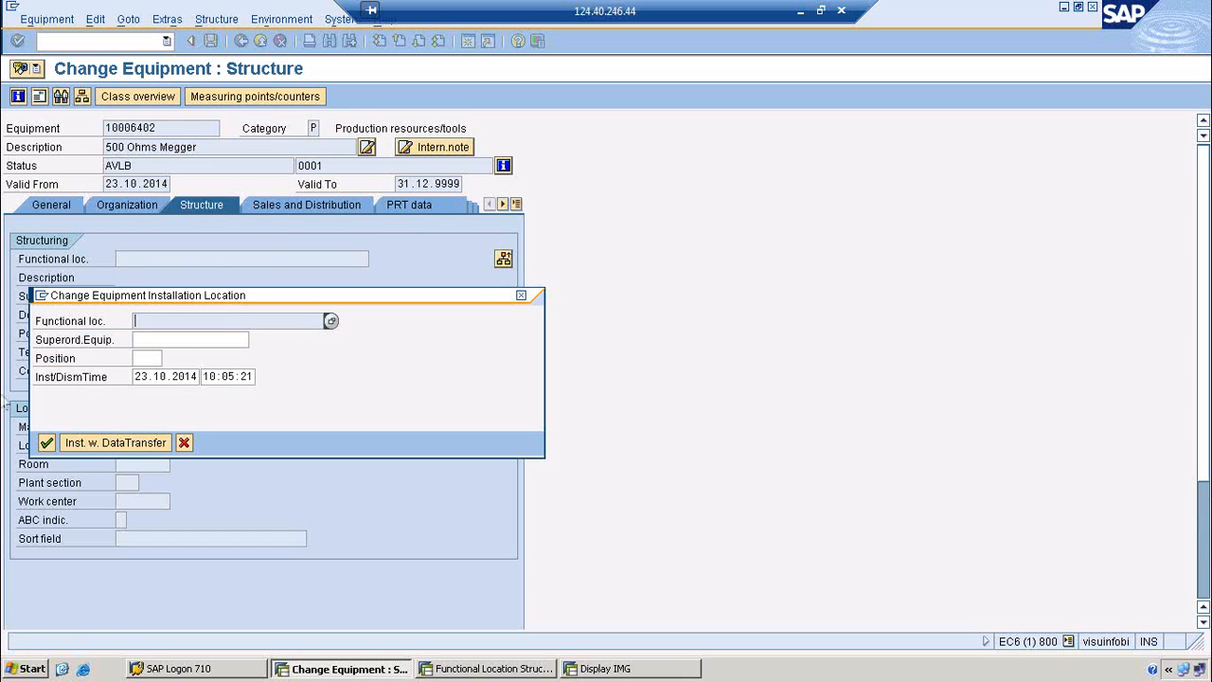
click(46, 442)
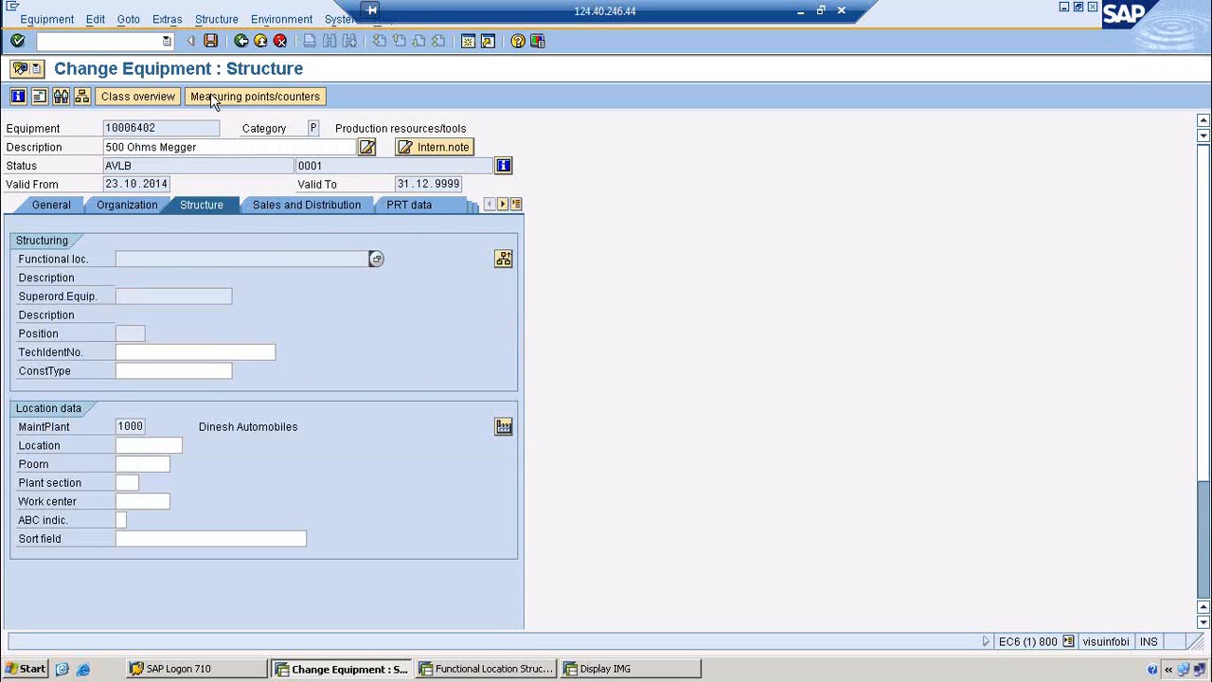
click(213, 37)
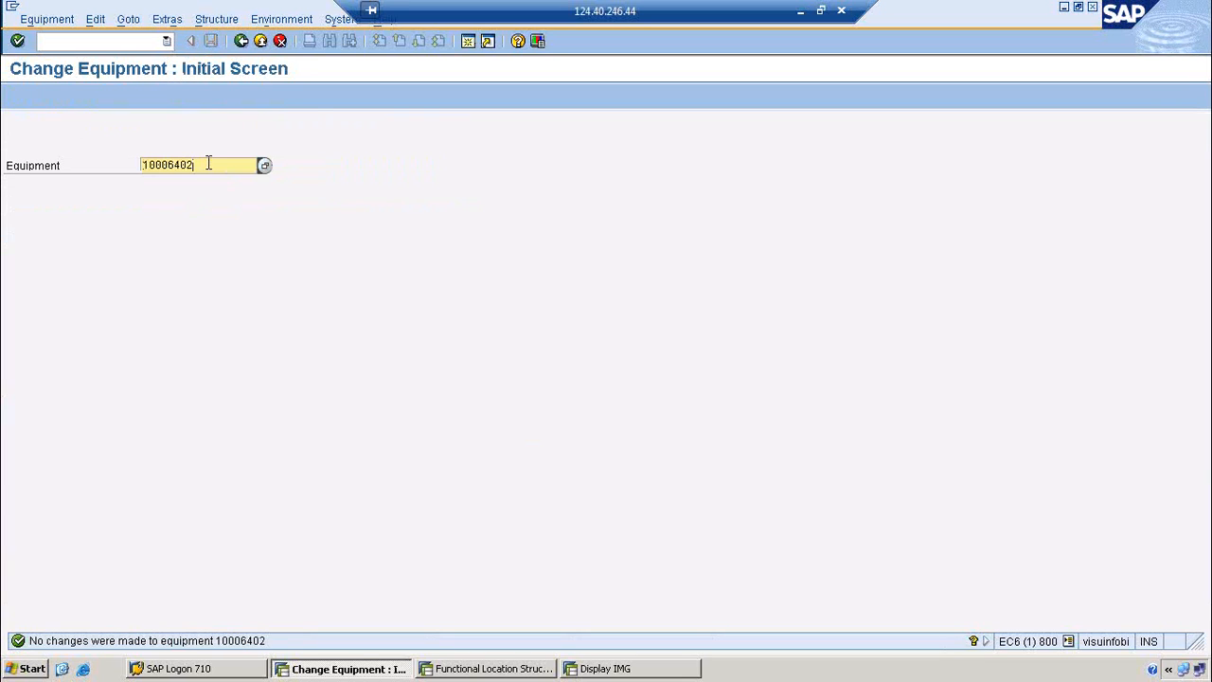
Step: Reopen the Megger master for changes and set its technical identification number to MEGGER
key(Return)
click(211, 206)
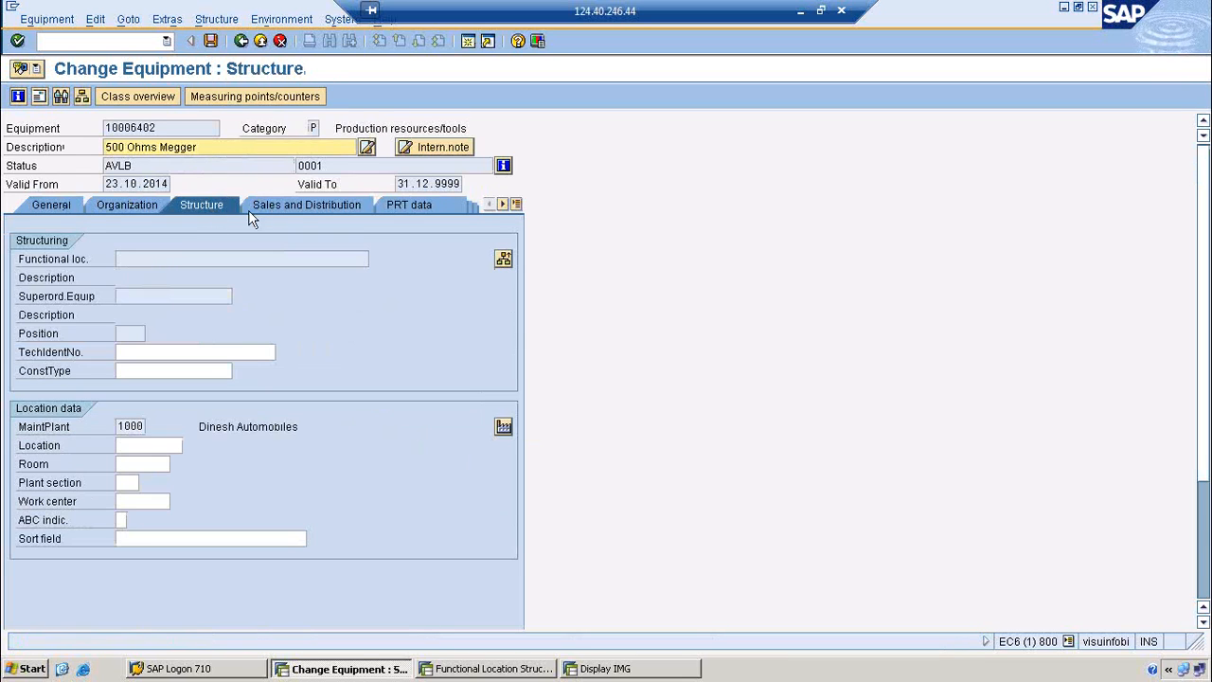
click(293, 210)
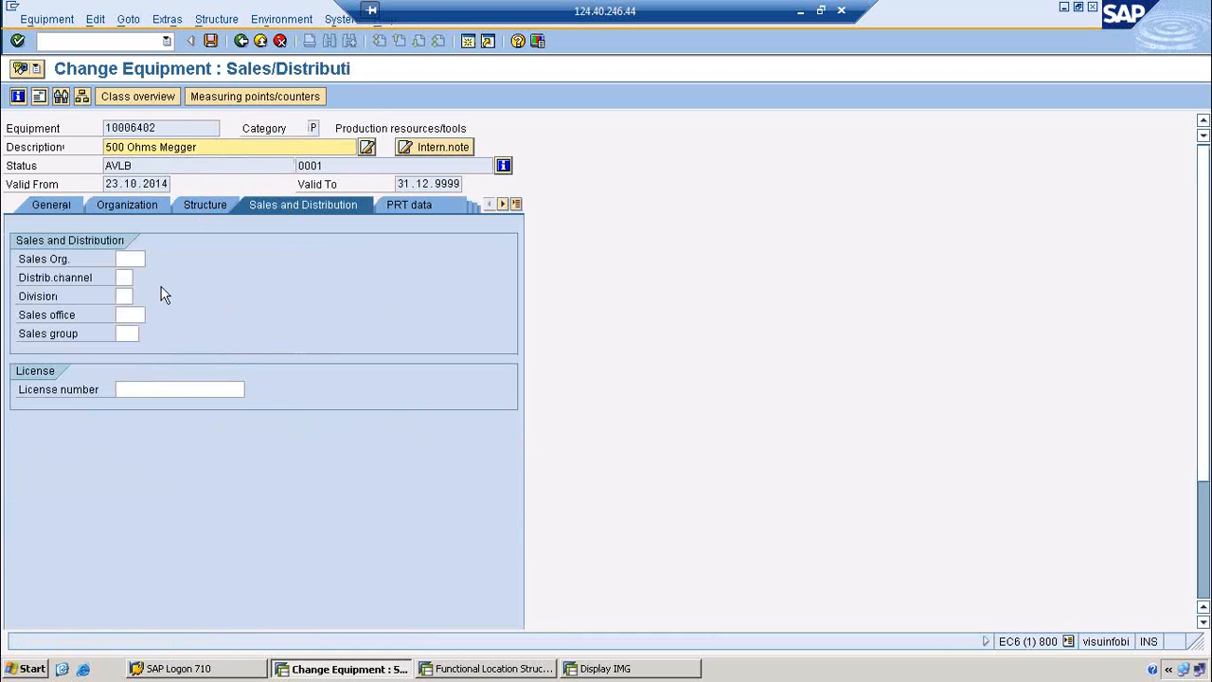
click(203, 210)
click(149, 351)
key(Caps_Lock)
text(MEGGER)
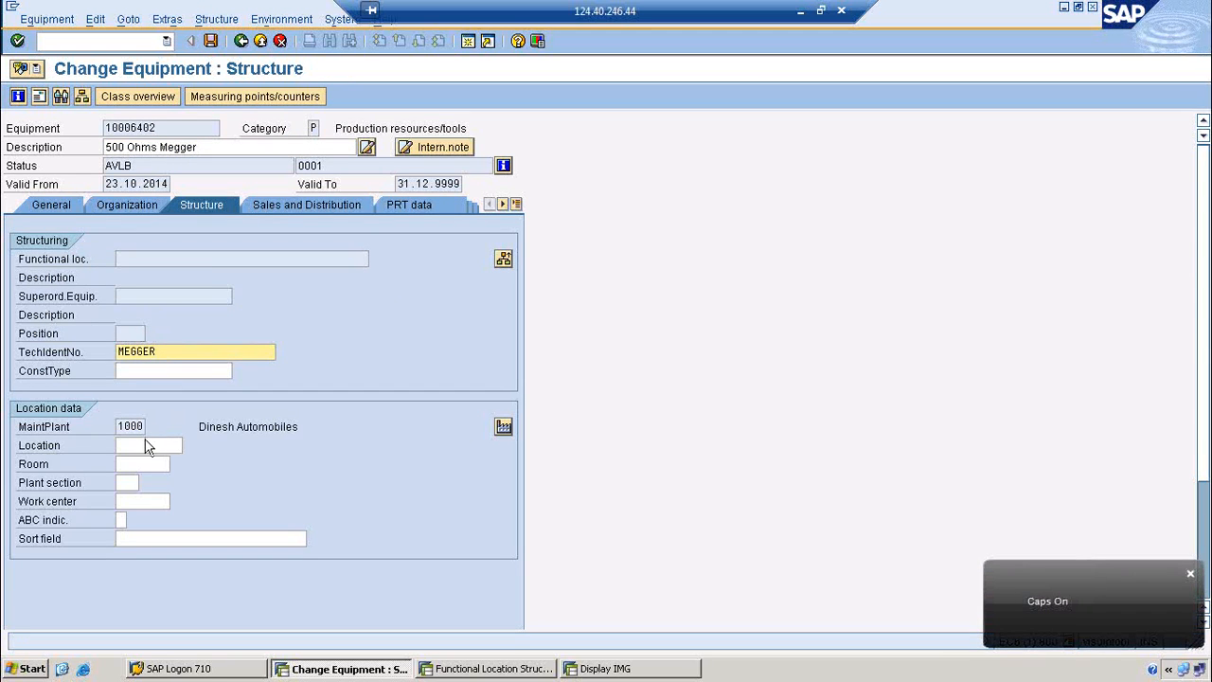
Step: Set the Megger's location to 1, ABC indicator to 4 and plant section to 100, and save the equipment master
click(147, 447)
text(1)
key(Return)
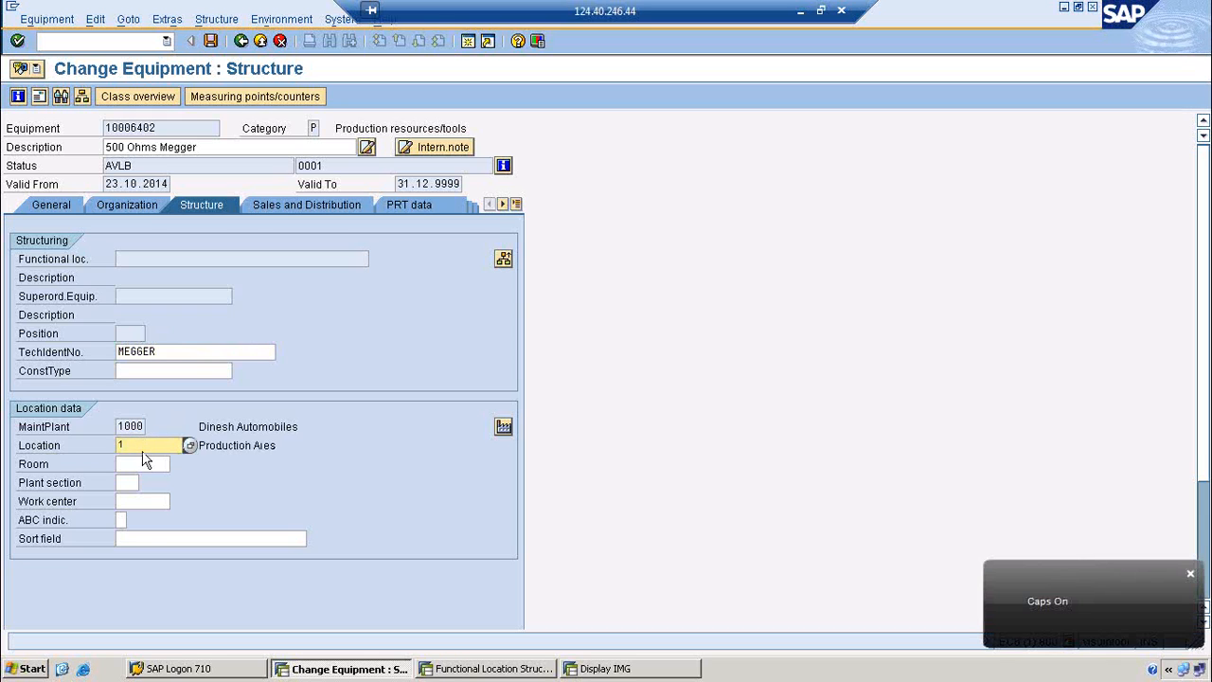
click(122, 520)
text(4)
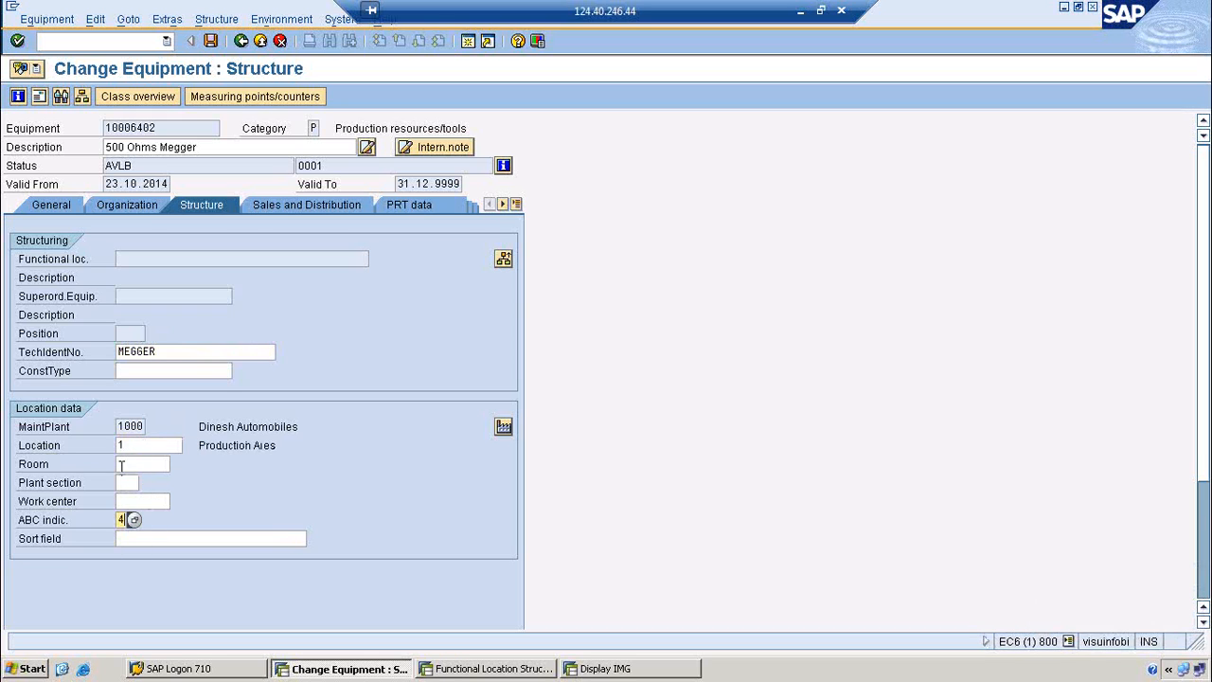
click(123, 482)
text(100)
key(Return)
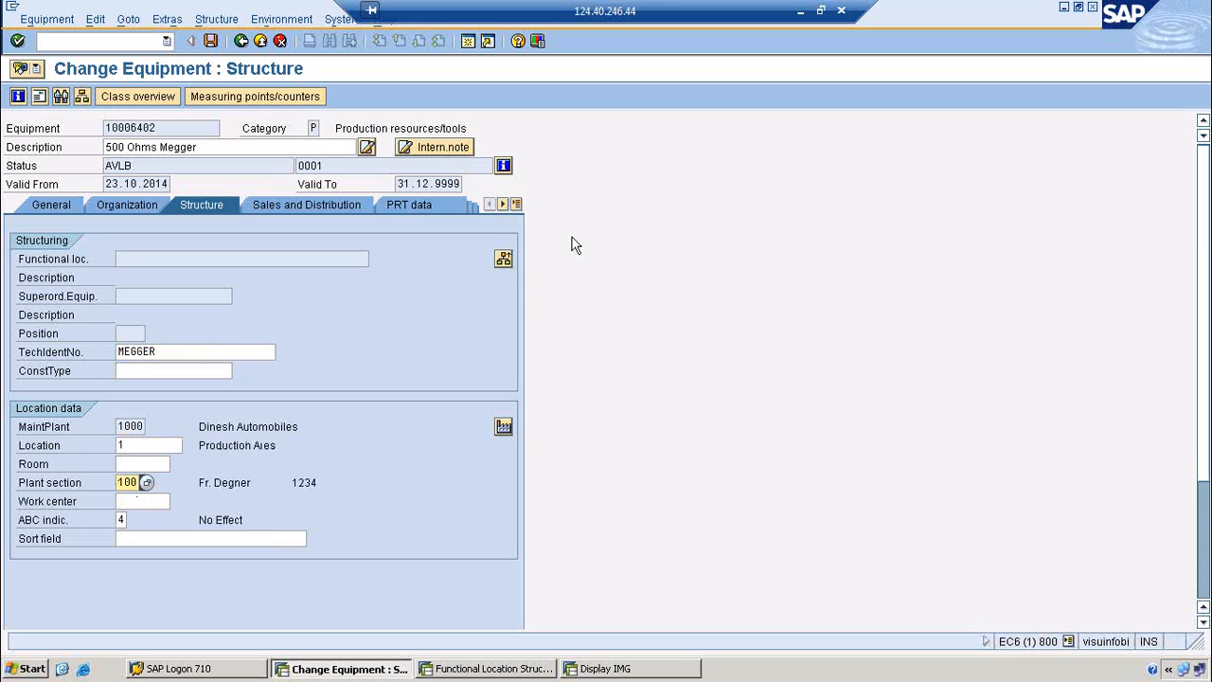
click(210, 42)
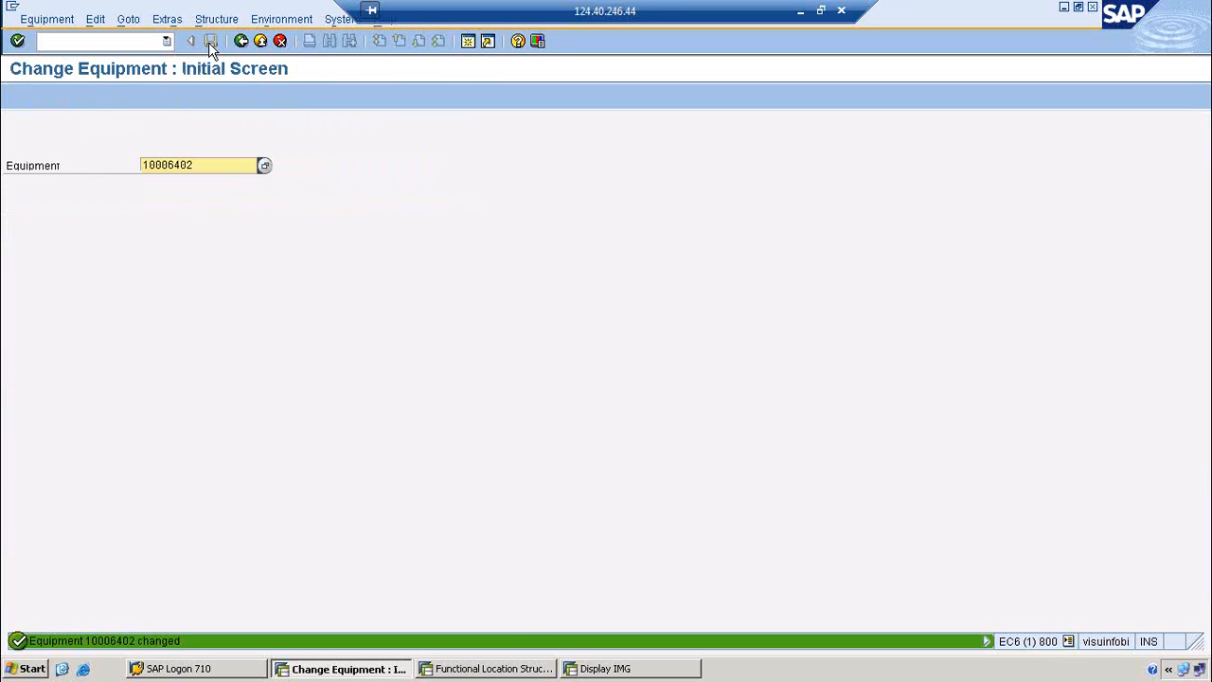
Step: Leave the equipment change transaction and open the functional location list display selection
key(F3)
click(98, 44)
text(IH0)
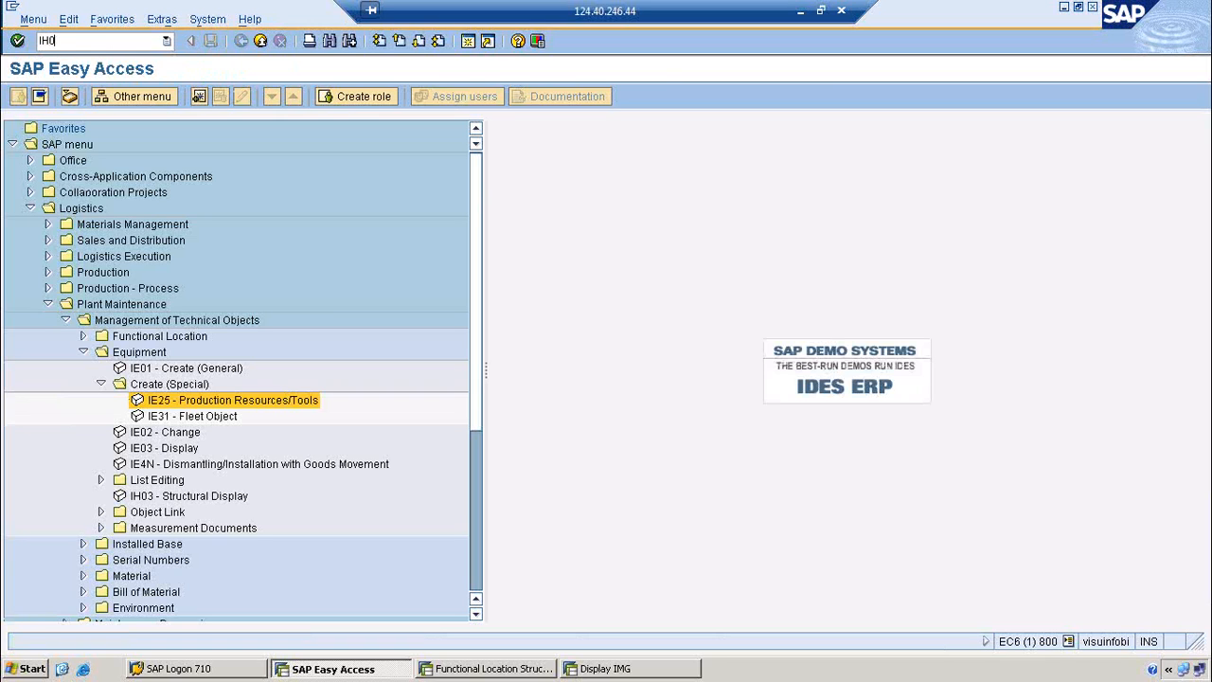
text(3)
key(Return)
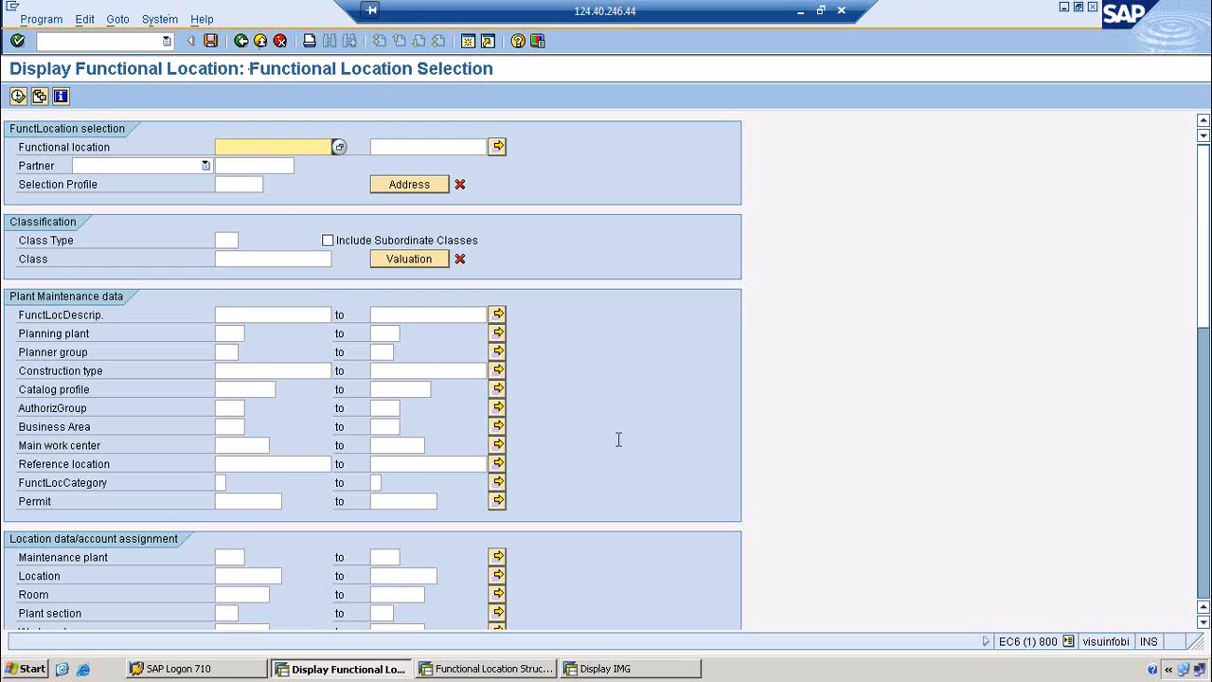
Step: Set the functional location Created on range from 29.10.2014 to 23.10.2014 and try to run the selection
click(229, 576)
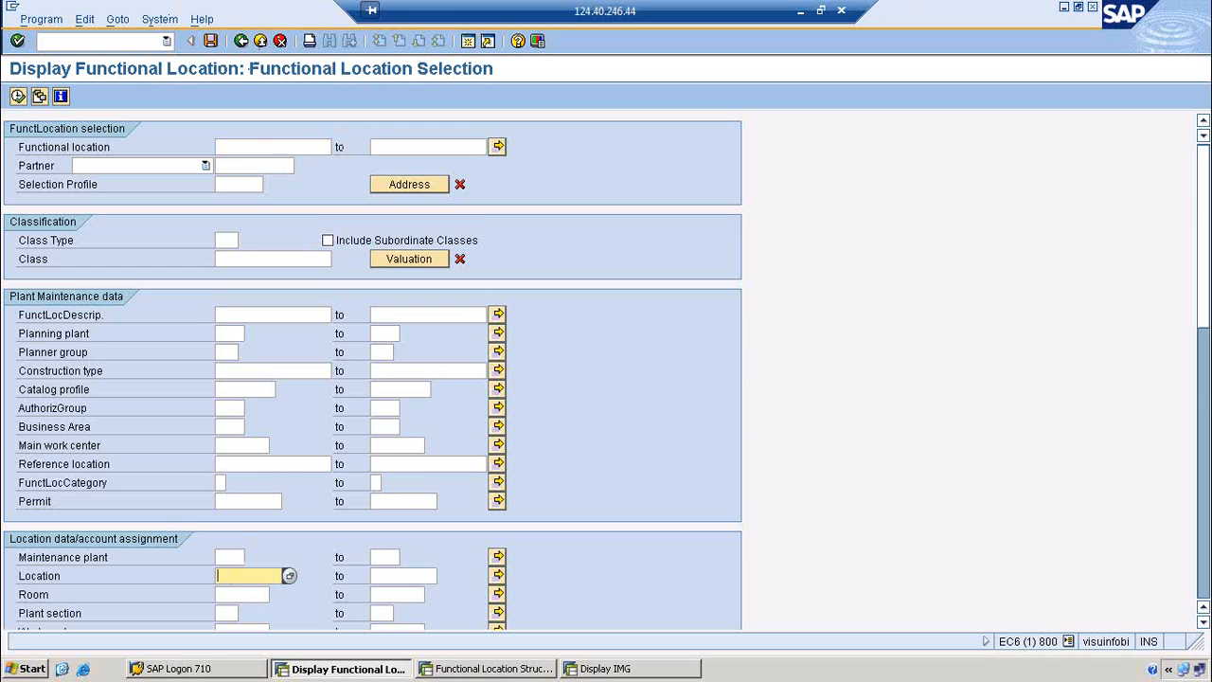
drag(1207, 171, 1207, 442)
click(258, 496)
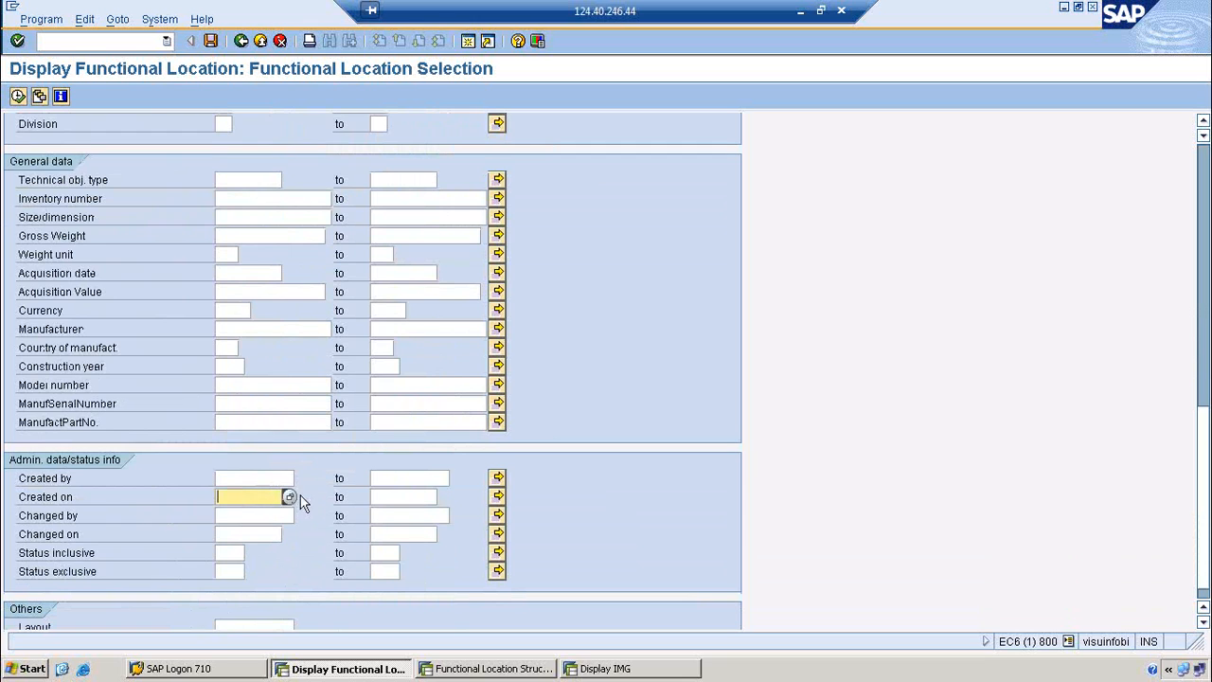
click(292, 499)
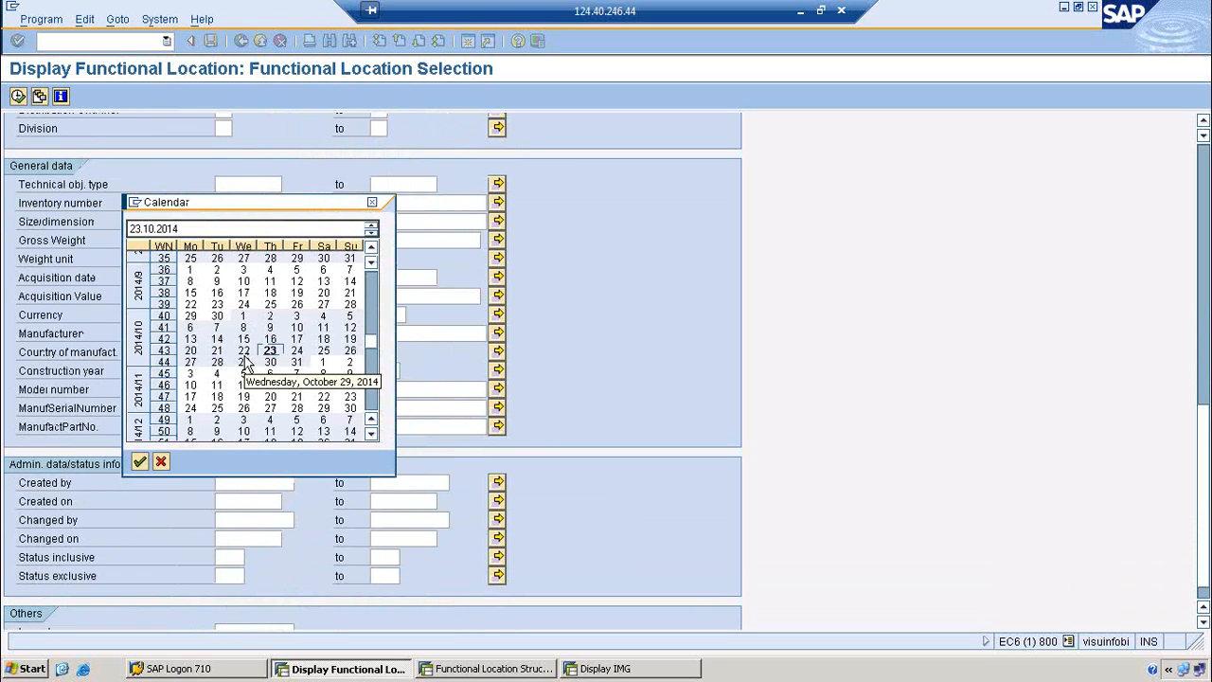
double_click(243, 362)
click(420, 501)
click(444, 501)
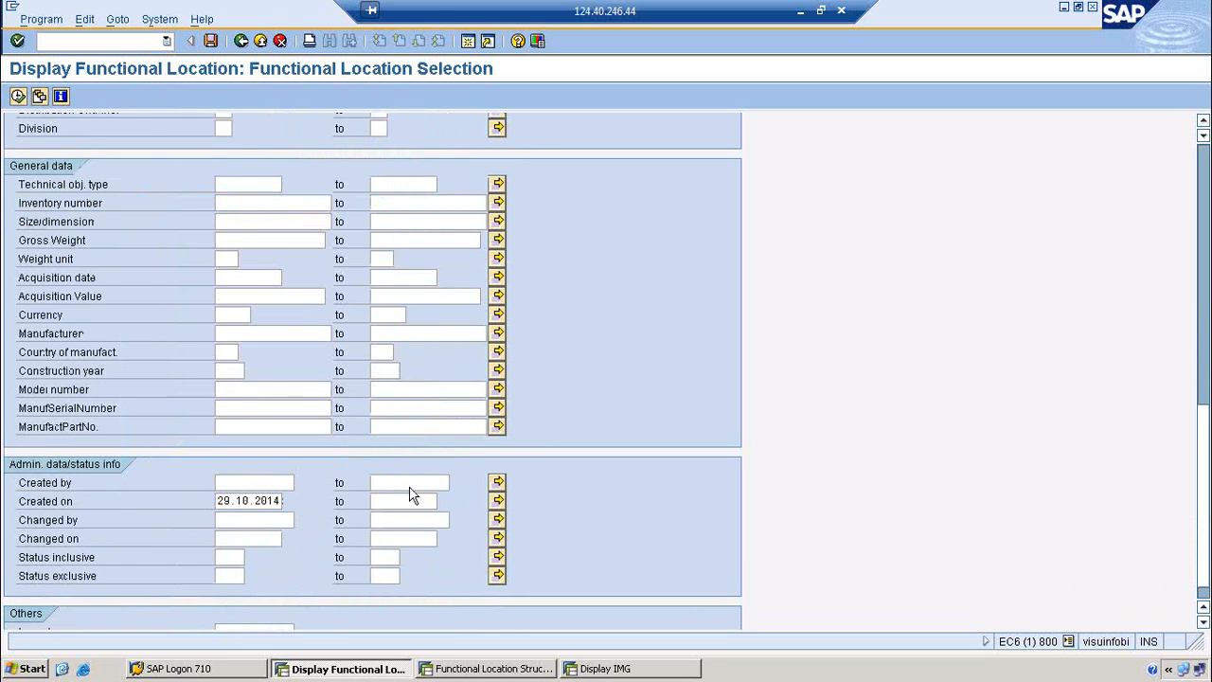
double_click(268, 350)
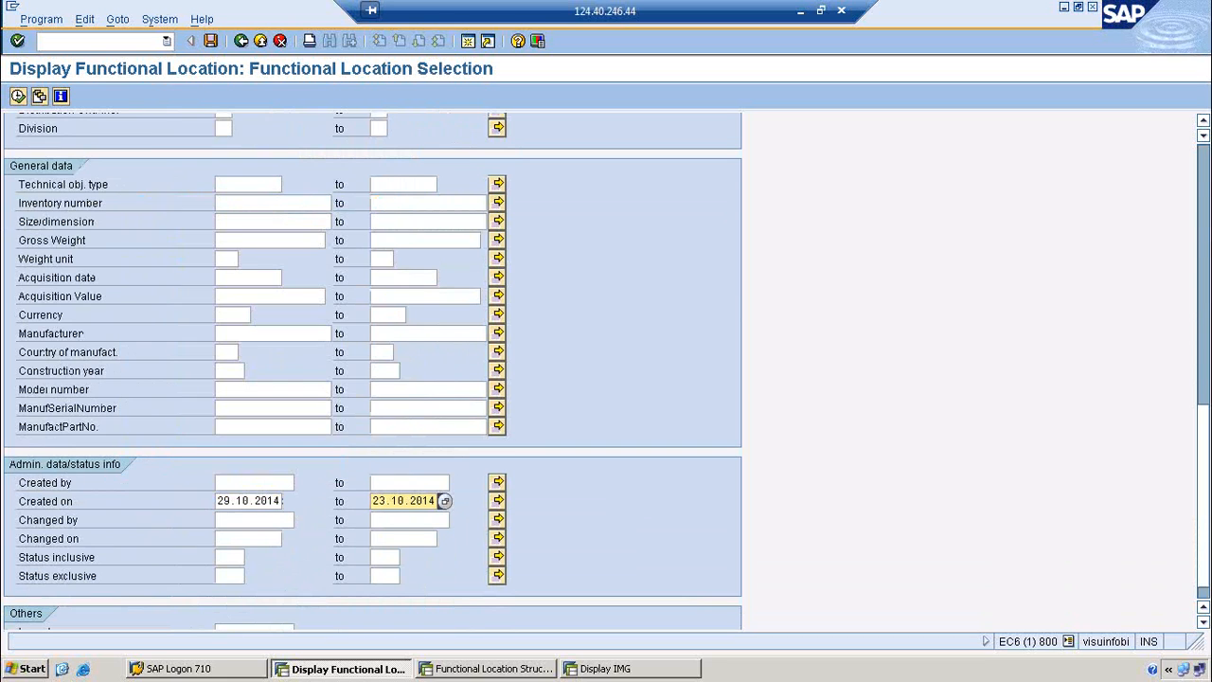
click(1204, 176)
click(1207, 150)
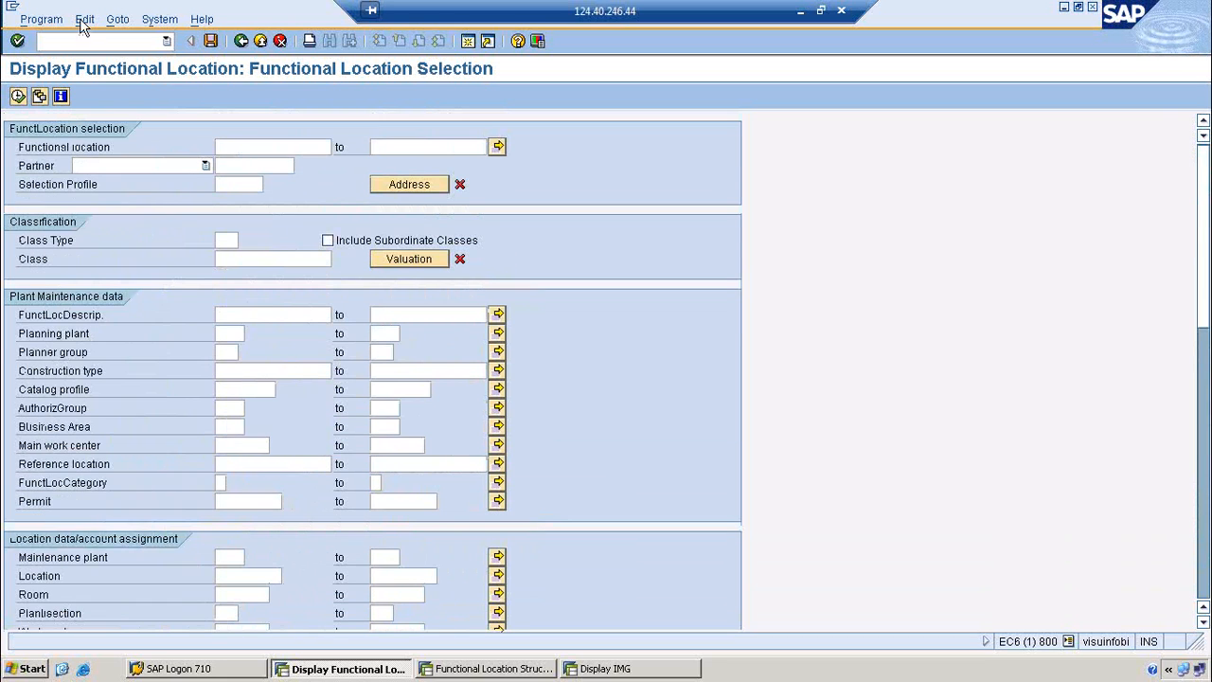
click(18, 96)
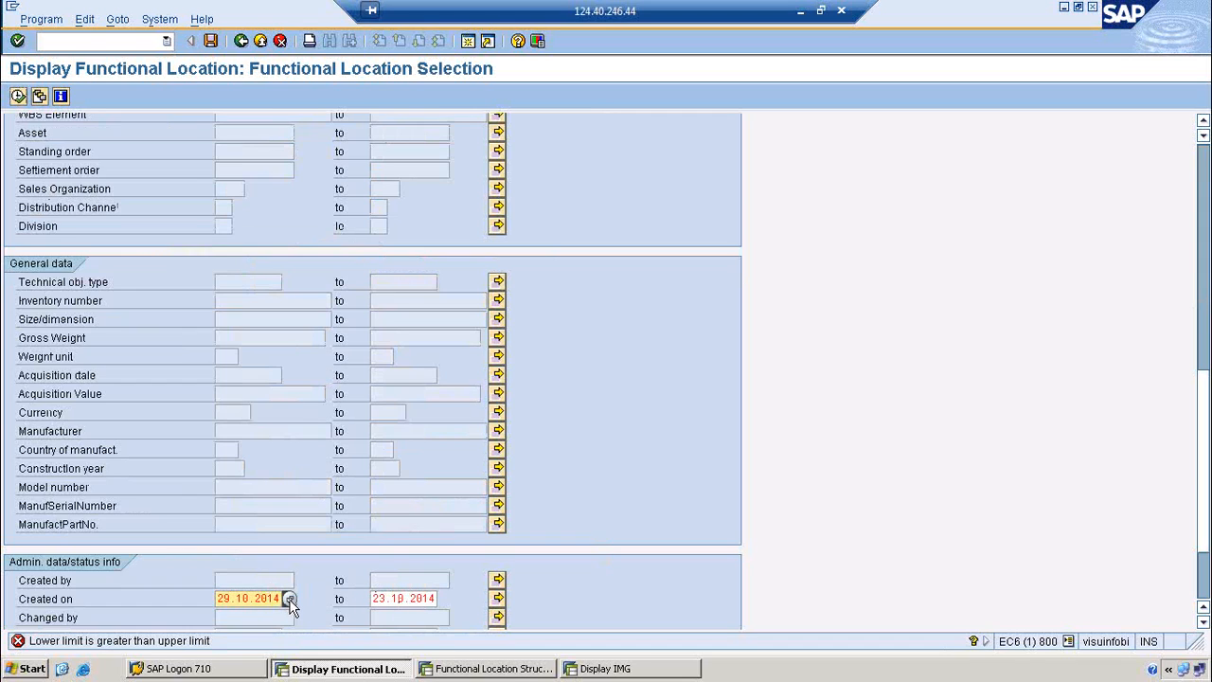
Step: Set the start of the Created on range to 22.10.2014, run the functional location selection, and return to the criteria
click(289, 601)
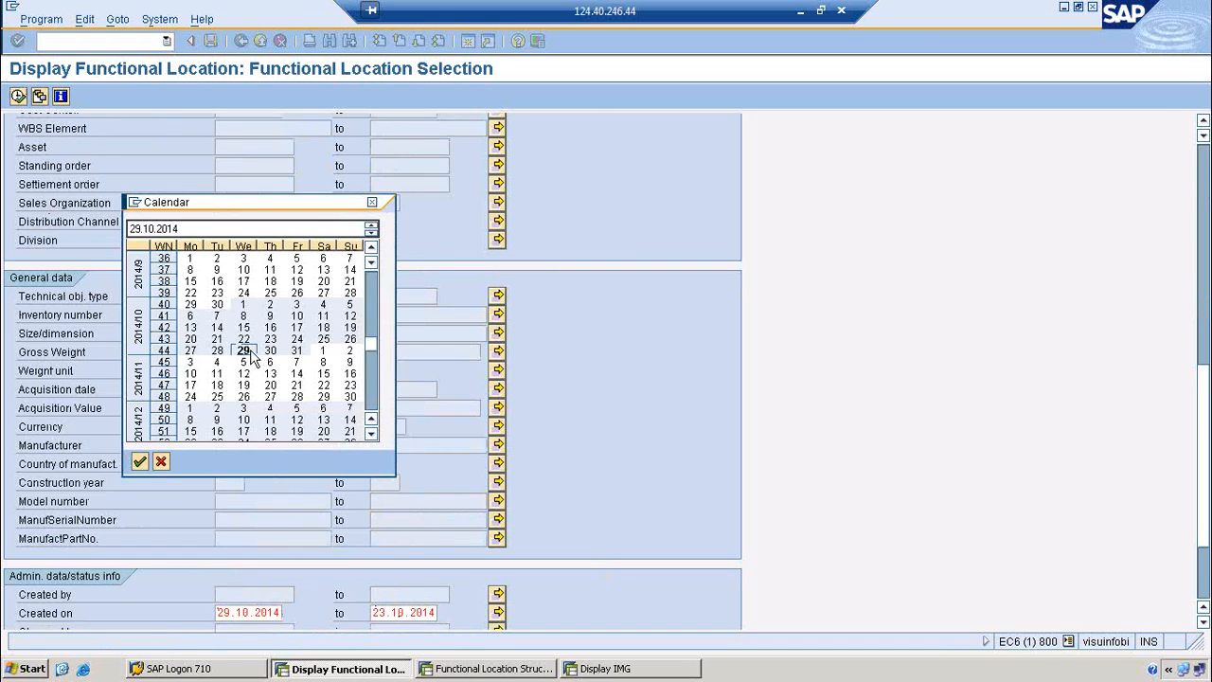
double_click(243, 338)
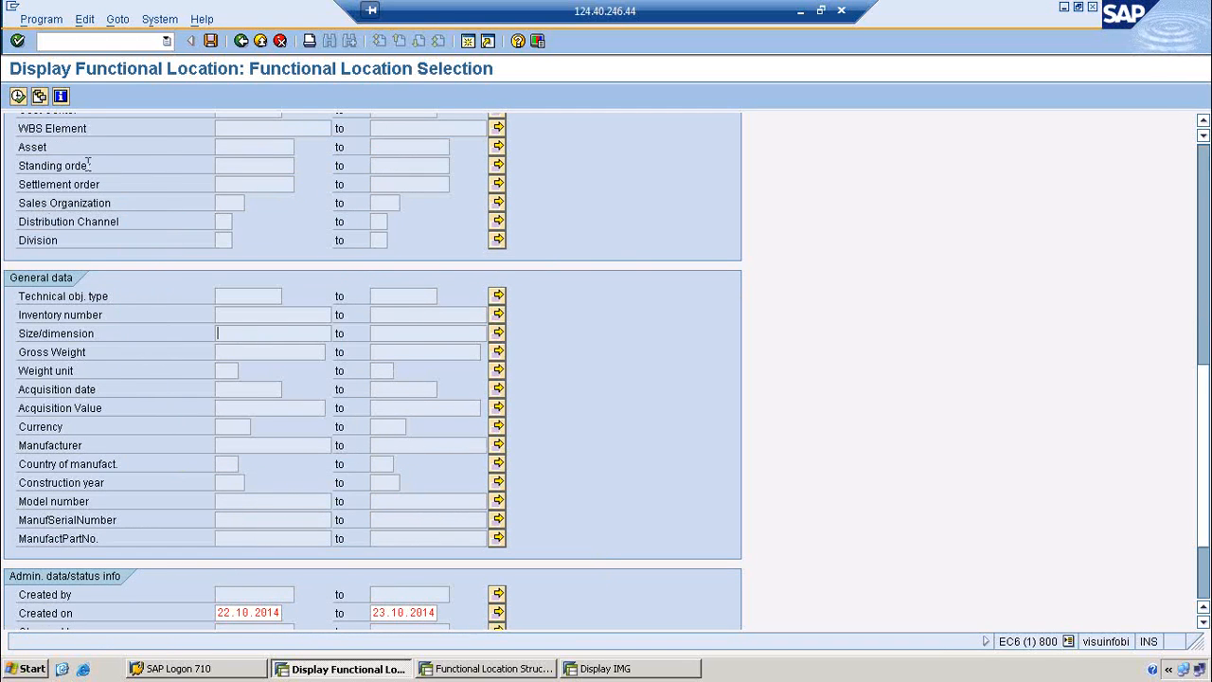
click(18, 95)
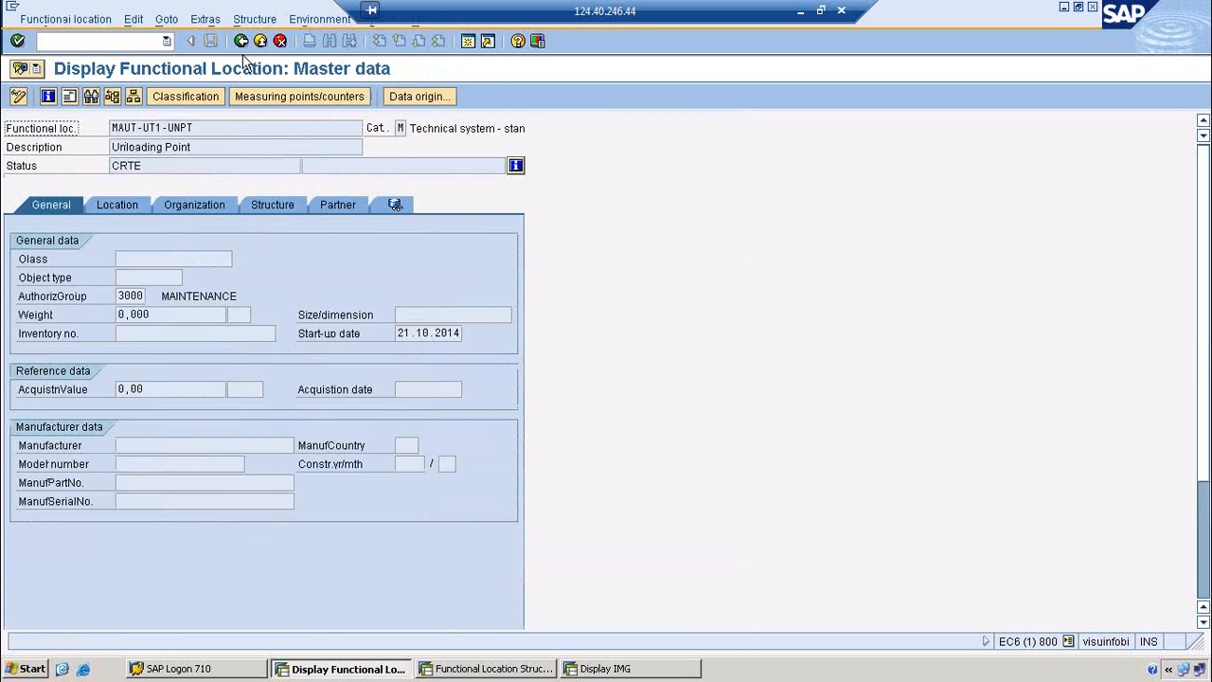
click(242, 40)
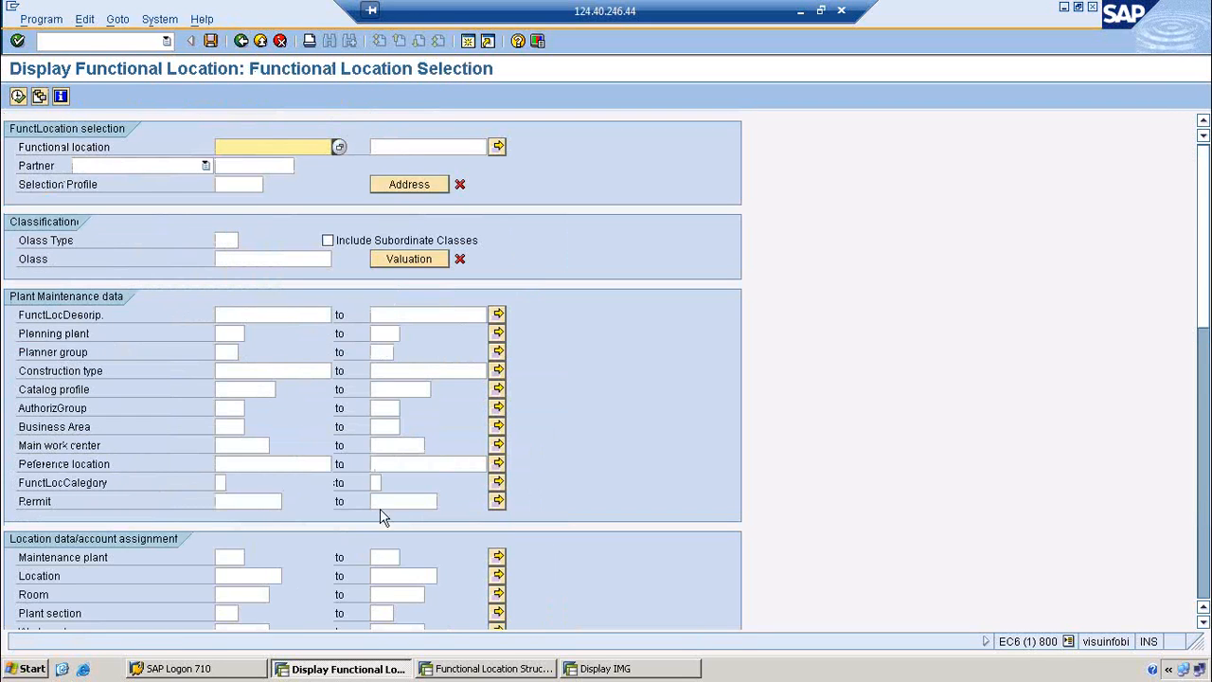
Step: Set an earlier start date for the Created on range, rerun the selection, and review the functional location list
scroll(1204, 180, down, 10)
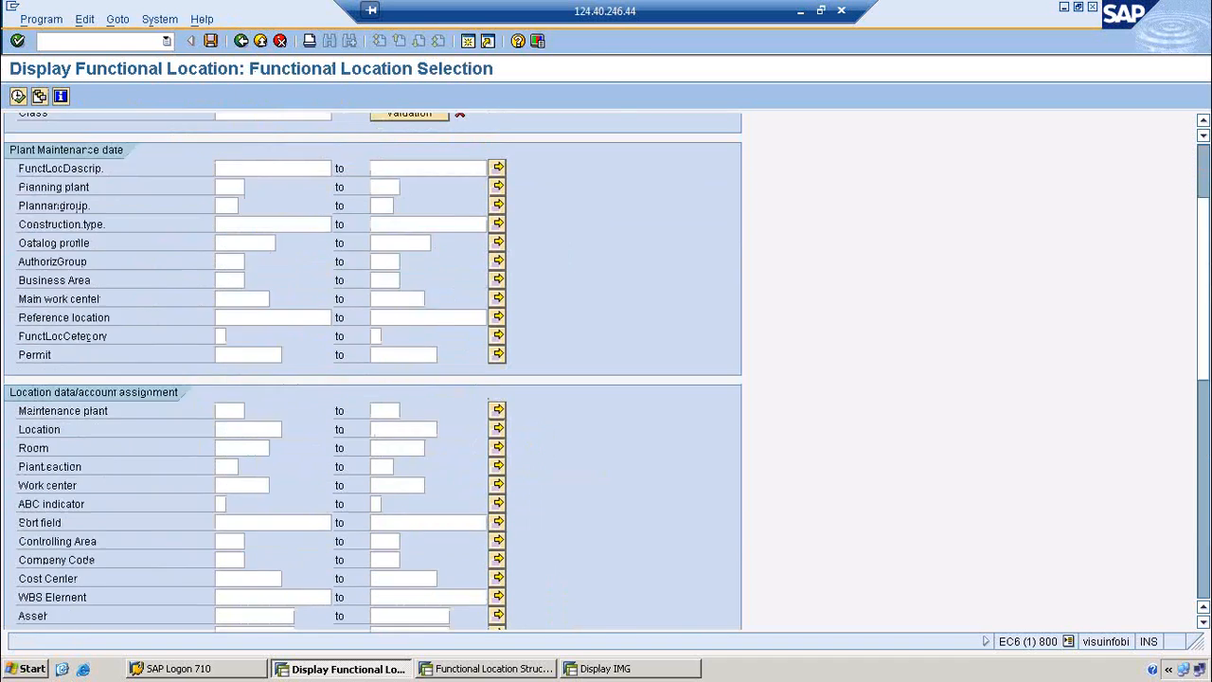
scroll(59, 366, down, 3)
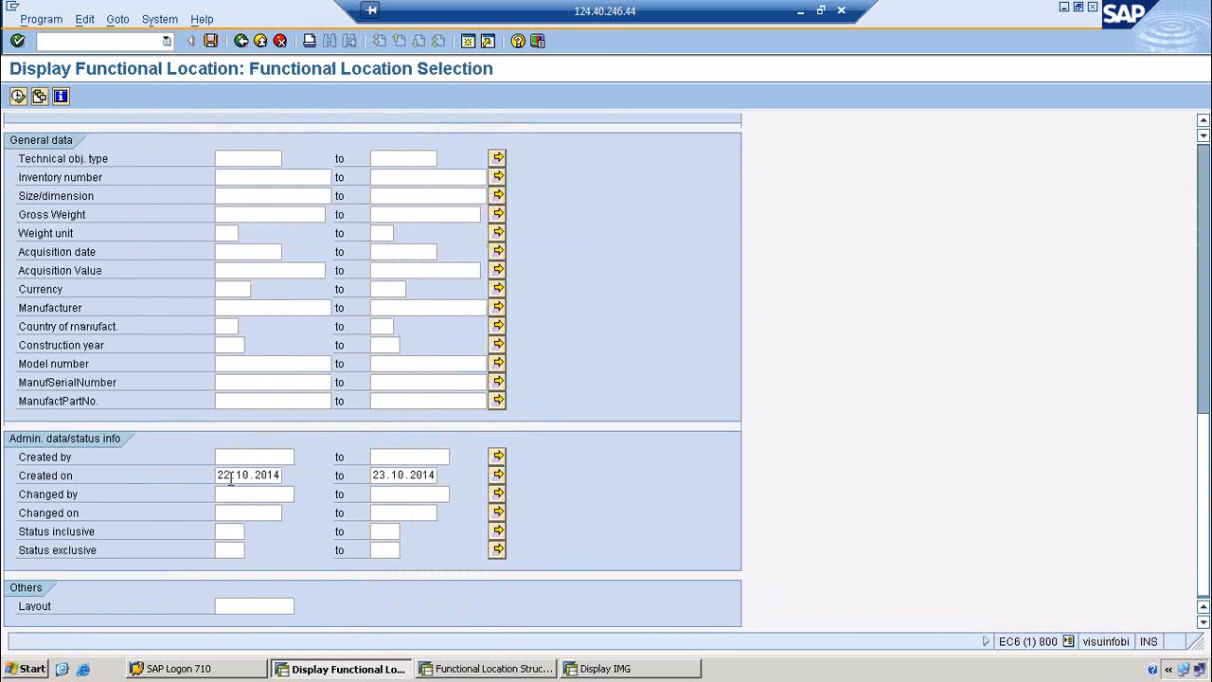
click(227, 476)
text(1)
click(18, 97)
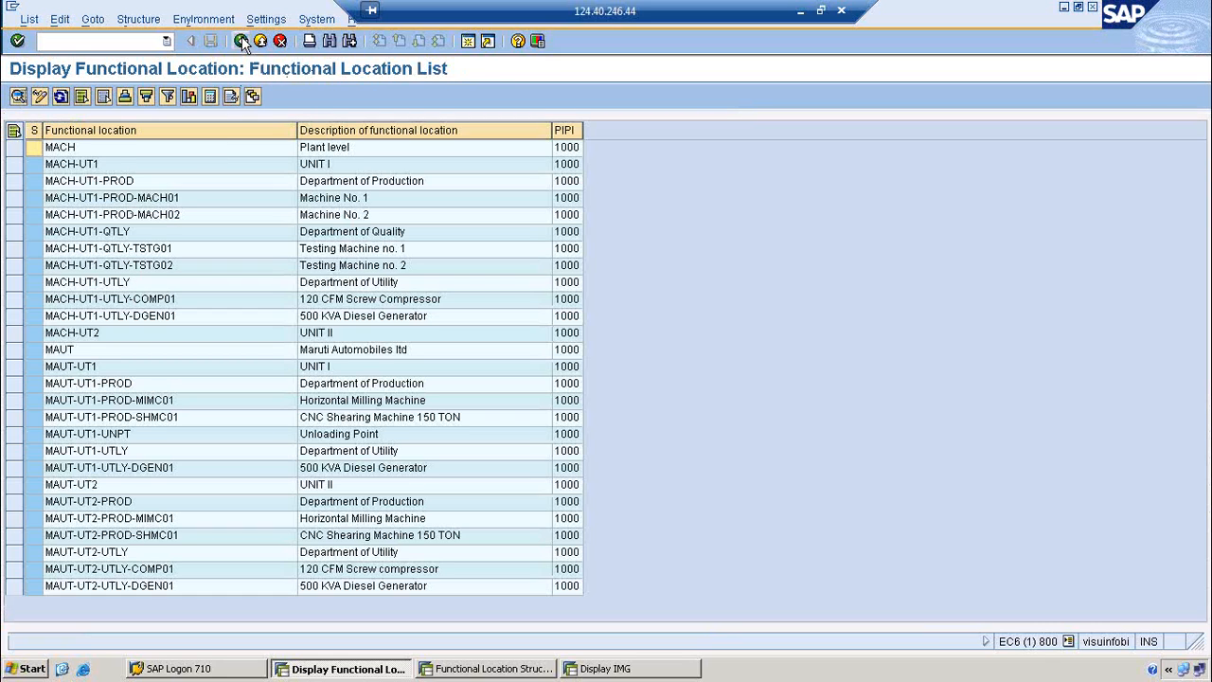
click(392, 301)
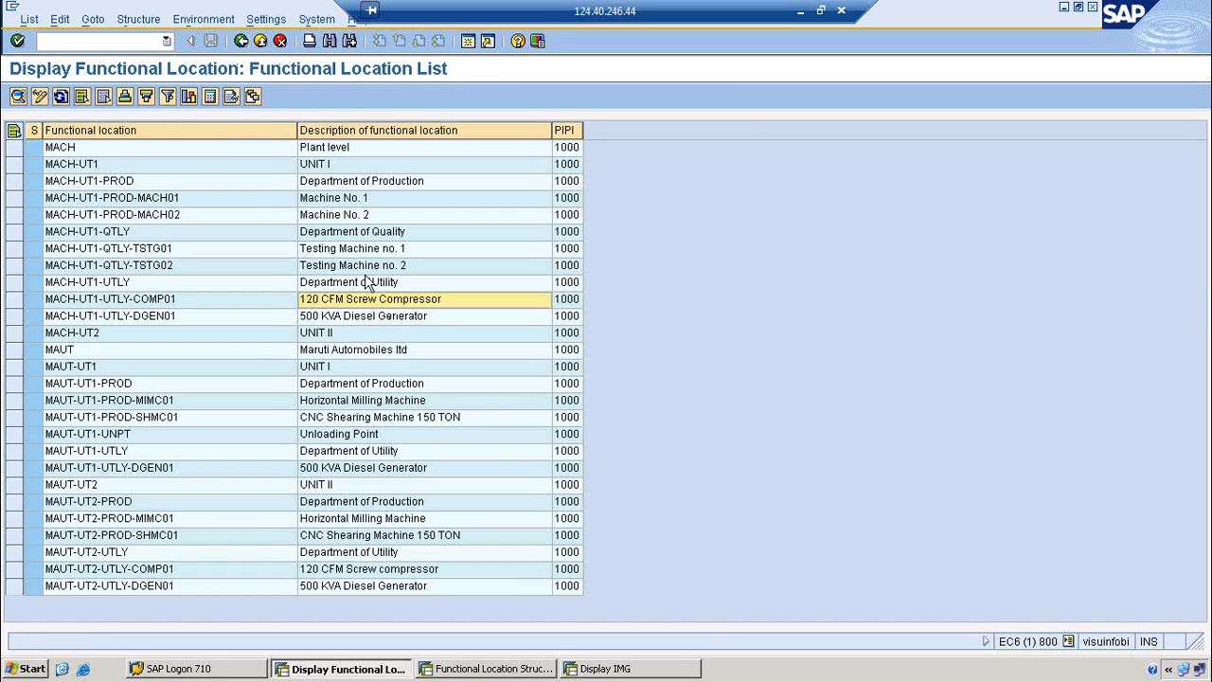
click(241, 43)
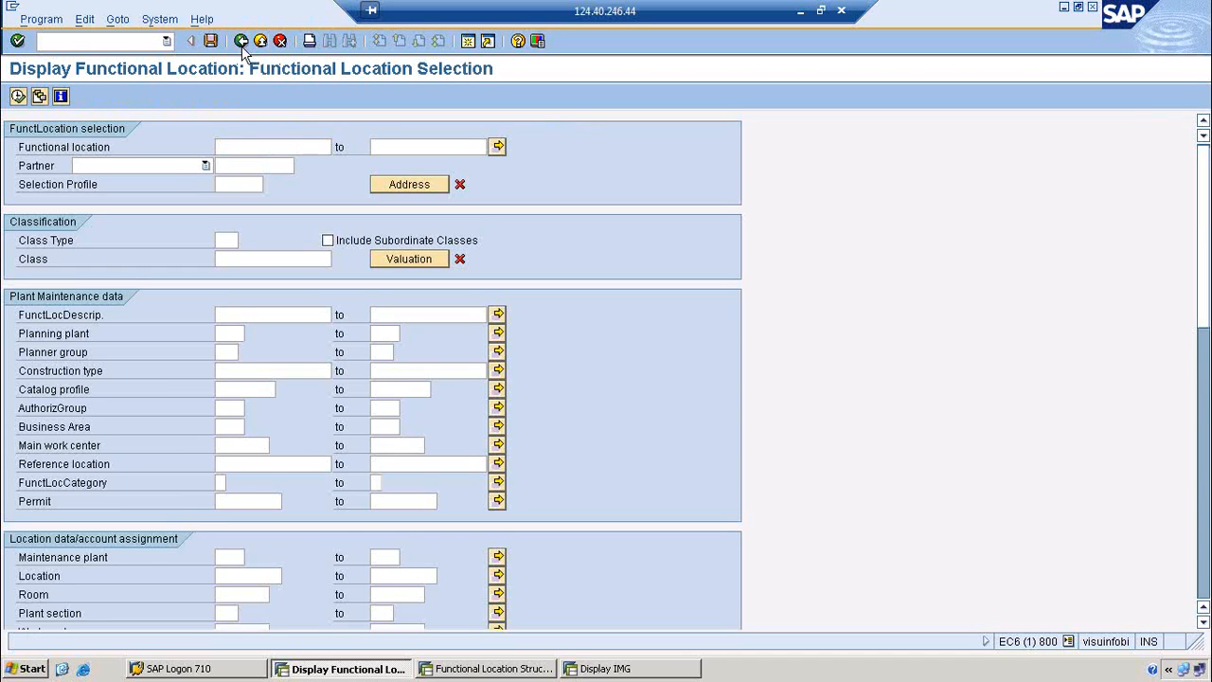
Step: Leave the functional location list display and open the equipment list display selection
click(242, 44)
click(83, 49)
text(IH03)
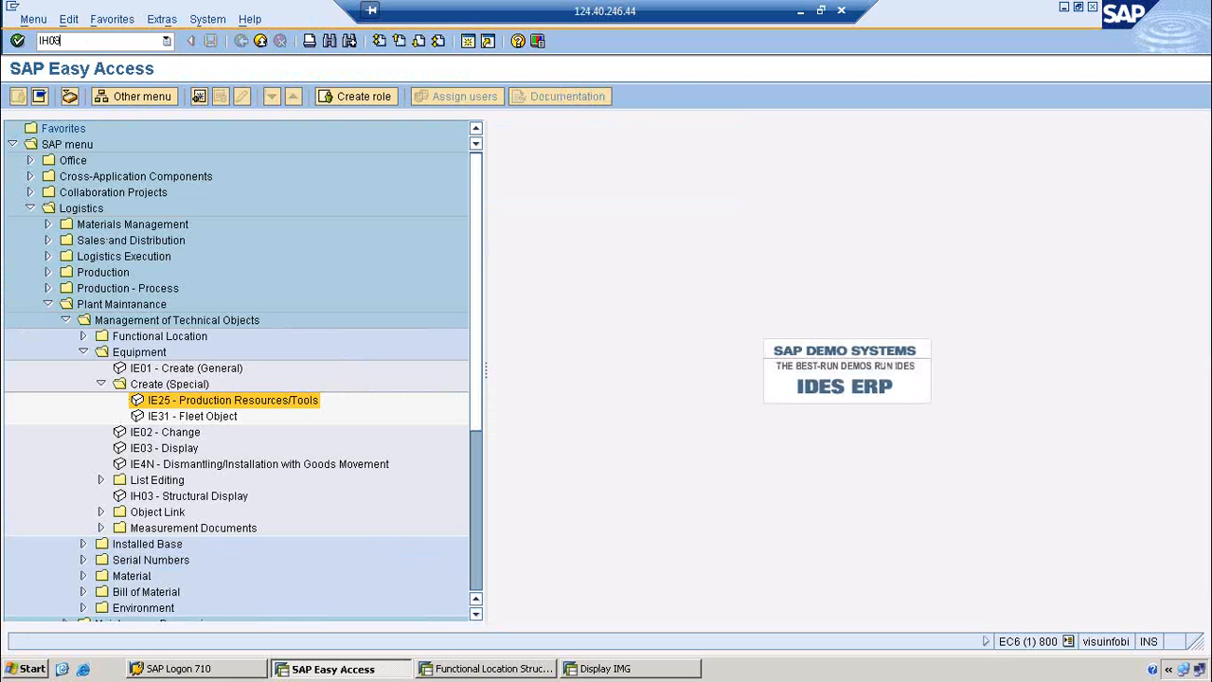
key(Return)
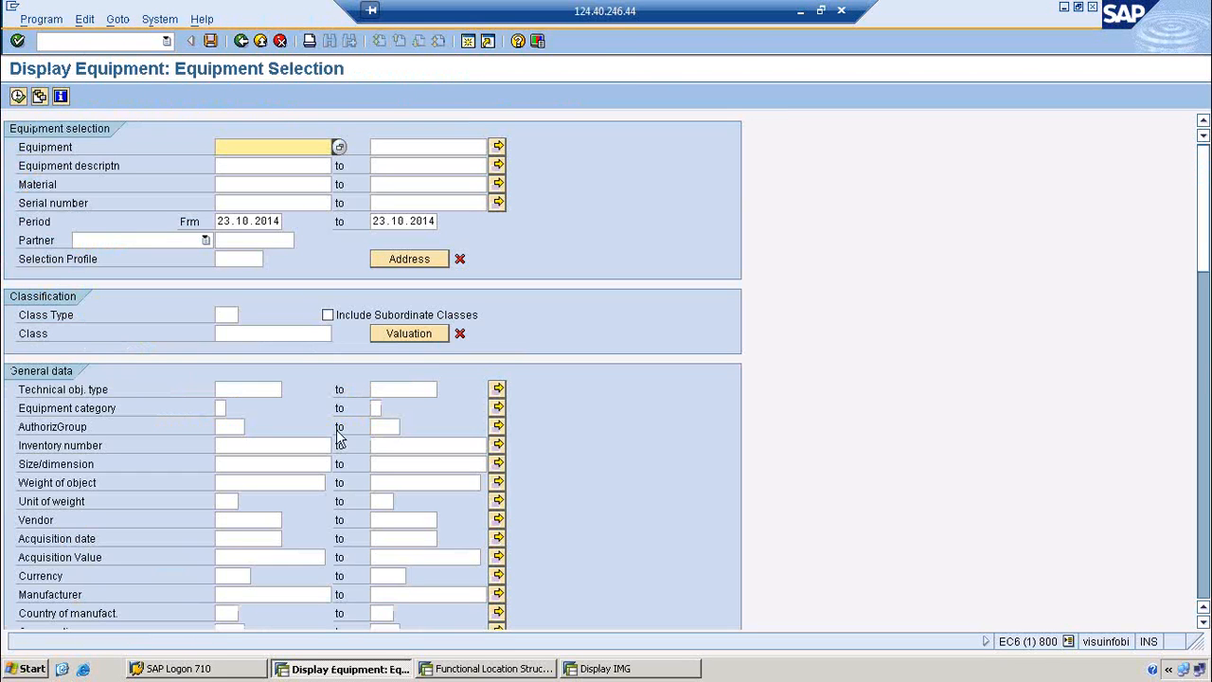
Step: Set the equipment Created on range from 22.10.2014 to 23.10.2014 and run the selection
drag(1203, 175, 1187, 500)
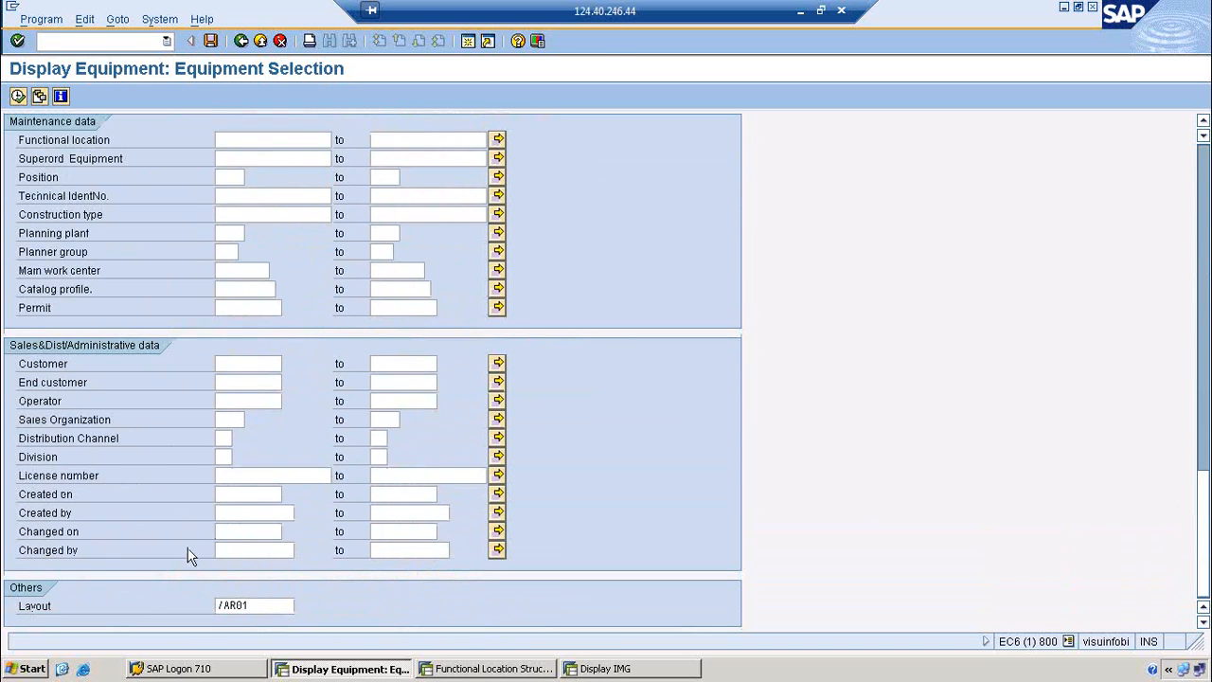
click(247, 496)
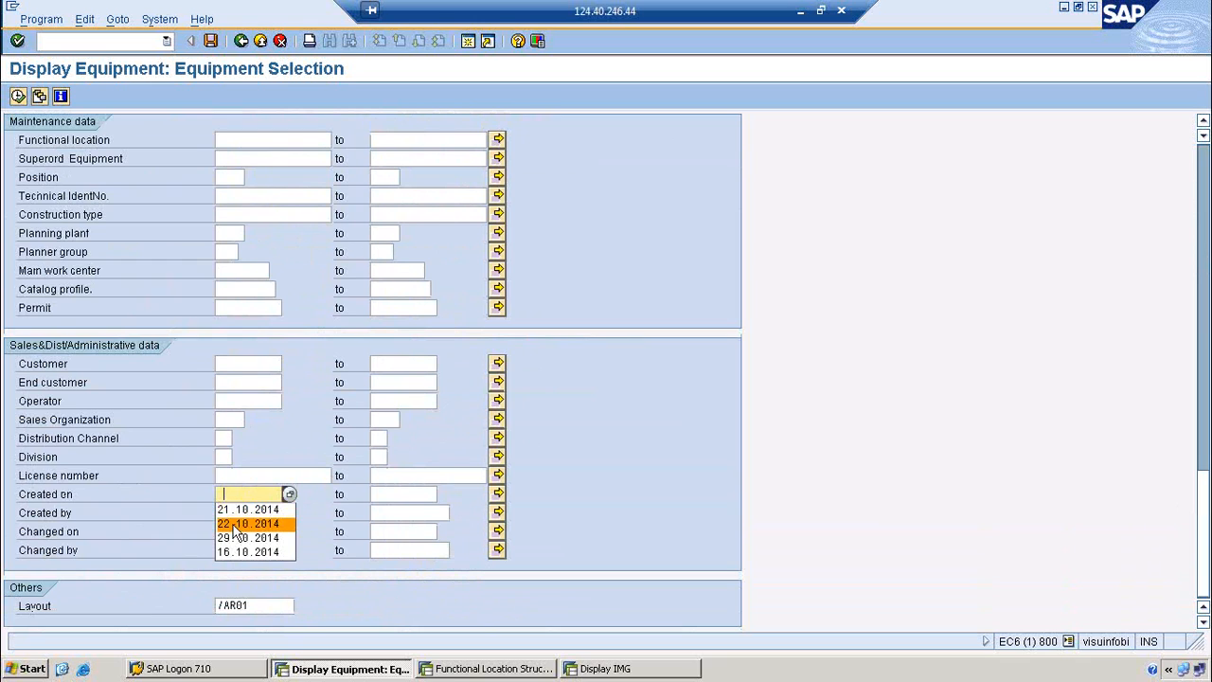
click(242, 525)
click(387, 495)
click(400, 518)
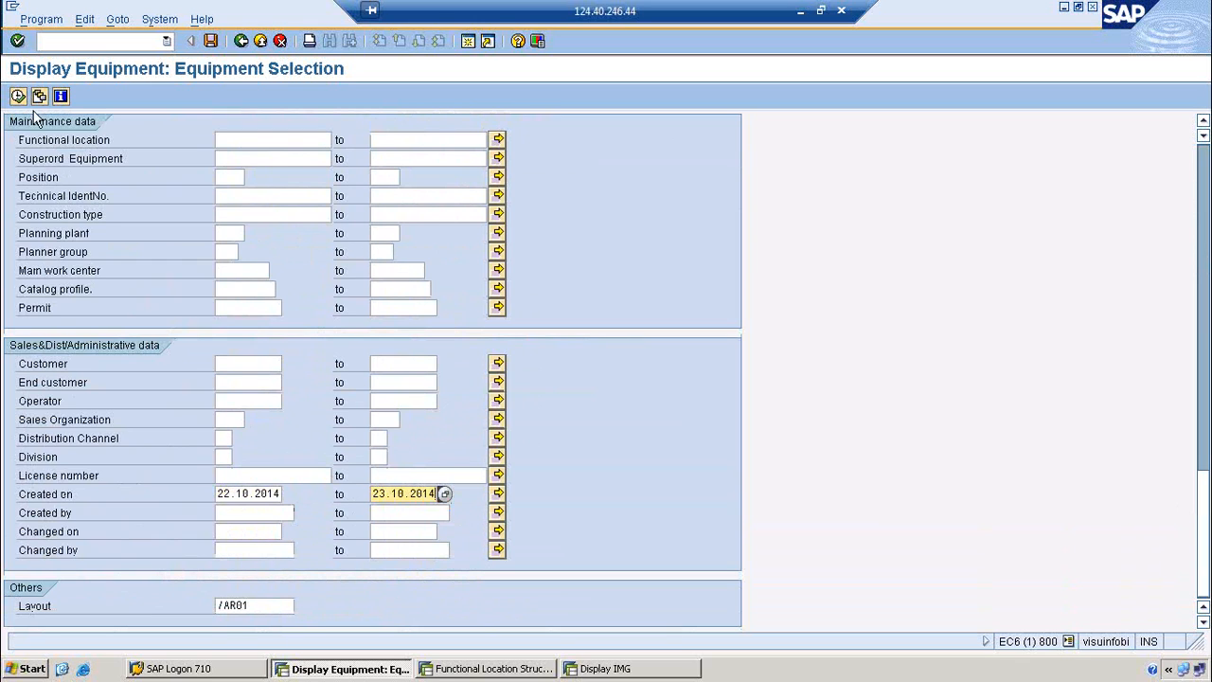
click(18, 96)
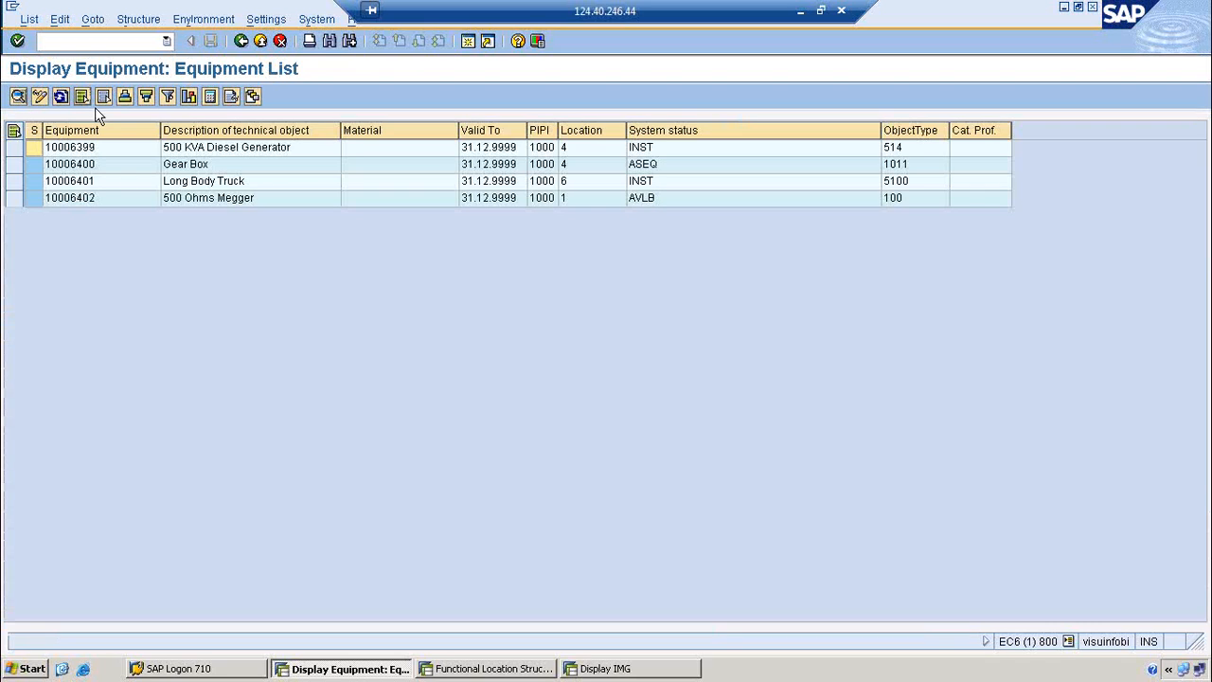
Step: Review the descriptions and system statuses of the listed equipment row by row
click(225, 151)
click(203, 166)
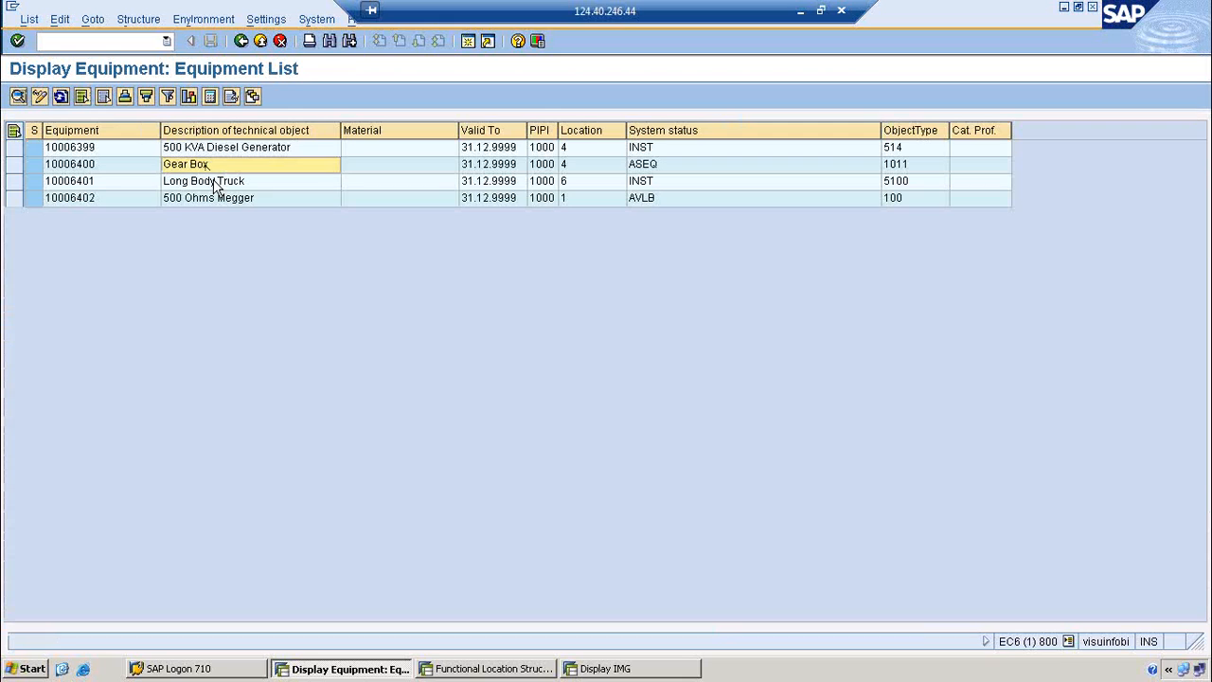
click(209, 186)
click(214, 202)
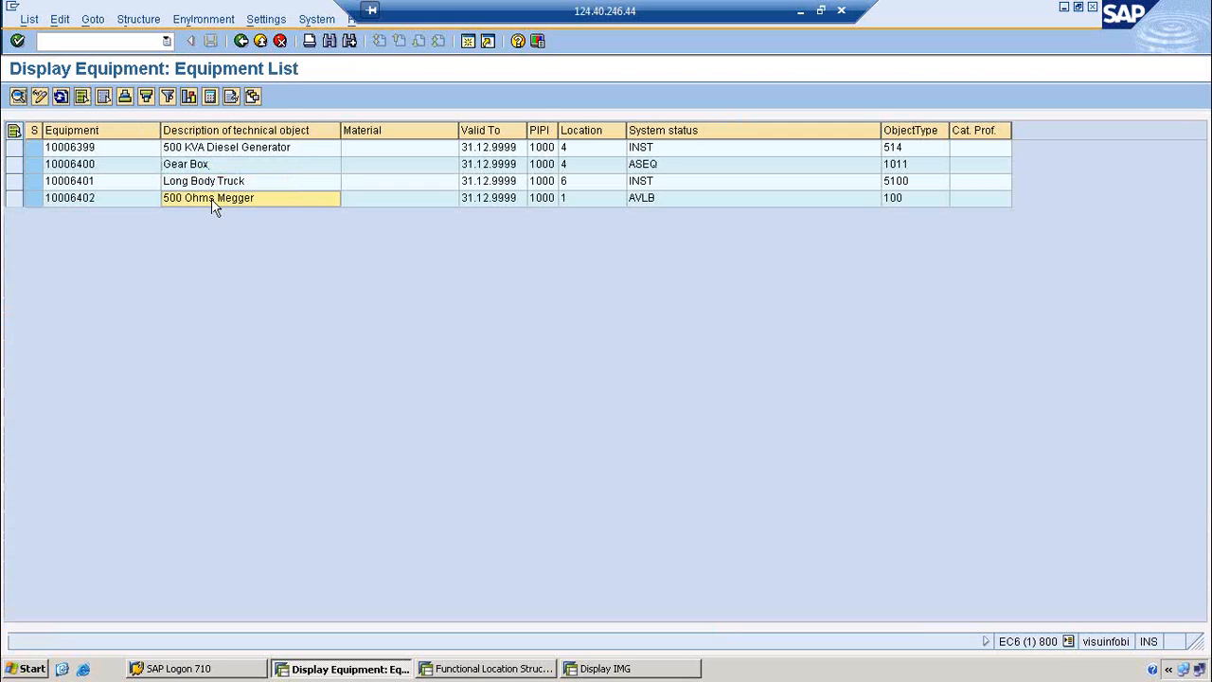
click(648, 148)
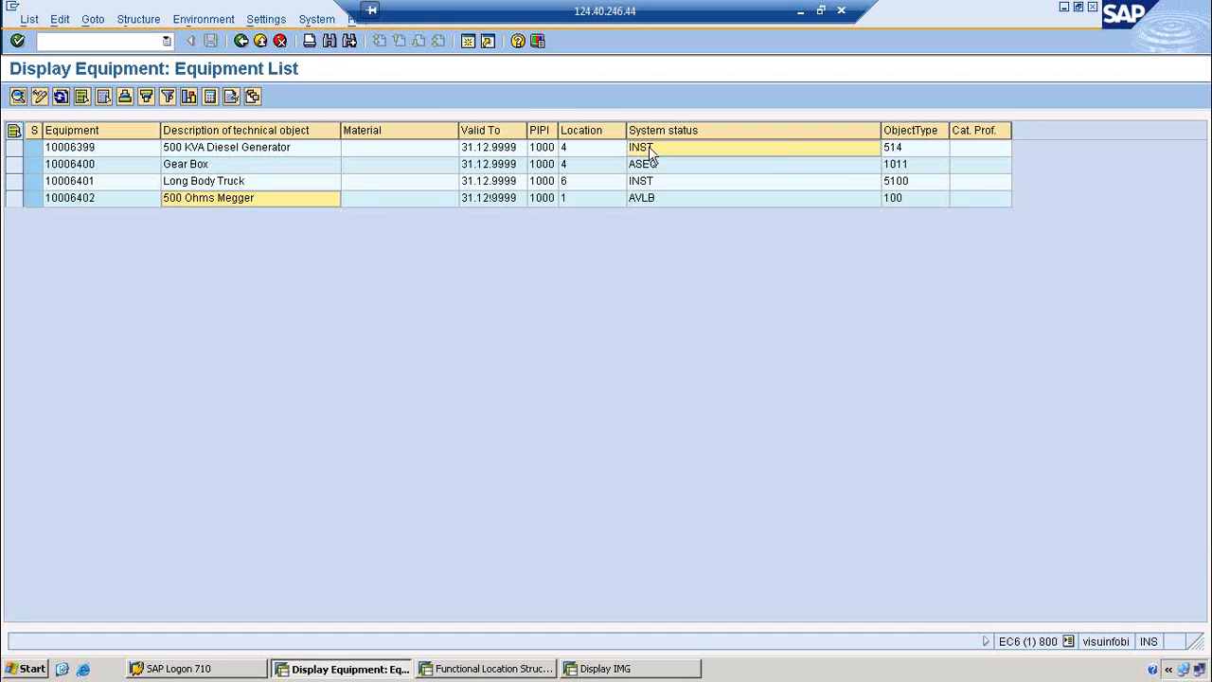
click(658, 166)
click(648, 180)
click(653, 199)
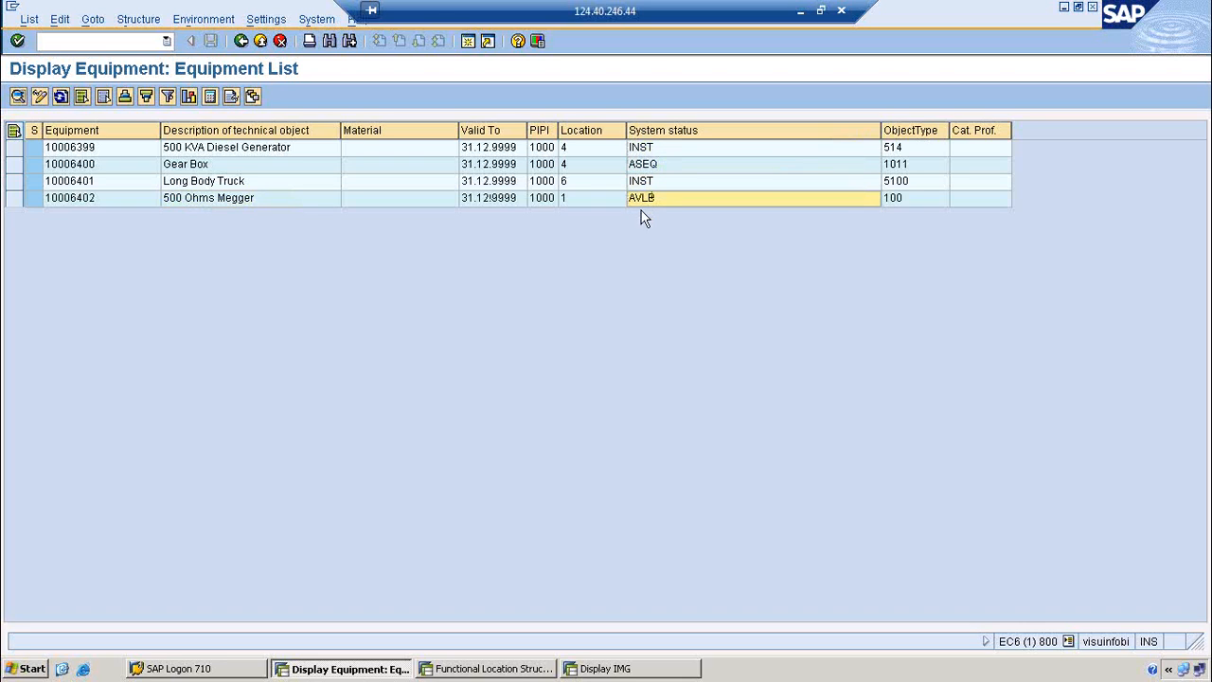
Step: Compare the Diesel Generator, Long Body Truck and Gear Box in the MAUT structure list with the equipment list
click(494, 670)
click(155, 308)
click(122, 262)
click(172, 328)
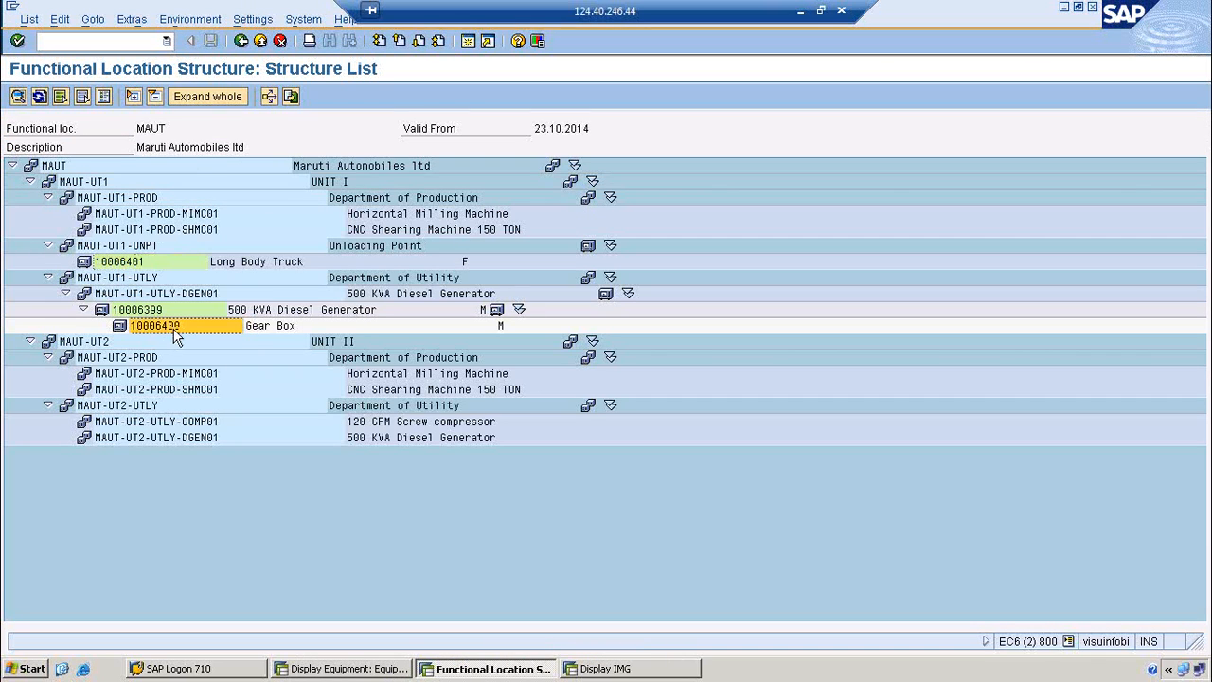
click(357, 671)
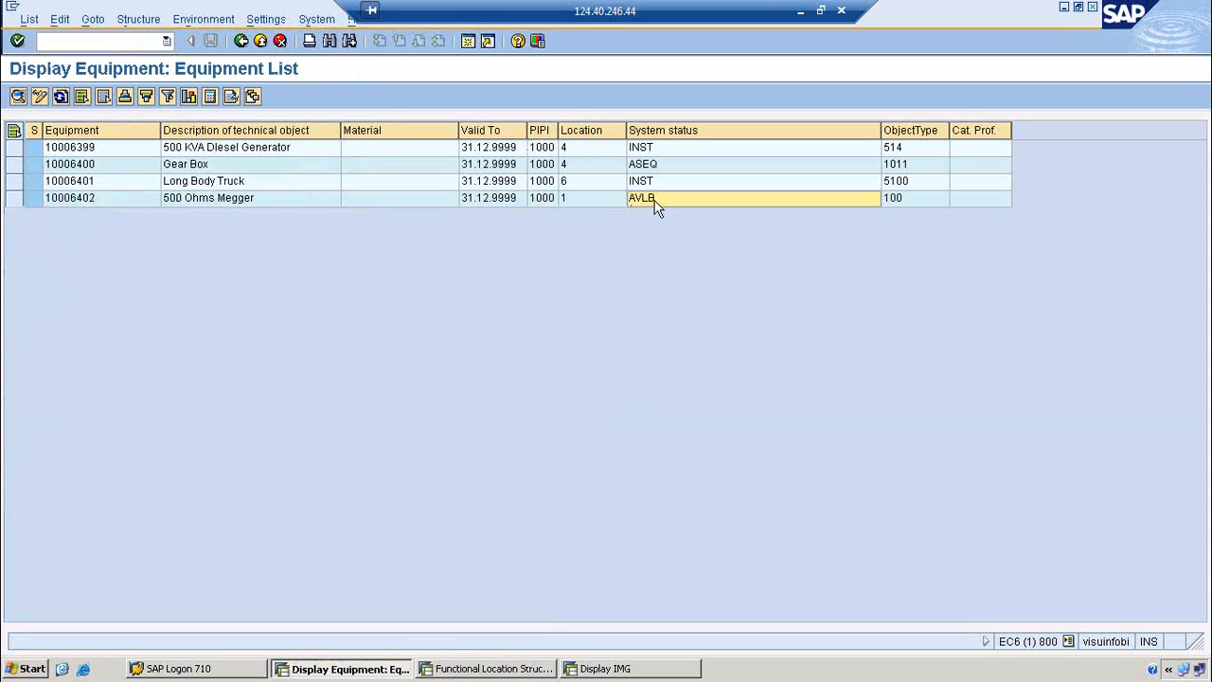
click(102, 201)
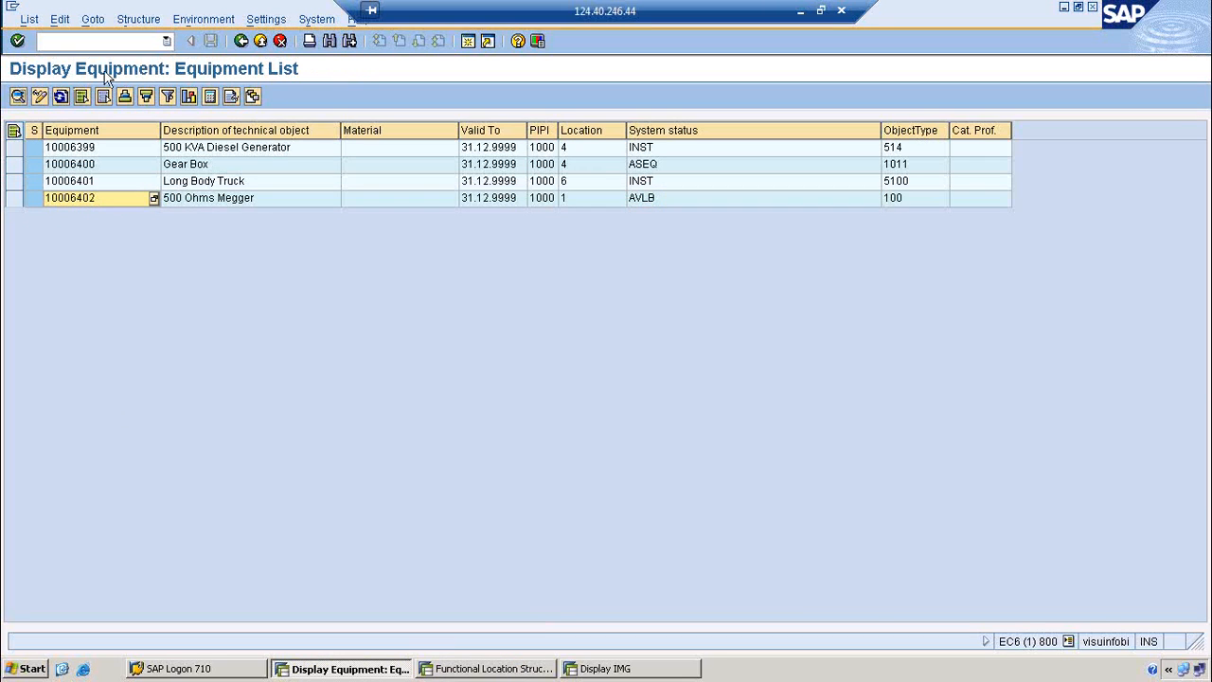
Step: Open the equipment list's layout settings and add Plant section to the displayed columns
click(253, 96)
click(330, 314)
click(369, 360)
click(493, 433)
click(494, 433)
click(493, 433)
click(494, 432)
click(494, 432)
click(494, 433)
click(493, 433)
click(493, 433)
click(315, 346)
click(268, 323)
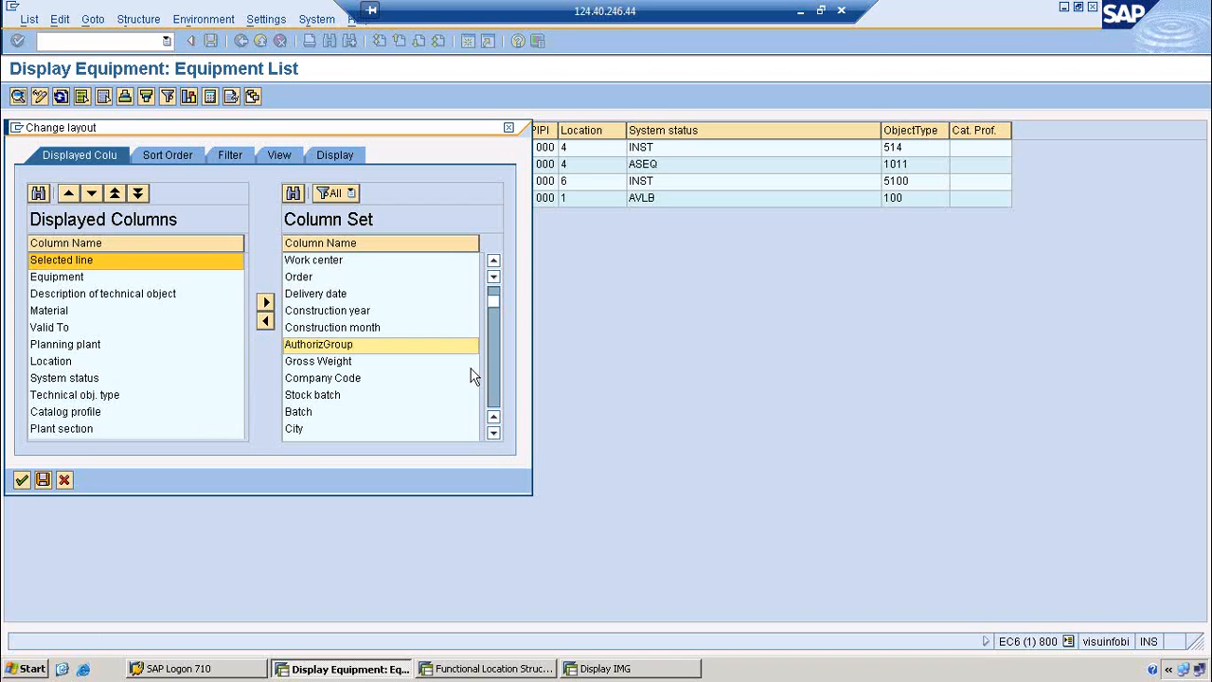
Step: Add Equipment category to the displayed columns of the layout
click(494, 434)
click(495, 434)
click(494, 434)
double_click(493, 432)
triple_click(493, 433)
triple_click(493, 433)
double_click(493, 433)
click(358, 362)
click(268, 323)
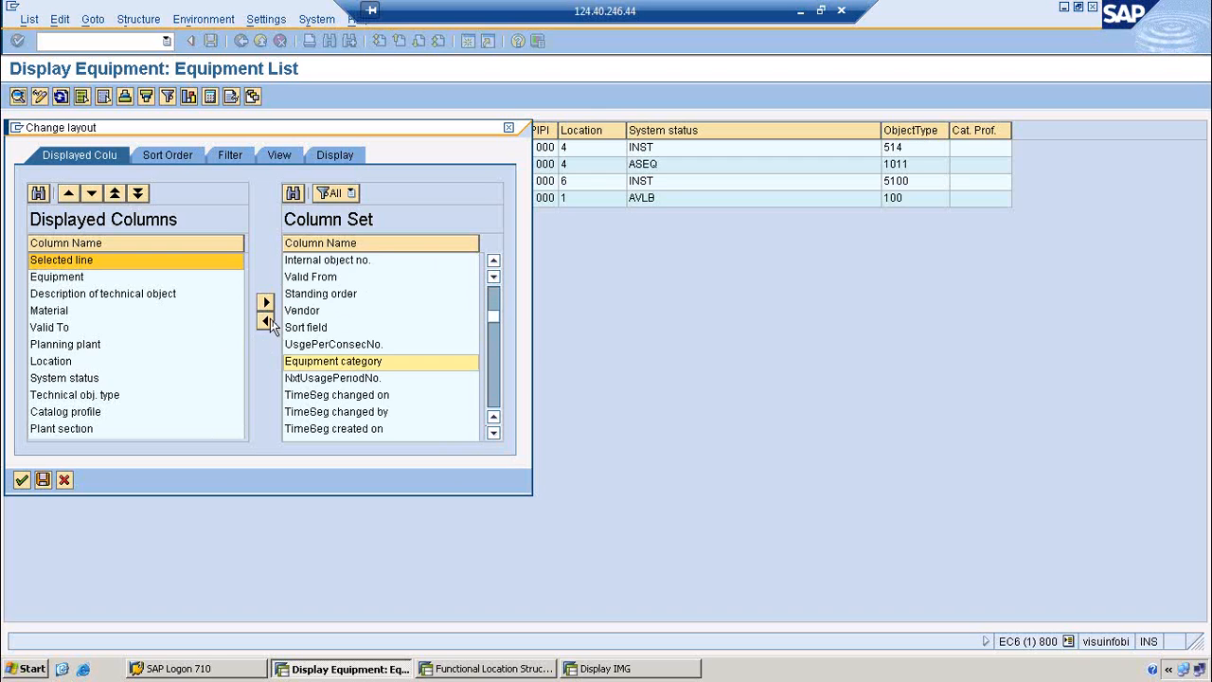
Step: Add Created on and Created by together to the displayed columns of the layout
double_click(495, 434)
double_click(494, 434)
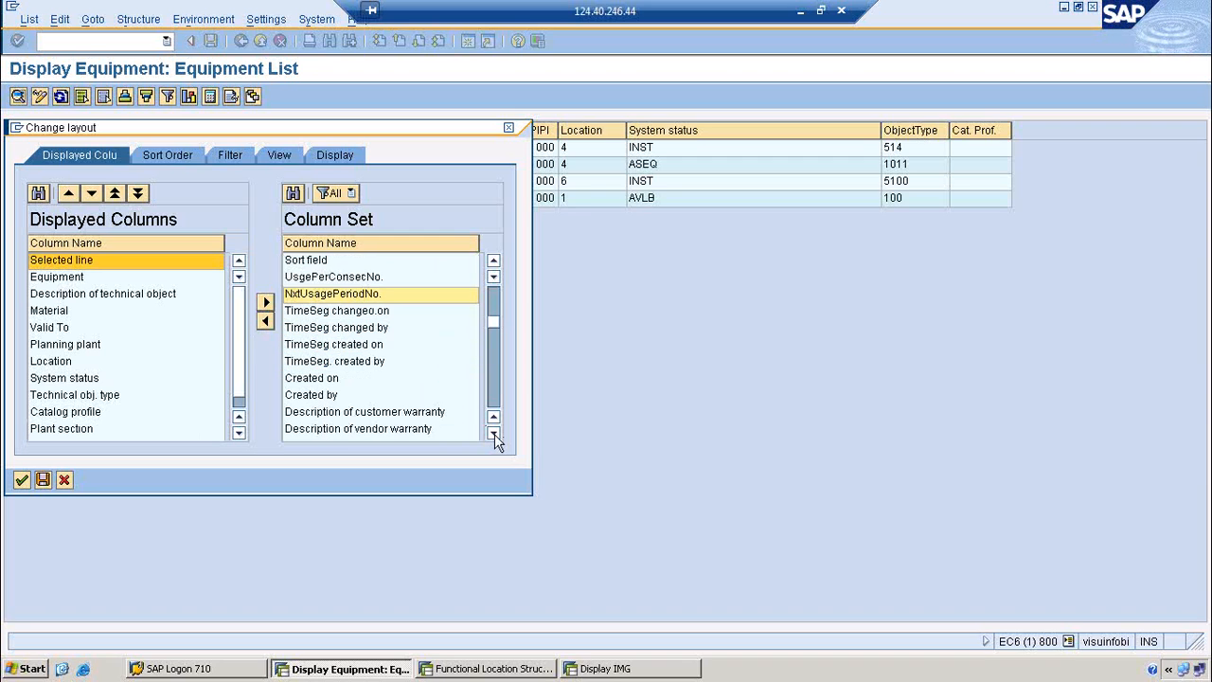
click(313, 381)
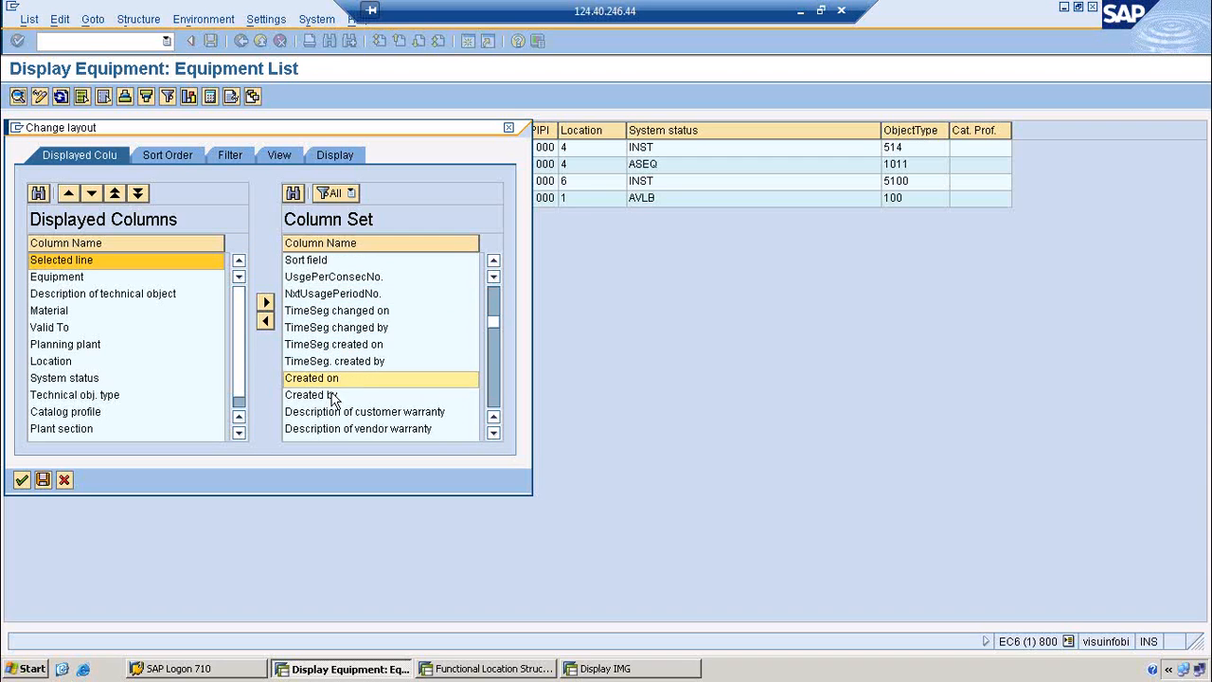
ctrl+click(331, 398)
click(266, 320)
Step: Add Planner group to the displayed columns of the layout
click(494, 433)
double_click(495, 434)
triple_click(494, 434)
triple_click(494, 433)
double_click(495, 434)
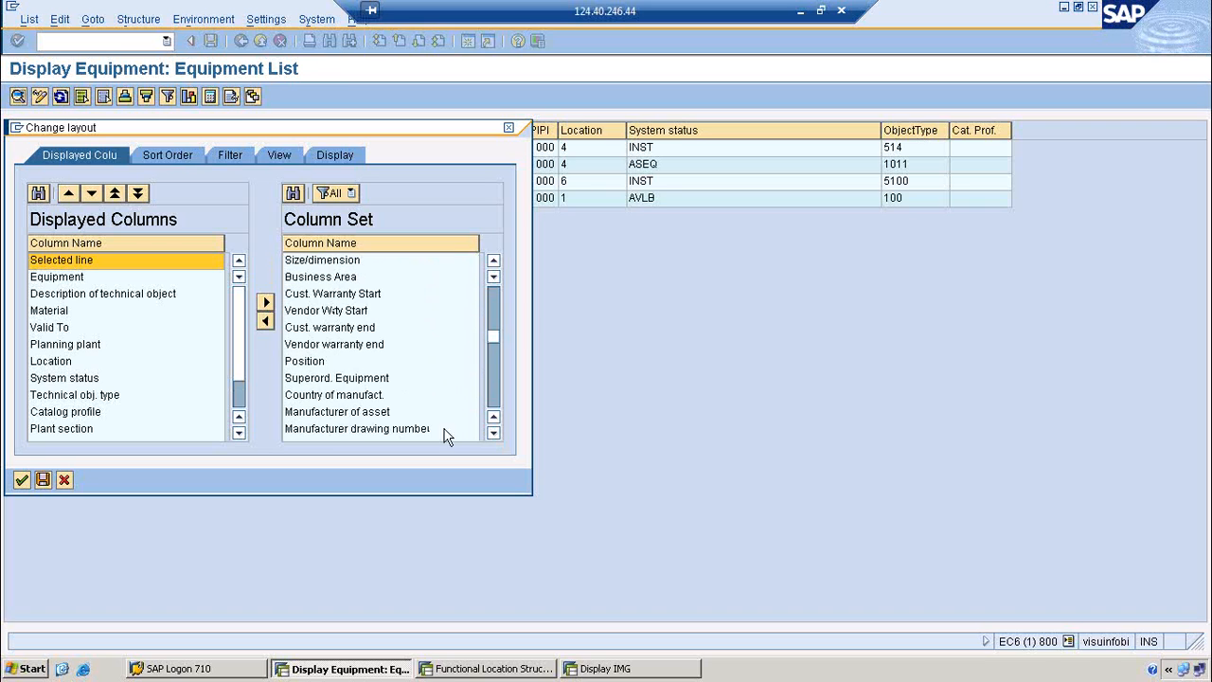
click(316, 380)
click(493, 433)
triple_click(493, 433)
click(493, 433)
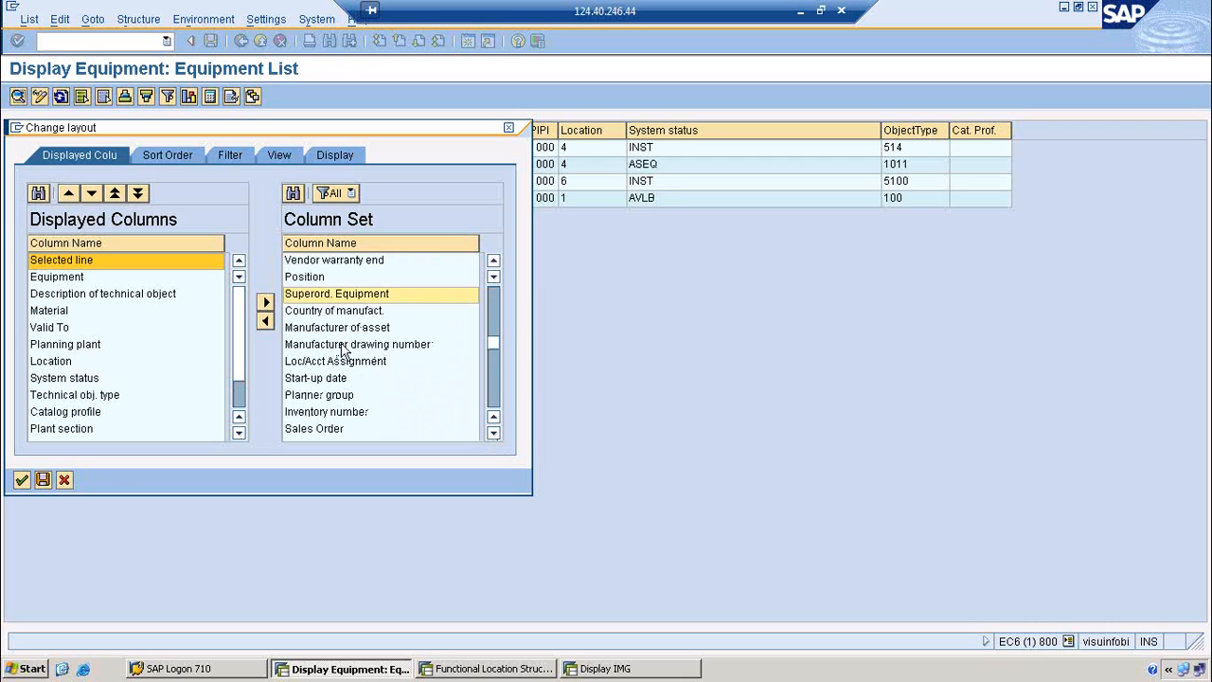
click(322, 394)
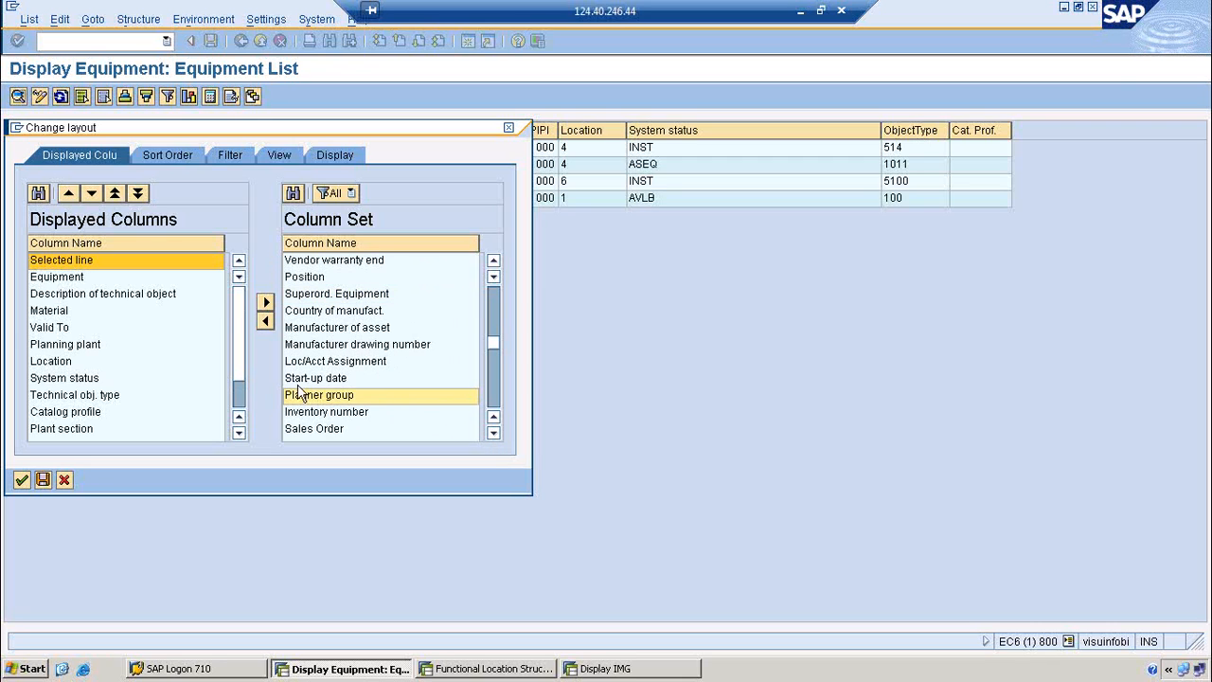
click(265, 321)
Step: Add Description of functional location to the displayed columns and apply the changed layout to the equipment list
click(493, 433)
triple_click(493, 433)
triple_click(494, 432)
triple_click(494, 432)
double_click(493, 433)
triple_click(493, 433)
click(494, 432)
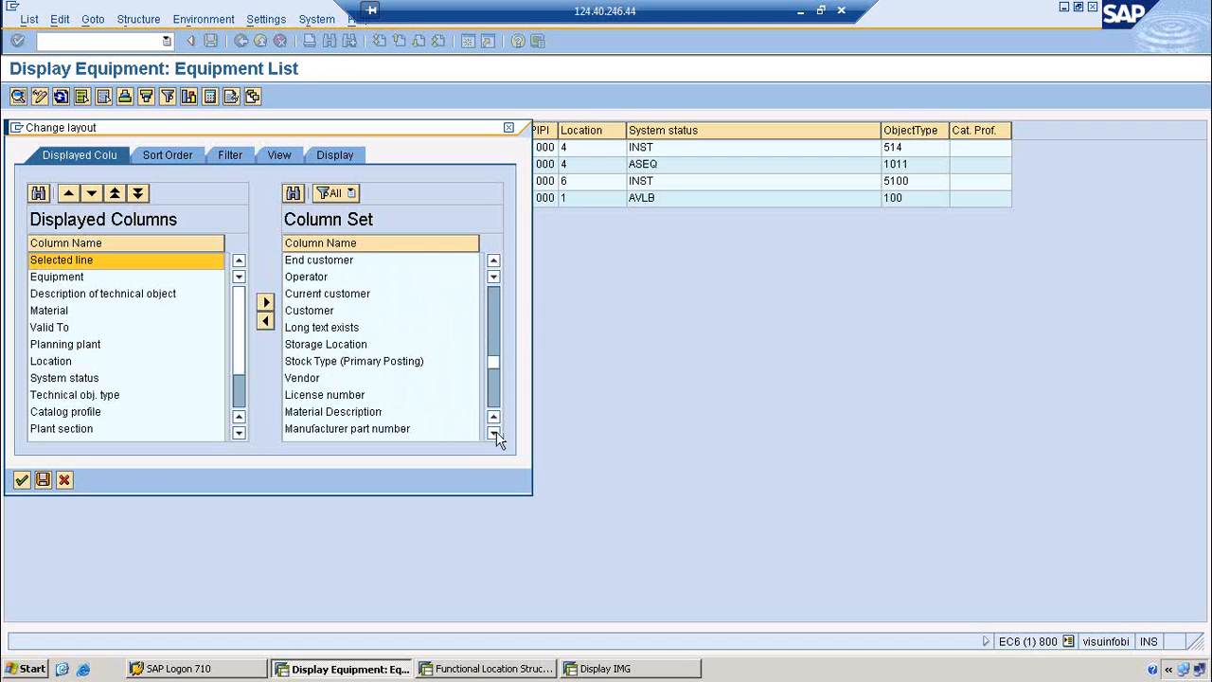
triple_click(494, 432)
double_click(493, 433)
triple_click(493, 432)
double_click(493, 432)
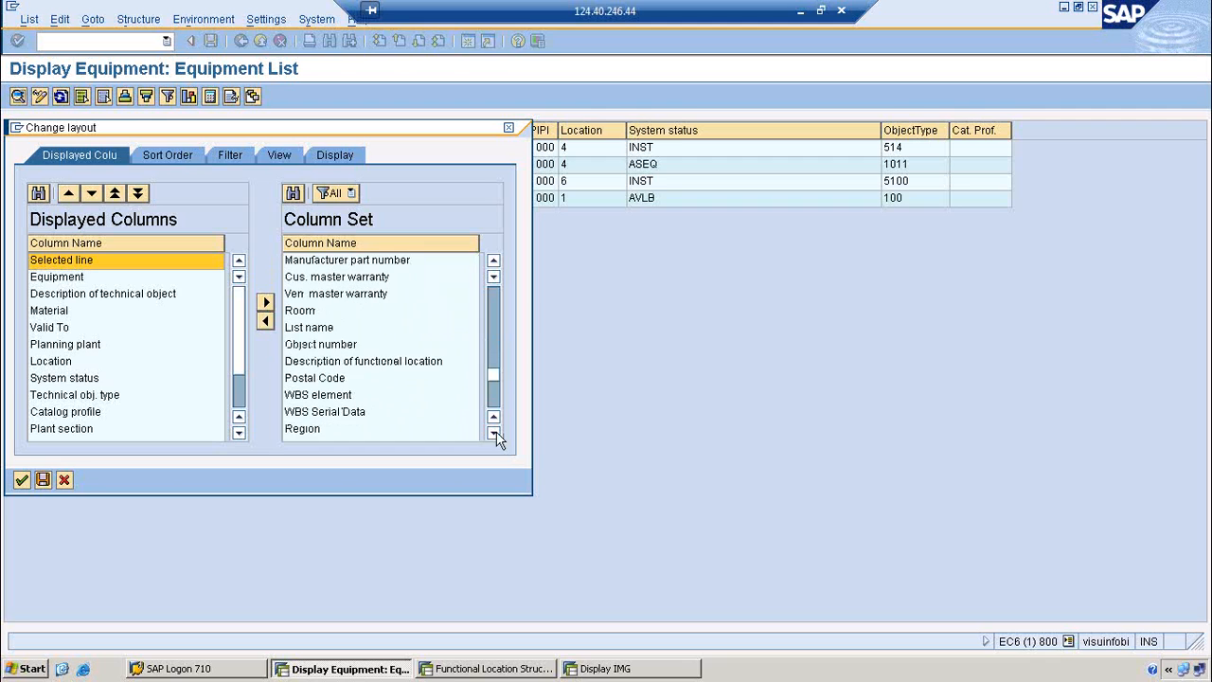
click(369, 363)
click(266, 321)
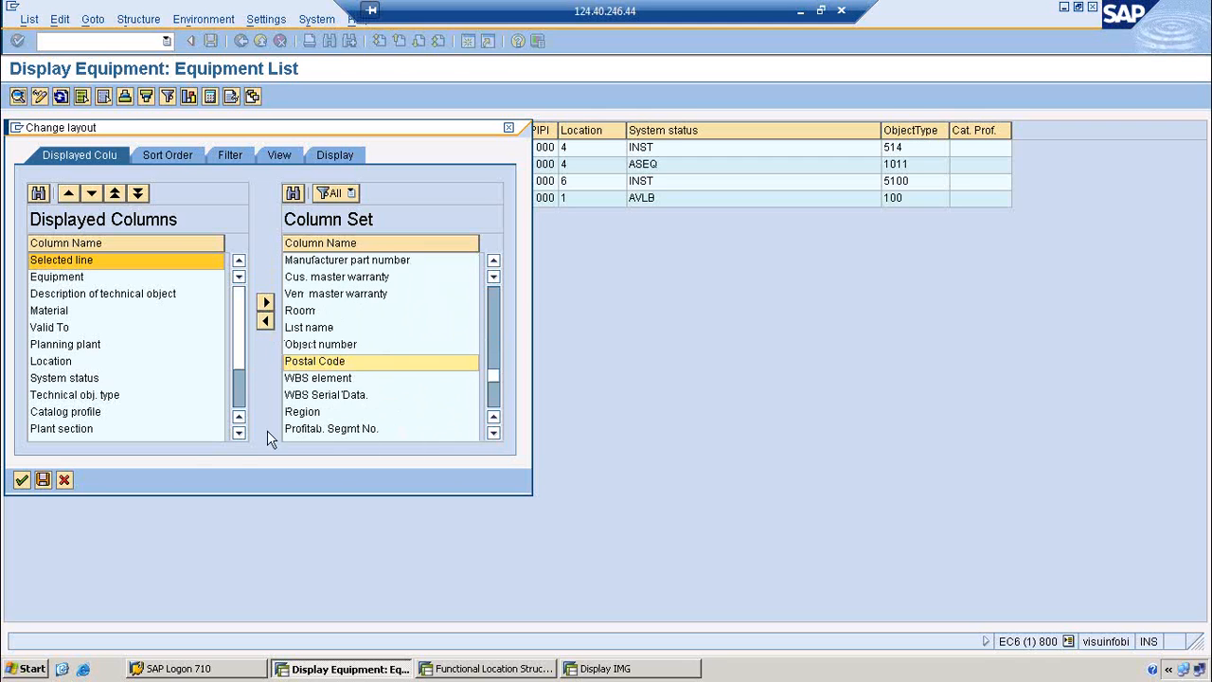
click(22, 481)
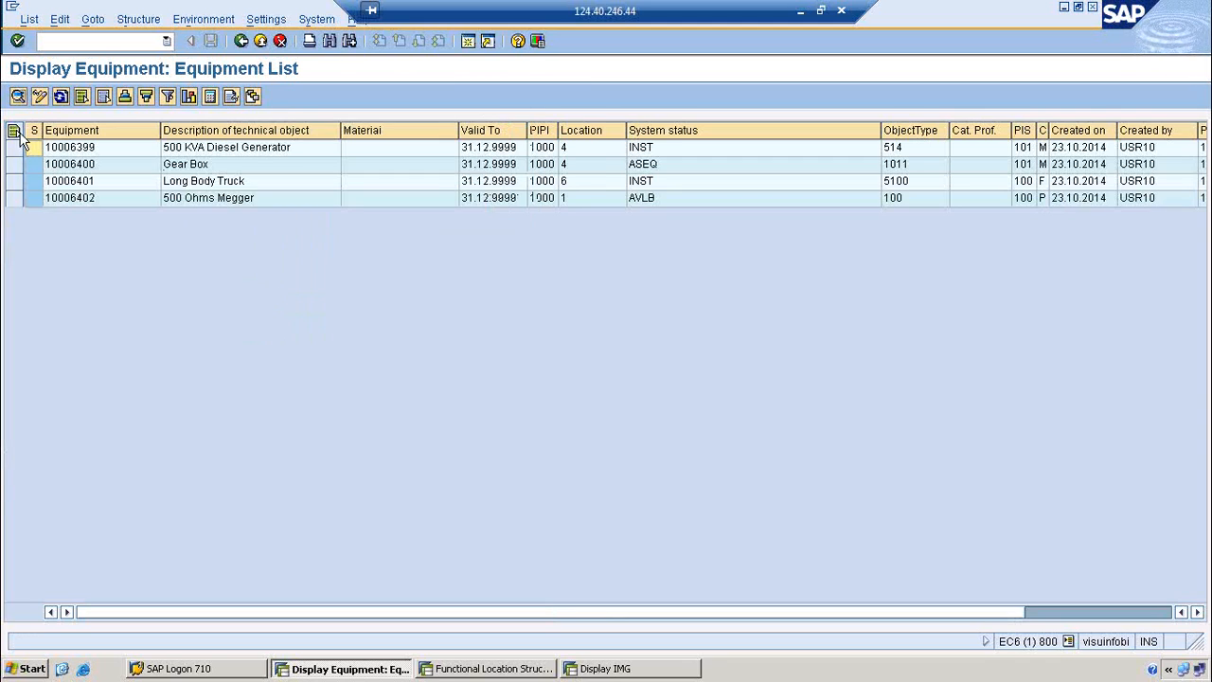
Step: Fit all column widths of the equipment list to their contents and clear the row selection
click(14, 131)
double_click(161, 130)
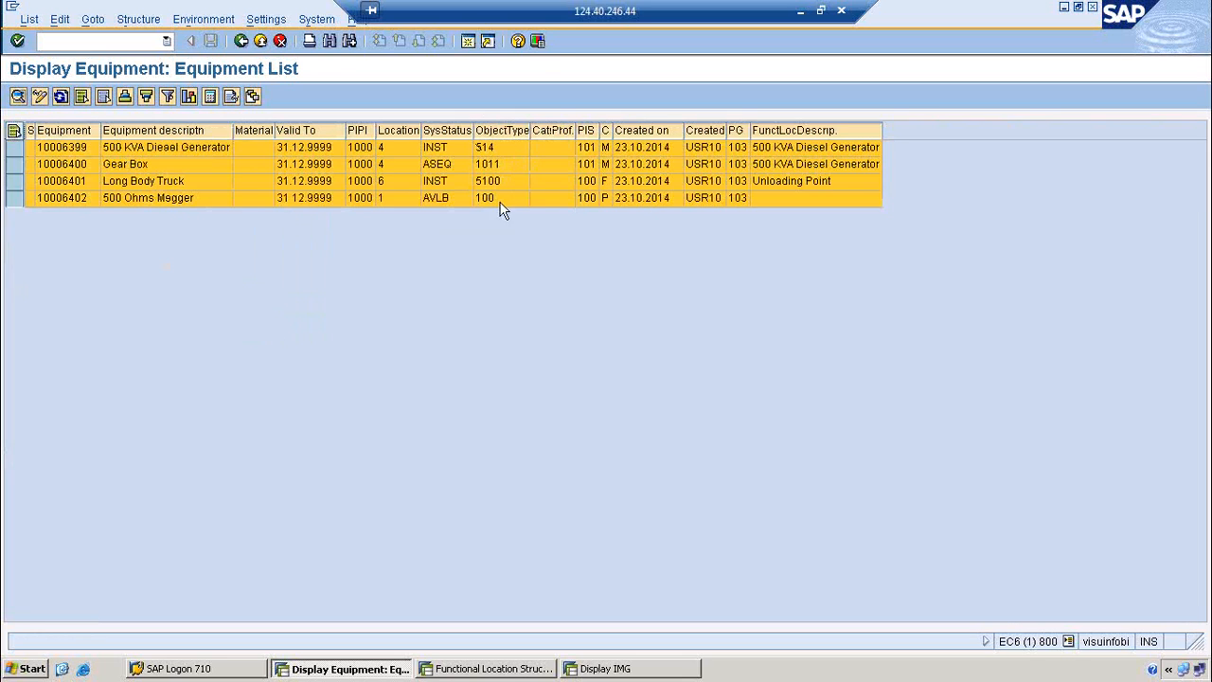
click(641, 201)
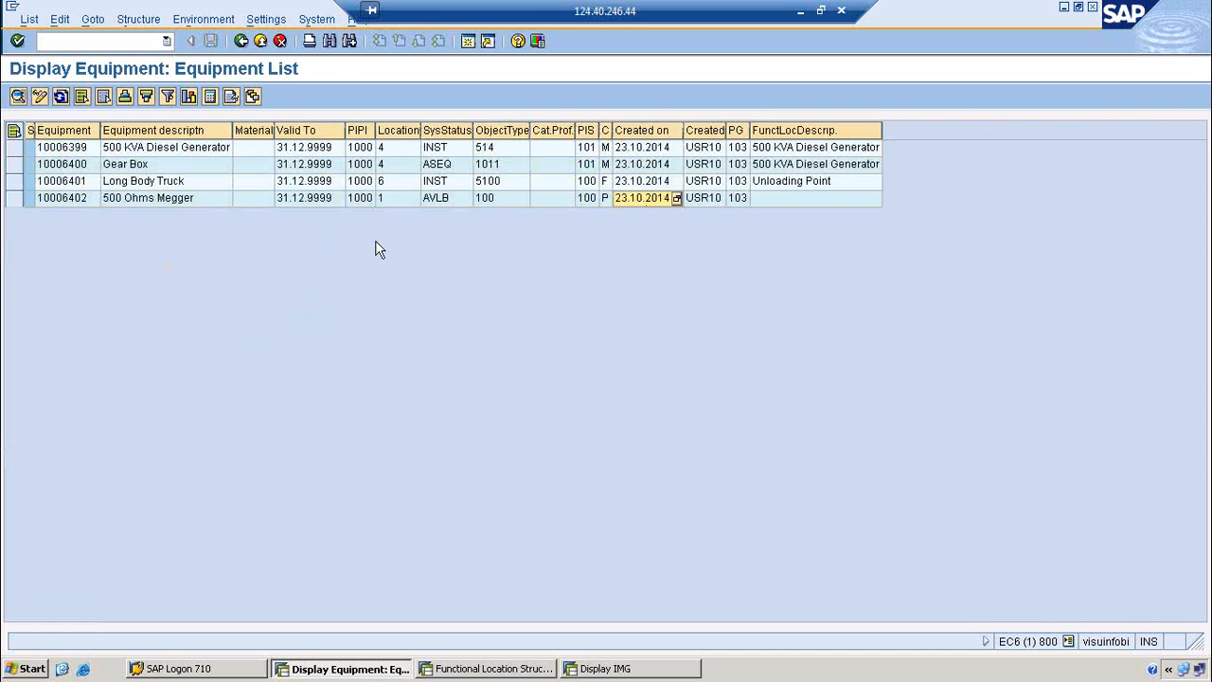
Step: Leave the equipment list and functional location structure transactions, and bring up the Display IMG session
click(242, 40)
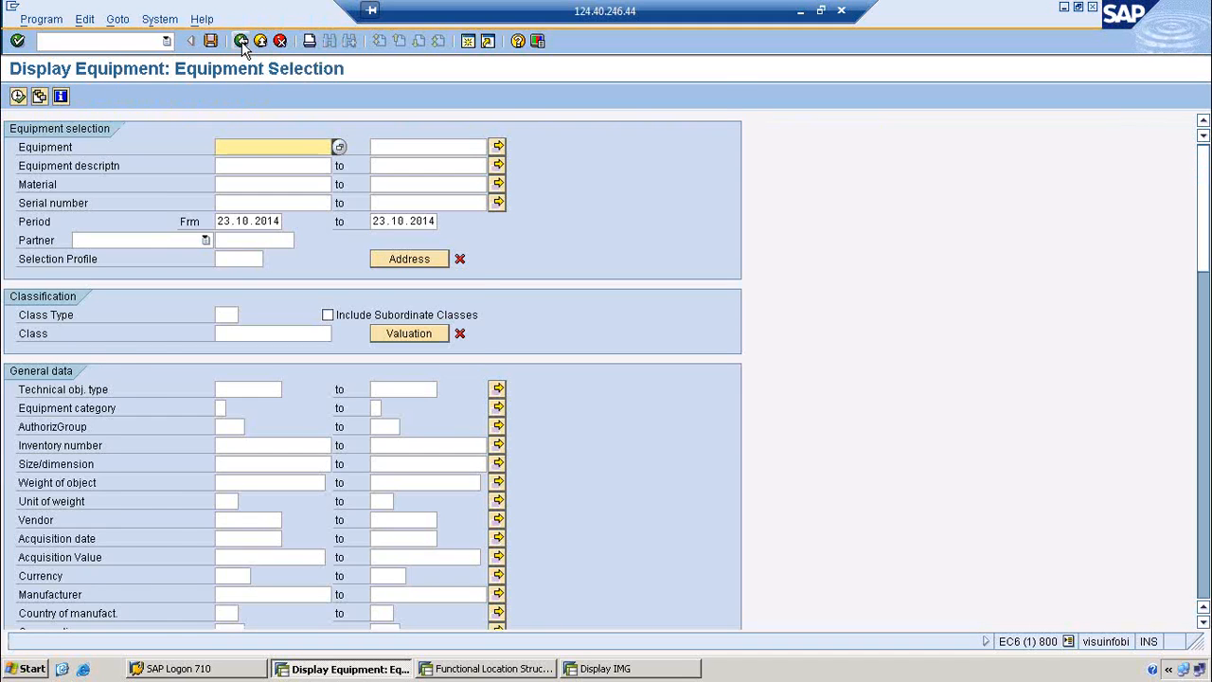
click(241, 40)
click(485, 668)
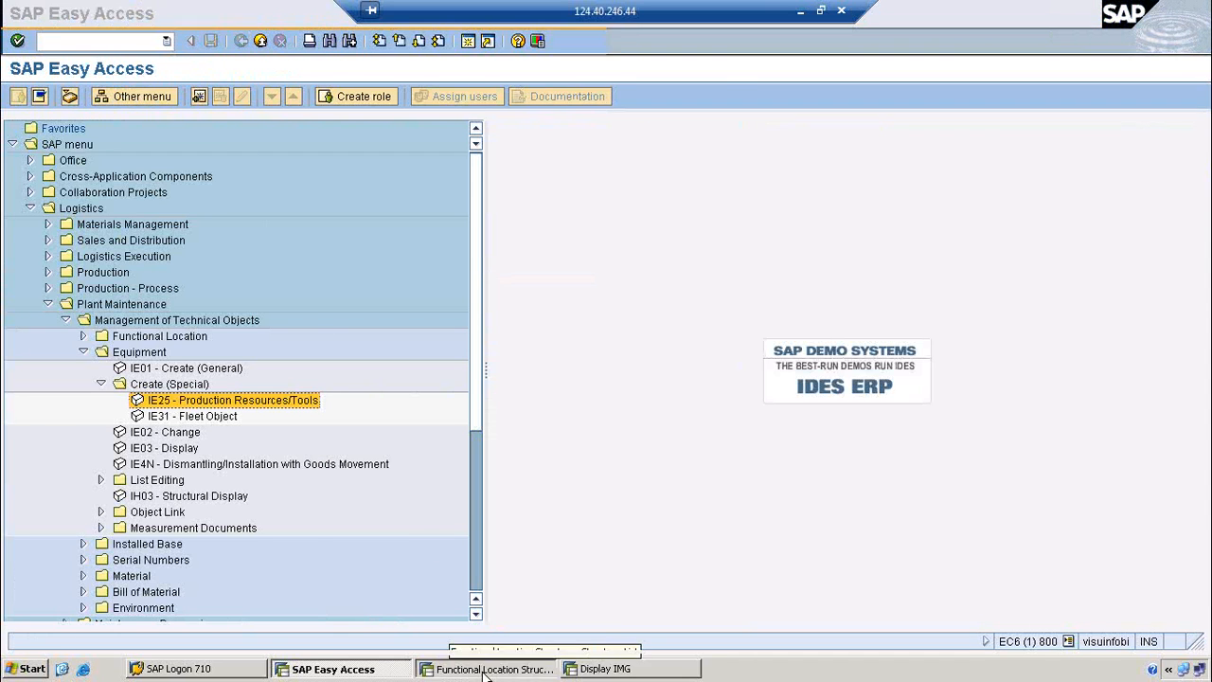
click(242, 41)
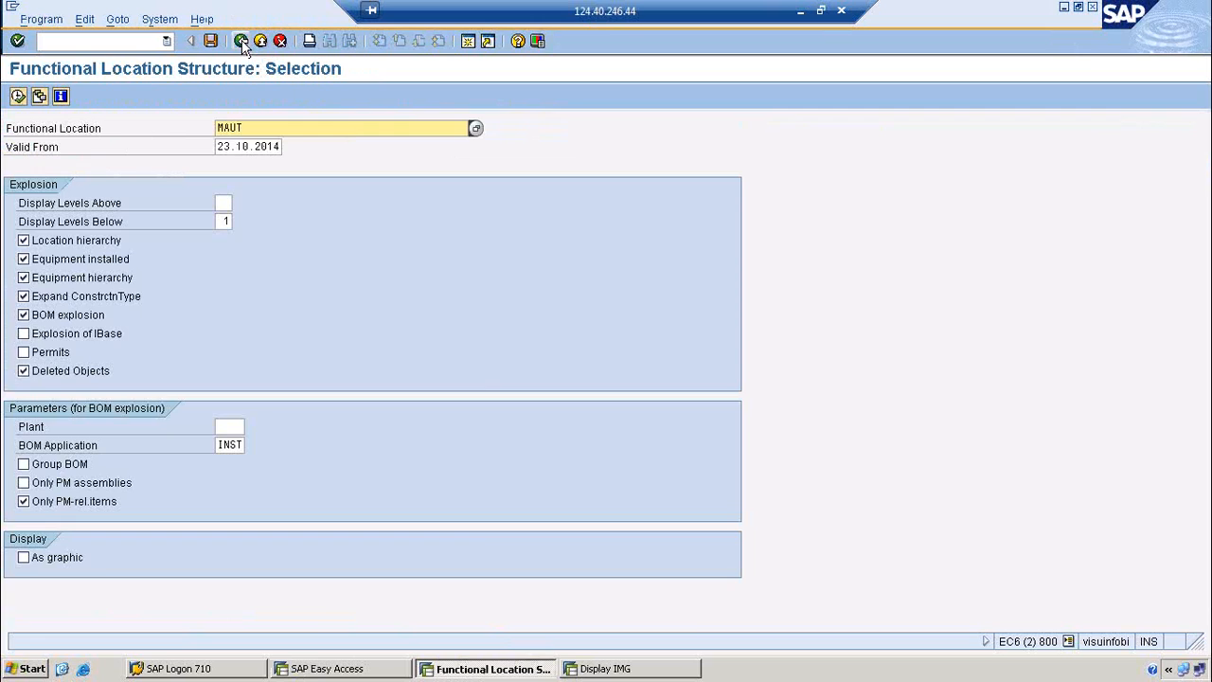
click(242, 40)
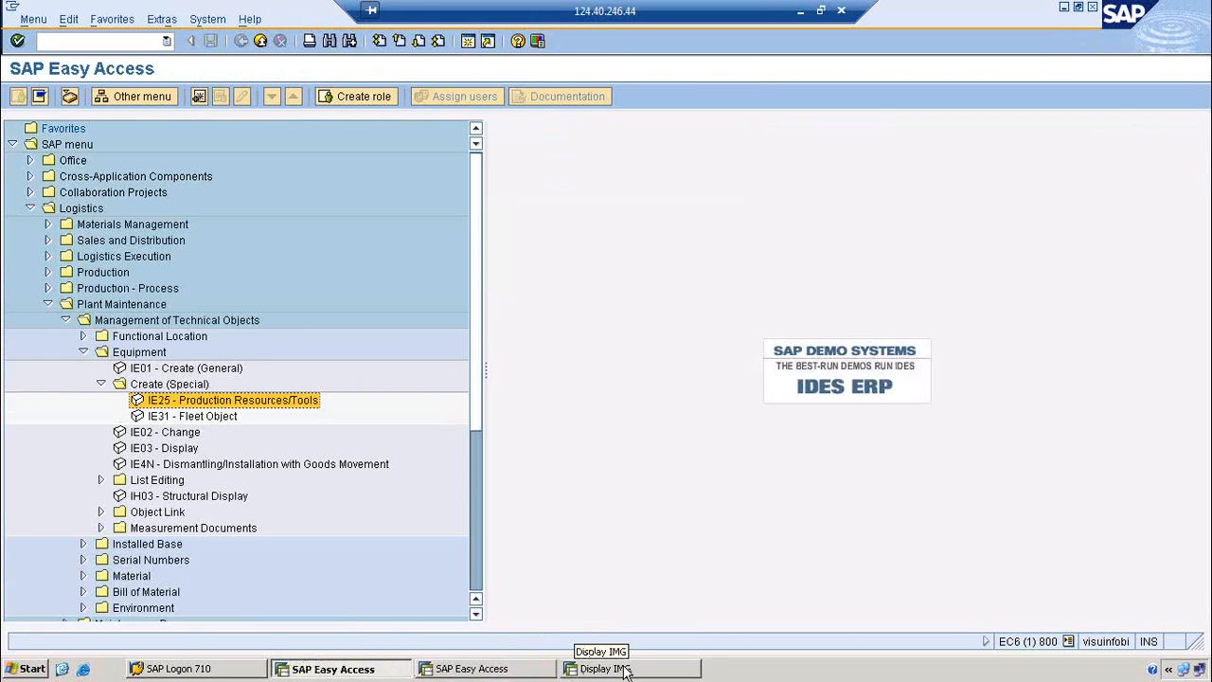
click(606, 669)
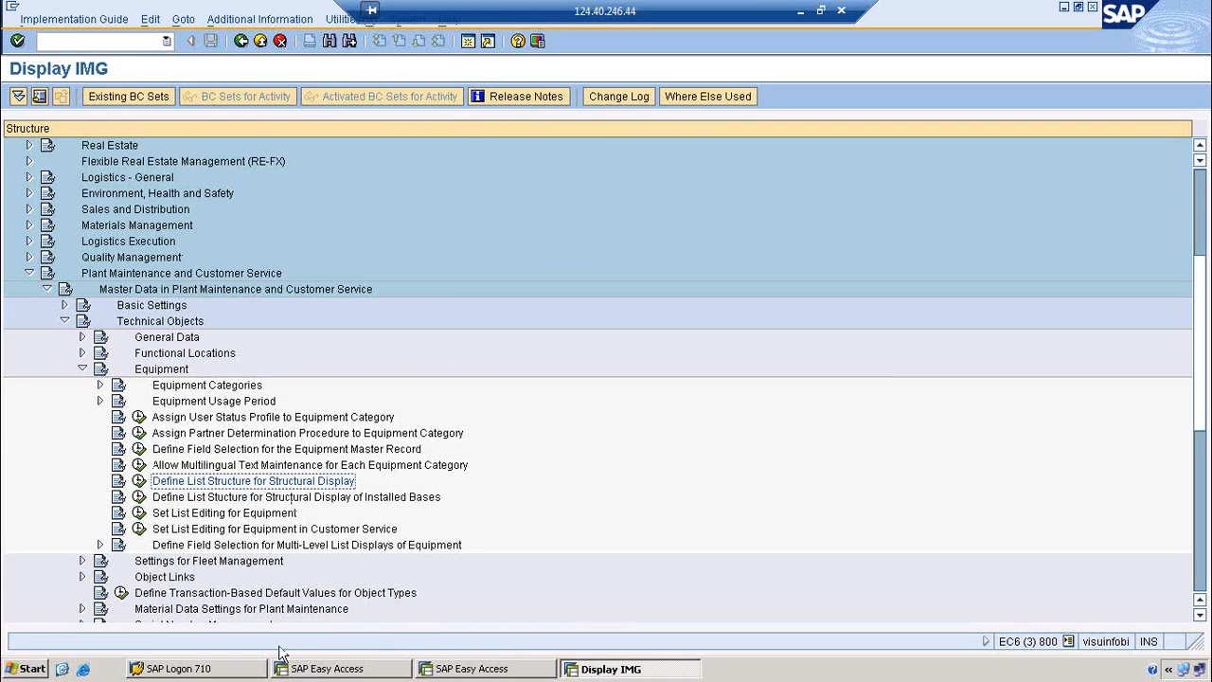
Step: Display the master record of equipment 10006401 with transaction IE03, and return to the initial screen
click(339, 668)
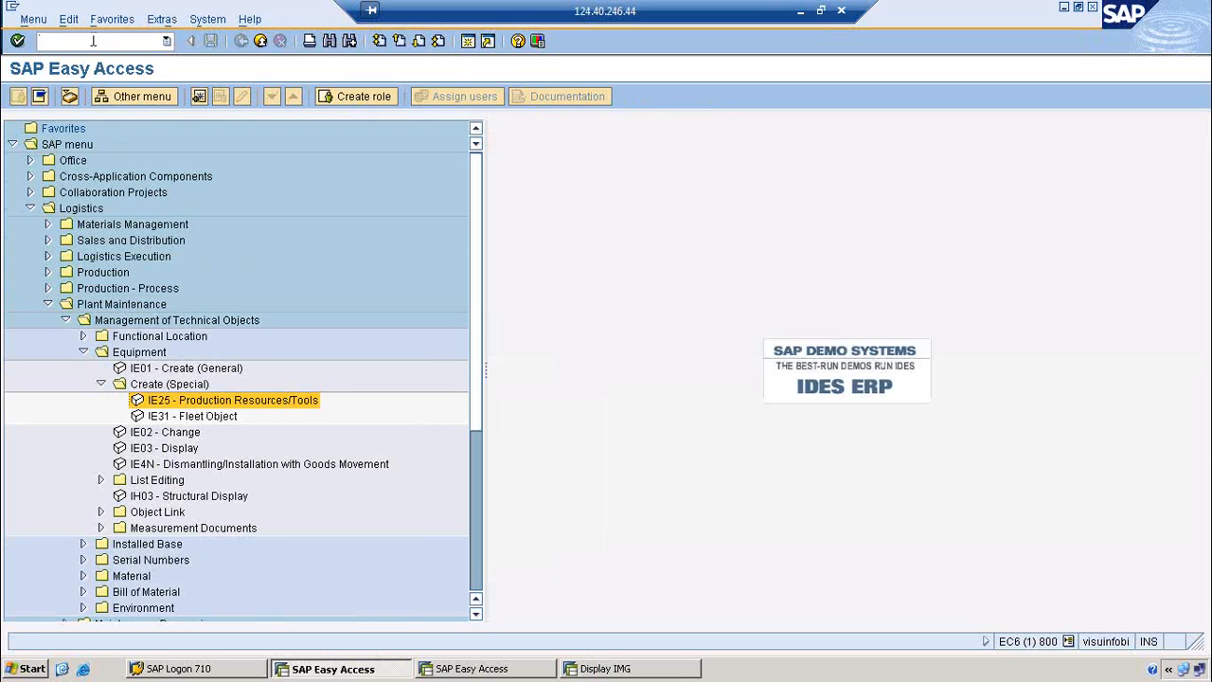
text(IE03)
key(Return)
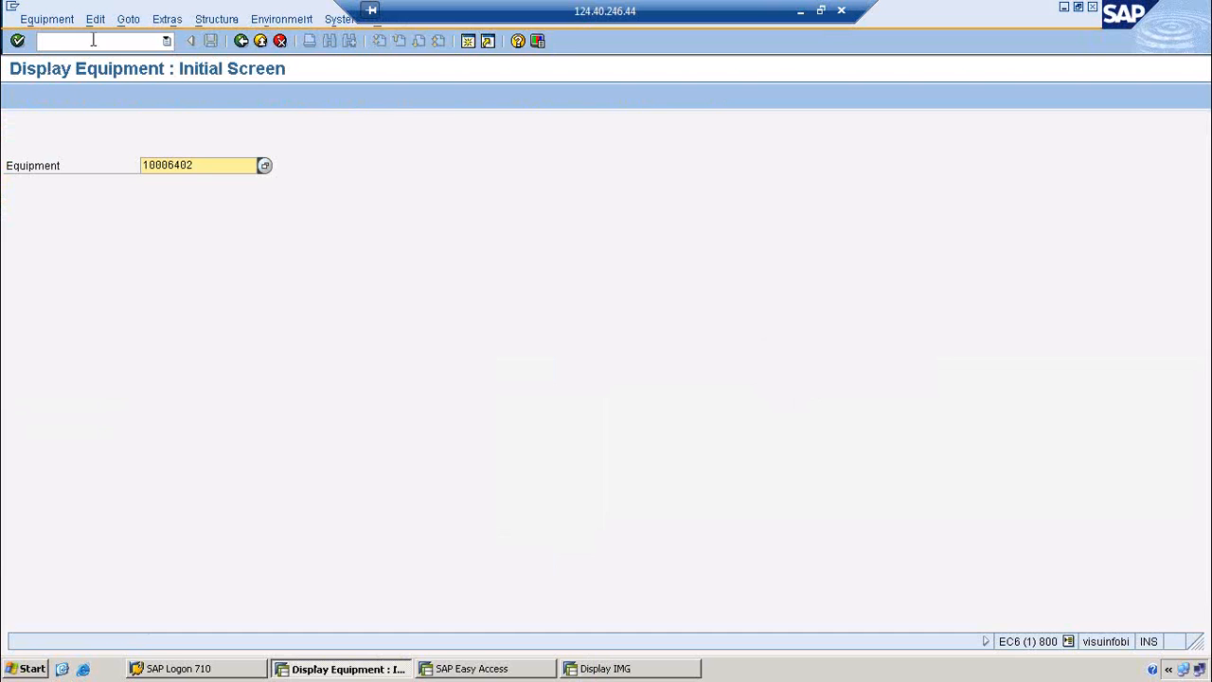
text(1)
key(Return)
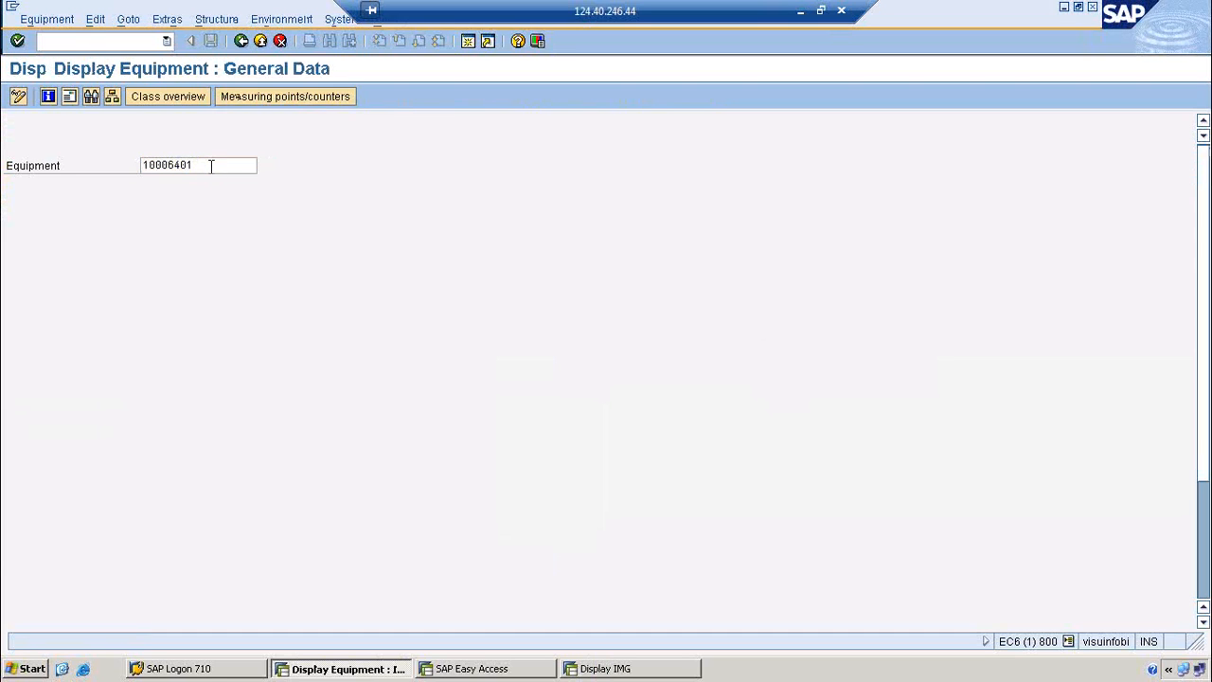
click(240, 42)
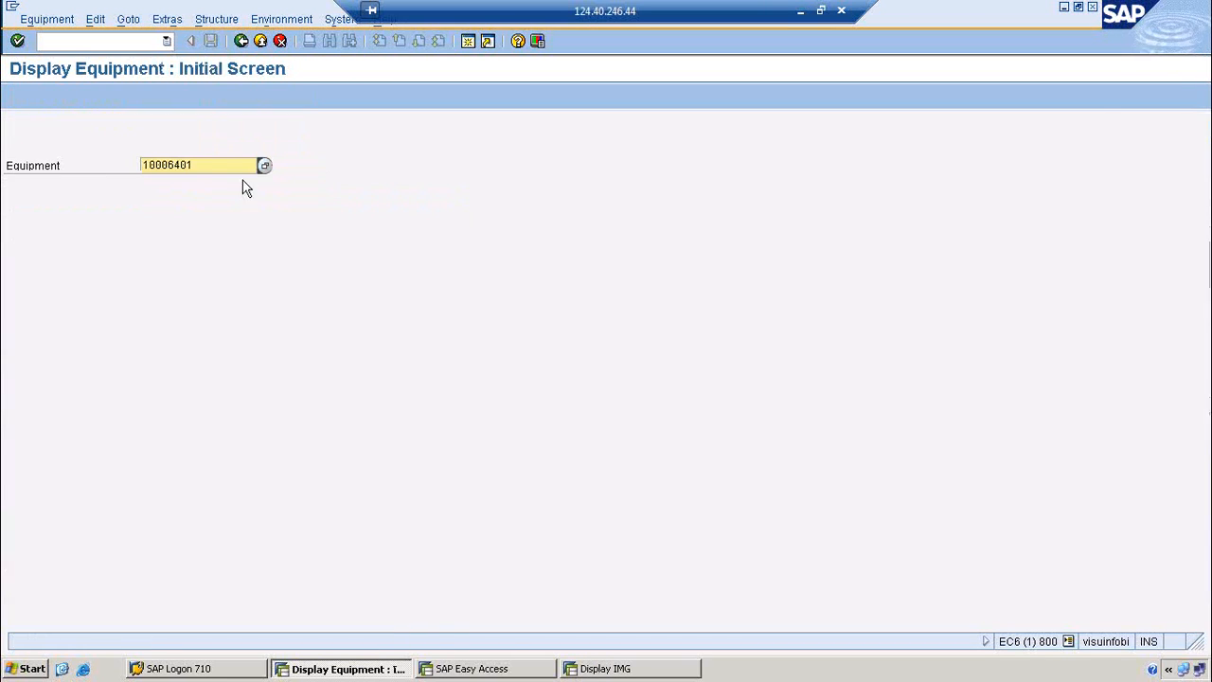
key(BackSpace)
key(BackSpace)
text(399)
key(Return)
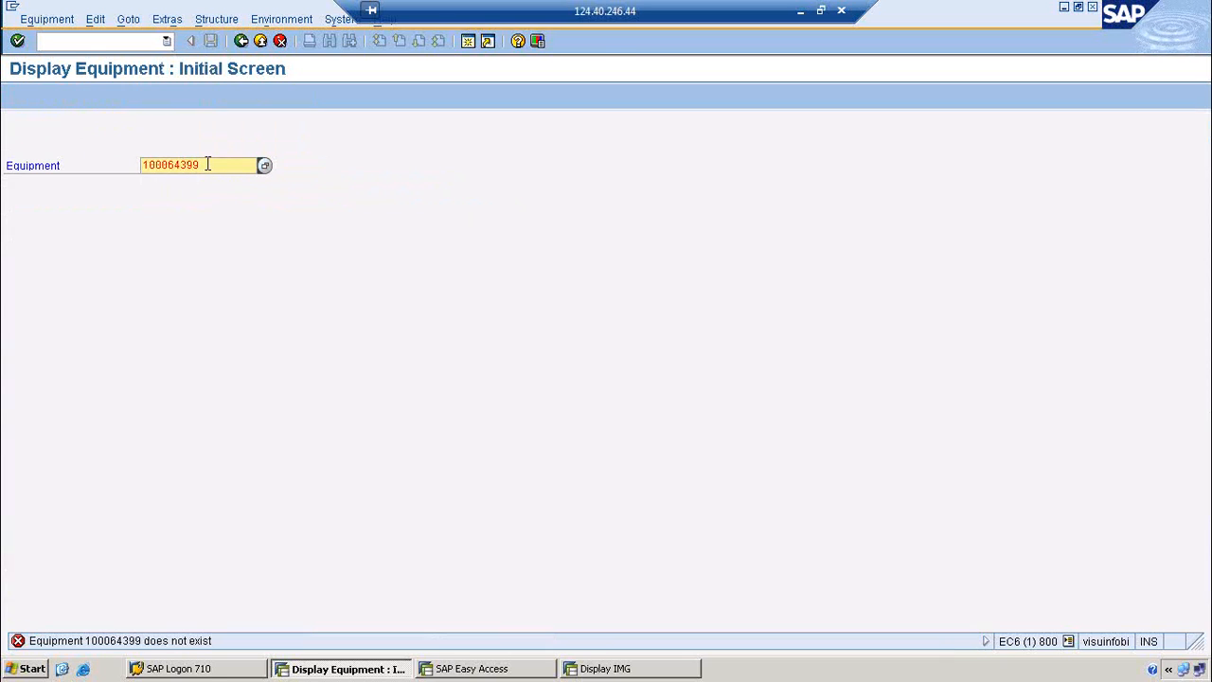
drag(182, 166, 222, 165)
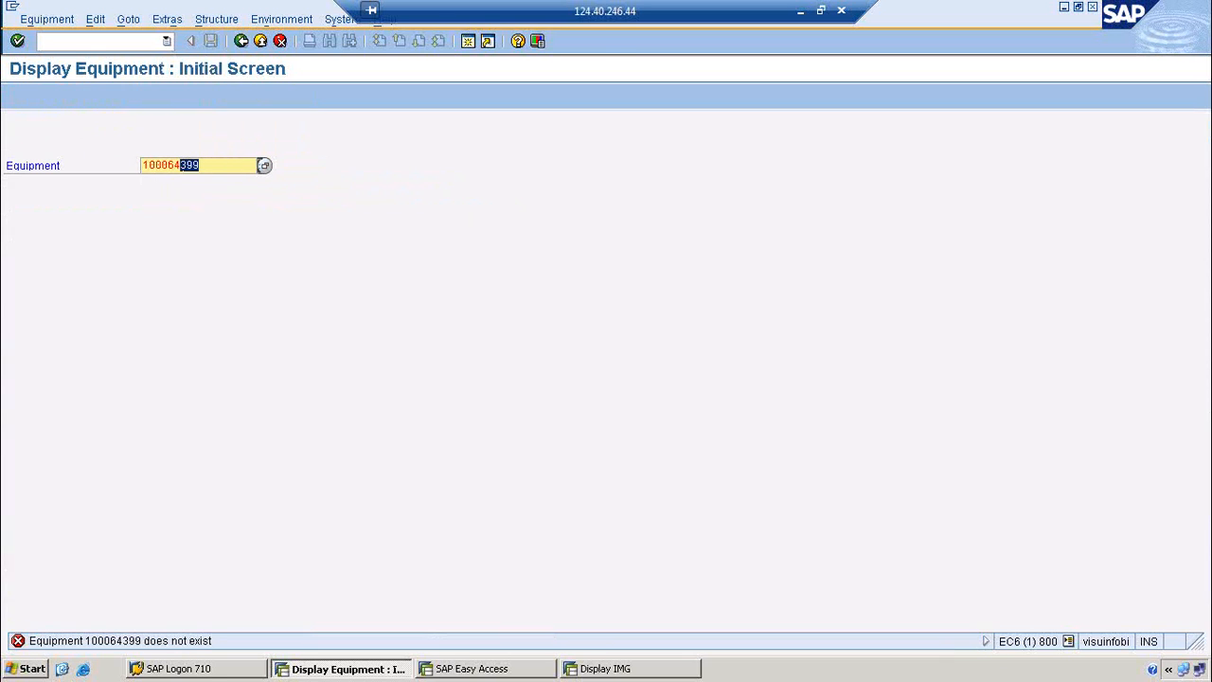
Step: Search for equipment by technical identification number GEN and display the master record of equipment 10006399
click(264, 164)
text(GEN)
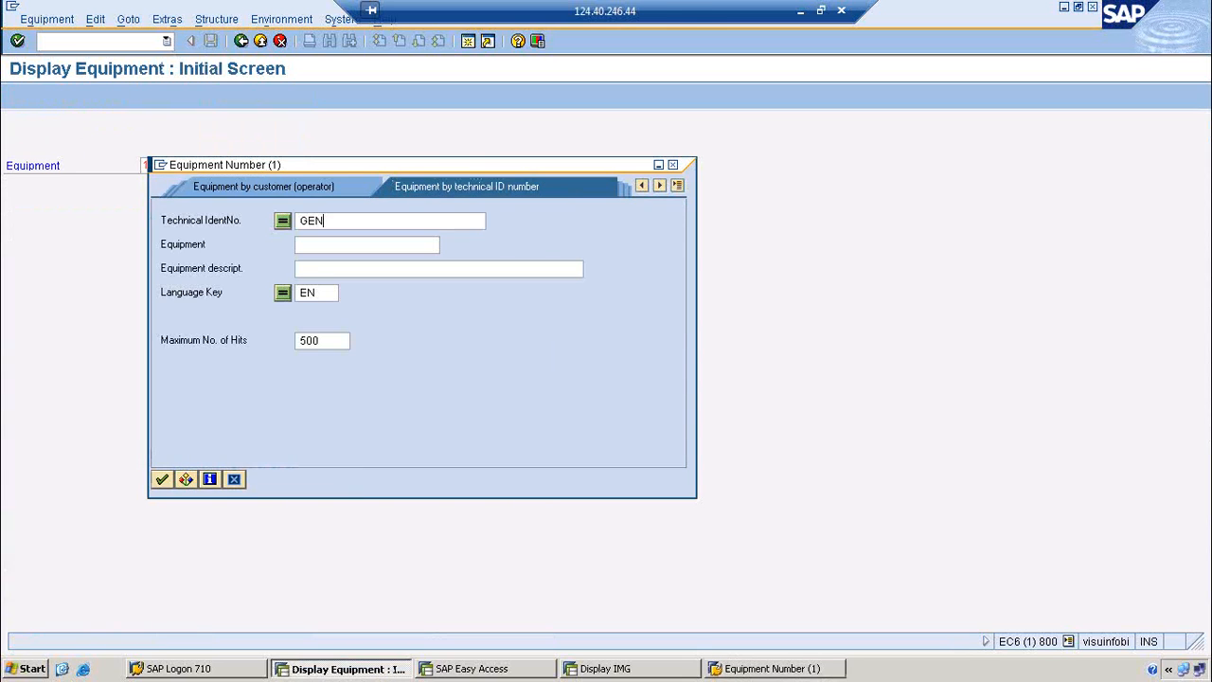
key(Return)
double_click(284, 108)
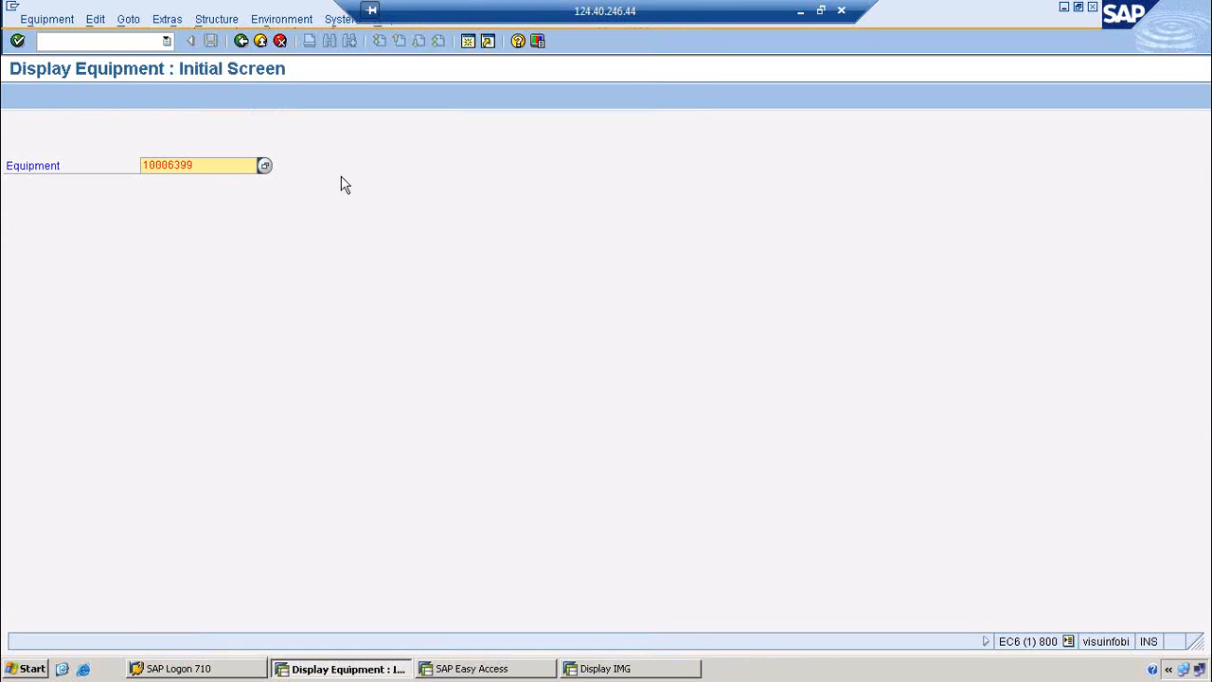
key(Return)
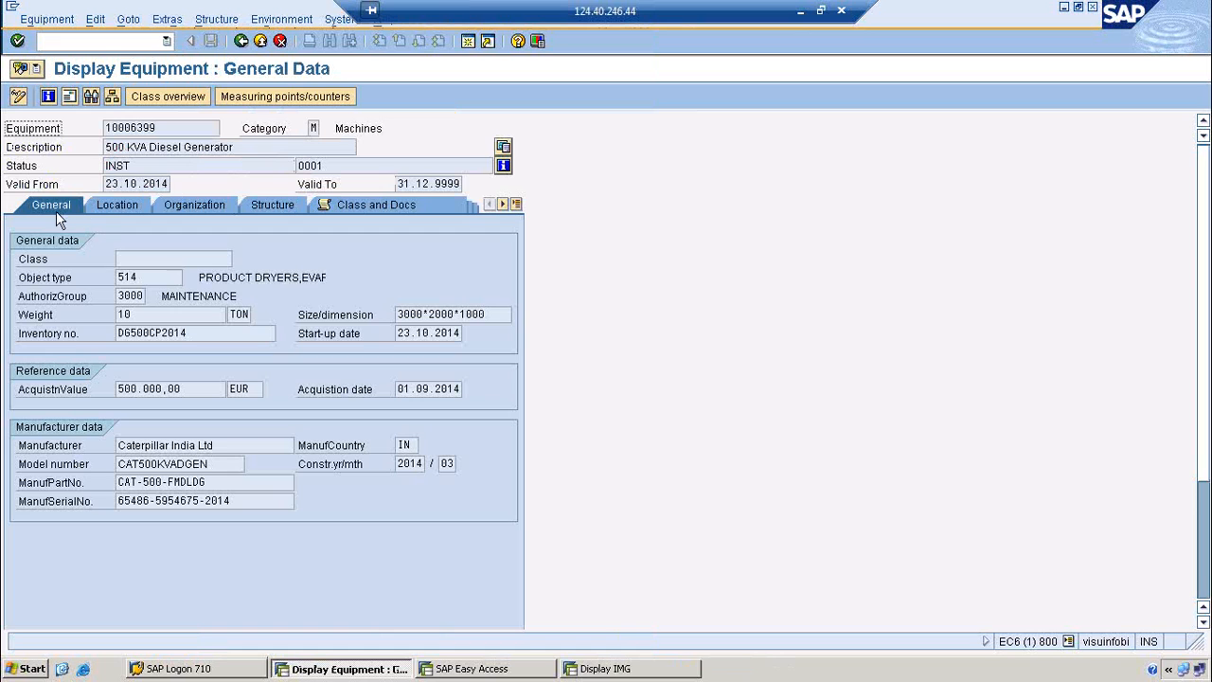
Step: Review the Location, Organization, Structure, Class and Docs, and Warranty and Partner data of equipment 10006399, and its category
click(112, 208)
click(216, 207)
click(272, 206)
click(347, 210)
click(421, 207)
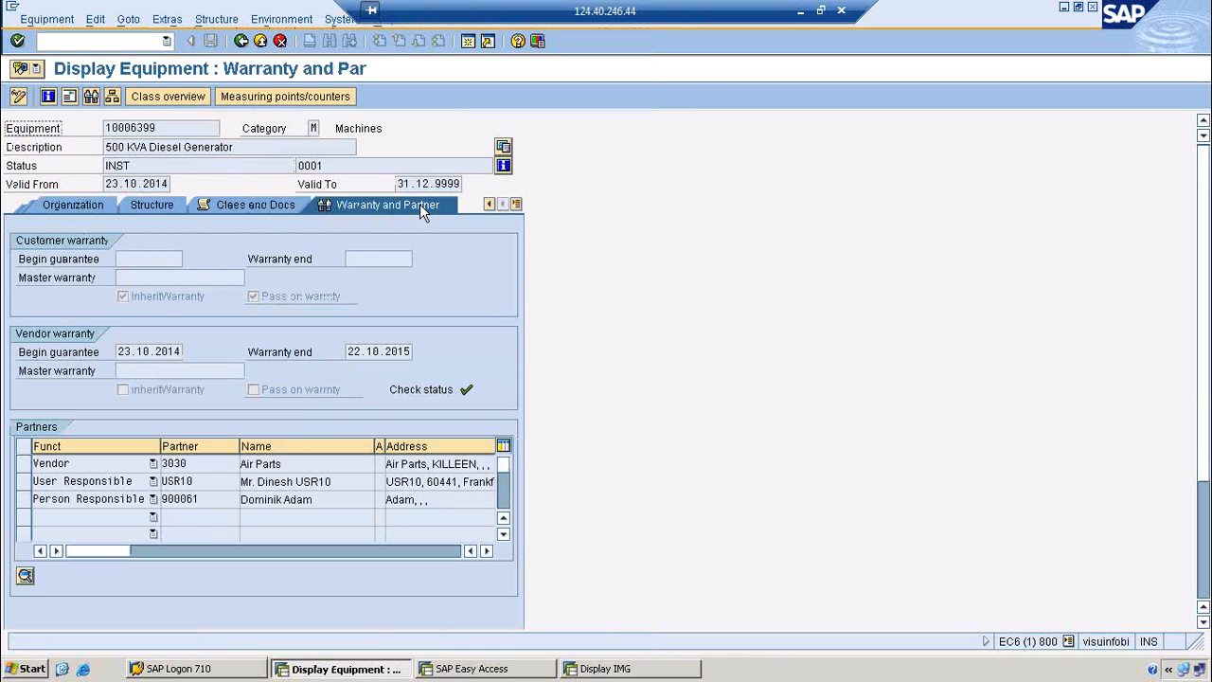
click(315, 127)
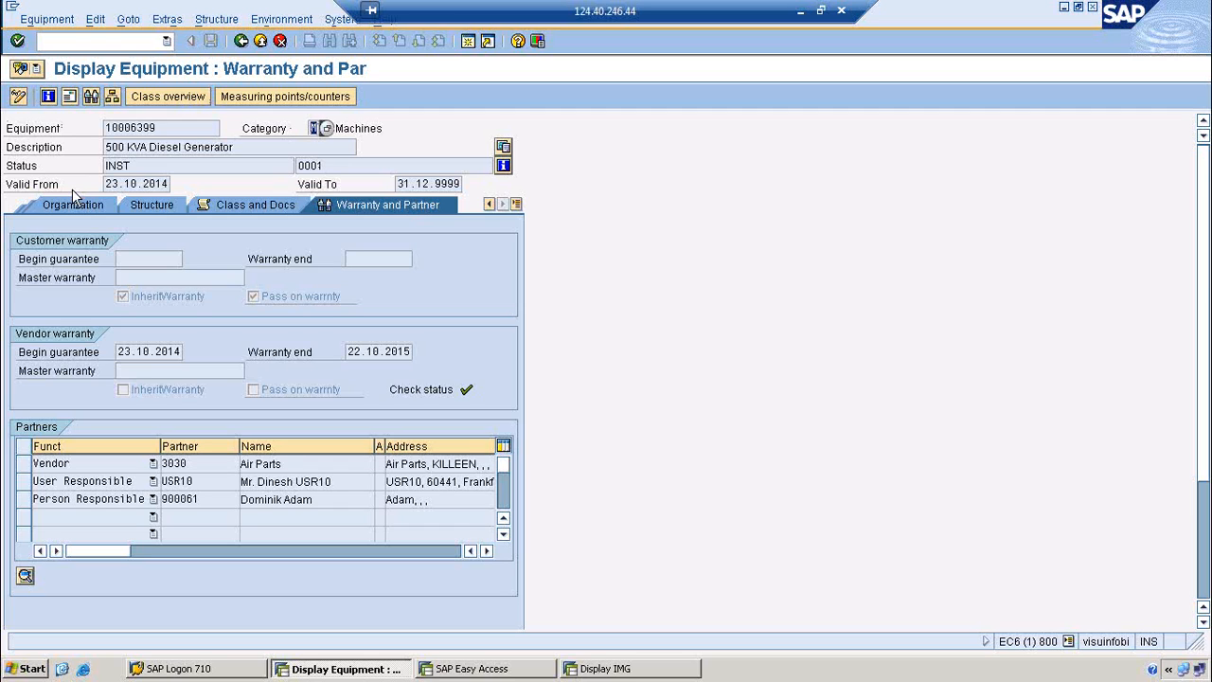
Step: Look up the view profile of equipment category M under Maintain Equipment Category in the Display IMG session, and return to the IMG structure
click(632, 669)
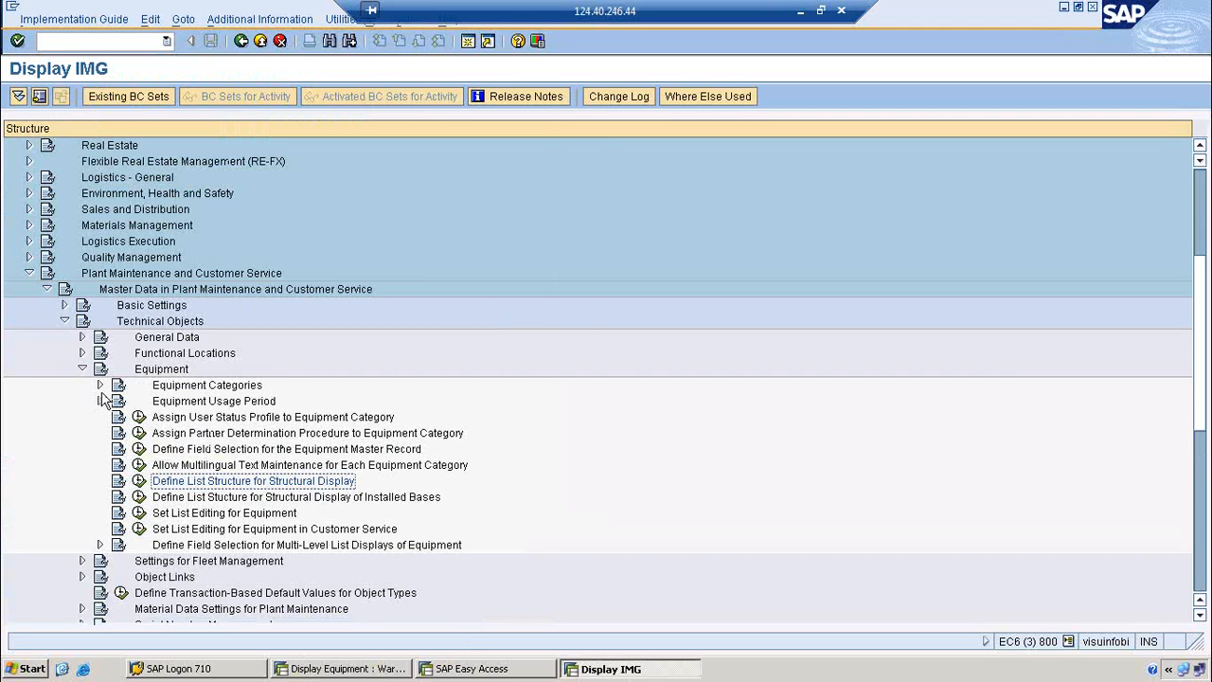
click(99, 386)
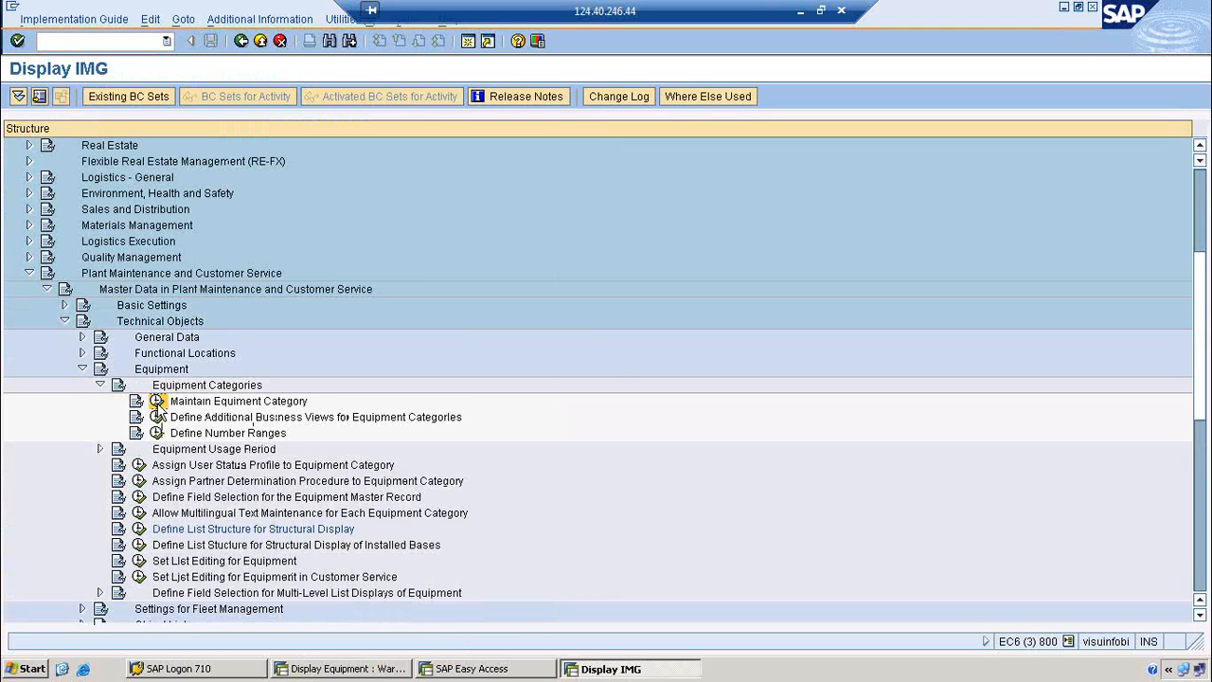
click(157, 401)
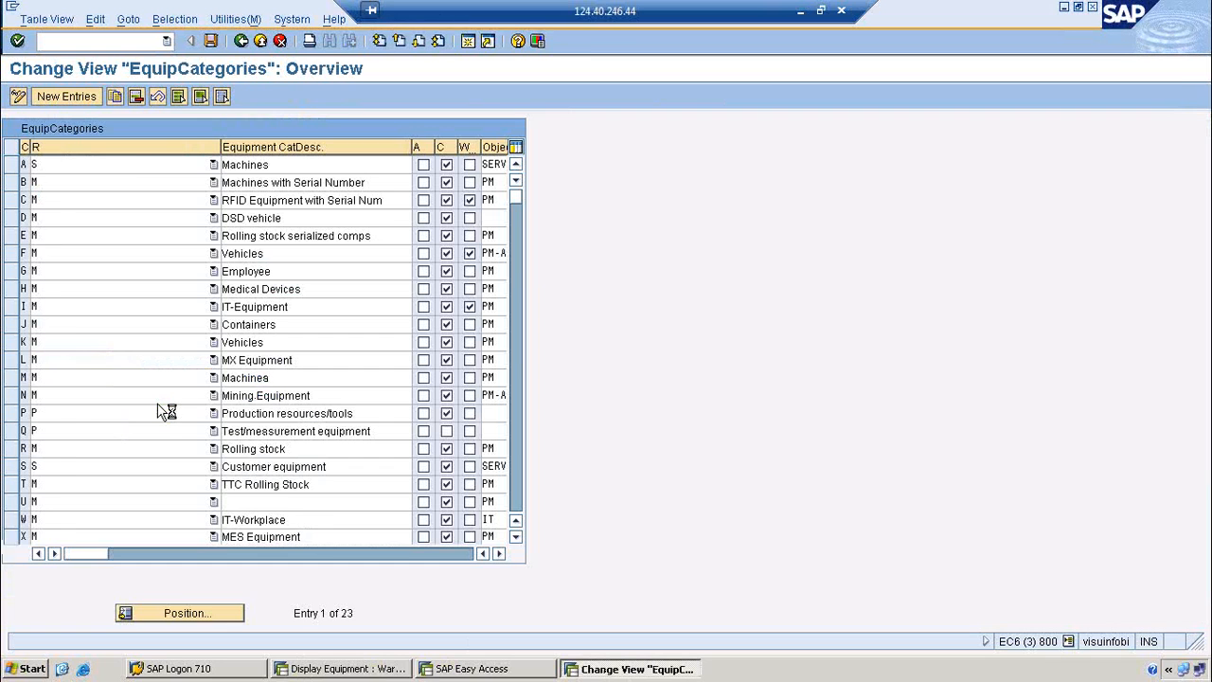
click(11, 376)
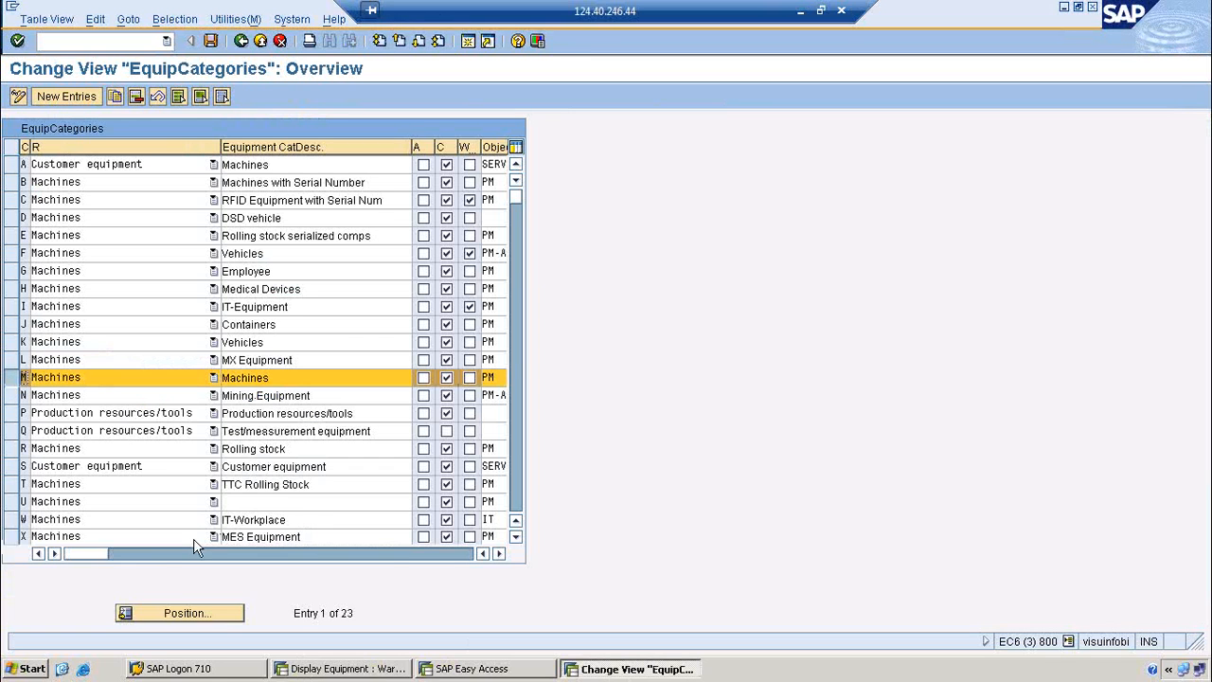
click(499, 554)
drag(232, 377, 196, 377)
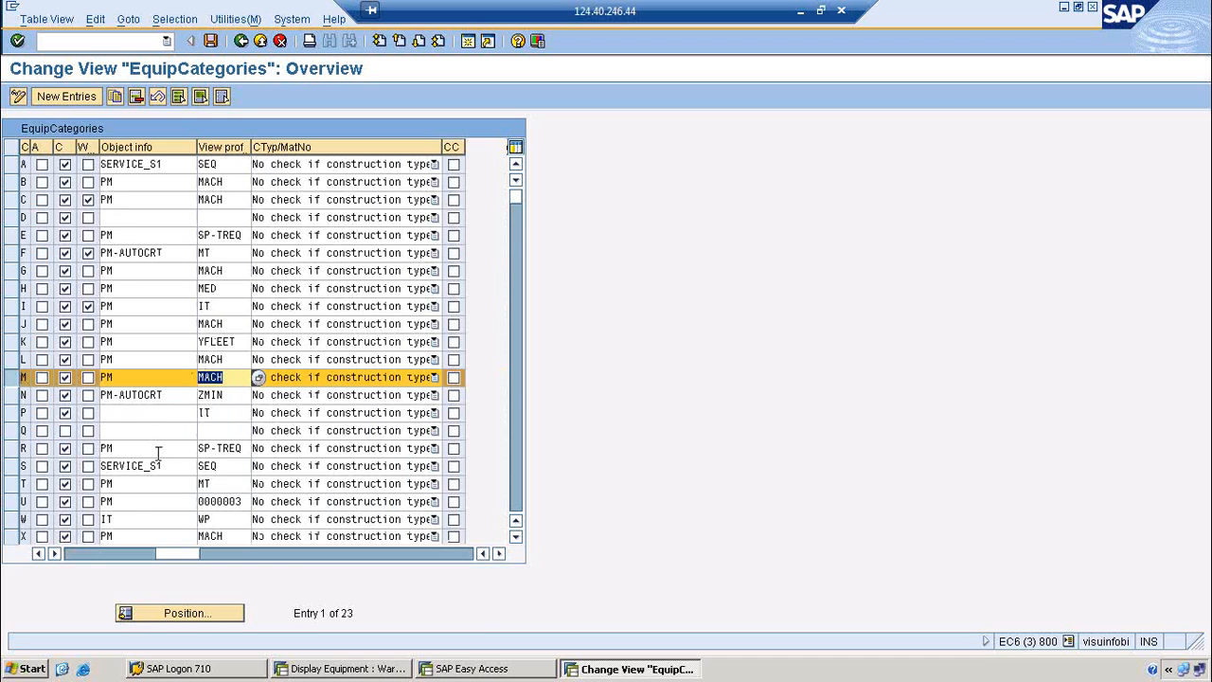
click(241, 40)
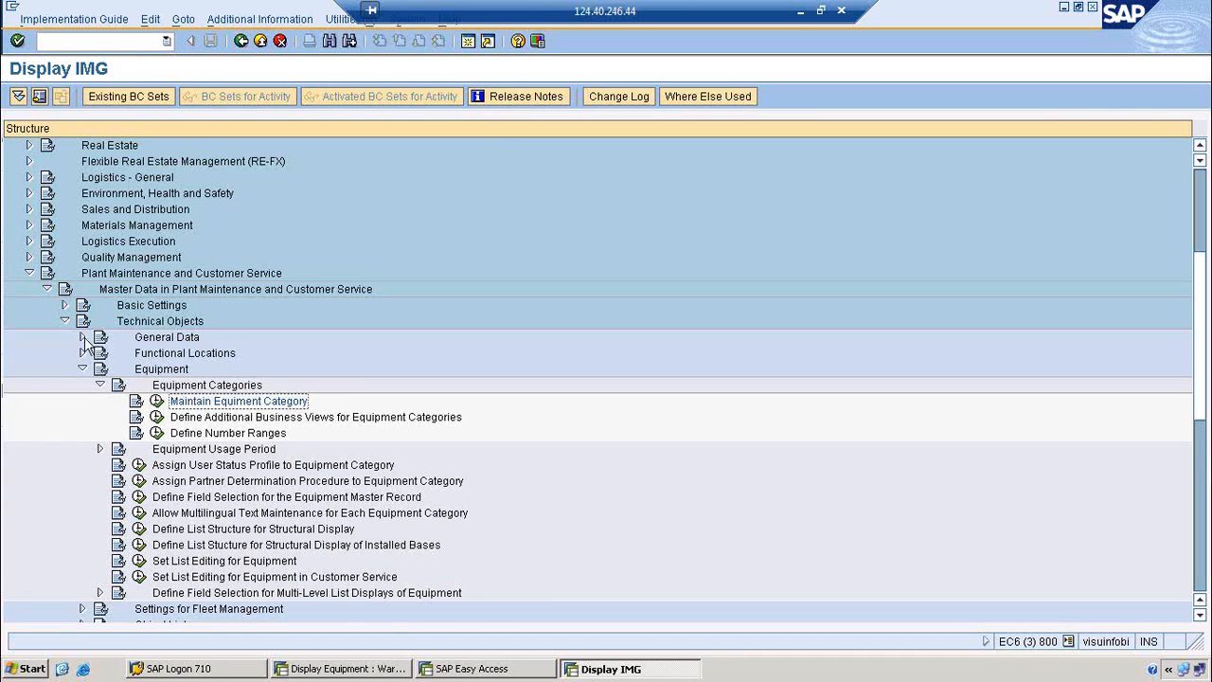
Step: Open Set View Profiles for Technical Objects under General Data and examine the activity and layout of views for profile MACH
click(83, 338)
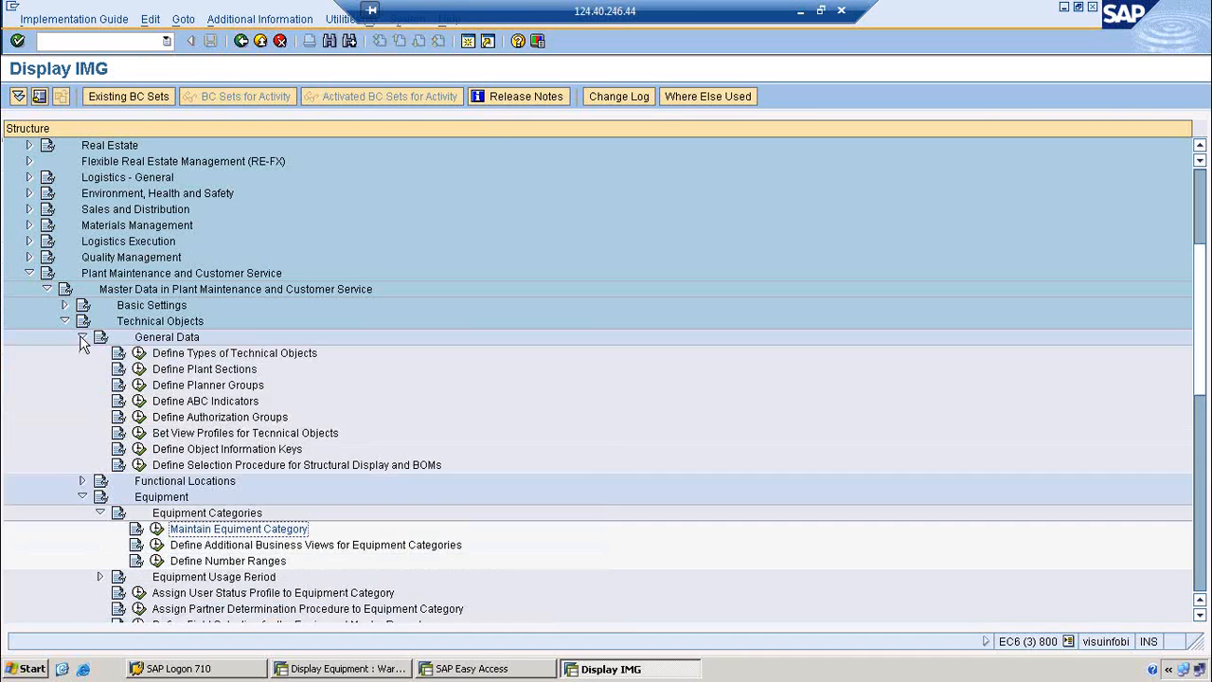
click(140, 433)
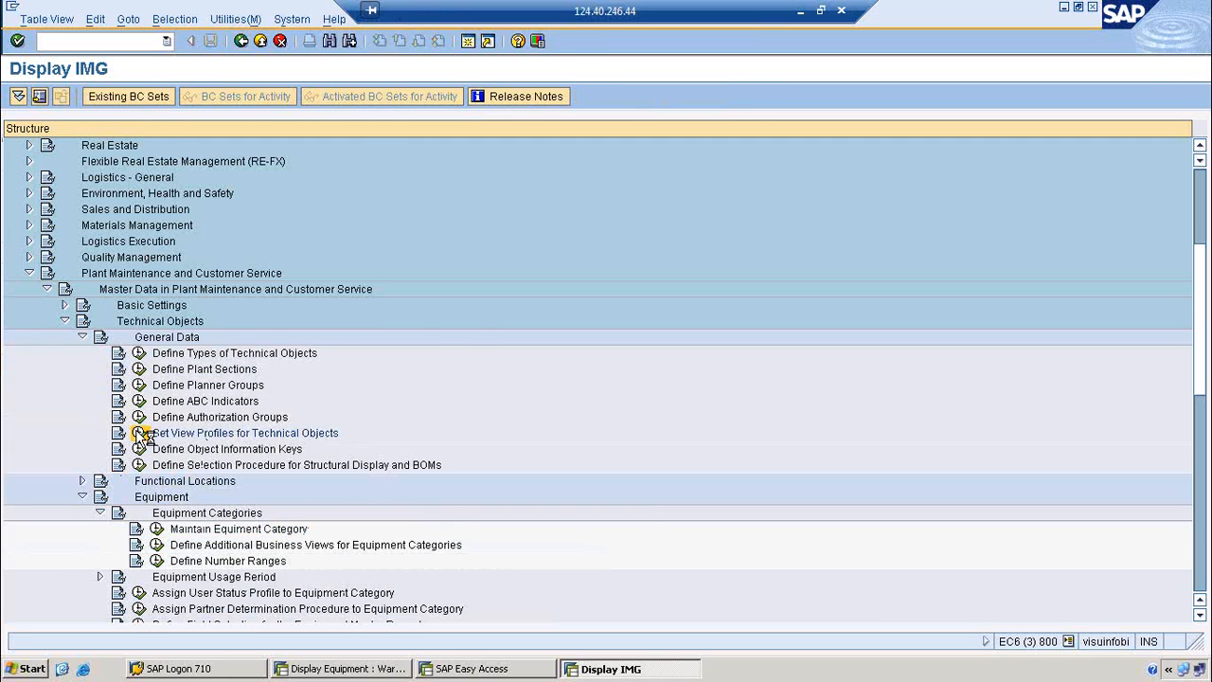
drag(411, 199, 367, 192)
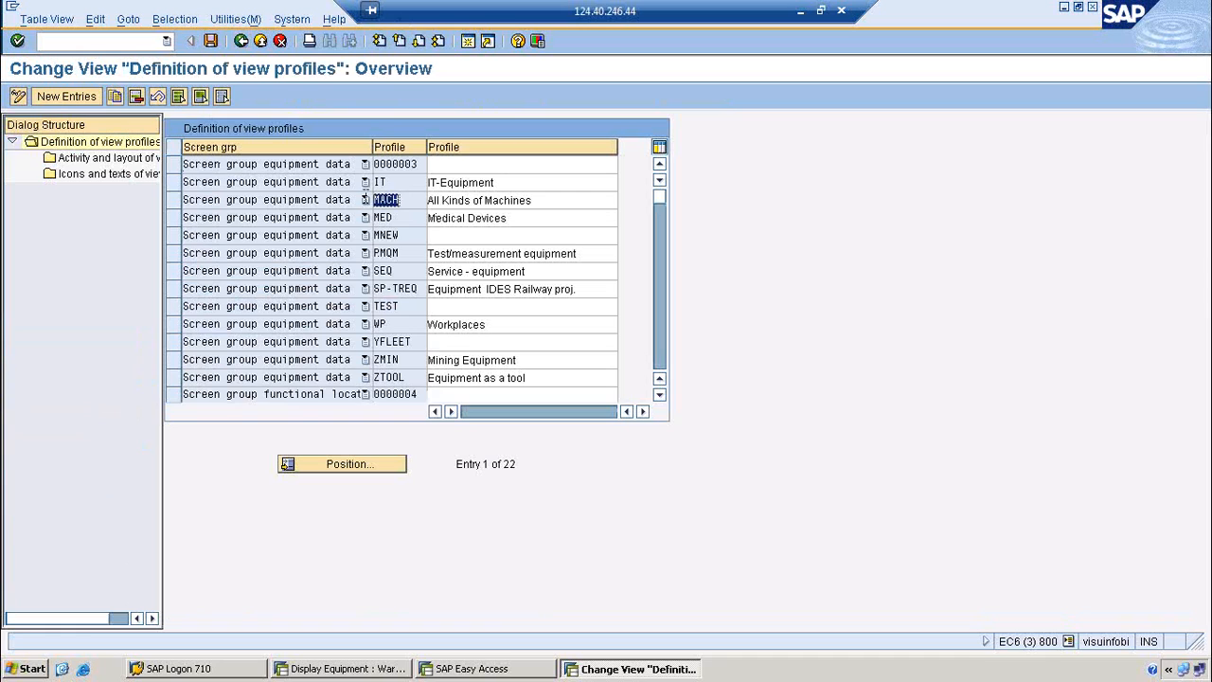
click(174, 199)
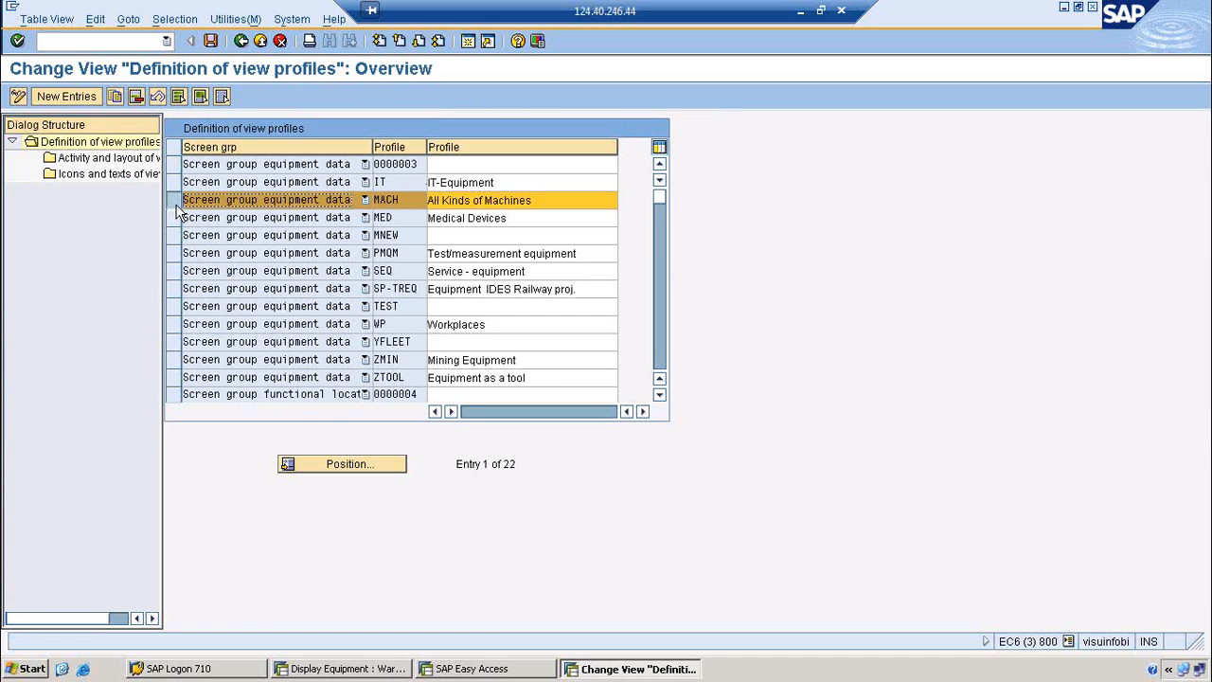
double_click(106, 158)
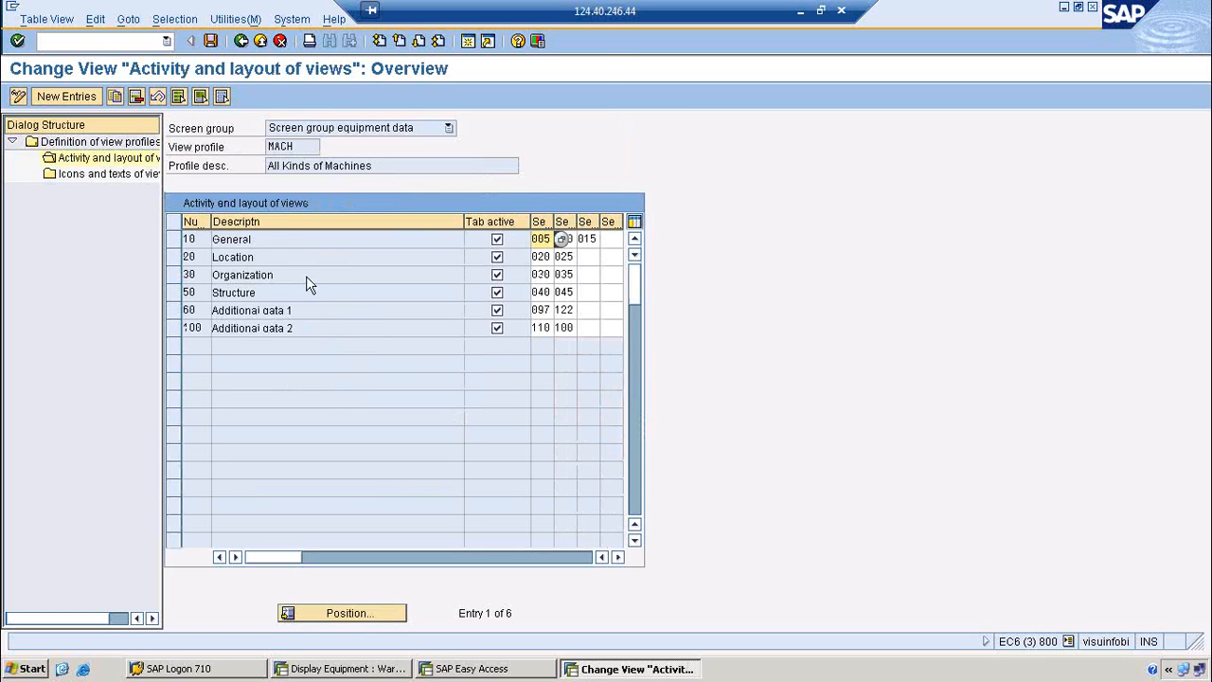
drag(271, 241, 215, 239)
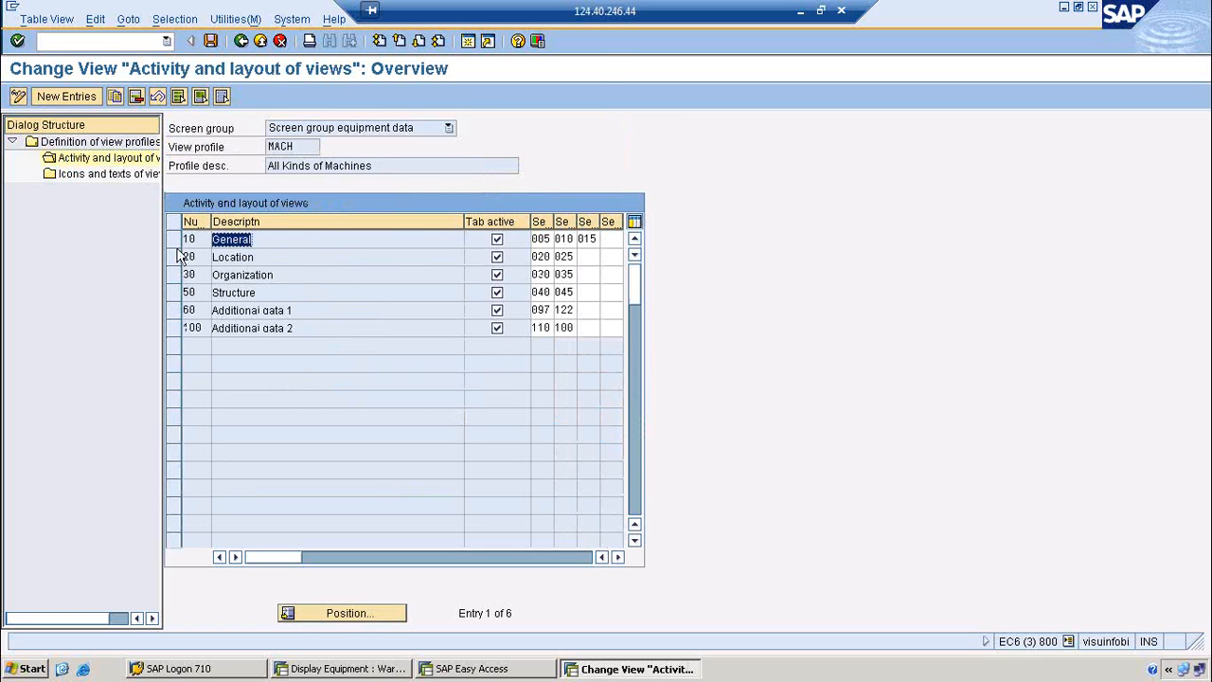
double_click(283, 274)
click(264, 294)
click(304, 310)
click(305, 327)
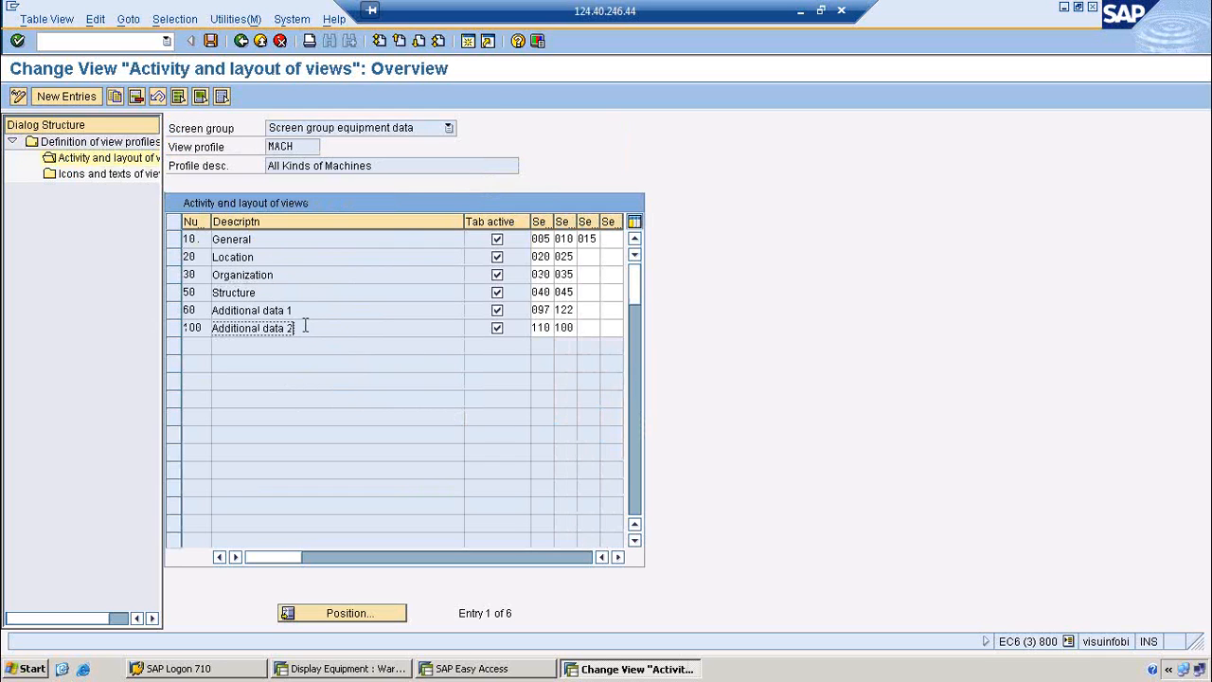
Step: Display the icons and texts of the MACH views, narrow the description and icon columns to read the titles, and return to the profile list
double_click(119, 176)
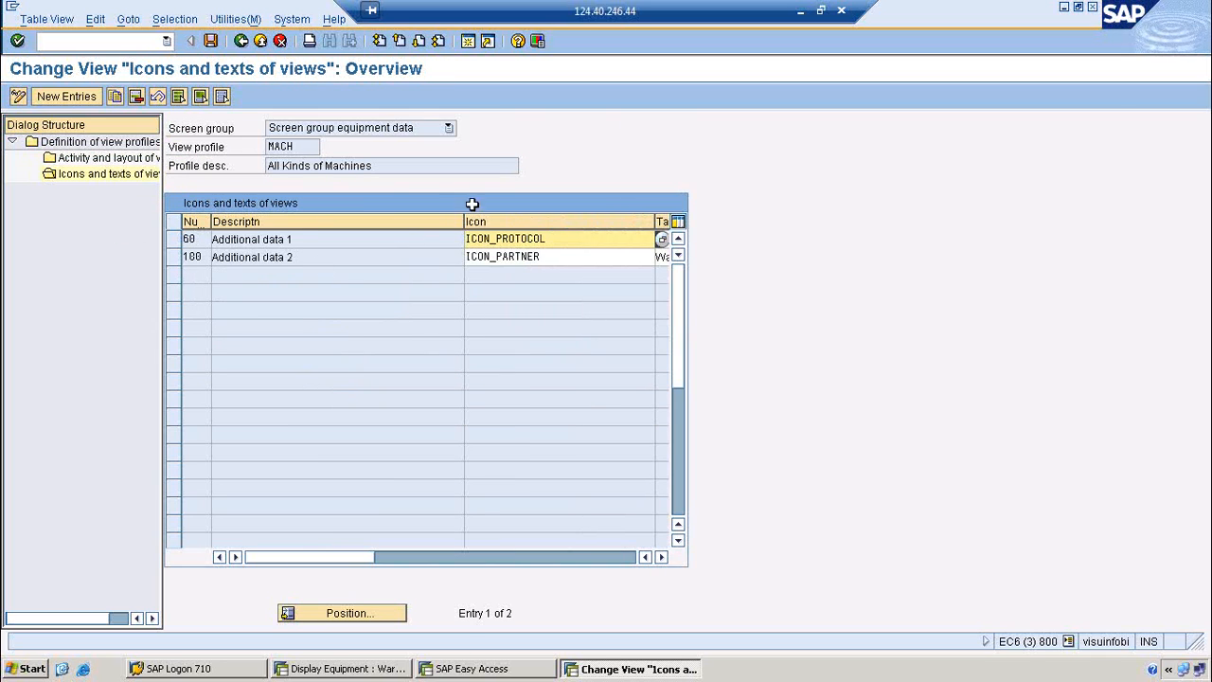
drag(464, 221, 328, 223)
click(603, 241)
click(631, 256)
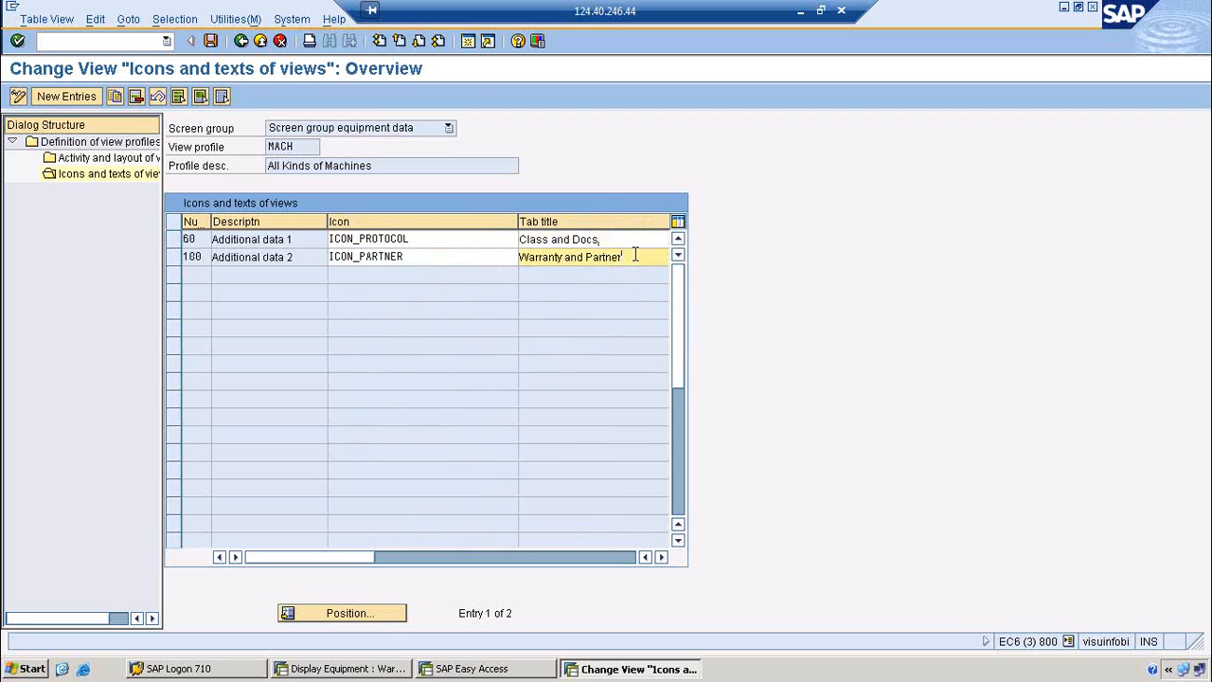
drag(519, 221, 431, 227)
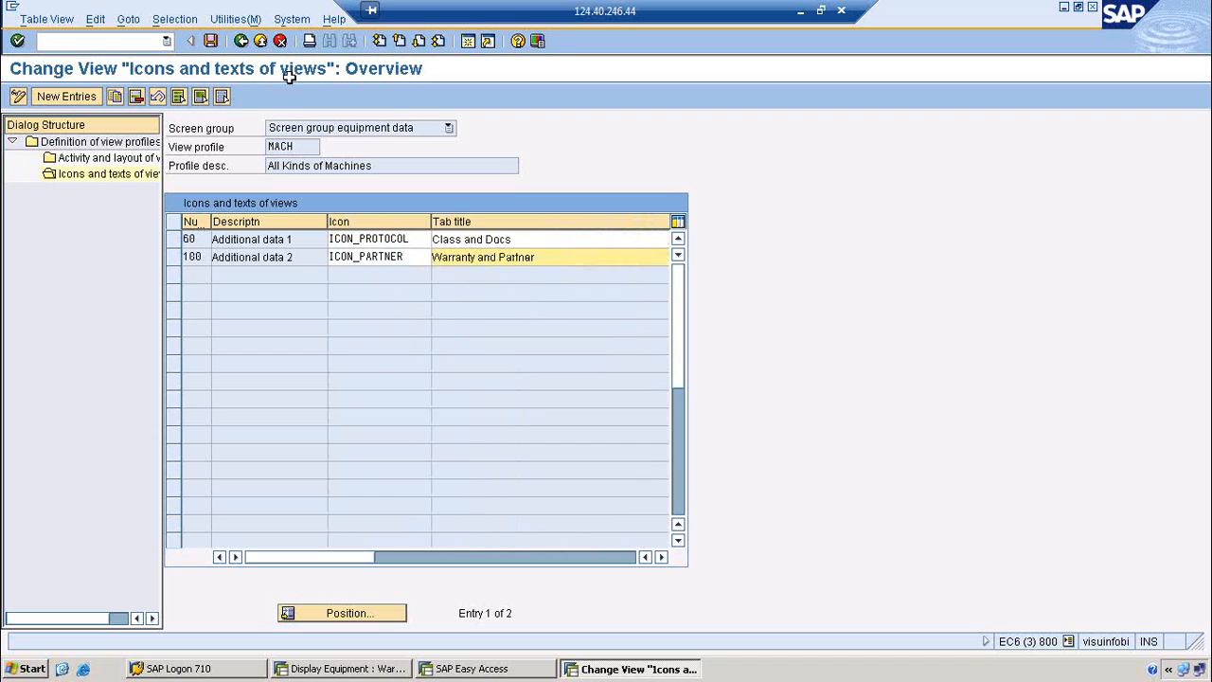
click(243, 42)
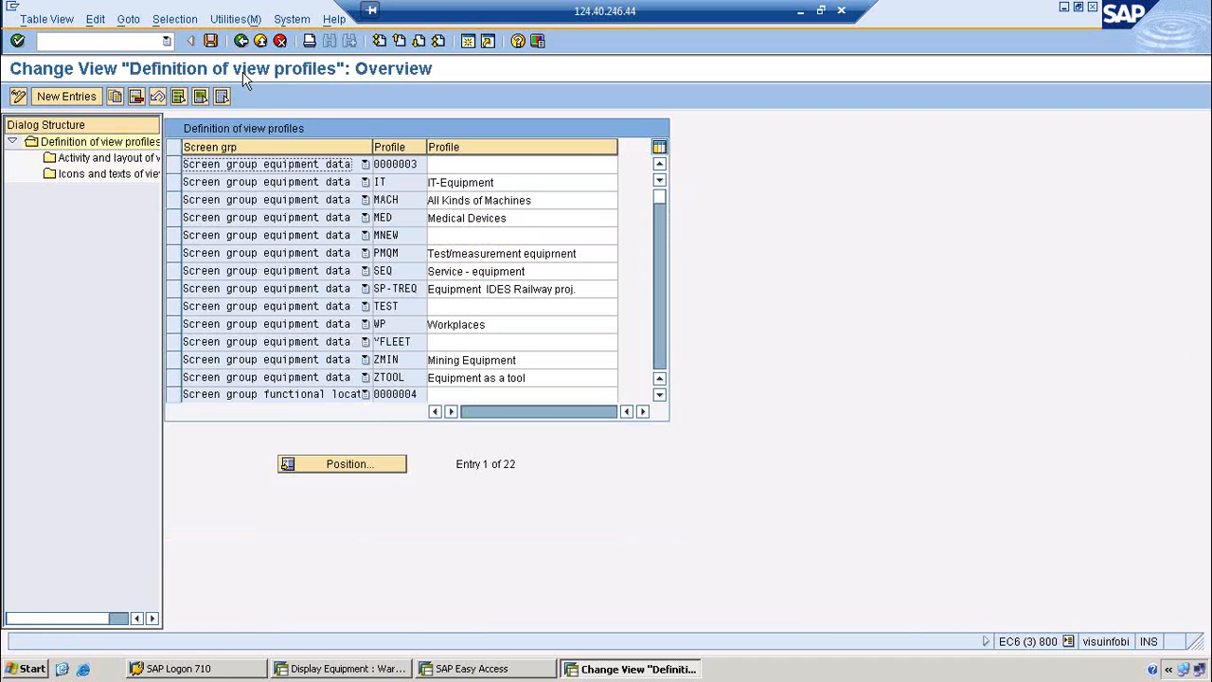
Step: Locate the SFL view profile for functional locations in the list of view profiles
click(660, 396)
click(660, 395)
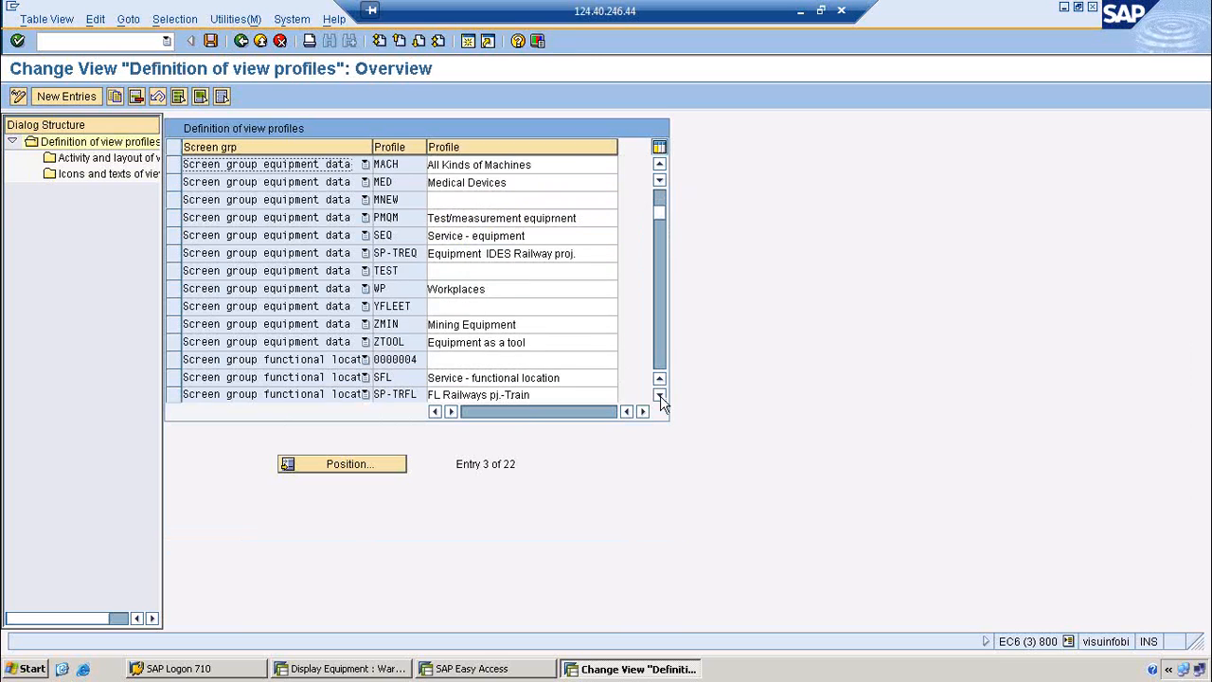
double_click(377, 377)
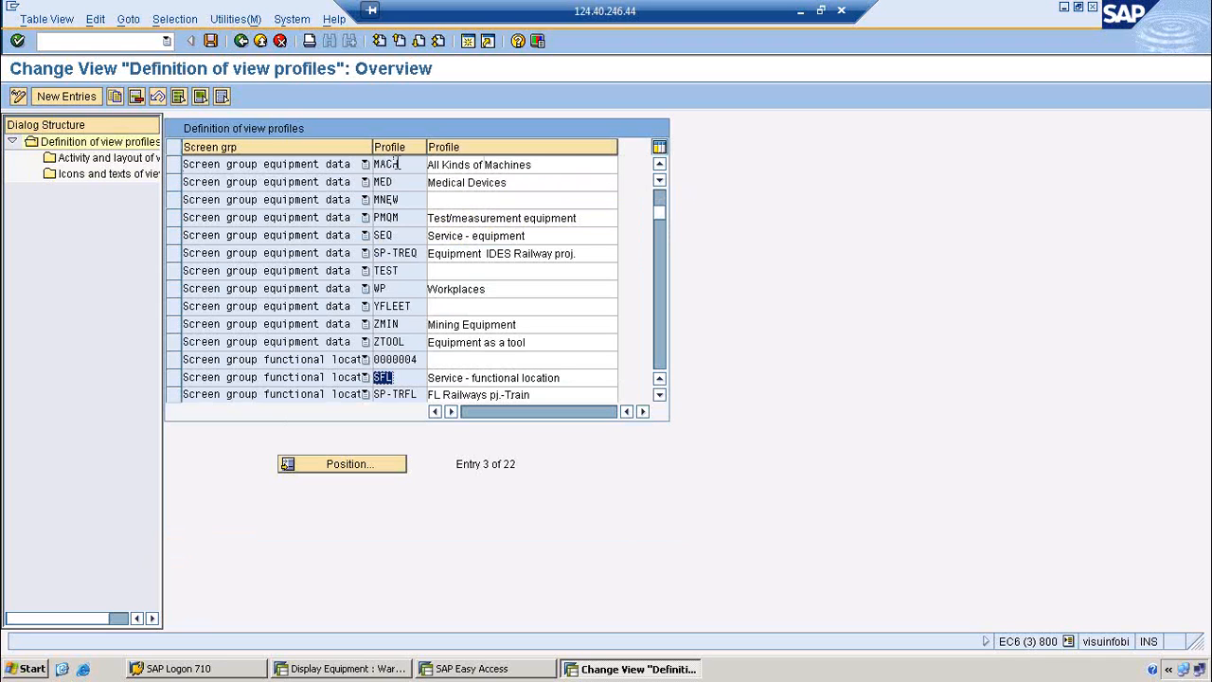
Step: Reopen the activity and layout of views for profile MACH and check the sequence numbers assigned to the General view
click(174, 164)
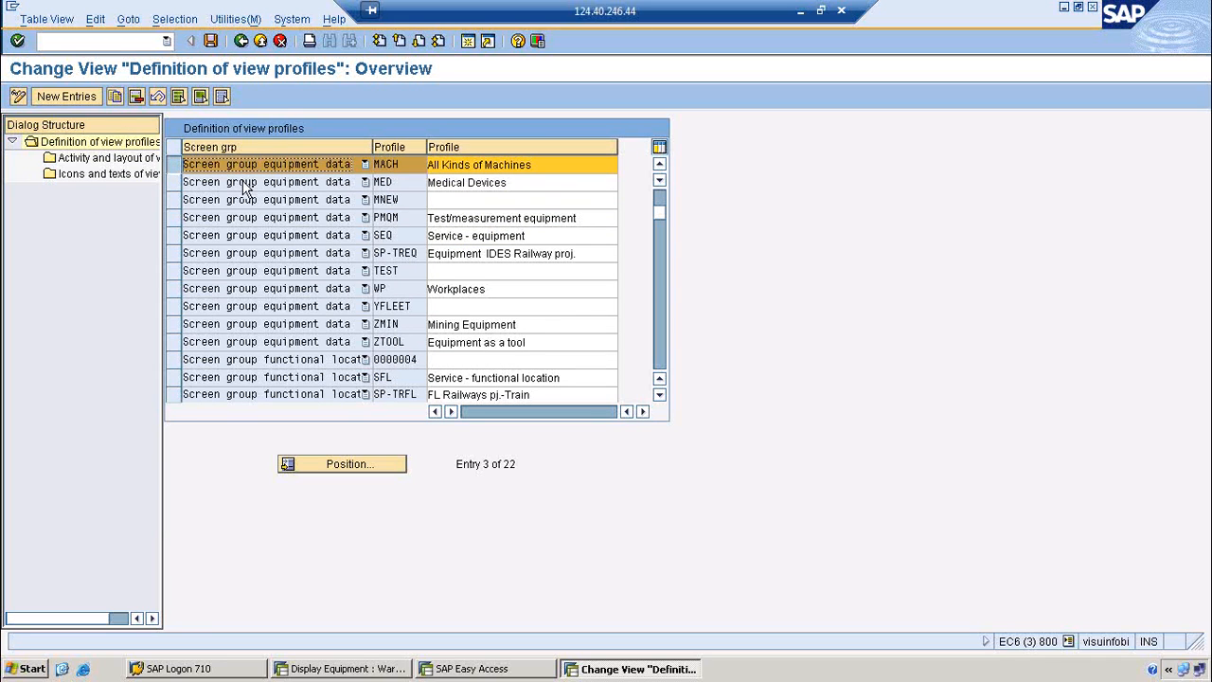
double_click(95, 158)
click(263, 240)
click(538, 239)
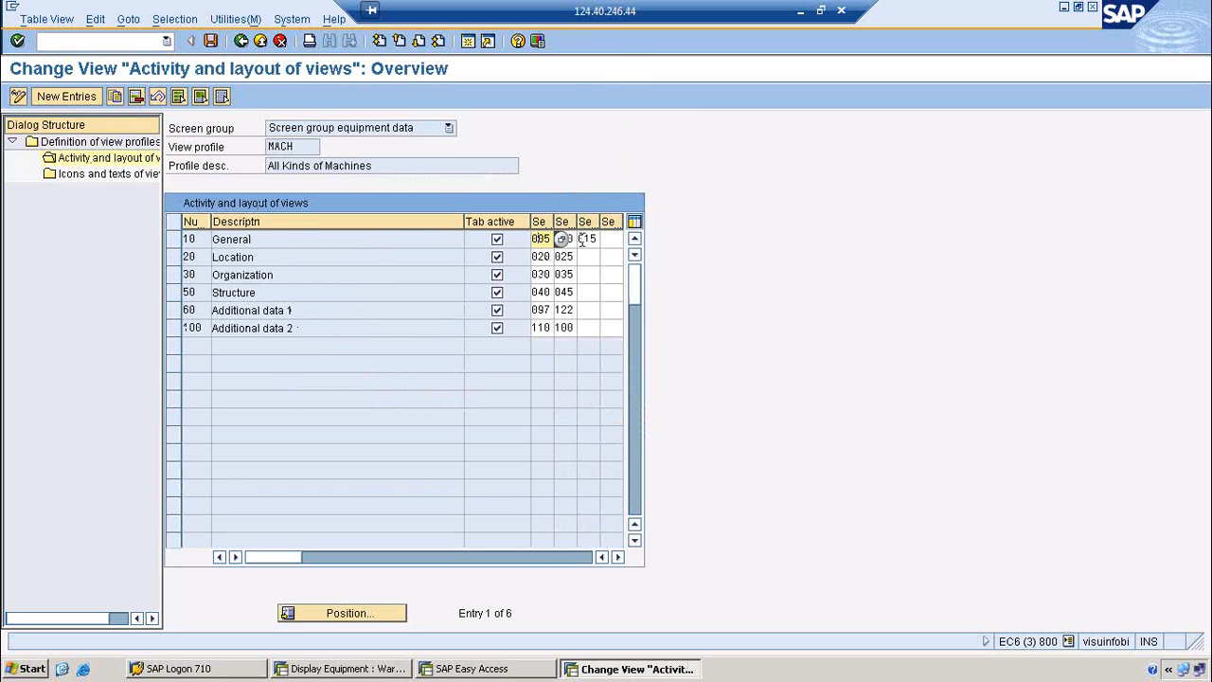
key(Tab)
key(Tab)
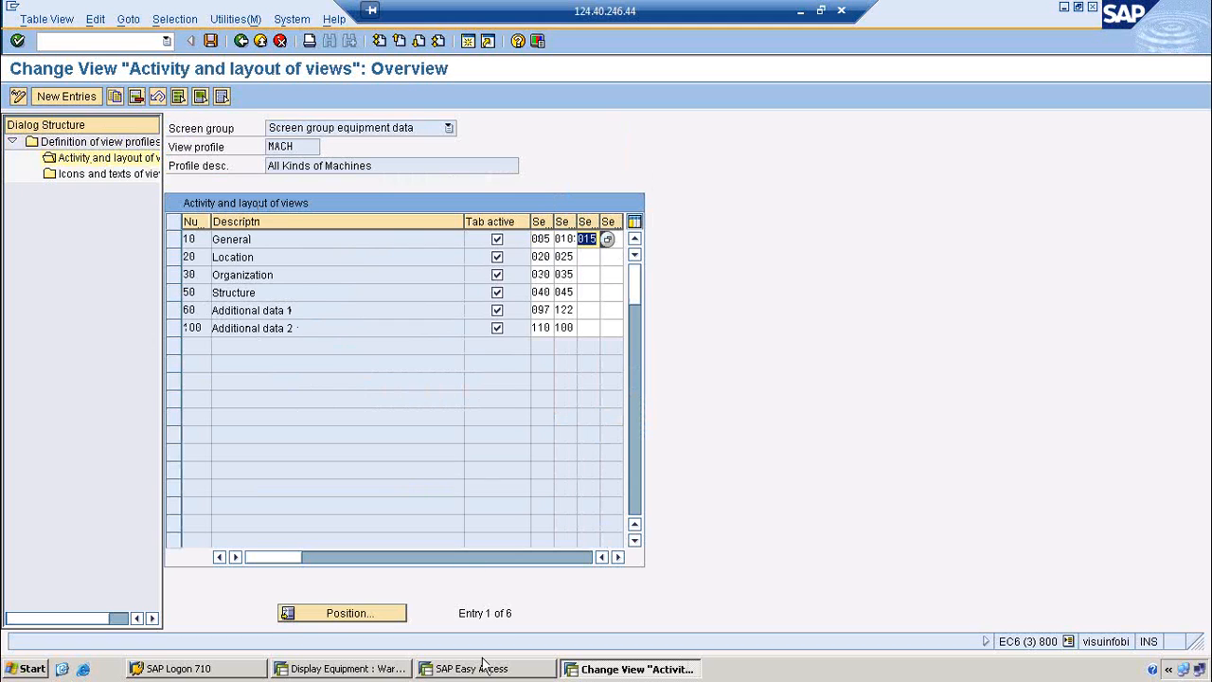
Step: Compare the General view of equipment 10006399 with the list of possible subscreens for sequence number 015 in the MACH profile
click(380, 671)
click(516, 203)
click(541, 228)
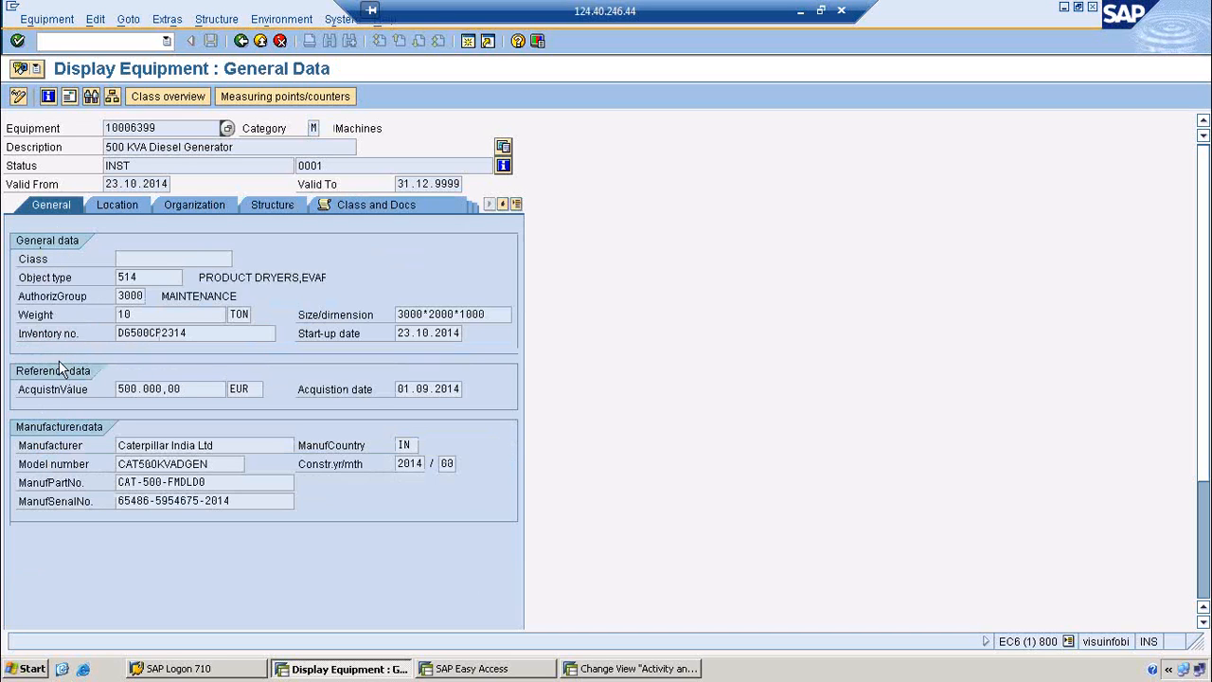
key(alt+Tab)
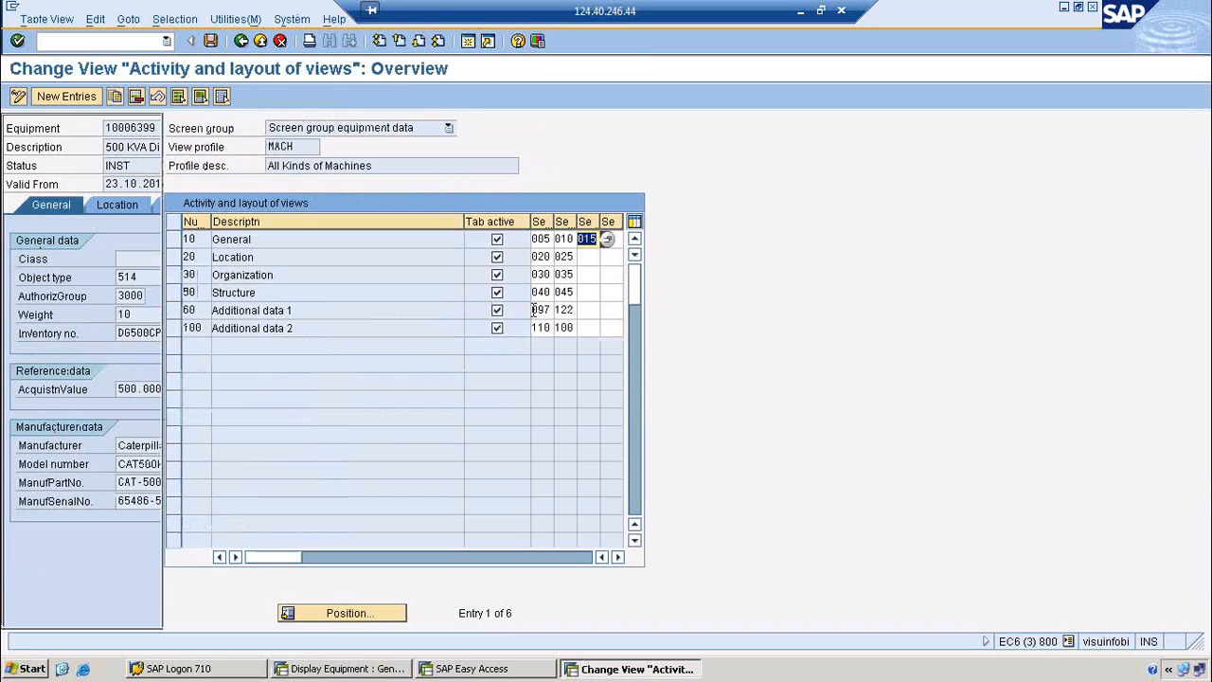
key(F4)
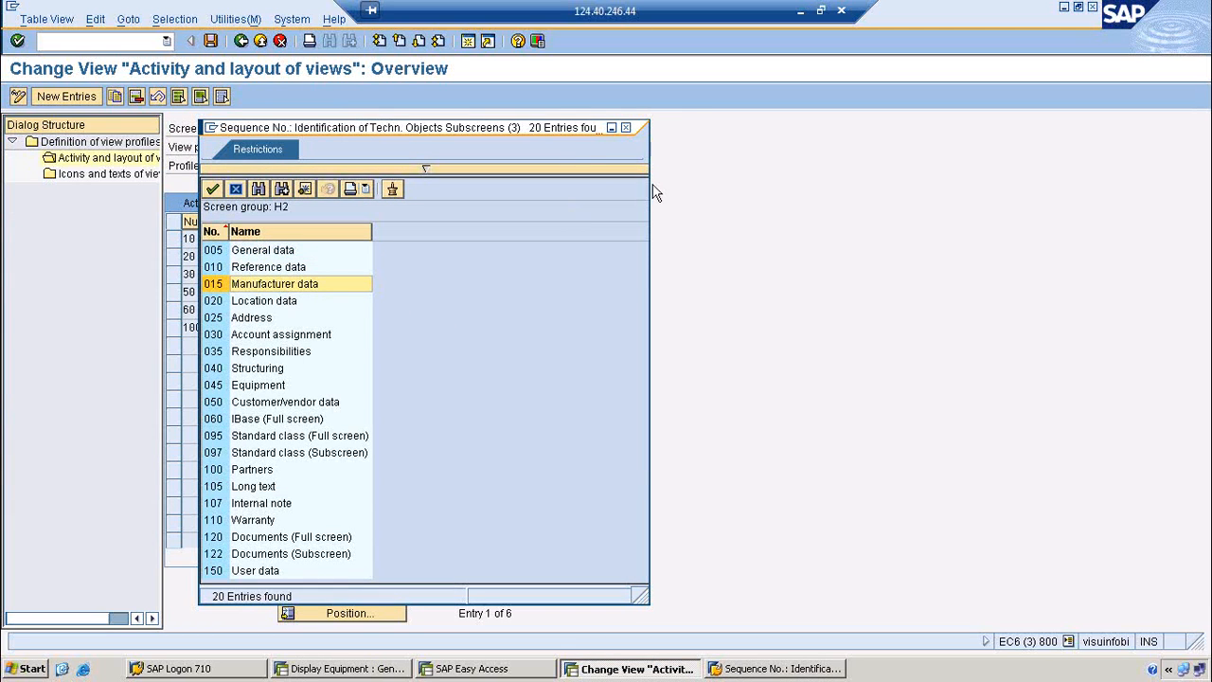
click(626, 127)
Step: Look up the possible subscreens for the Location view's first sequence number, and display the Location data of equipment 10006399 for comparison
click(544, 256)
key(F4)
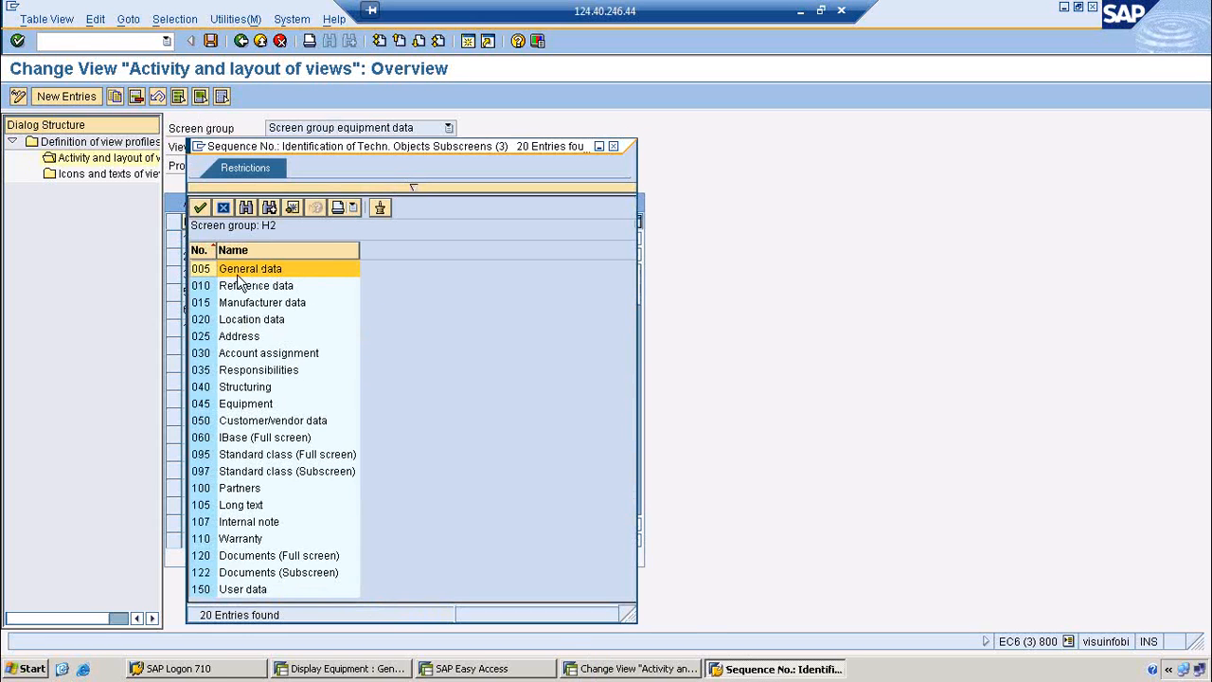
click(618, 149)
key(alt+Tab)
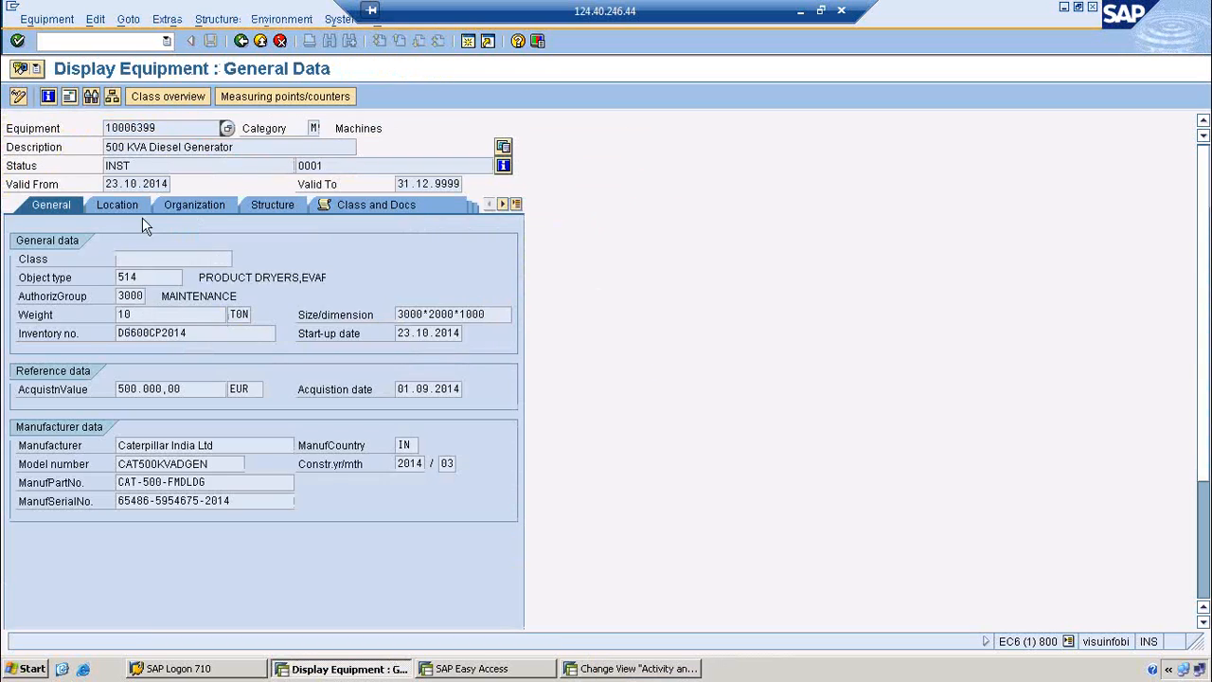
click(114, 205)
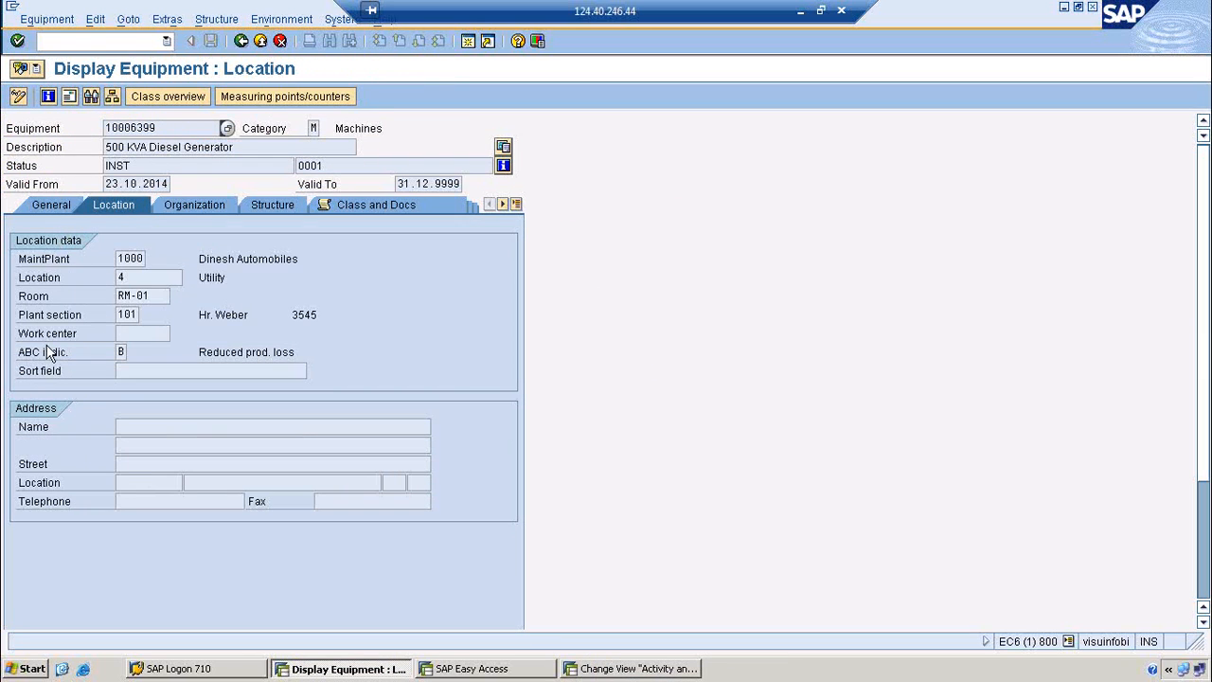
Step: Assign subscreen 105 (Long text) as the third sequence number of the Location view in profile MACH
click(464, 668)
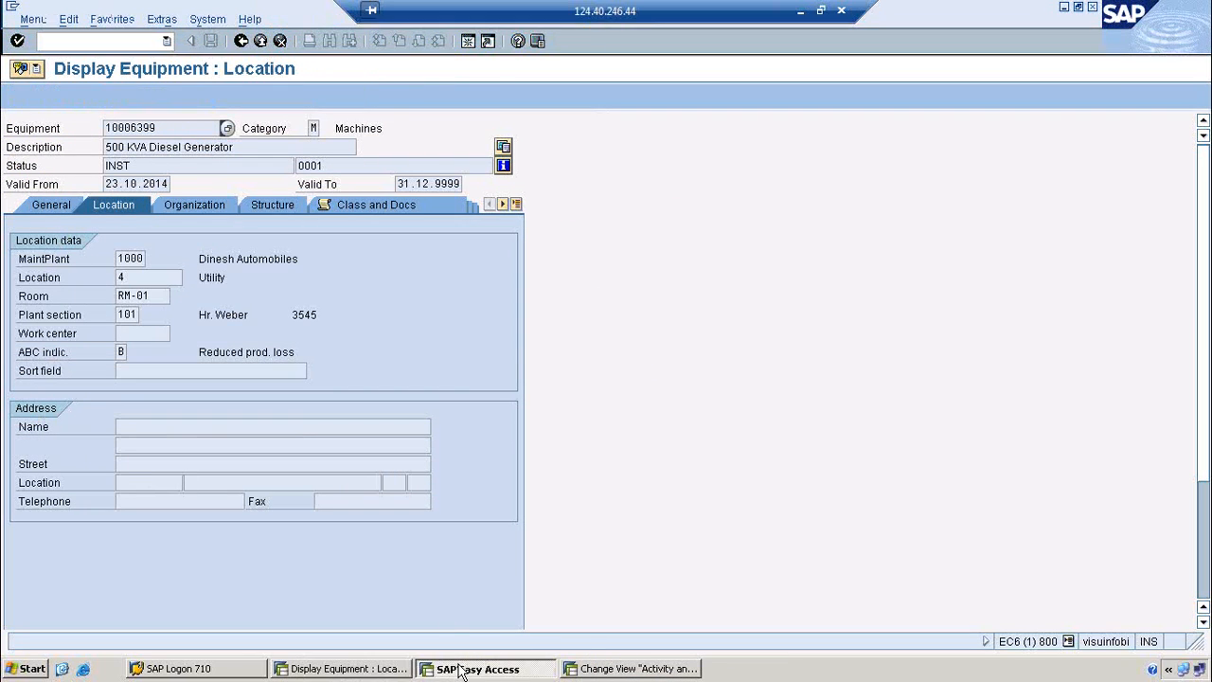
click(640, 668)
click(591, 259)
click(609, 256)
click(266, 507)
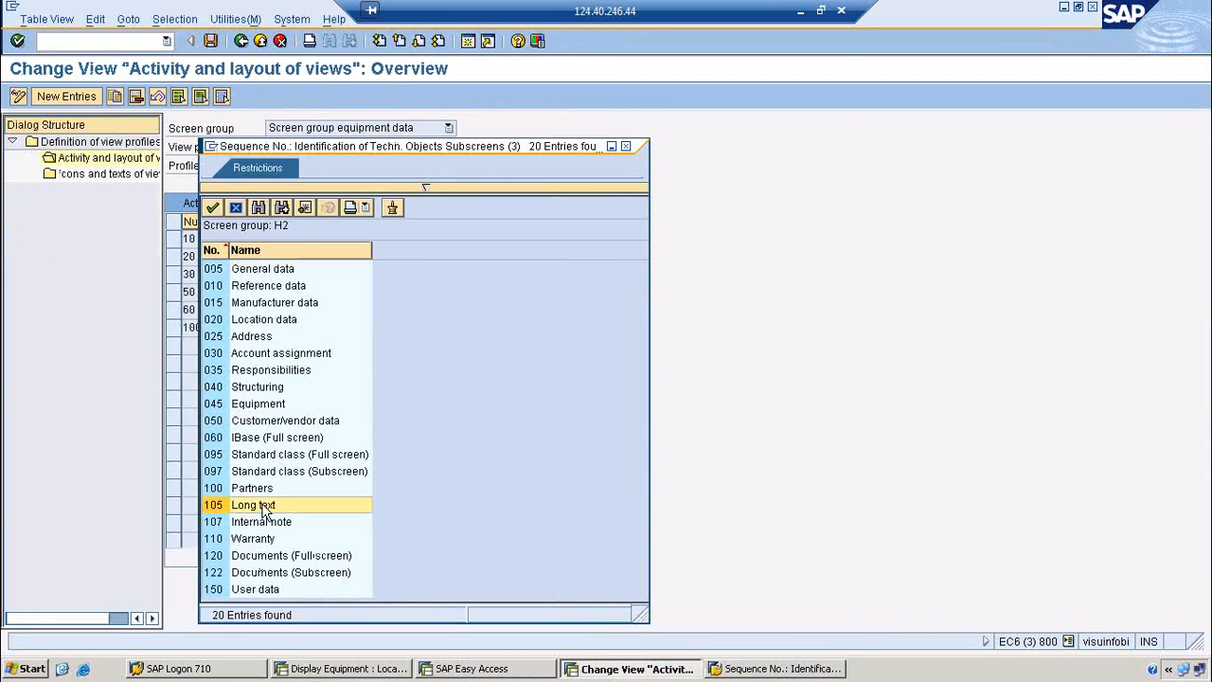
double_click(266, 506)
Step: Save the view layout change under customizing request EC6K900069 (Test - SAP PM NSP)
click(210, 41)
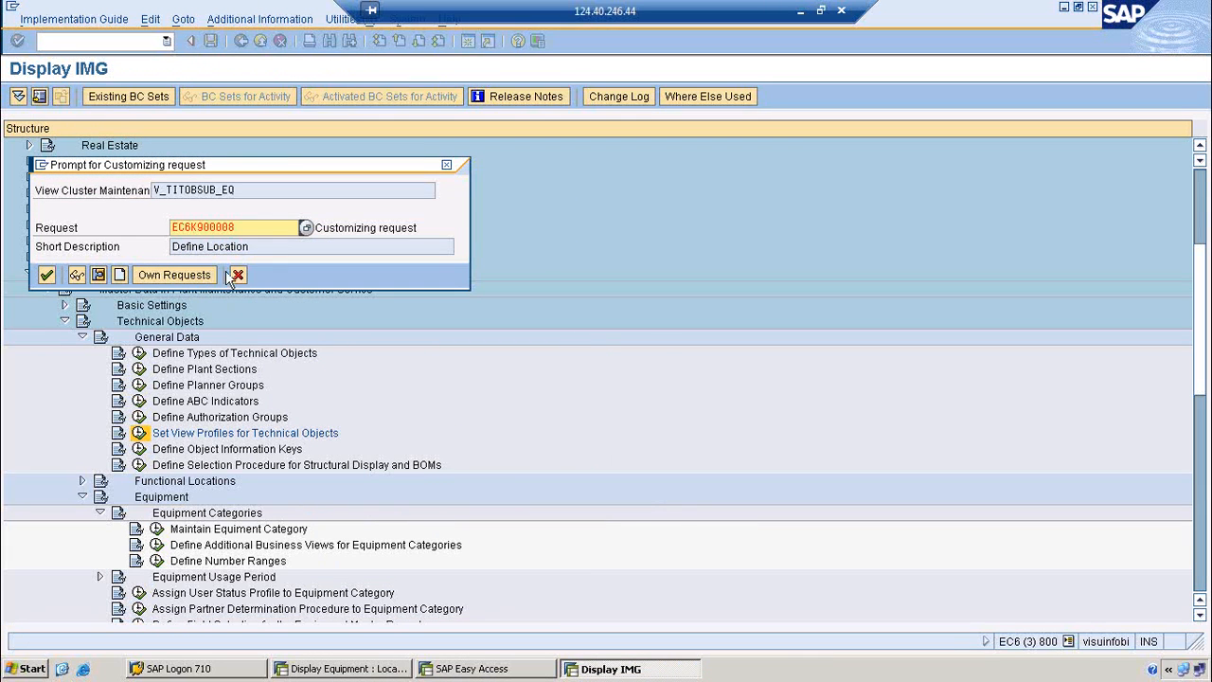
click(306, 227)
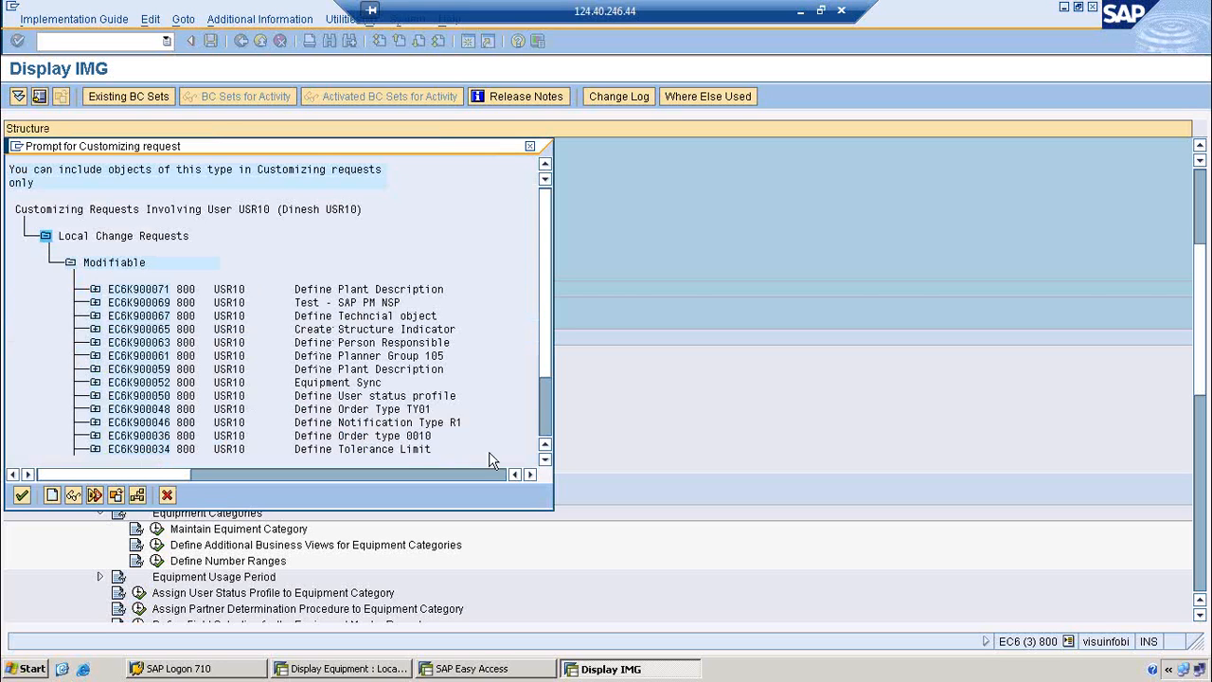
click(544, 461)
click(544, 461)
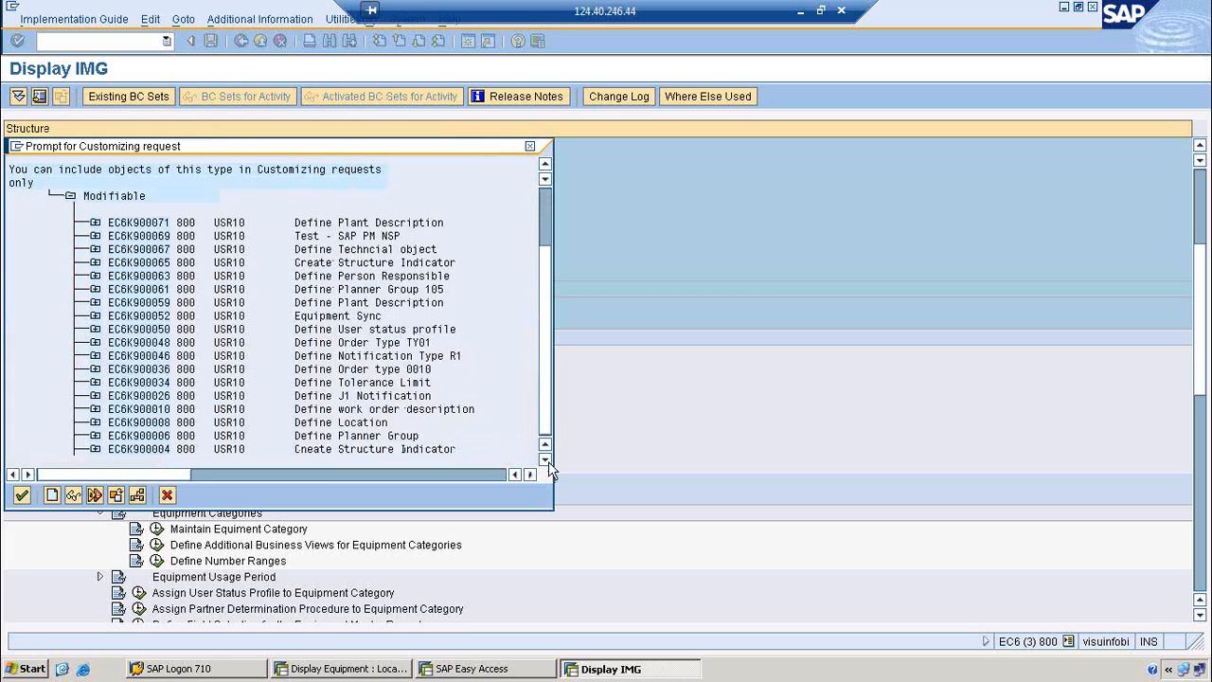
click(545, 462)
scroll(239, 244, up, 2)
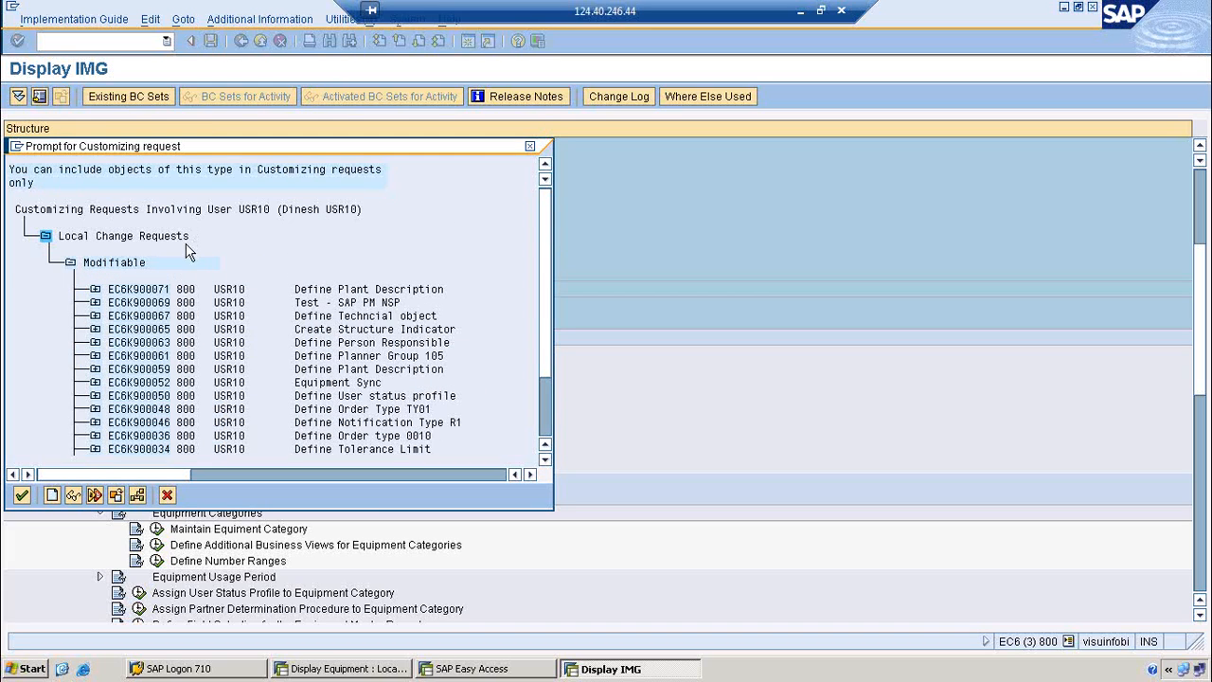
double_click(139, 304)
click(47, 274)
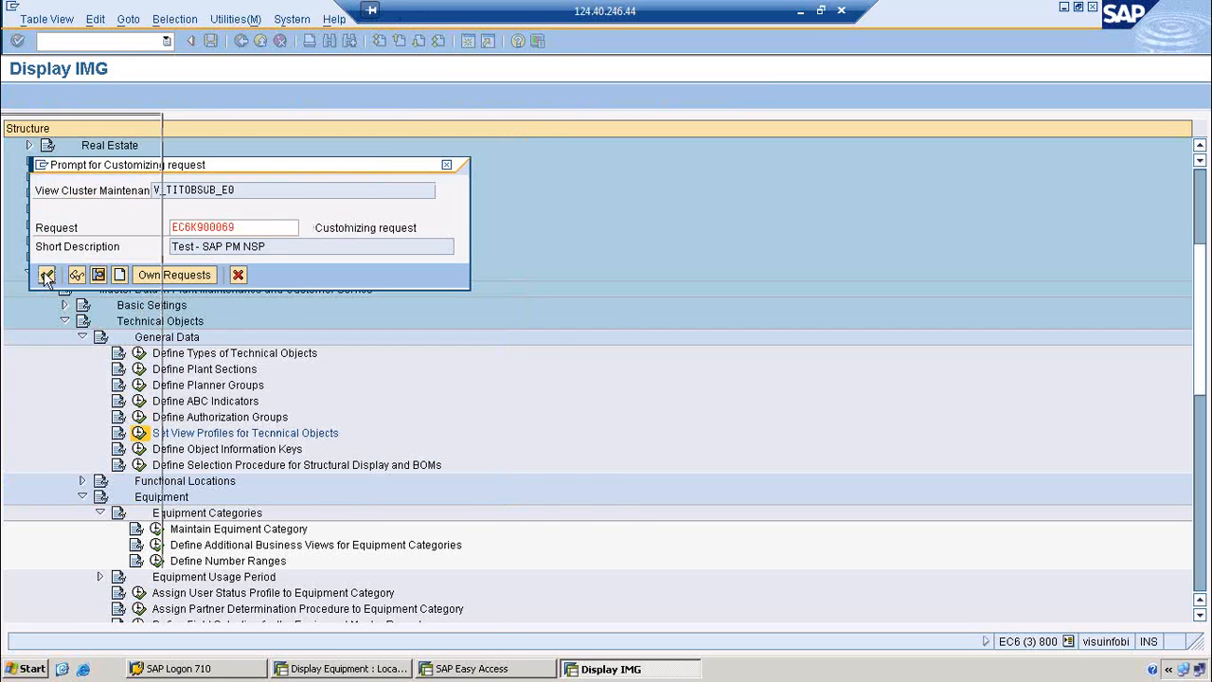
Step: Reload equipment 10006399 with transaction IE03 and check its Location view for the long text section
click(347, 669)
click(62, 40)
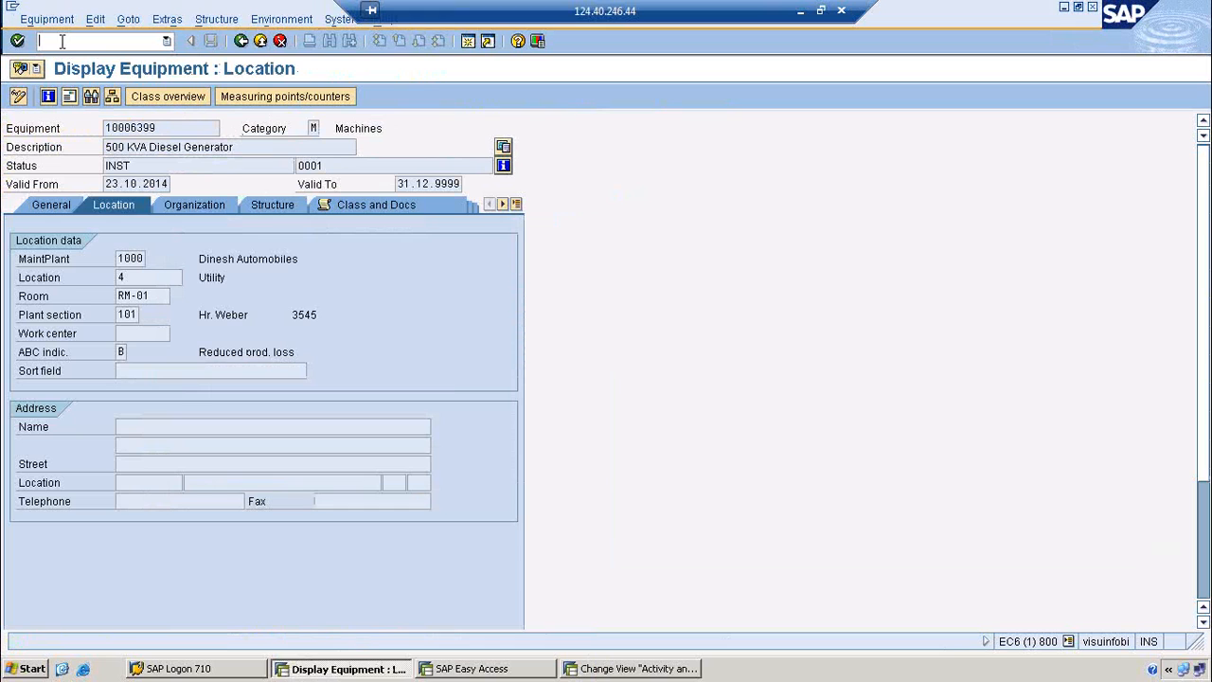
text(/NIE03)
key(Return)
key(Return)
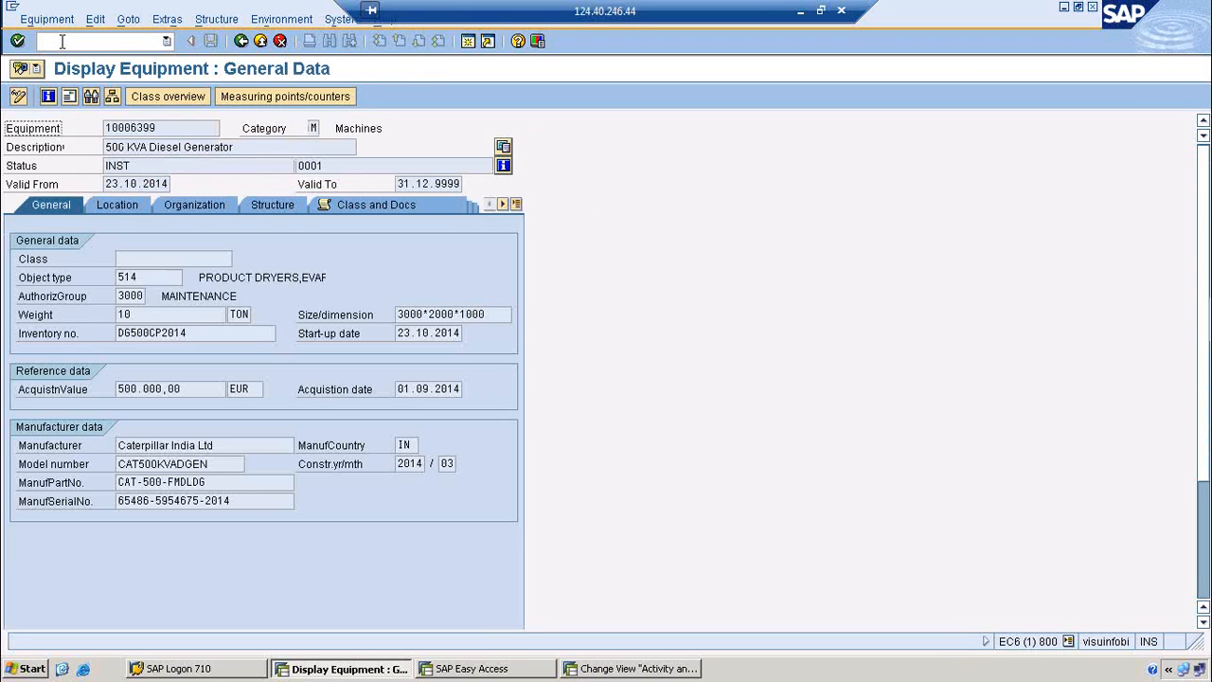
click(116, 206)
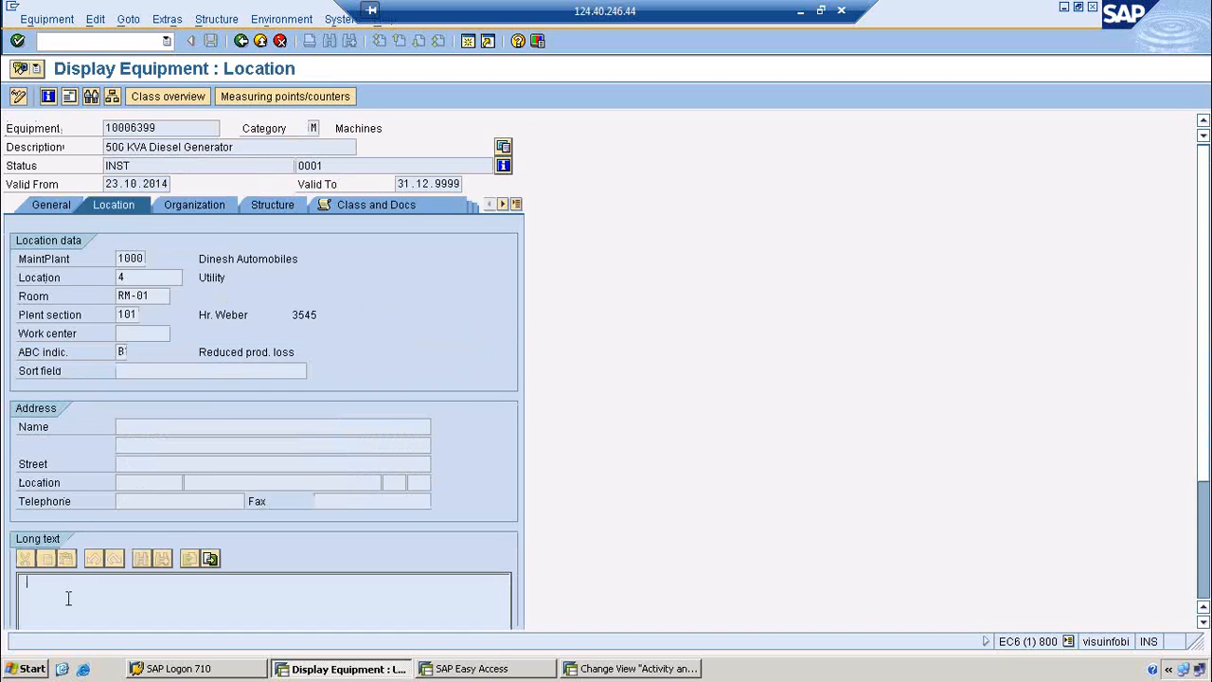
Step: Remove sequence number 105 from the Location view in the MACH profile's activity and layout of views
click(598, 669)
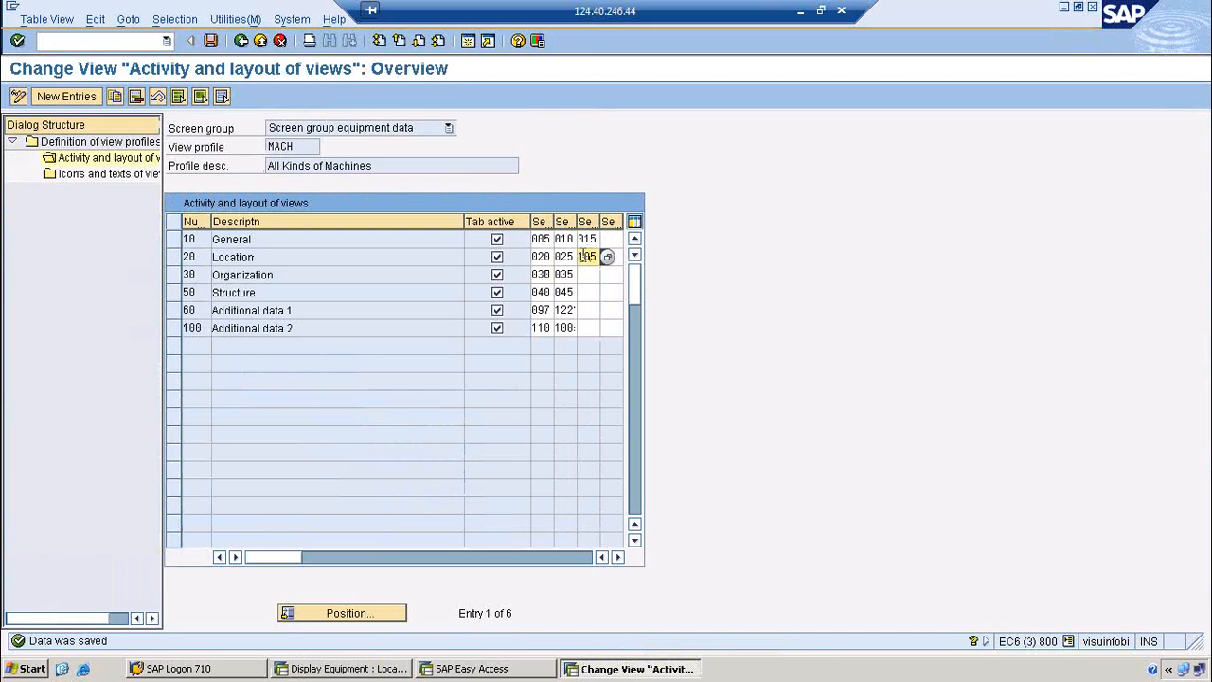
double_click(604, 255)
key(Delete)
Step: Add view 0105 (Additional data 3) to the MACH layout with its tab active and sequence number 105
click(72, 100)
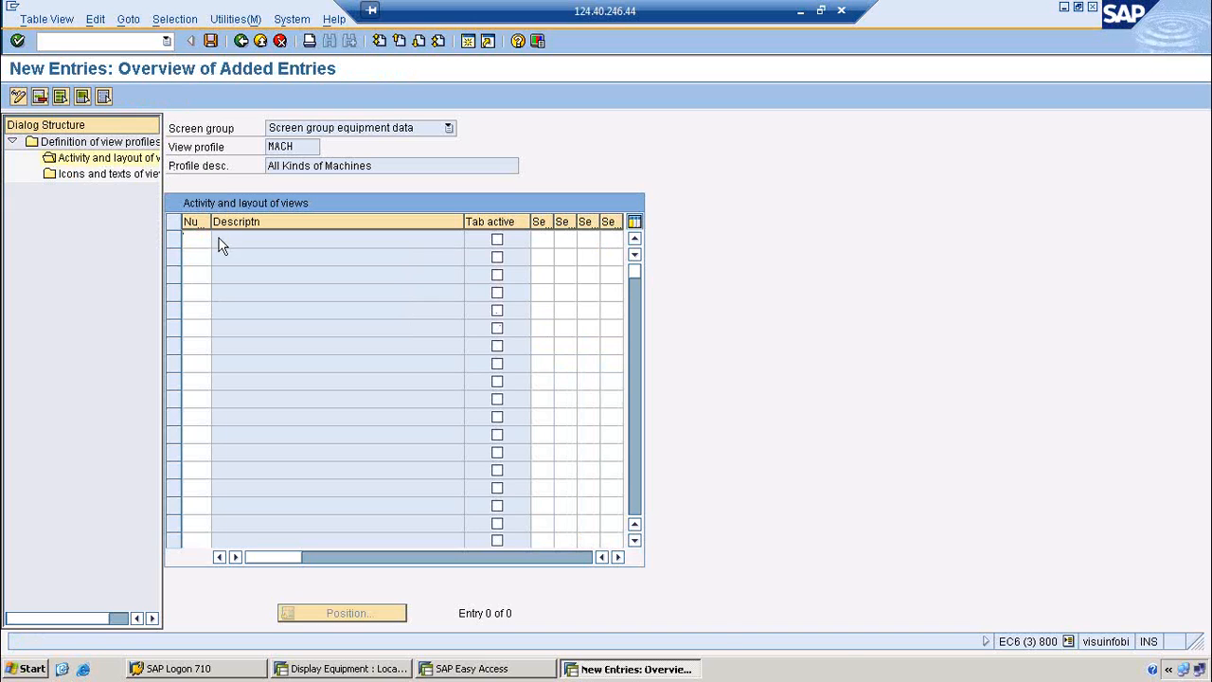
key(F4)
double_click(270, 353)
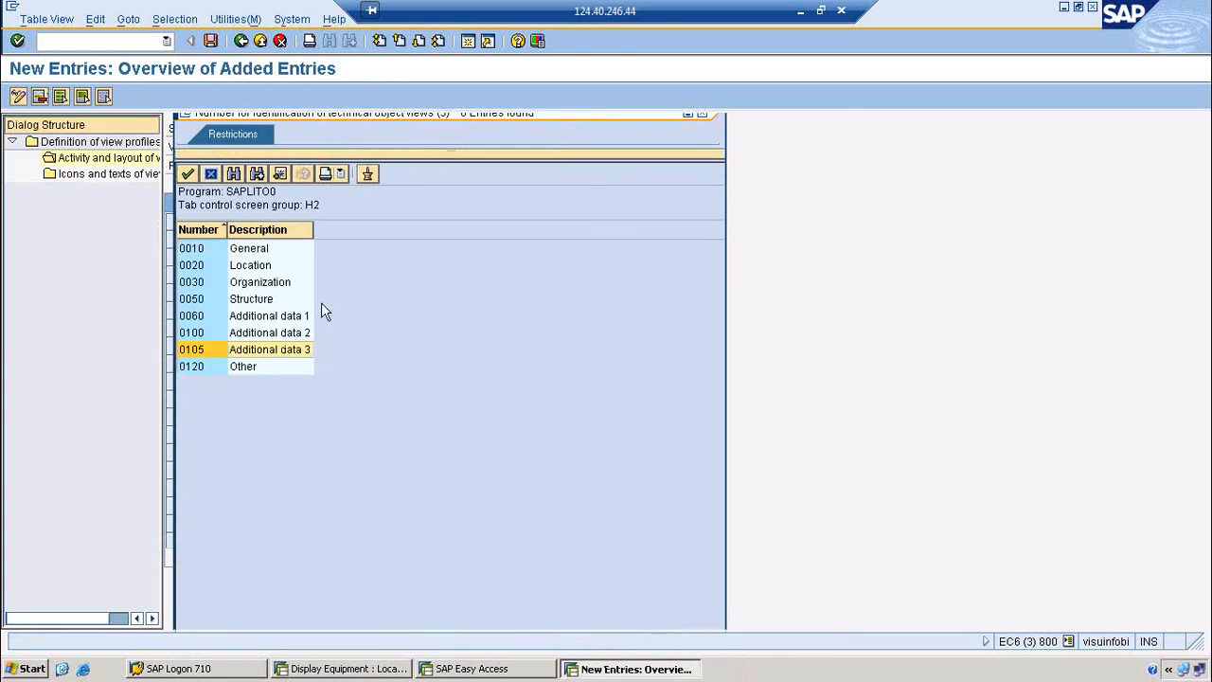
click(497, 240)
click(541, 238)
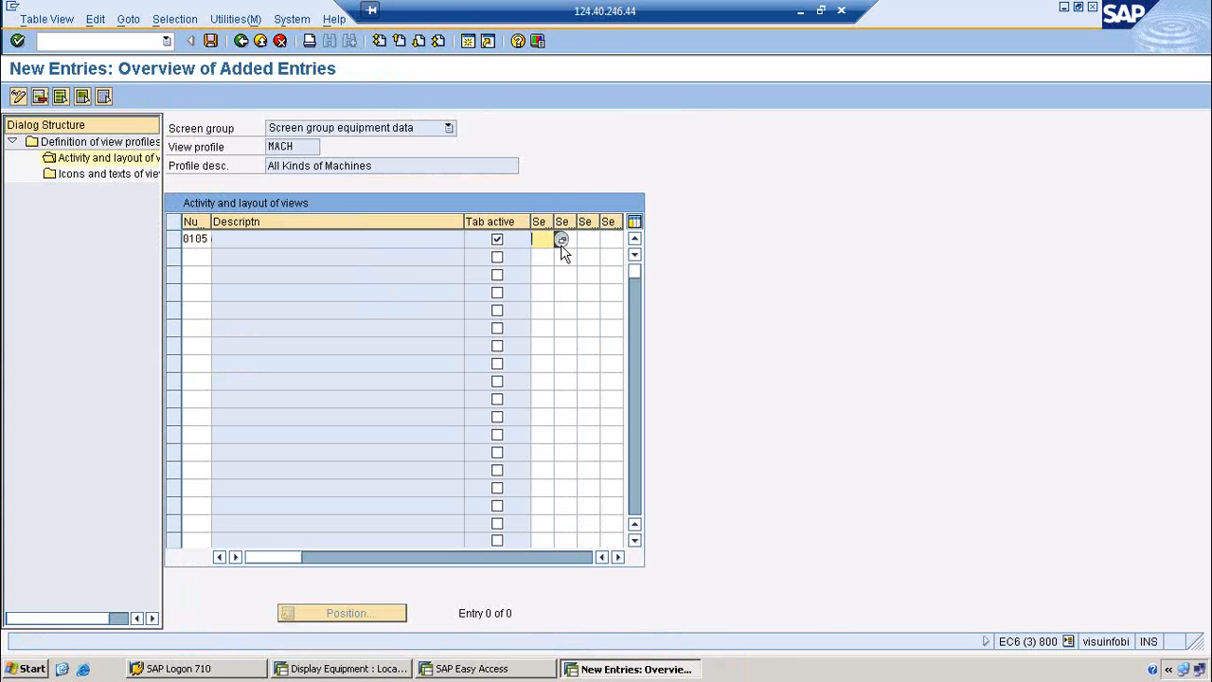
click(561, 242)
double_click(244, 486)
key(Return)
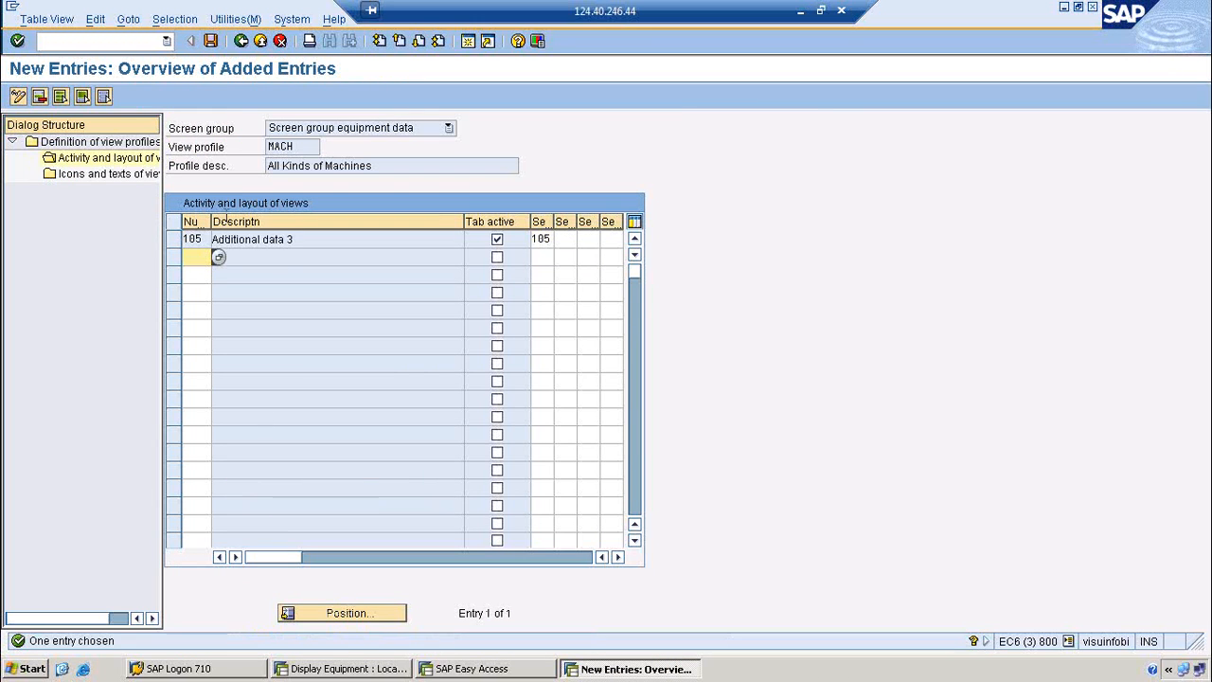
Step: Add an icons and texts entry for view 0105 (Additional data 3) with the tab title Long Text
click(240, 41)
double_click(109, 173)
click(76, 98)
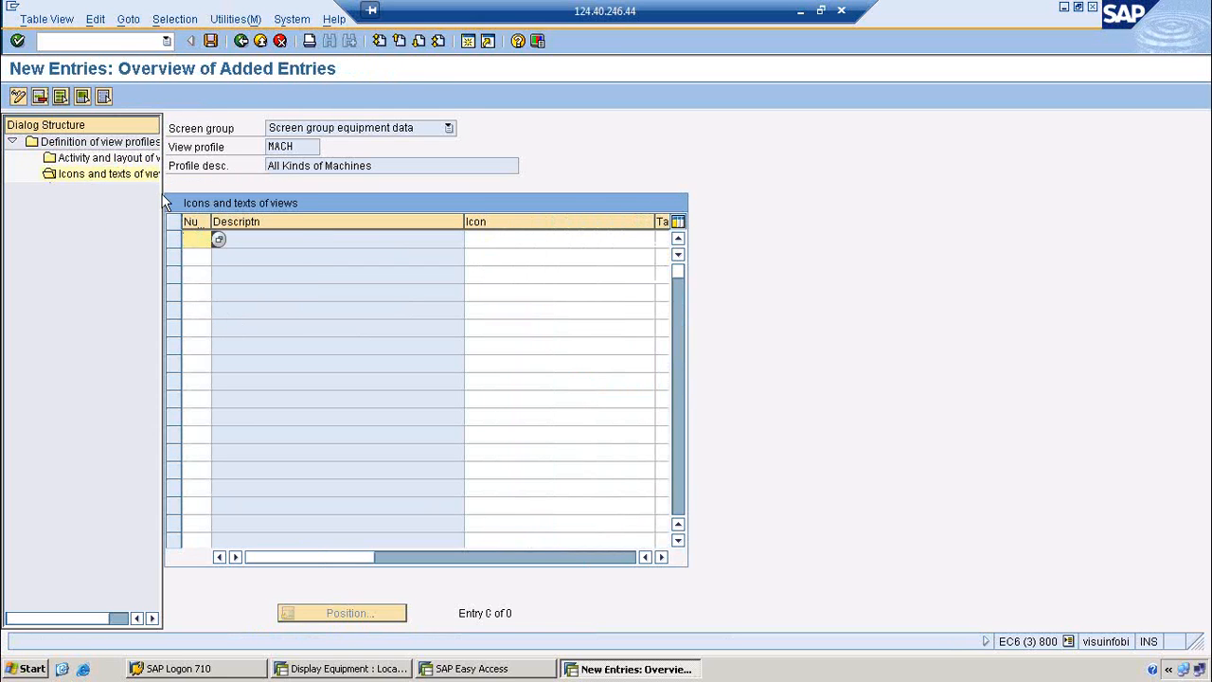
key(F4)
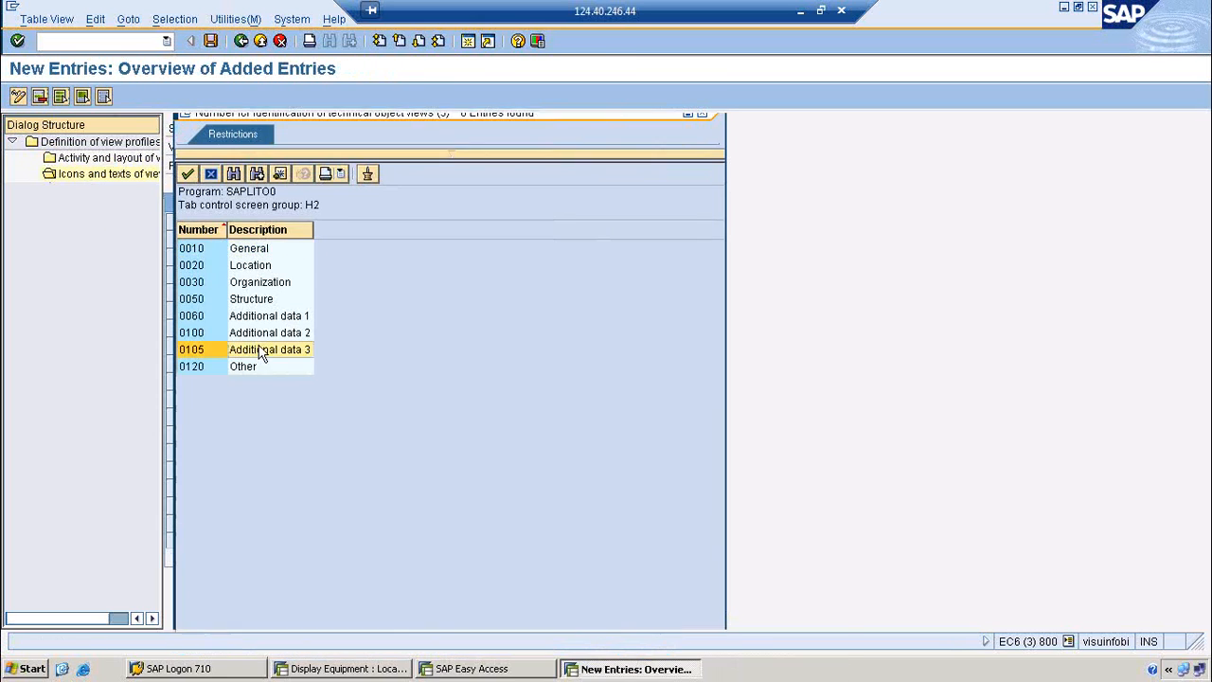
double_click(260, 351)
click(499, 238)
drag(464, 220, 333, 222)
click(556, 242)
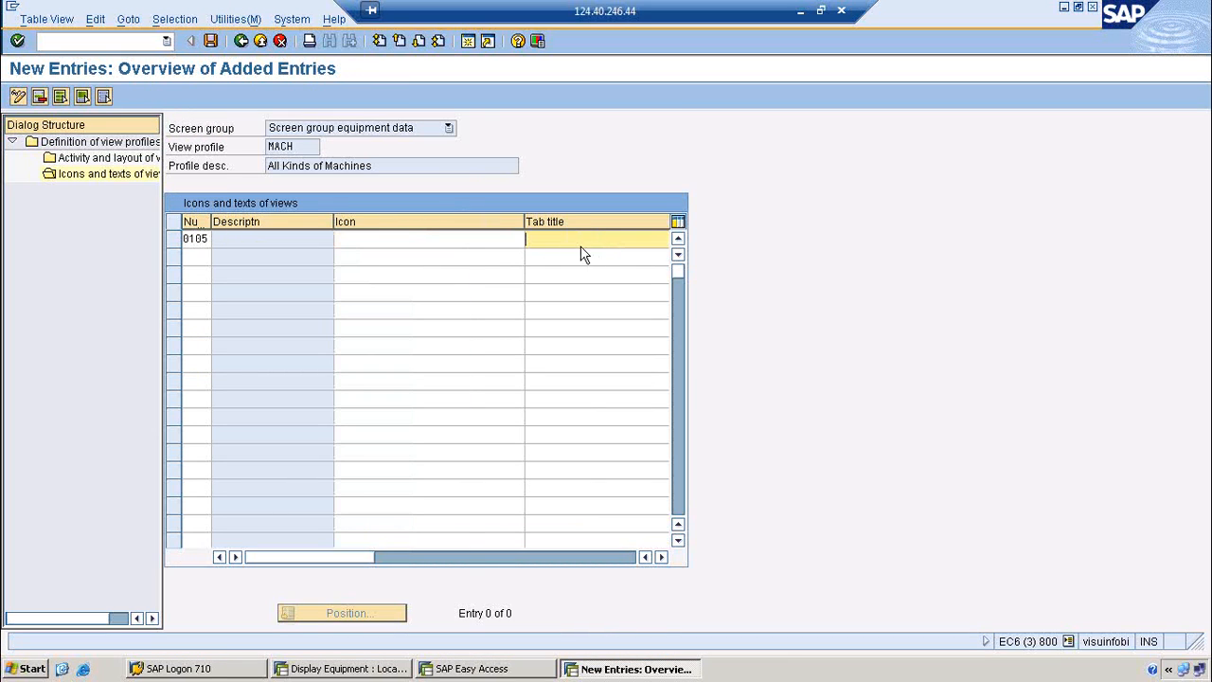
text(lONG)
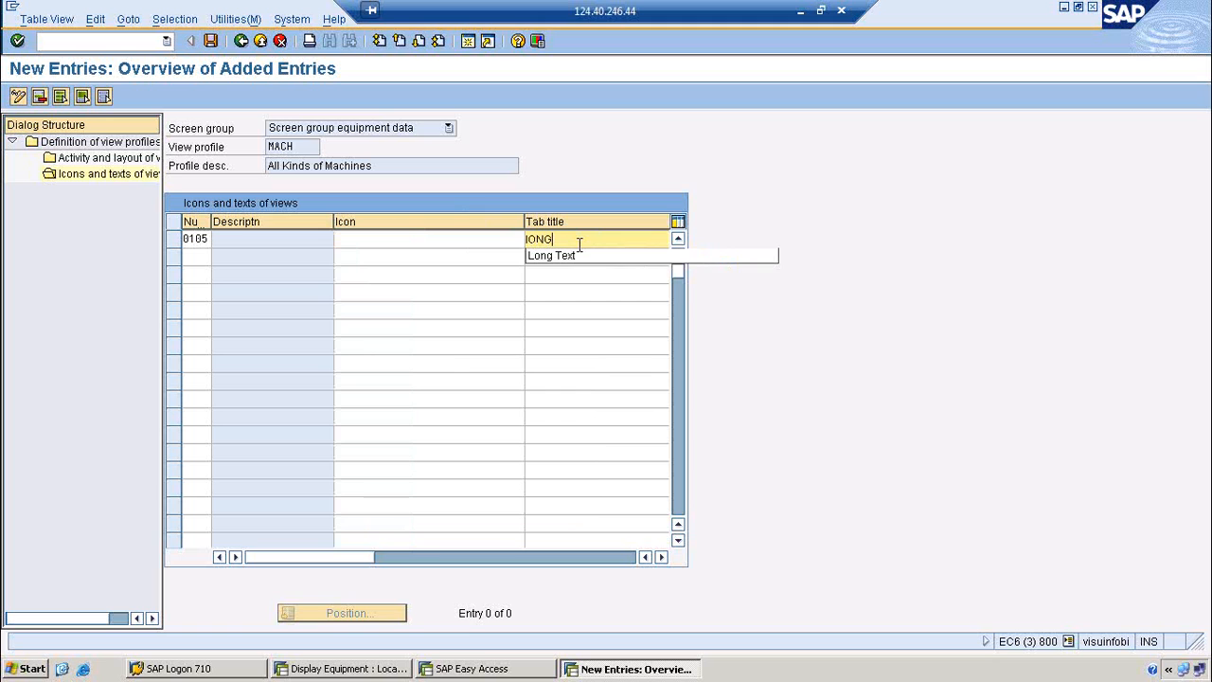
click(580, 254)
key(Return)
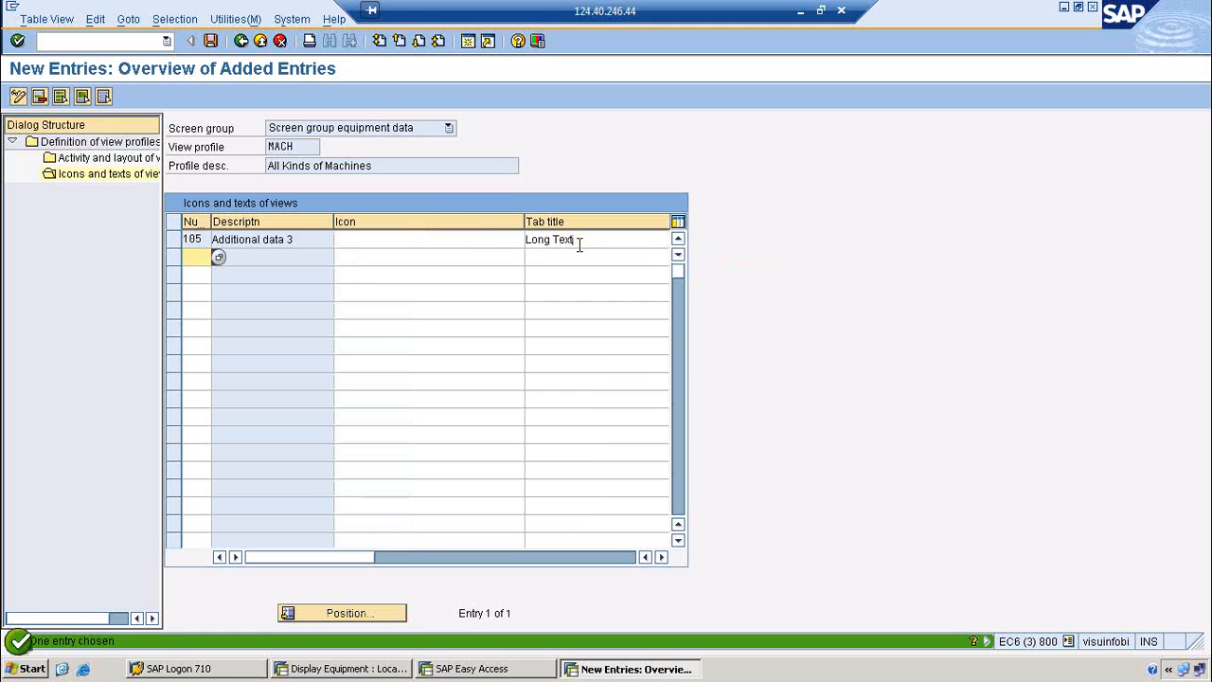
Step: Browse the system icons and assign ICON_PROTOCOL to the Additional data 3 view
click(520, 239)
click(517, 239)
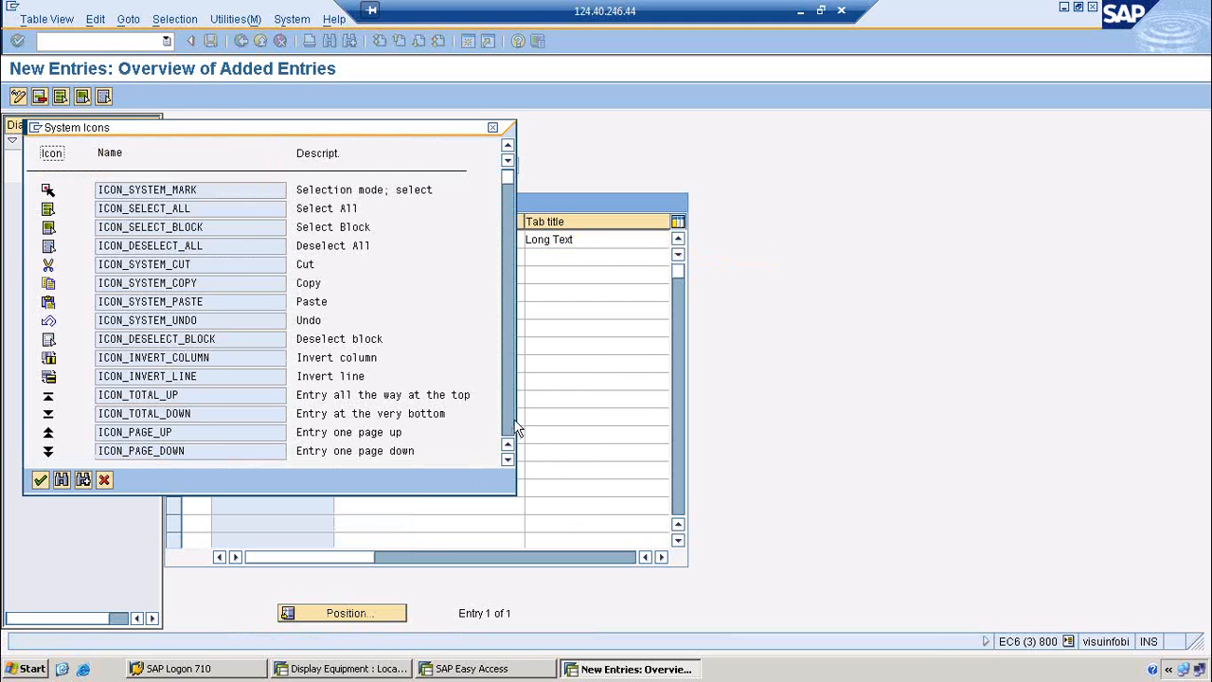
scroll(517, 431, down, 2)
click(148, 337)
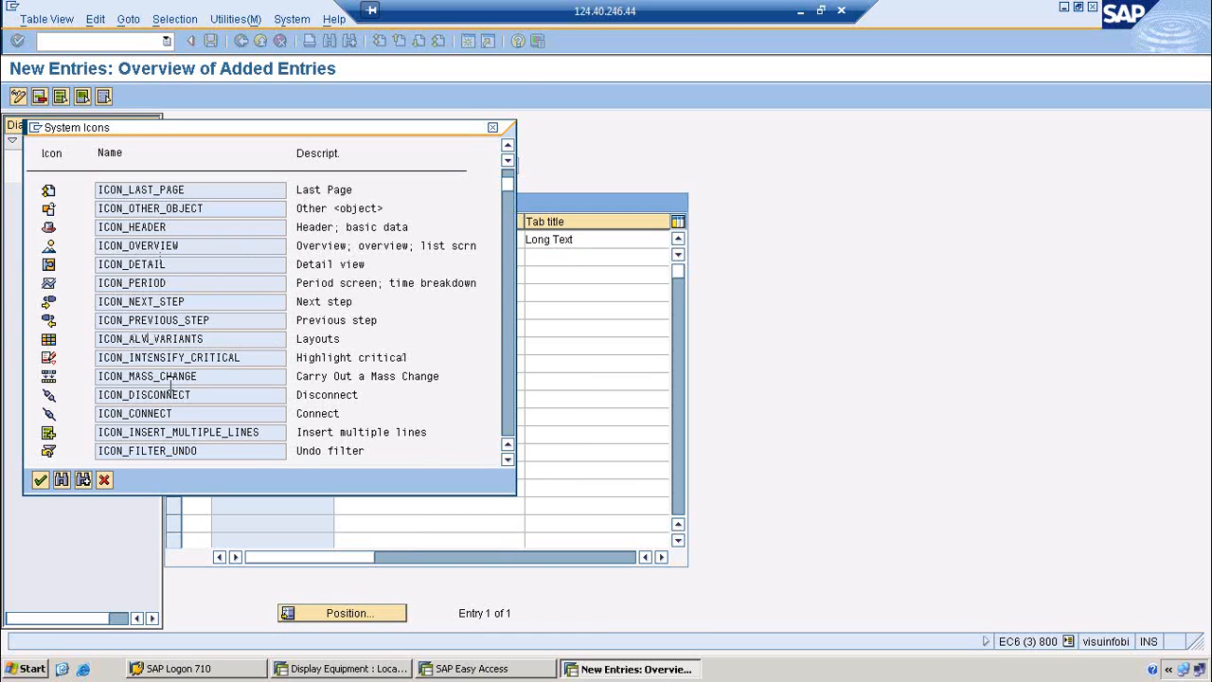
click(509, 429)
click(509, 429)
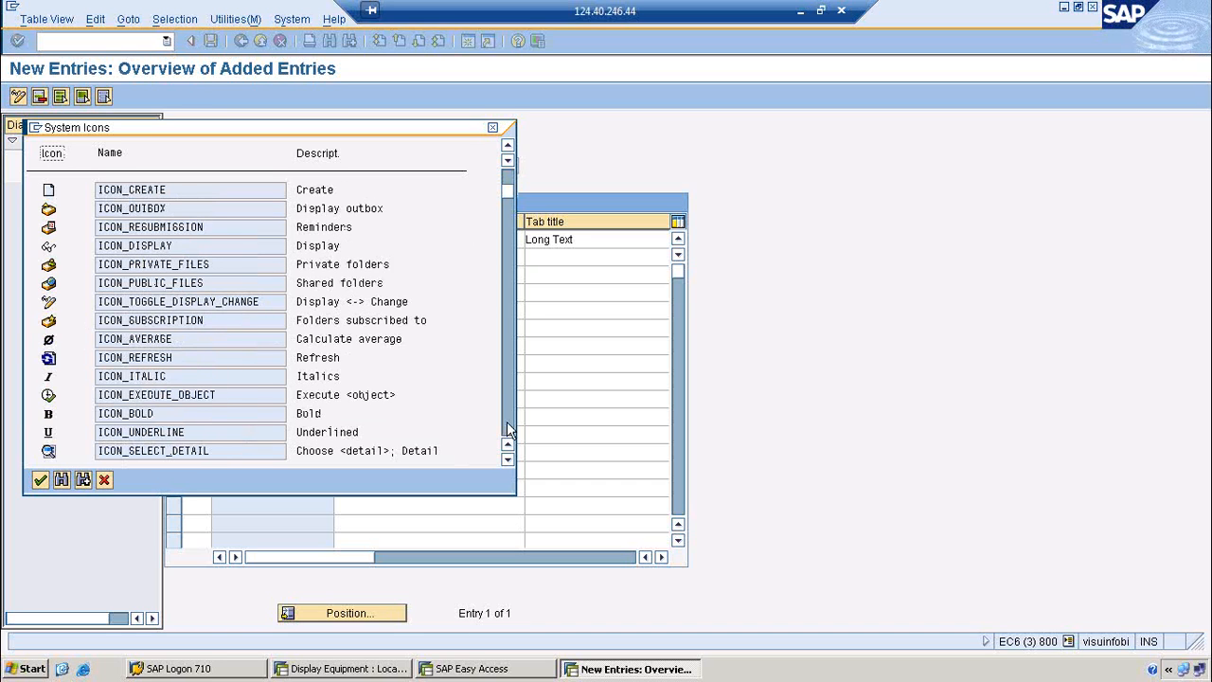
click(509, 429)
click(509, 429)
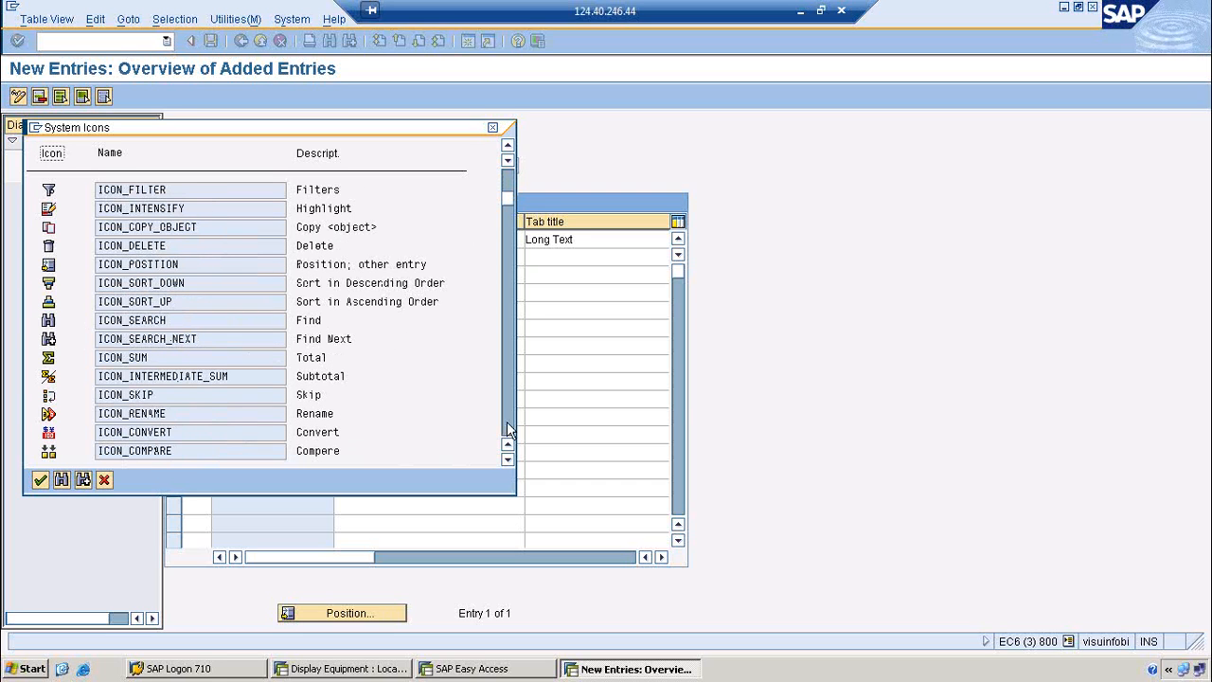
click(508, 429)
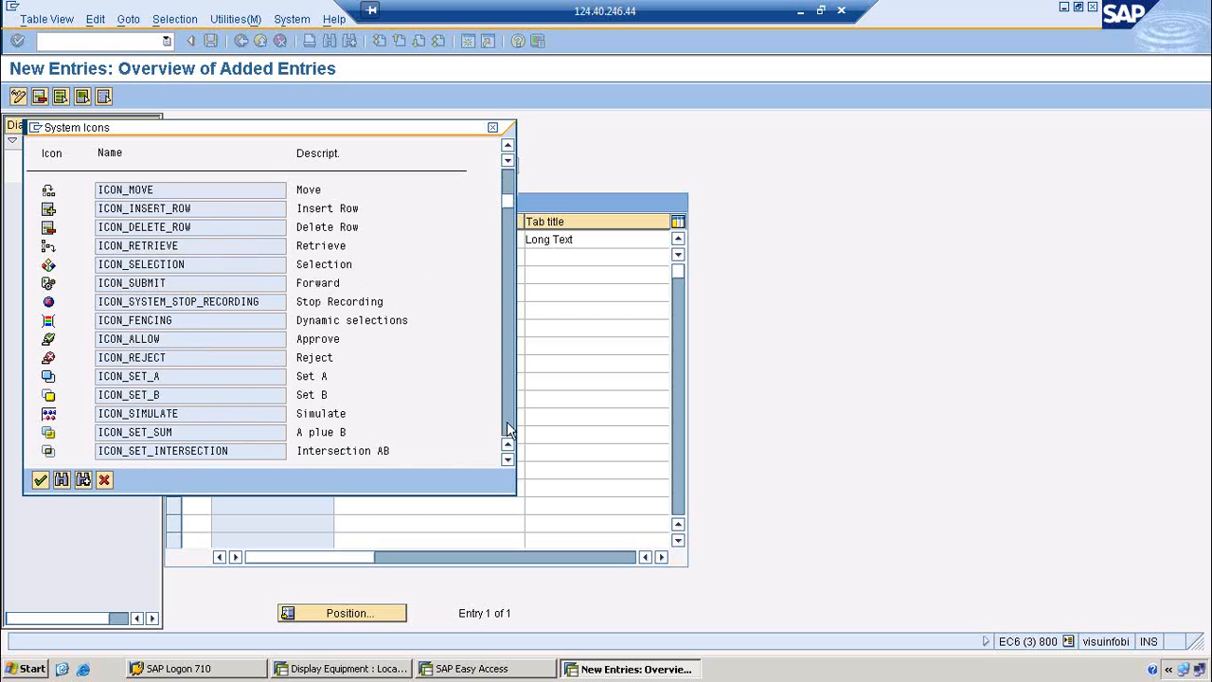
click(509, 429)
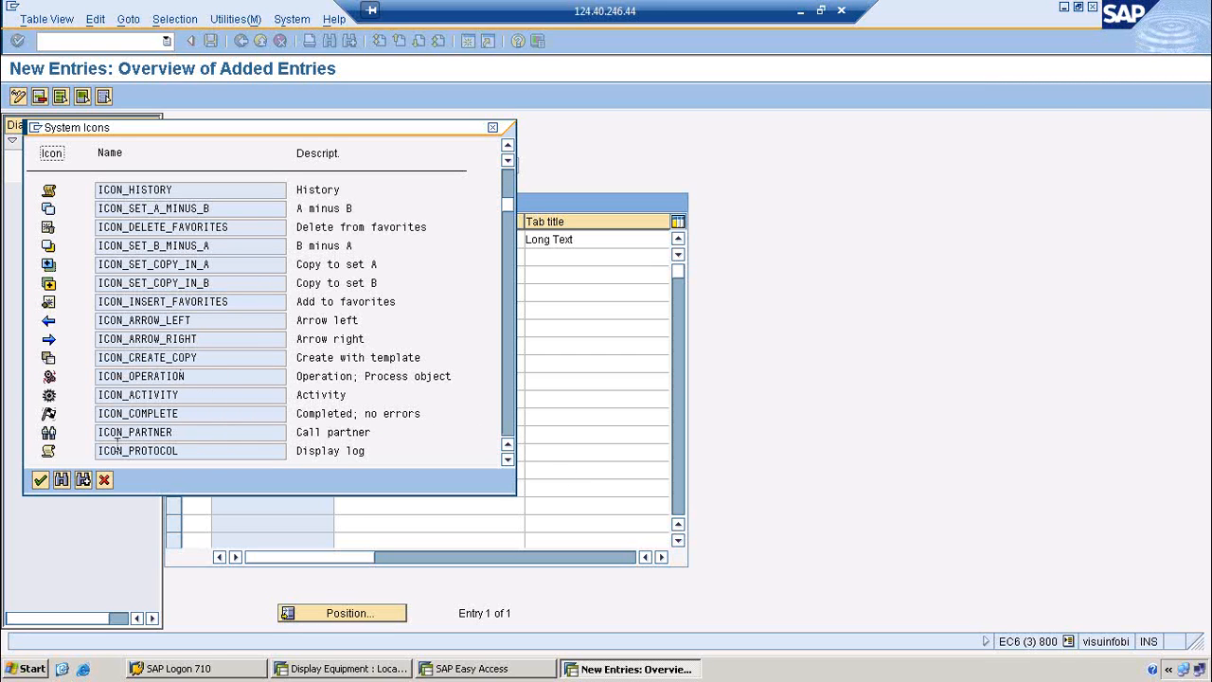
double_click(132, 453)
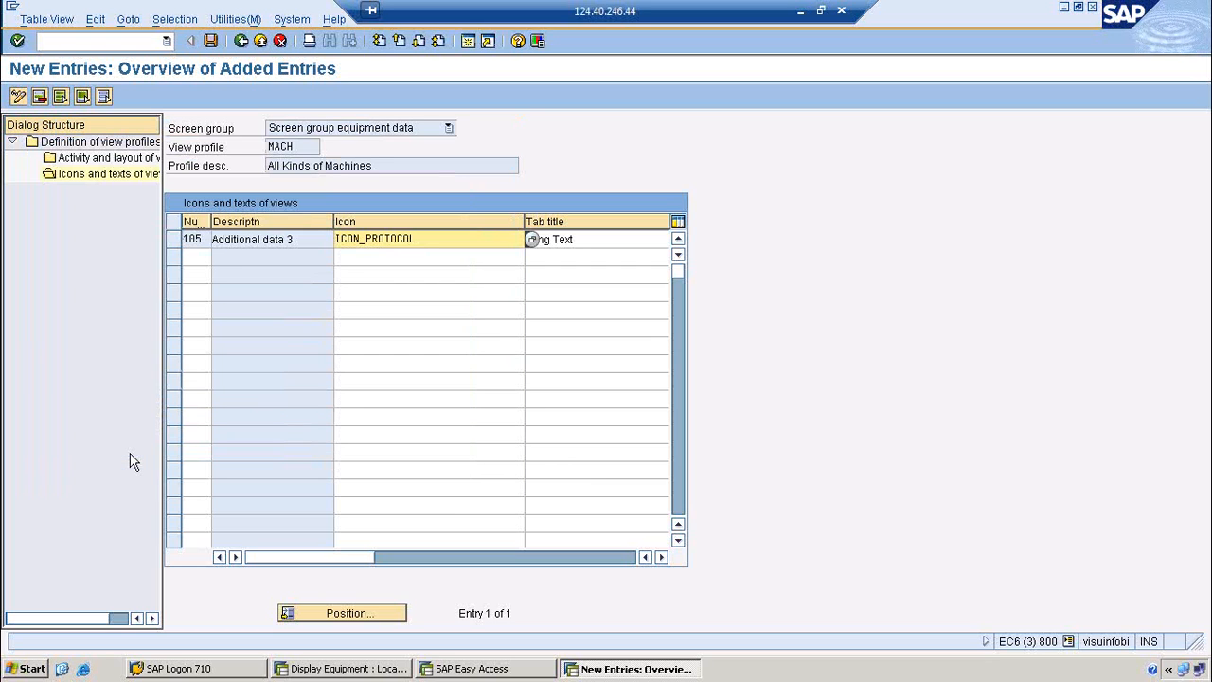
key(Return)
Step: Set the icon of the Additional data 3 view to ICON_INVERT_COLUMN and save the entry
click(510, 248)
click(533, 241)
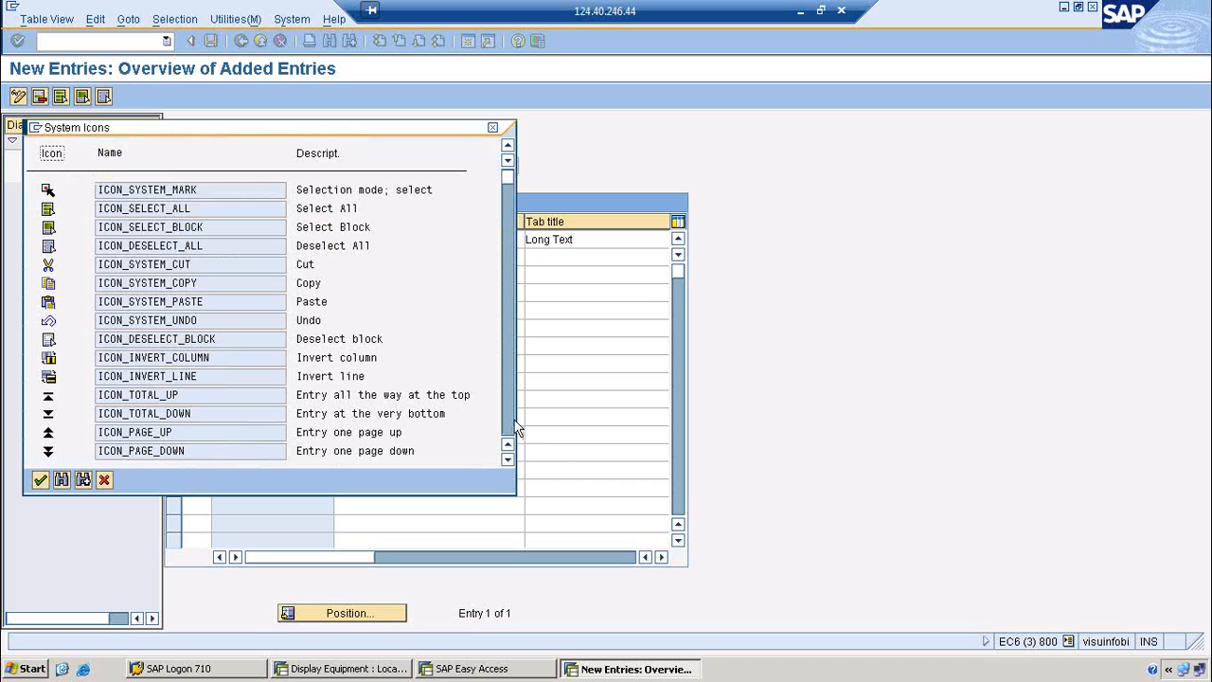
double_click(133, 359)
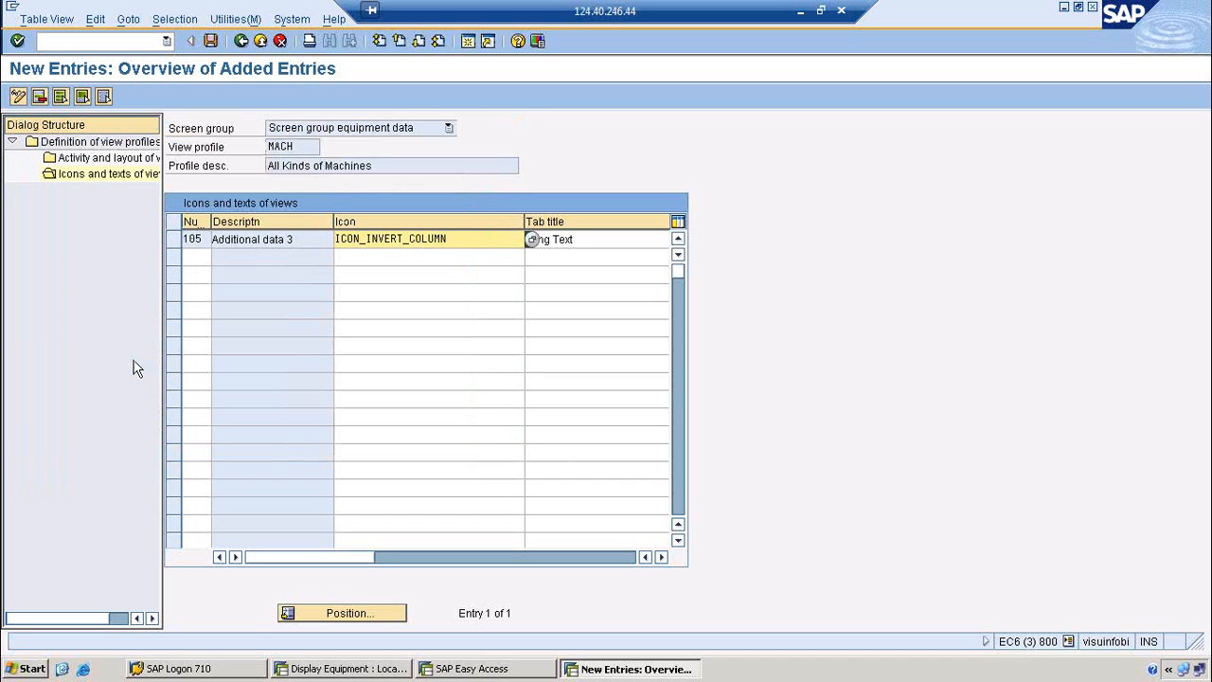
click(210, 40)
click(241, 40)
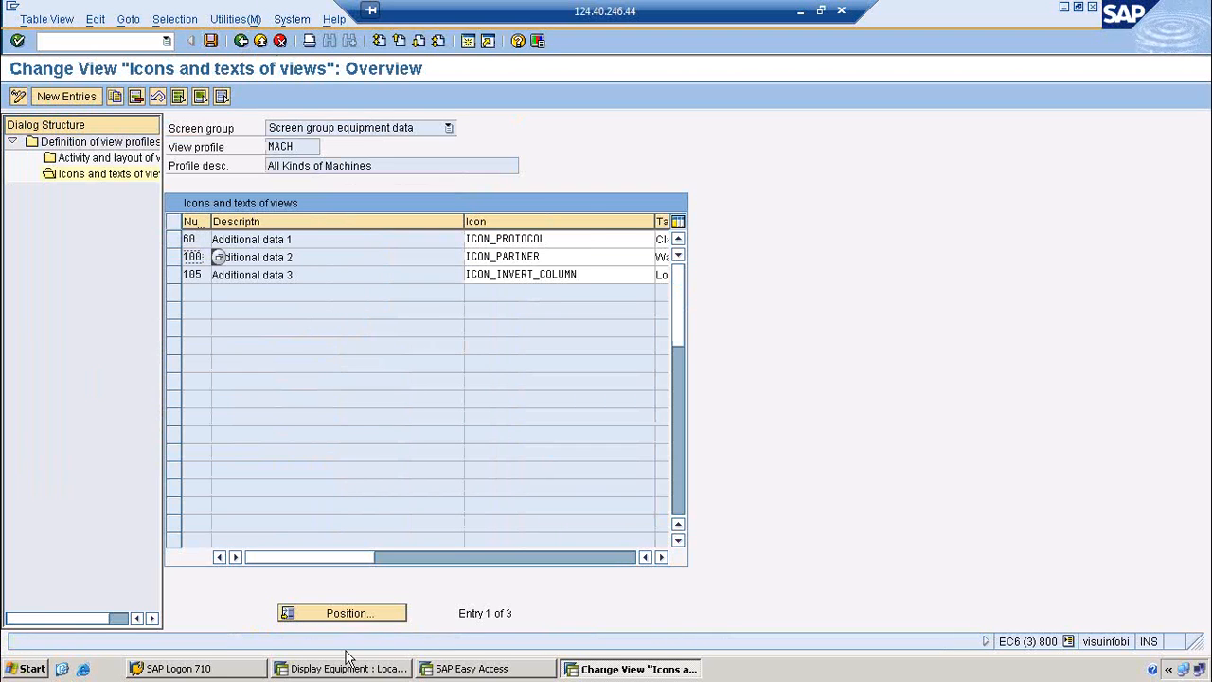
Step: Reload equipment 10006399 with transaction IE03 and display its new Long Text view
click(389, 672)
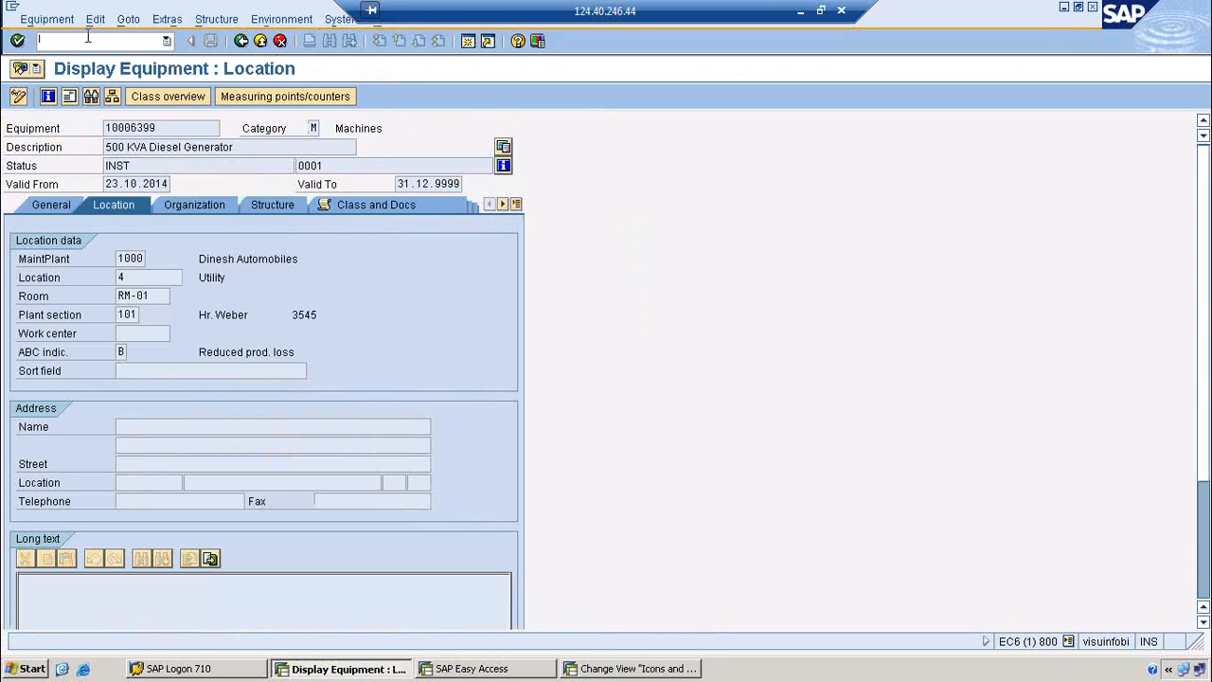
text(/NIE03)
key(Return)
key(Return)
click(516, 205)
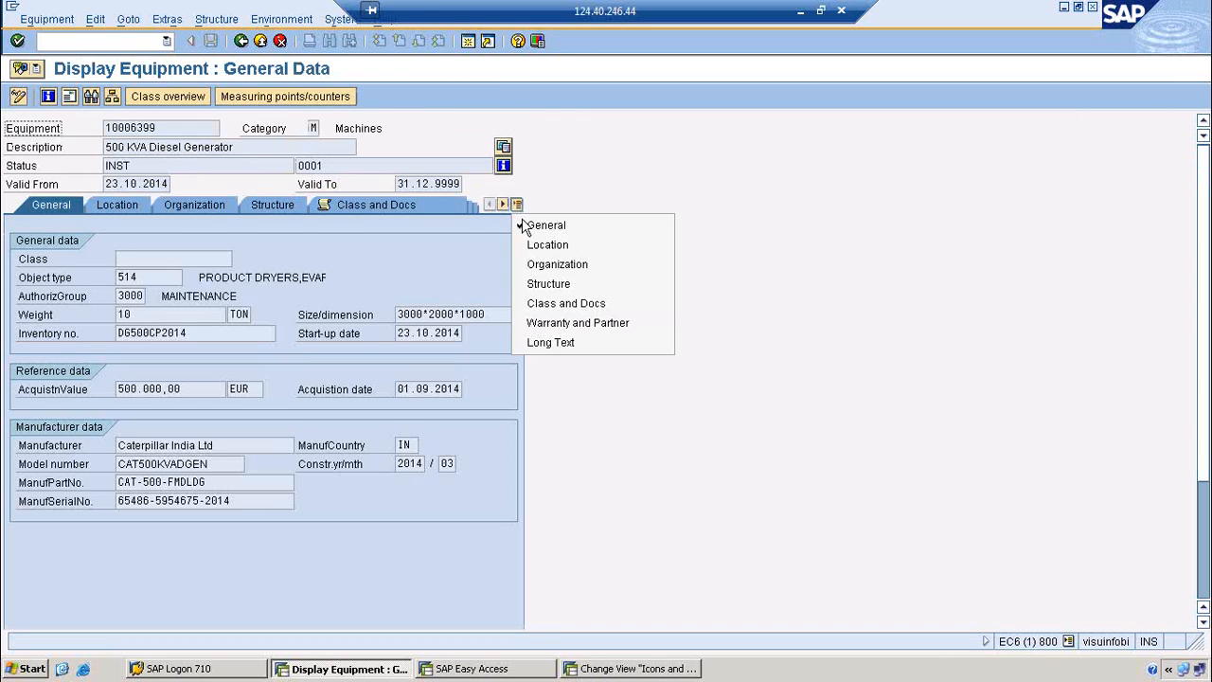
click(569, 342)
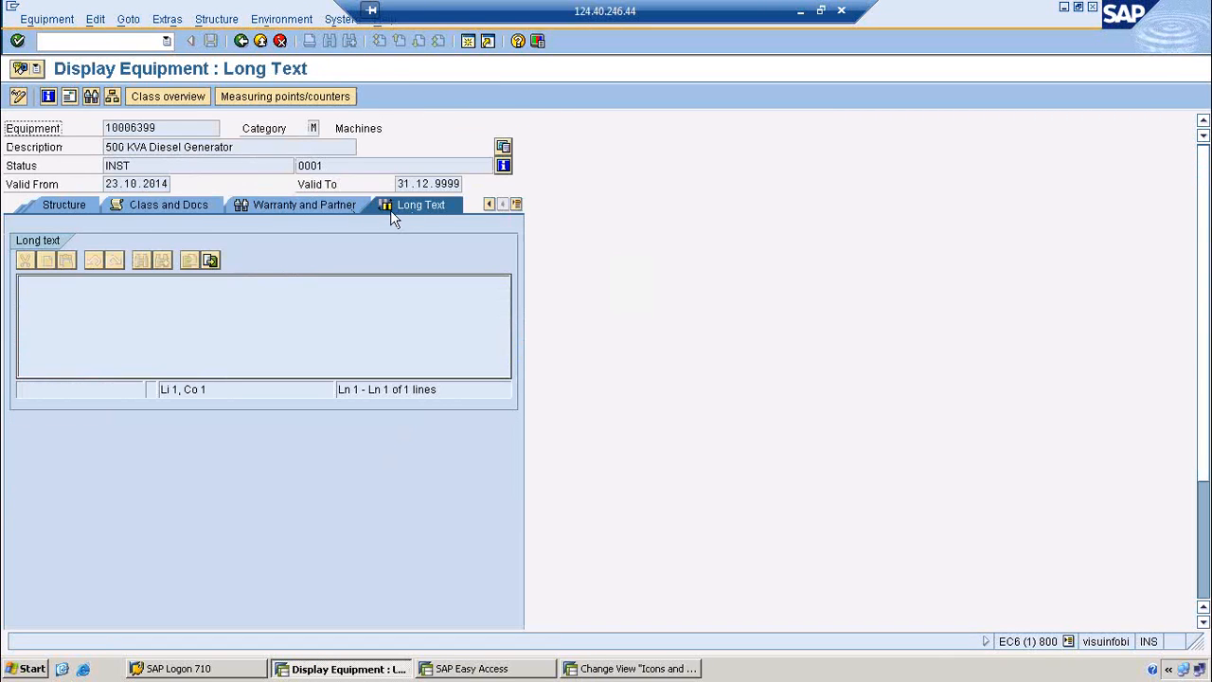
Step: Switch equipment 10006399 to change mode and open the long text editor of its description
click(95, 318)
click(20, 66)
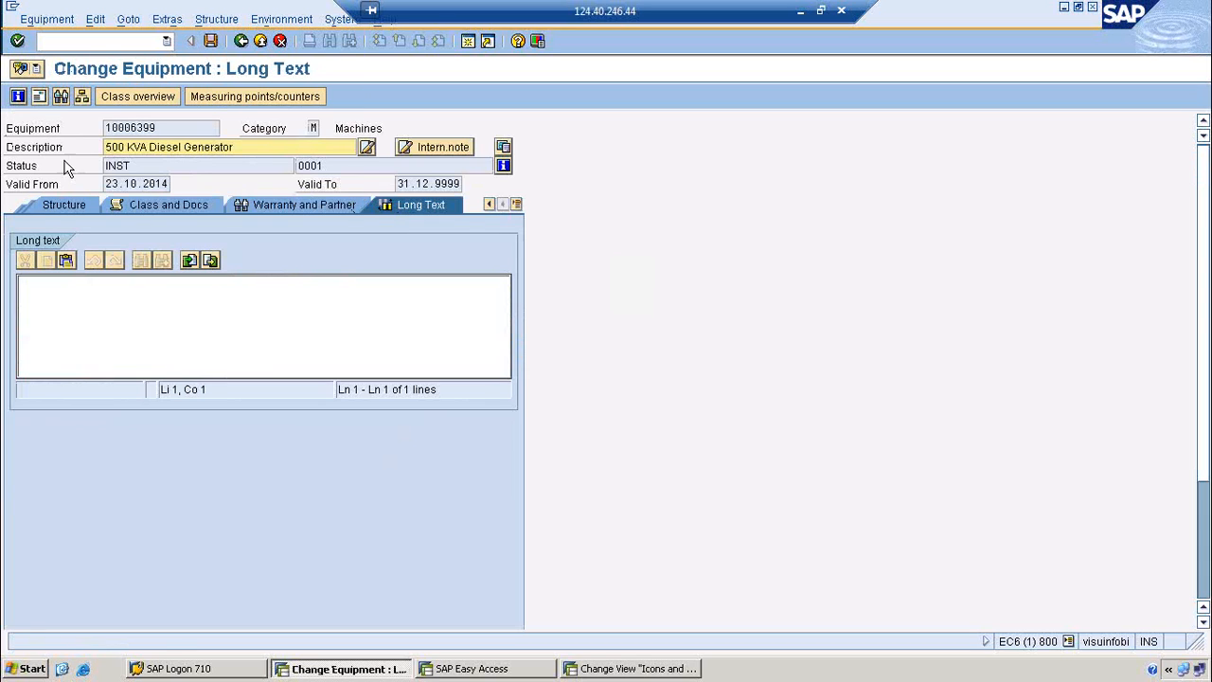
drag(248, 145, 98, 146)
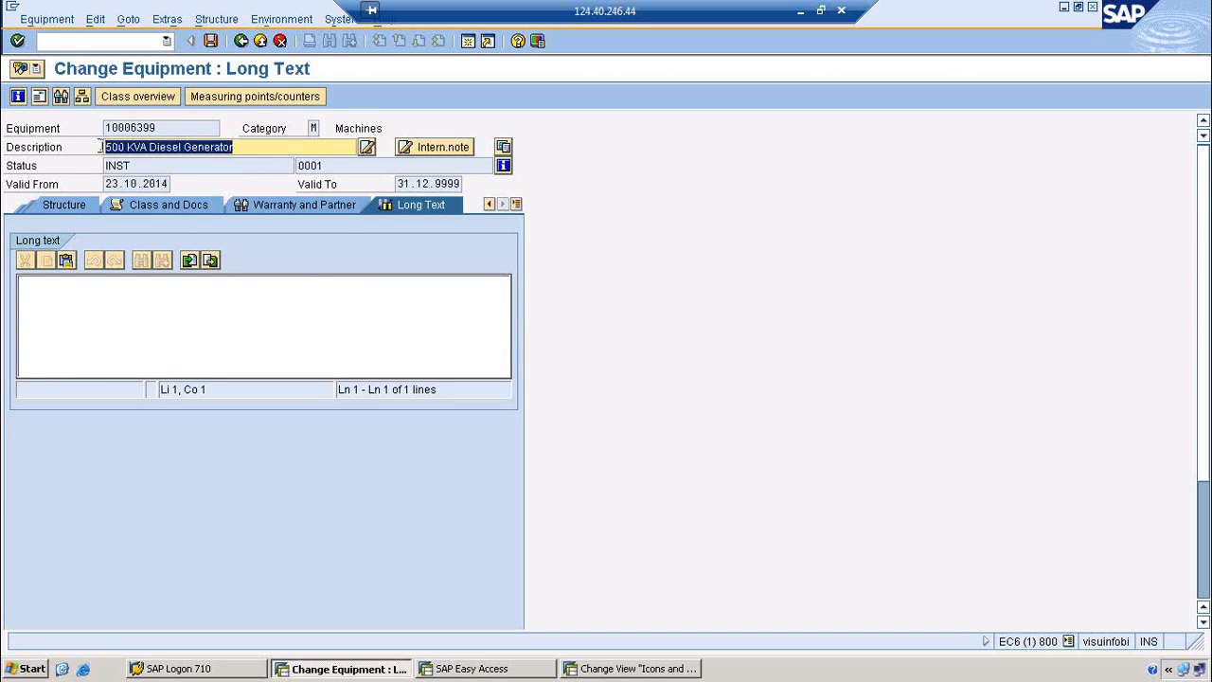
click(367, 149)
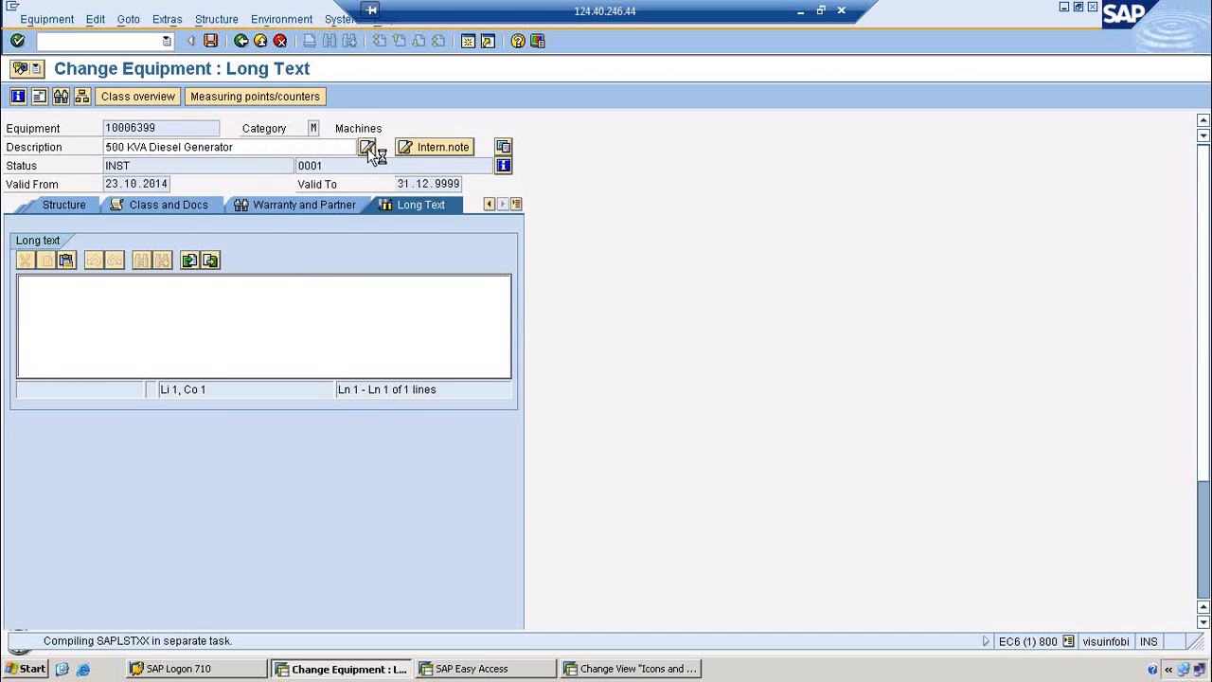
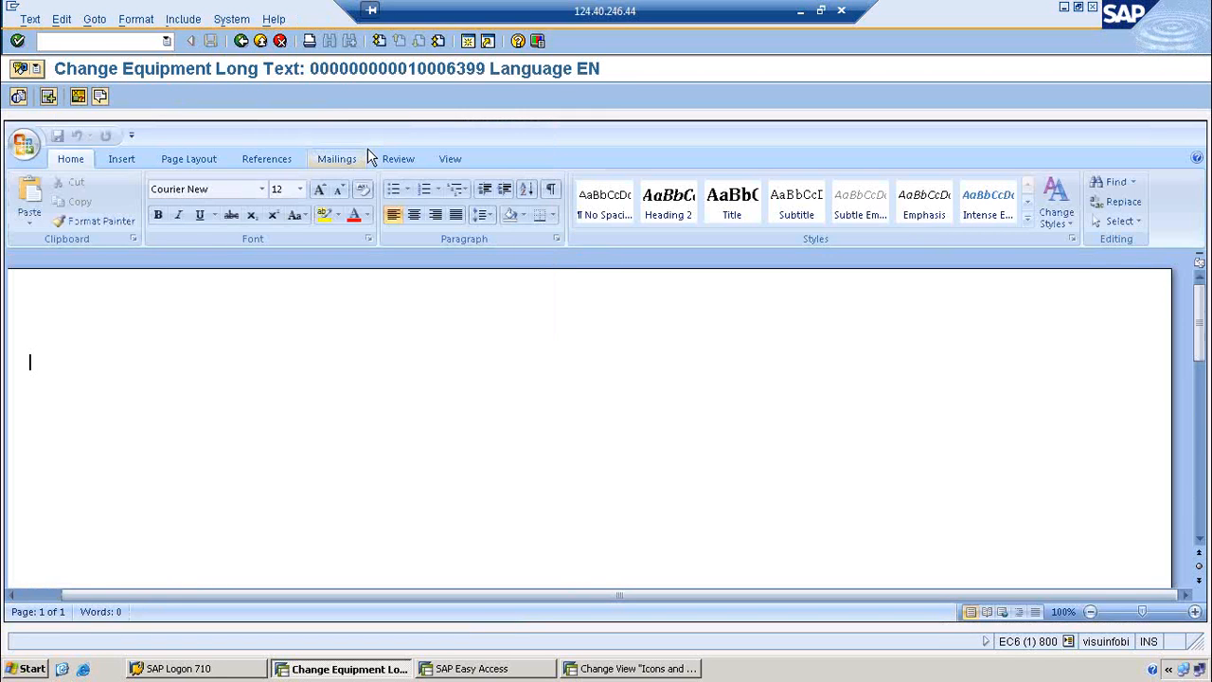
Step: Write "Test for Long Text" as the first line of the equipment's long text
text(es)
key(BackSpace)
key(BackSpace)
key(BackSpace)
text(T)
key(Caps_Lock)
text(est for Long Text)
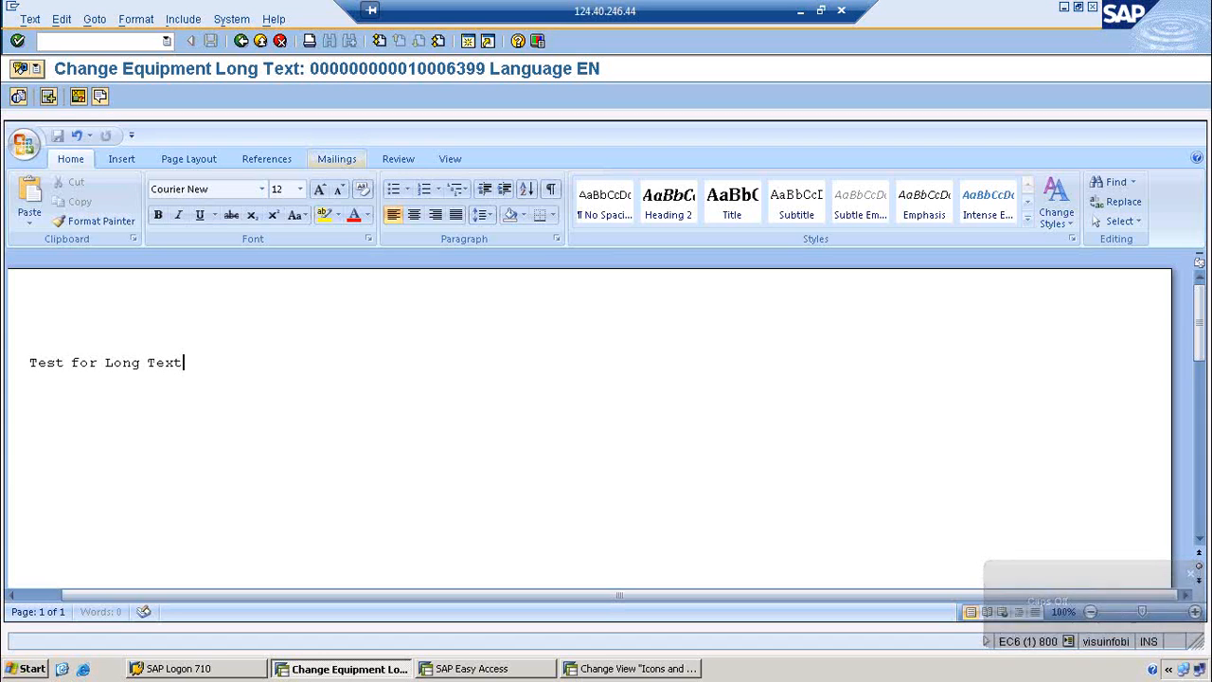
Step: Copy the long text line and paste it repeatedly to make eight consecutive lines, and transfer the text to the equipment
key(ctrl+a)
key(ctrl+c)
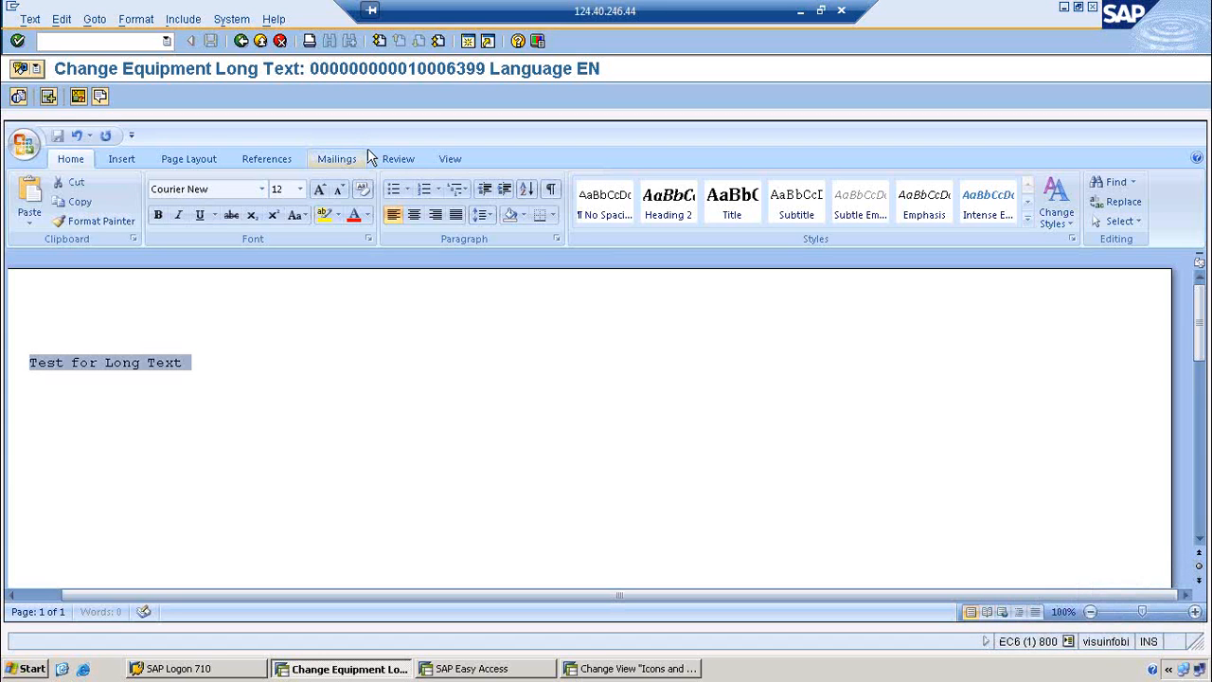
click(228, 366)
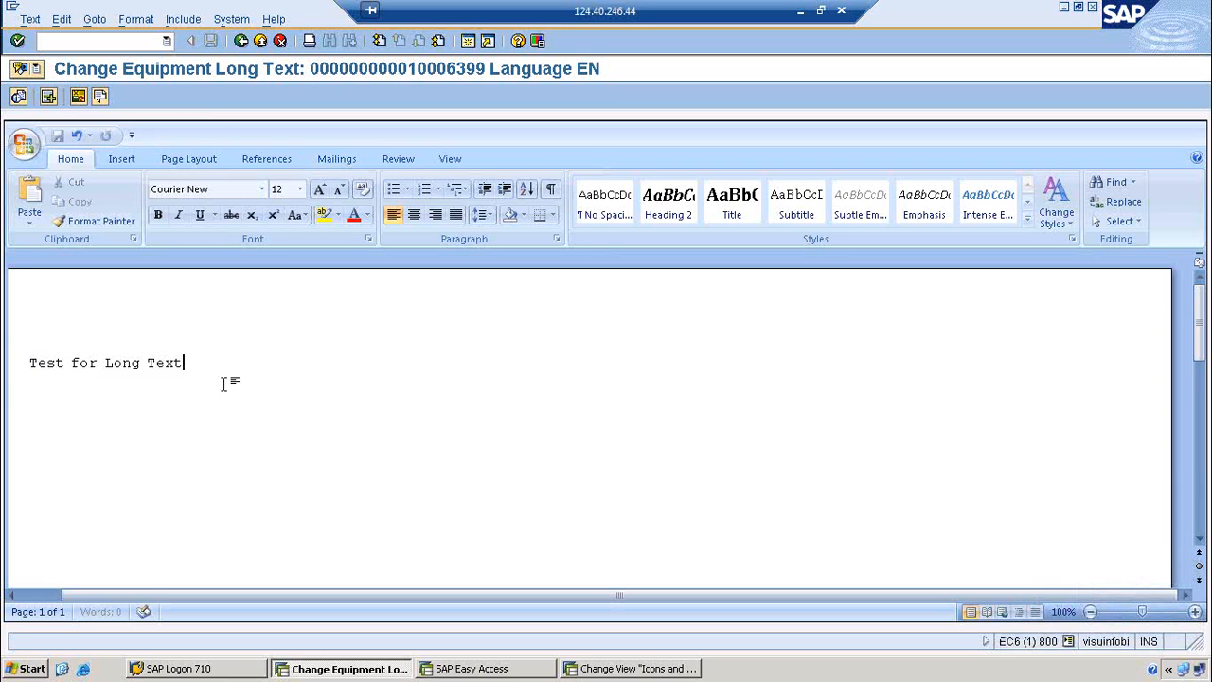
key(ctrl+v)
key(Return)
key(ctrl+v)
key(Return)
key(ctrl+v)
key(Return)
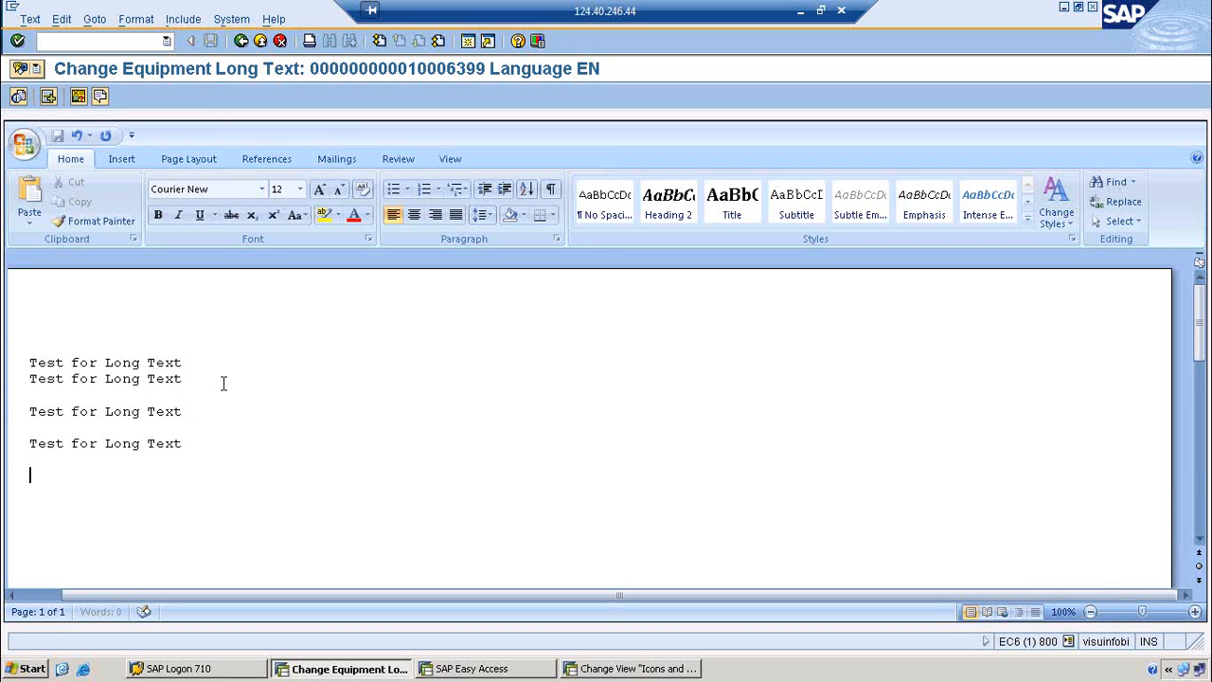
key(ctrl+v)
key(Up)
key(ctrl+v)
key(Return)
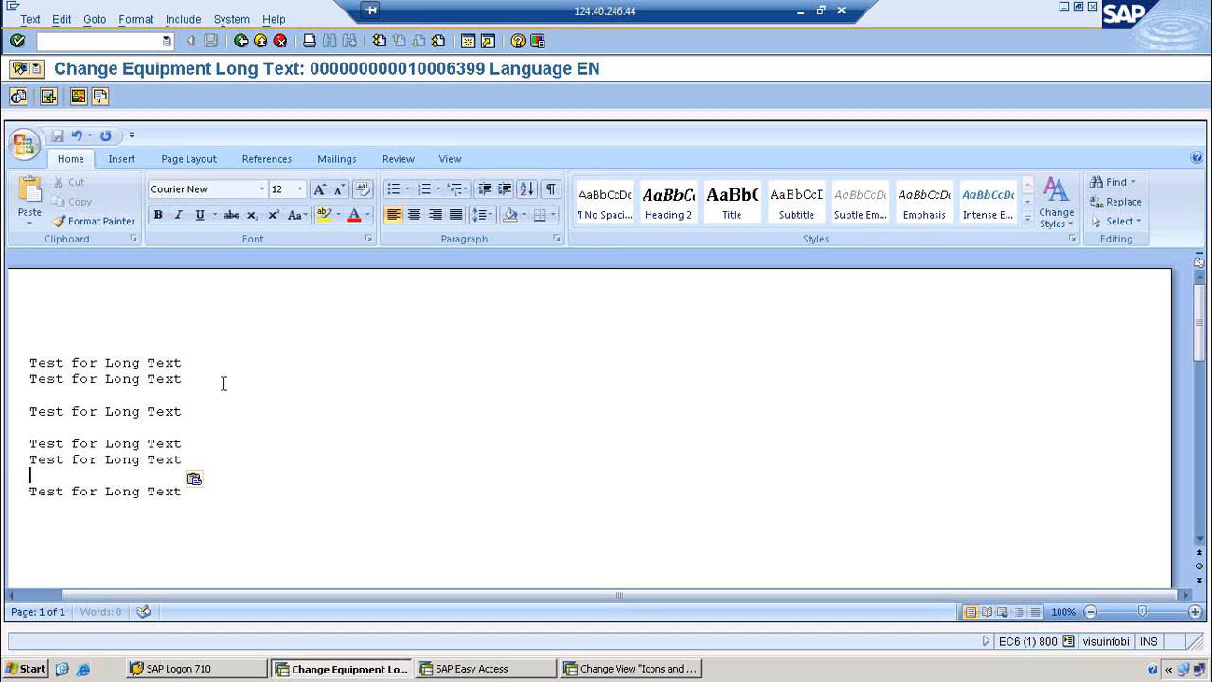
key(BackSpace)
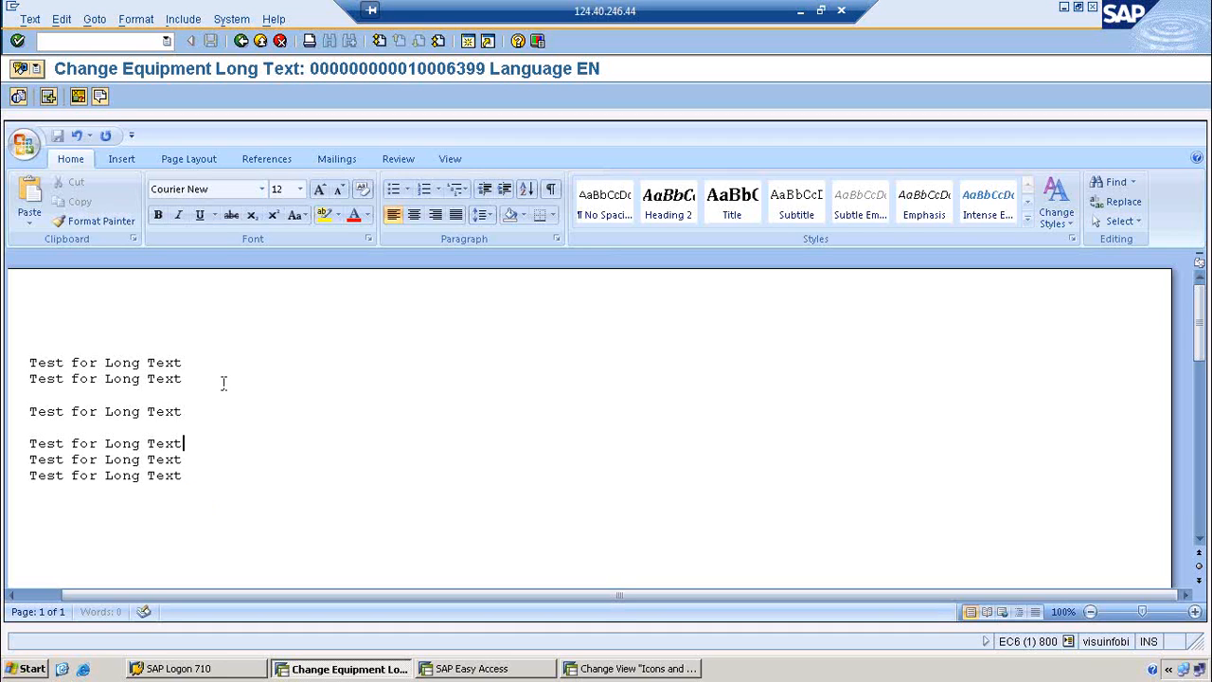
key(ctrl+v)
key(Return)
key(BackSpace)
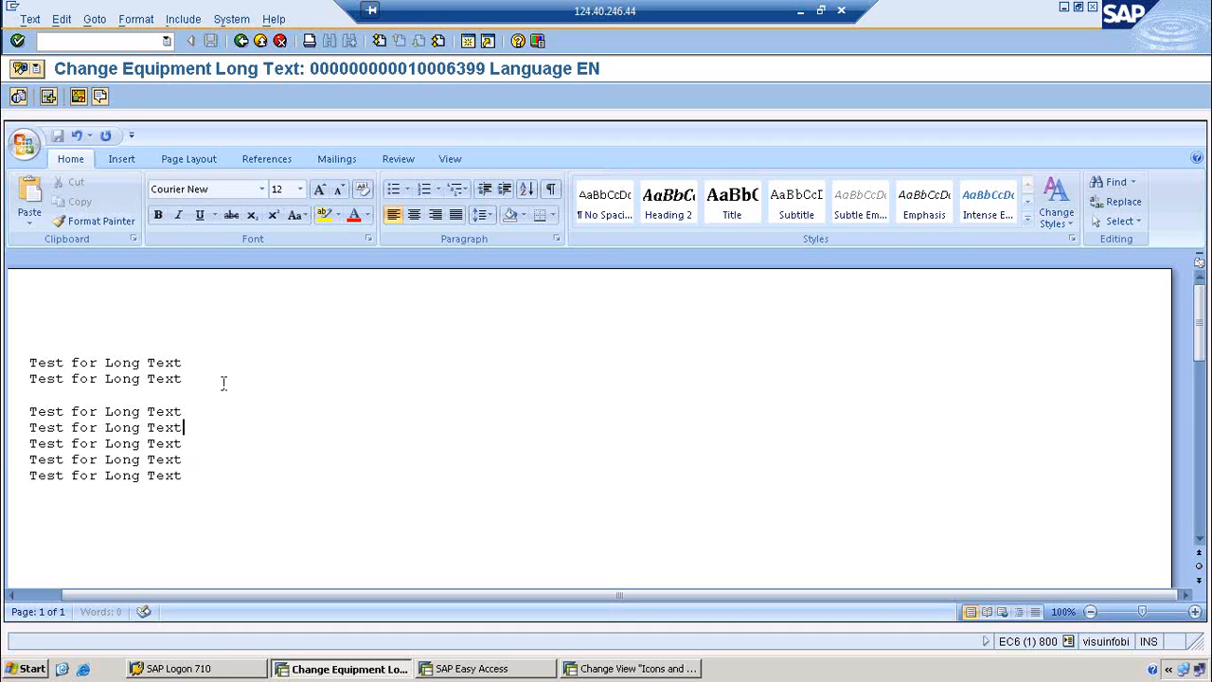
key(ctrl+v)
key(BackSpace)
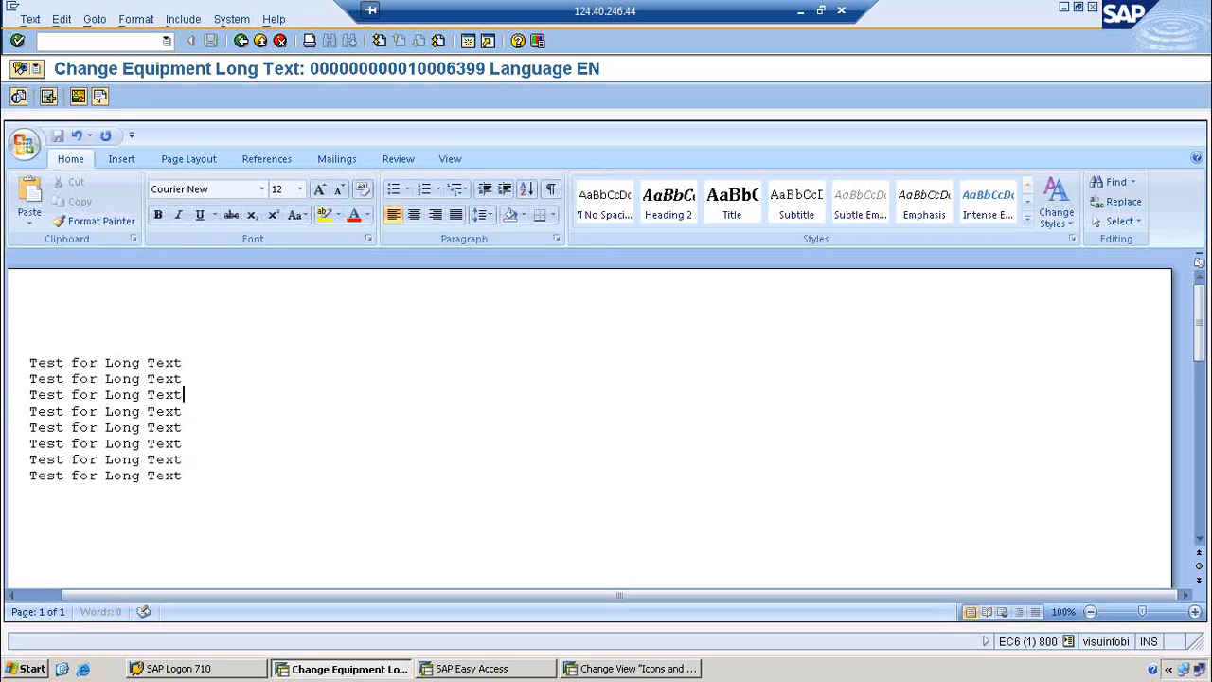
click(242, 41)
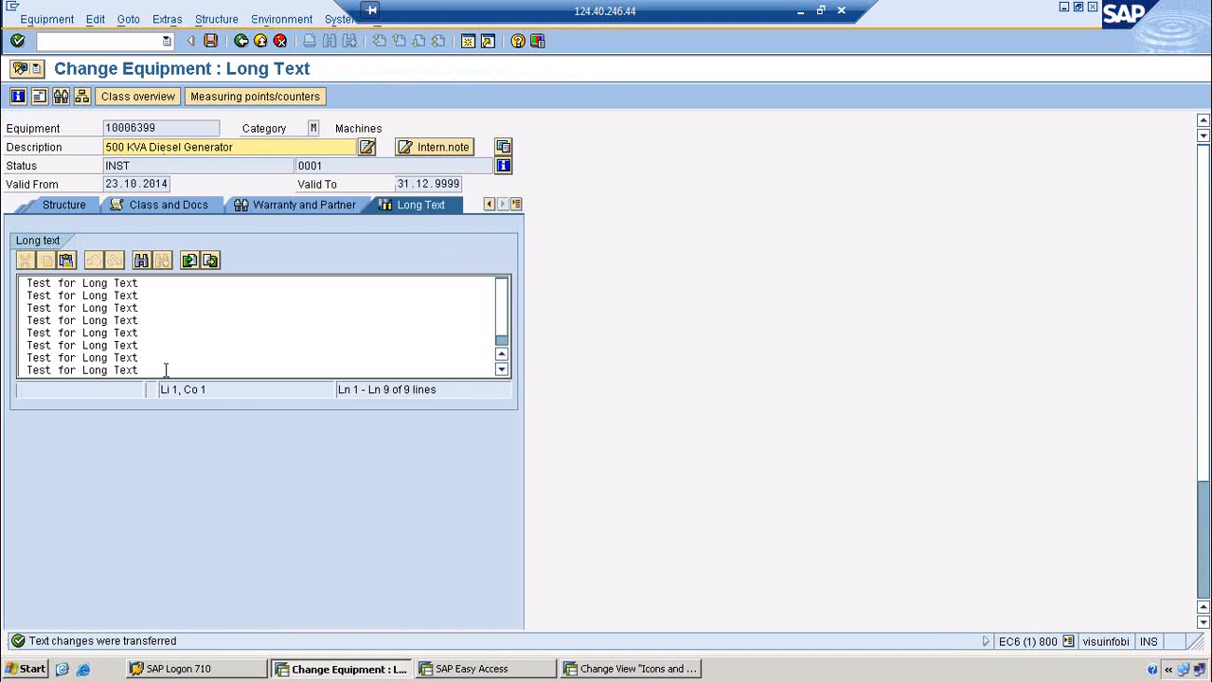
Step: Delete the last six lines in the Long Text view, keeping the first two, and save the equipment
drag(165, 370, 11, 278)
click(166, 363)
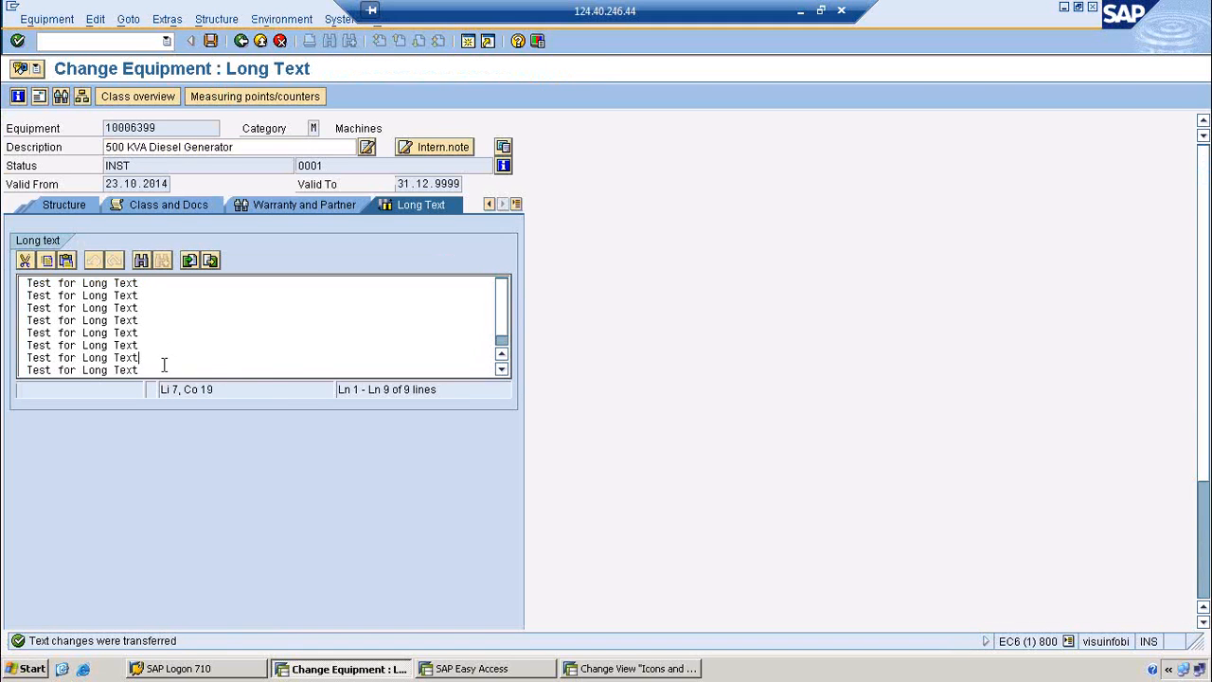
drag(142, 370, 17, 311)
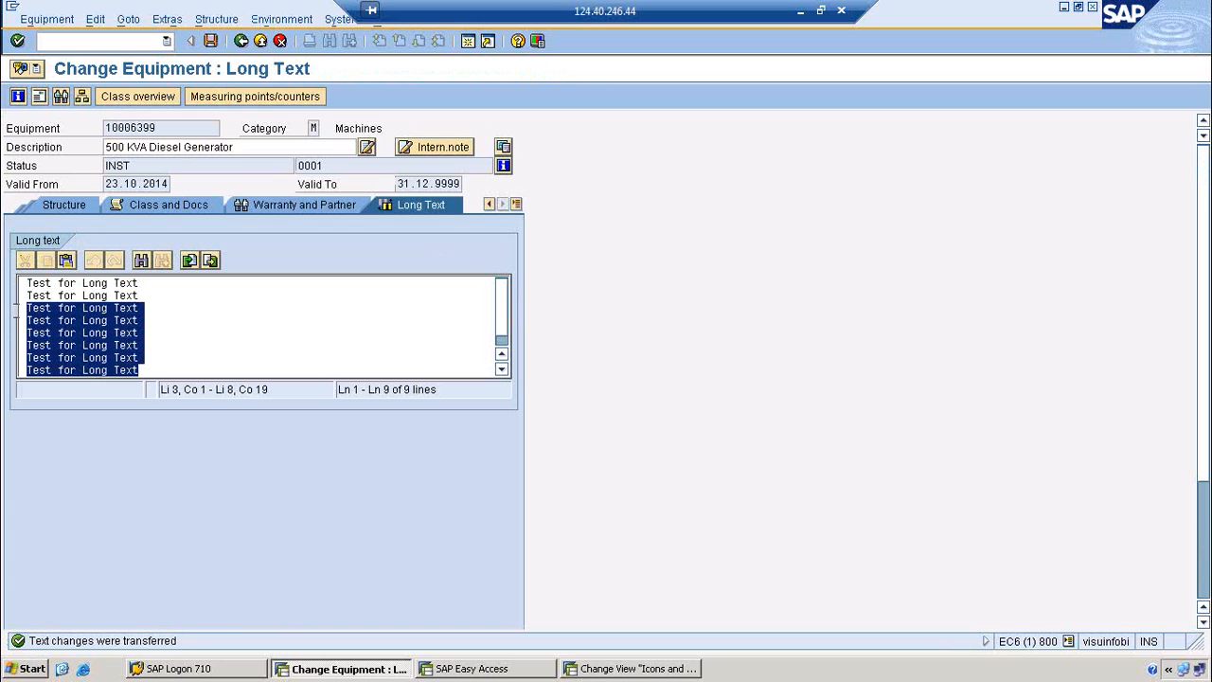
key(Delete)
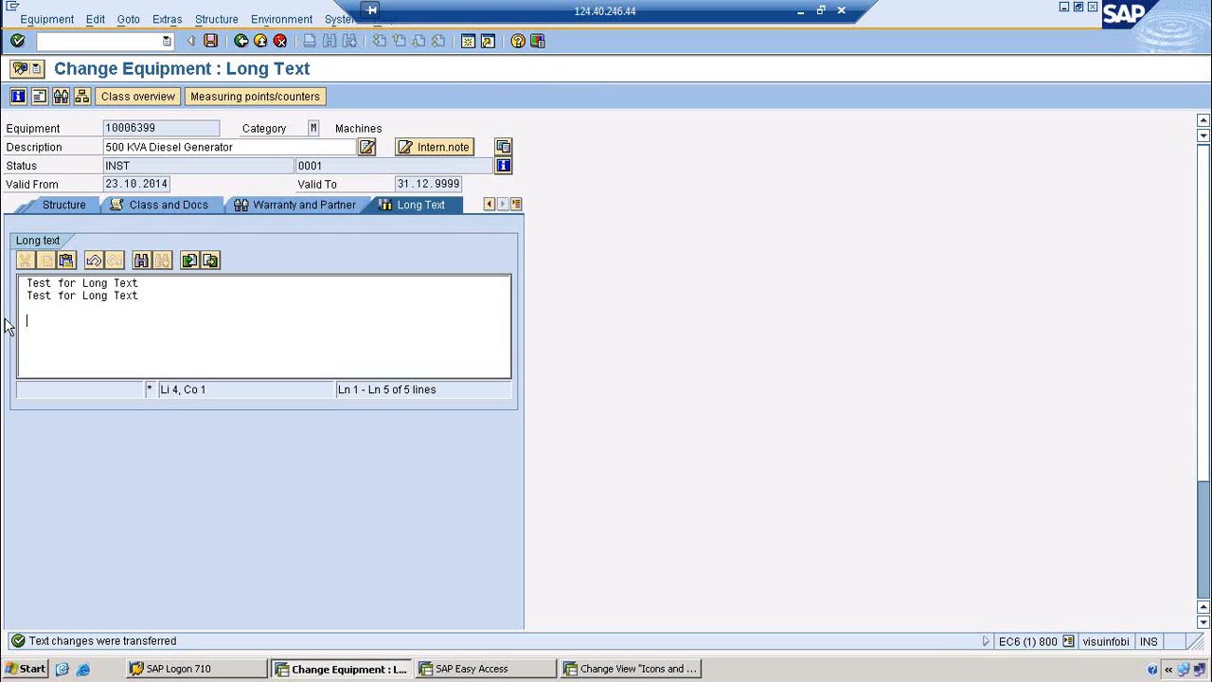
key(BackSpace)
click(210, 40)
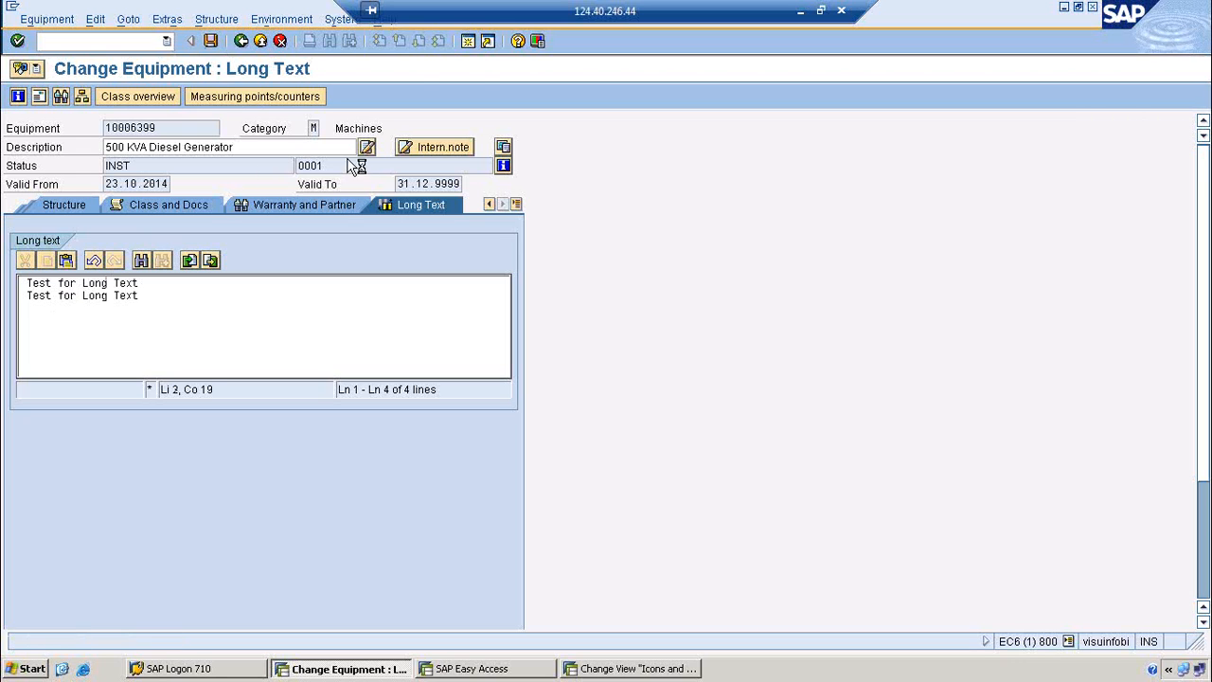
Step: Reopen the equipment in change mode and check its long text in the Long Text view and the full editor, saving on exit
key(Return)
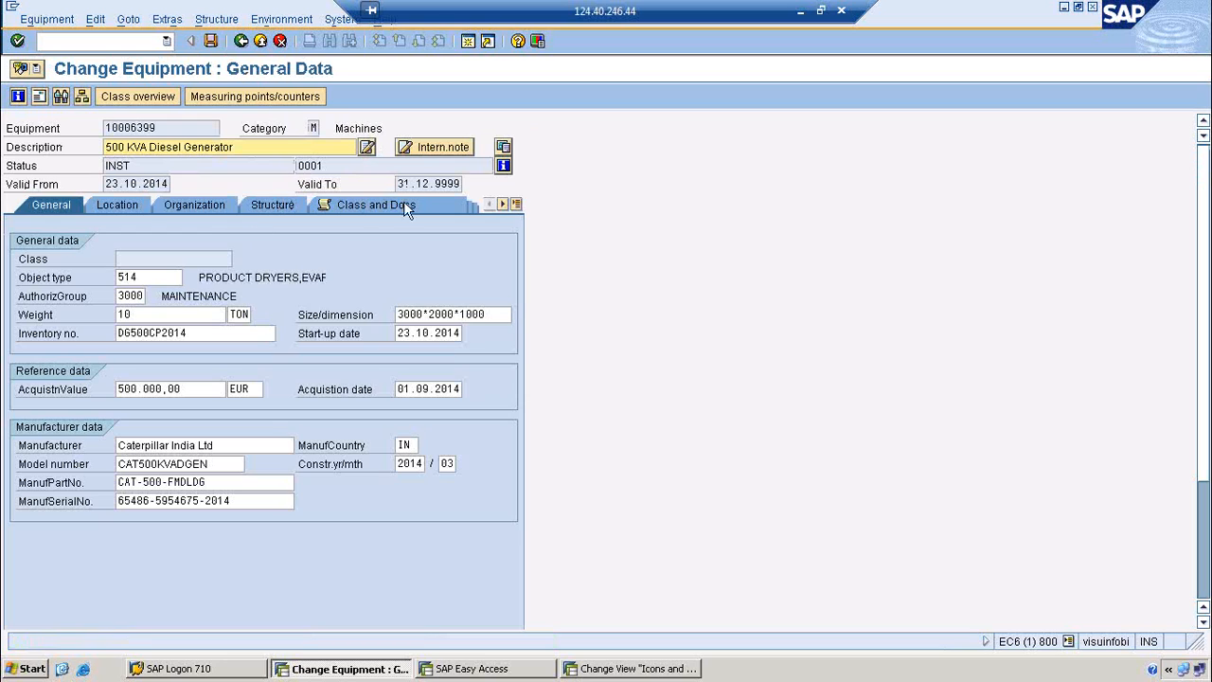
click(516, 204)
click(571, 342)
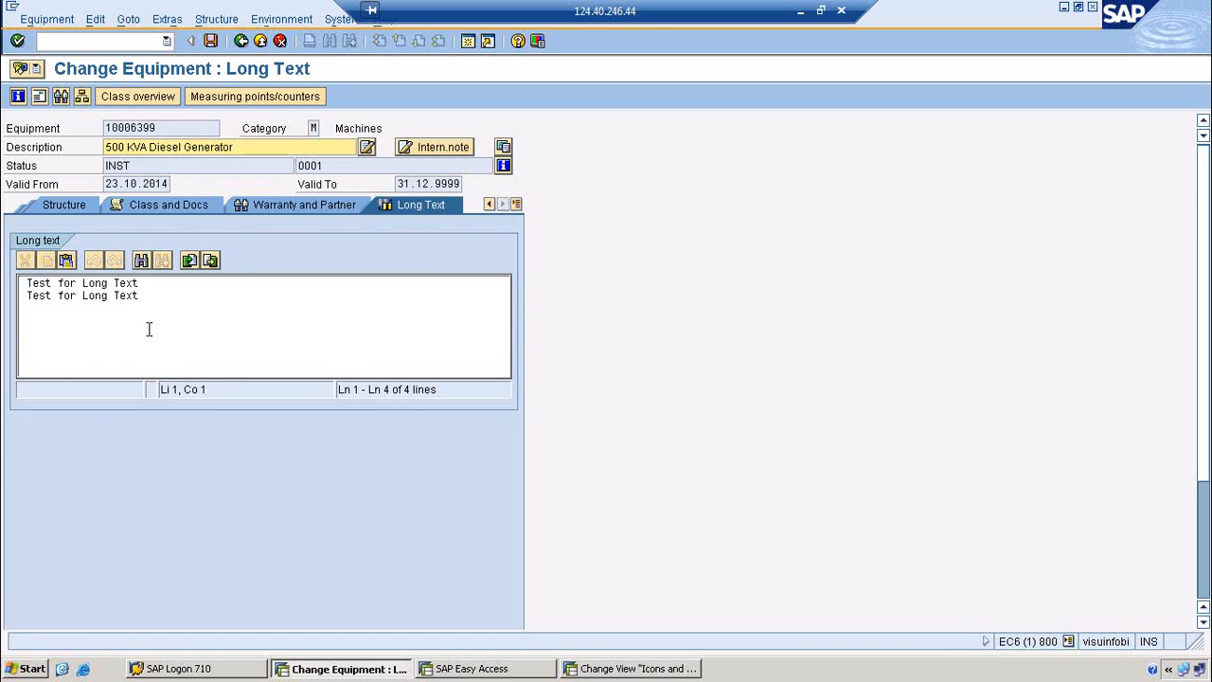
click(367, 148)
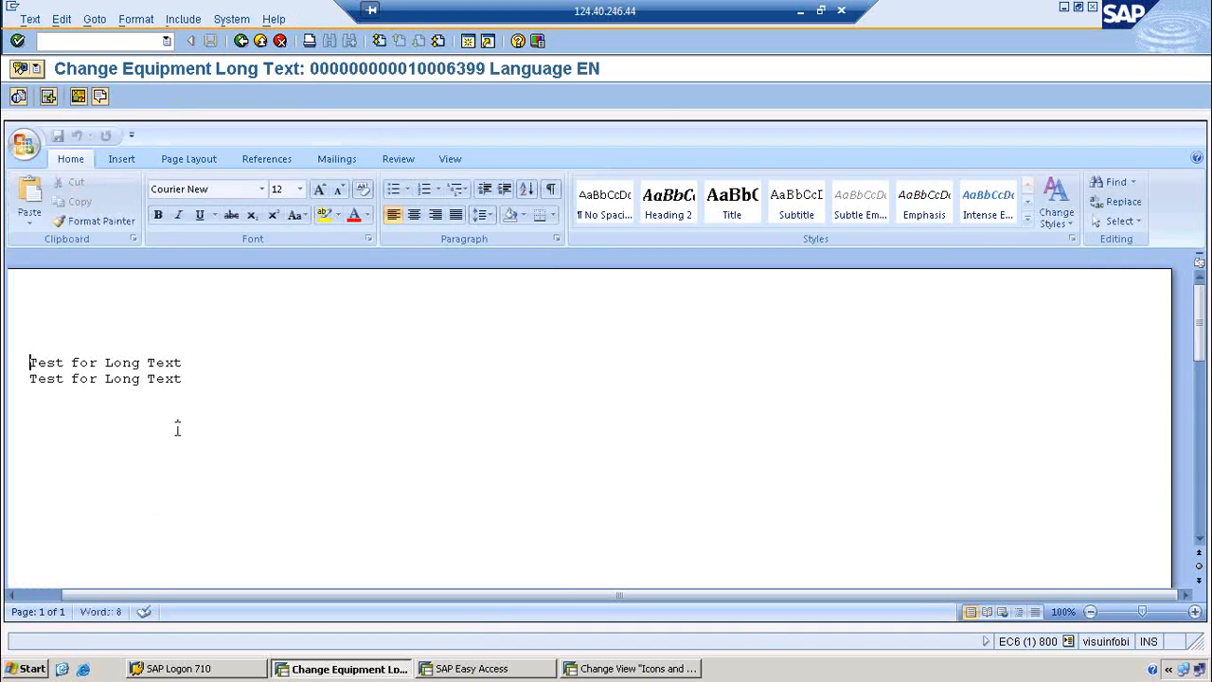
click(242, 42)
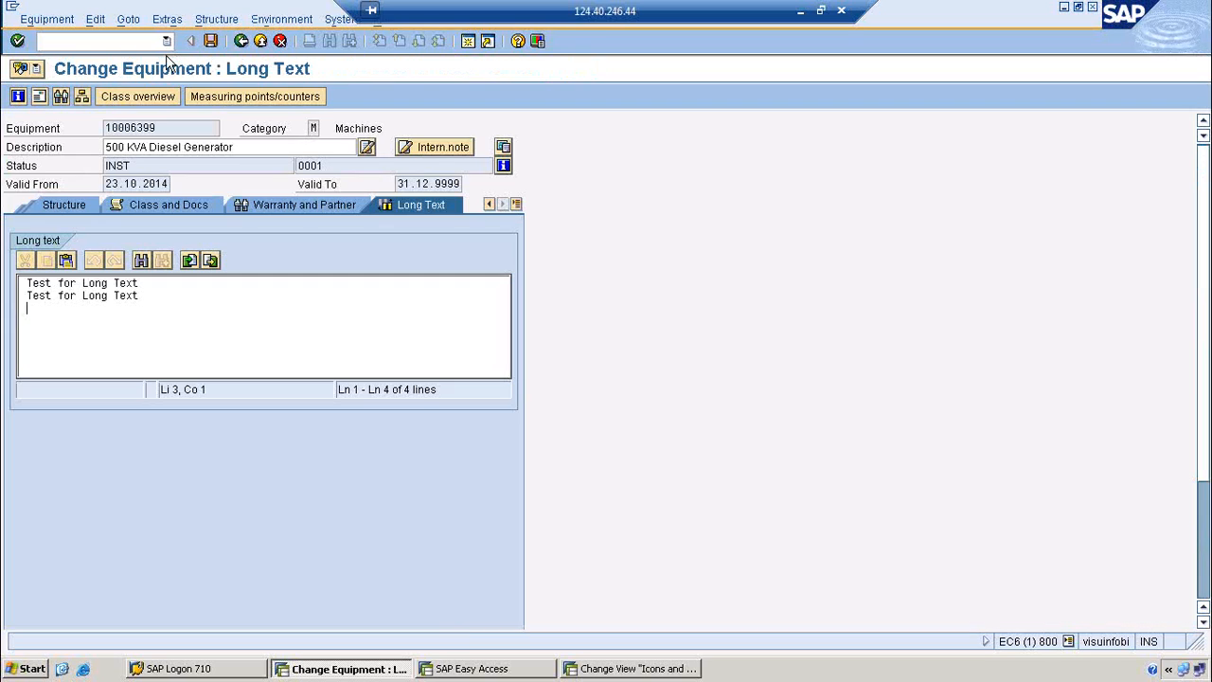
click(211, 40)
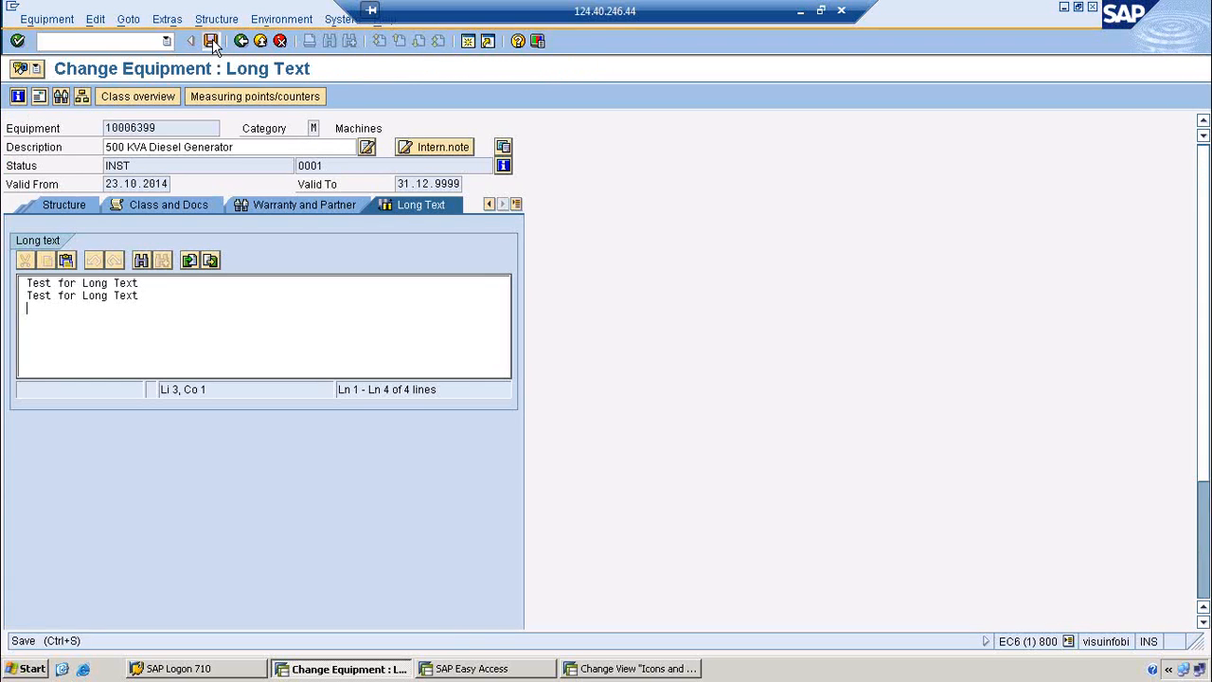
click(243, 41)
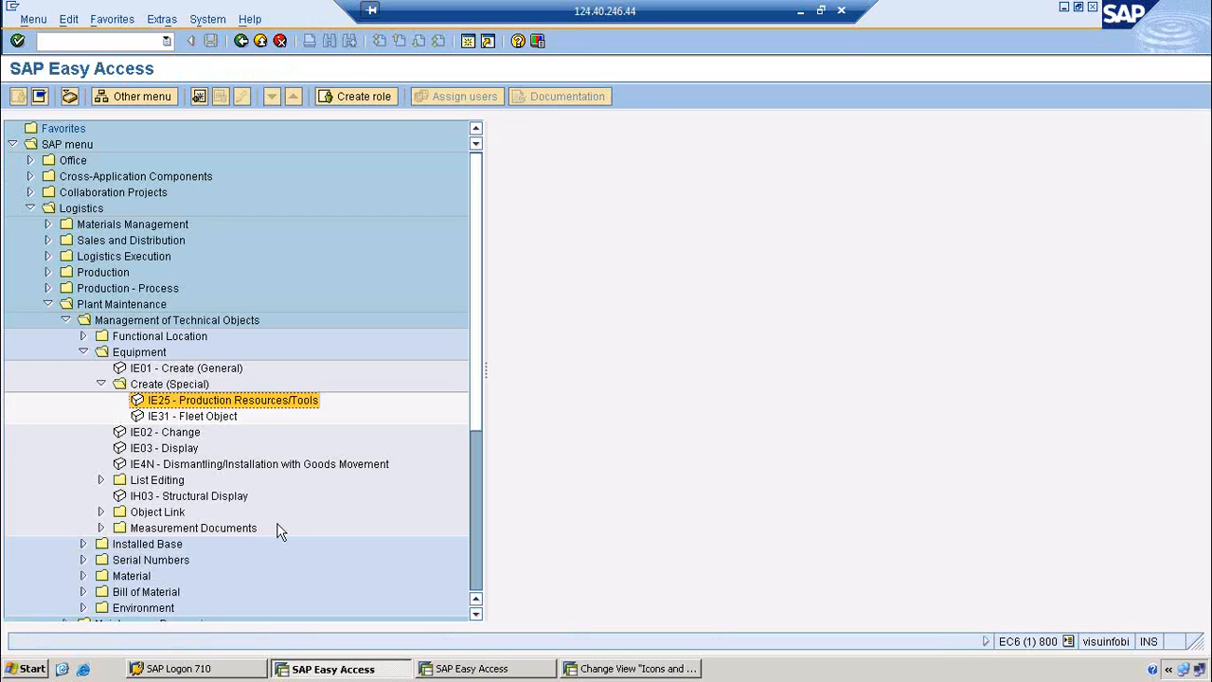
Step: Switch to the view profile customizing and delete the Additional data 3 entry from the icons and texts of profile MACH
click(623, 669)
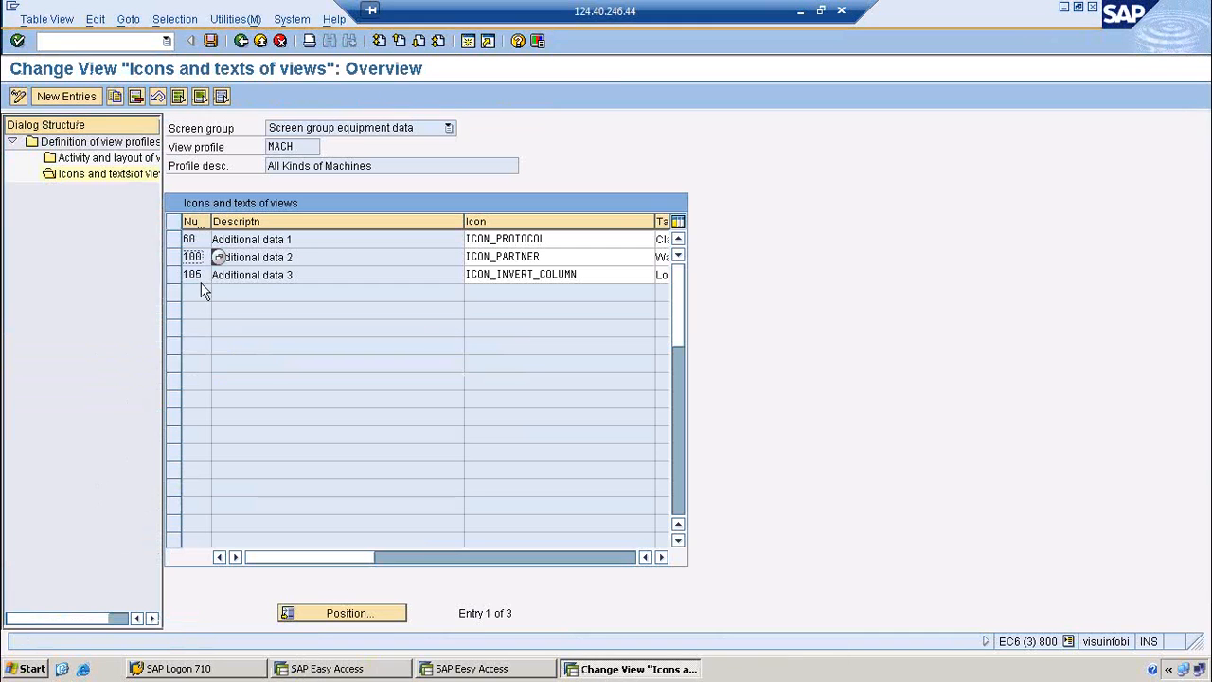
click(174, 275)
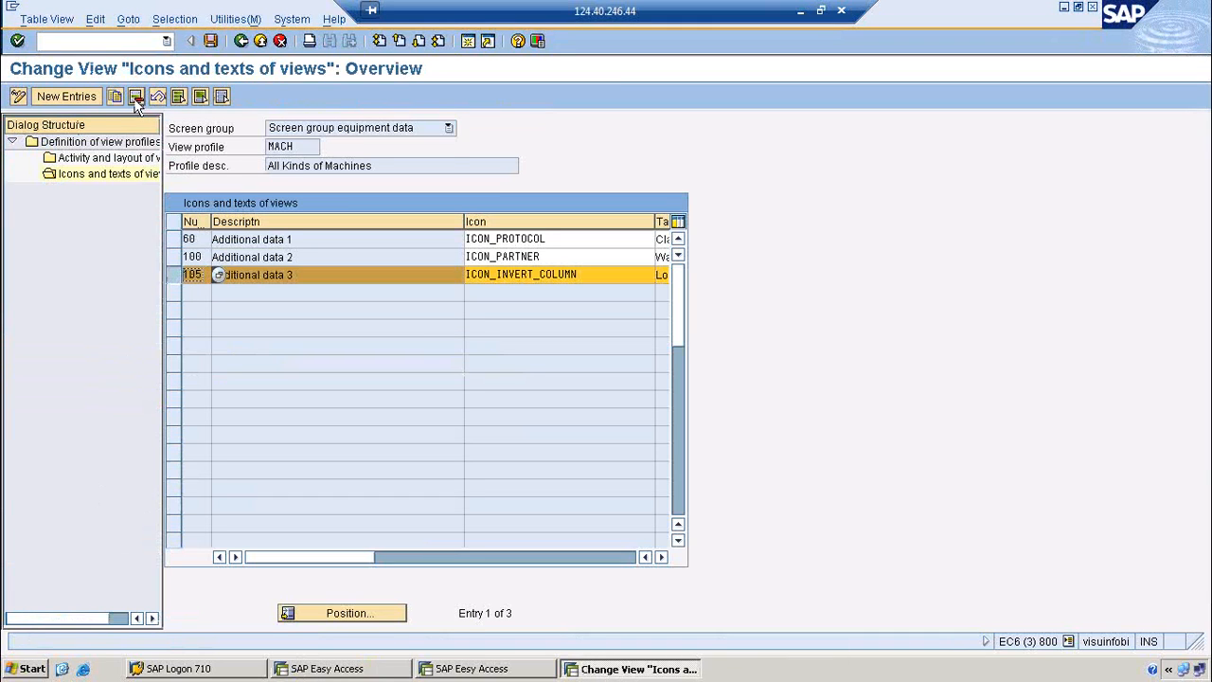
click(136, 97)
Step: Delete the Additional data 3 entry from the activity and layout of views of profile MACH, and save
click(142, 158)
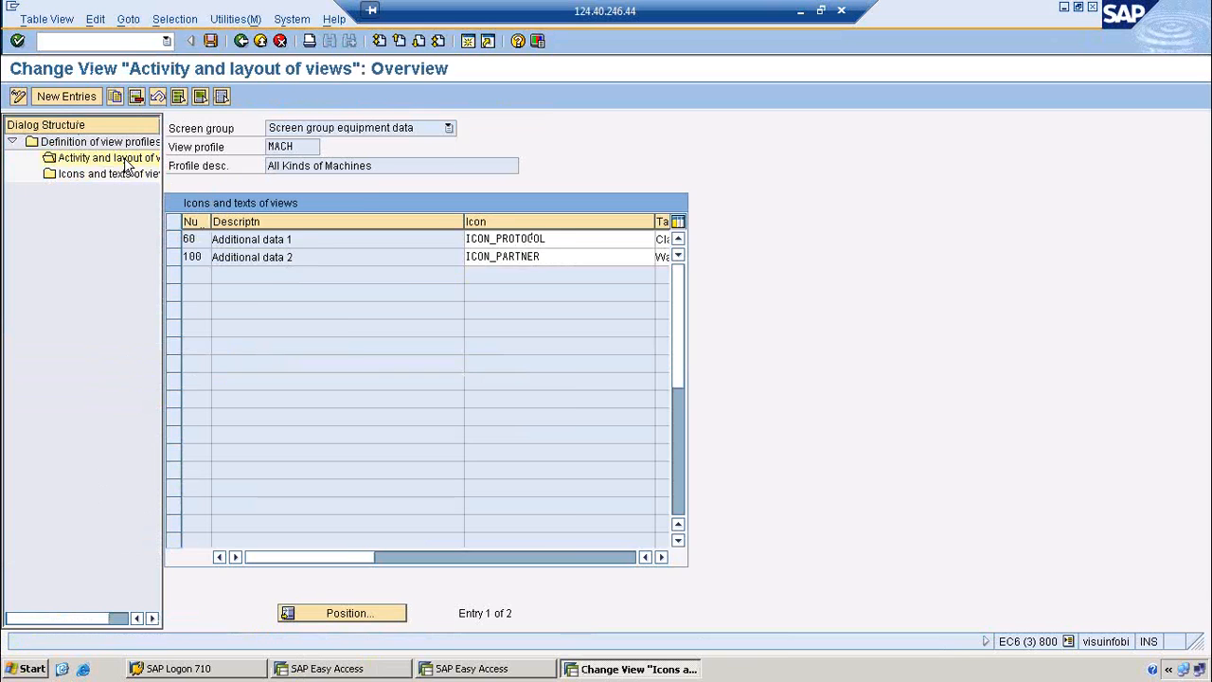
click(175, 346)
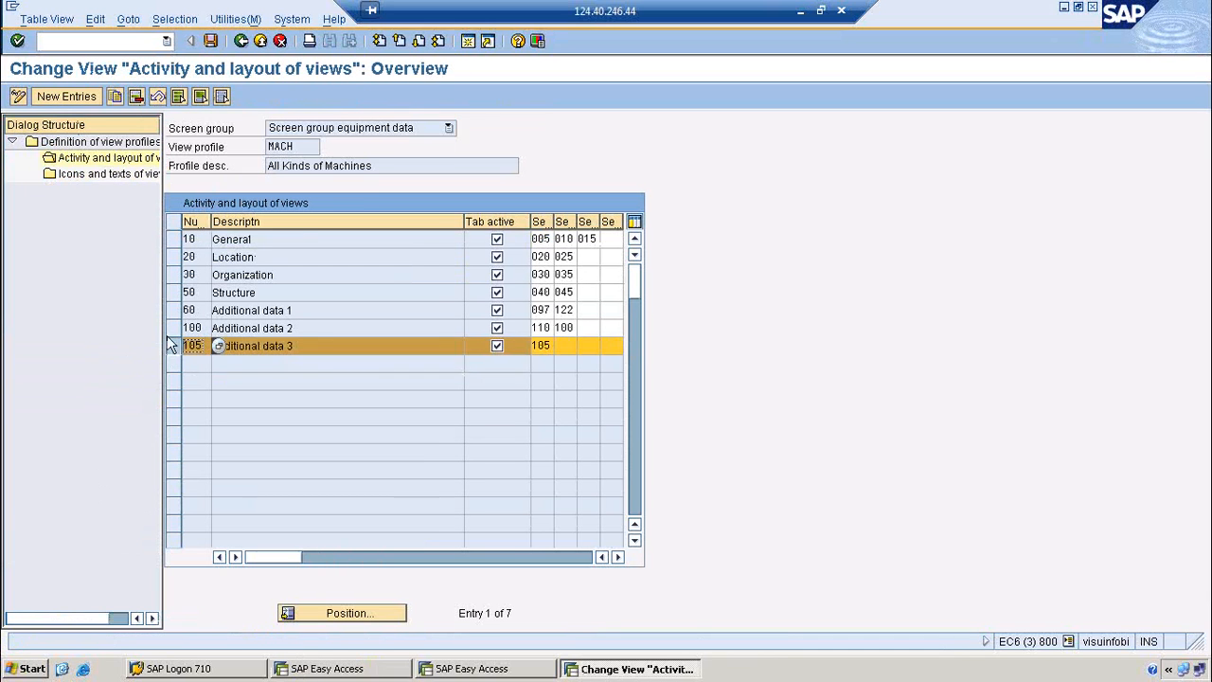
click(136, 97)
click(210, 41)
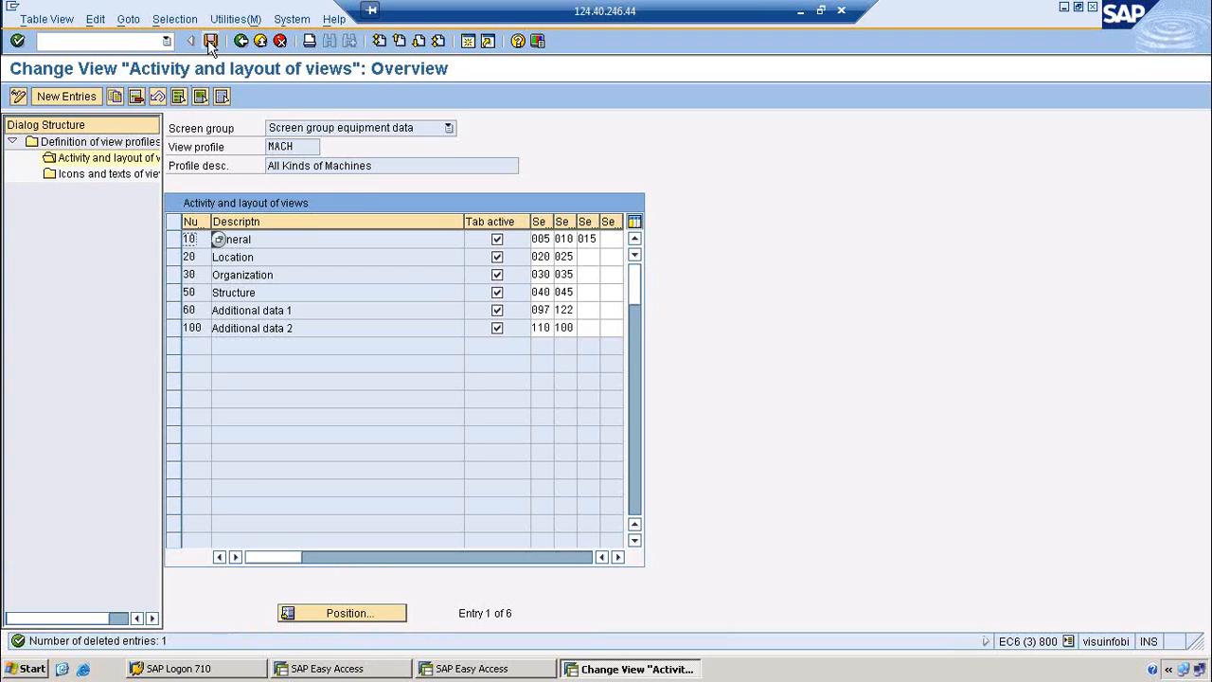
click(240, 41)
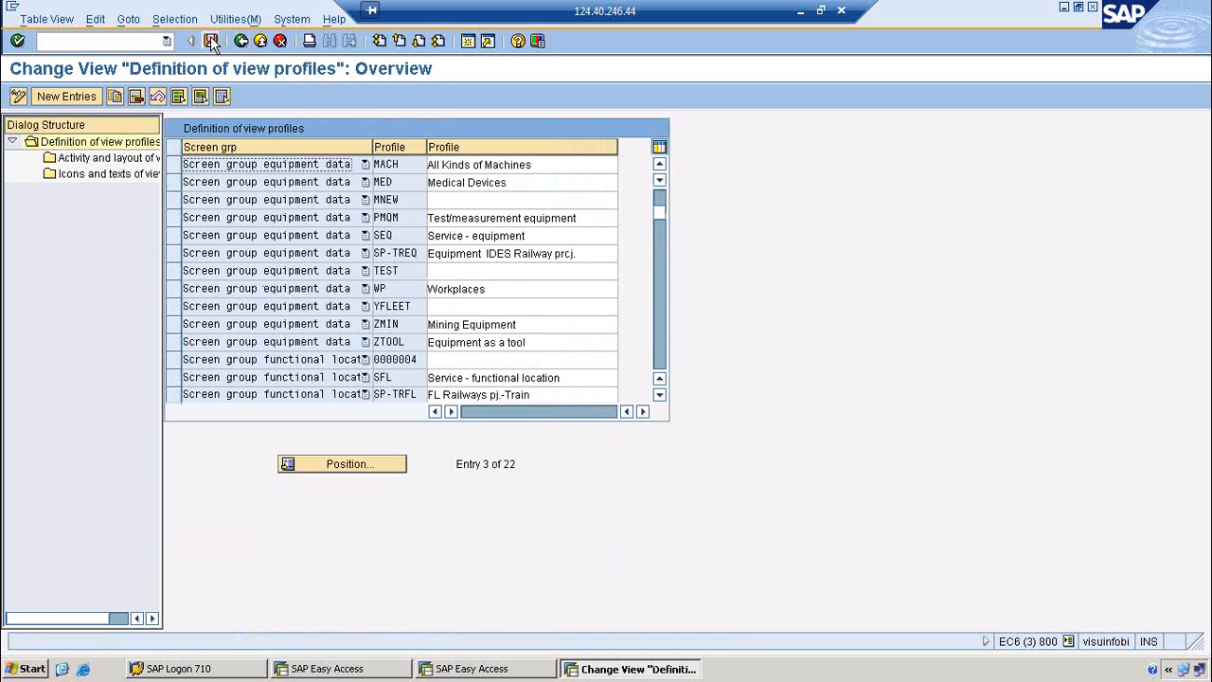
Step: Reload equipment 10006399 with transaction IE03 and check the list of its available views
click(313, 669)
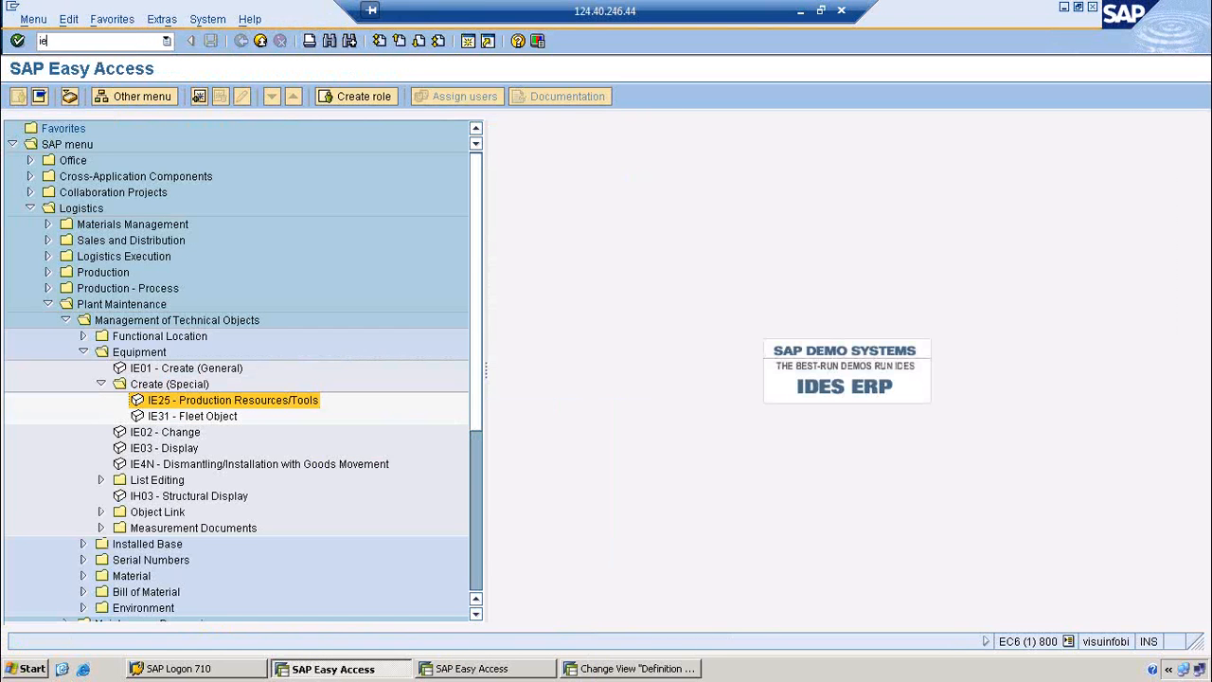
click(107, 41)
text(ie03)
key(Return)
key(Return)
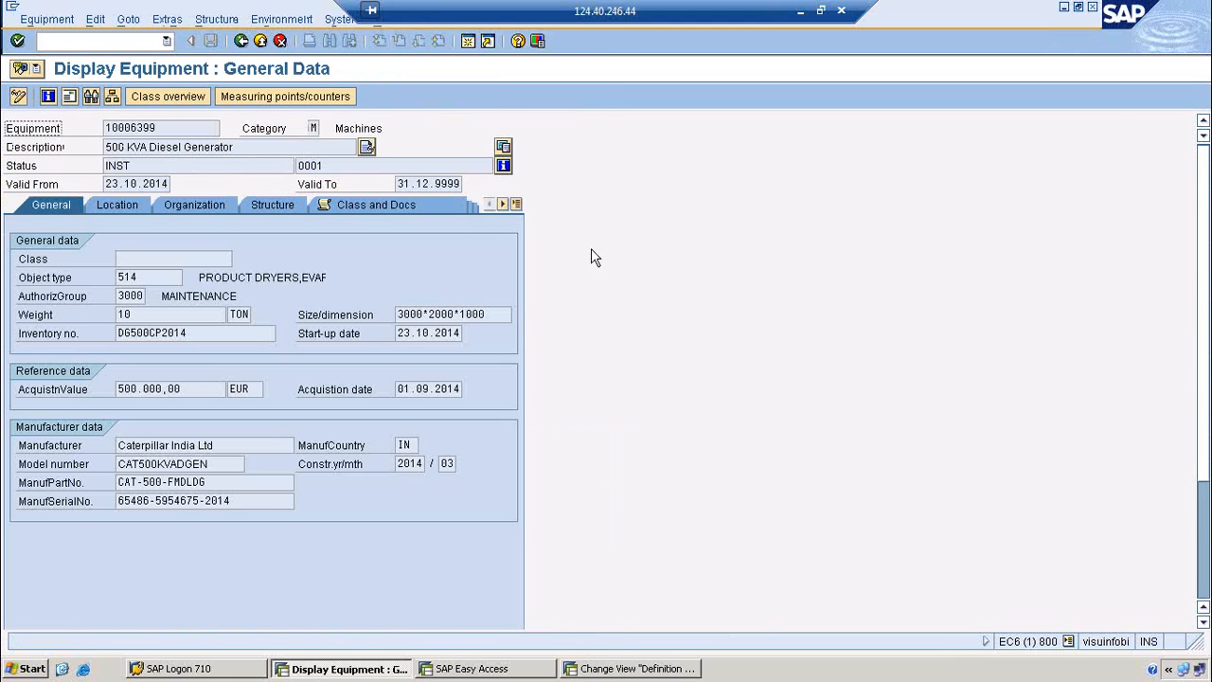
click(516, 205)
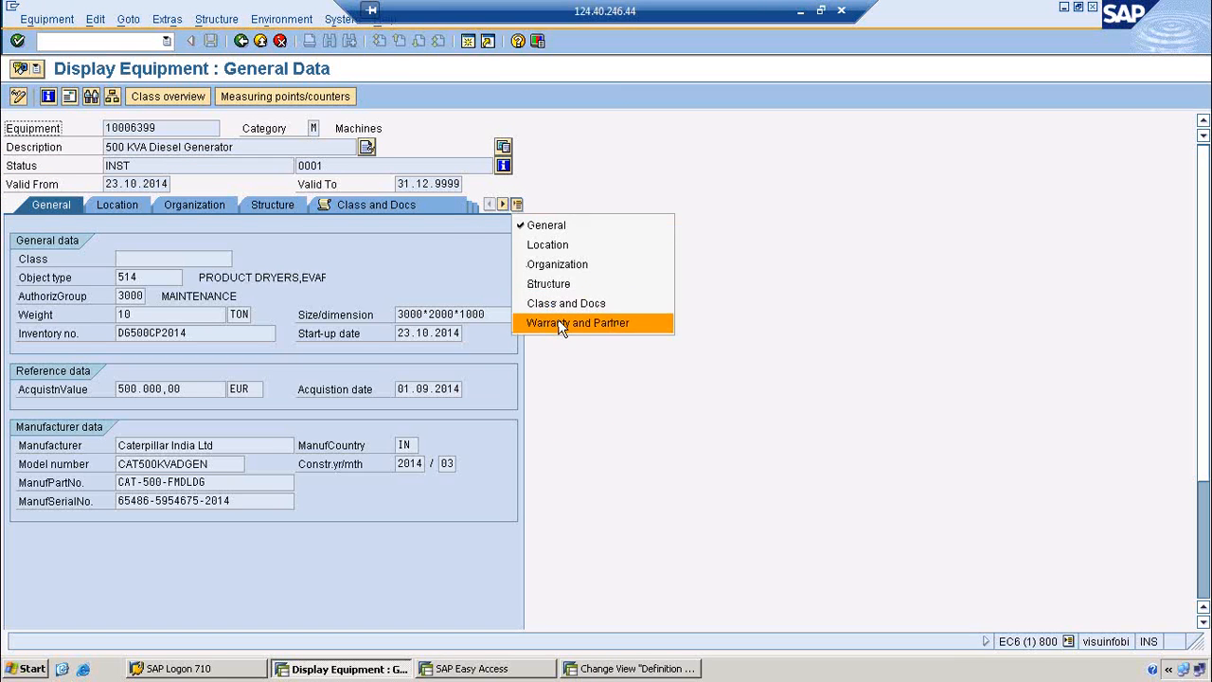
click(639, 137)
Step: View the equipment's long text from its description field and return to the SAP Easy Access menu
click(374, 151)
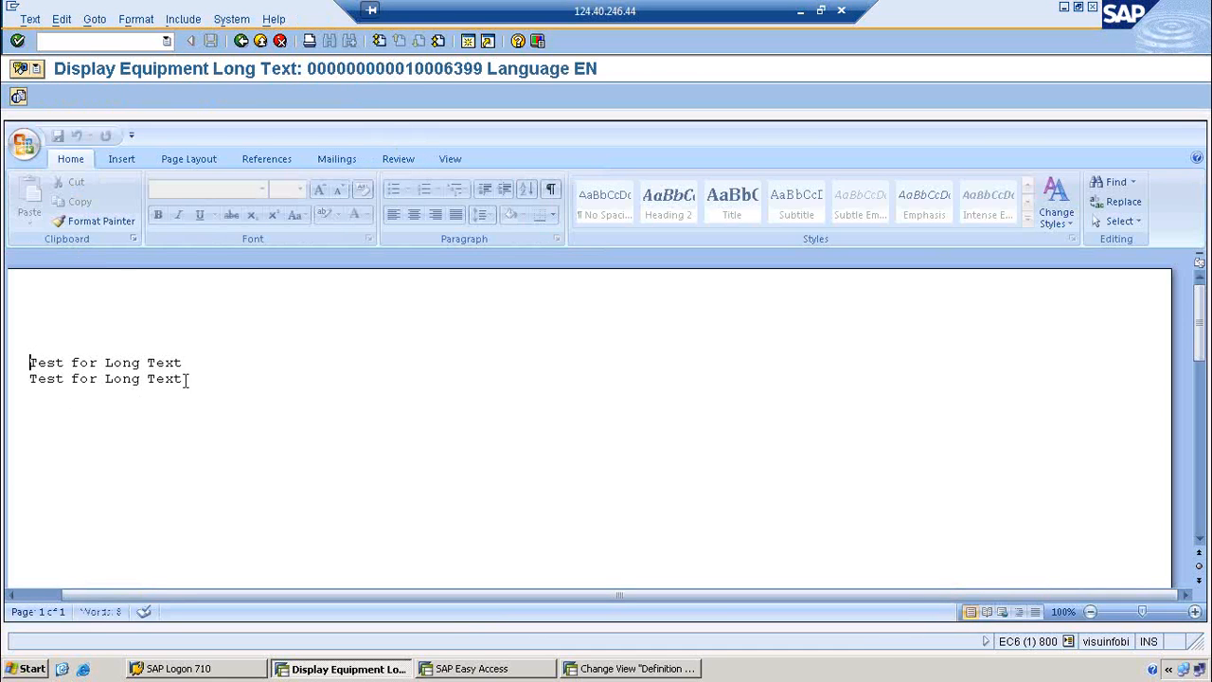
click(242, 43)
click(243, 41)
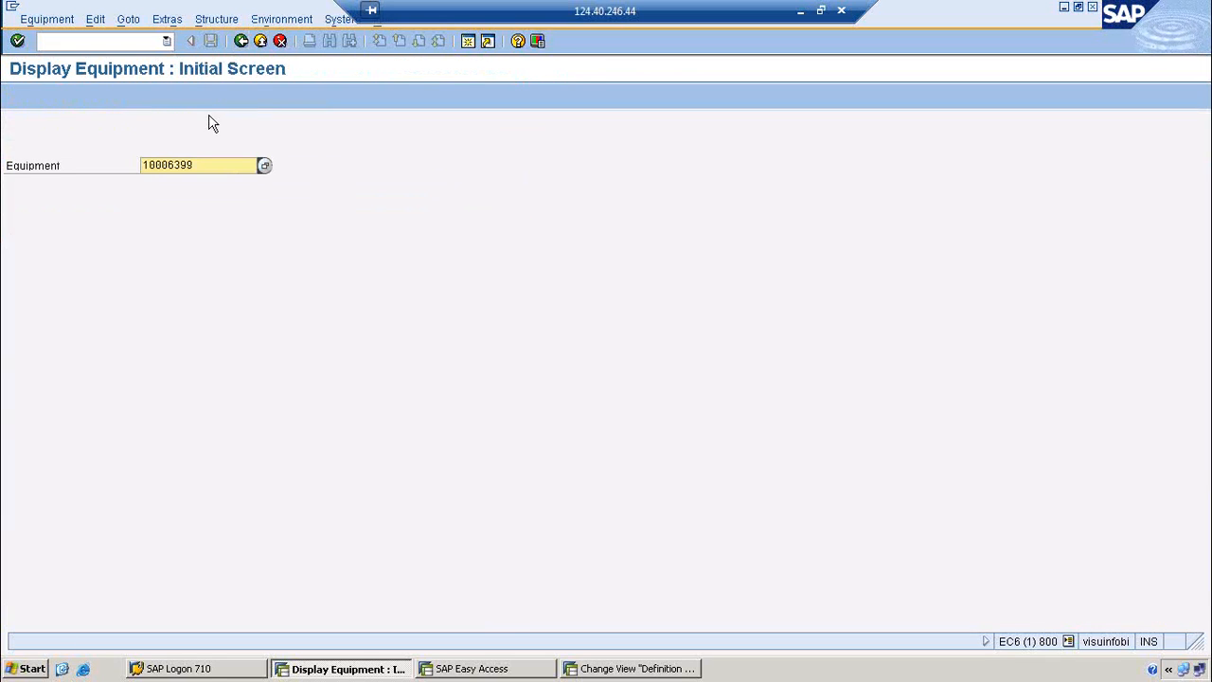
click(241, 41)
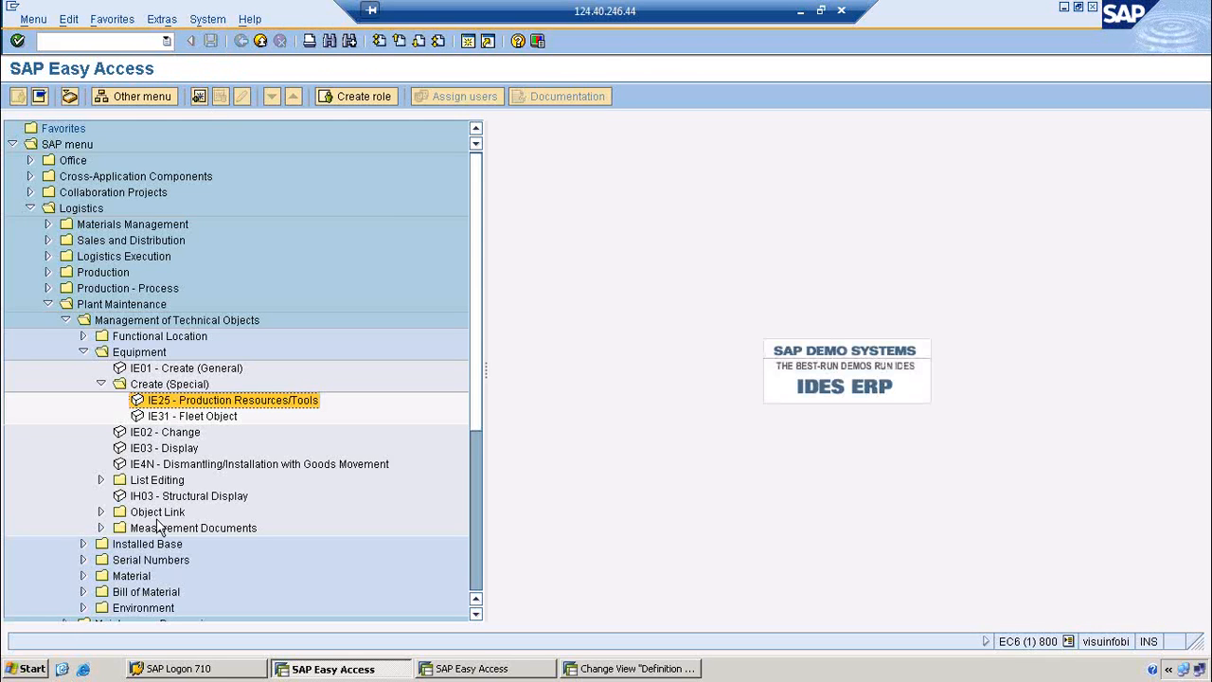
Step: Leave the view profile customizing and open the IMG activity Define Number Ranges under Equipment Categories
click(101, 383)
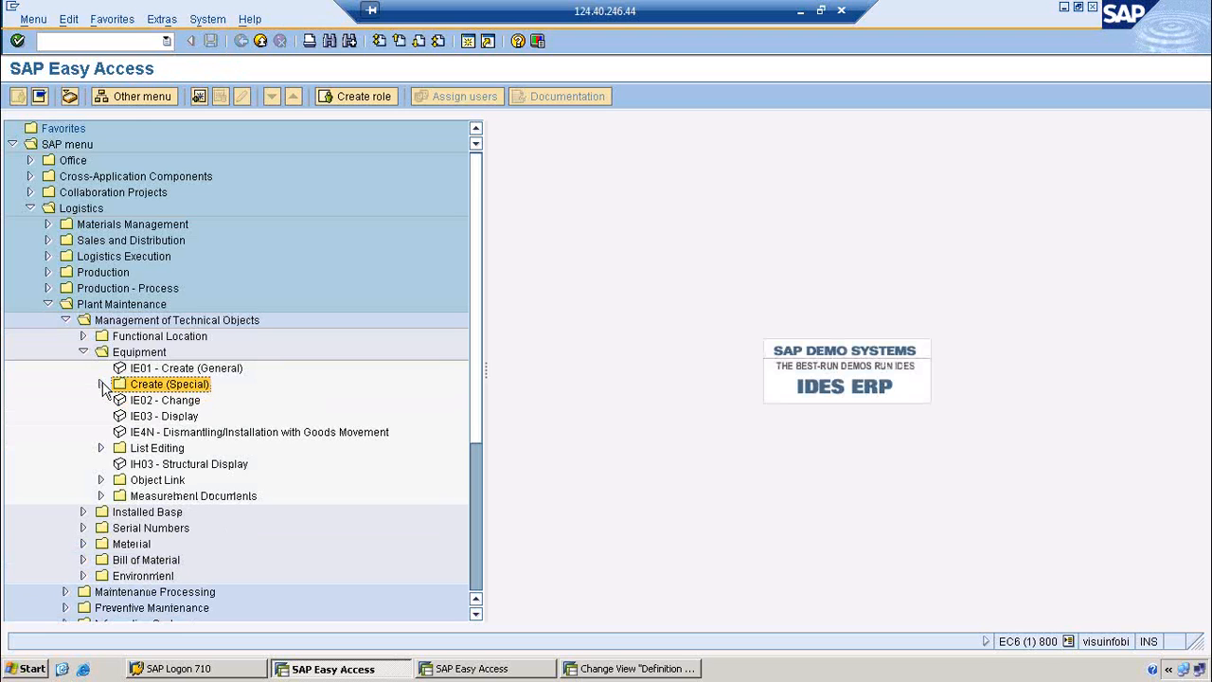
click(615, 668)
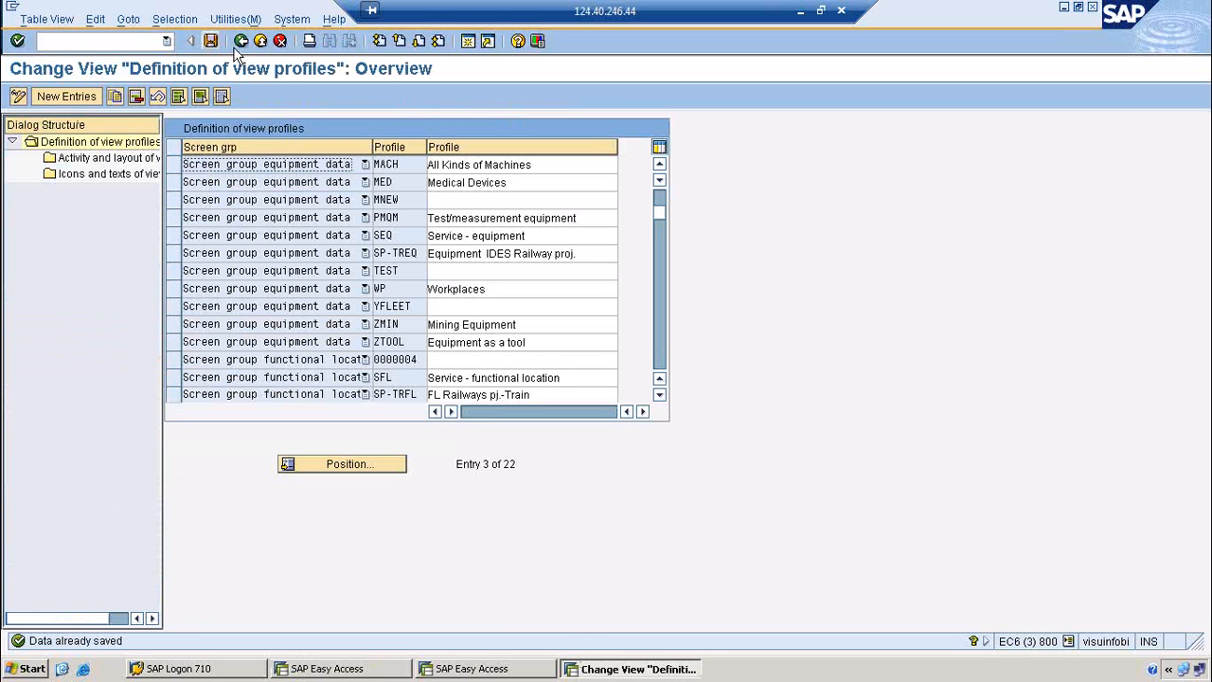
click(240, 40)
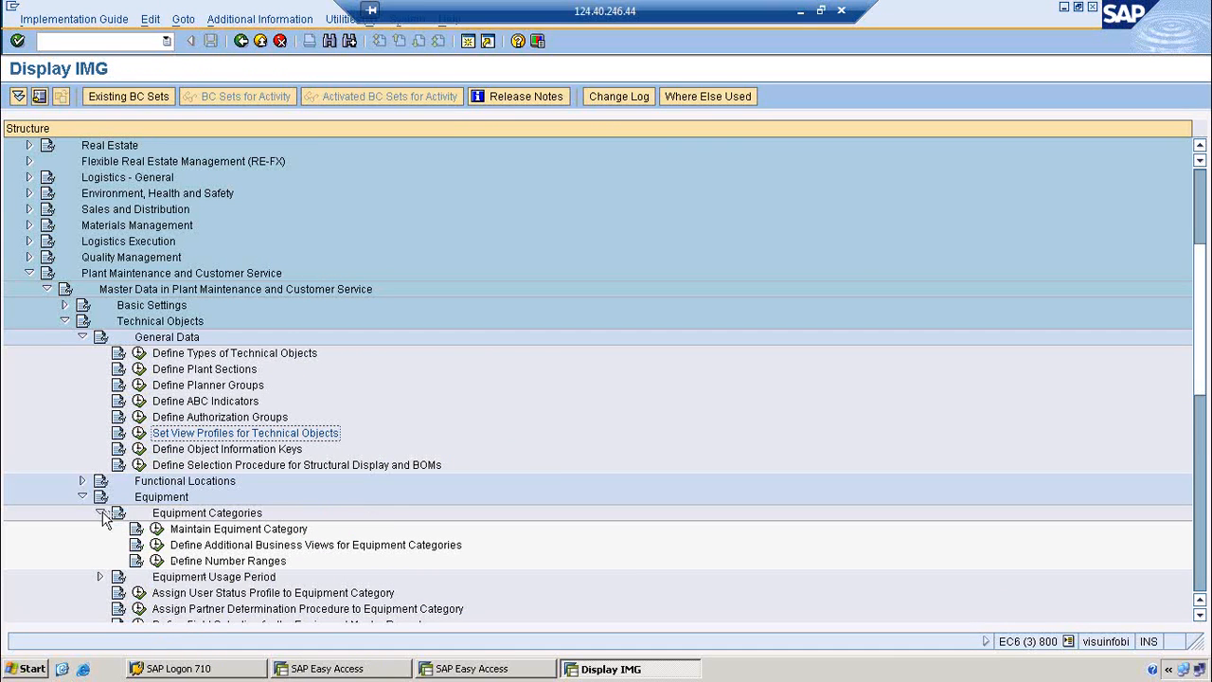
click(157, 562)
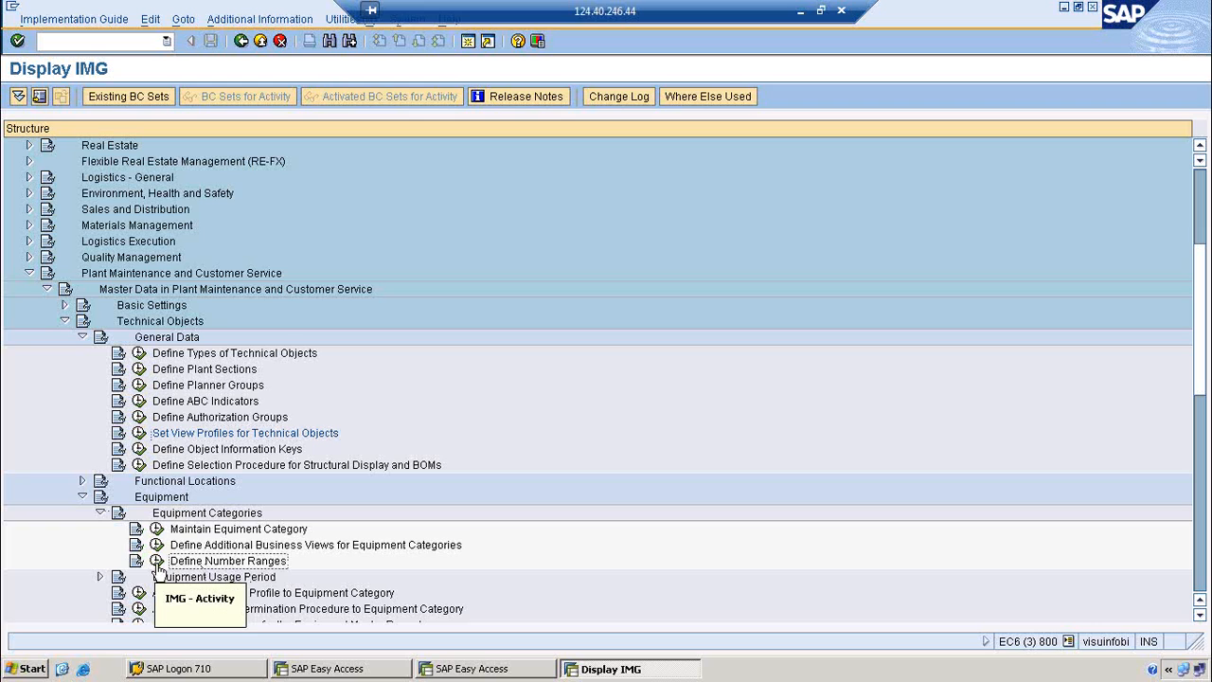
click(157, 562)
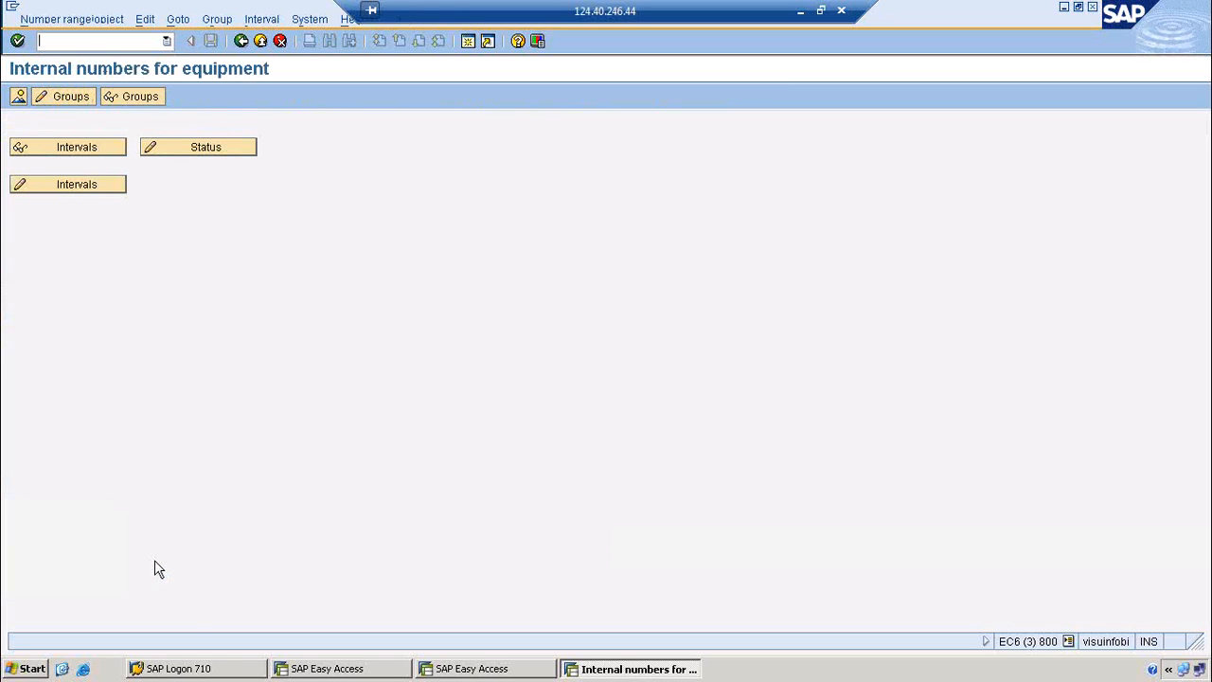
Step: Open the intervals of the number range group Group Without Text and examine the internal and external equipment number intervals
click(72, 97)
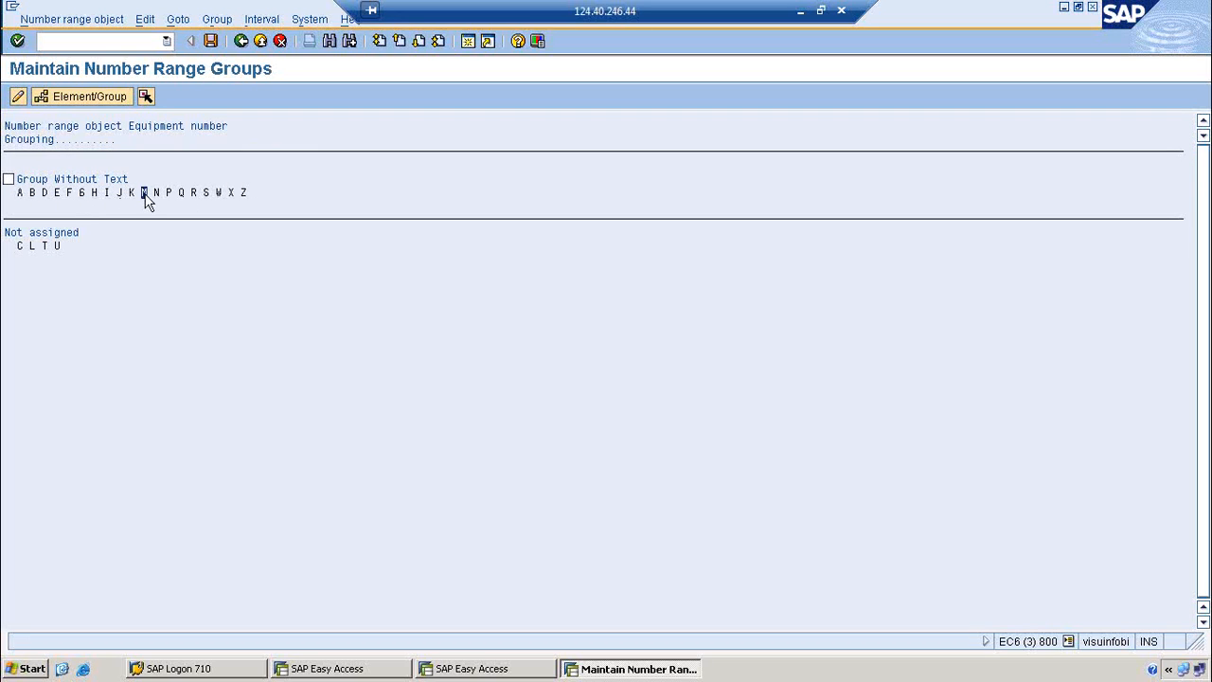
click(9, 179)
click(17, 103)
drag(142, 239, 4, 239)
drag(268, 239, 143, 239)
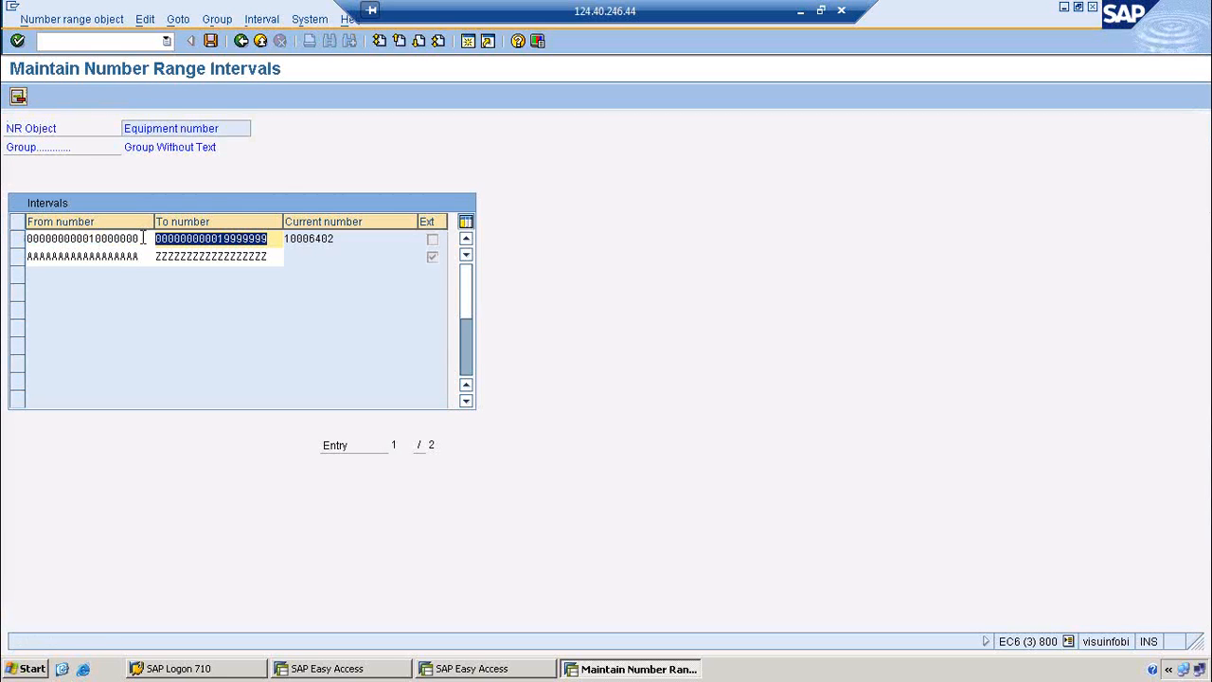
drag(337, 239, 2, 270)
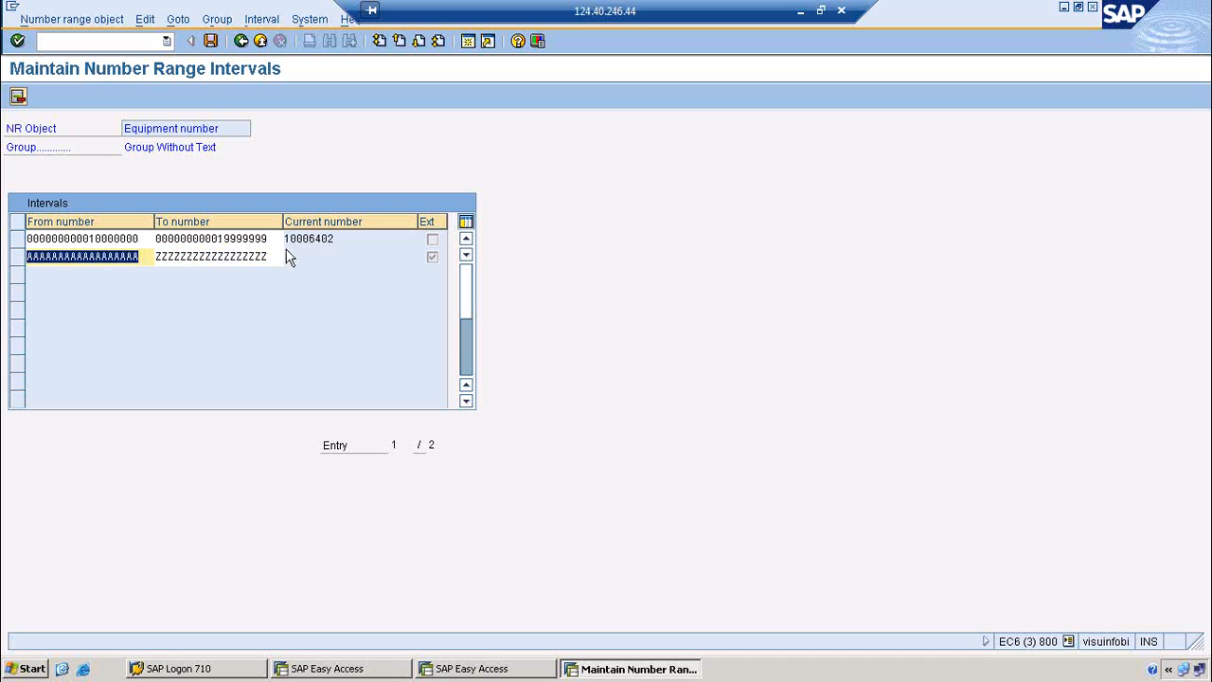
drag(278, 257, 143, 265)
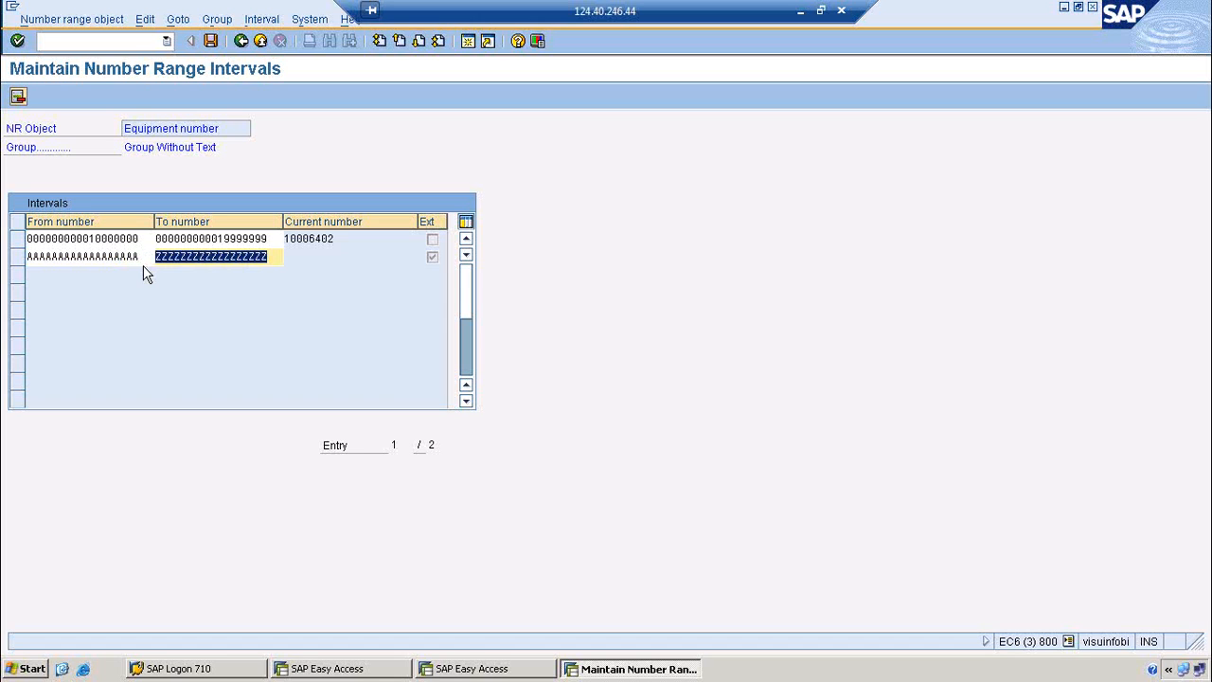
Step: Start creating a category M equipment with the external number PUMP-01 in transaction IE01, and discard it without saving
click(335, 668)
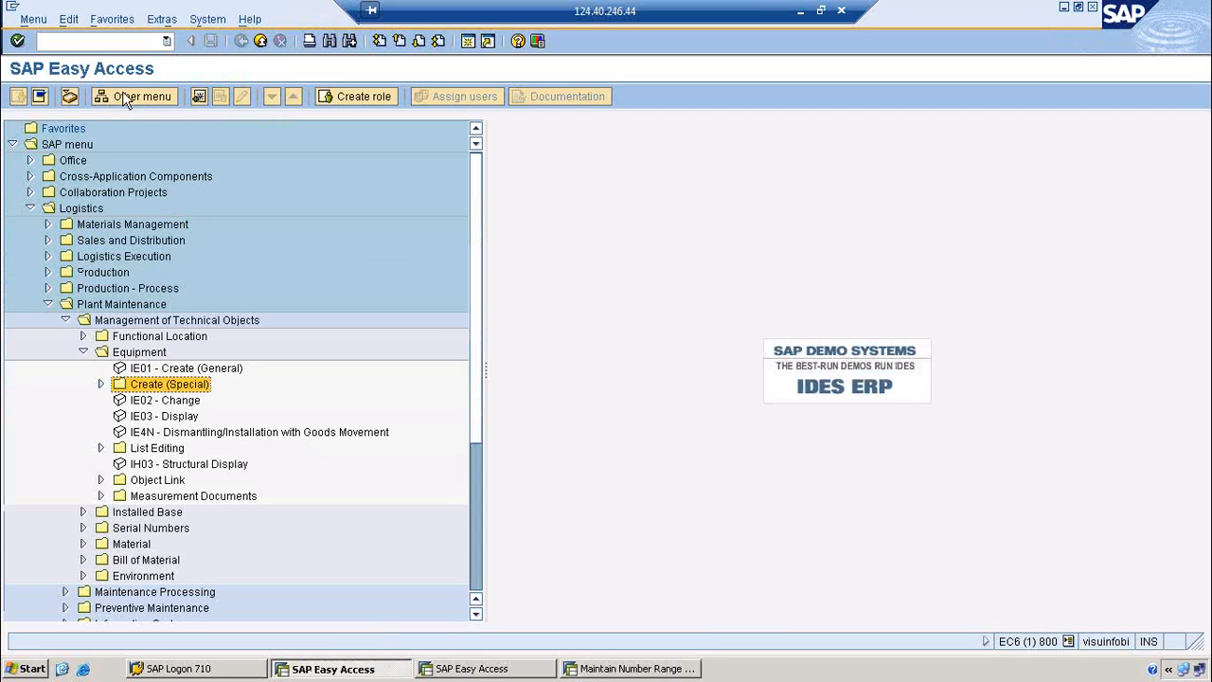
text(ie01)
key(Return)
text(pump)
key(Caps_Lock)
key(BackSpace)
key(BackSpace)
key(BackSpace)
key(BackSpace)
text(PUMP)
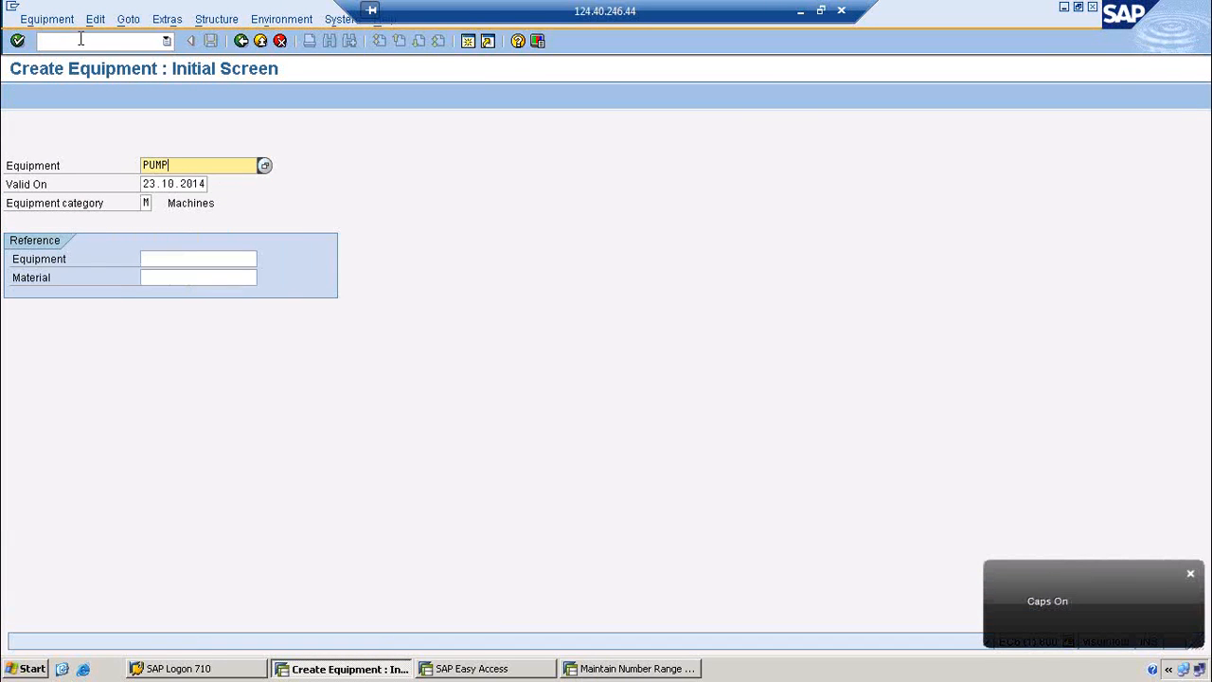
text(-01)
key(Return)
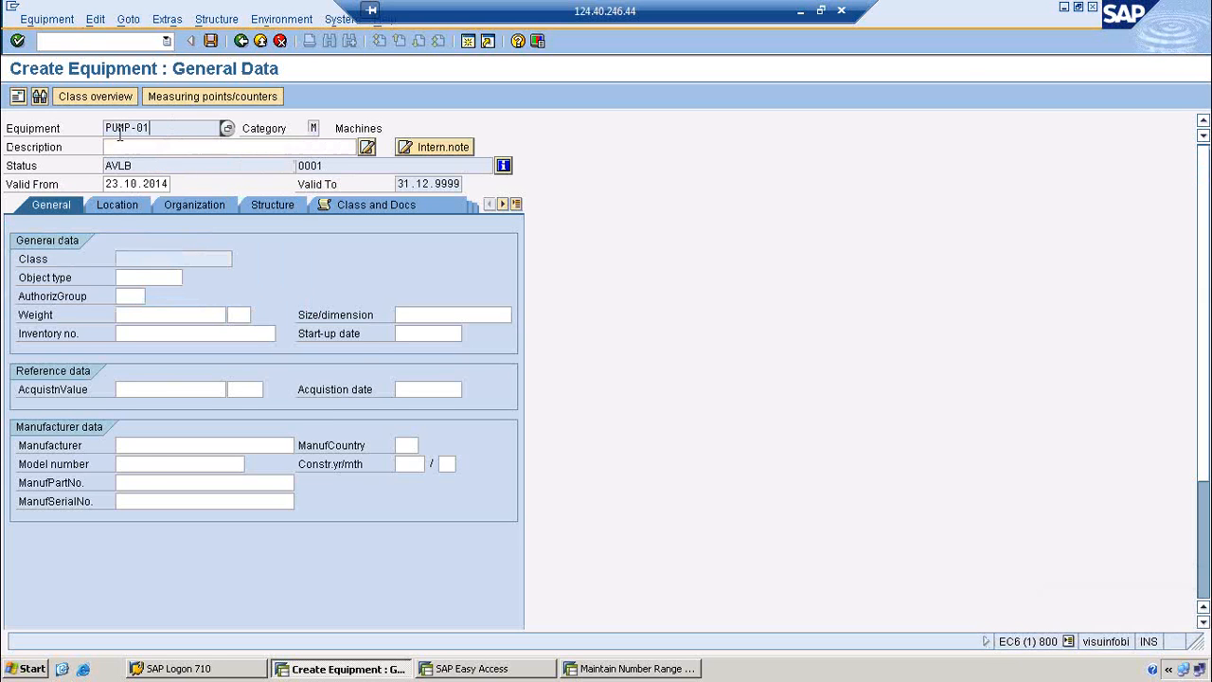
drag(120, 134, 36, 137)
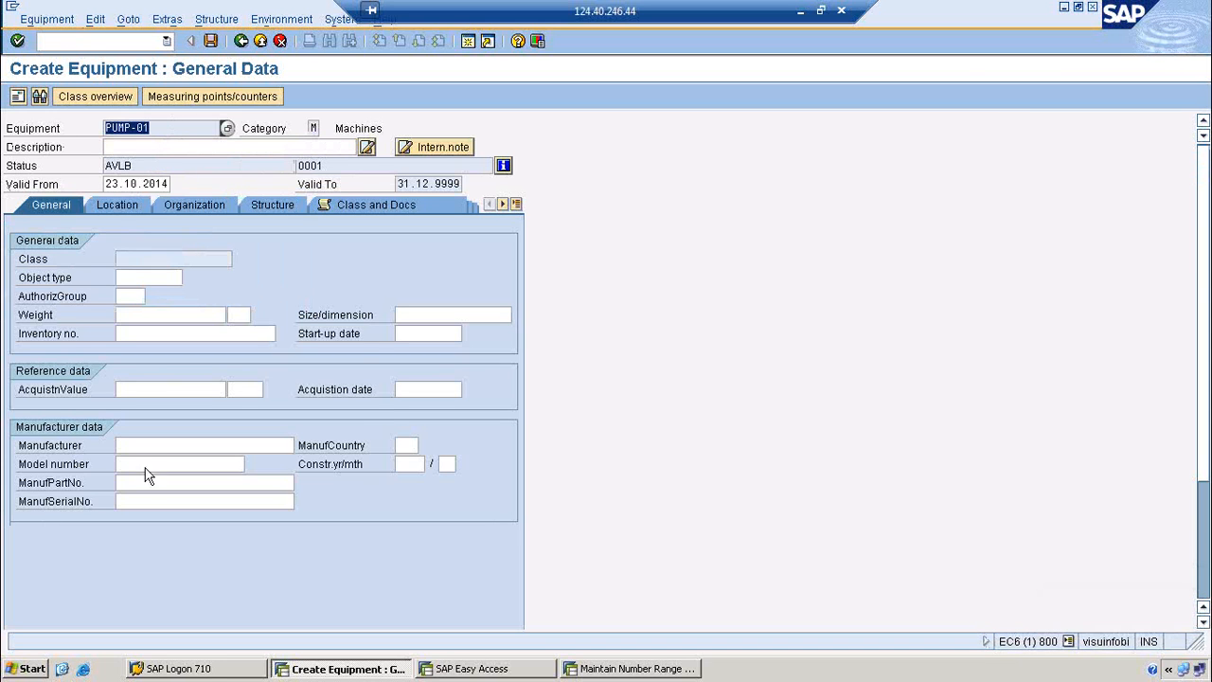
click(279, 41)
click(267, 343)
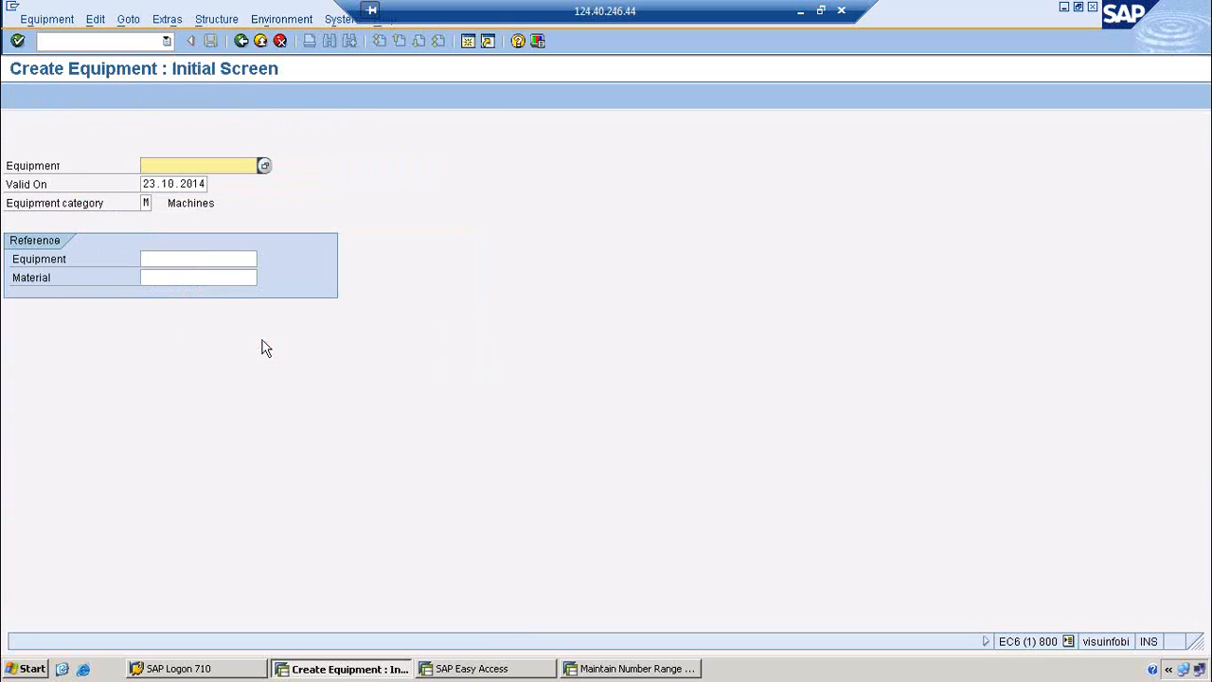
Step: Switch back to the equipment number range session and leave it, returning to the IMG structure
click(625, 669)
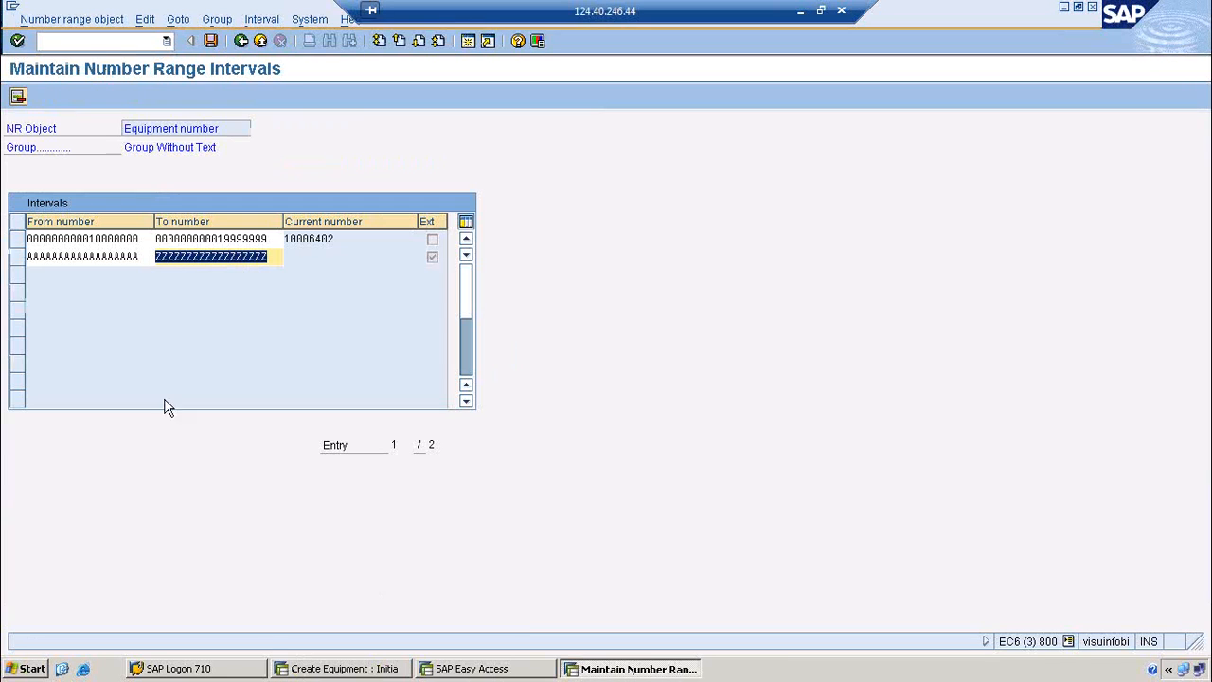
click(240, 40)
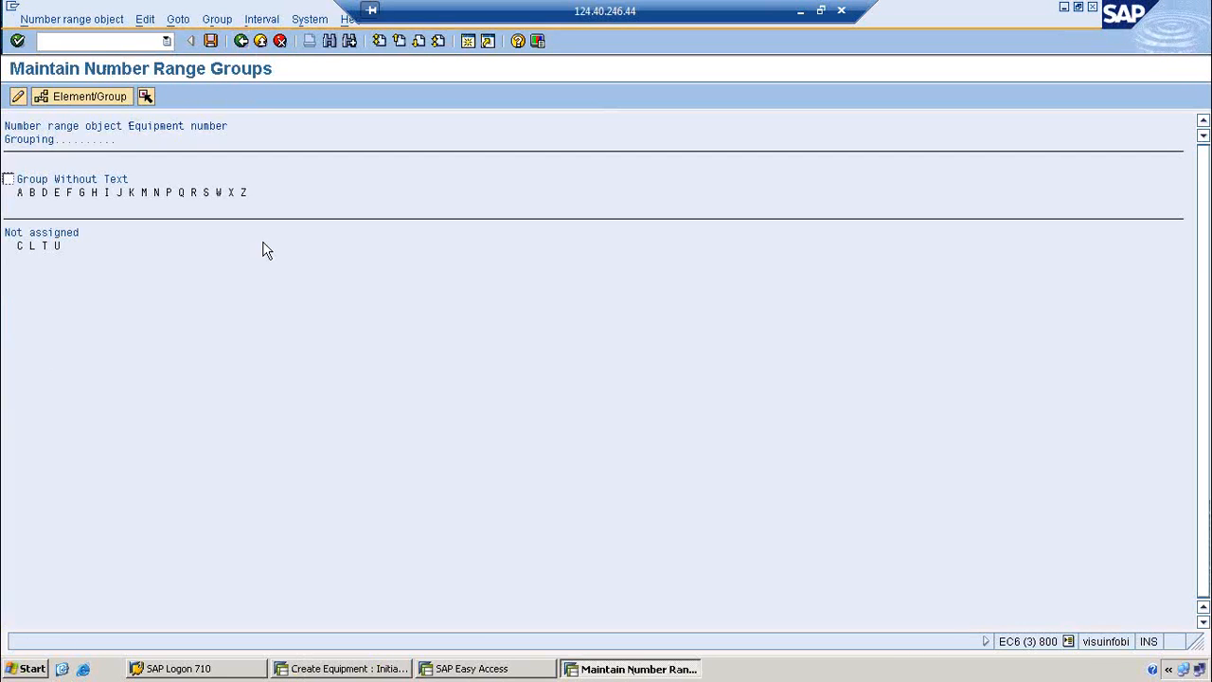
click(242, 42)
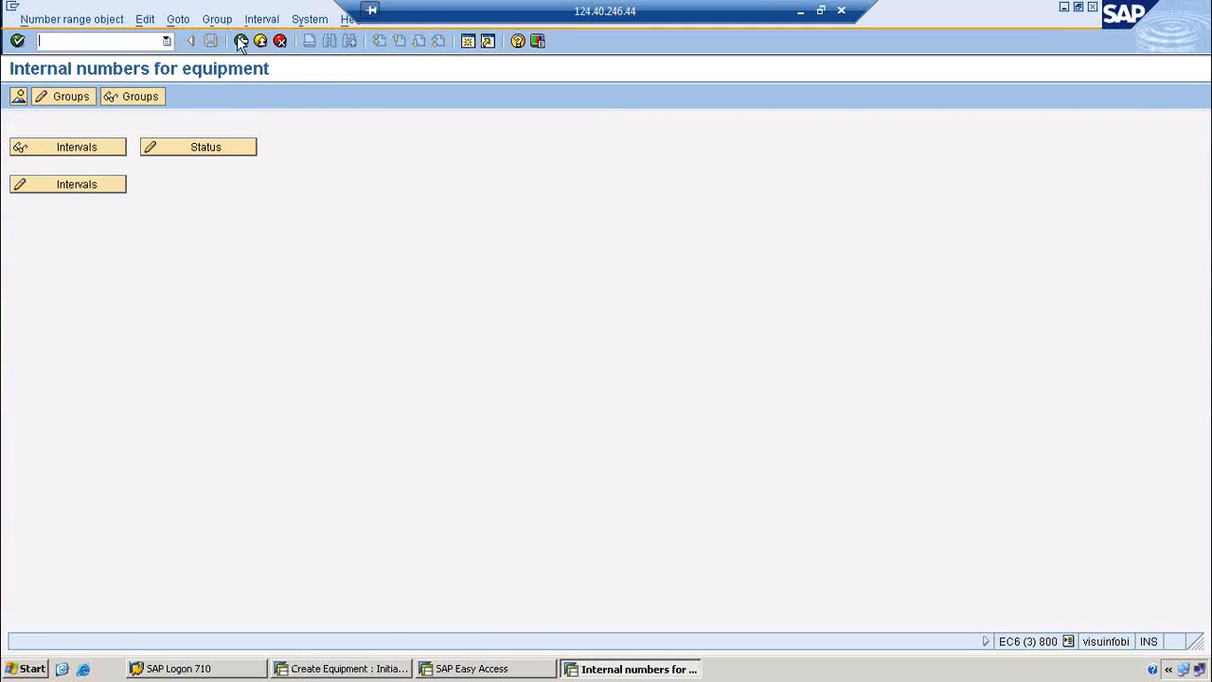
click(242, 41)
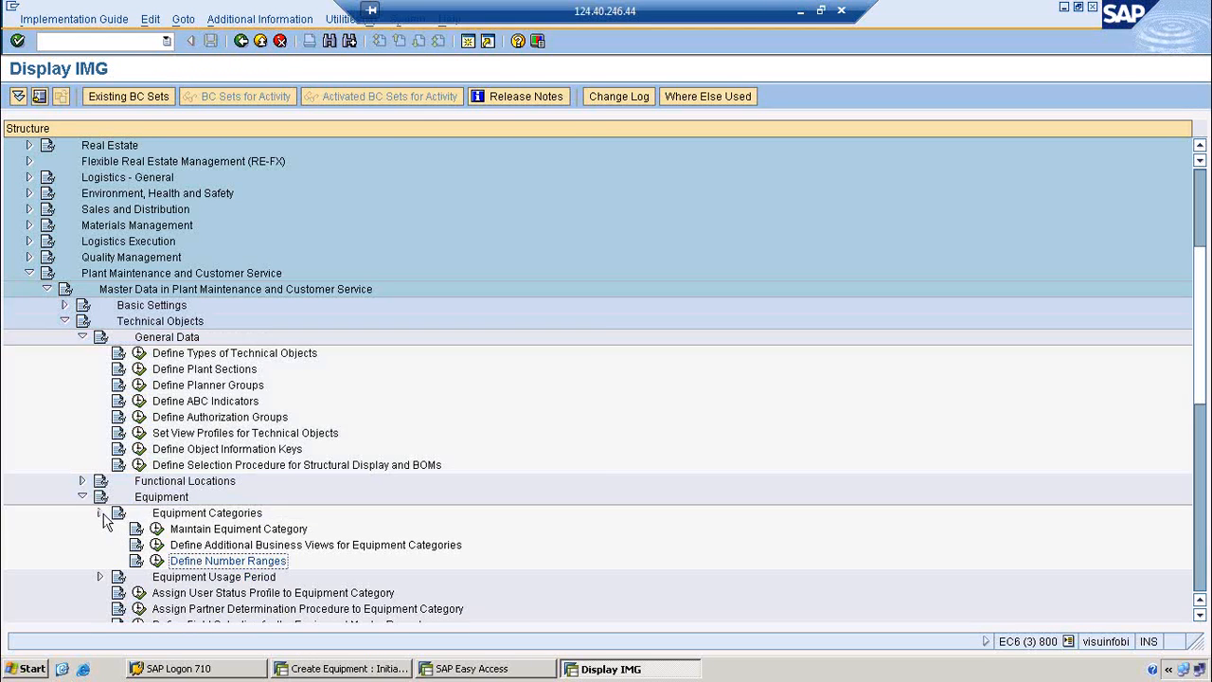
Step: Open the equipment master field selection for fields common to equipment and functional location, and find the Location field ITOB-STORT
click(100, 513)
scroll(104, 519, down, 2)
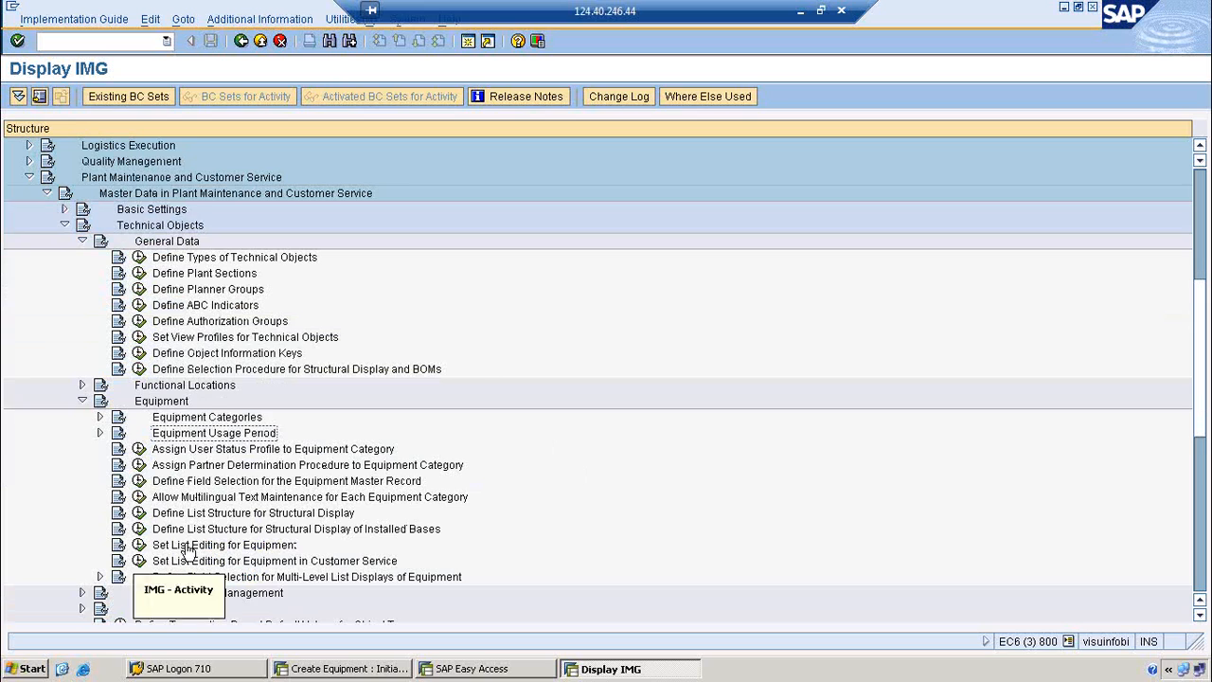
click(140, 481)
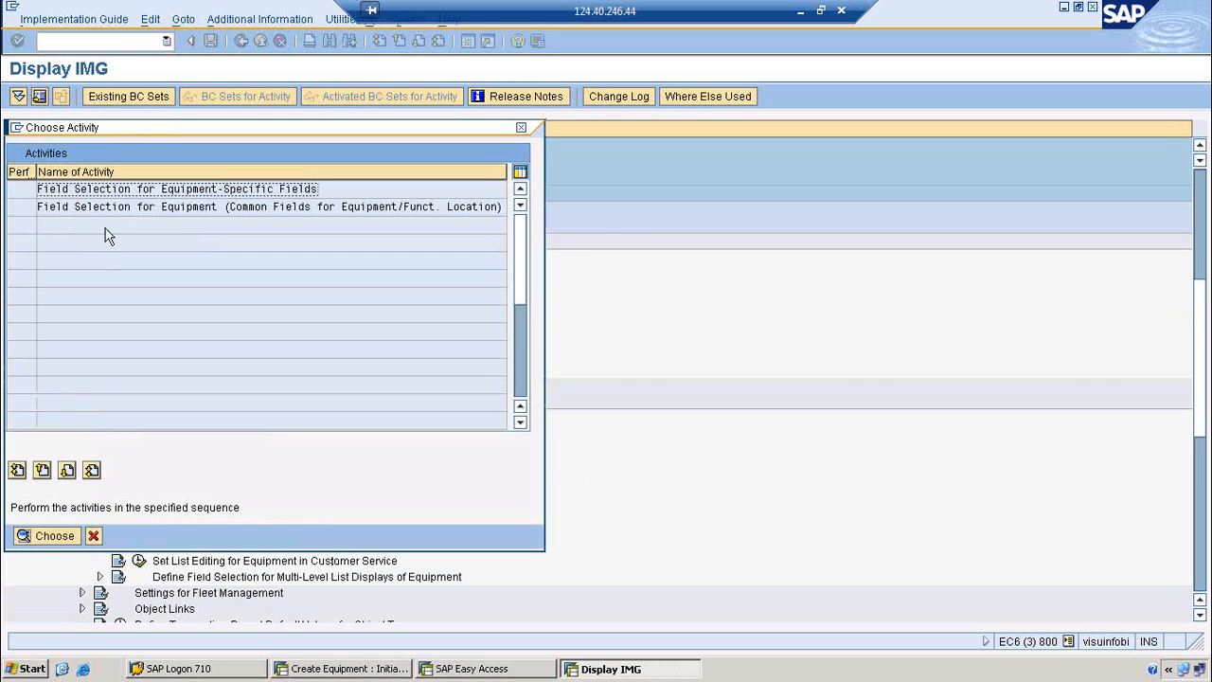
double_click(114, 205)
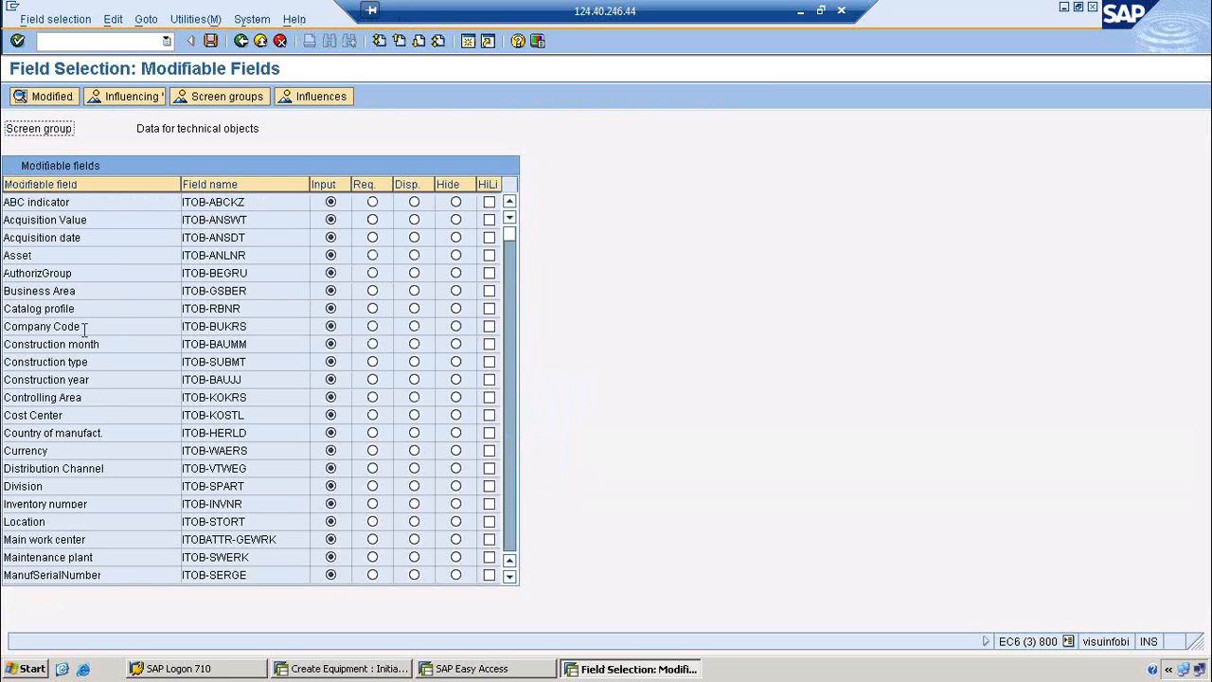
drag(254, 527, 153, 533)
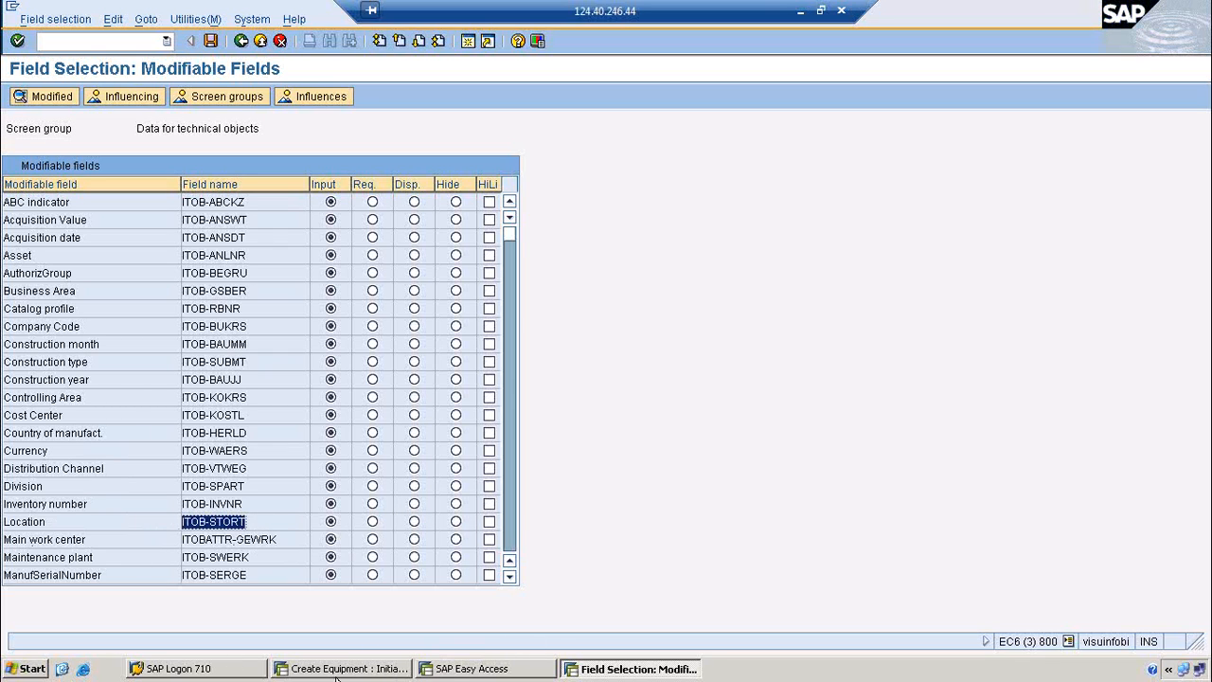
Step: Switch to the equipment session, display equipment 10006399 and view its location data
click(343, 668)
click(47, 19)
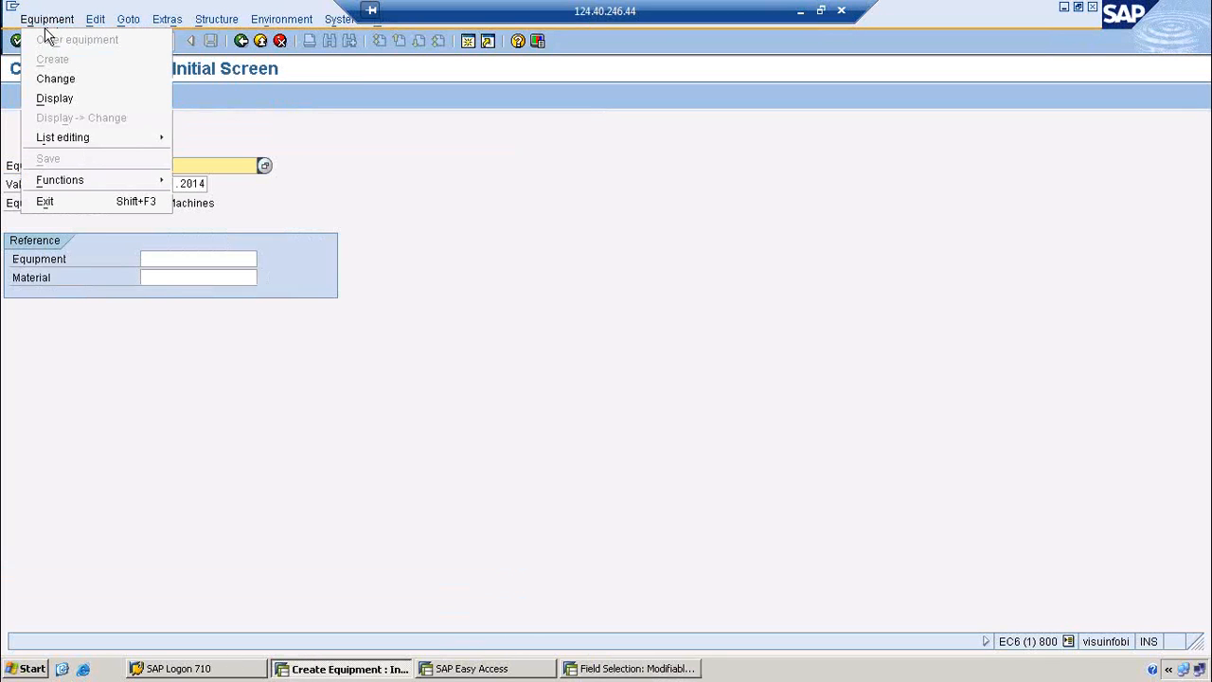
click(55, 98)
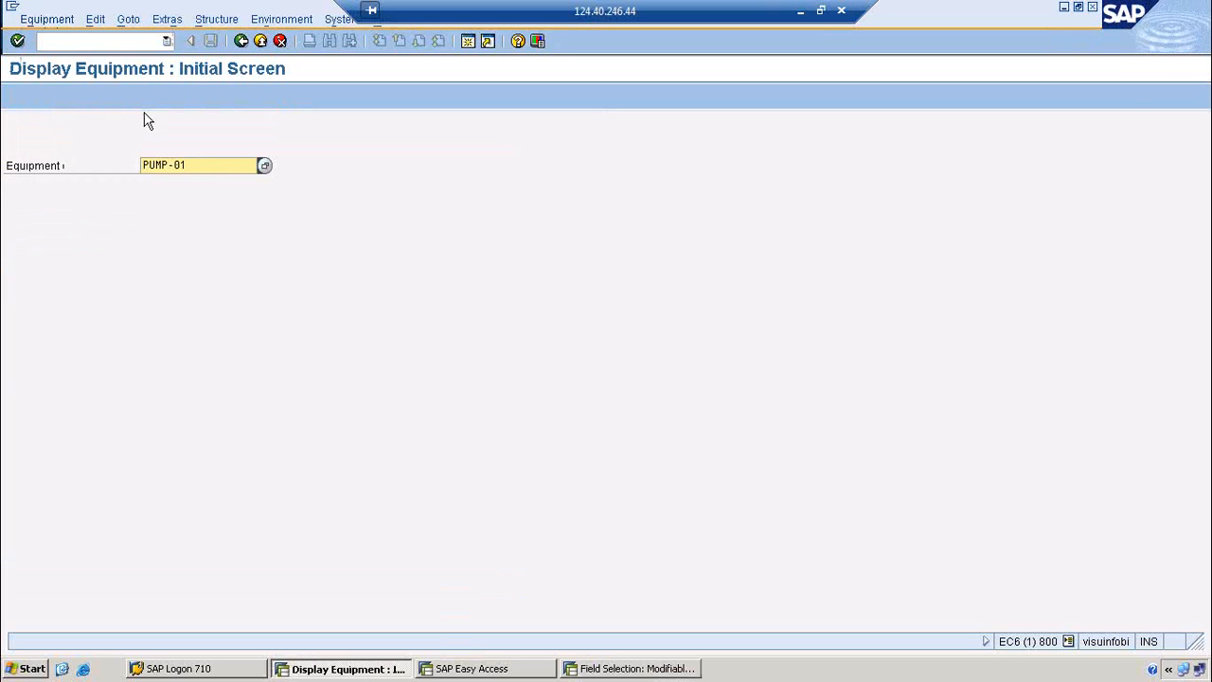
click(202, 165)
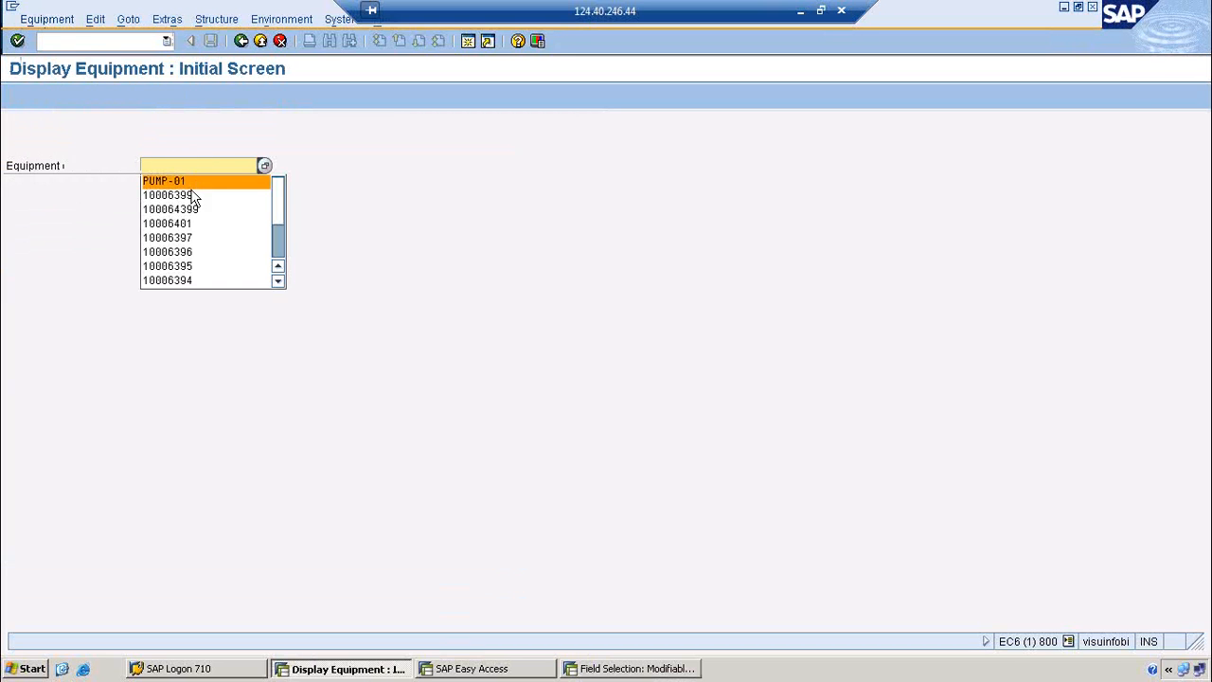
click(192, 191)
key(Return)
click(126, 202)
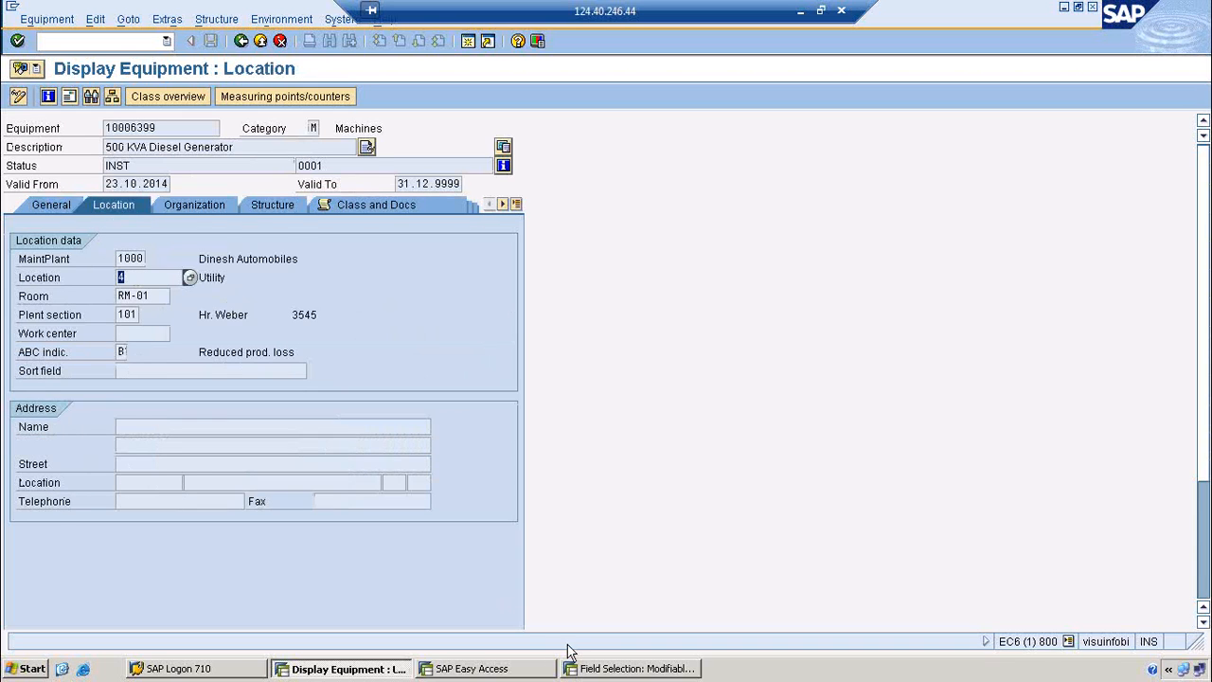
Step: Set the Location field ITOB-STORT to display-only in the modifiable fields, save, and return to the activity selection
click(630, 668)
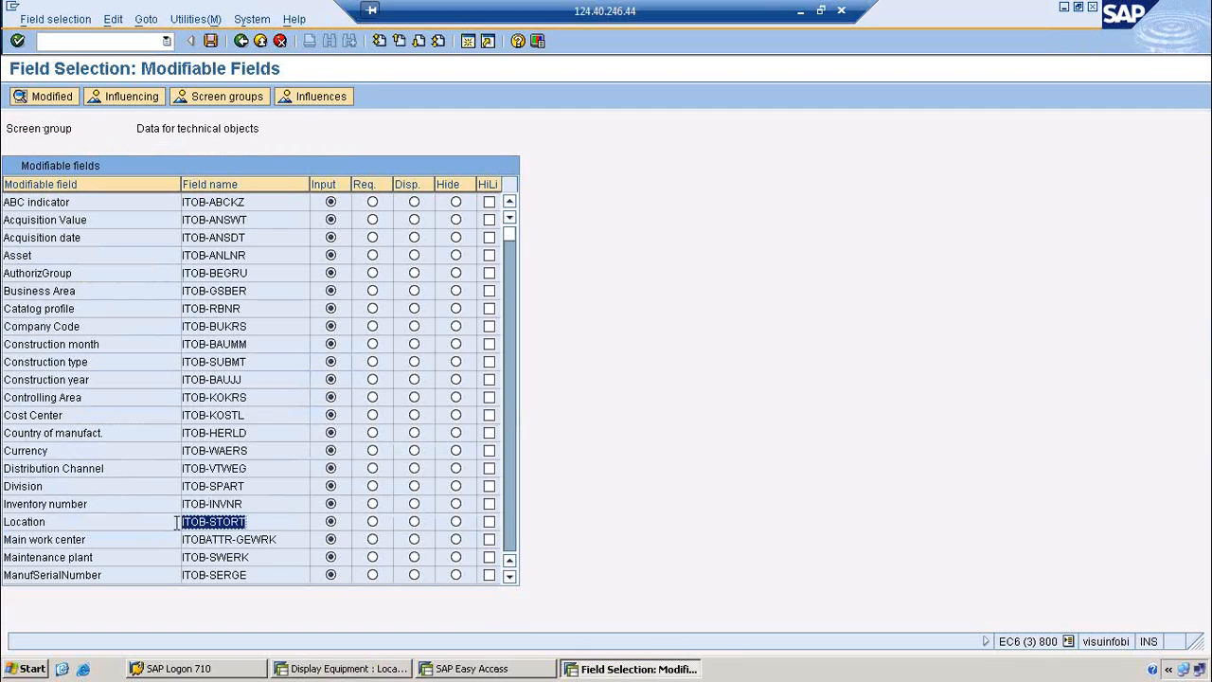
click(414, 522)
click(211, 42)
click(47, 258)
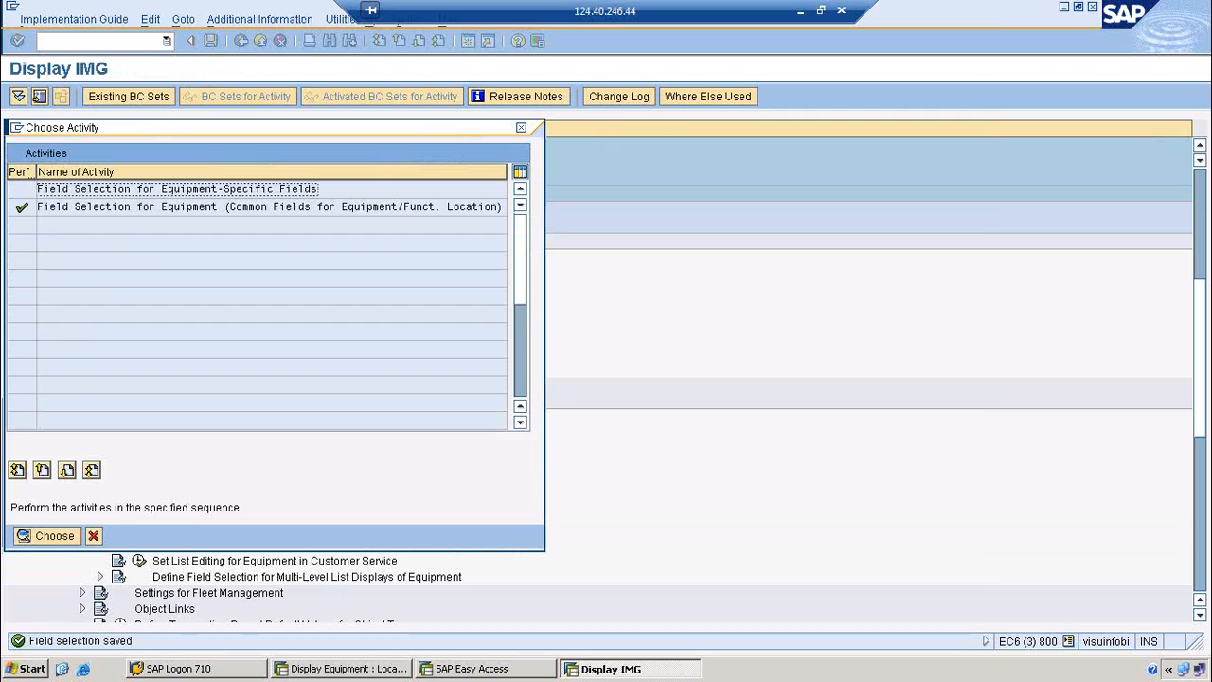
Step: Reload equipment 10006399 with transaction IE03 and check the Location field in its location data
click(367, 671)
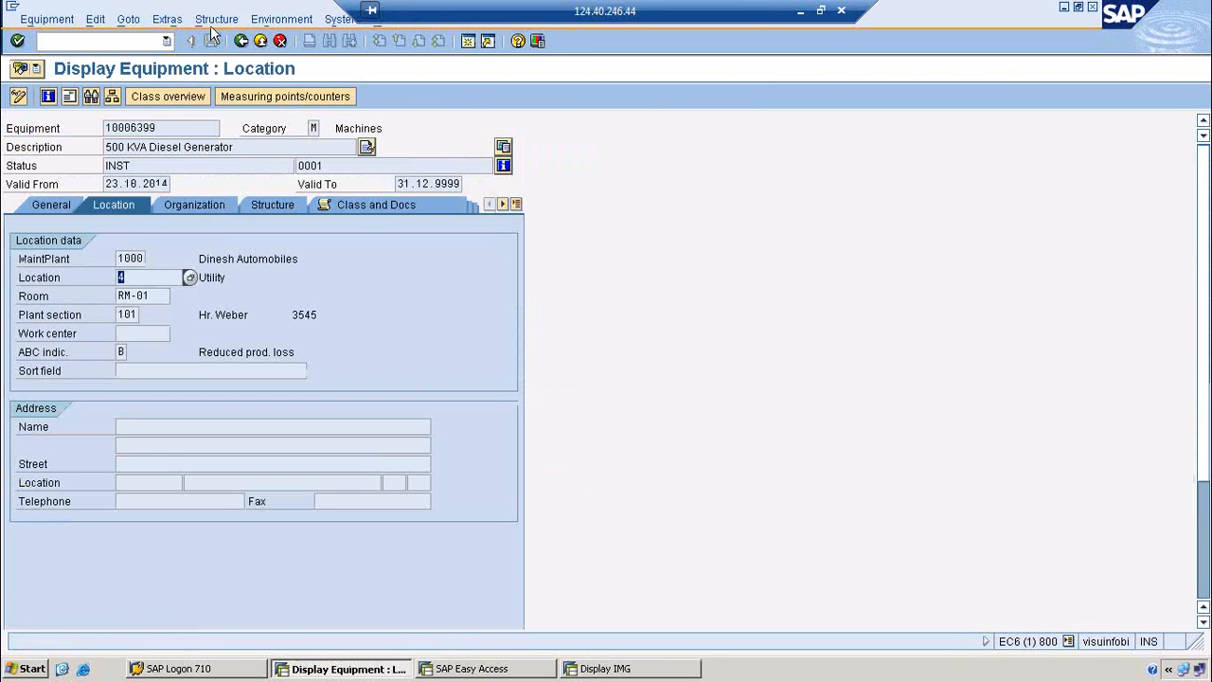
text(/NIE03)
key(Return)
key(Return)
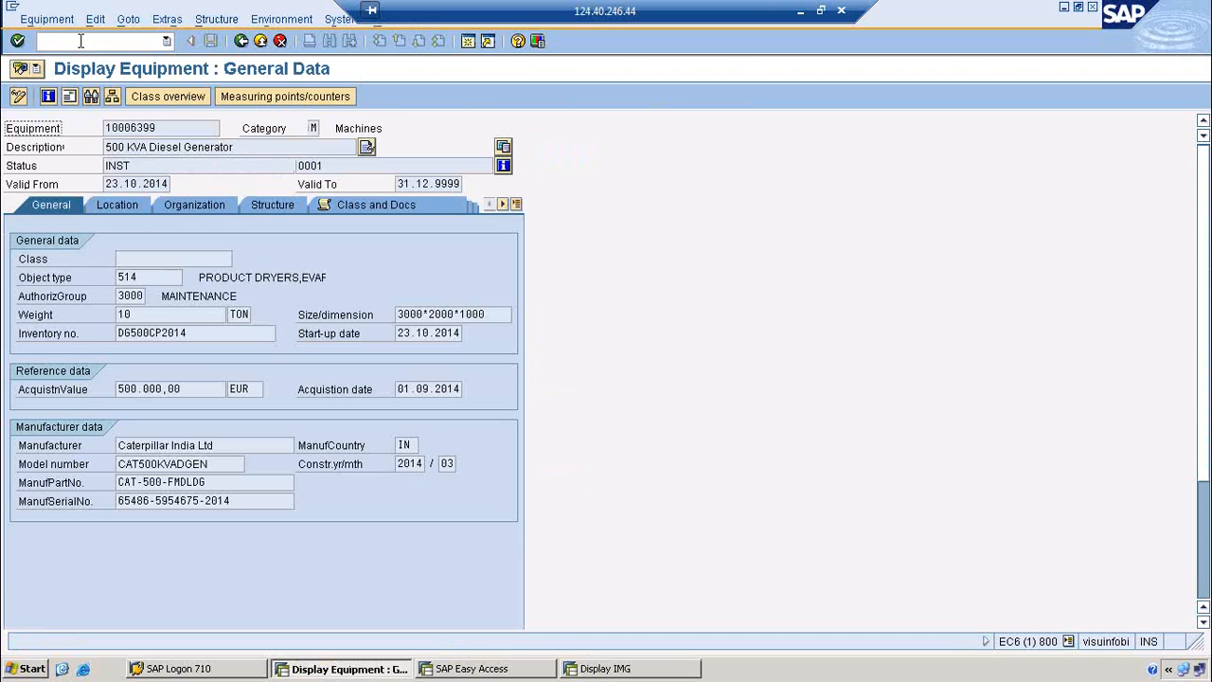
click(117, 204)
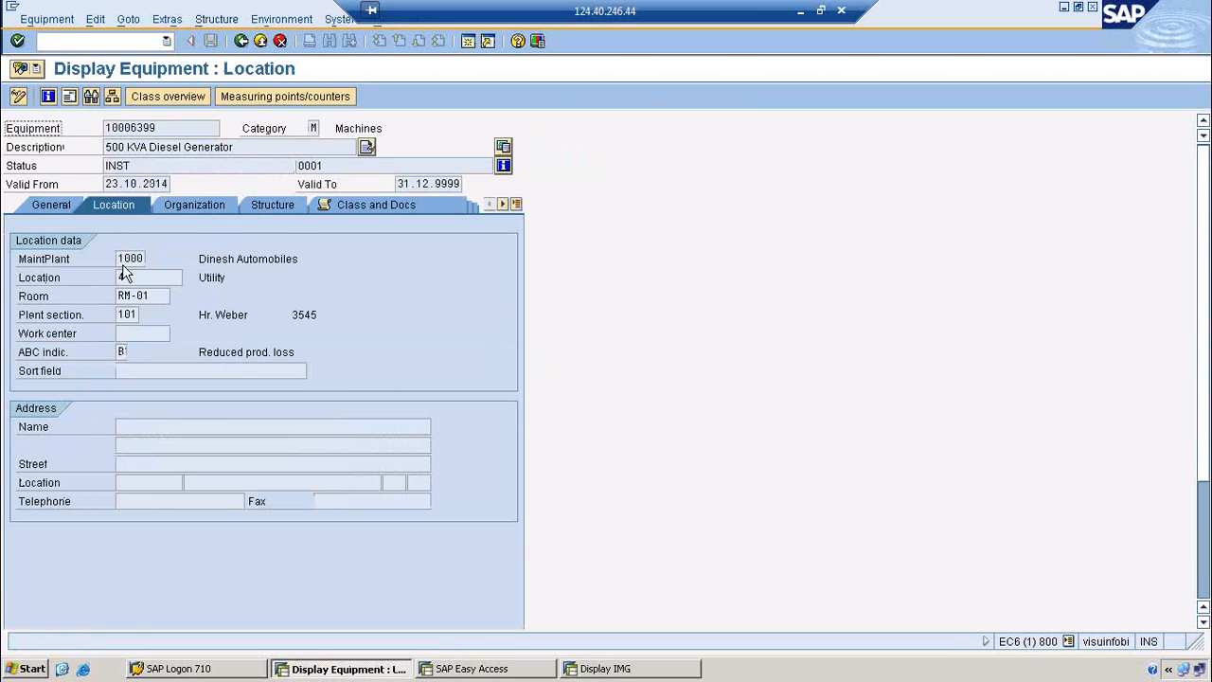
click(123, 278)
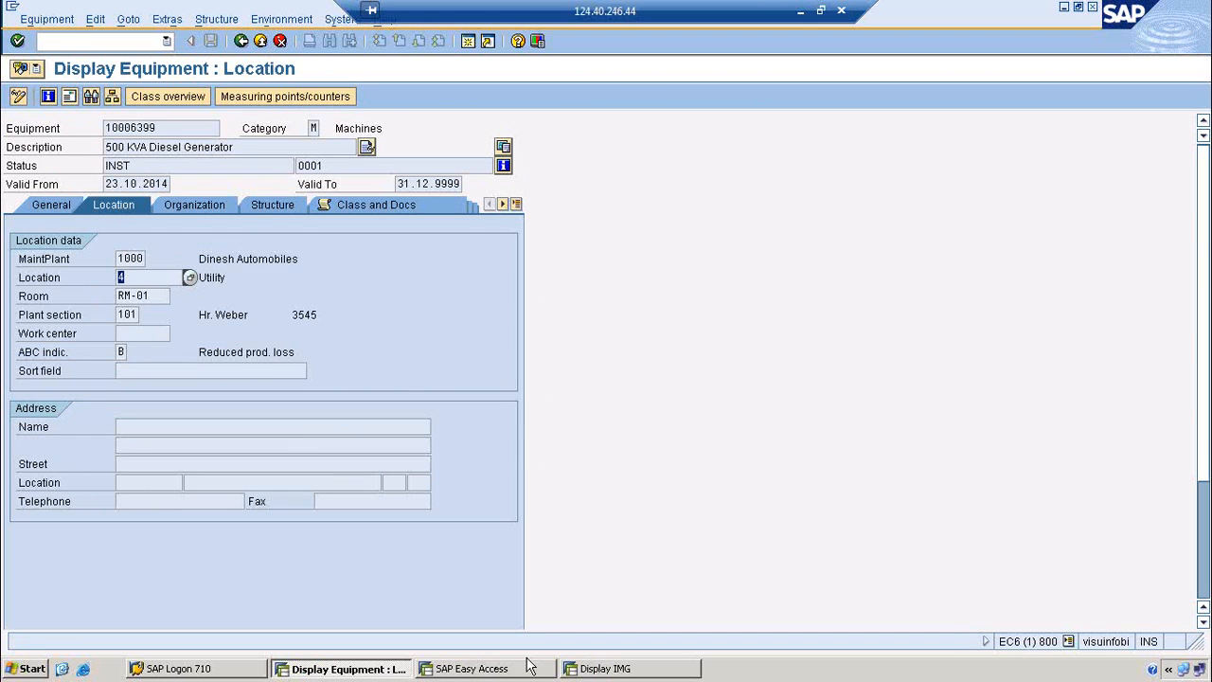
Step: Set the Location field ITOB-STORT to hidden in the common equipment and functional location field selection, and save to customizing request EC6K900069
click(604, 667)
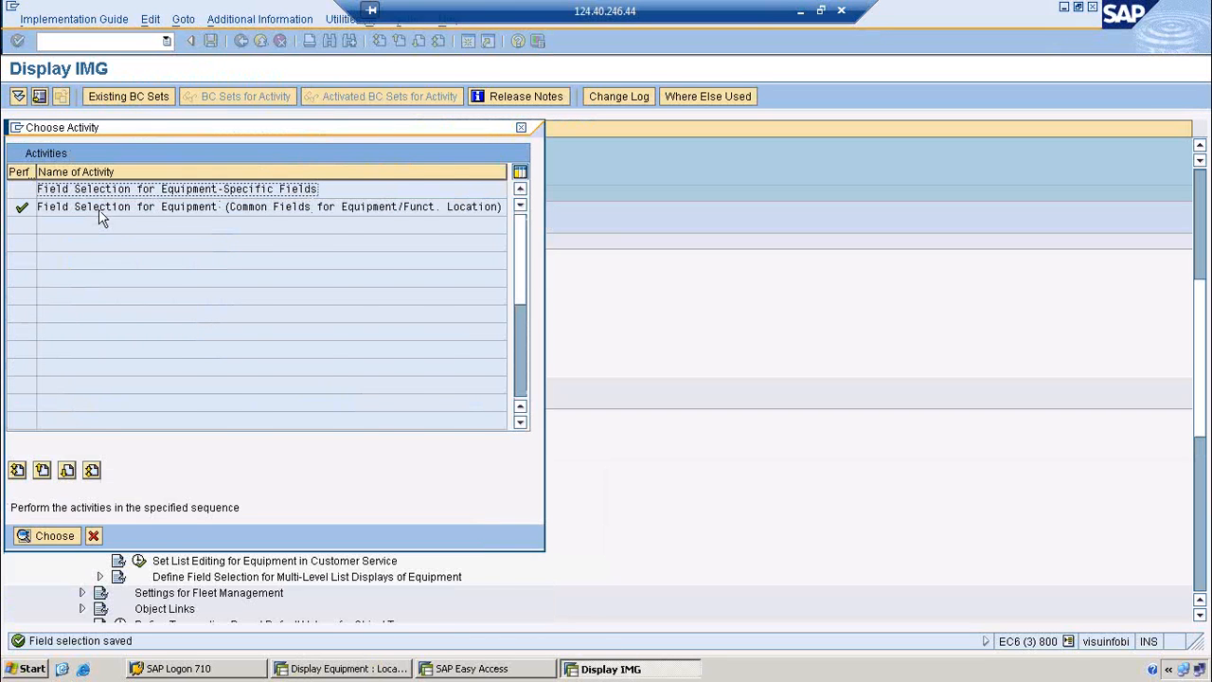
double_click(98, 208)
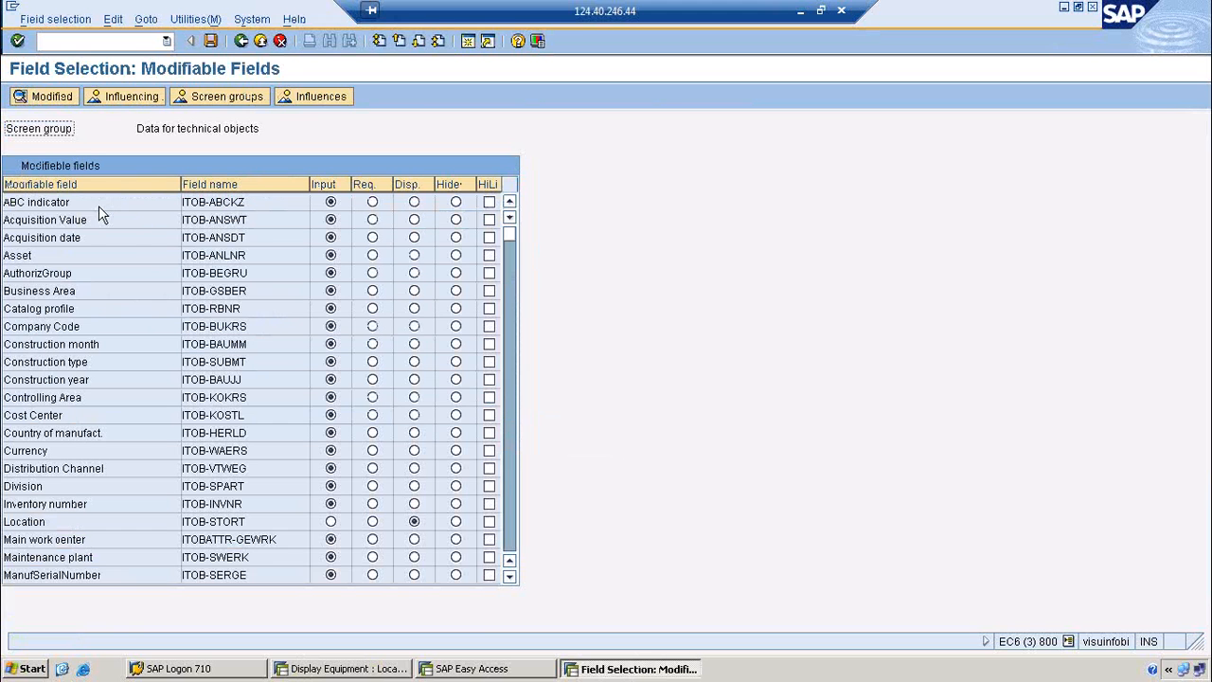
double_click(85, 523)
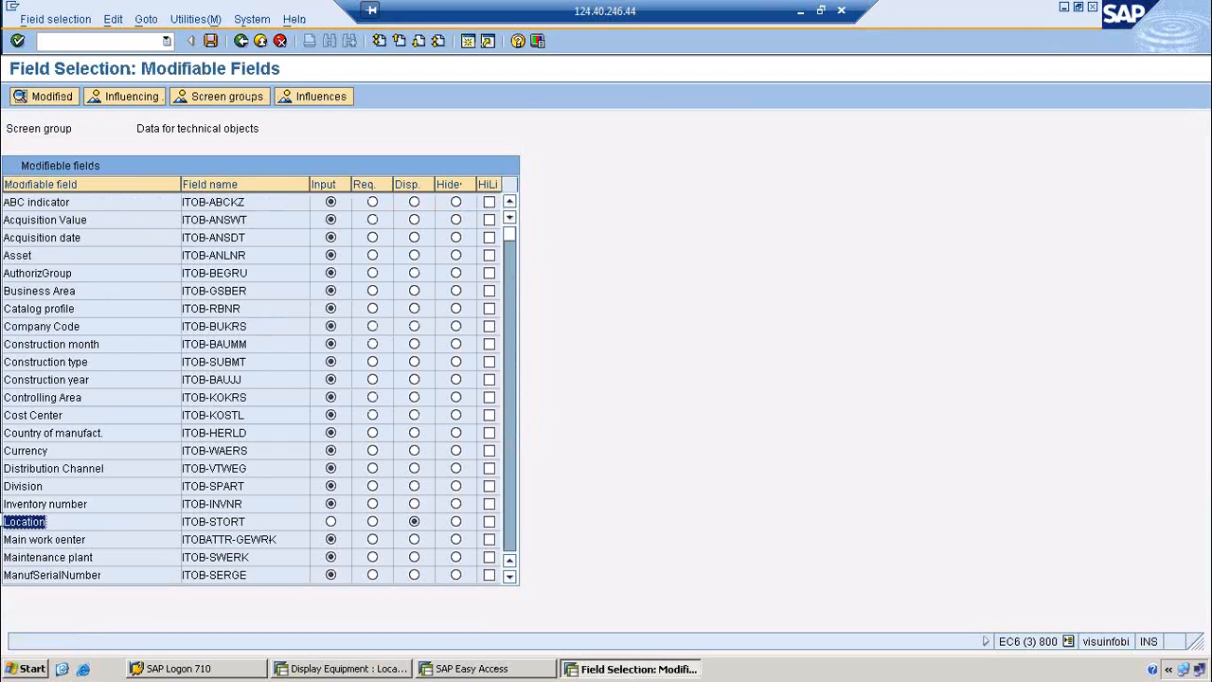
click(414, 521)
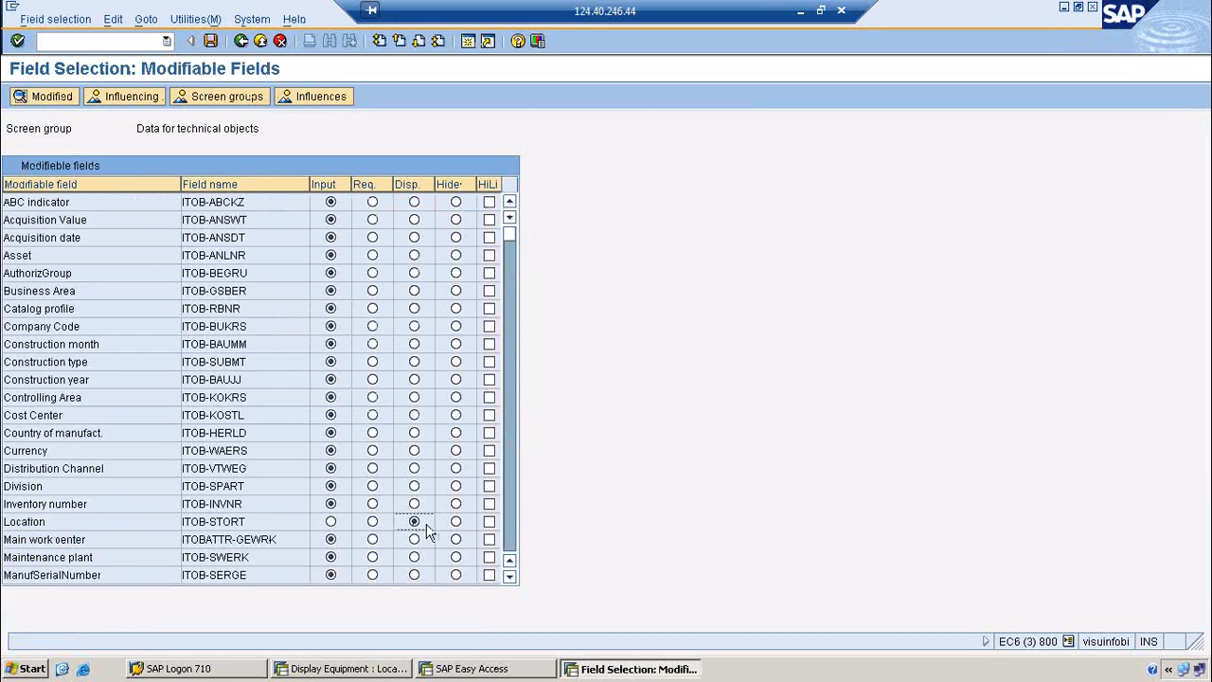
click(456, 524)
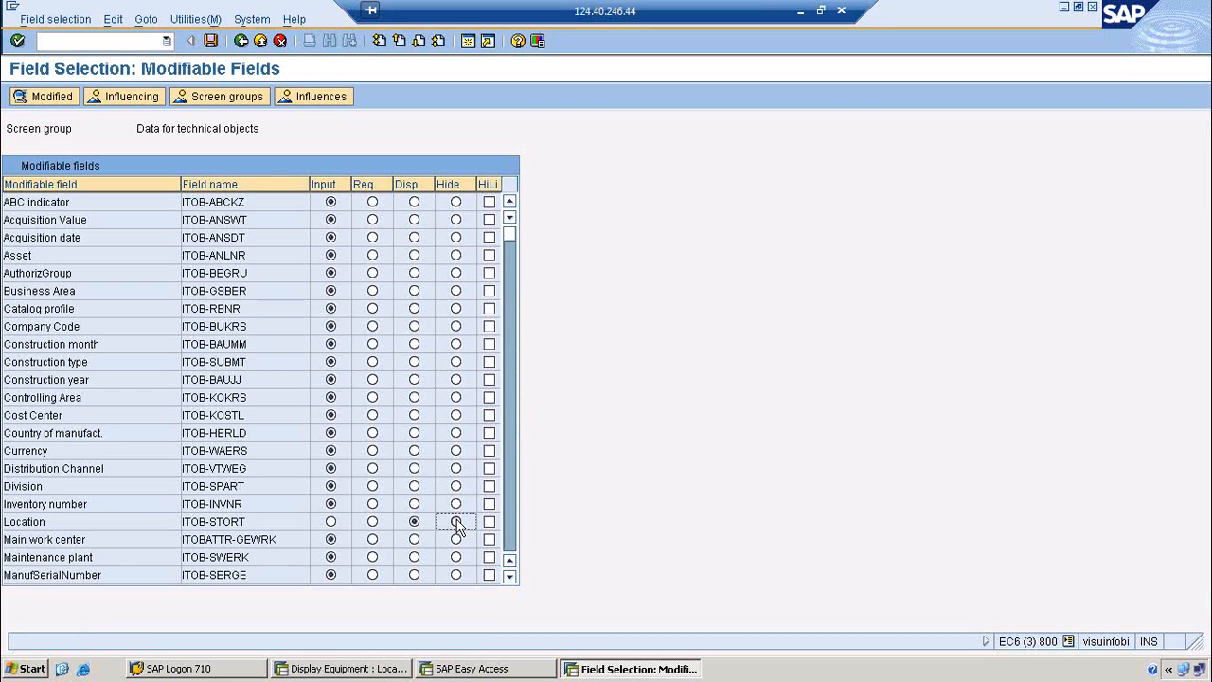
click(212, 40)
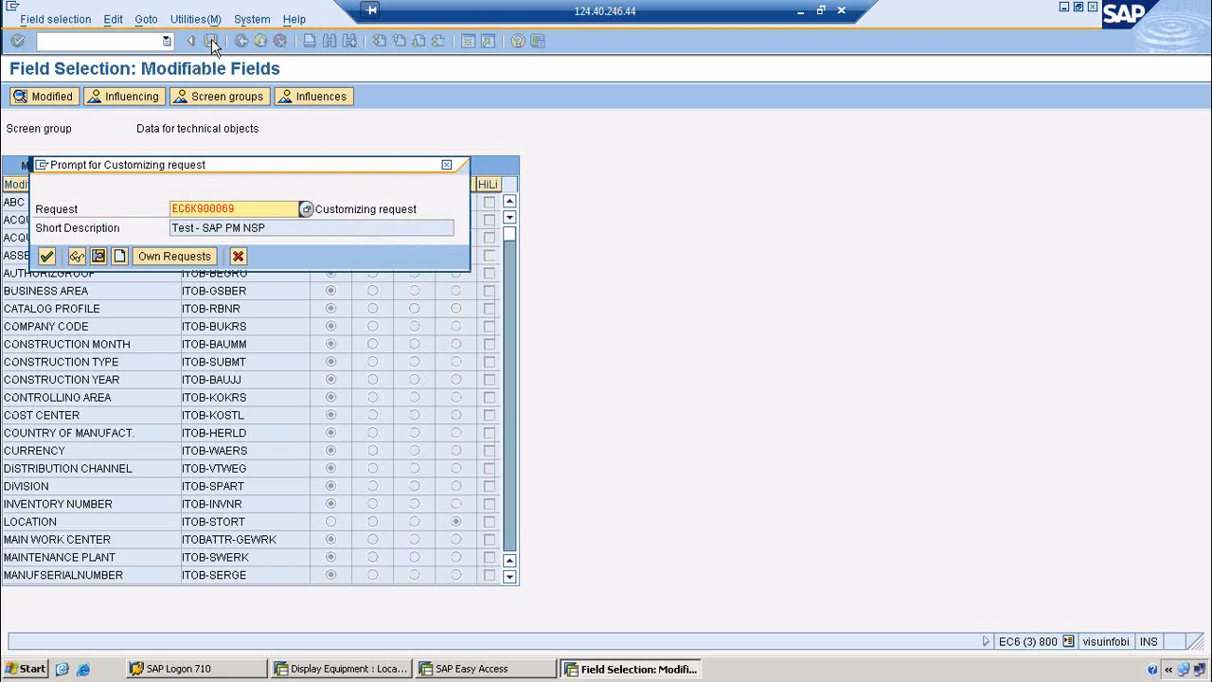
click(44, 254)
Step: Switch to the equipment session, reload equipment 10006399 with transaction IE03 and check its location data for the Location field
click(345, 669)
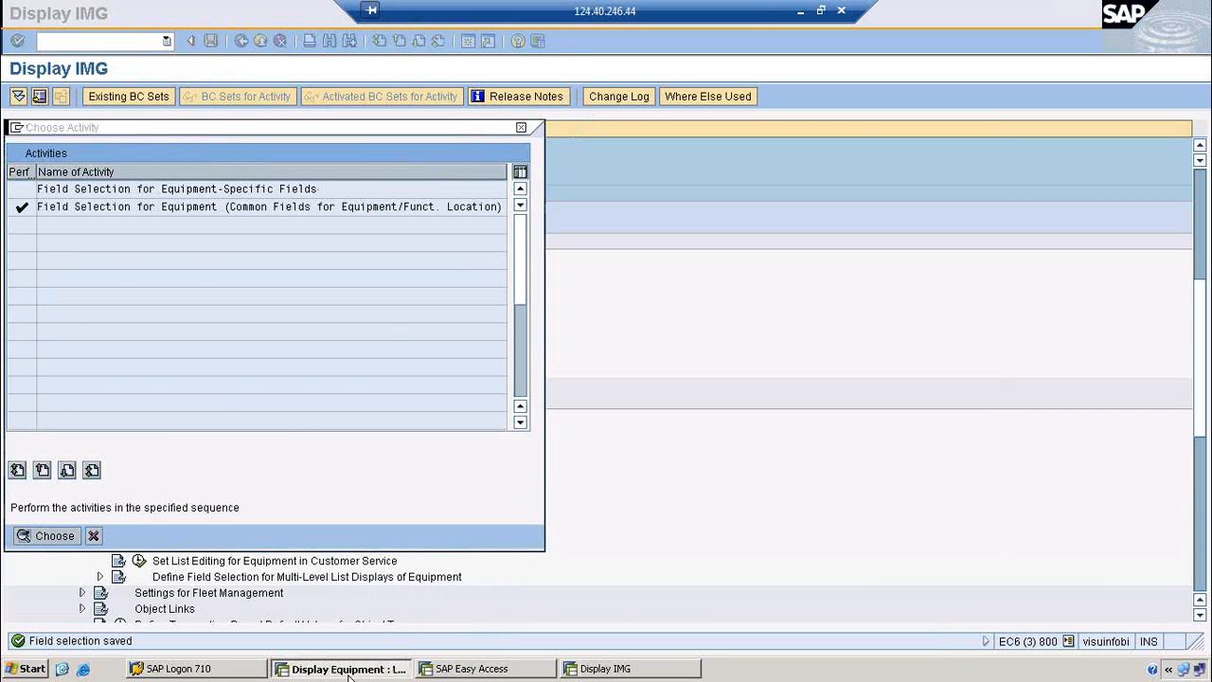
click(94, 45)
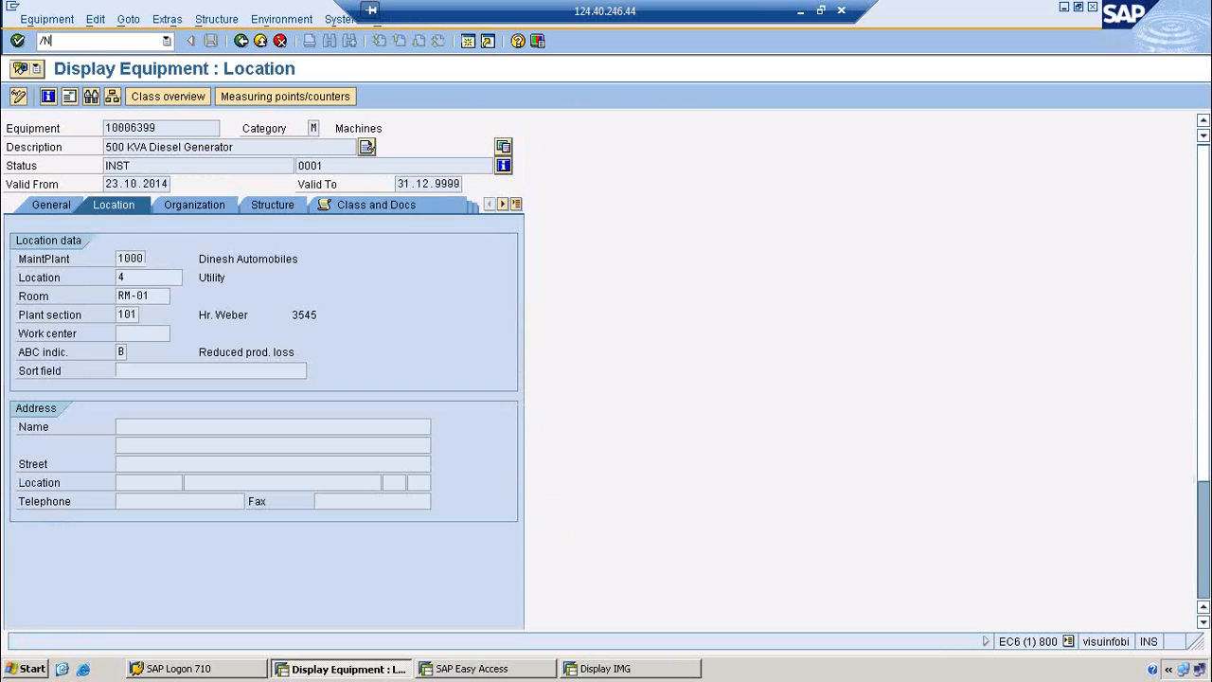
key(Return)
key(Return)
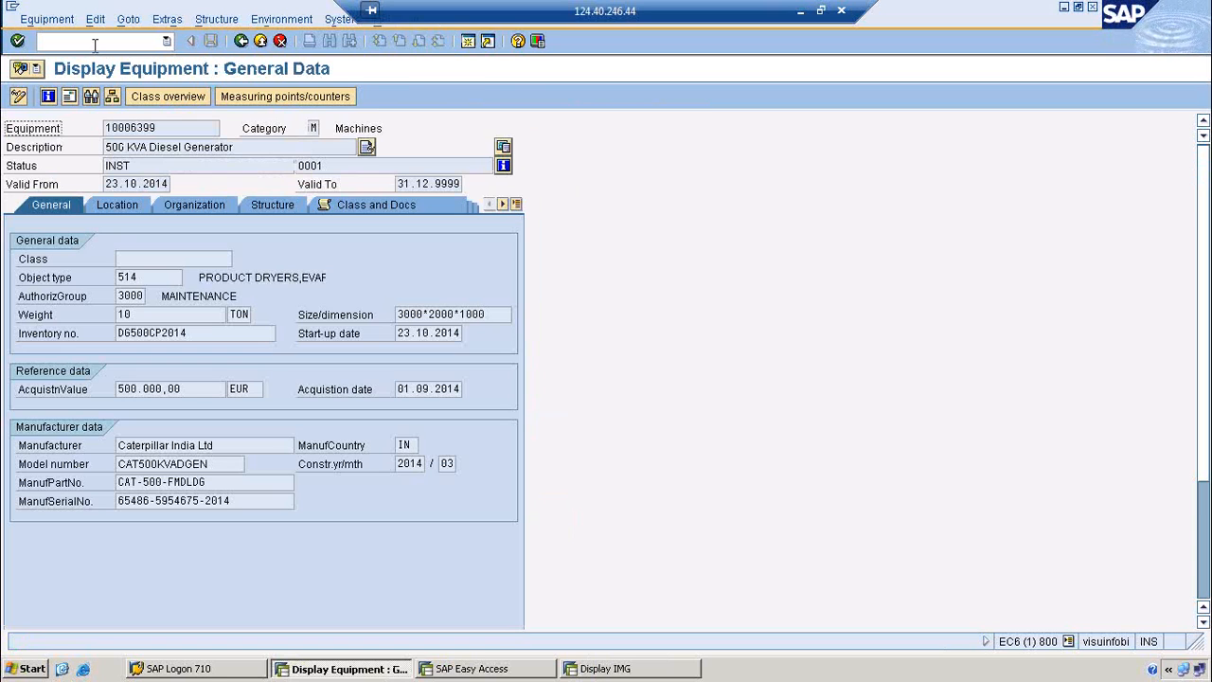
click(116, 205)
drag(149, 276, 116, 276)
Step: Find the Long Body Truck equipment by technical ID TRUCK in transaction IE03, display it and check its location data
click(63, 40)
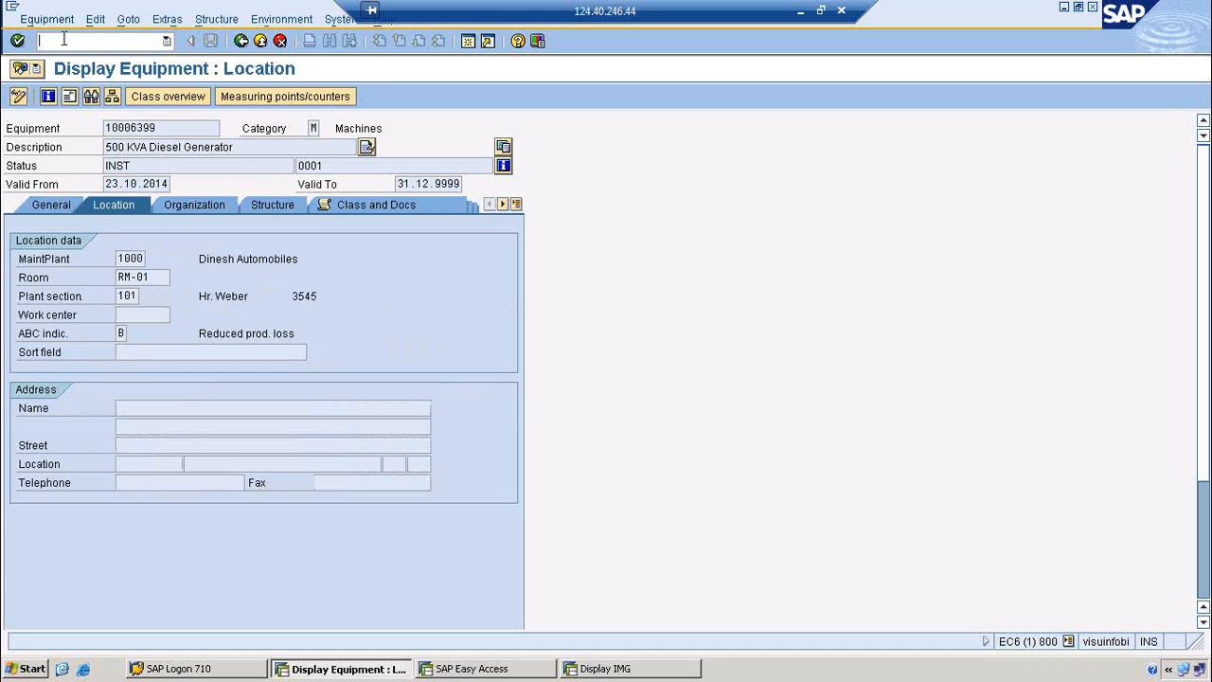
text(/NIE03)
key(Return)
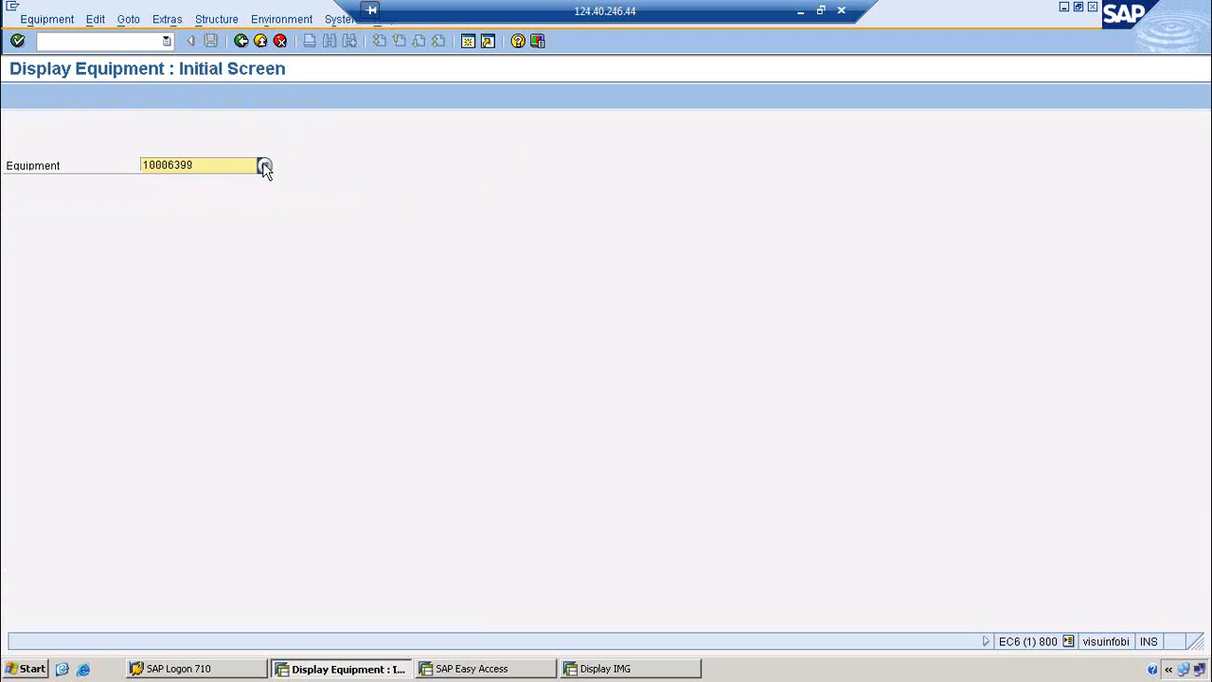
click(262, 164)
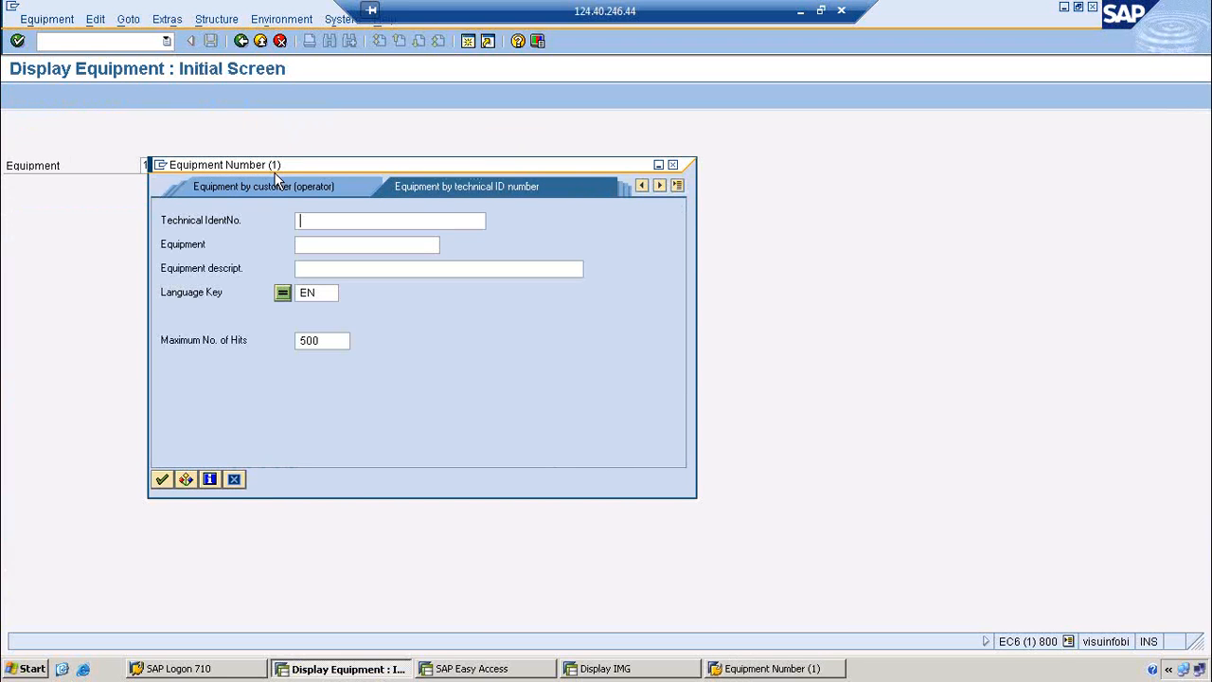
text(TJUCK)
key(Return)
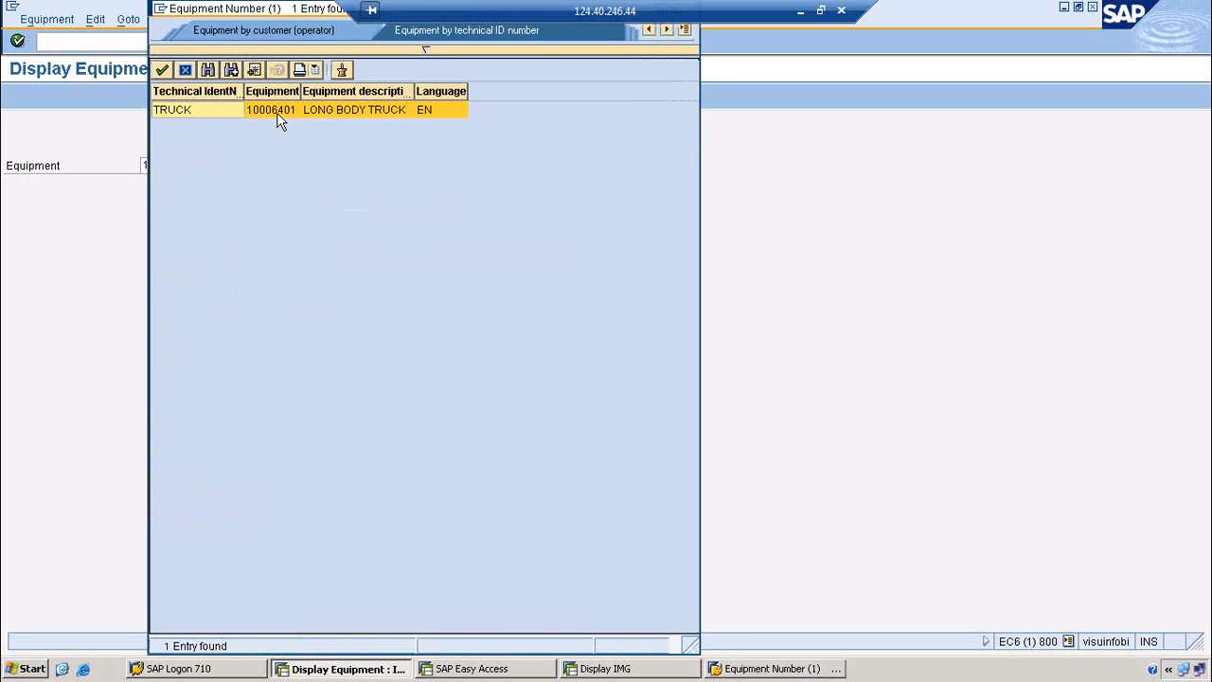
double_click(279, 116)
key(Return)
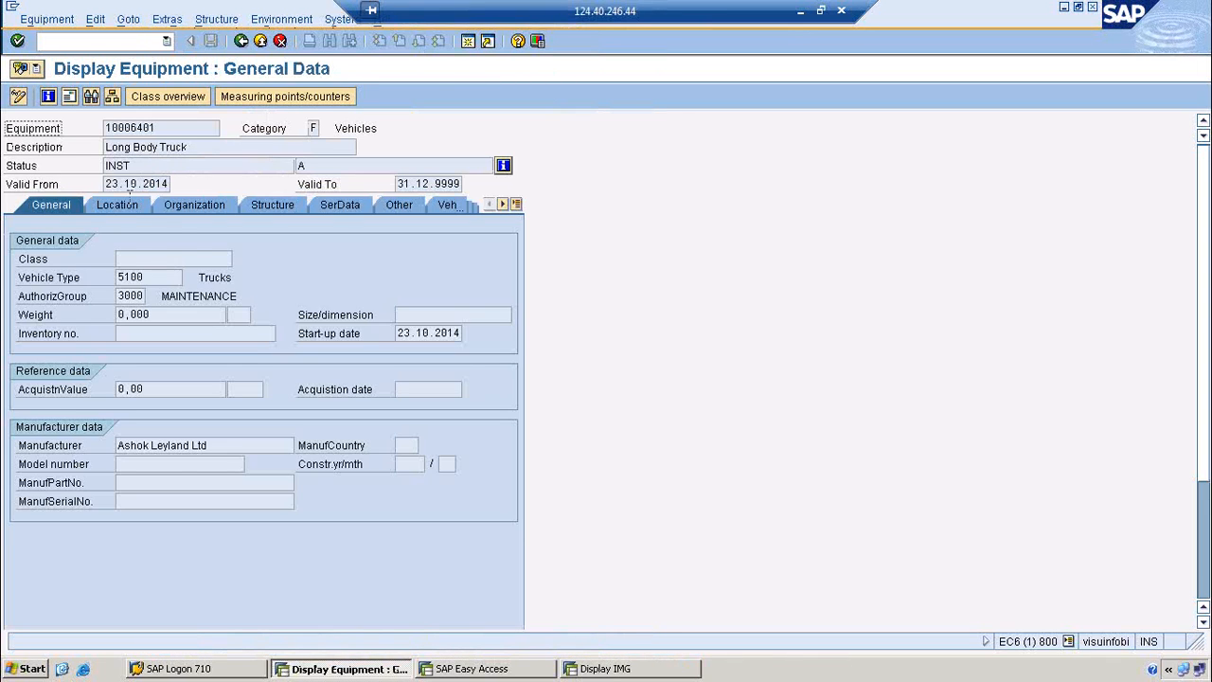
click(122, 206)
click(140, 276)
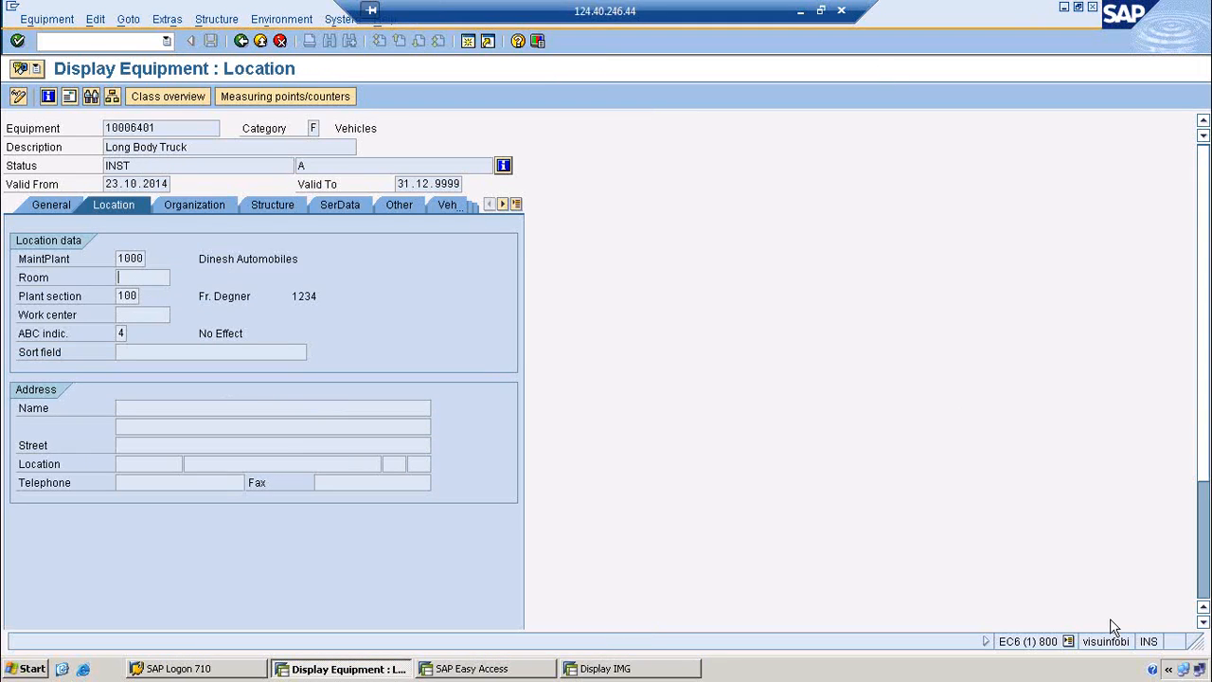
Step: Return to the IMG session, set the Location field ITOB-STORT to input in the common field selection, and save to request EC6K900069
click(568, 669)
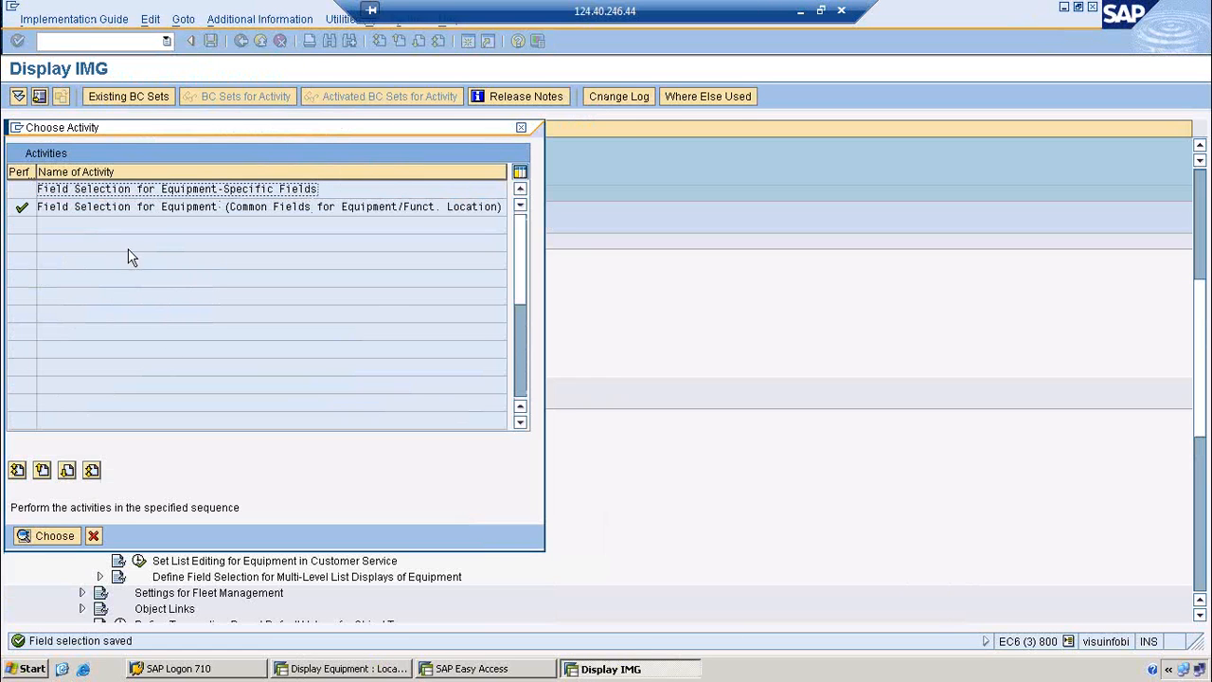
double_click(103, 207)
click(331, 522)
click(210, 40)
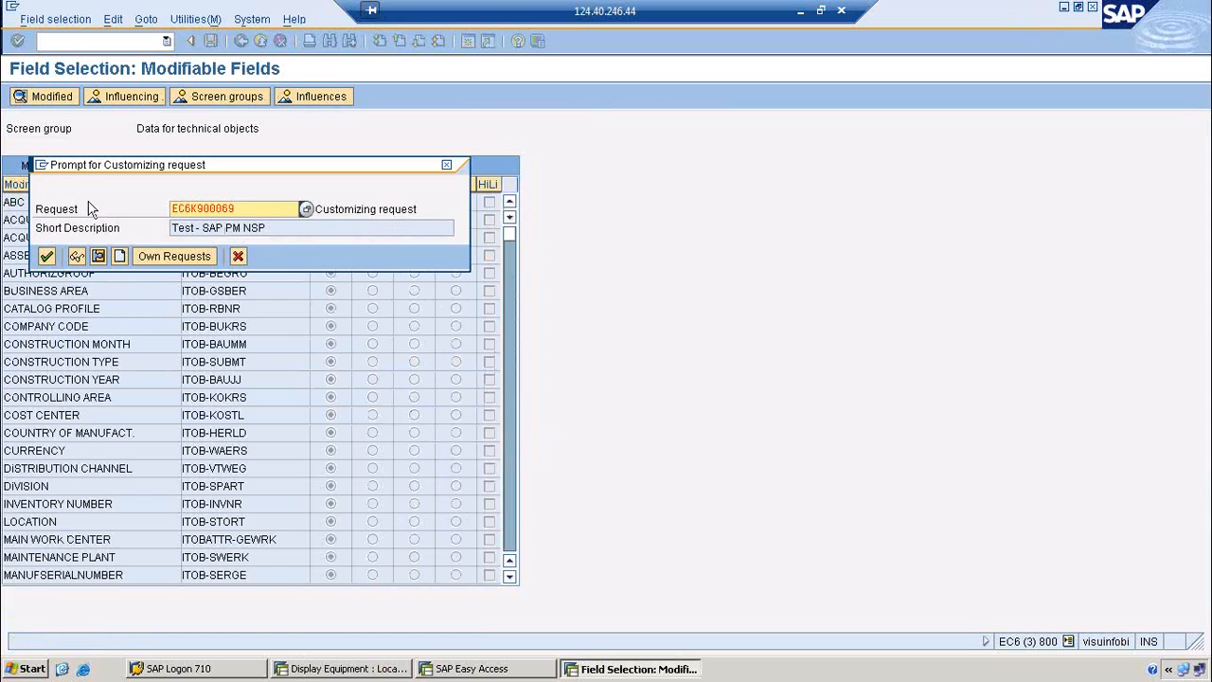
click(46, 257)
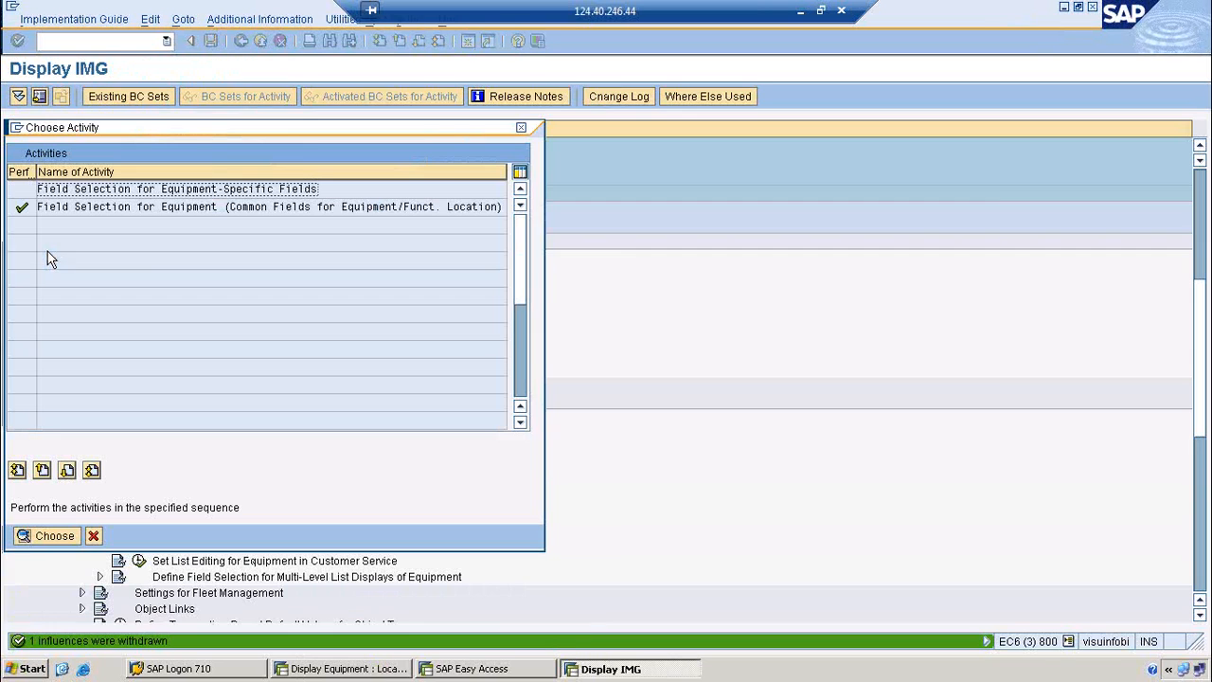
Step: Reopen the common field selection, hide the Location field ITOB-STORT for influencing field Equipment category with contents M, and save to request EC6K900069
click(95, 534)
click(138, 481)
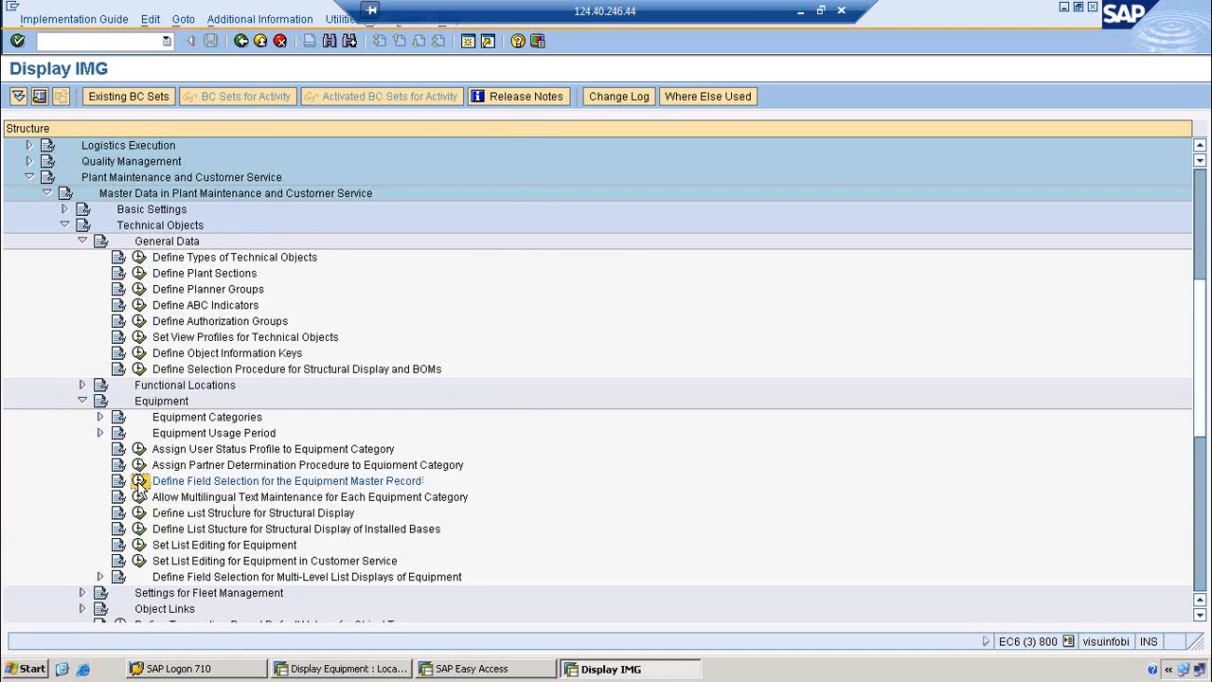
double_click(100, 207)
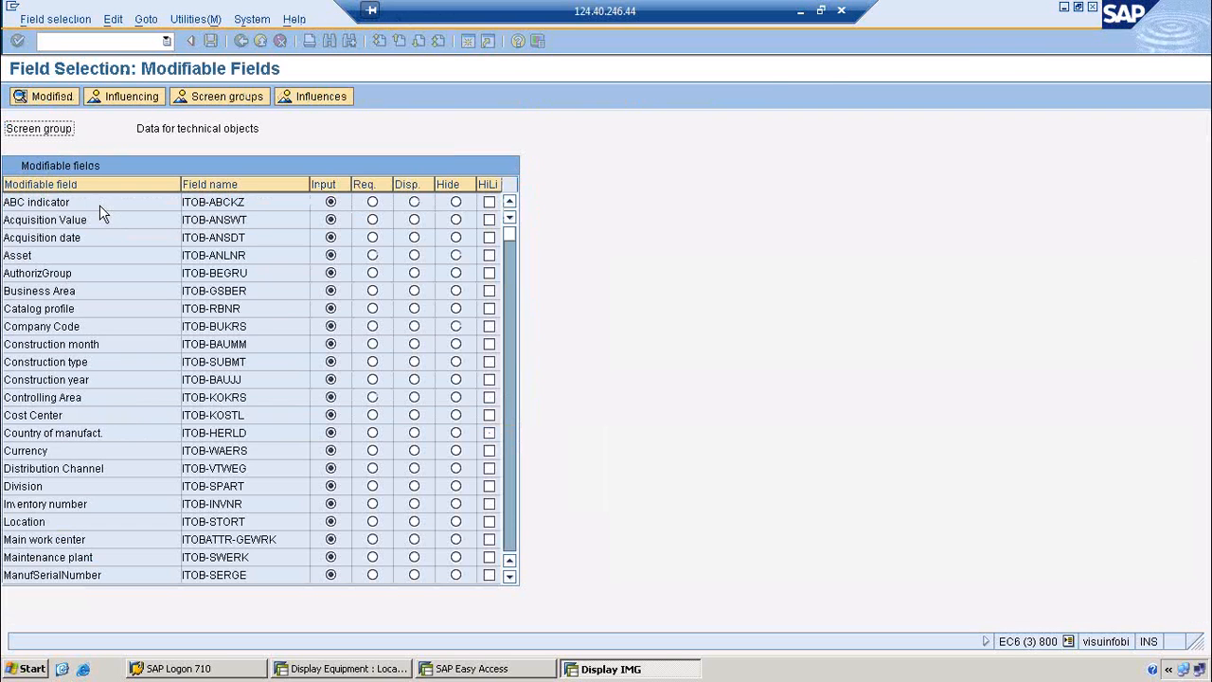
click(131, 103)
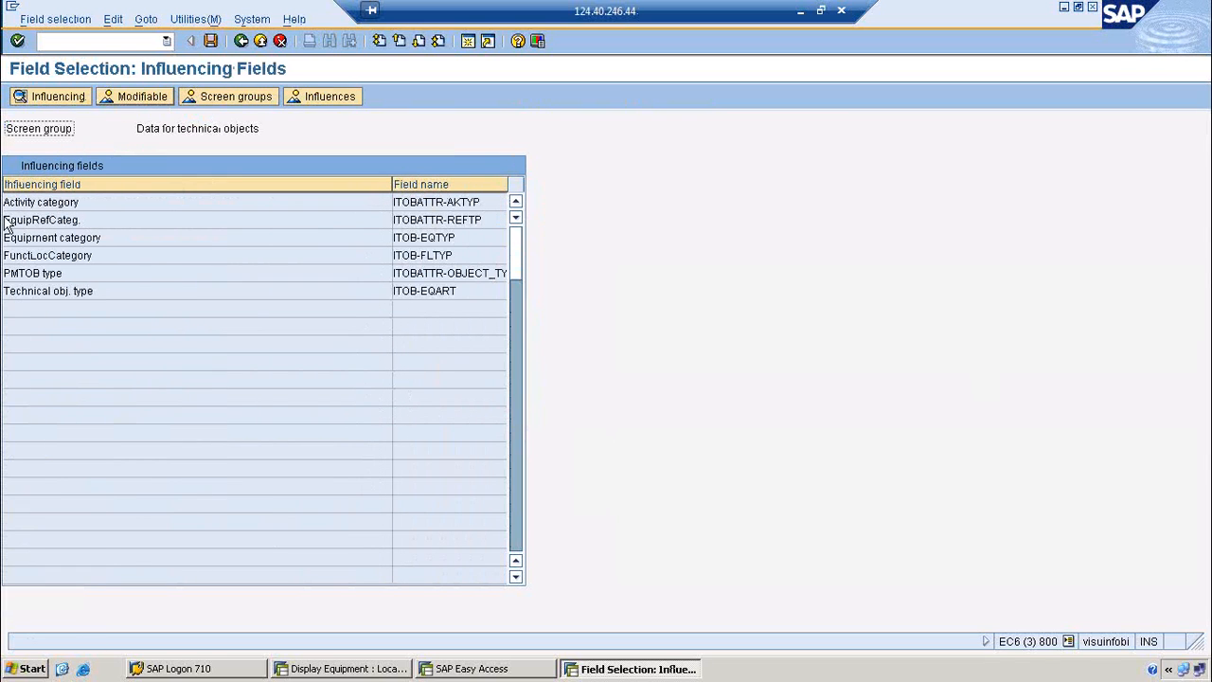
double_click(34, 238)
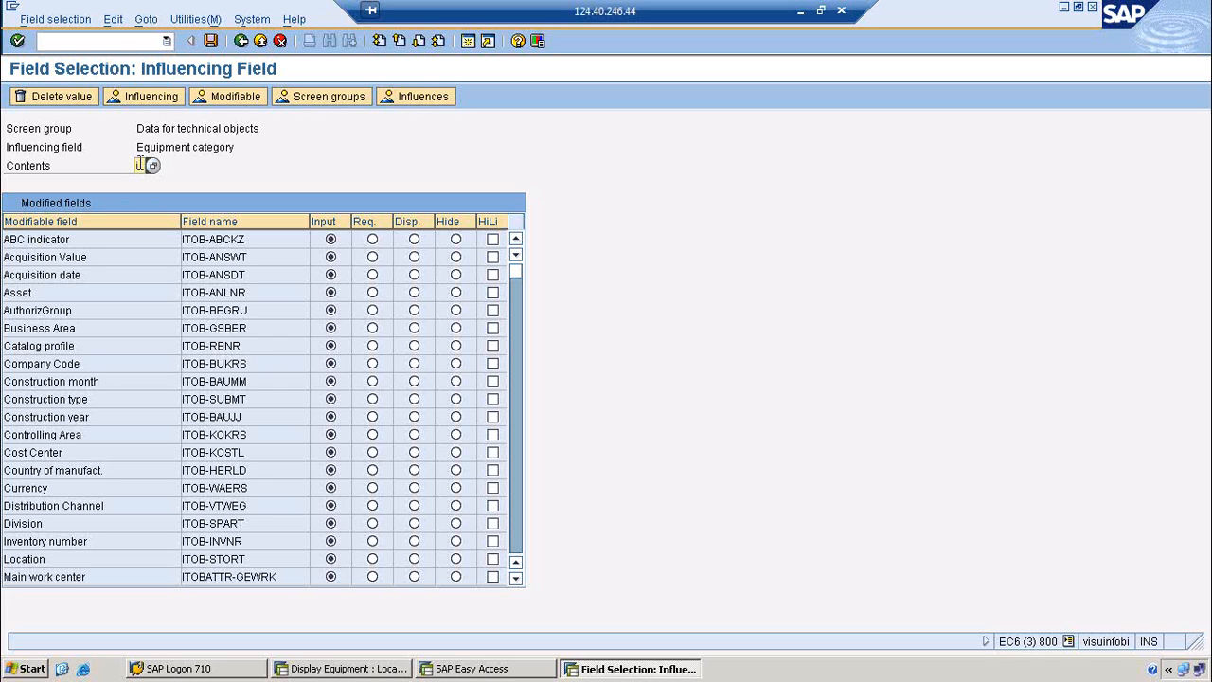
text(M)
click(456, 560)
click(211, 40)
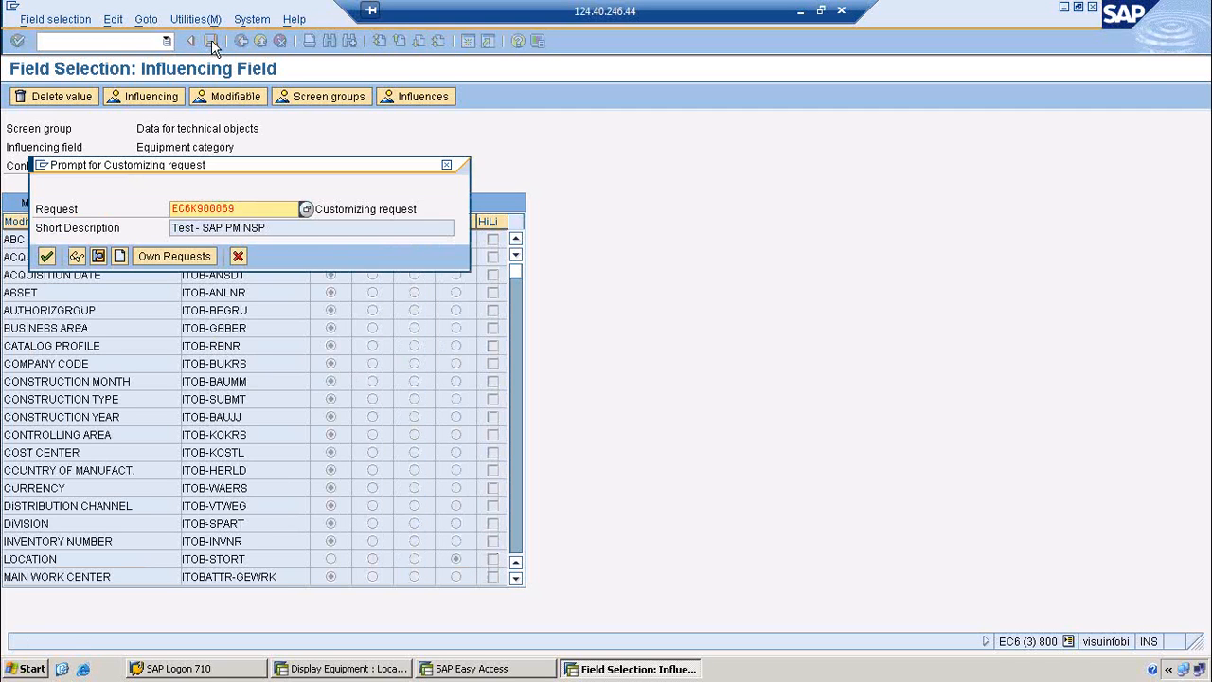
click(45, 257)
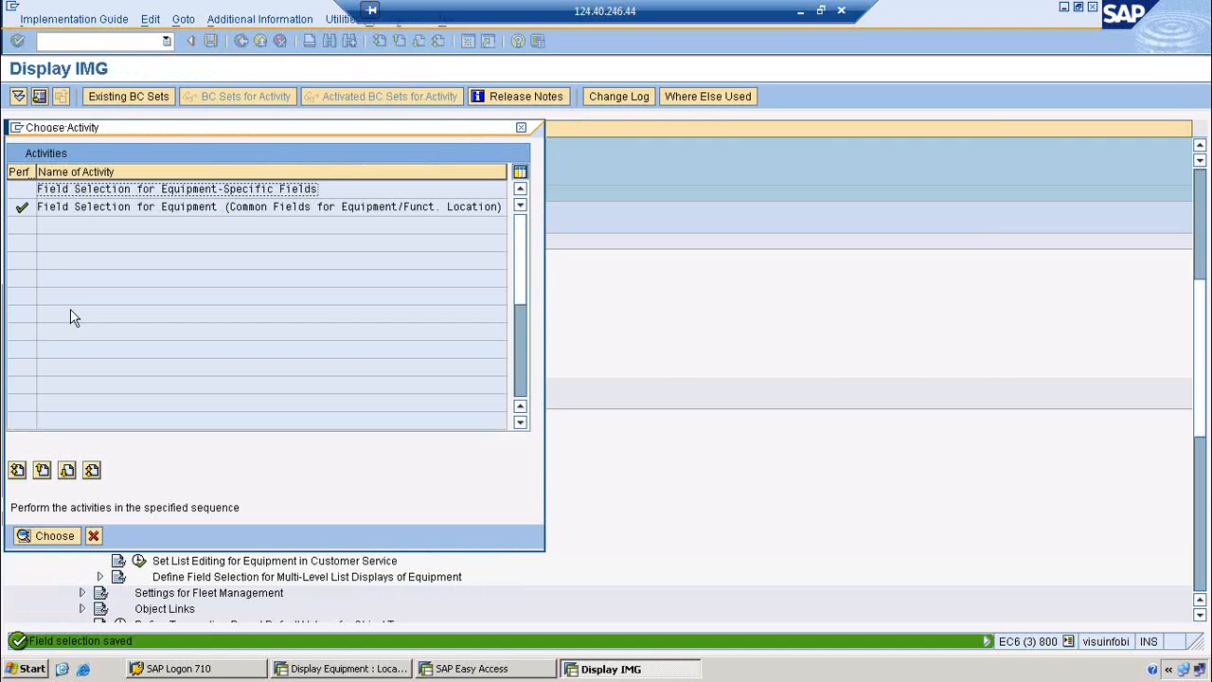
Step: Reload vehicle equipment 10006401 with transaction IE03 and check its category and the Location field in its location data
click(340, 669)
click(84, 41)
text(/NIE03)
key(Return)
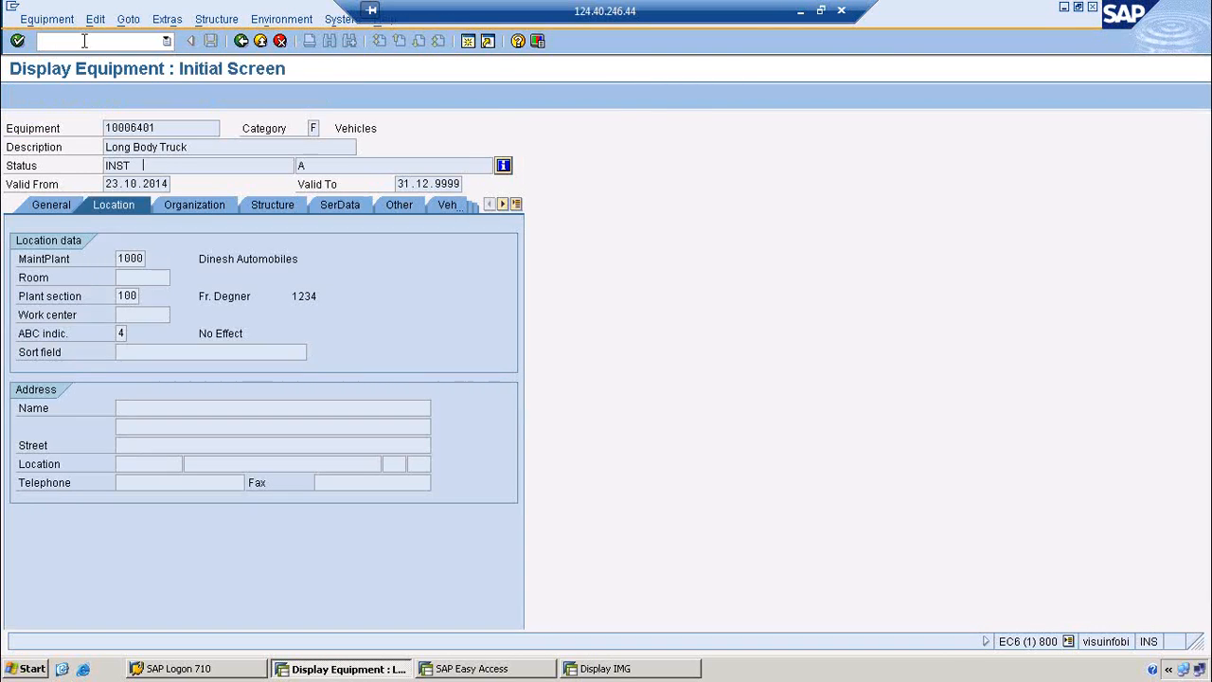
key(Return)
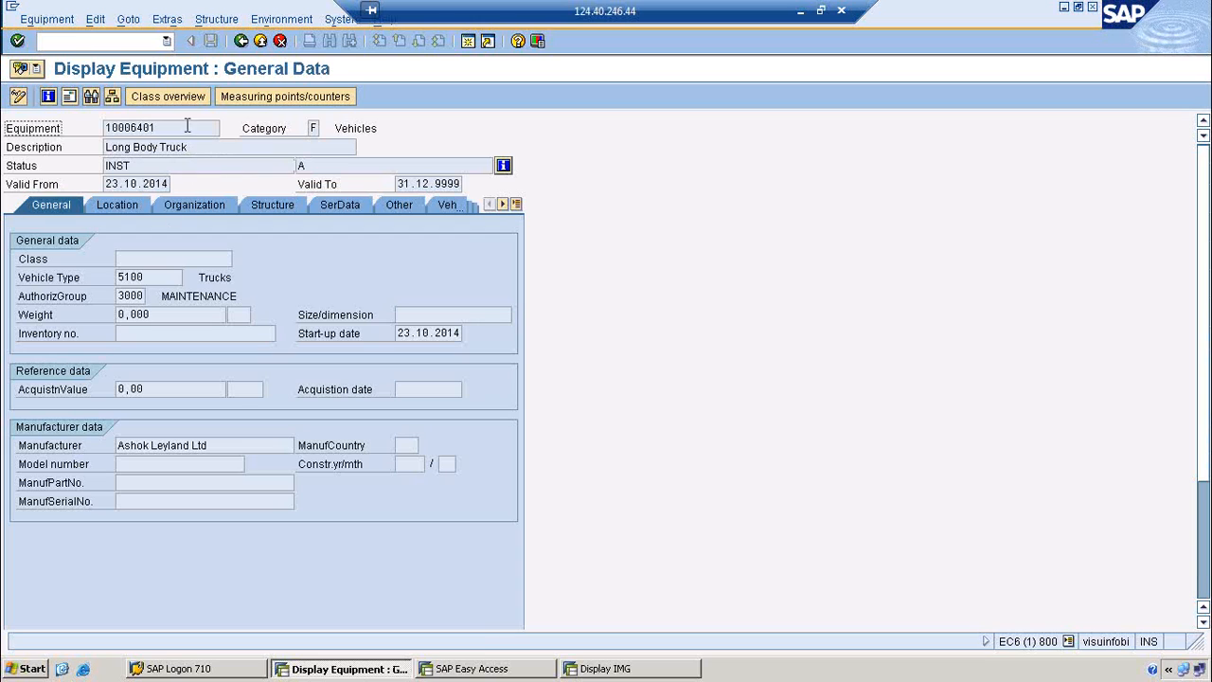
click(313, 128)
click(116, 204)
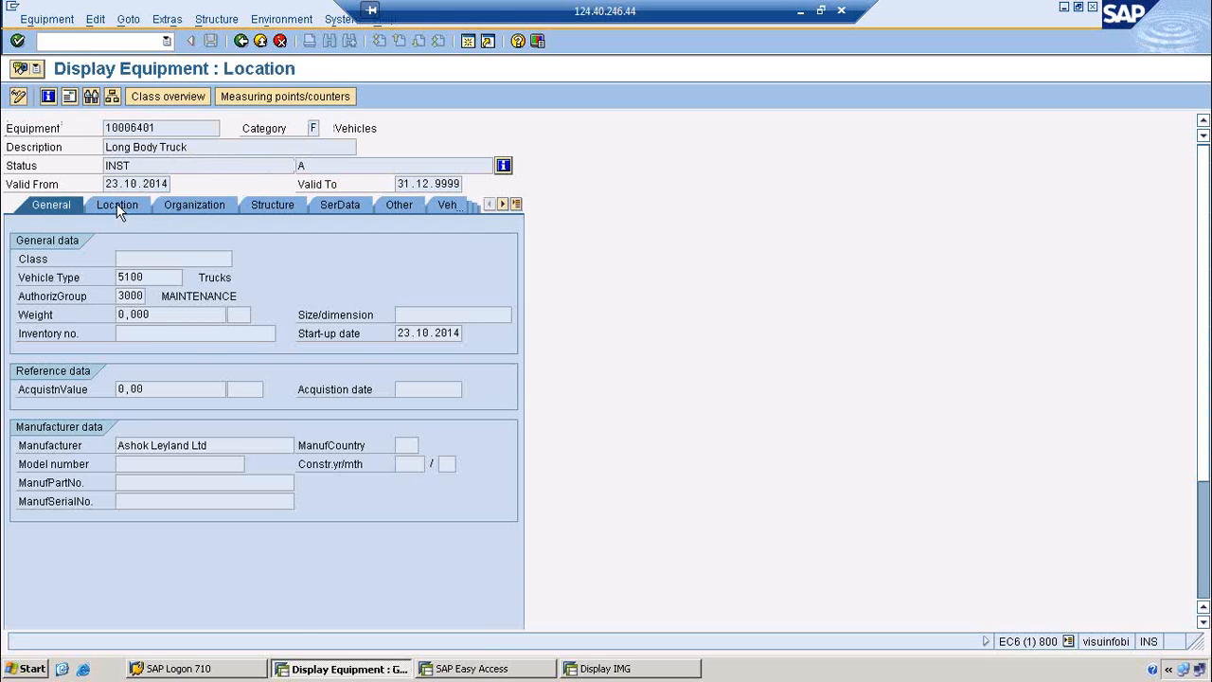
click(120, 277)
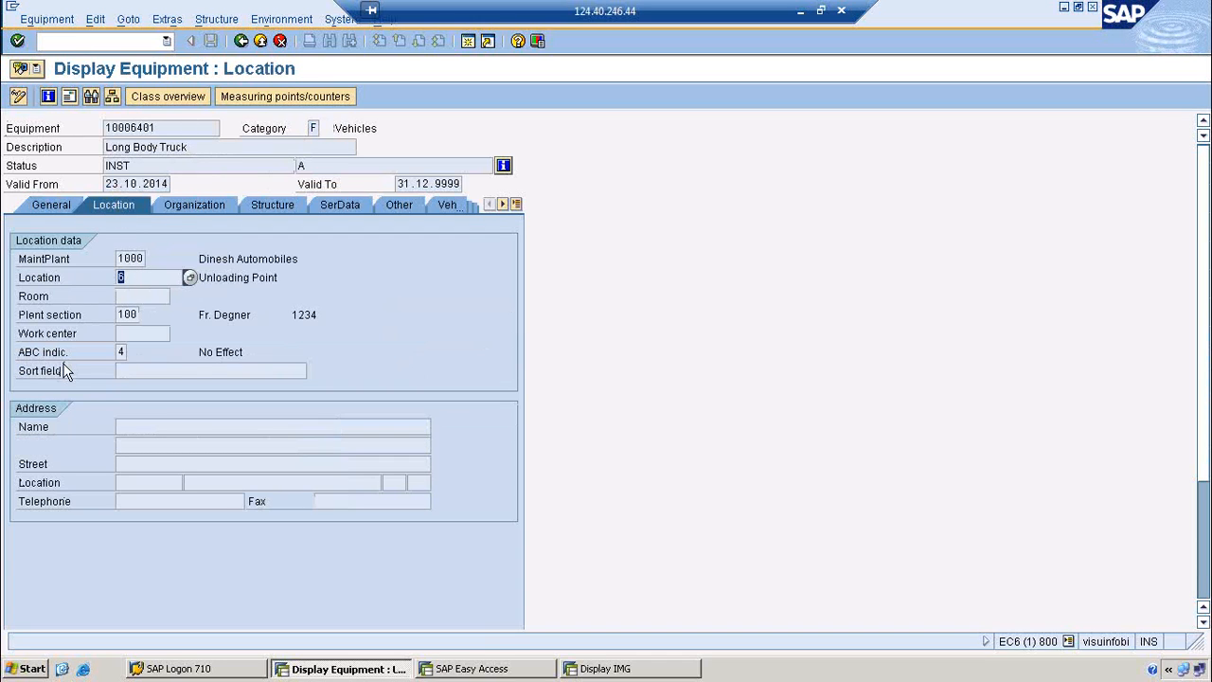
Step: Restart transaction IE03, display machine equipment 10006399 and check its location data for the Location field
click(81, 41)
text(/NIE03)
key(Return)
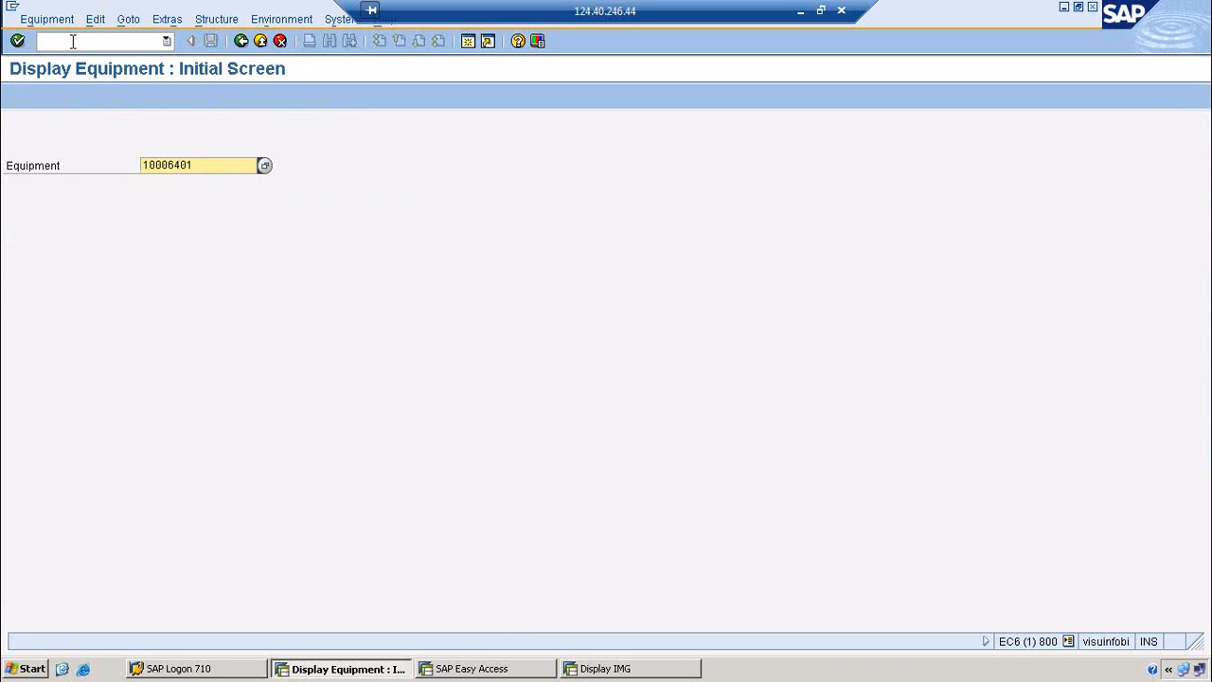
drag(205, 165, 72, 170)
key(Delete)
click(178, 196)
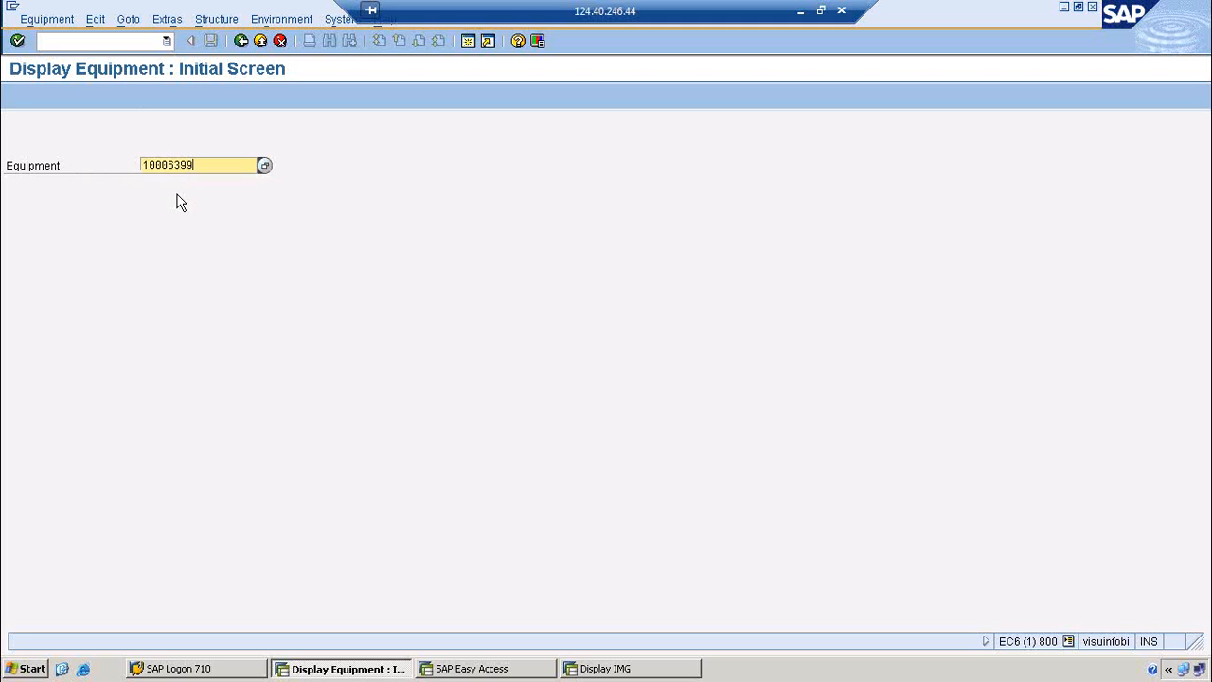
key(Return)
click(120, 204)
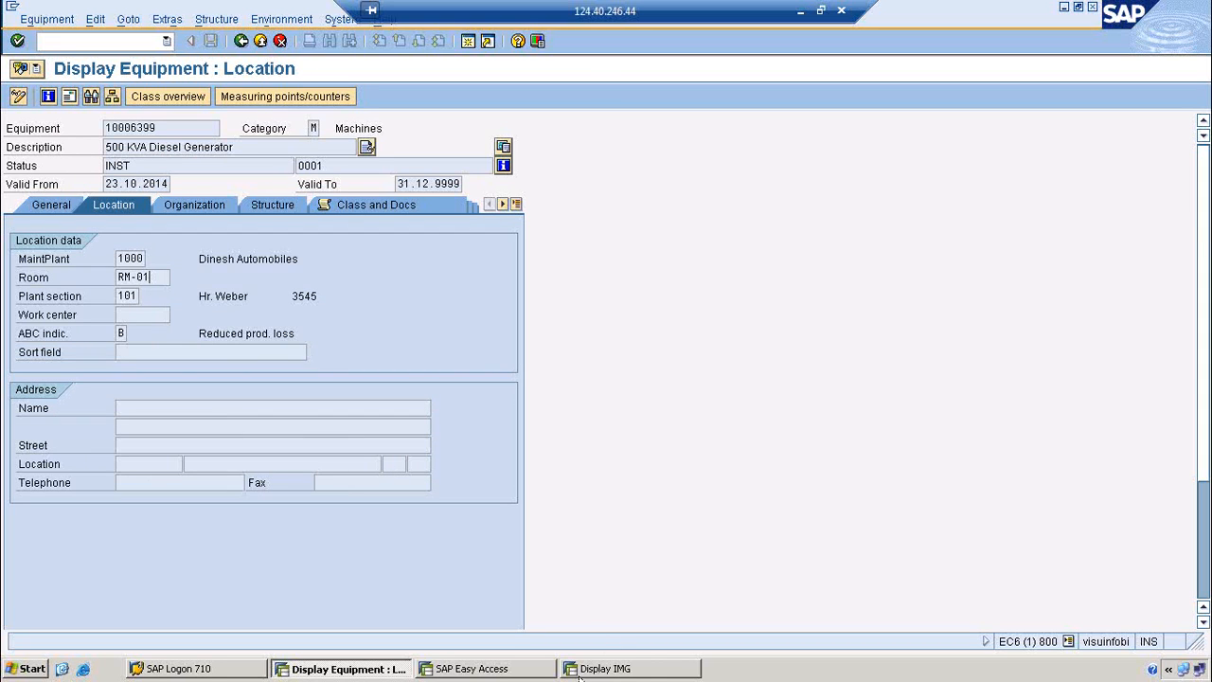
Step: Return to the IMG session, set the Location field ITOB-STORT to input for Equipment category with contents M, and save to request EC6K900069
click(644, 668)
double_click(95, 207)
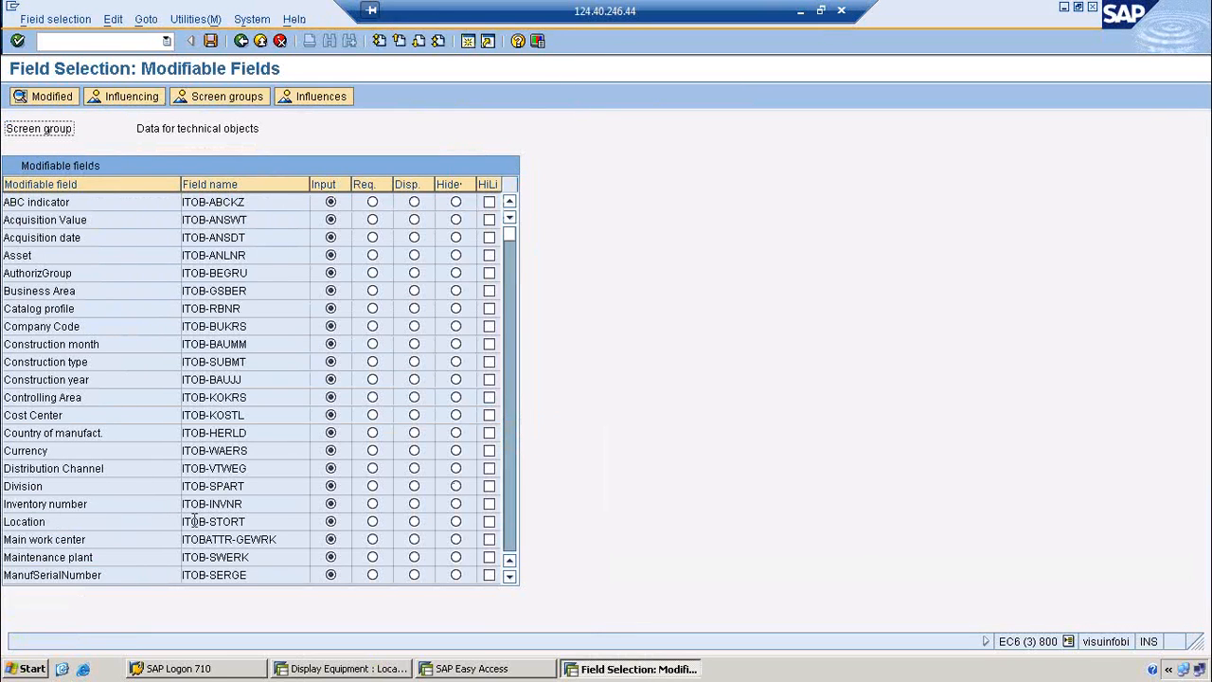
click(108, 104)
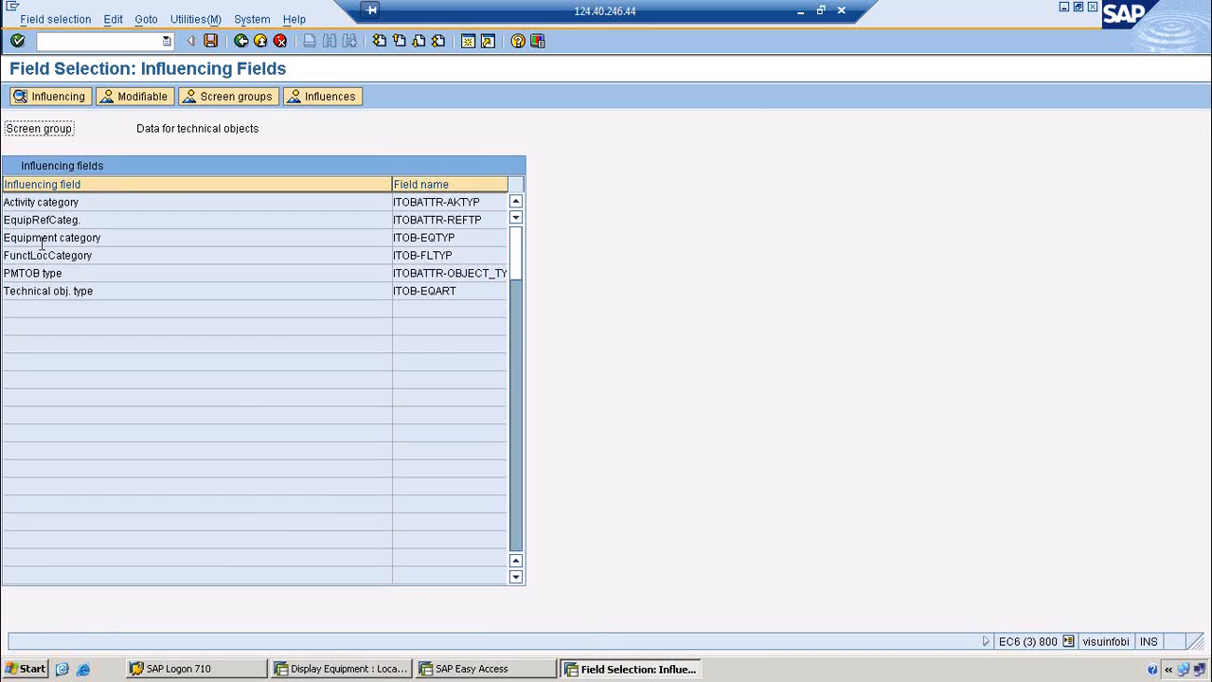
double_click(40, 237)
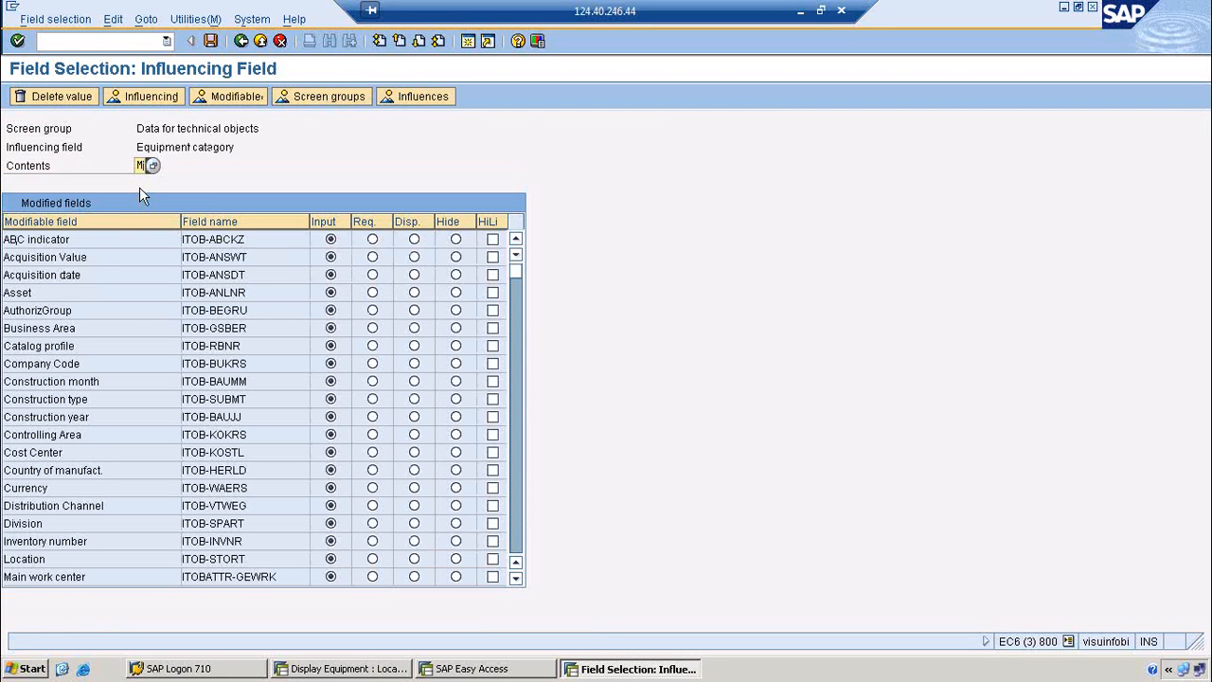
click(456, 559)
click(333, 559)
click(210, 41)
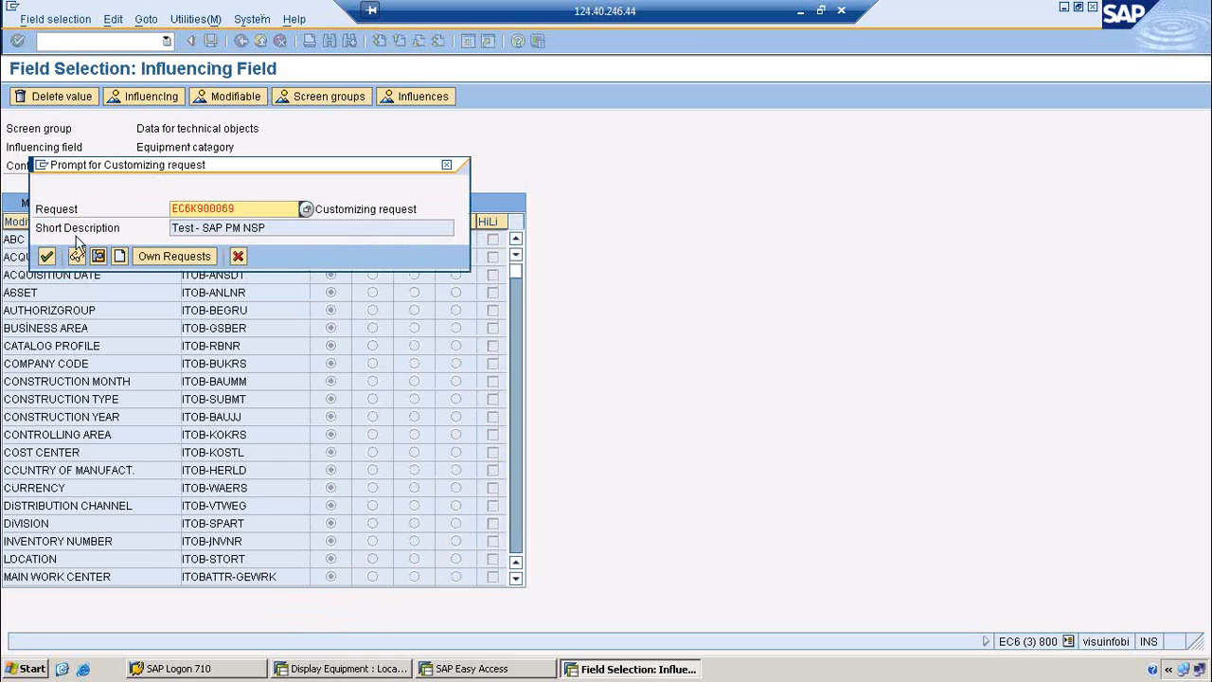
click(46, 256)
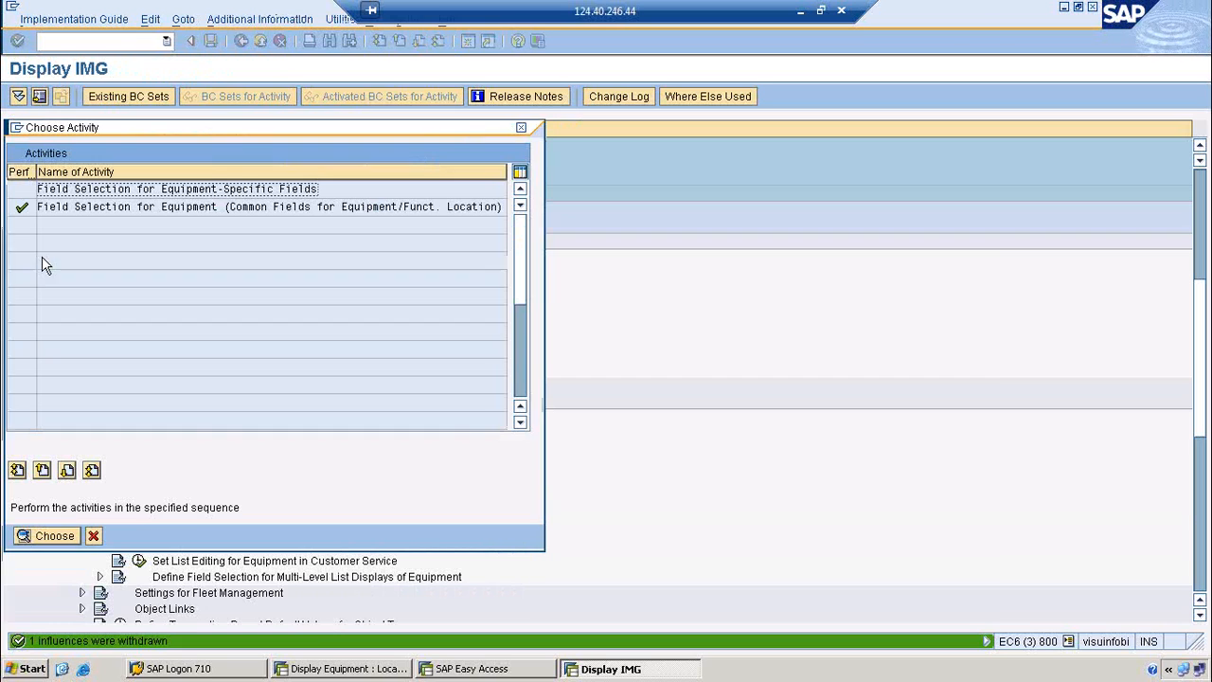
click(94, 536)
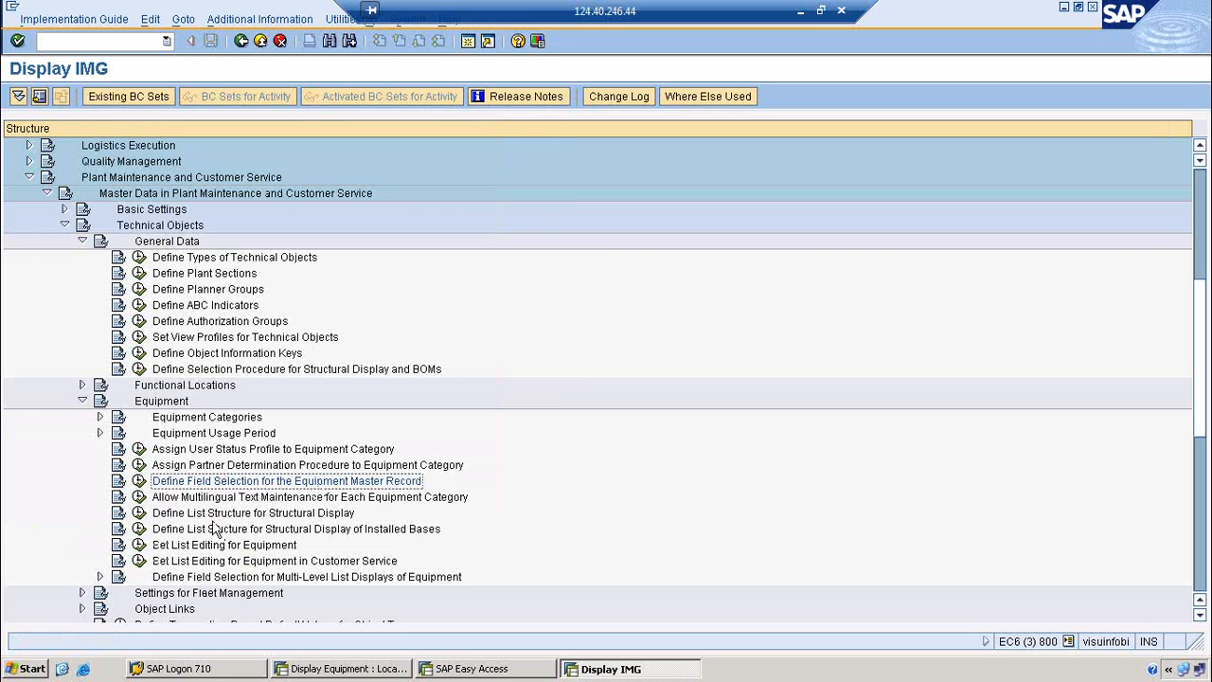
Step: In Define List Structure for Structural Display, keep Equipment, Description and EquipCategory at display positions 1, 2 and 3, and save to request EC6K900069
click(138, 513)
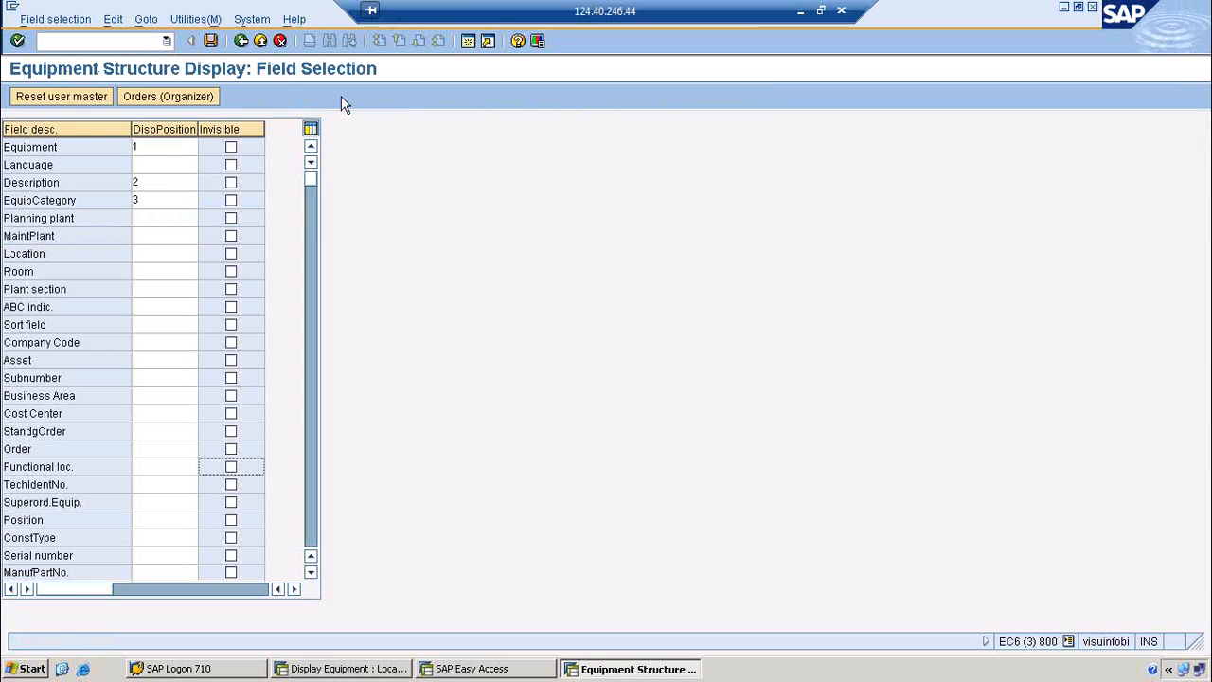
click(160, 147)
click(153, 182)
click(159, 203)
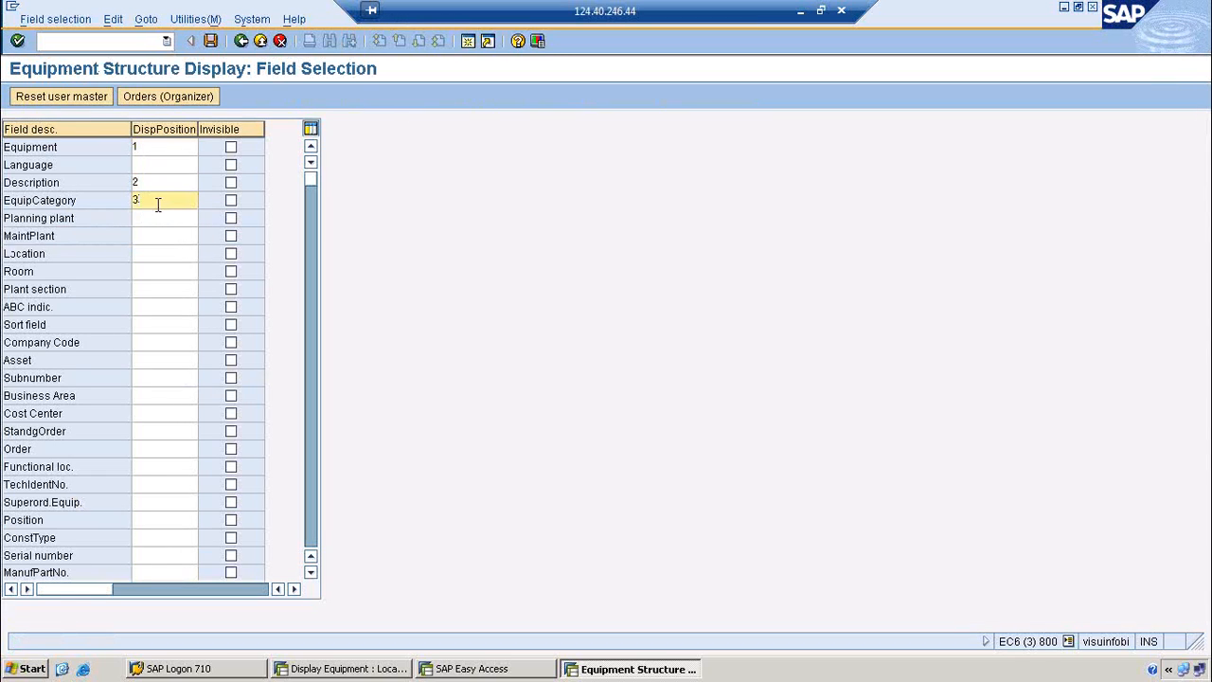
click(210, 41)
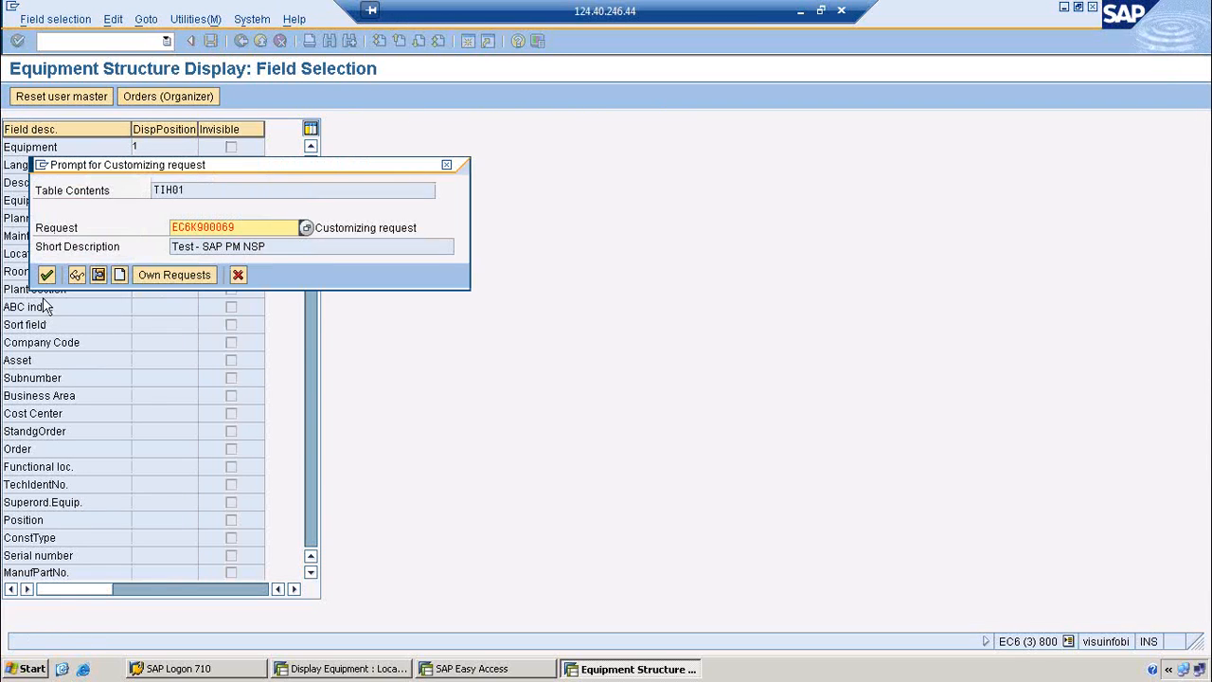
click(46, 273)
click(241, 41)
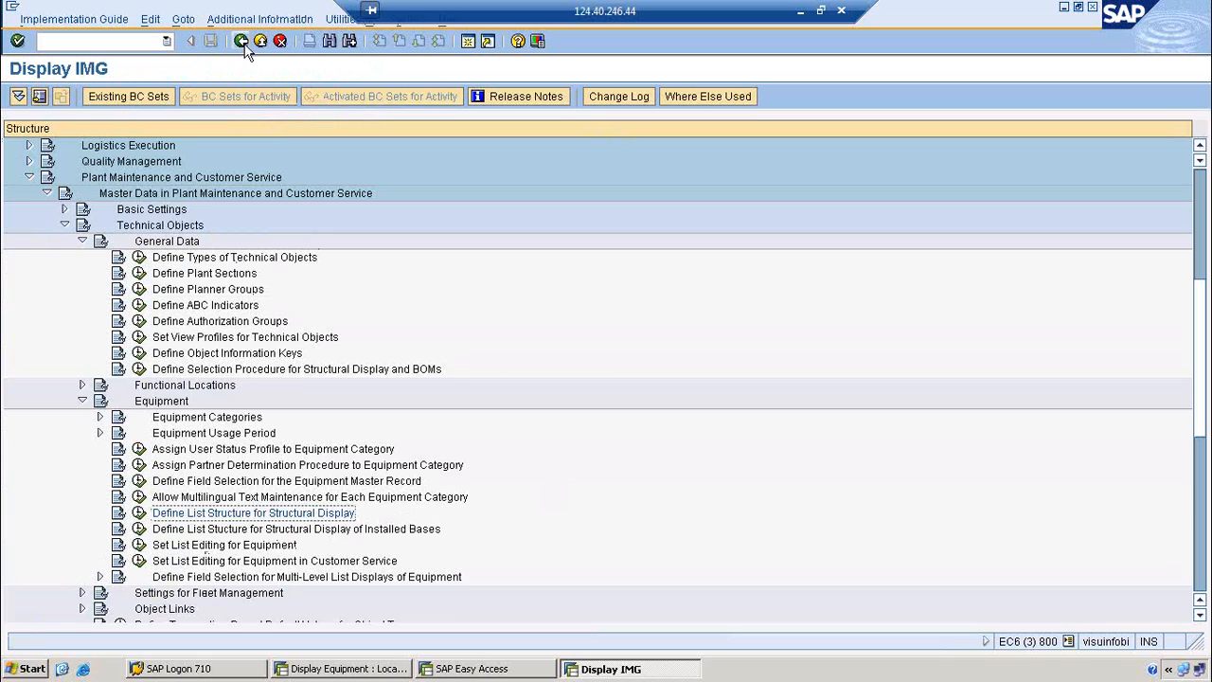
Step: Switch back to the session displaying equipment 10006399
click(356, 668)
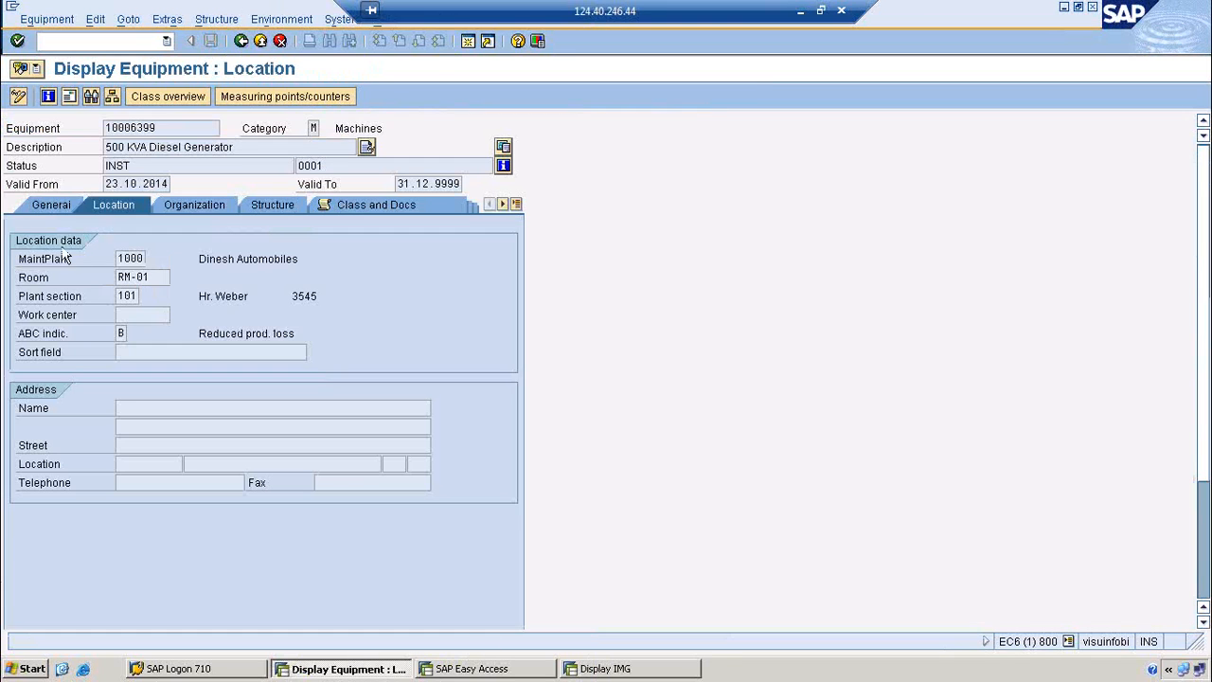